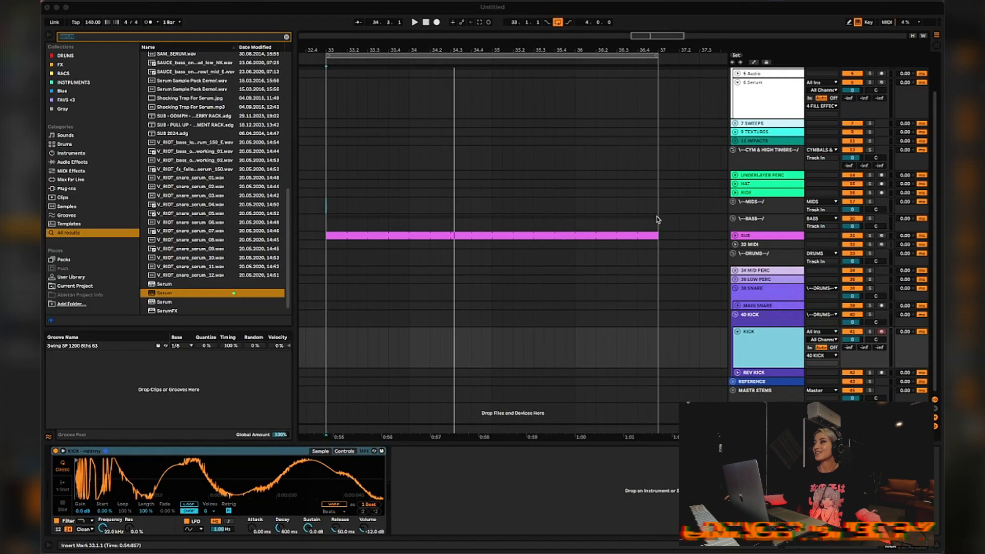
# - Insert an empty eighth-note-long MIDI clip at 33.1.1 on the KICK track and show the track's Simpler device
pyautogui.click(765, 240)
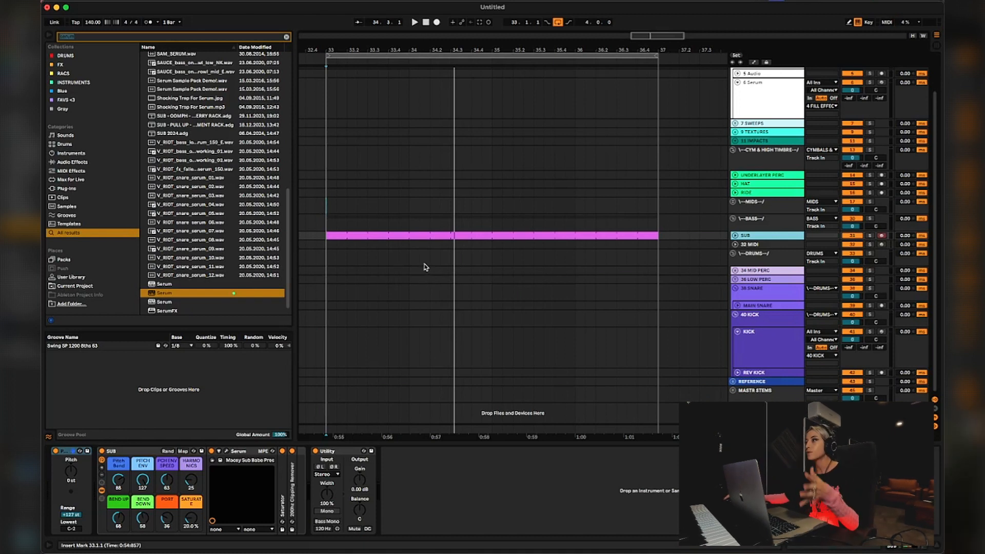
pyautogui.click(345, 321)
pyautogui.click(333, 350)
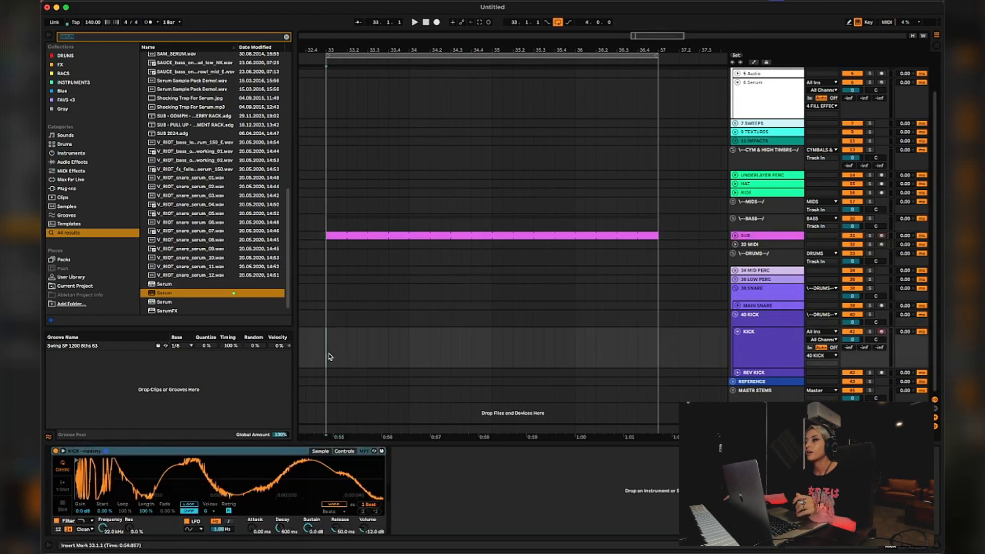
pyautogui.press('super+shift+m')
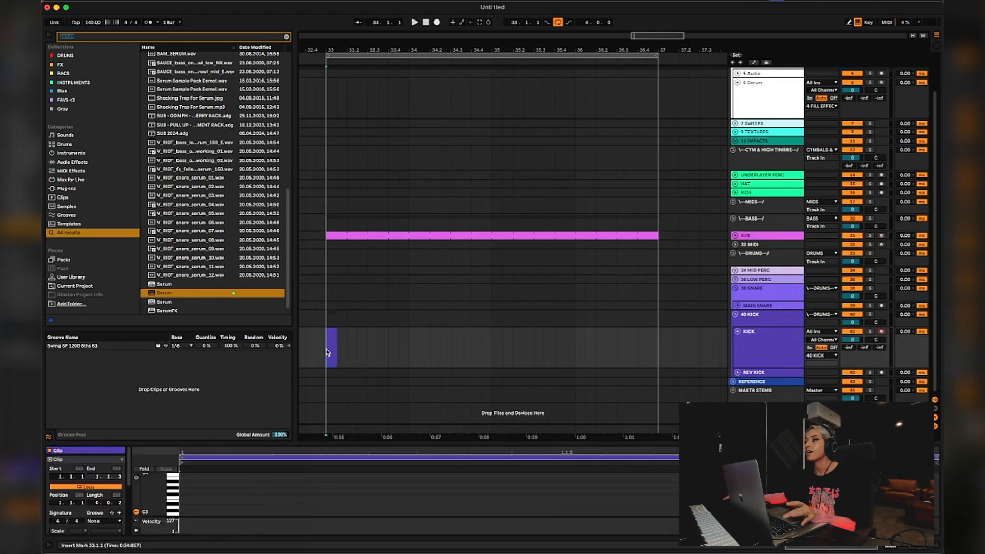
pyautogui.click(773, 344)
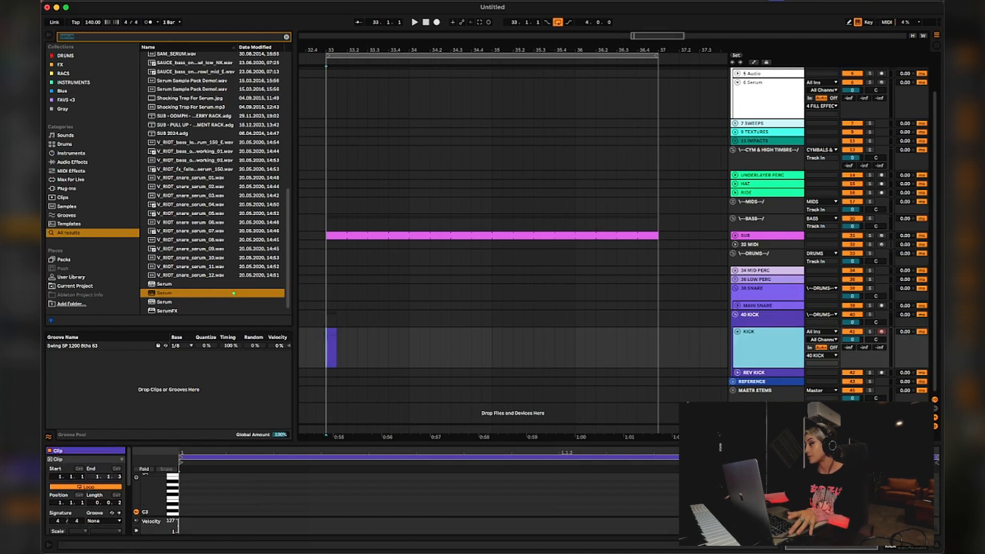
pyautogui.click(913, 551)
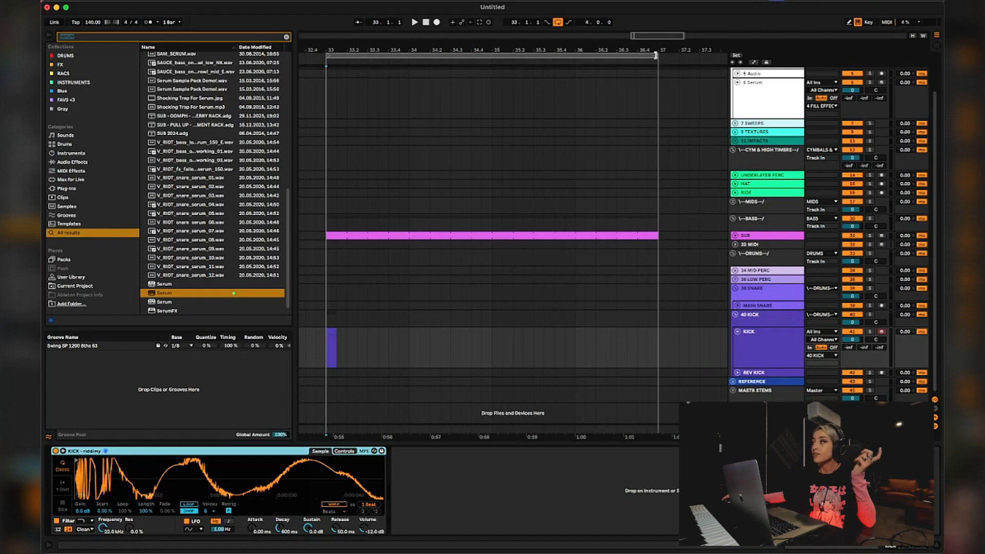
# - Add a sixteenth-long C#3 note at the start of the clip at 33.1.1 on the KICK track
pyautogui.click(655, 55)
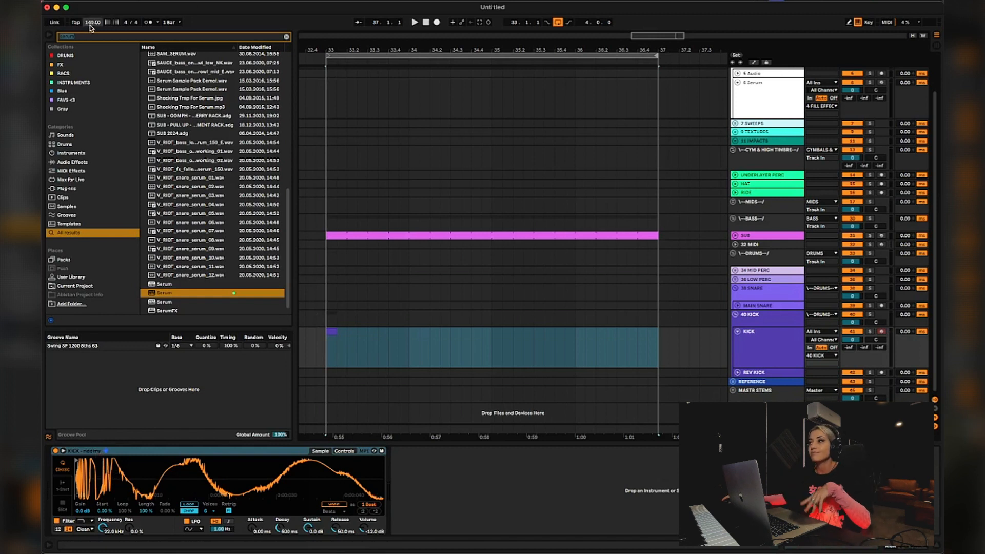
pyautogui.click(332, 331)
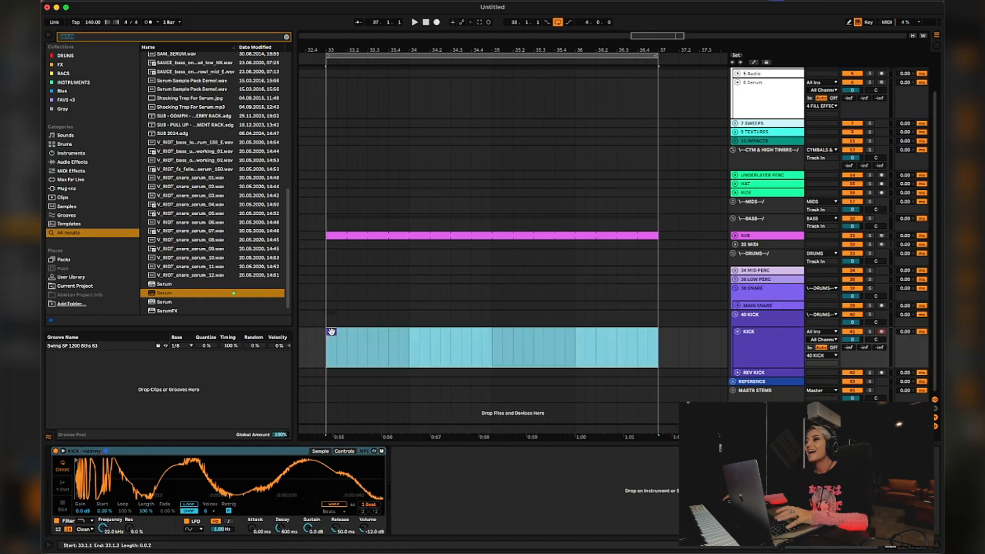
pyautogui.press('super+shift+m')
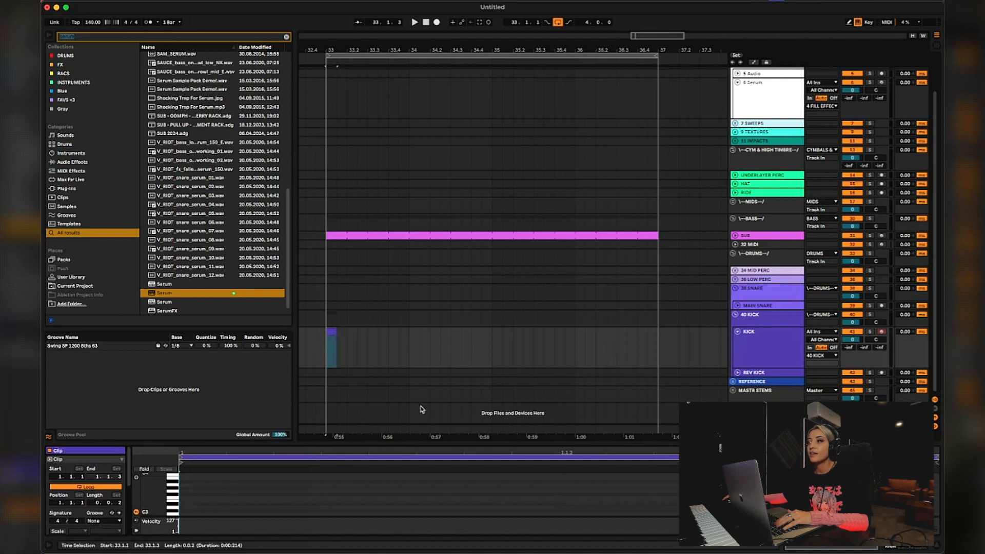
pyautogui.click(760, 353)
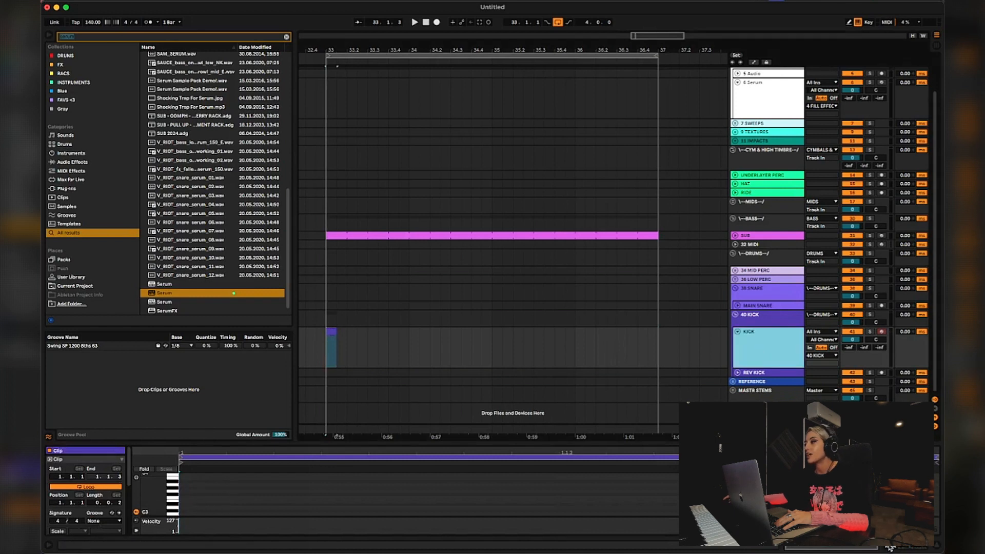
pyautogui.hotkey('shift', 'Tab')
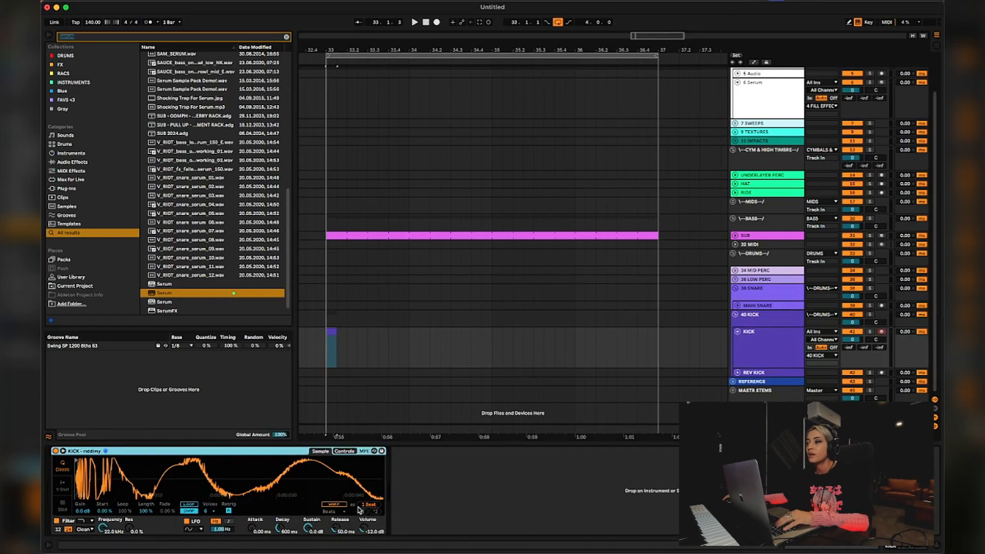
pyautogui.click(331, 331)
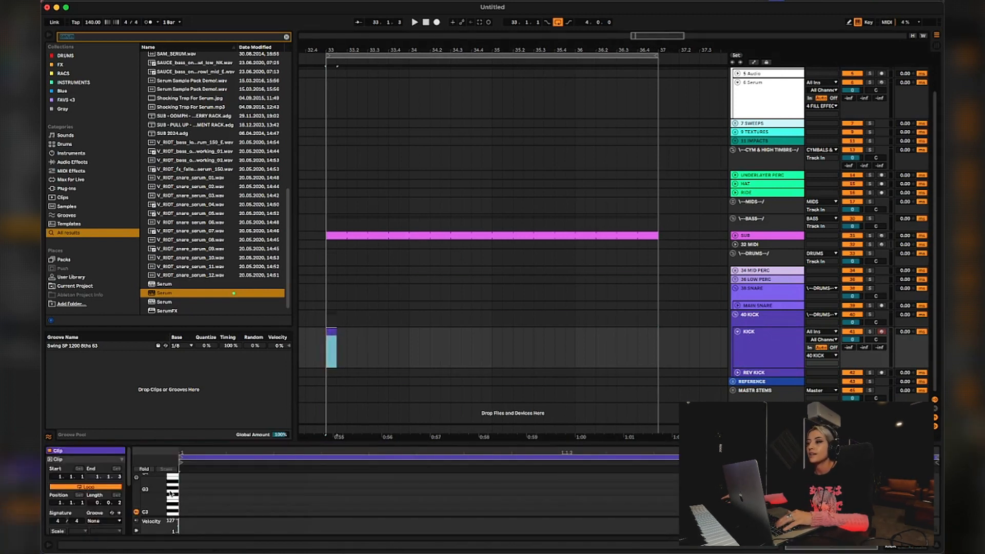
pyautogui.doubleClick(188, 510)
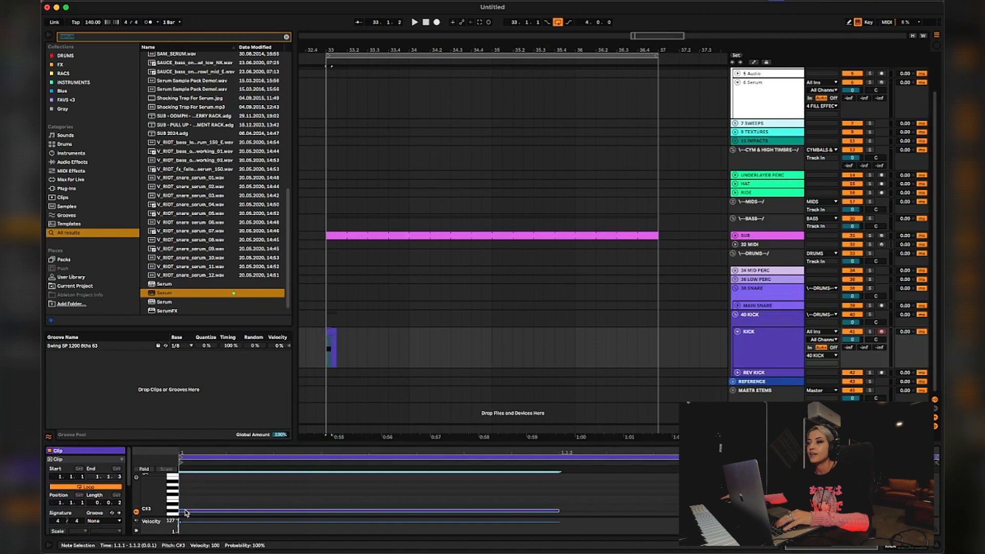
# - Deactivate the SUB track and audition the kick on its own from bar 33
pyautogui.press('b')
pyautogui.press('space')
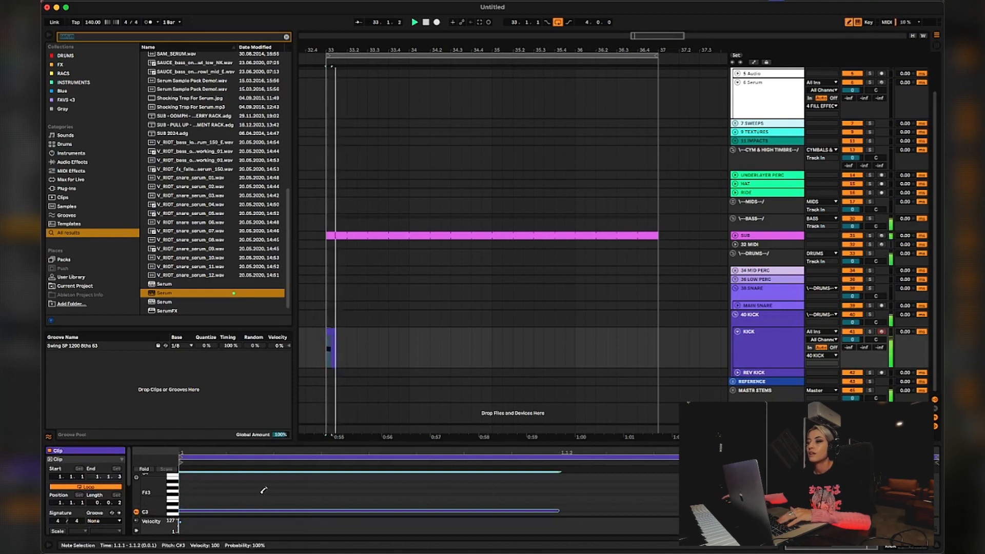
pyautogui.click(852, 236)
pyautogui.press('b')
pyautogui.press('space')
pyautogui.press('space')
pyautogui.press('space')
pyautogui.press('space')
pyautogui.press('space')
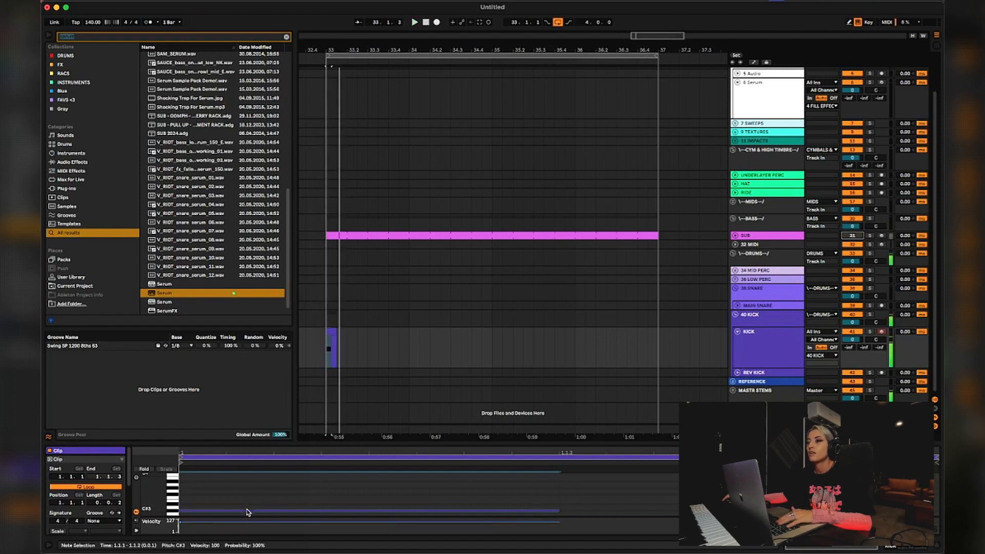
# - Duplicate the kick clip, place the copy at 33.3.1, and play the pattern from bar 33
pyautogui.click(330, 328)
pyautogui.click(330, 329)
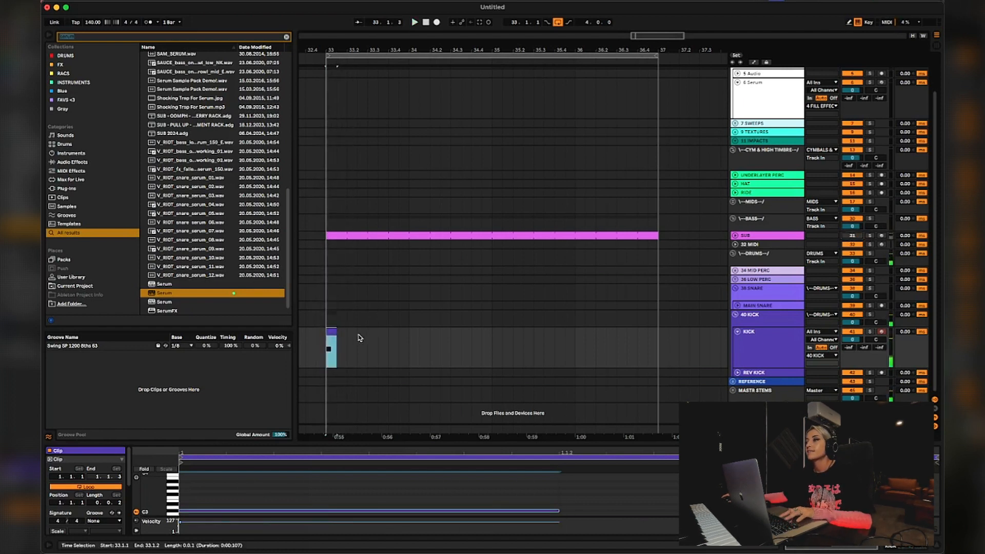
pyautogui.press('super+d')
pyautogui.press('space')
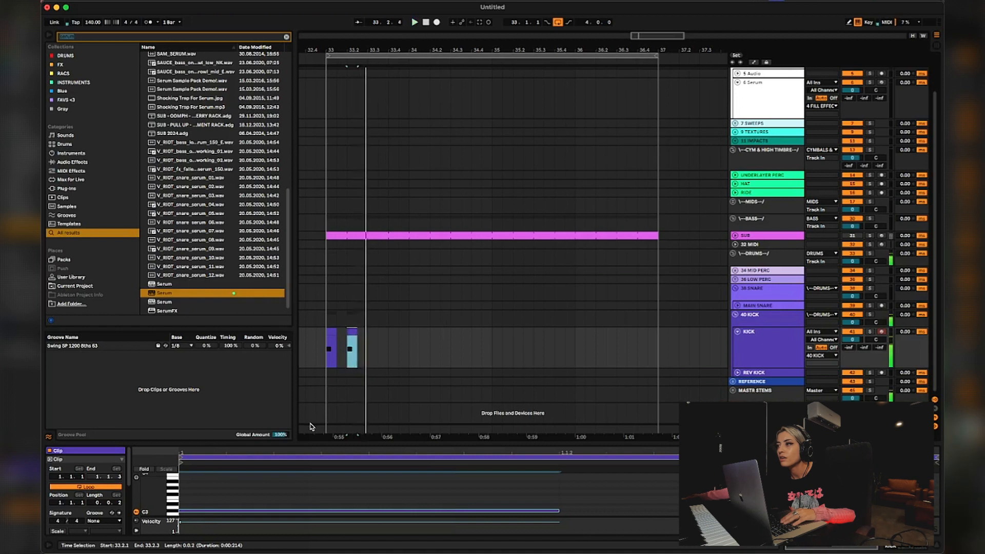
pyautogui.click(336, 353)
pyautogui.click(354, 333)
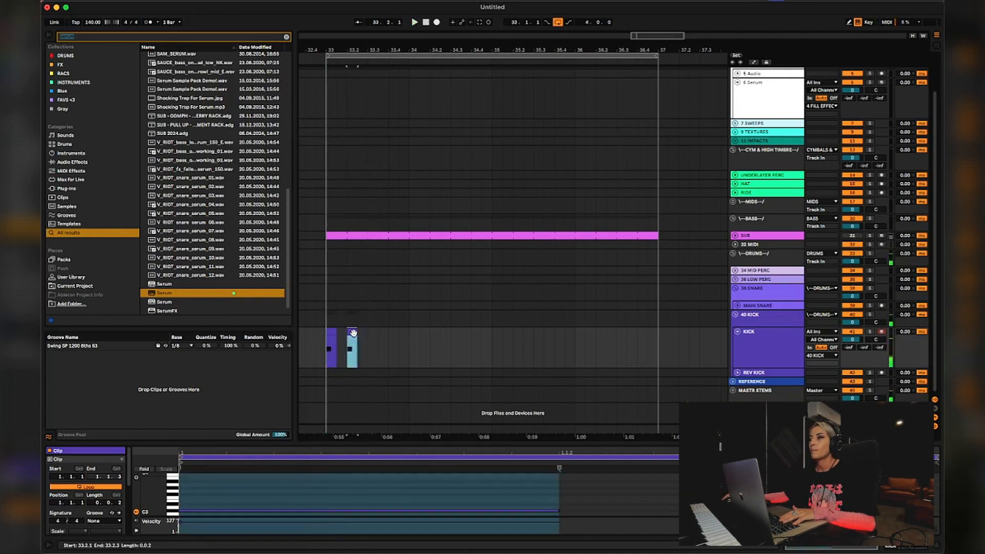
pyautogui.moveTo(354, 333); pyautogui.dragTo(374, 333)
pyautogui.click(329, 344)
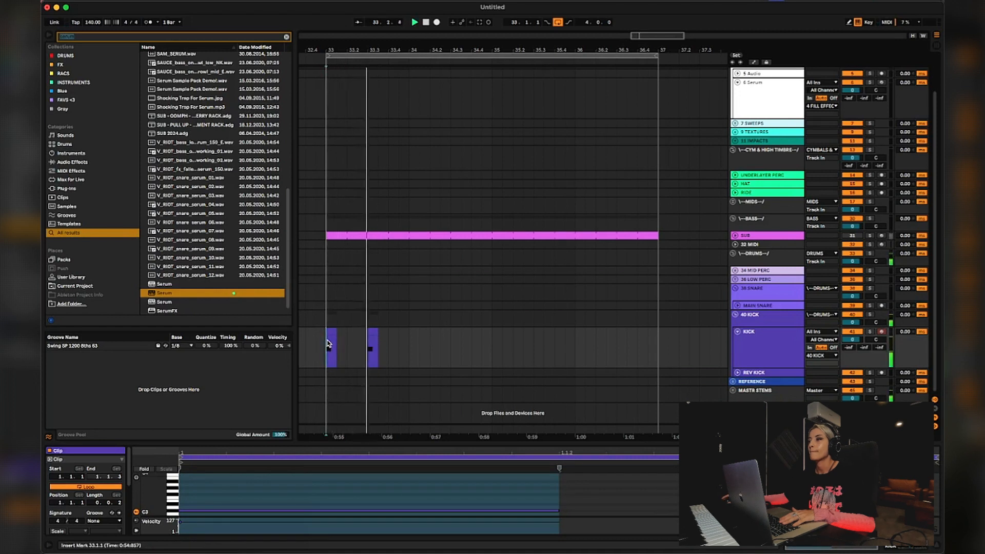
# - Paste copies of the kick clip at 34.1.1 and 34.3.1, and play back the two-bar pattern
pyautogui.click(373, 346)
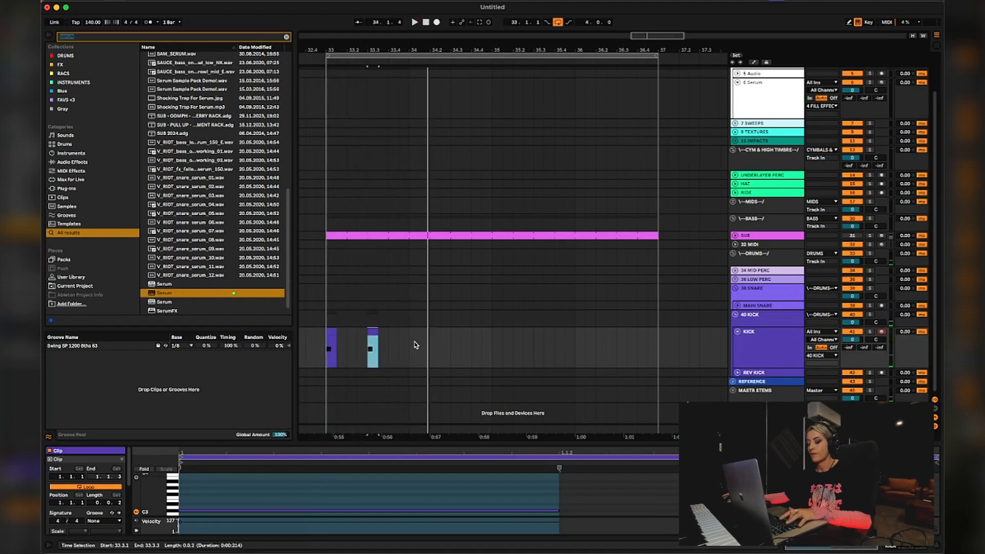
pyautogui.click(411, 348)
pyautogui.hotkey('ctrl', 'v')
pyautogui.click(450, 342)
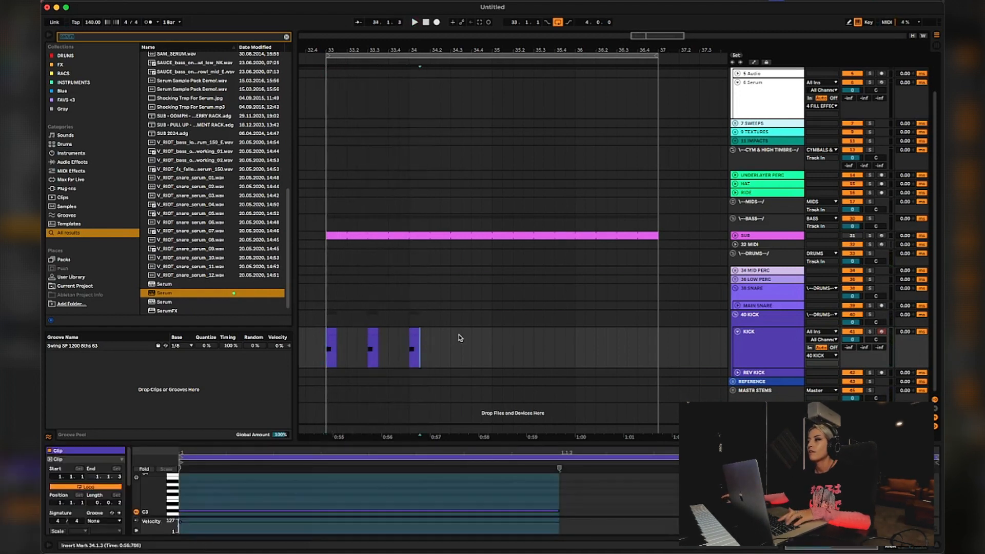
pyautogui.hotkey('ctrl', 'v')
pyautogui.press('space')
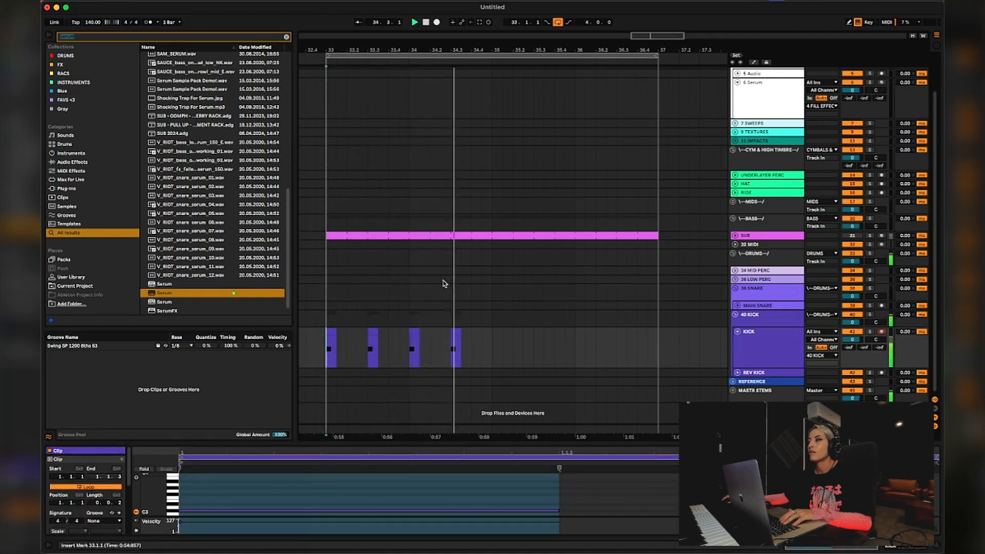
# - Switch the KICK track's Simpler from Classic to 1-Shot mode and audition the kick
pyautogui.click(915, 550)
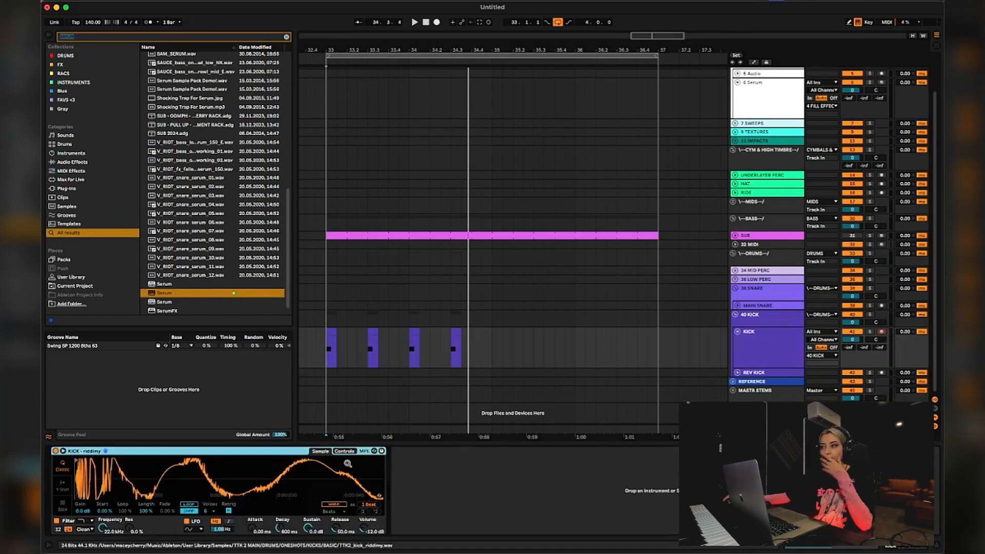
pyautogui.moveTo(345, 478)
pyautogui.mouseDown()
pyautogui.moveTo(241, 466)
pyautogui.moveTo(317, 469)
pyautogui.mouseUp()
pyautogui.click(62, 485)
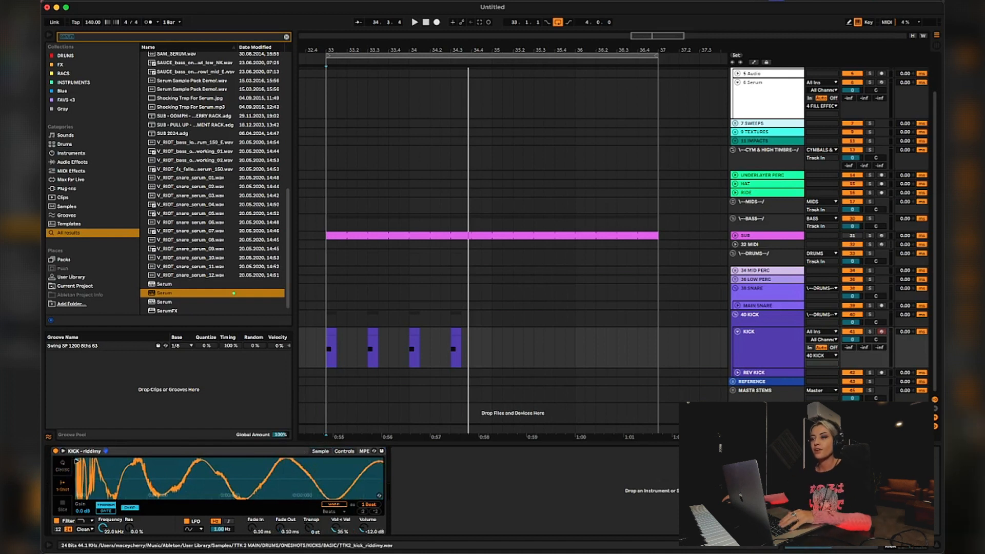
pyautogui.press('space')
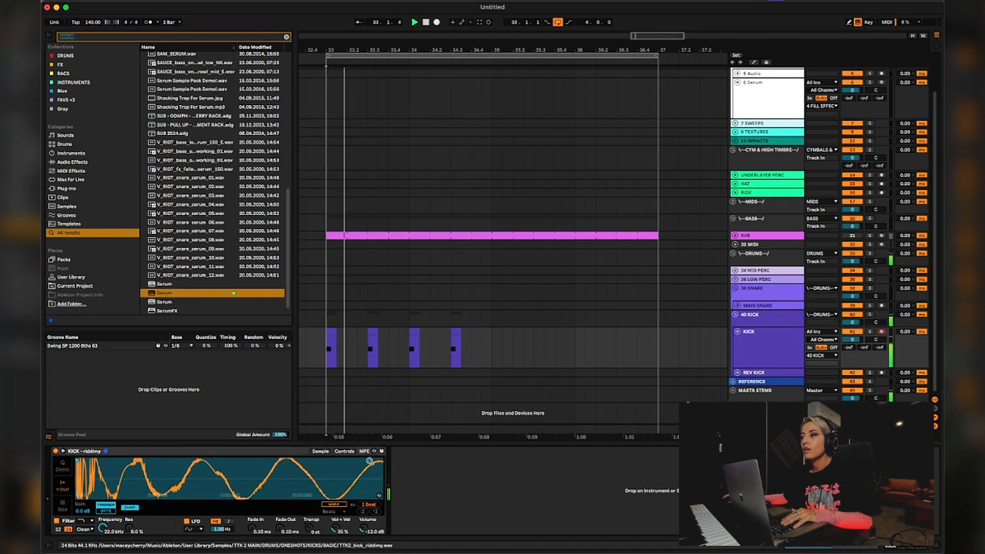
pyautogui.press('space')
# - Shorten the kick sample by moving its end point back to about 150 ms, auditioning the kick's tail
pyautogui.moveTo(278, 472)
pyautogui.mouseDown()
pyautogui.moveTo(279, 444)
pyautogui.moveTo(293, 464)
pyautogui.mouseUp()
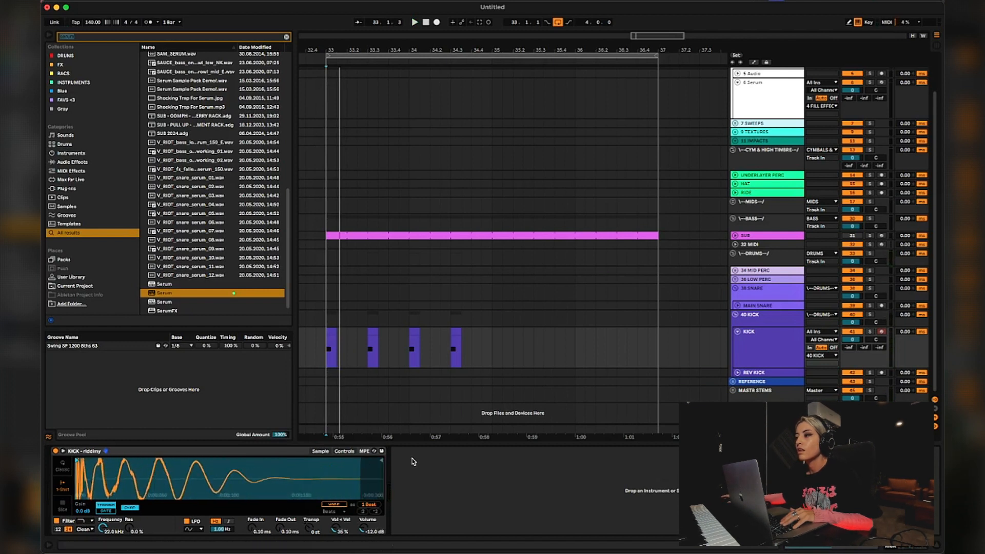
pyautogui.moveTo(380, 461); pyautogui.dragTo(255, 461)
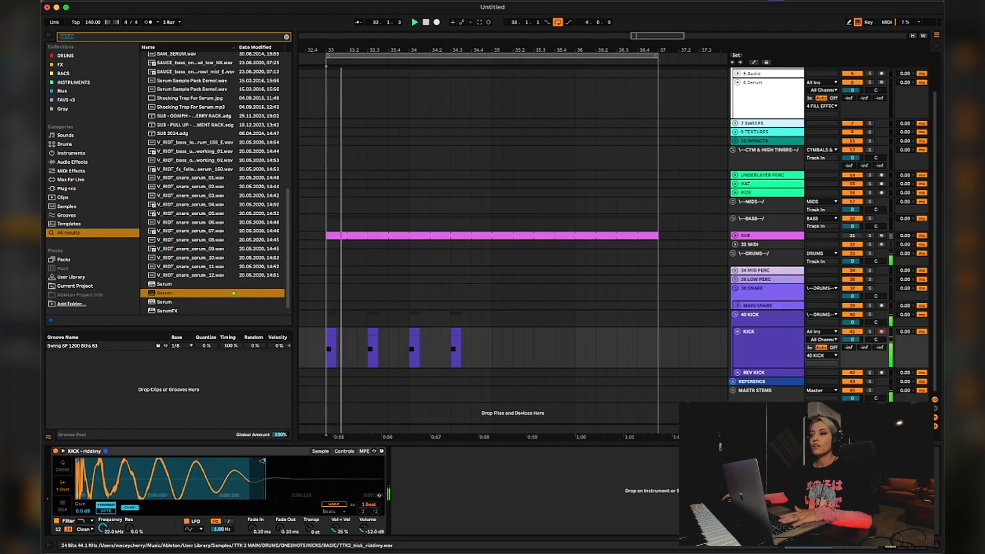
pyautogui.moveTo(256, 460); pyautogui.dragTo(272, 461)
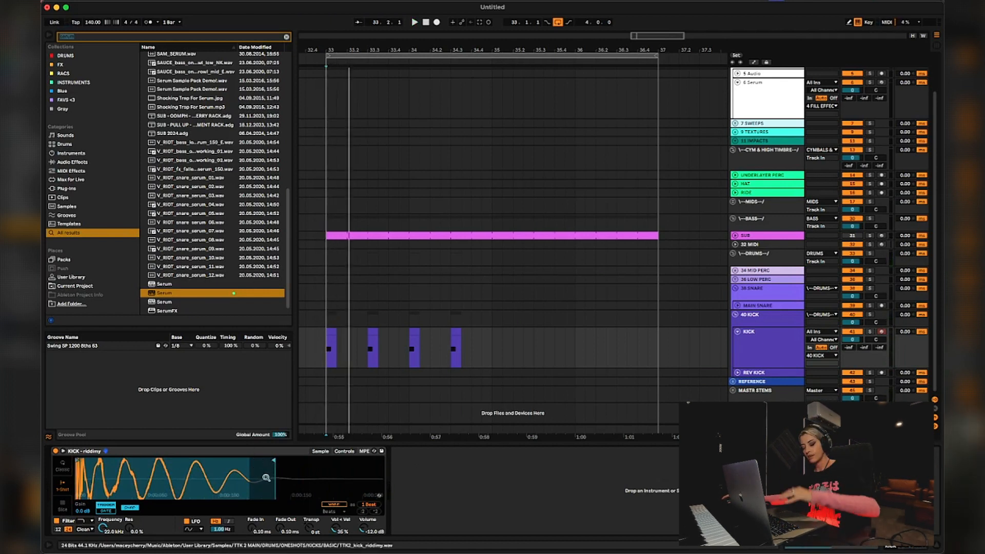
pyautogui.press('space')
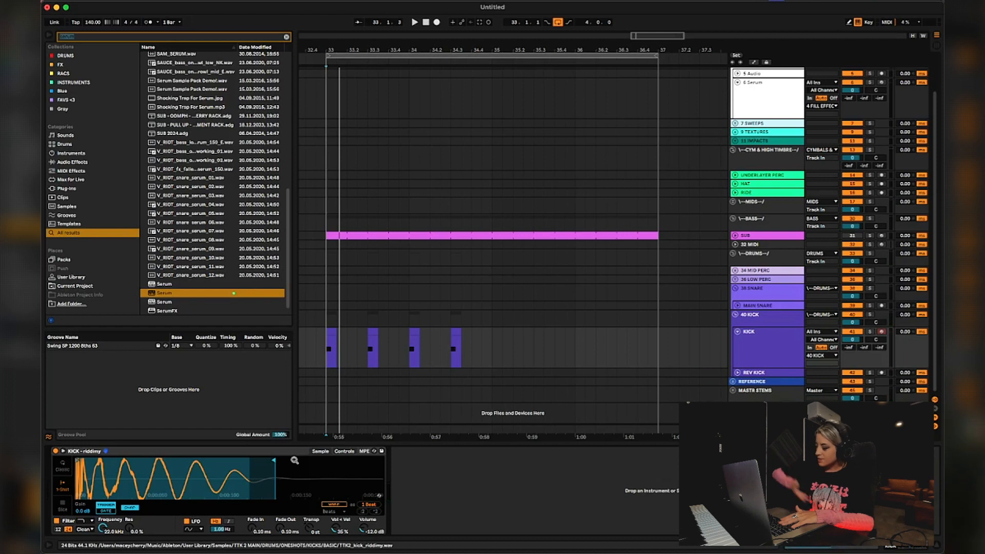
pyautogui.press('space')
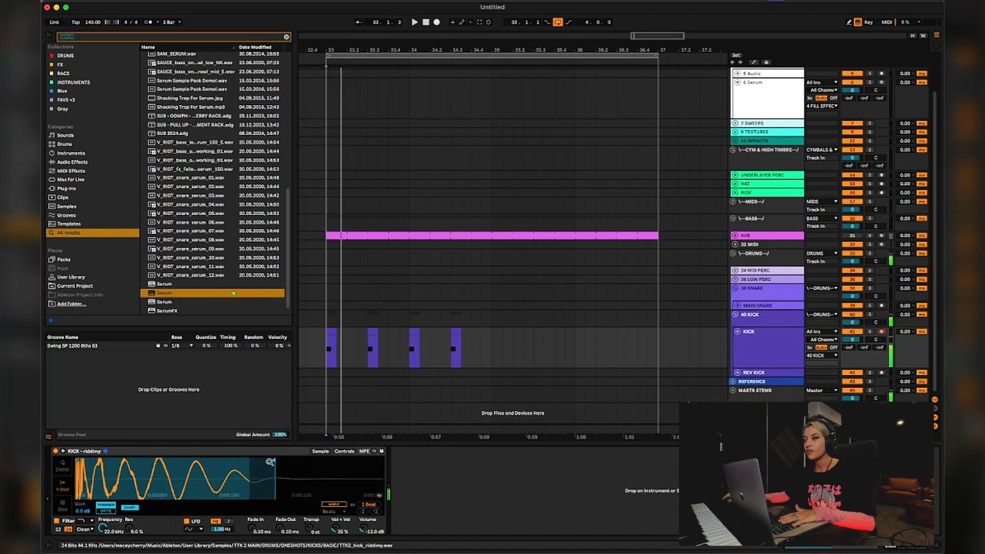
pyautogui.moveTo(270, 461); pyautogui.dragTo(274, 461)
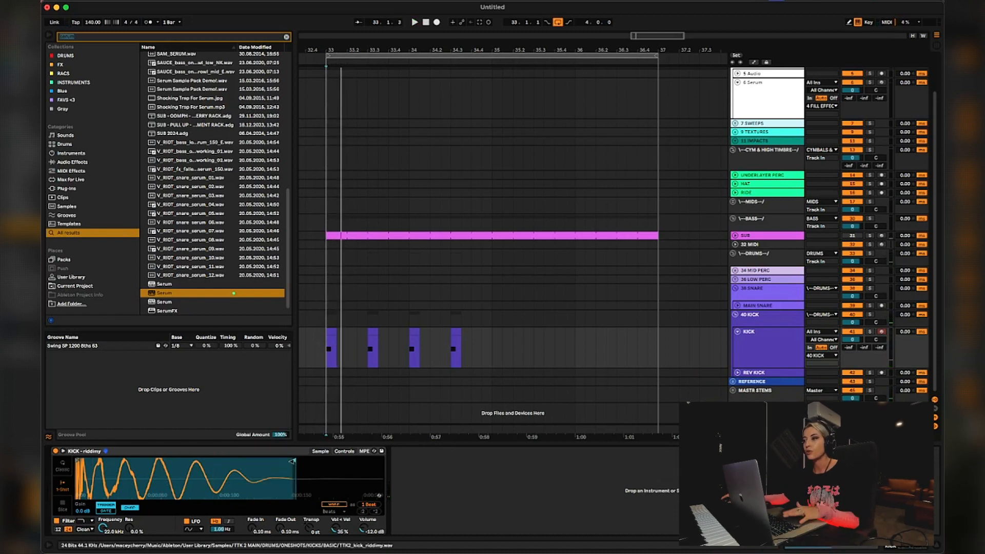
pyautogui.press('space')
pyautogui.press('space')
pyautogui.press('space')
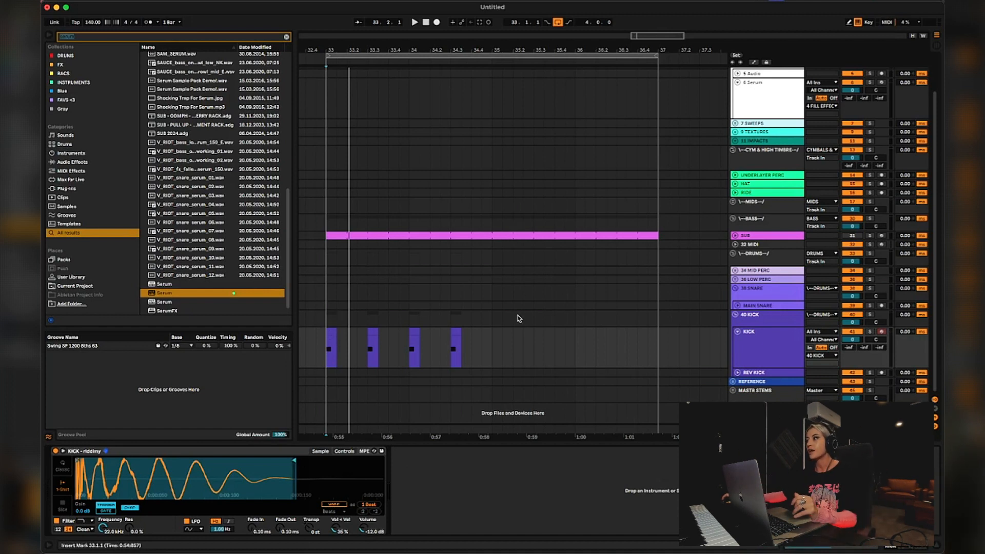
# - Duplicate the two-bar kick pattern from bars 33–34 into bars 35–36 and play it from bar 33
pyautogui.click(502, 341)
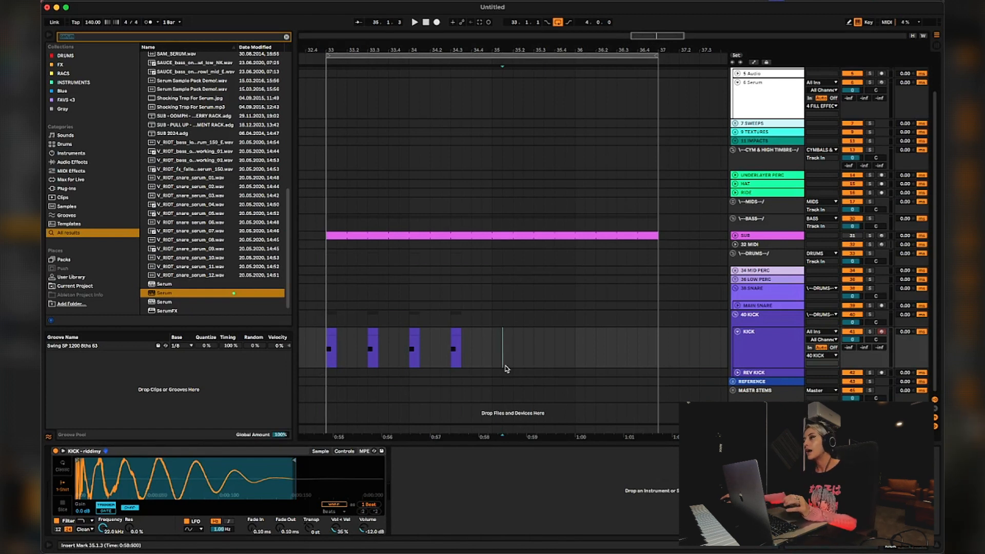
pyautogui.moveTo(492, 362); pyautogui.dragTo(330, 362)
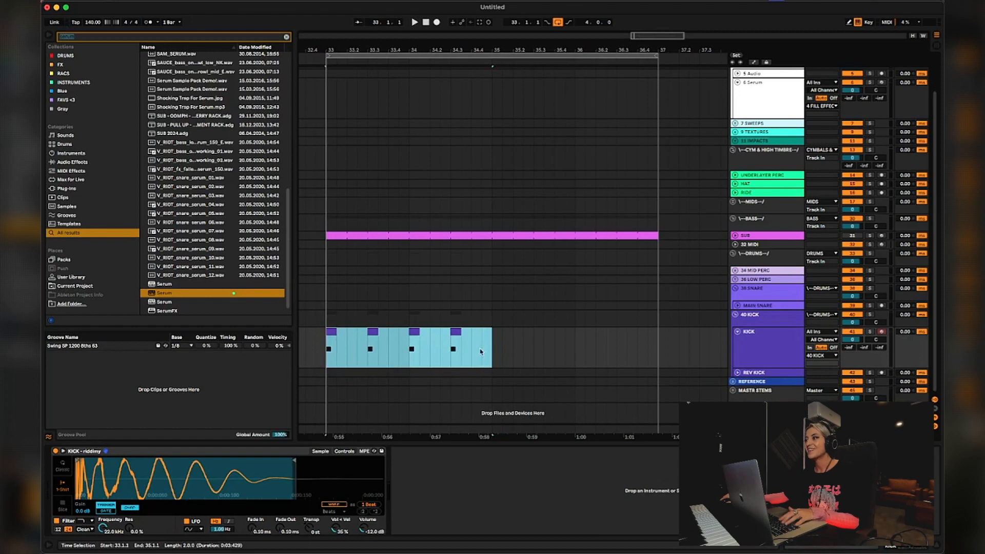
pyautogui.hotkey('ctrl', 'd')
pyautogui.click(388, 354)
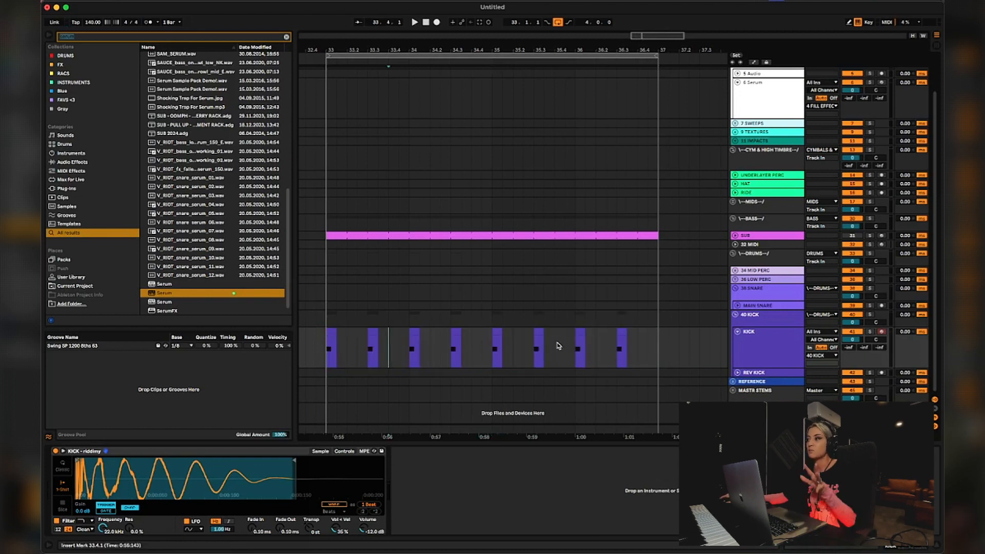
pyautogui.click(329, 354)
pyautogui.press('space')
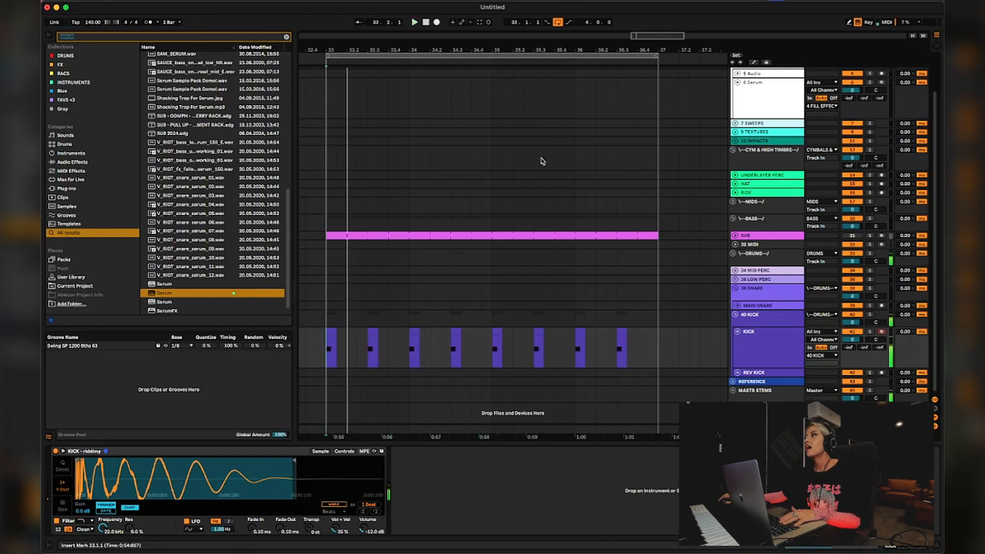
# - Shorten the arrangement loop to the two bars from 33.1.1 to 35.1.1, play it, and select the KICK track
pyautogui.moveTo(654, 55); pyautogui.dragTo(496, 55)
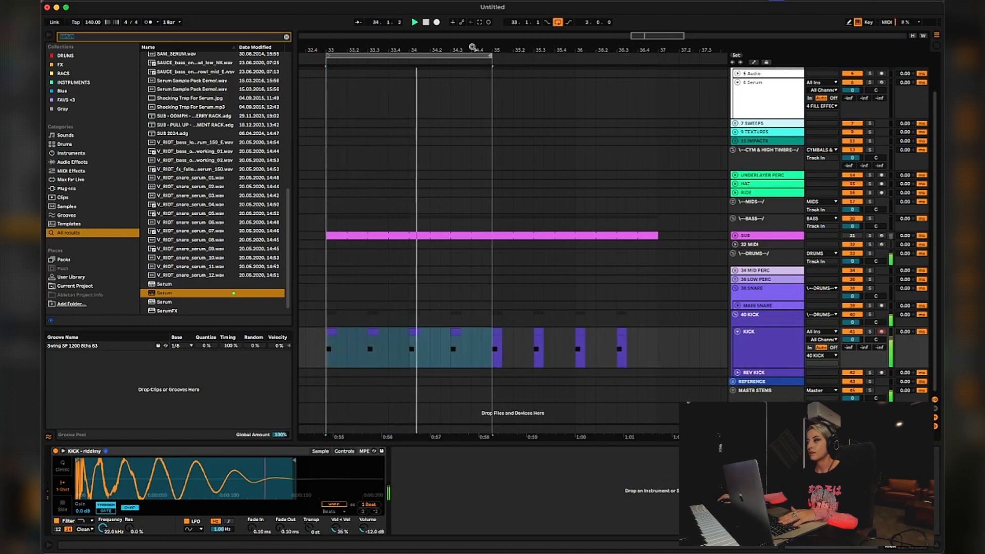
pyautogui.click(762, 348)
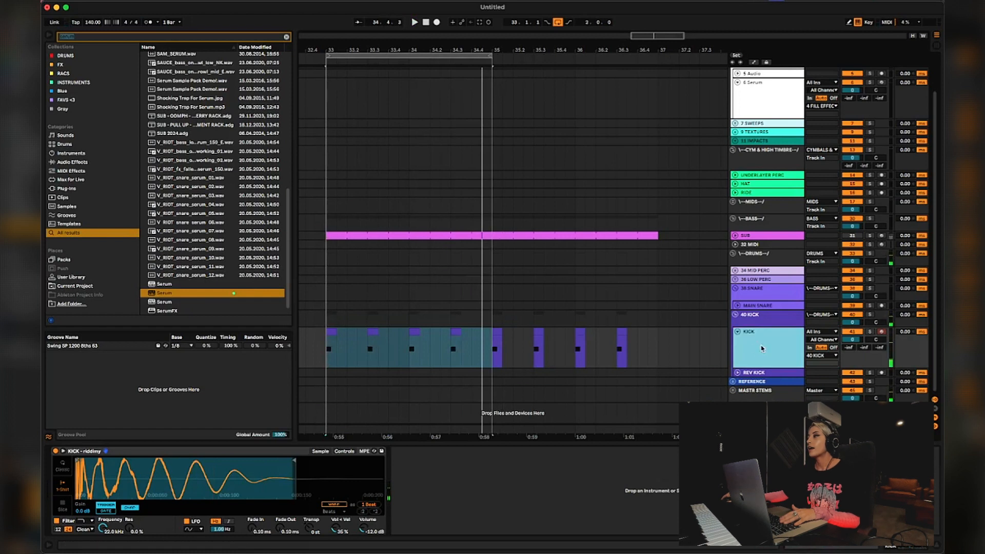
pyautogui.click(546, 480)
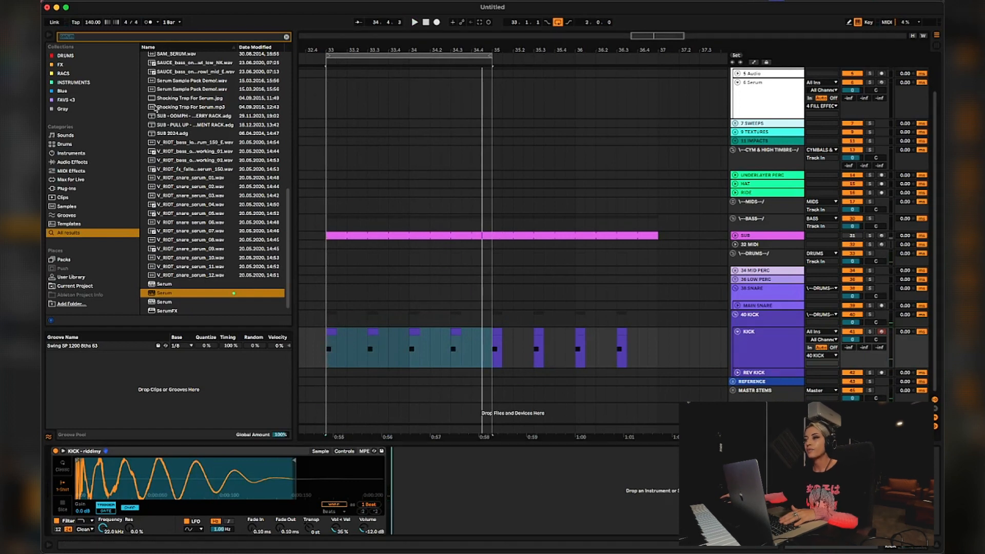
# - Search the browser for Saturator and add it after Simpler on the KICK track
pyautogui.click(98, 38)
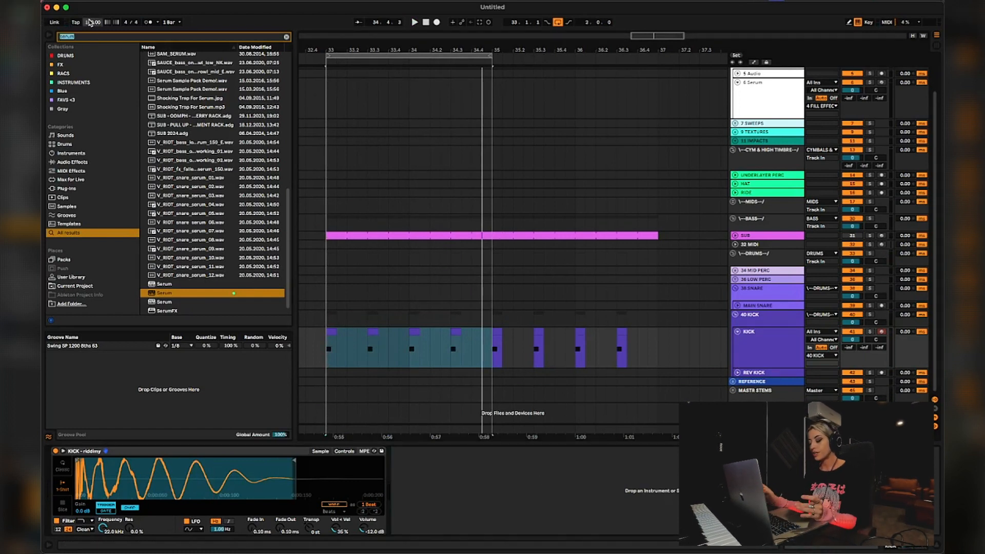
pyautogui.write('satu')
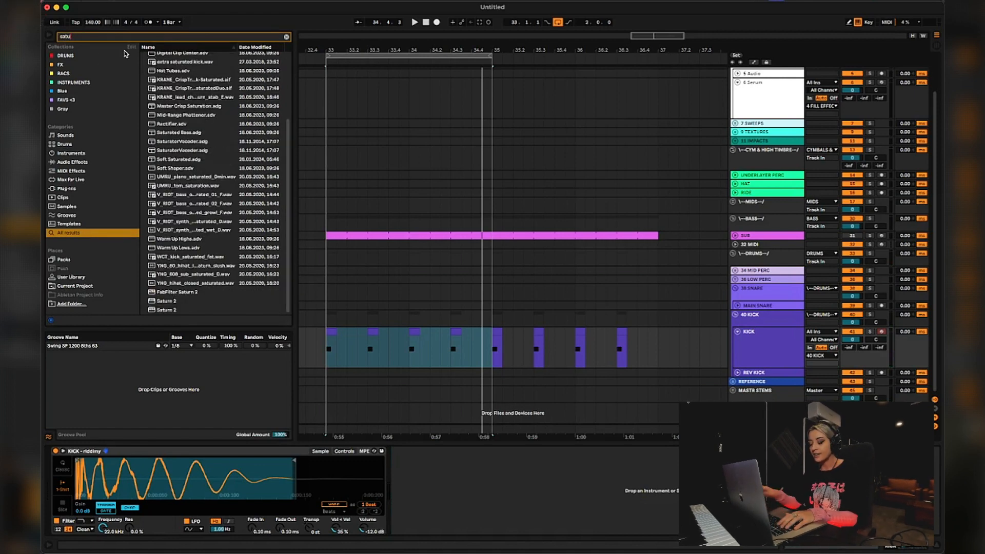
pyautogui.write('rat')
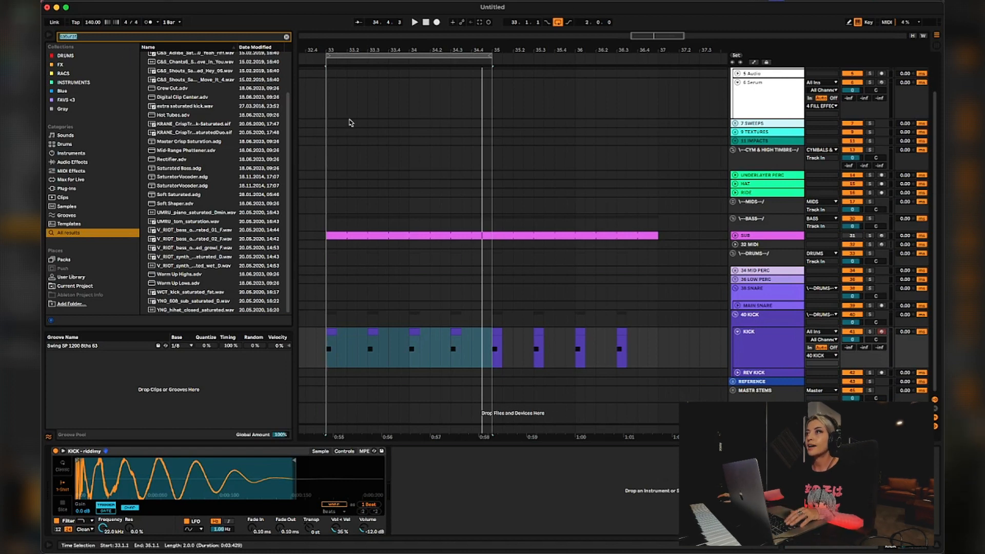
pyautogui.scroll(3, 215, 208)
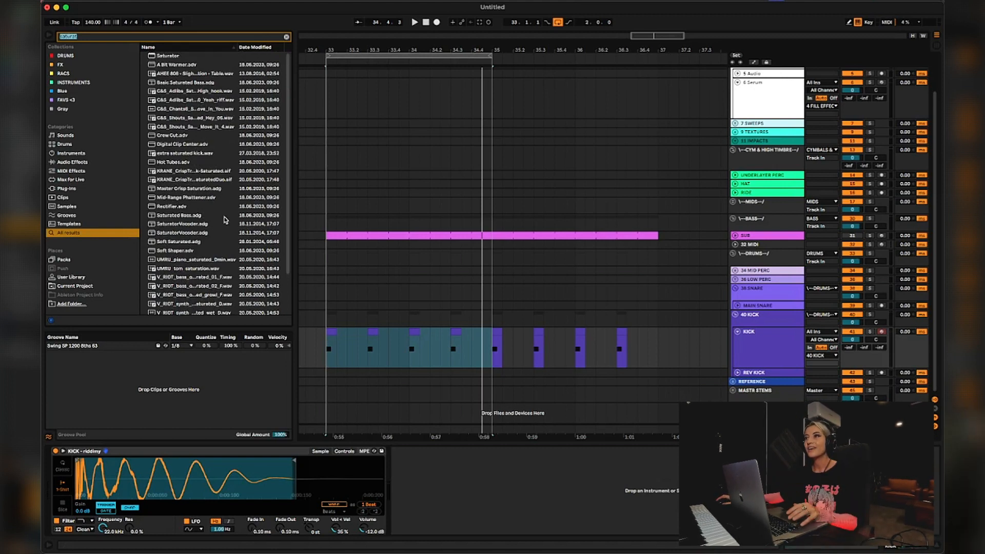
pyautogui.click(175, 57)
pyautogui.moveTo(534, 415); pyautogui.dragTo(500, 514)
# - Raise Saturator's Drive to 2.29 dB and compare the kick with the effect bypassed and Simpler's volume at 0 dB
pyautogui.press('space')
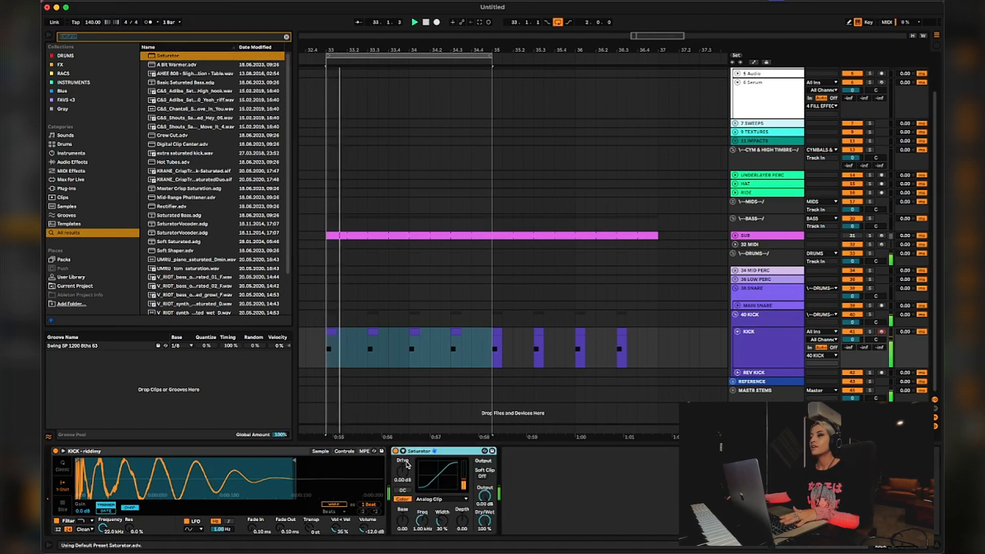
pyautogui.moveTo(404, 471); pyautogui.dragTo(404, 466)
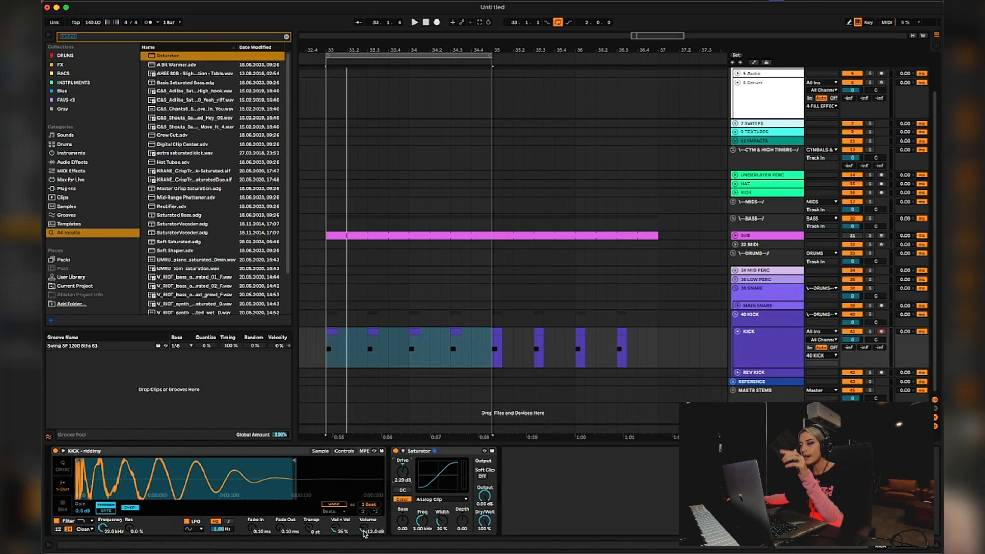
pyautogui.click(396, 452)
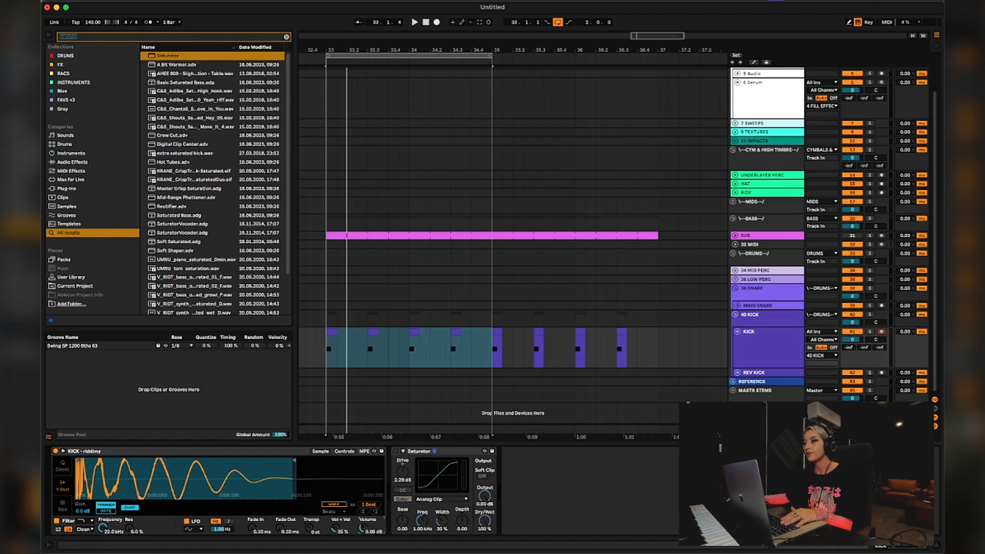
pyautogui.press('space')
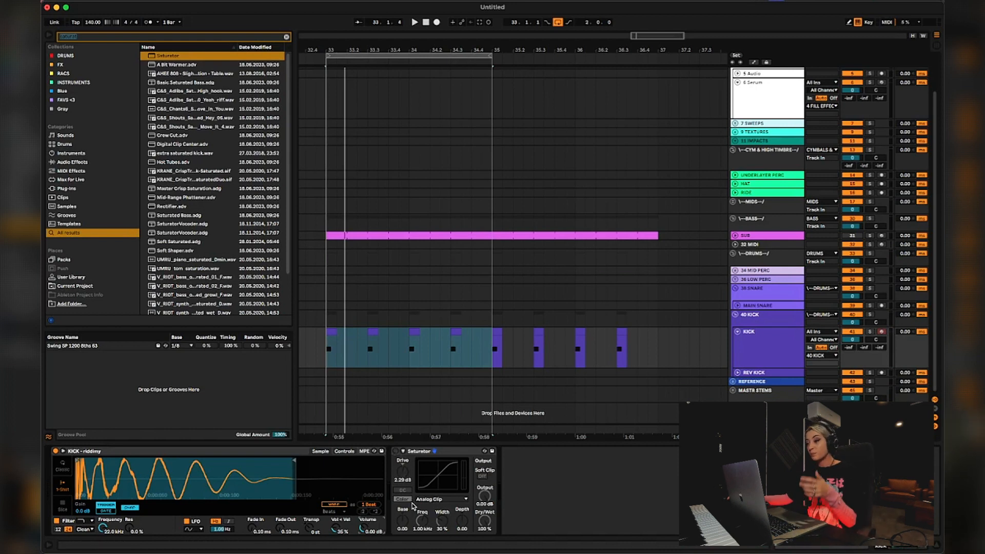
# - Turn Saturator back on and reset its Drive to 0 dB while auditioning the kick
pyautogui.click(396, 451)
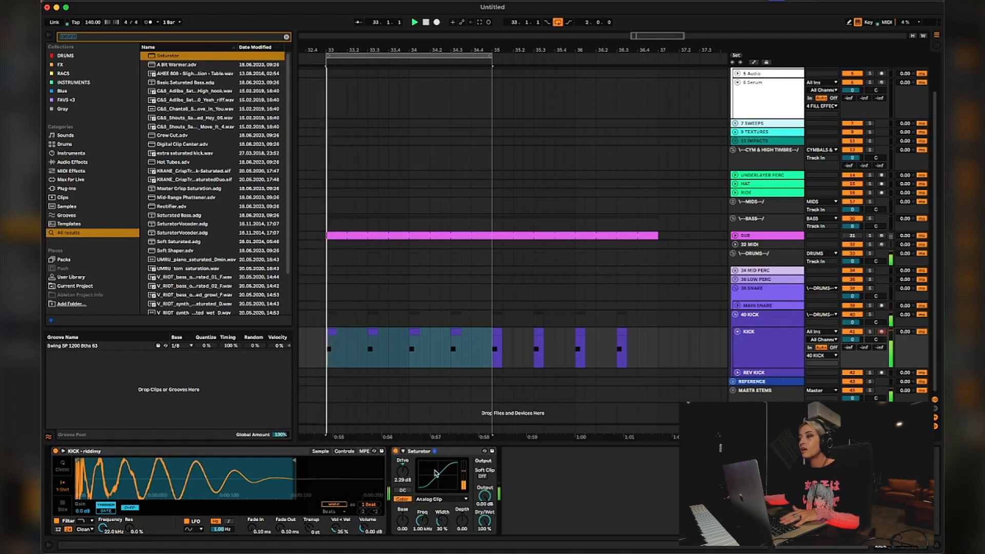
pyautogui.doubleClick(402, 473)
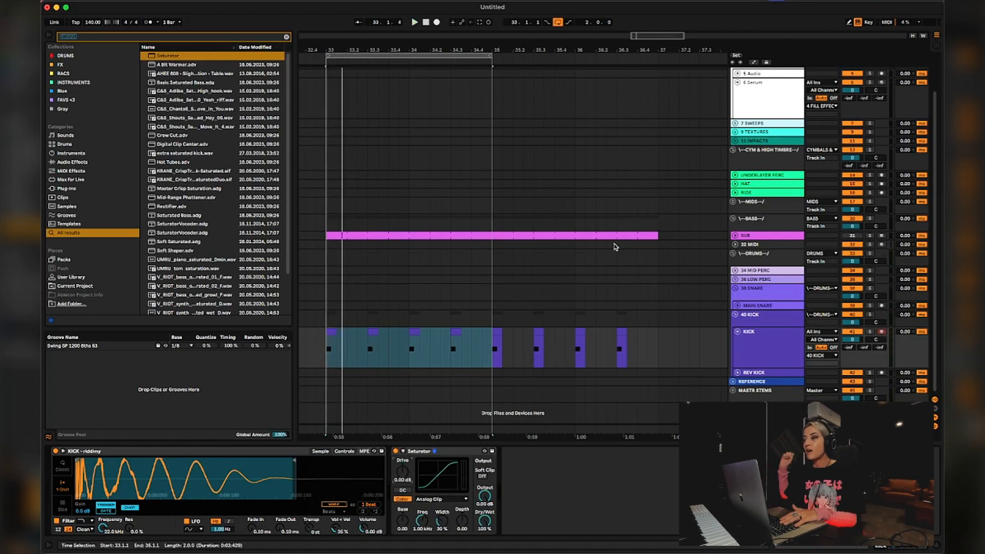
pyautogui.press('space')
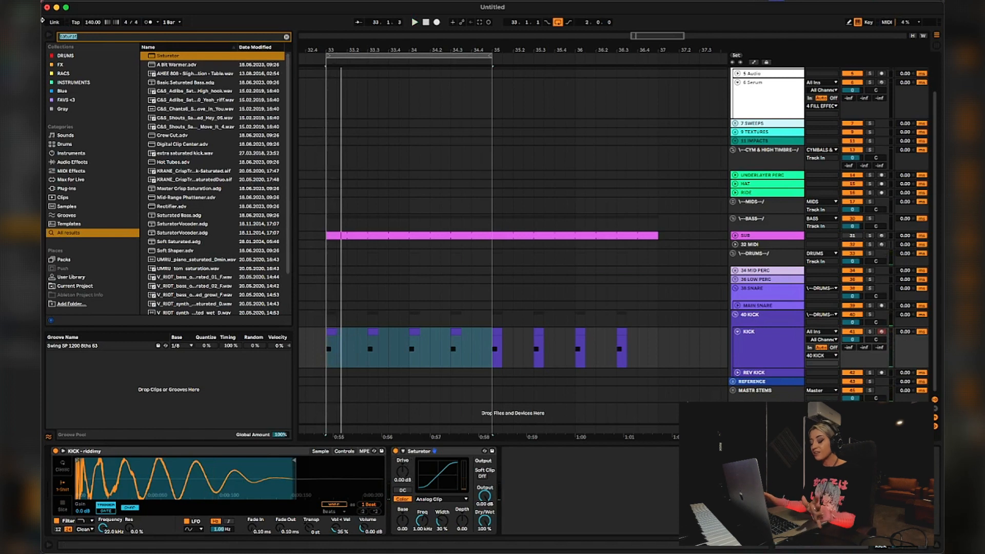
# - Search the browser for "eq" and add EQ Eight after Saturator on the KICK track
pyautogui.write('eq')
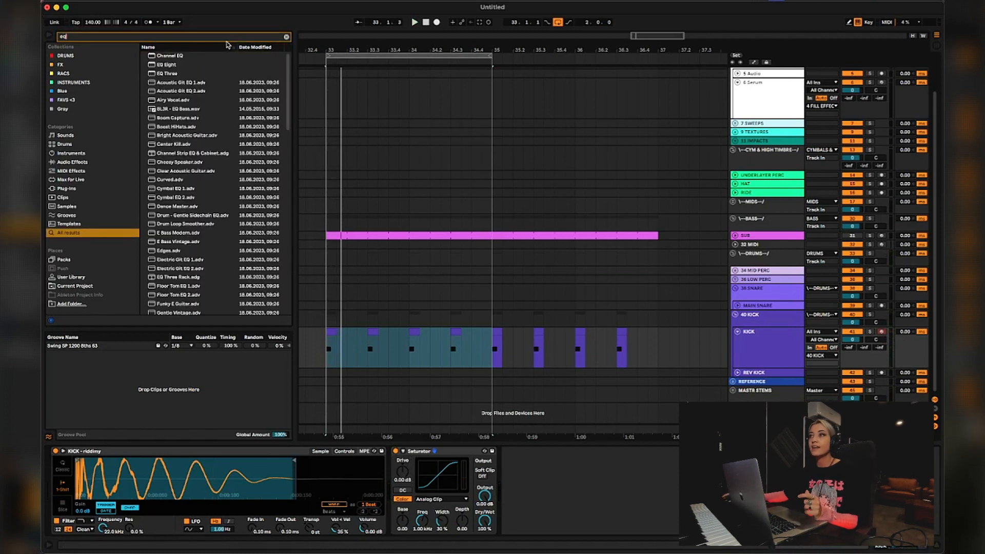
pyautogui.click(202, 67)
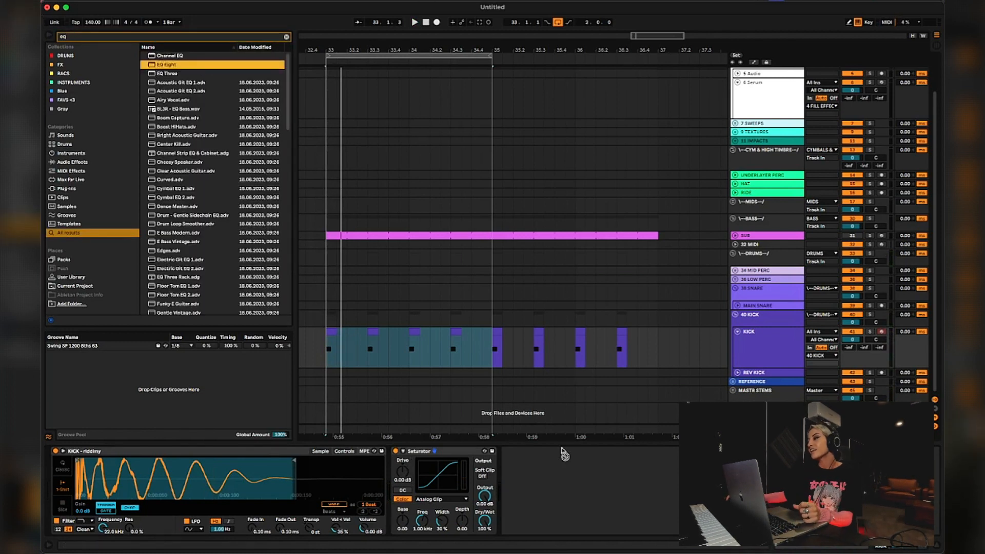
pyautogui.moveTo(565, 454); pyautogui.dragTo(554, 450)
# - Try a low-cut filter at about 24 Hz on EQ Eight's band 1 during playback, and switch the band off
pyautogui.click(537, 523)
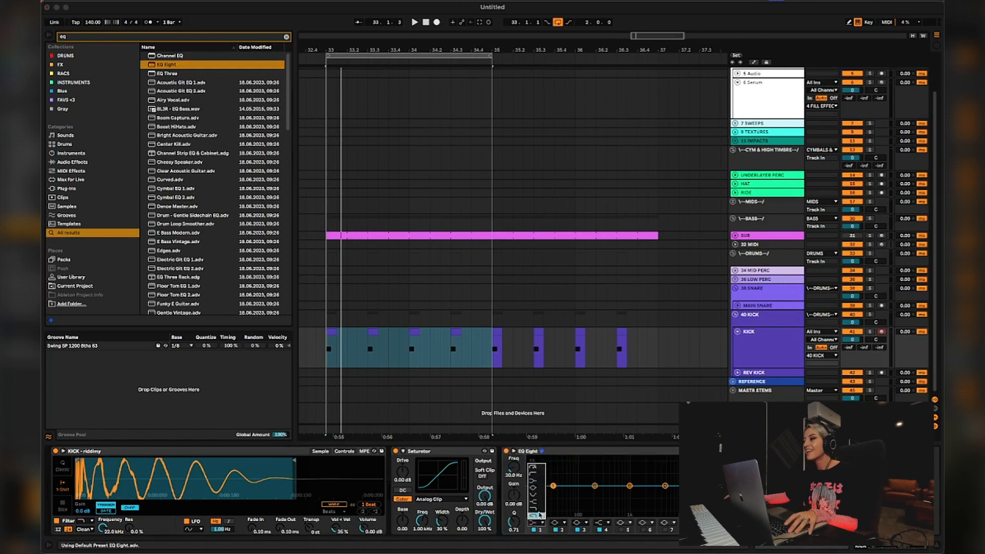
pyautogui.click(535, 476)
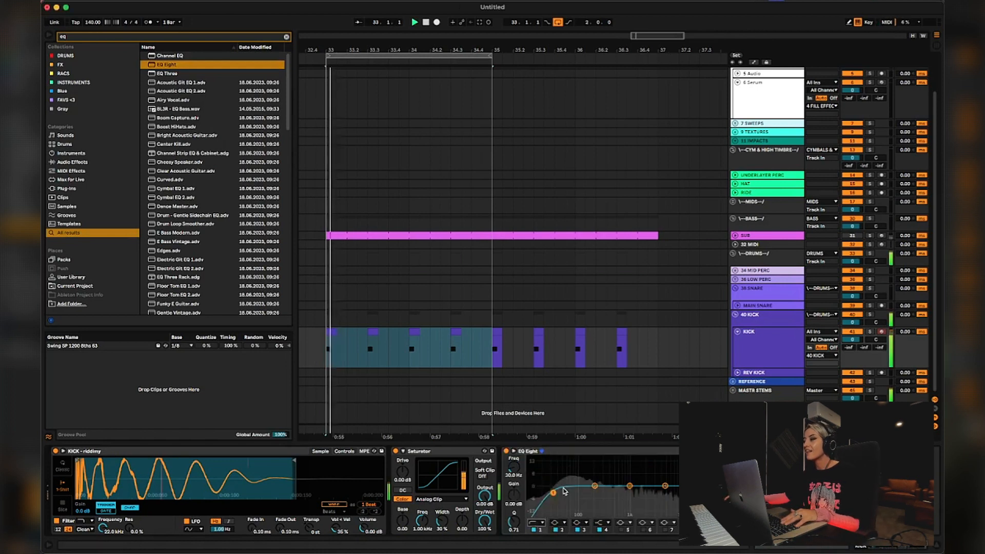
pyautogui.moveTo(565, 493)
pyautogui.mouseDown()
pyautogui.moveTo(541, 497)
pyautogui.moveTo(548, 493)
pyautogui.mouseUp()
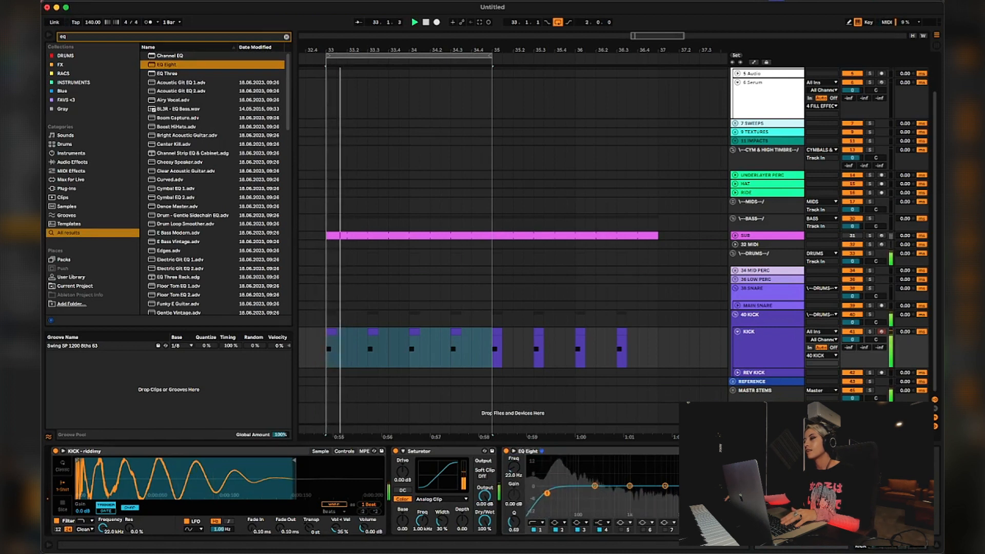
pyautogui.press('space')
pyautogui.click(533, 530)
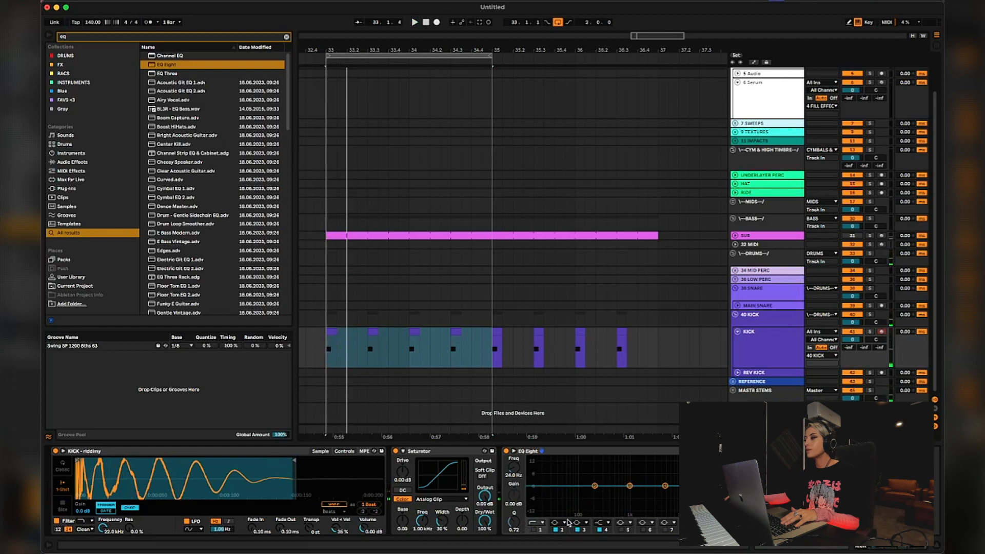
# - Cut EQ Eight's band 2 by 4.83 dB at 57.4 Hz with a Q of 1.72, and play the kick
pyautogui.moveTo(595, 486); pyautogui.dragTo(566, 495)
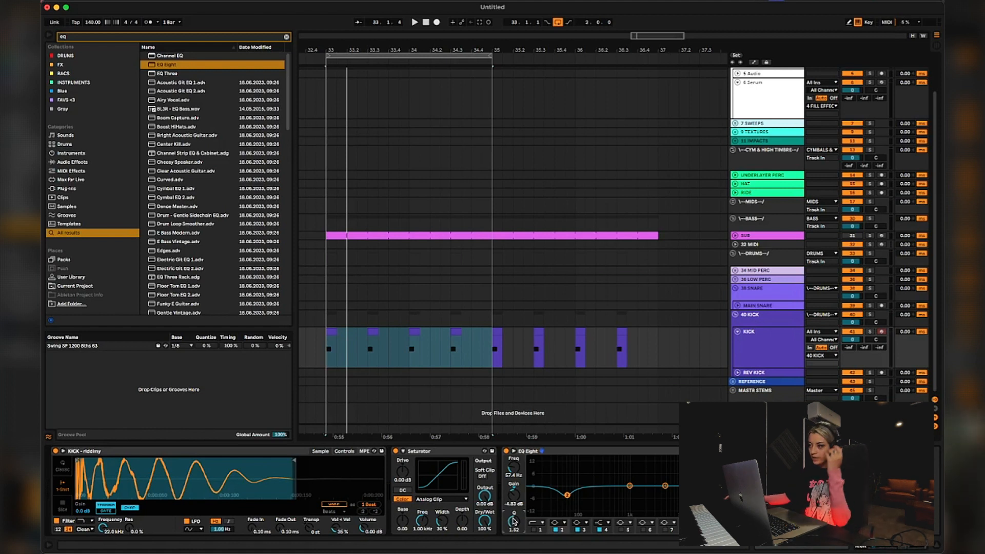
pyautogui.moveTo(514, 522); pyautogui.dragTo(514, 516)
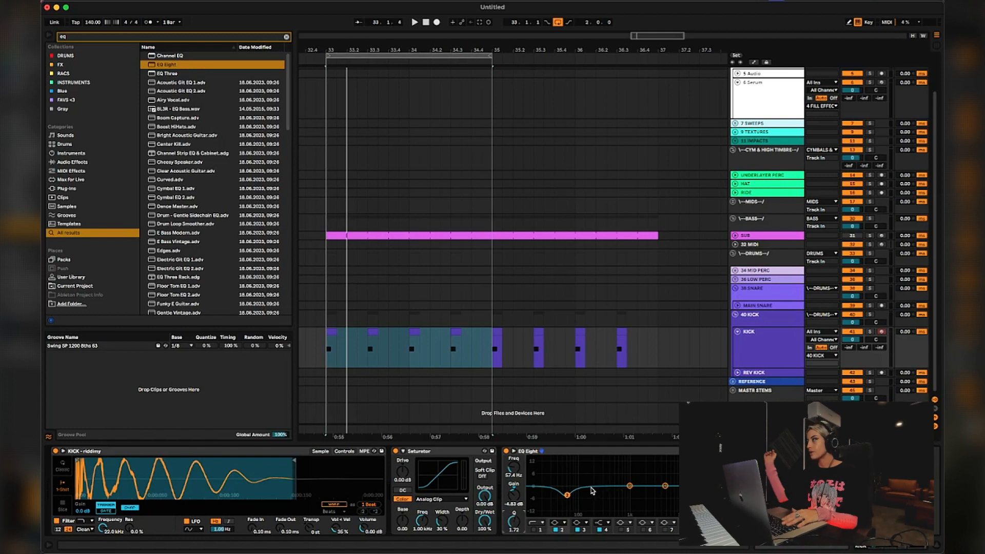
pyautogui.press('space')
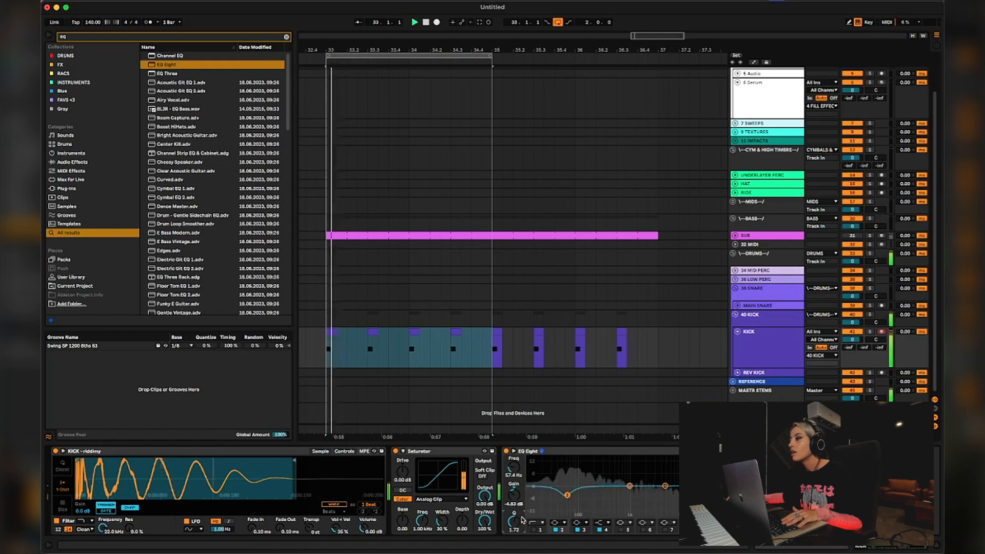
# - Narrow the band 2 cut to a Q of about 8.9 and move it to 41.7 Hz at about -8.5 dB, auditioning the kick
pyautogui.press('space')
pyautogui.press('space')
pyautogui.moveTo(519, 525)
pyautogui.mouseDown()
pyautogui.moveTo(519, 508)
pyautogui.moveTo(518, 517)
pyautogui.mouseUp()
pyautogui.press('space')
pyautogui.press('space')
pyautogui.moveTo(566, 495); pyautogui.dragTo(560, 502)
pyautogui.press('space')
pyautogui.press('space')
pyautogui.press('space')
pyautogui.press('space')
pyautogui.press('space')
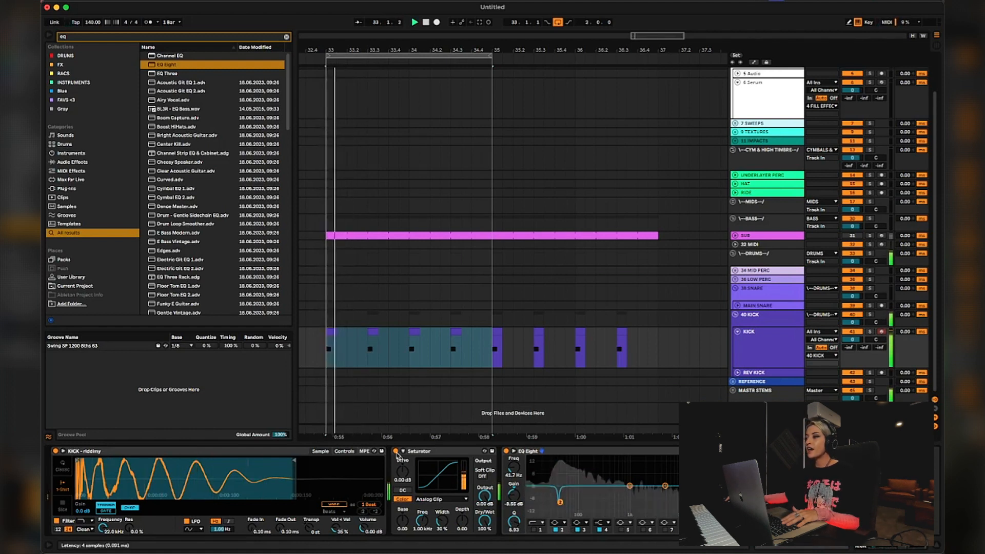
# - Bypass Saturator on the KICK track and audition the kick through EQ Eight only
pyautogui.click(396, 451)
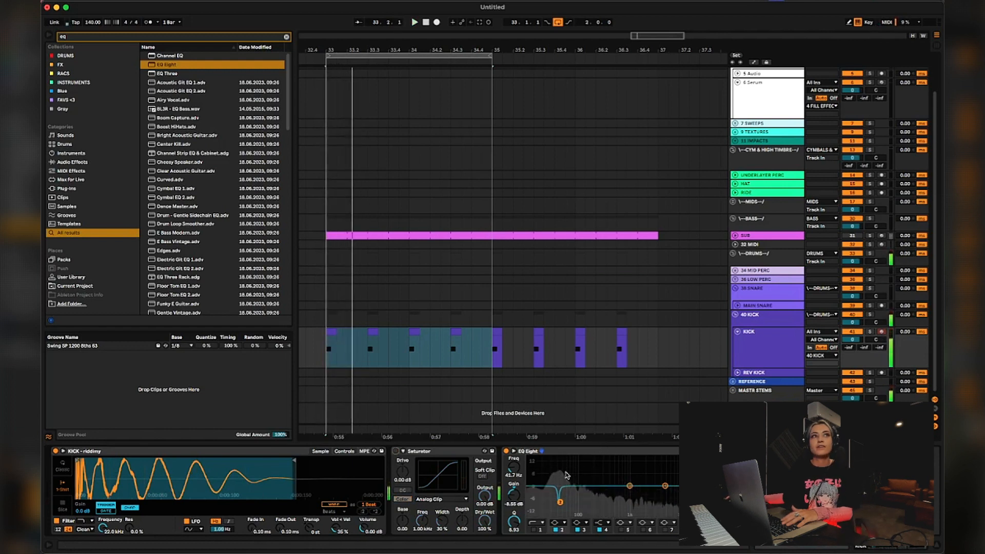
pyautogui.press('space')
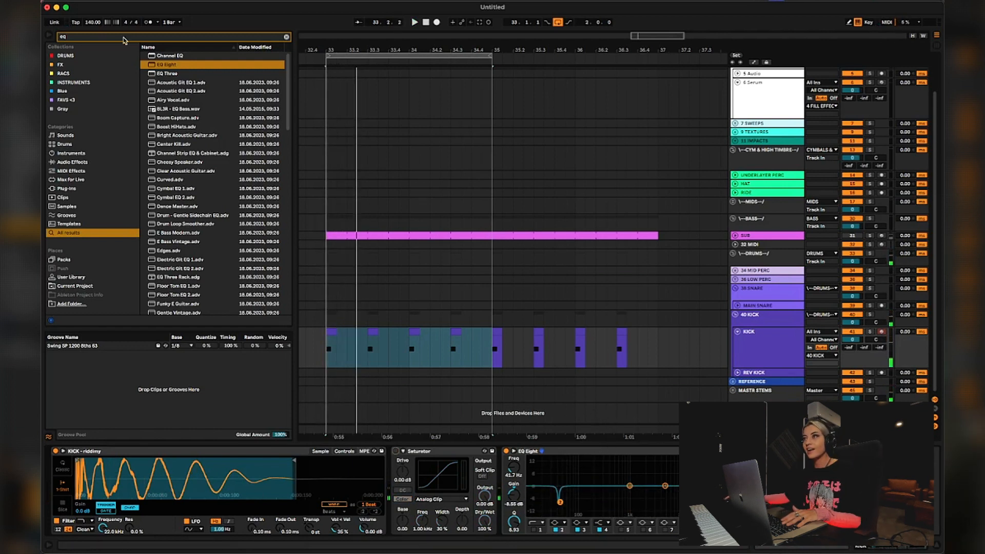
pyautogui.click(748, 343)
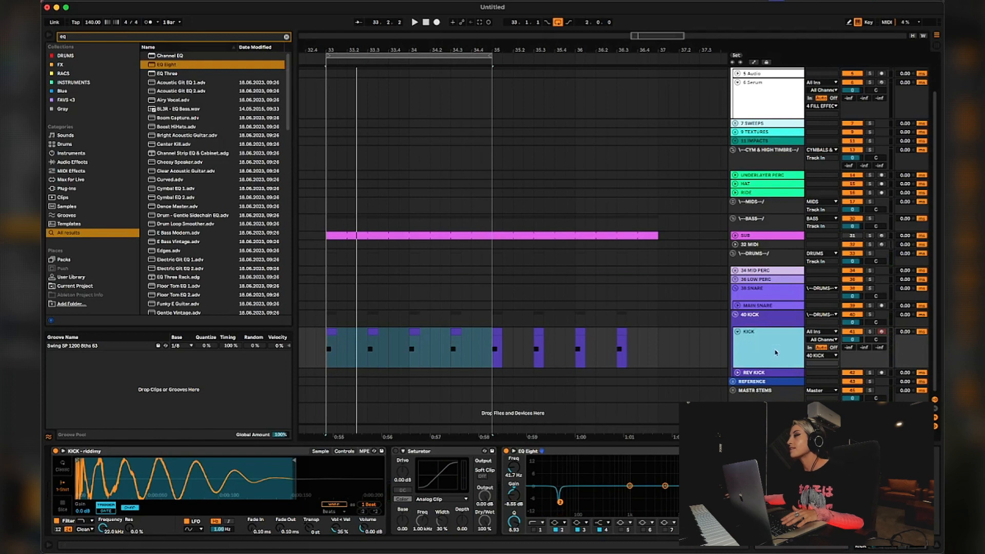
# - Select the MAIN SNARE track, and find and preview tearout_snare_CLEAN.wav with a browser search for "tearout snare"
pyautogui.click(84, 37)
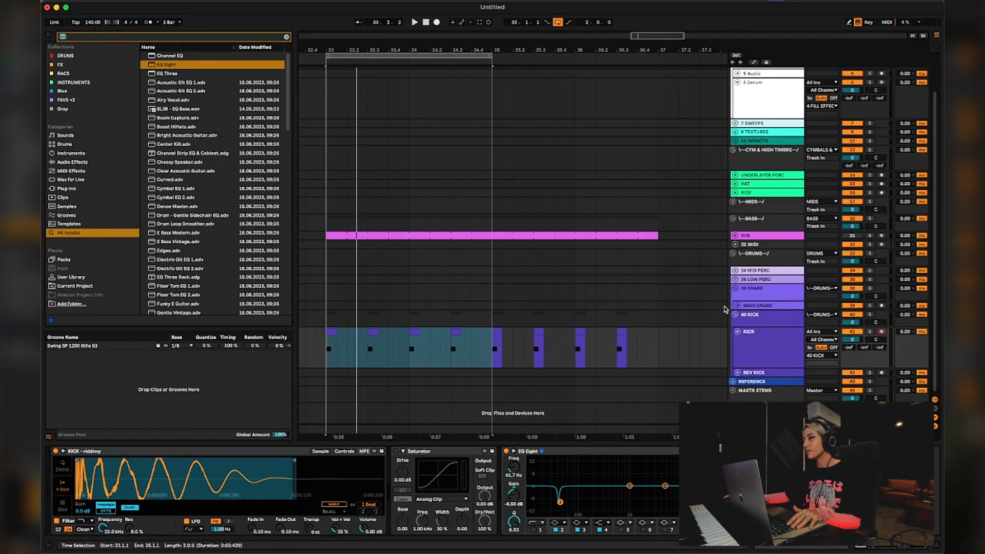
pyautogui.rightClick(756, 307)
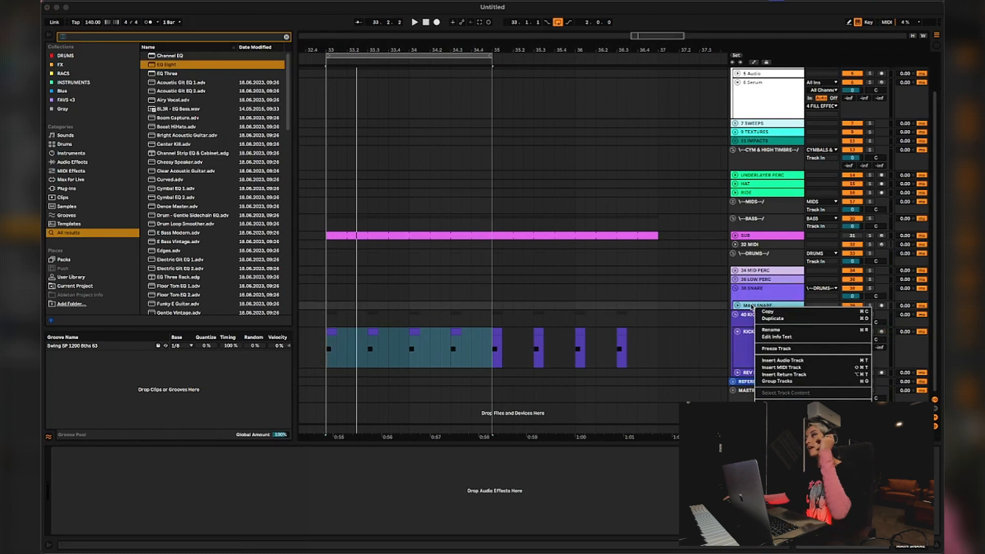
pyautogui.click(66, 37)
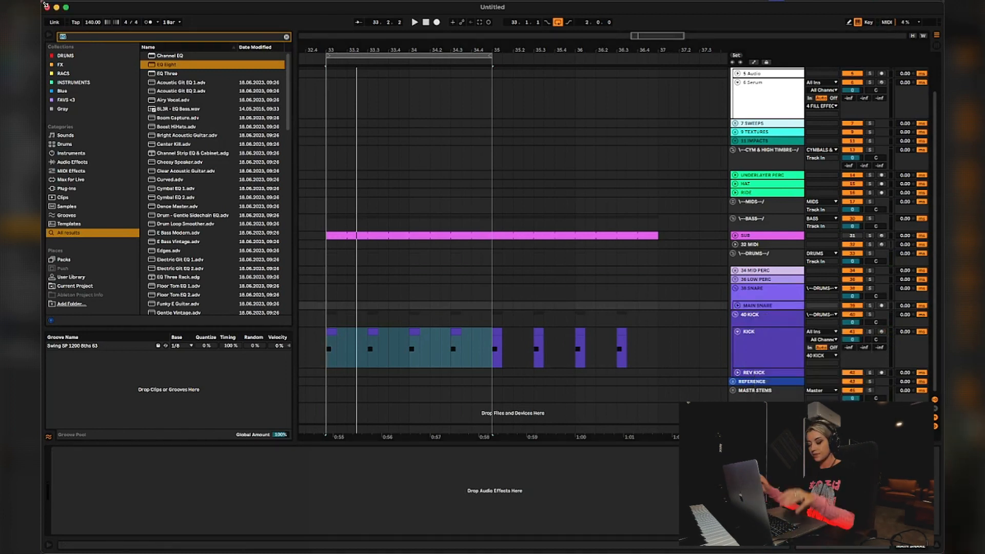
pyautogui.write('tearo')
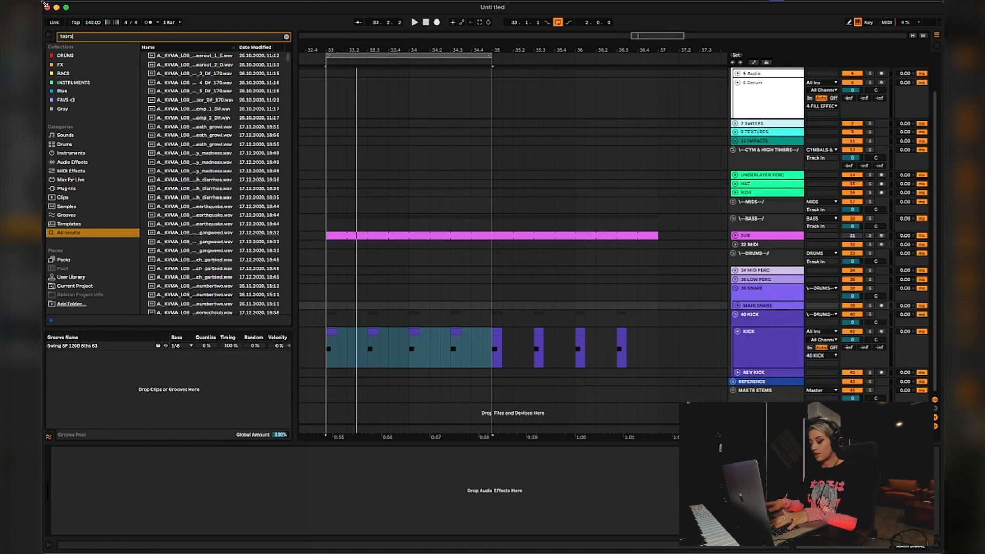
pyautogui.write('ut')
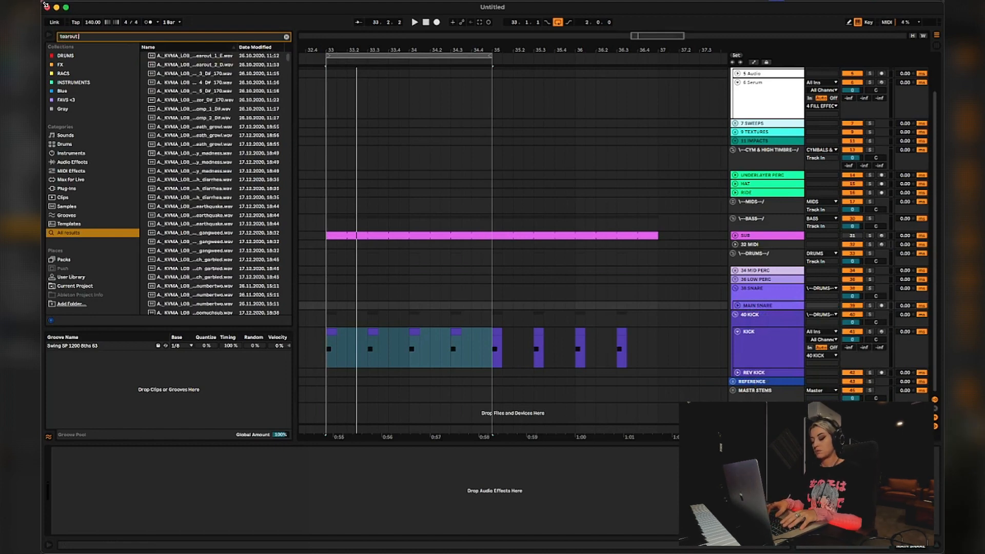
pyautogui.write(' snare')
pyautogui.press('Return')
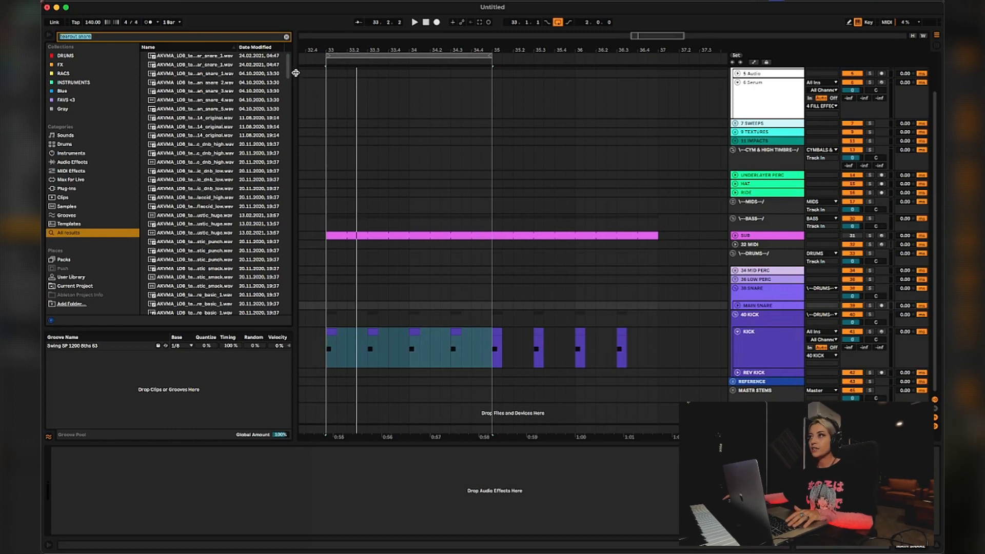
pyautogui.moveTo(288, 65); pyautogui.dragTo(284, 319)
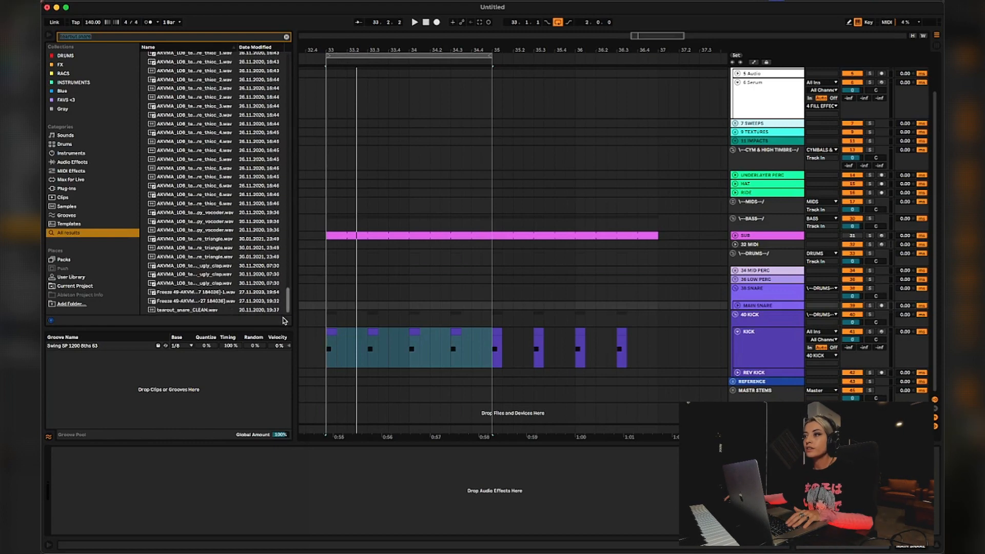
pyautogui.click(206, 311)
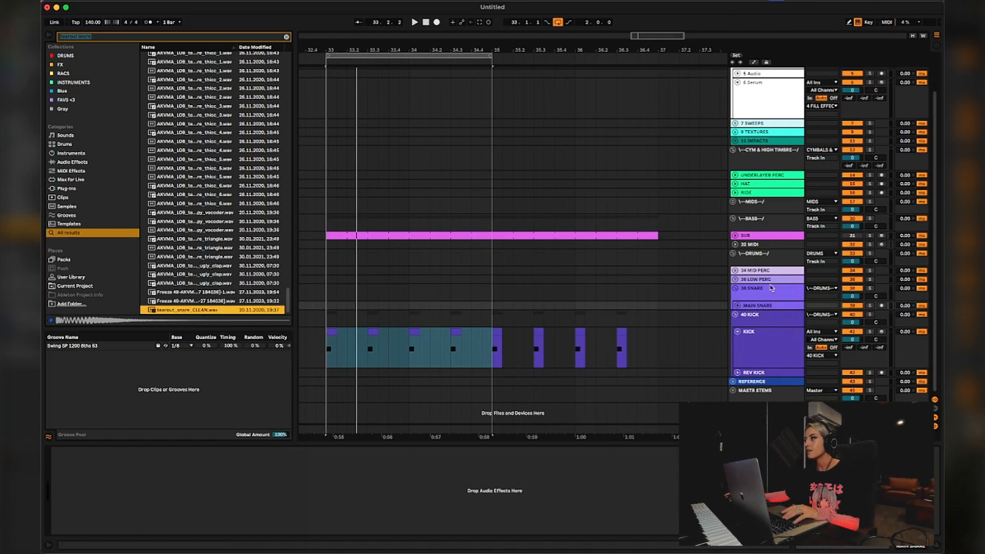
# - Unfold the MAIN SNARE track and try to load tearout_snare_CLEAN.wav onto it
pyautogui.click(739, 306)
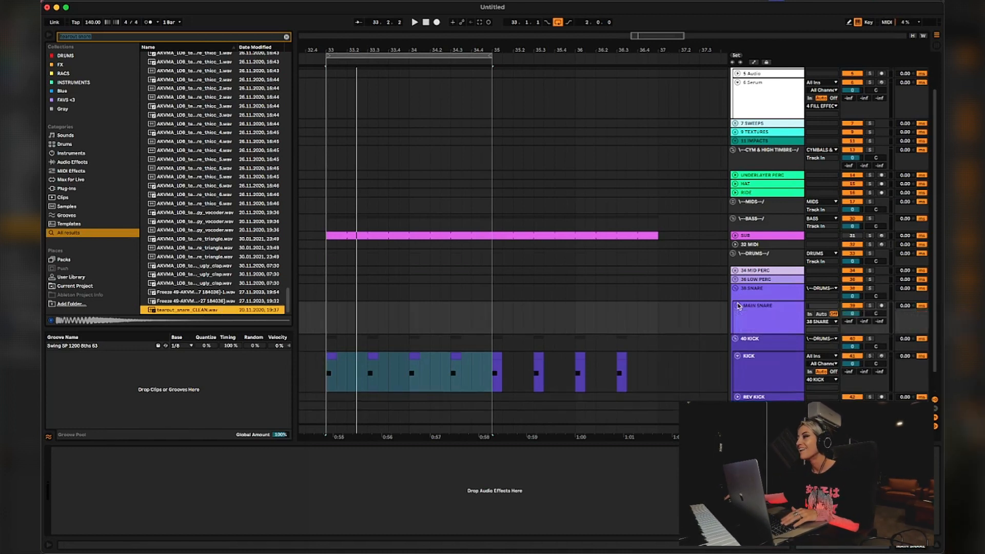
pyautogui.click(328, 320)
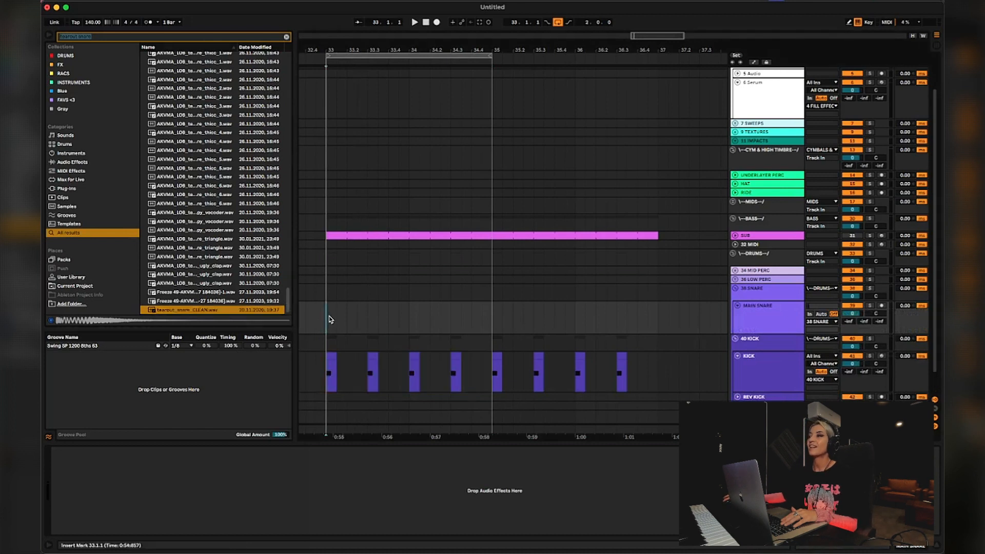
pyautogui.click(786, 314)
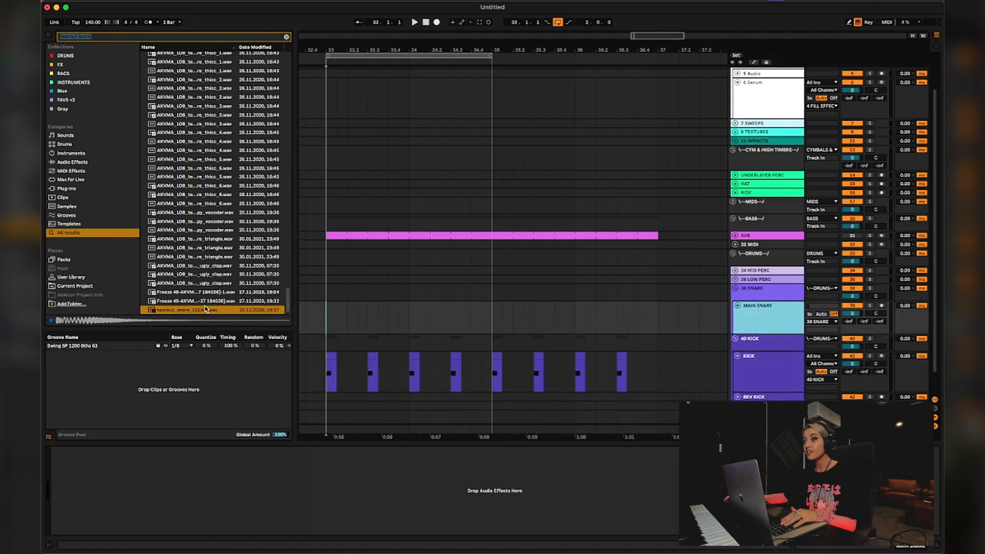
pyautogui.click(220, 311)
pyautogui.hscroll(3, 773, 320)
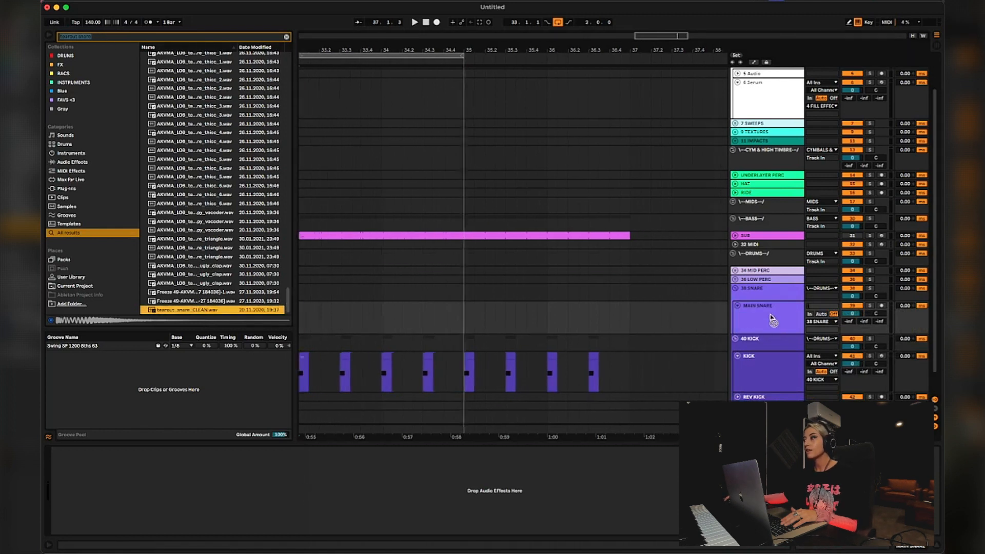
pyautogui.click(763, 308)
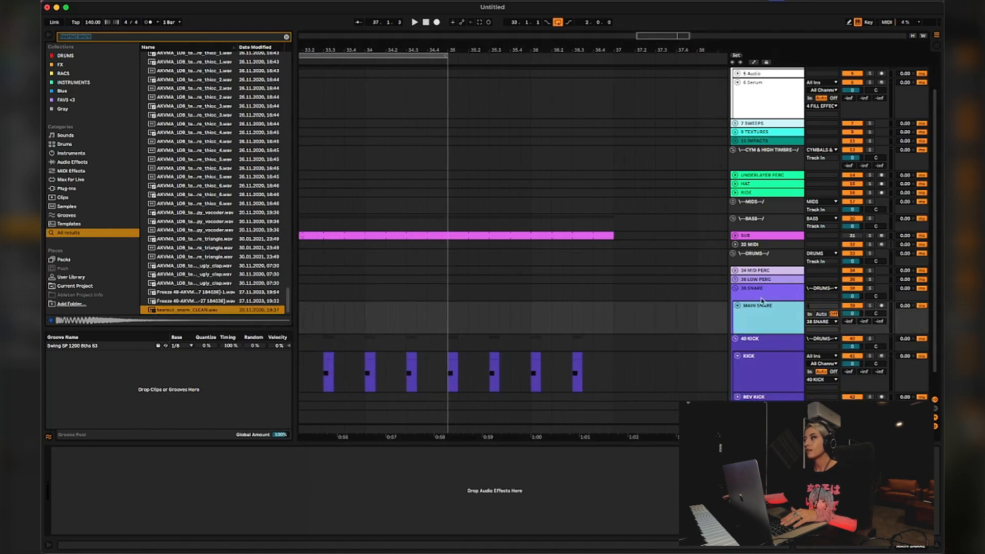
# - Try to paste the KICK track's Simpler onto the MAIN SNARE track
pyautogui.click(758, 363)
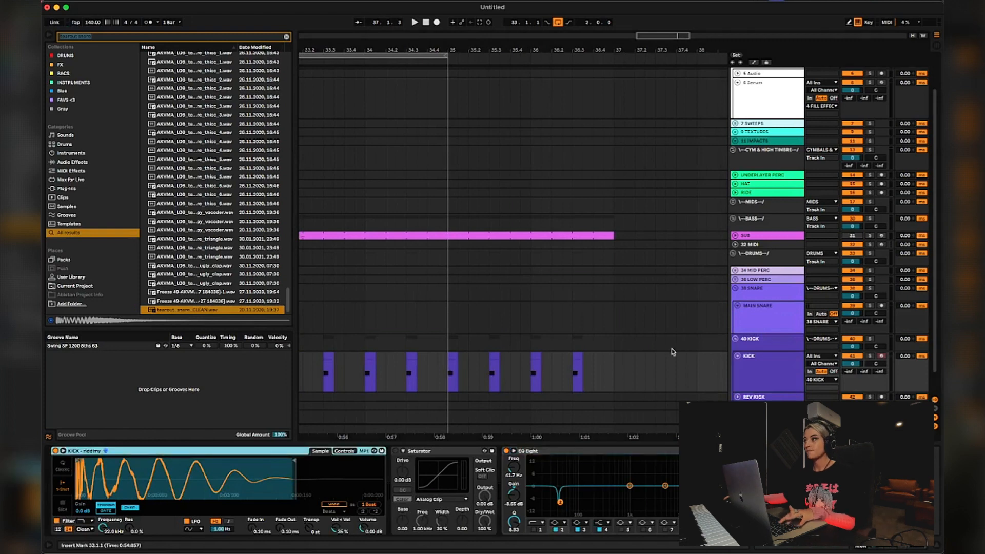
pyautogui.click(790, 316)
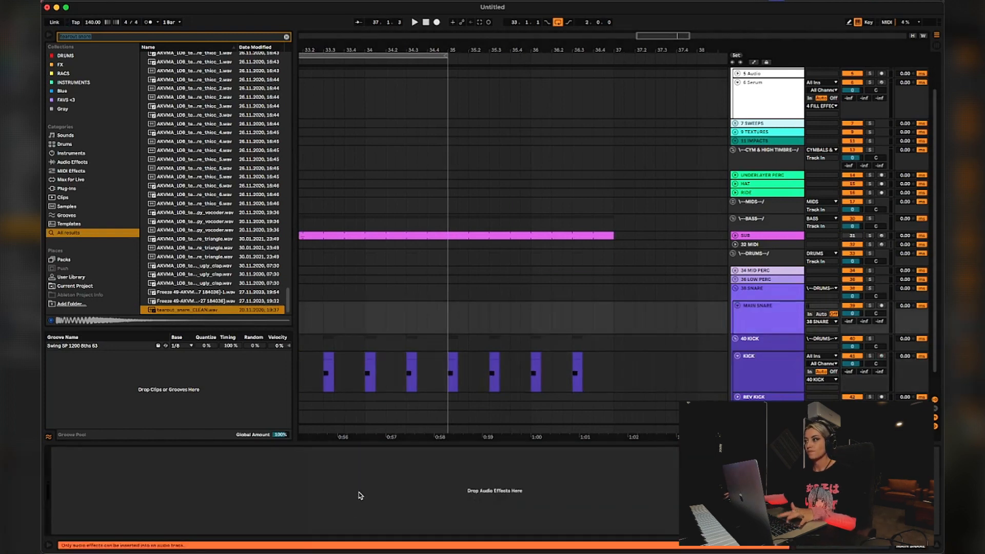
pyautogui.click(759, 315)
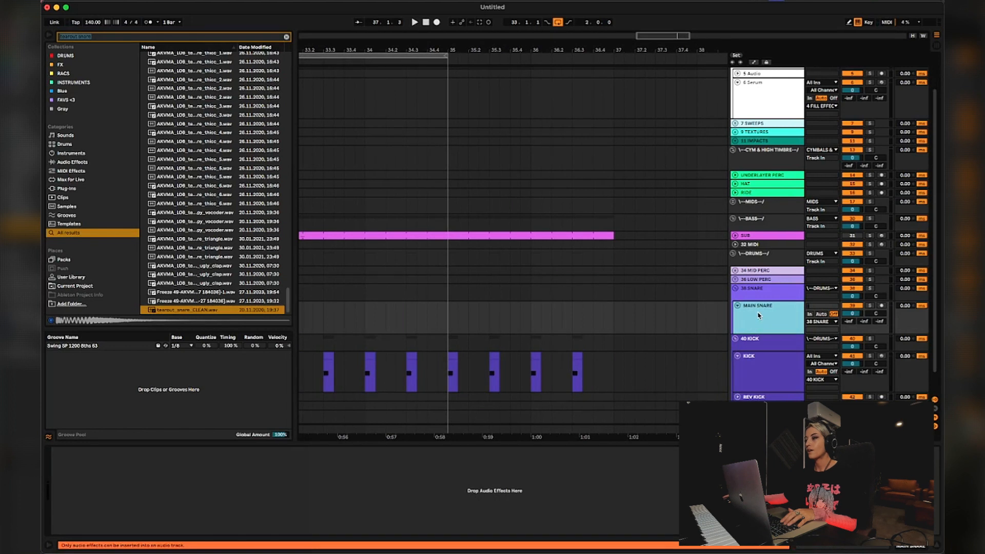
# - Insert a MIDI track below MAIN SNARE and paste a copy of the KICK track's Simpler onto it
pyautogui.rightClick(773, 323)
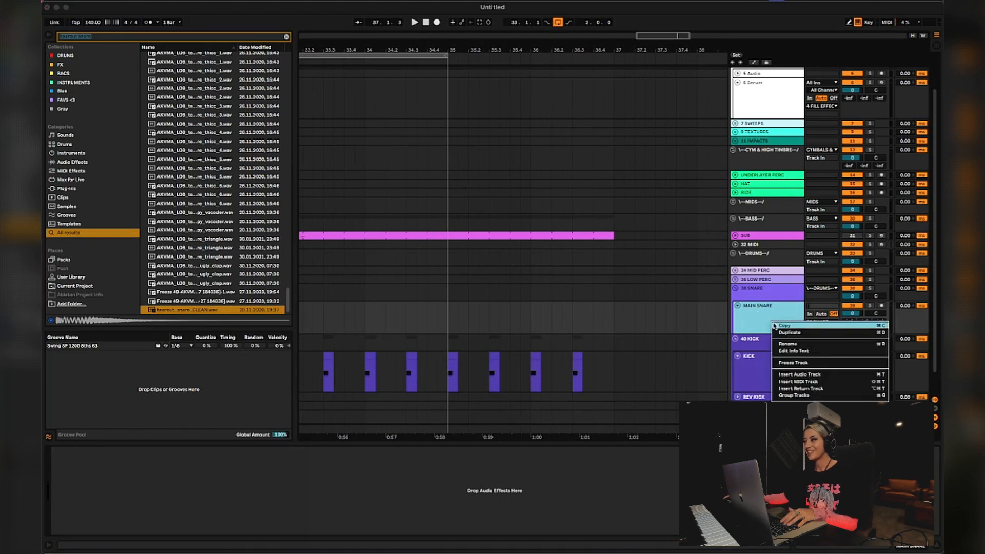
pyautogui.click(789, 383)
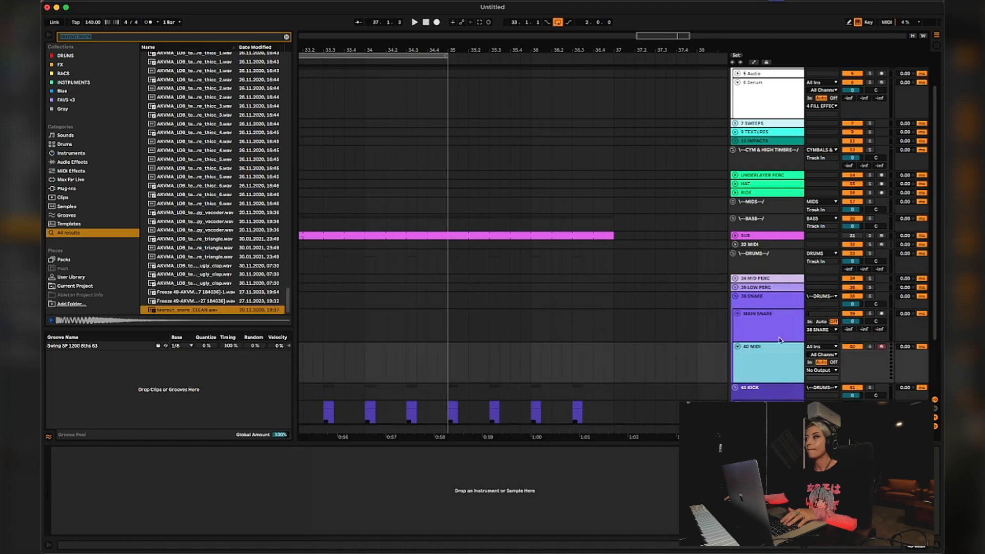
pyautogui.click(768, 410)
pyautogui.click(236, 452)
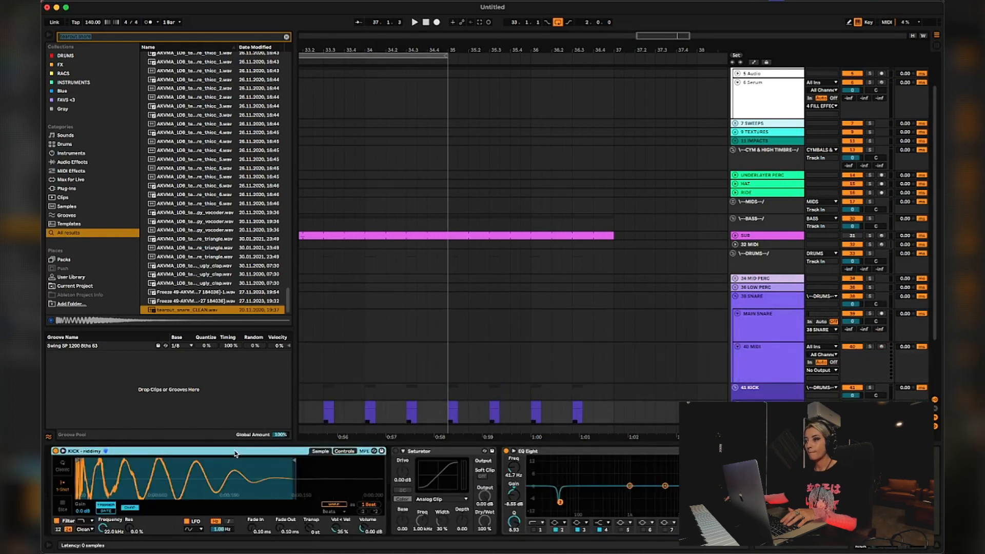
pyautogui.press('Up')
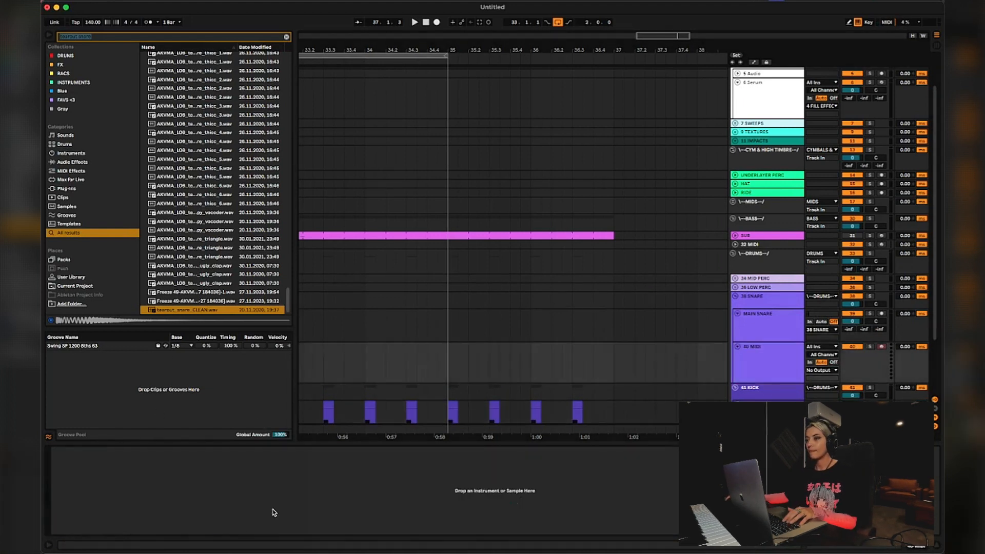
pyautogui.press('super+v')
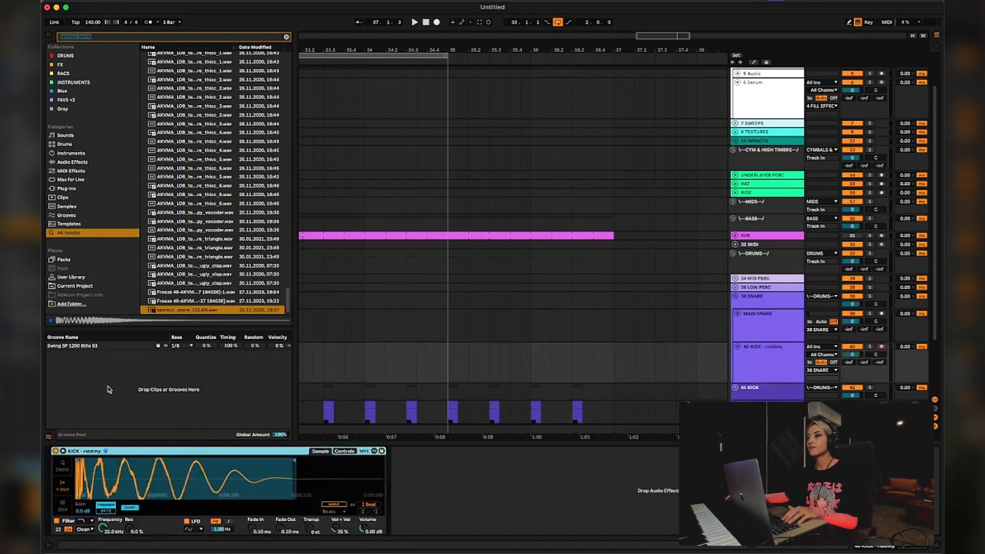
# - Replace the sample in the copied Simpler with tearout_snare_CLEAN.wav and rename the device "Snare"
pyautogui.moveTo(209, 311); pyautogui.dragTo(316, 351)
pyautogui.moveTo(229, 482); pyautogui.dragTo(243, 457)
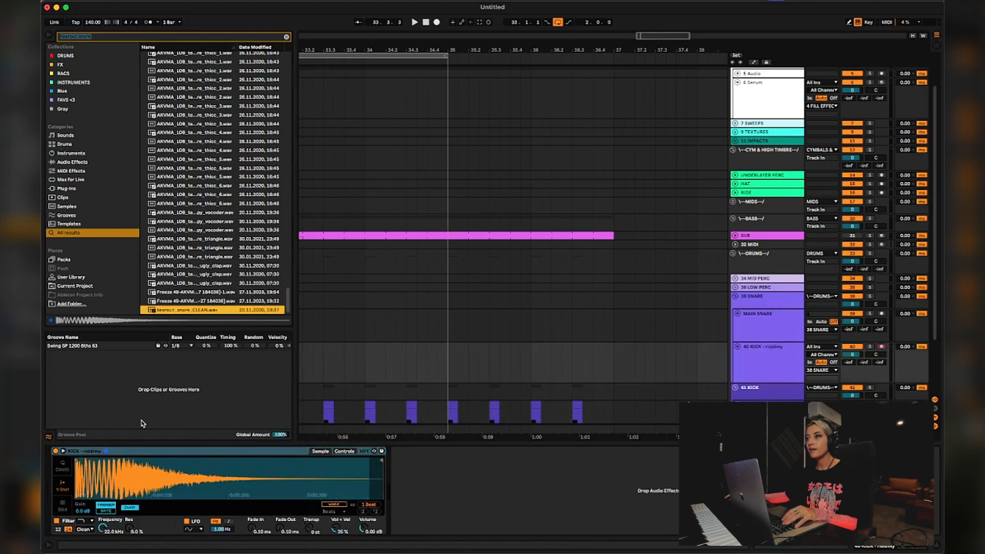
pyautogui.rightClick(94, 451)
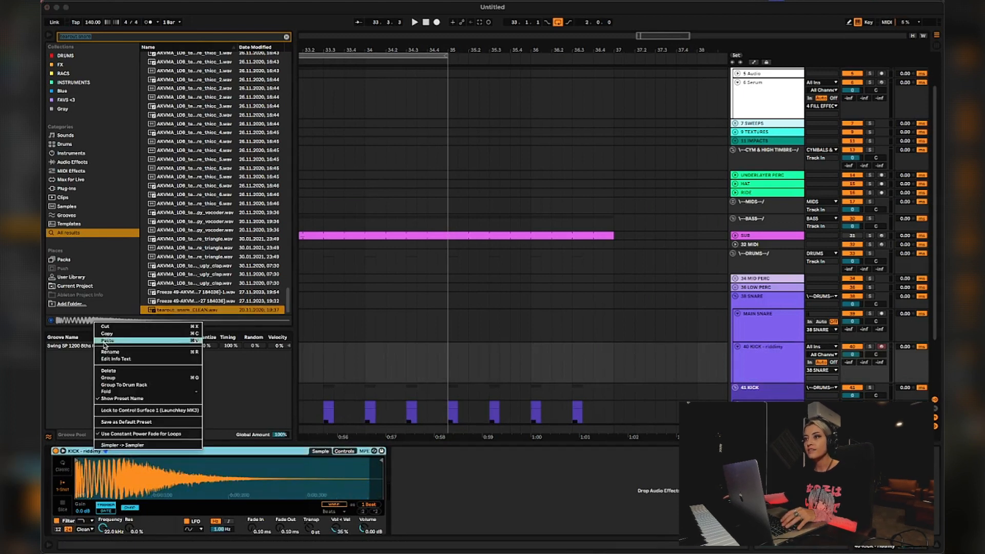
pyautogui.click(117, 352)
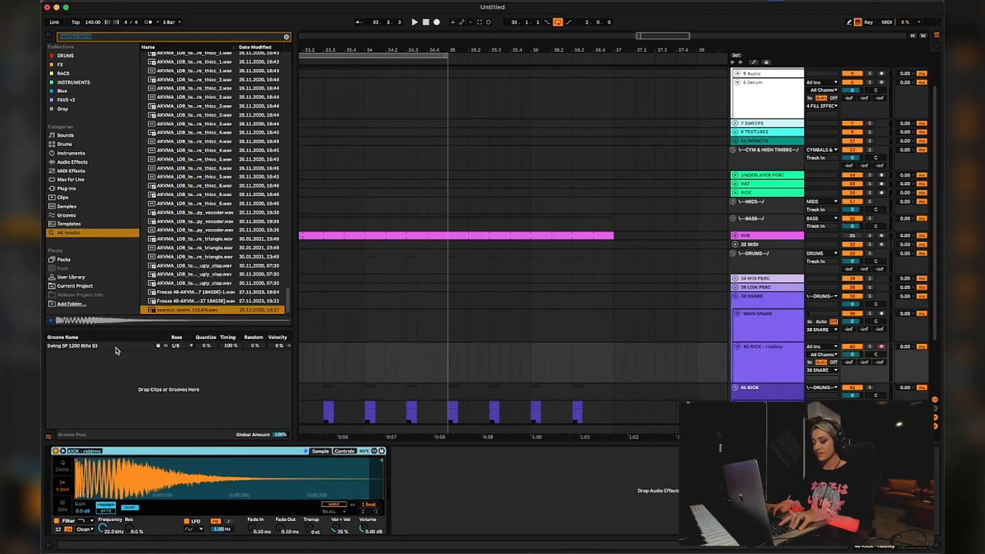
pyautogui.write('Snare')
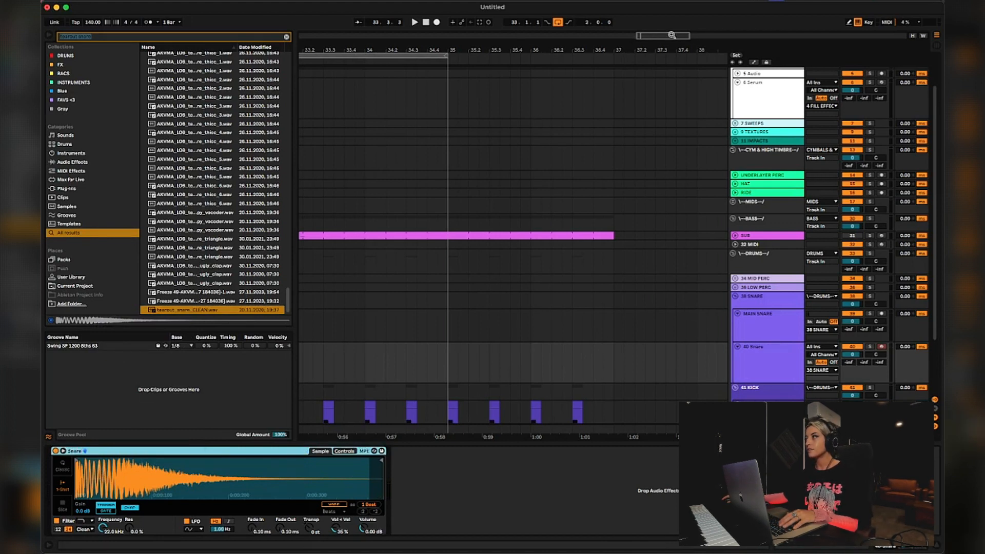
# - Create a MIDI clip of length 0.0.2 at 33.2.1 on the Snare track and play the loop
pyautogui.moveTo(671, 35); pyautogui.dragTo(656, 28)
pyautogui.scroll(-3, 541, 295)
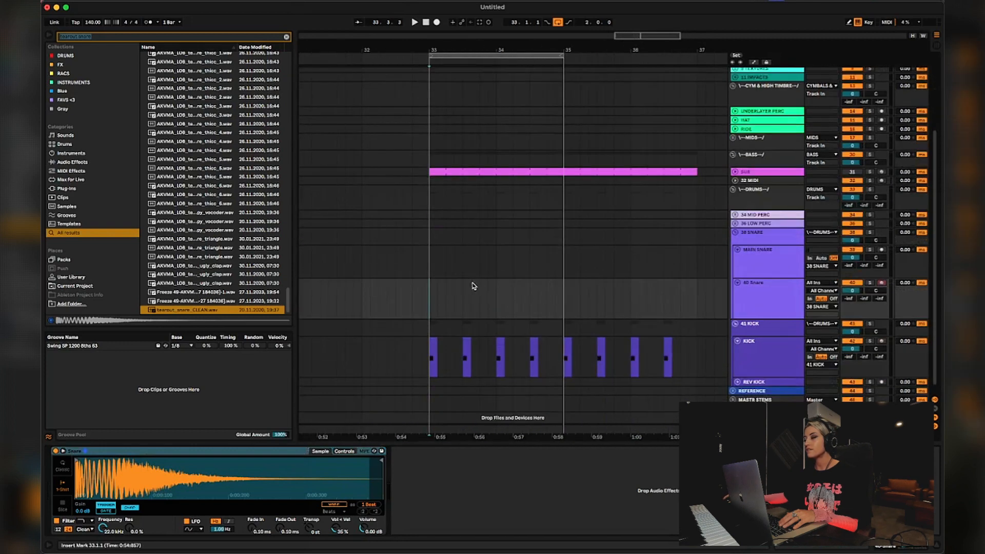
pyautogui.doubleClick(446, 292)
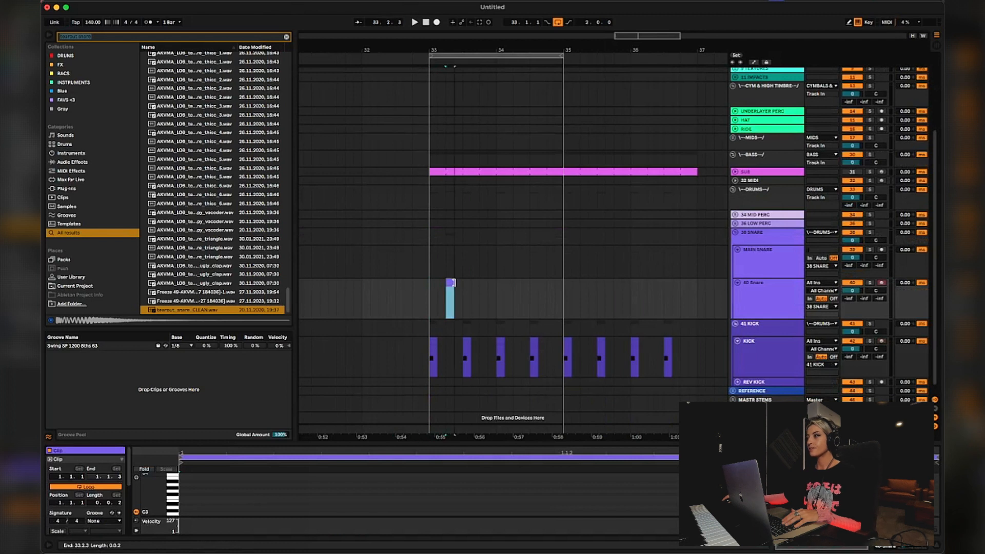
pyautogui.moveTo(453, 283); pyautogui.dragTo(454, 284)
pyautogui.click(426, 283)
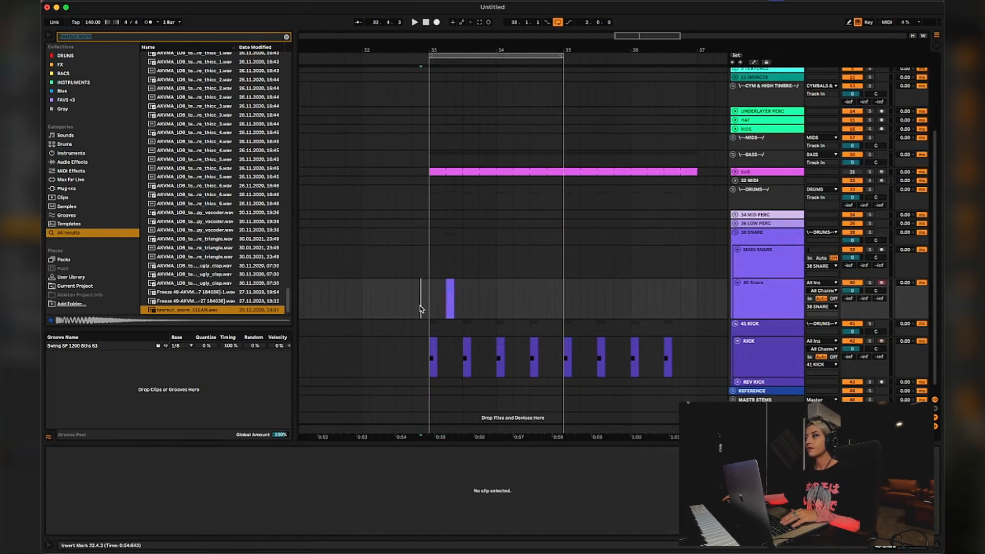
pyautogui.press('space')
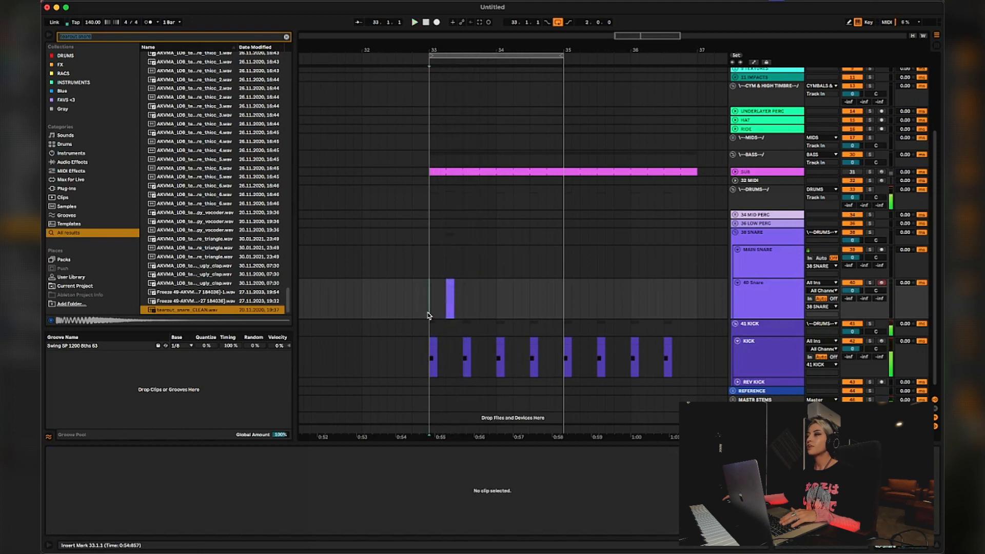
pyautogui.press('space')
# - Move the snare clip to 33.3.1, add a C3 note at its start, and play from 33.1.1
pyautogui.moveTo(449, 291); pyautogui.dragTo(467, 291)
pyautogui.click(779, 303)
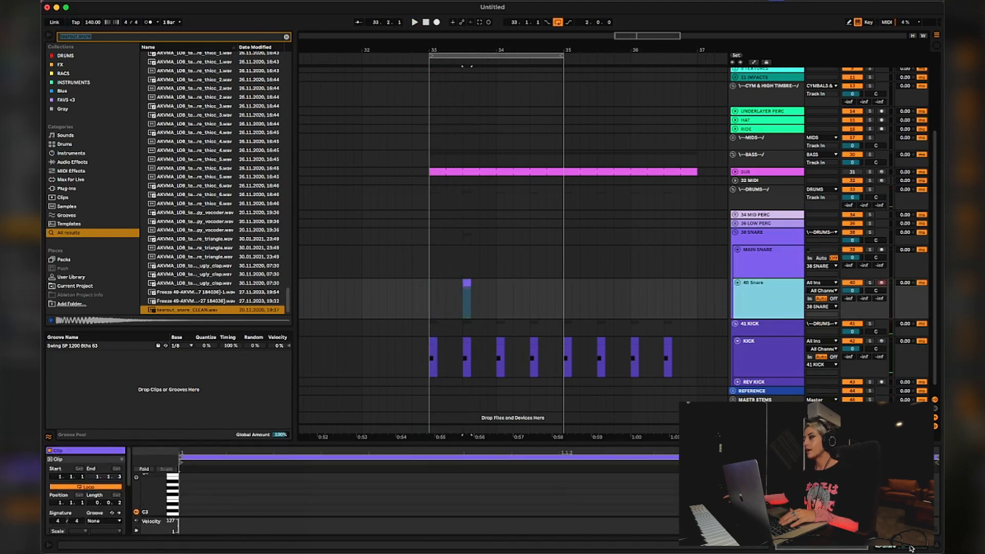
pyautogui.click(905, 548)
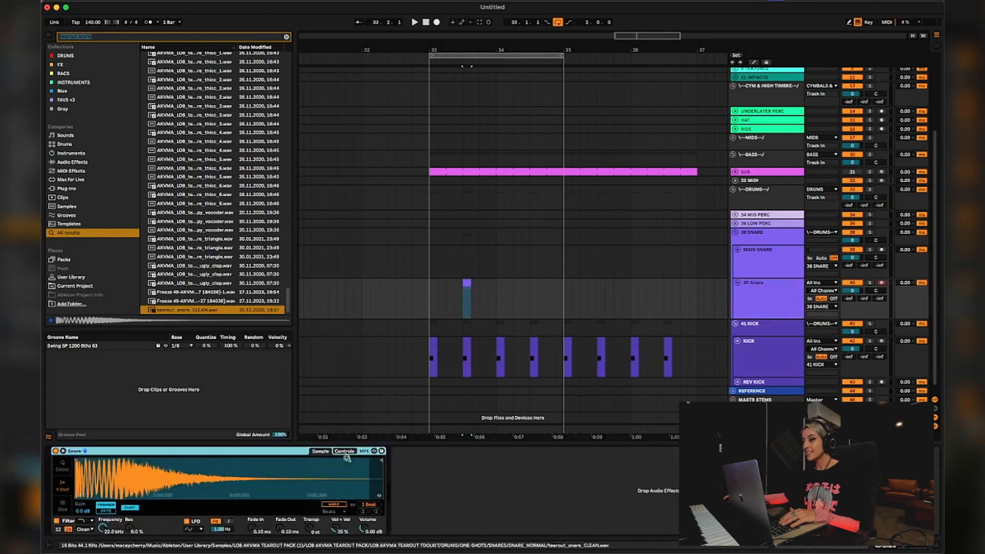
pyautogui.click(466, 283)
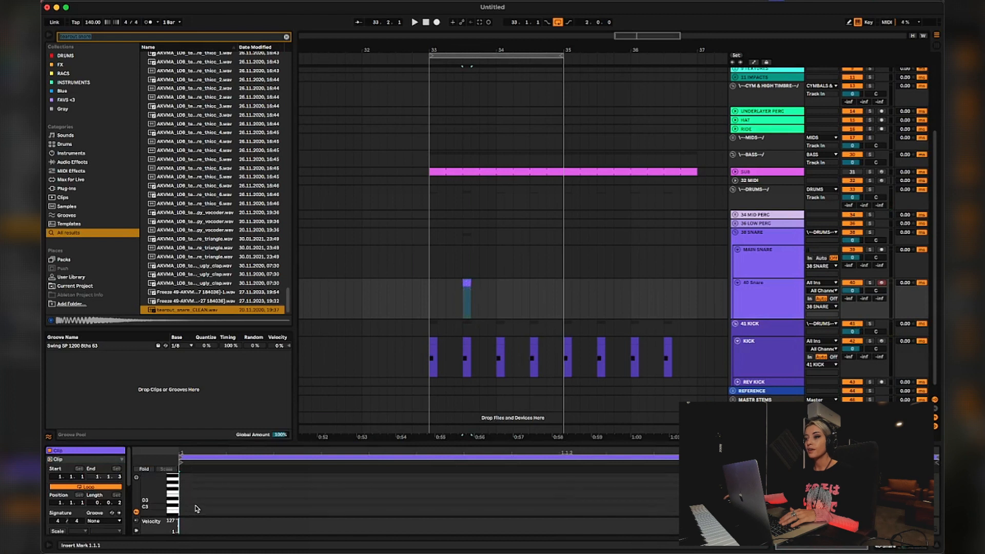
pyautogui.doubleClick(196, 507)
pyautogui.press('space')
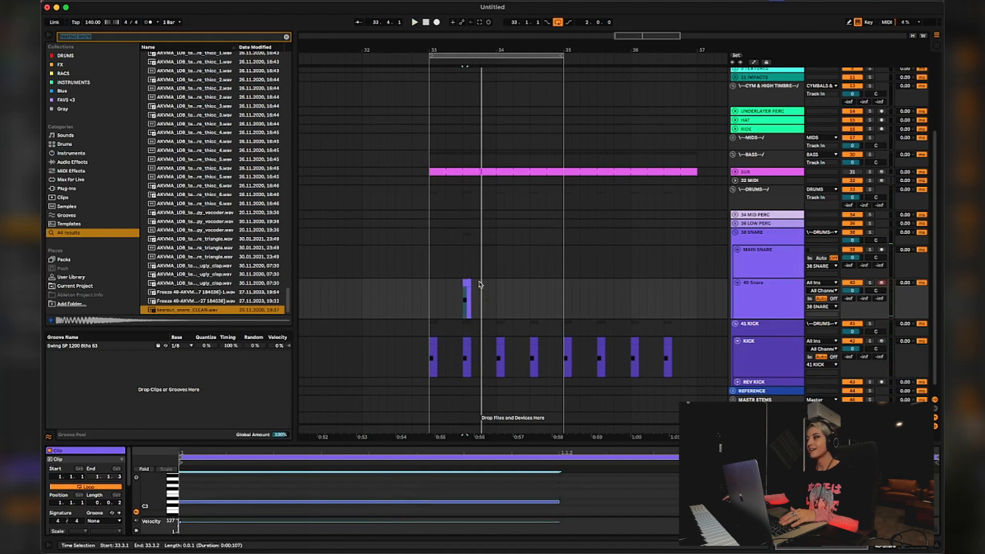
pyautogui.click(431, 303)
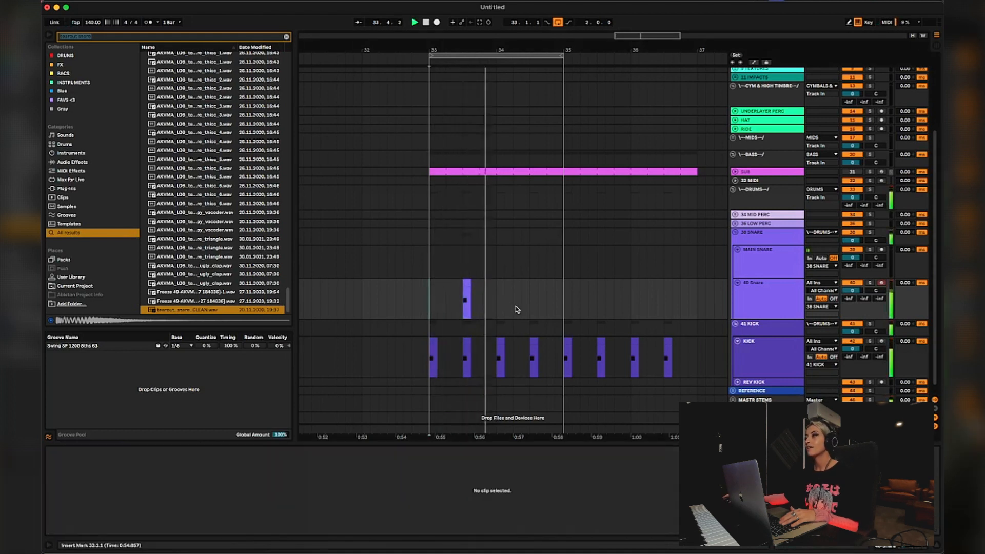
# - Copy the snare clip to 34.3.1 on the same track
pyautogui.click(473, 287)
pyautogui.press('space')
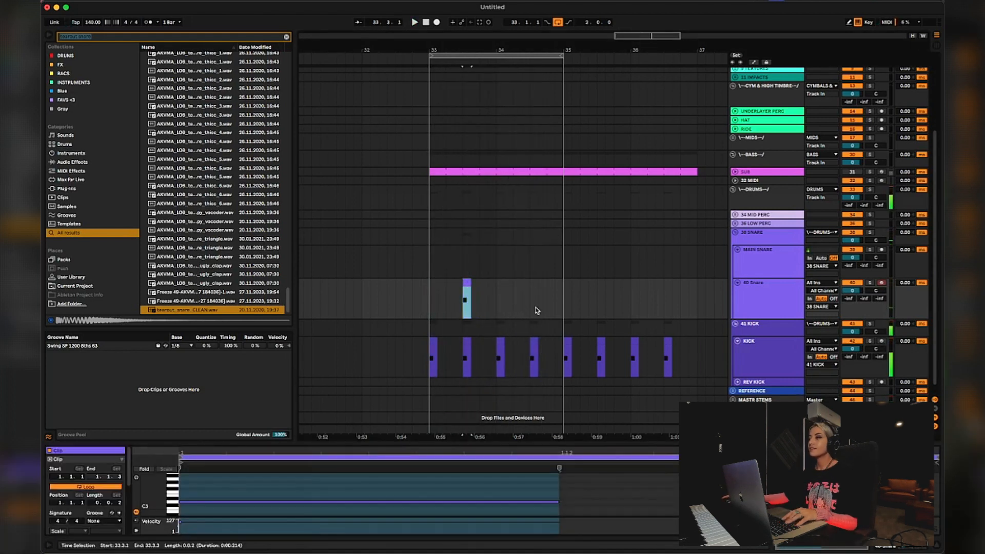
pyautogui.click(531, 308)
pyautogui.press('super+v')
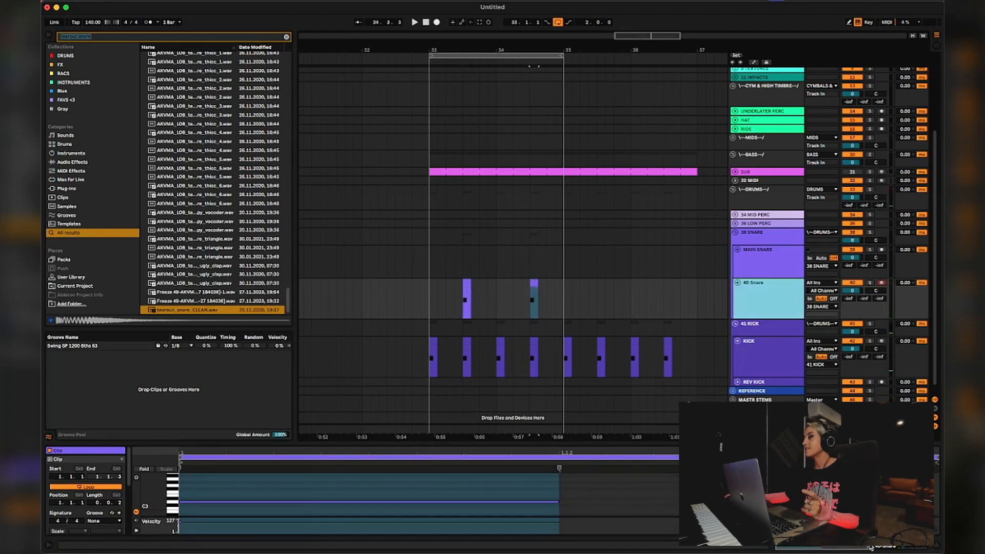
# - Shorten the snare sample in Simpler by moving its end to about 290 ms, and audition the snare repeatedly
pyautogui.click(913, 548)
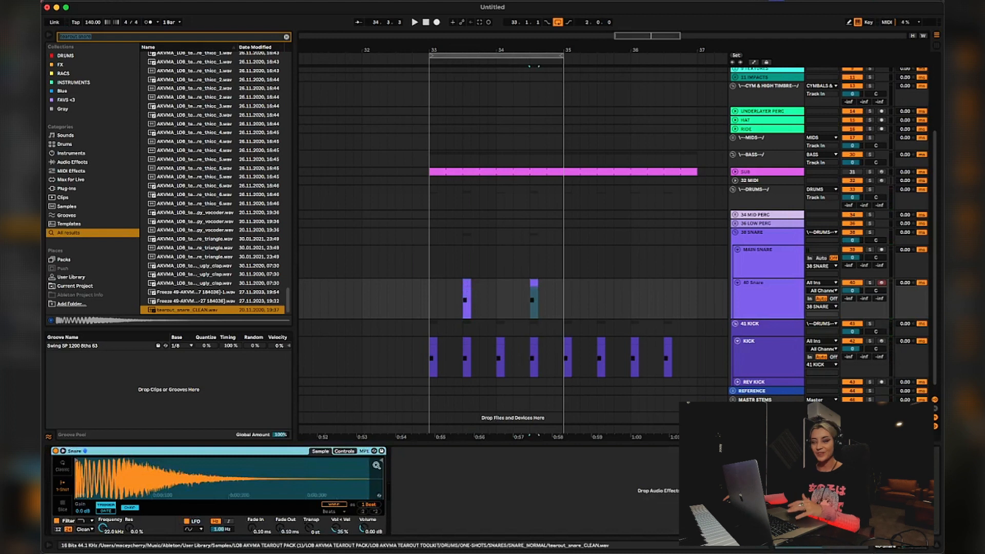
pyautogui.moveTo(382, 462); pyautogui.dragTo(292, 465)
pyautogui.press('space')
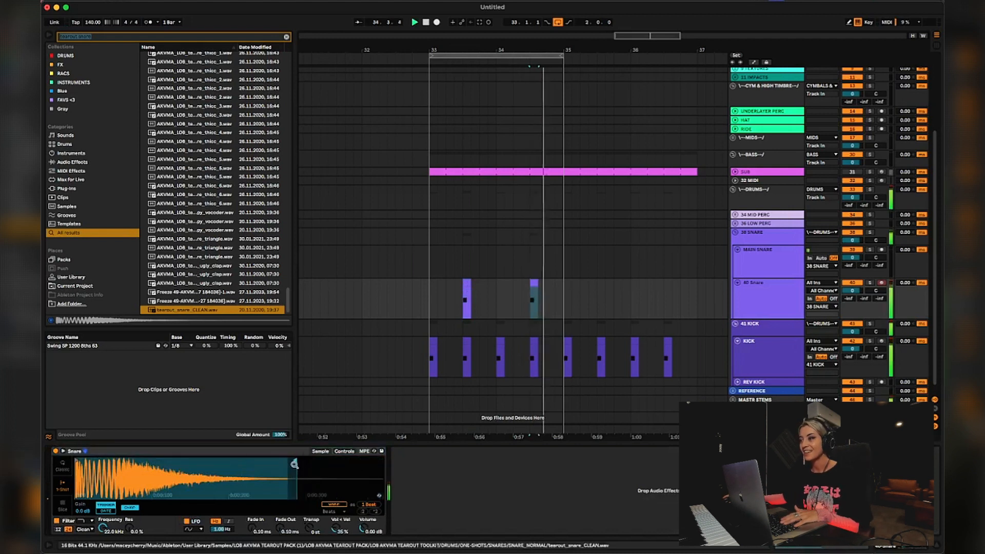
pyautogui.press('space')
pyautogui.press('space')
pyautogui.press('space')
pyautogui.press('space')
pyautogui.press('space')
pyautogui.press('space')
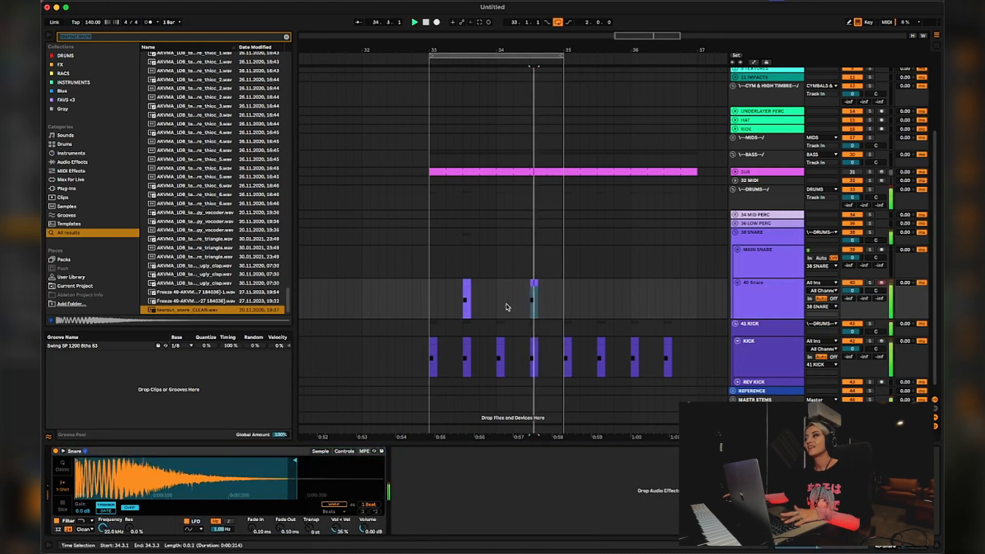
pyautogui.press('space')
pyautogui.press('space')
pyautogui.press('space')
# - Trim the snare sample's end further to about 255 ms in Simpler, and audition the hit repeatedly
pyautogui.moveTo(296, 463)
pyautogui.mouseDown()
pyautogui.moveTo(277, 463)
pyautogui.moveTo(310, 471)
pyautogui.moveTo(227, 469)
pyautogui.moveTo(272, 462)
pyautogui.mouseUp()
pyautogui.press('space')
pyautogui.press('space')
pyautogui.press('space')
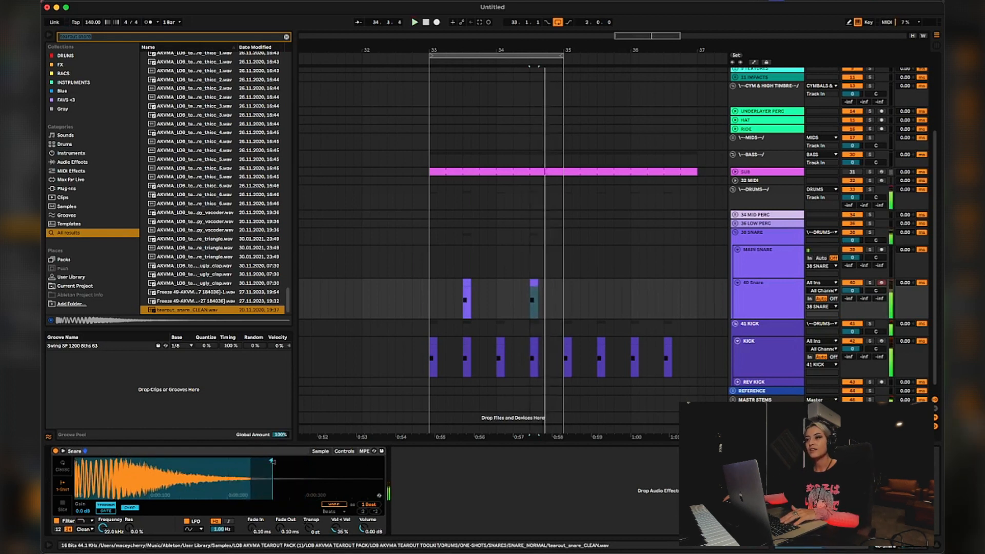
pyautogui.press('space')
pyautogui.press('space')
pyautogui.press('space')
pyautogui.press('space')
pyautogui.press('space')
pyautogui.press('space')
pyautogui.press('space')
pyautogui.press('space')
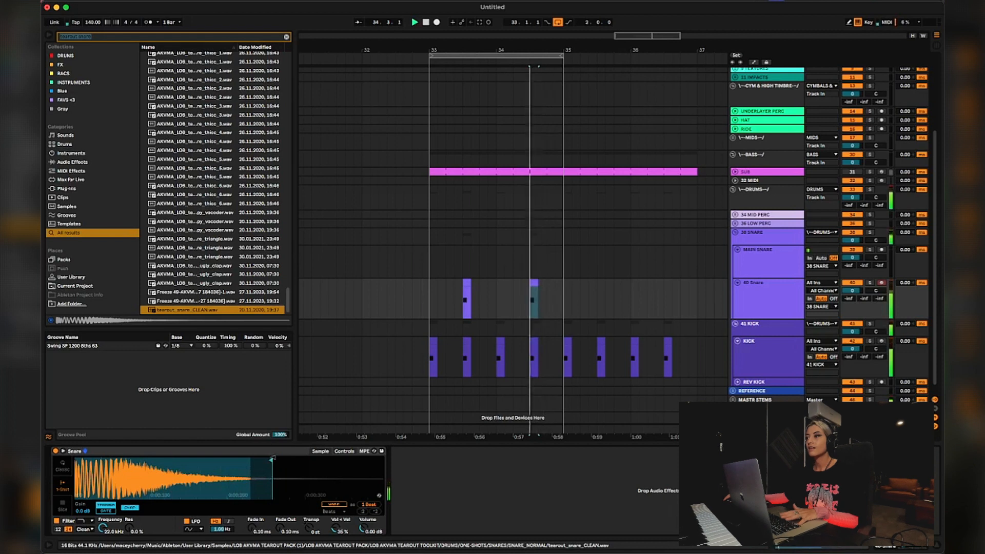
# - Play the trimmed snare together with the kick and sub from 33.1.1
pyautogui.click(438, 301)
pyautogui.click(431, 302)
pyautogui.press('space')
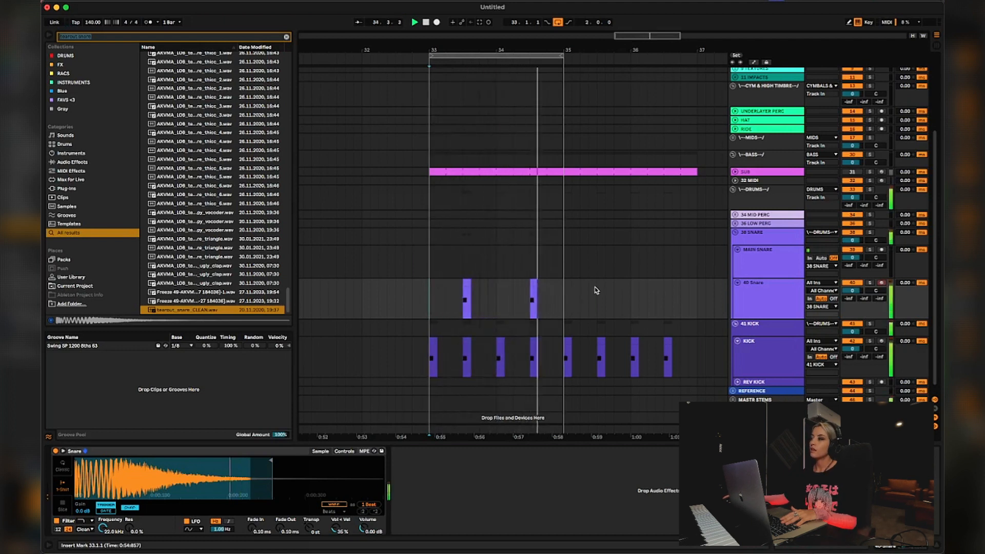
pyautogui.press('space')
pyautogui.click(513, 307)
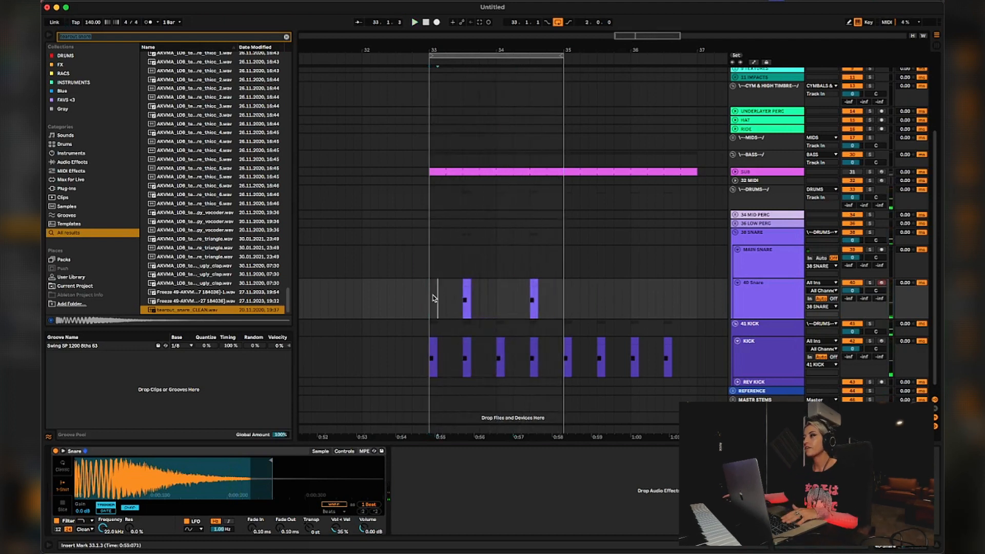
# - Find EQ Eight in the browser and add it after Simpler on the Snare track
pyautogui.click(764, 295)
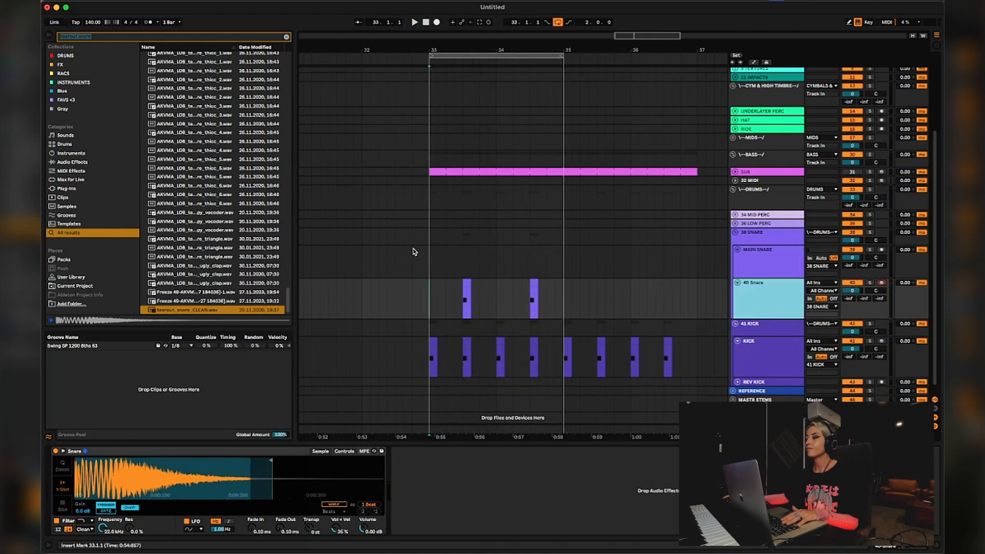
pyautogui.click(101, 36)
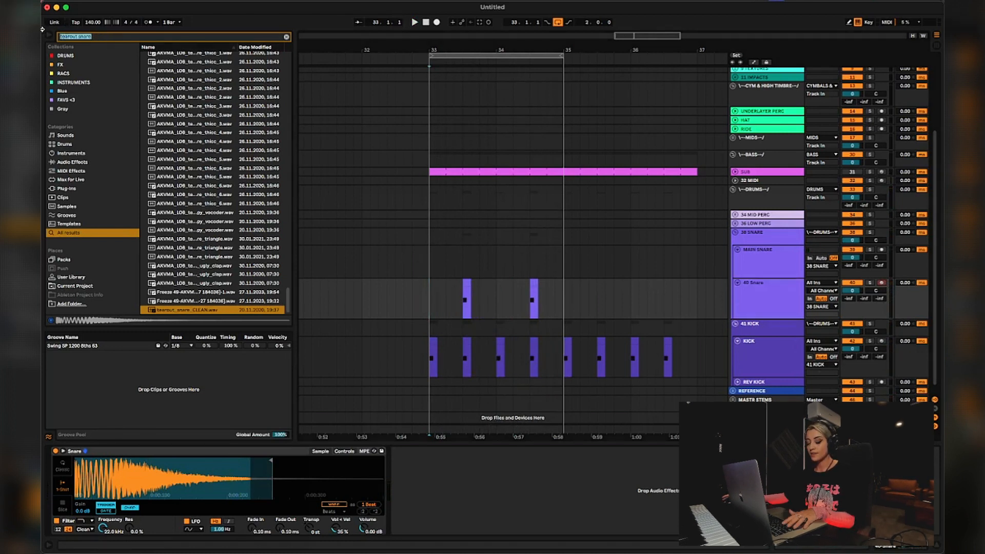
pyautogui.write('eq')
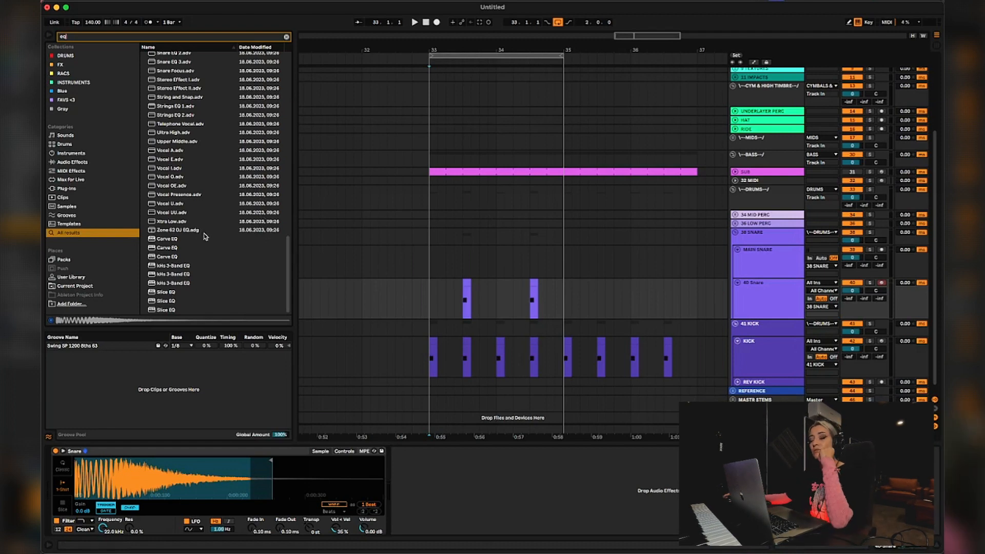
pyautogui.scroll(10, 195, 241)
pyautogui.scroll(15, 200, 229)
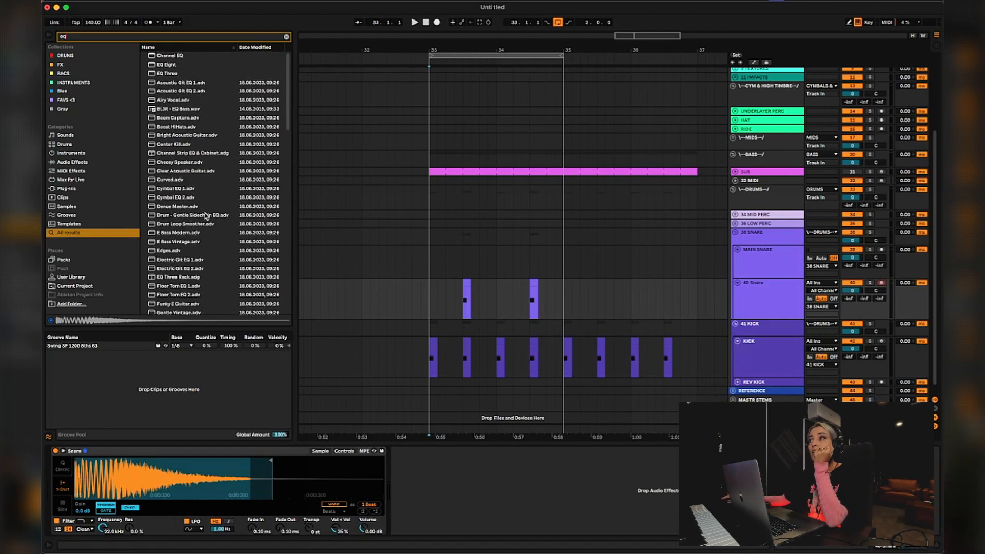
pyautogui.click(189, 74)
pyautogui.click(171, 64)
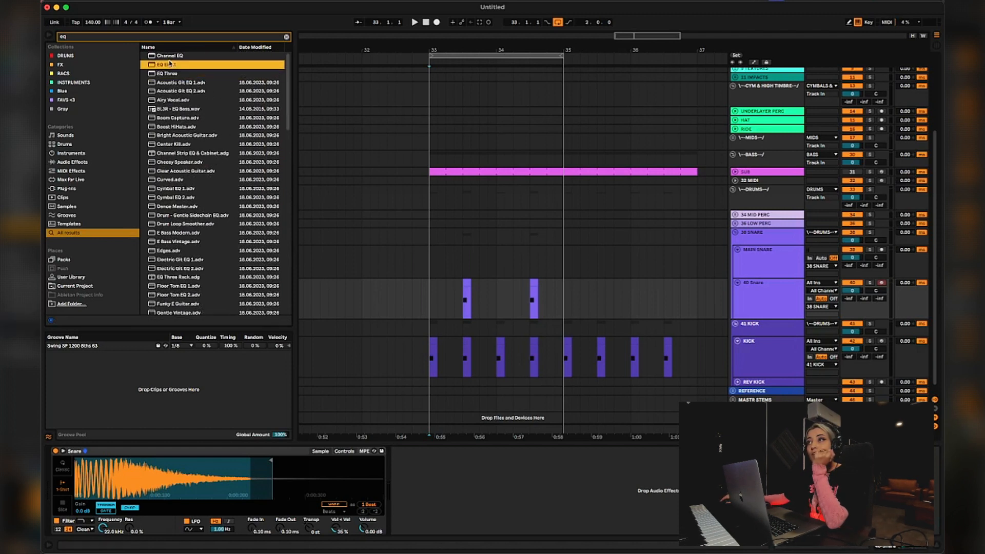
pyautogui.moveTo(666, 437); pyautogui.dragTo(493, 504)
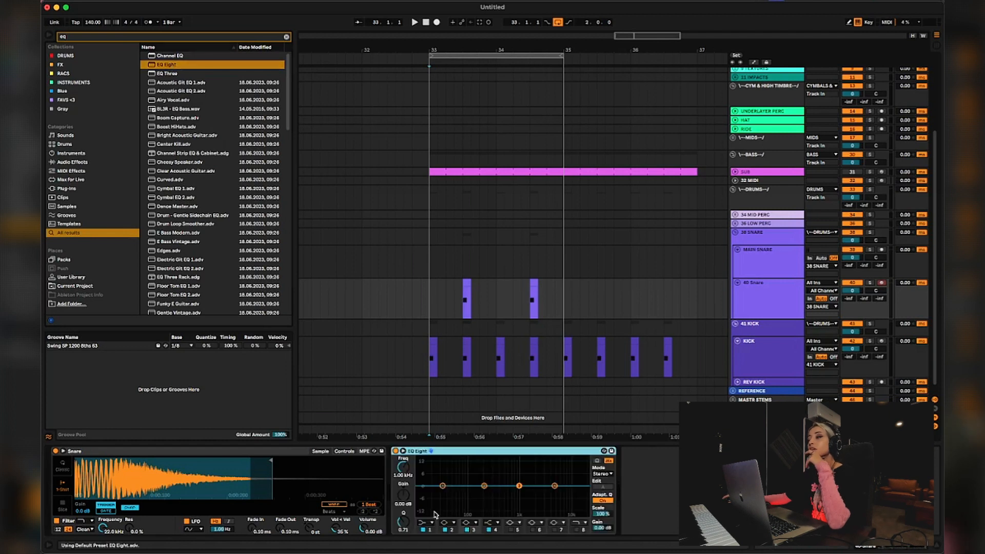
# - Audition the snare from 33.3.1 and change EQ Eight's first band to a low-cut filter
pyautogui.click(424, 529)
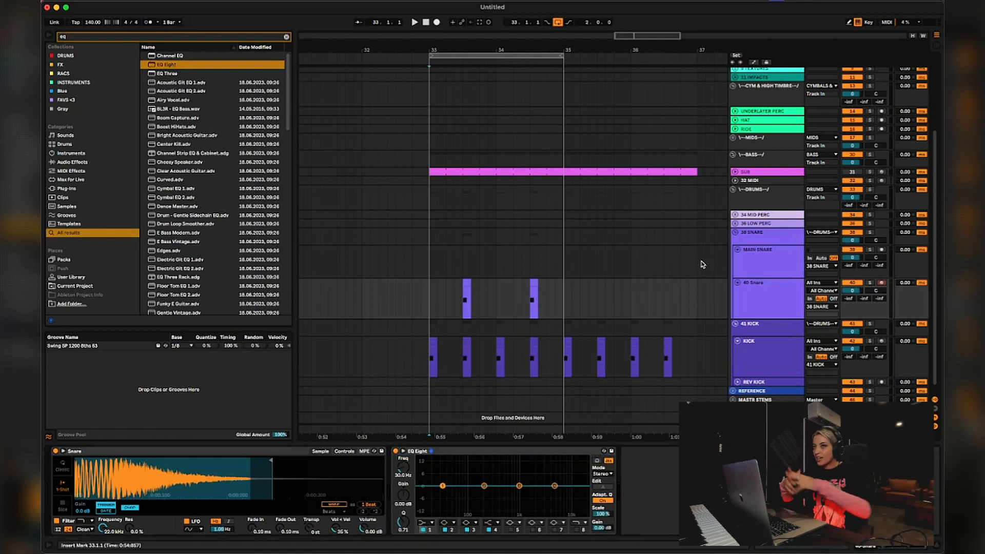
pyautogui.click(460, 313)
pyautogui.press('space')
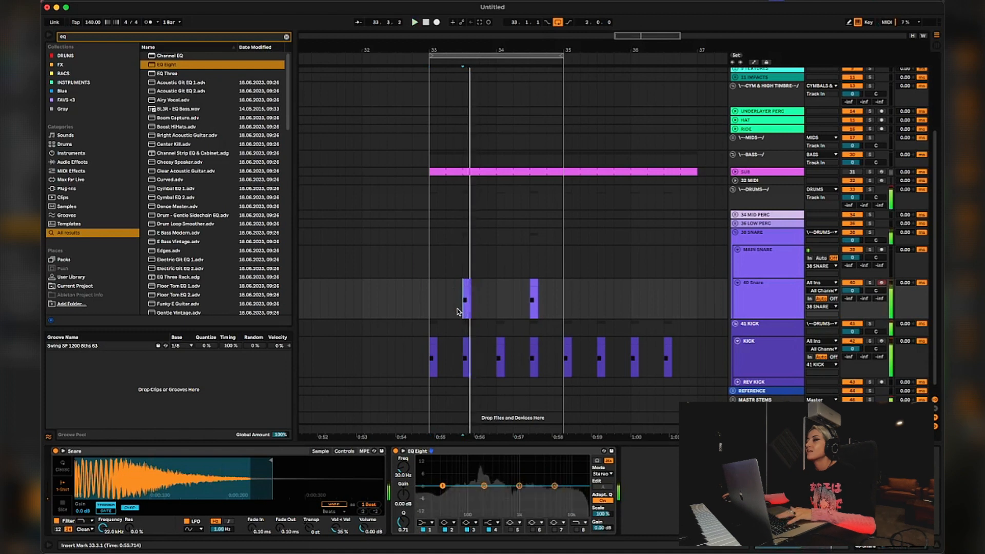
pyautogui.press('space')
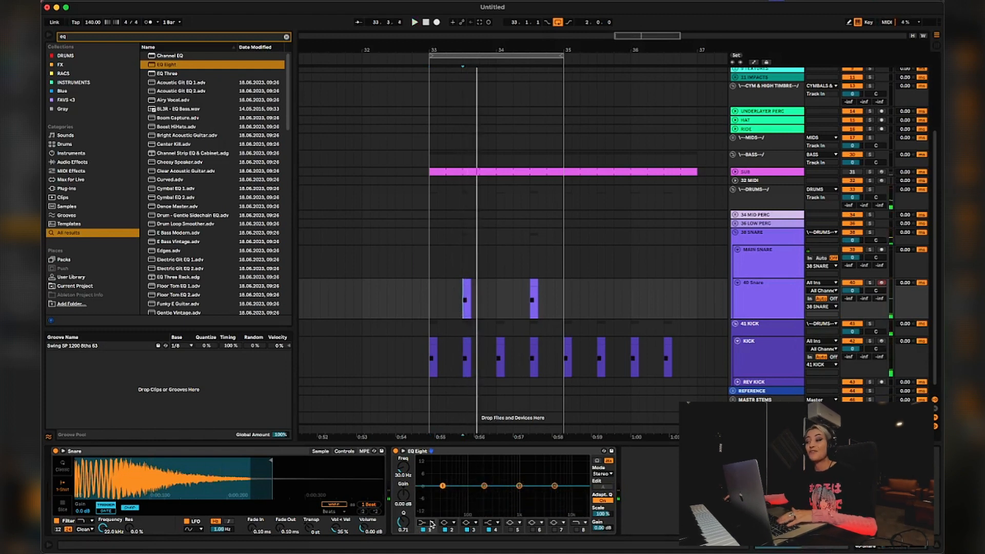
pyautogui.click(431, 524)
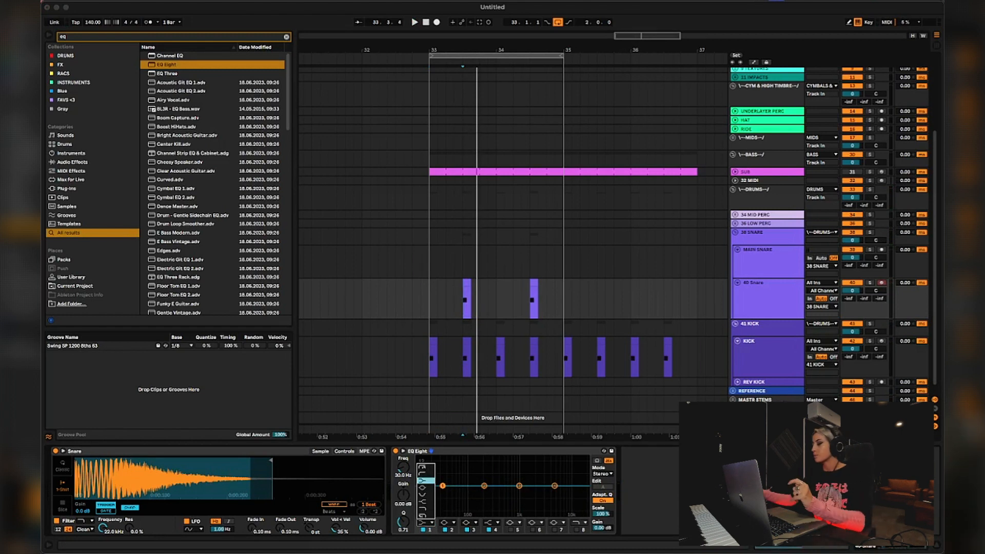
pyautogui.click(427, 469)
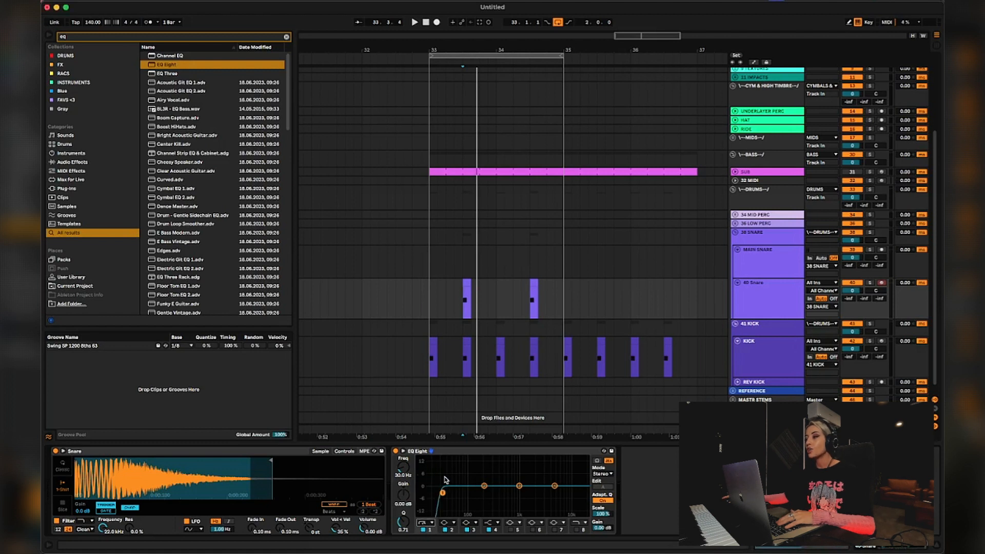
# - Raise the low cut on the snare's first EQ band to about 104 Hz while auditioning the hit repeatedly
pyautogui.moveTo(444, 493); pyautogui.dragTo(443, 493)
pyautogui.press('space')
pyautogui.press('space')
pyautogui.press('space')
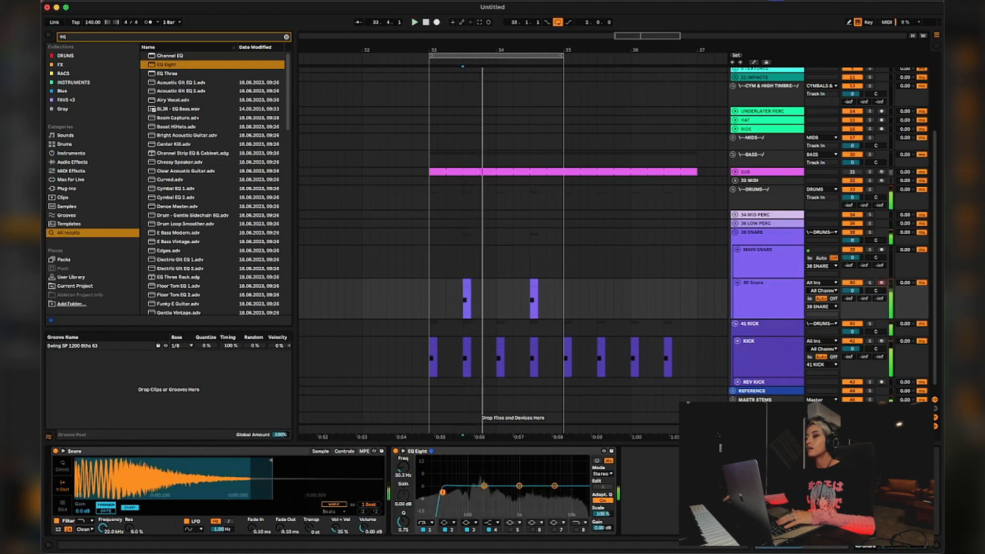
pyautogui.press('space')
pyautogui.press('space')
pyautogui.press('space')
pyautogui.press('space')
pyautogui.press('space')
pyautogui.press('space')
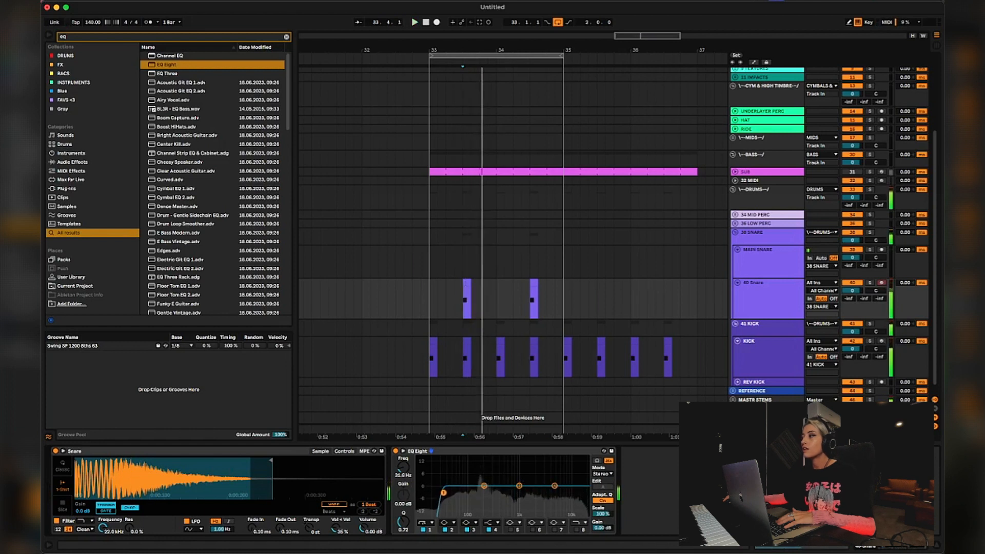
pyautogui.press('space')
pyautogui.press('space')
pyautogui.moveTo(443, 492); pyautogui.dragTo(470, 492)
pyautogui.press('space')
pyautogui.press('space')
pyautogui.press('space')
pyautogui.press('space')
pyautogui.press('space')
pyautogui.press('space')
pyautogui.press('space')
pyautogui.press('space')
pyautogui.press('space')
pyautogui.press('space')
pyautogui.press('space')
pyautogui.press('space')
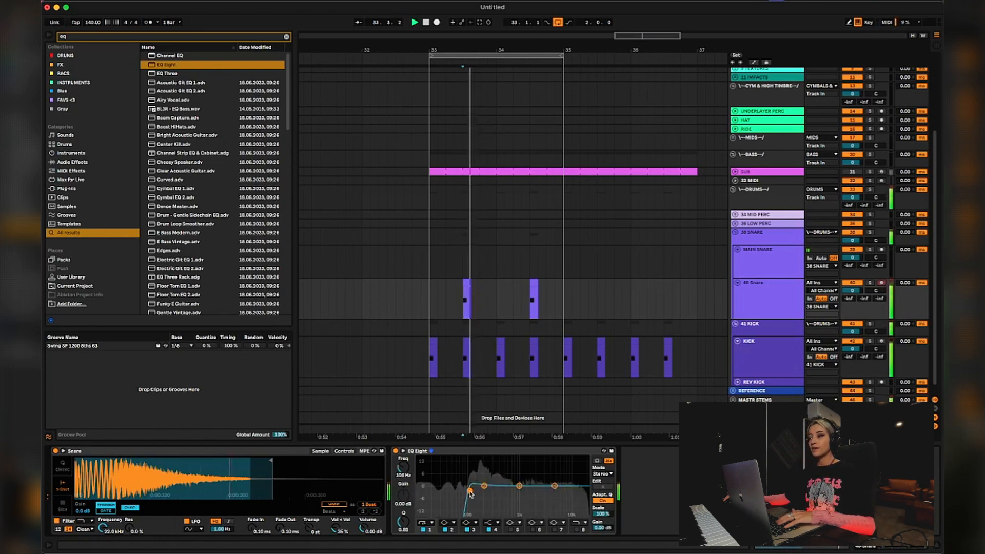
pyautogui.press('space')
pyautogui.press('space')
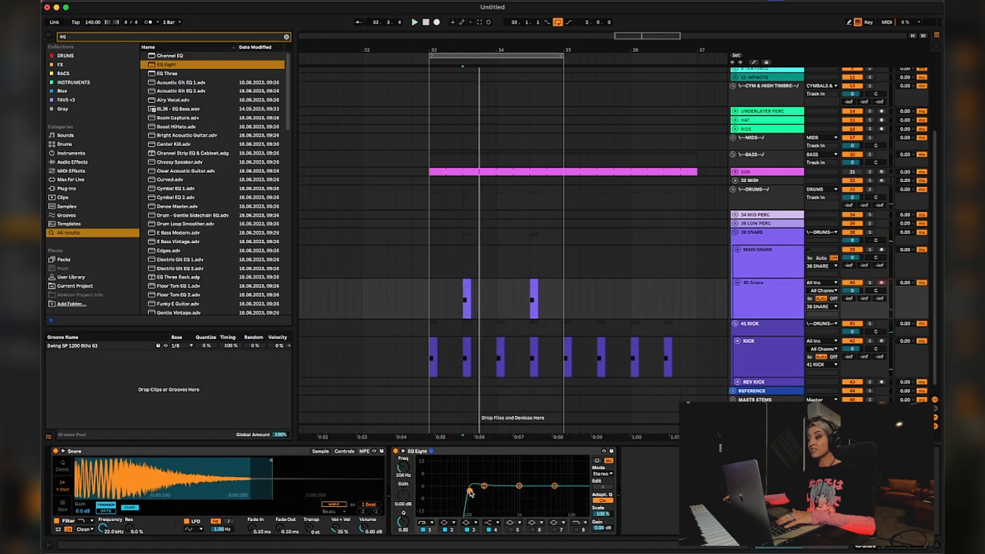
# - Sweep the snare's low cut up to about 250 Hz for comparison, and settle it at about 119 Hz while listening
pyautogui.press('space')
pyautogui.moveTo(470, 491); pyautogui.dragTo(472, 492)
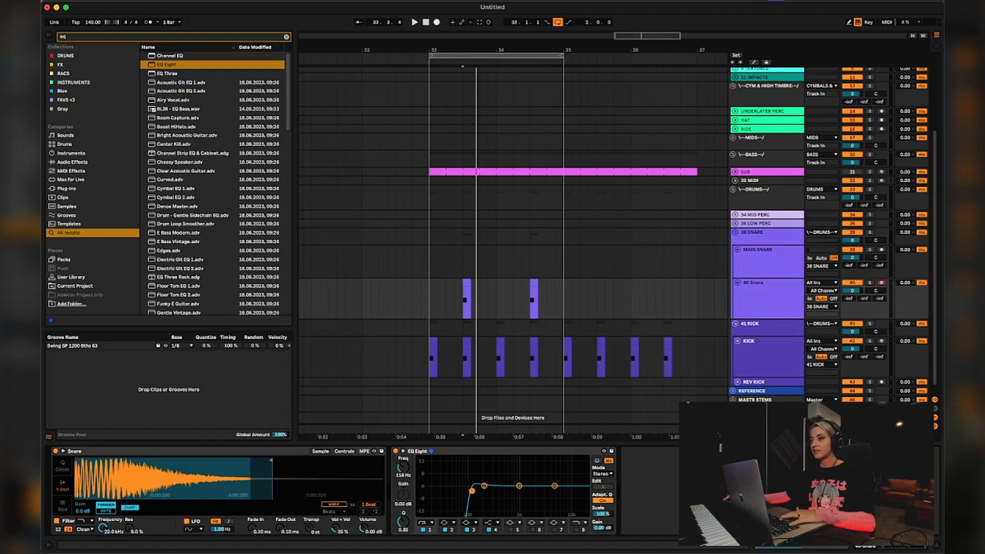
pyautogui.press('space')
pyautogui.moveTo(472, 491); pyautogui.dragTo(488, 490)
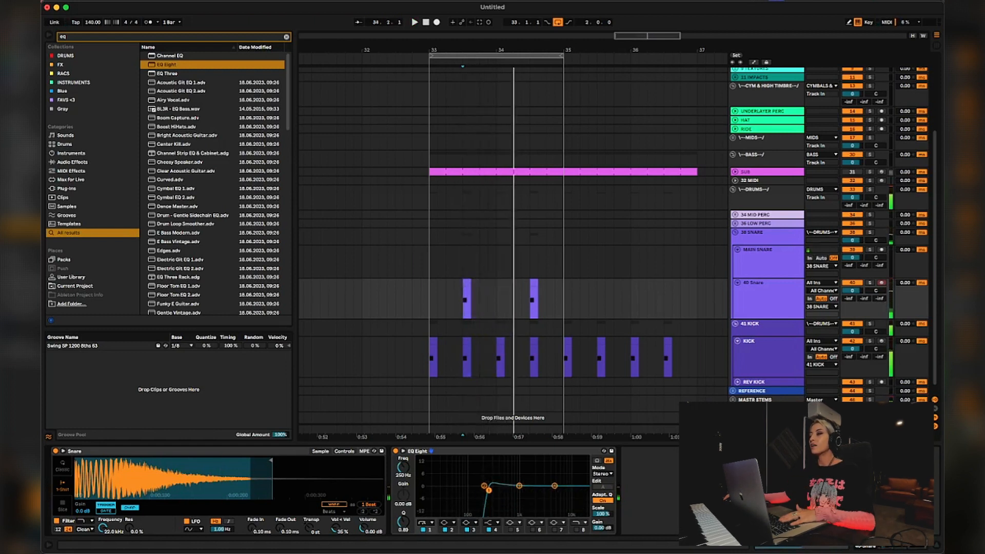
pyautogui.press('space')
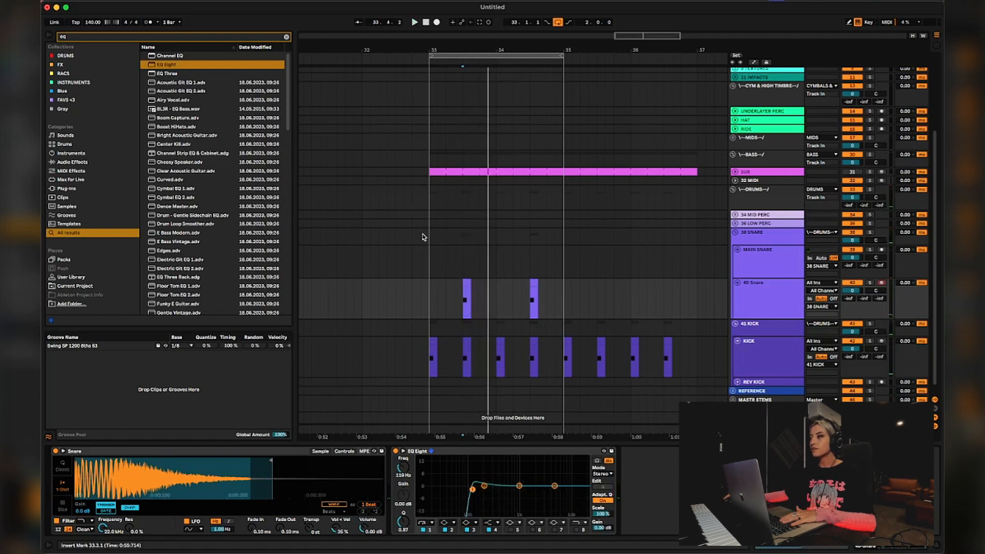
# - Play the filtered snare with the kick and sub from 33.1.1, and open the first snare clip's notes
pyautogui.click(427, 301)
pyautogui.press('space')
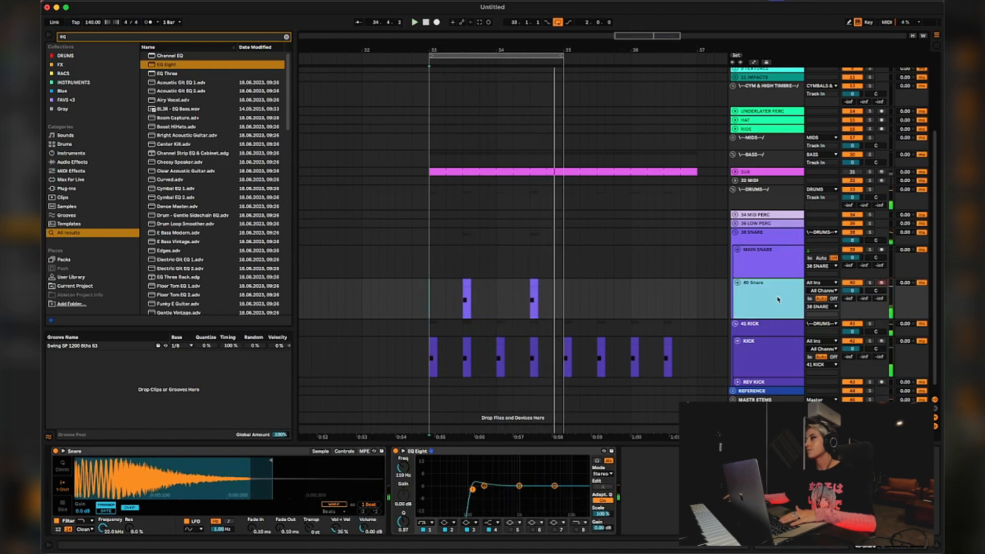
pyautogui.click(467, 282)
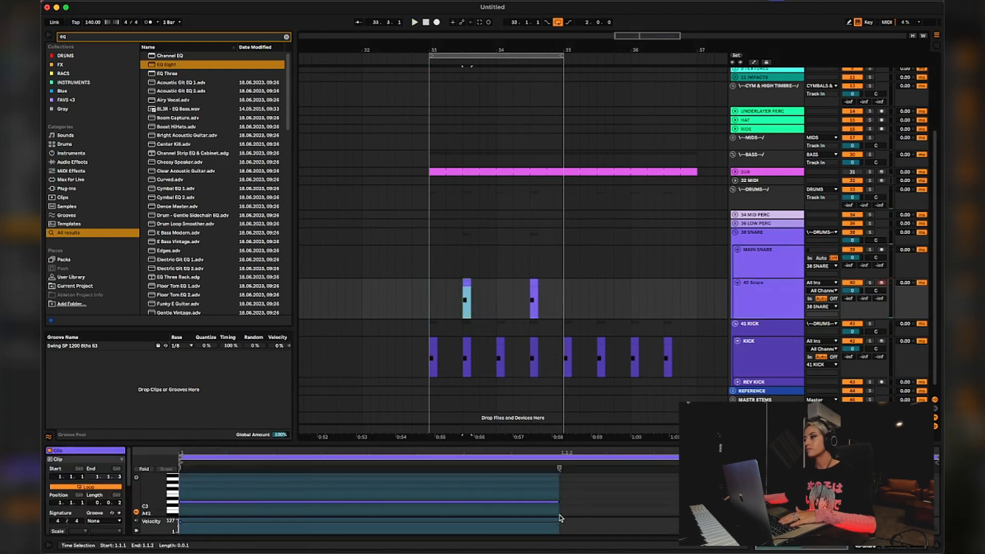
# - Add Hybrid Reverb after EQ Eight on the Snare track and audition the snare with it
pyautogui.click(771, 304)
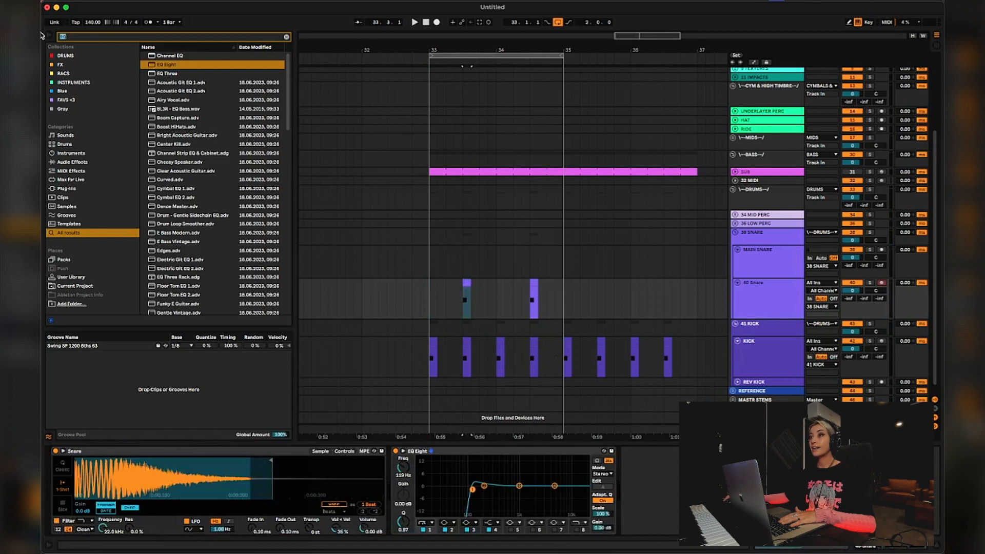
pyautogui.write('hy')
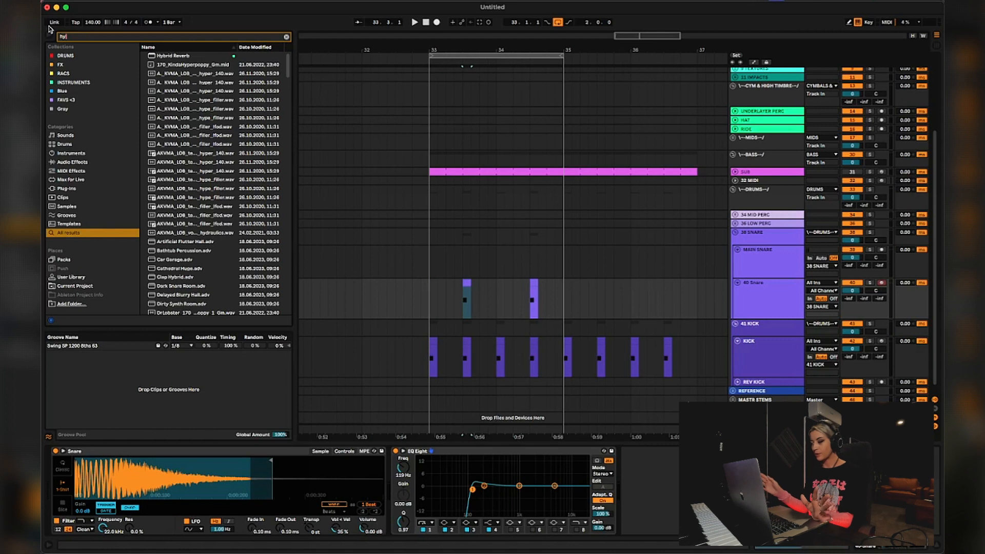
pyautogui.click(193, 58)
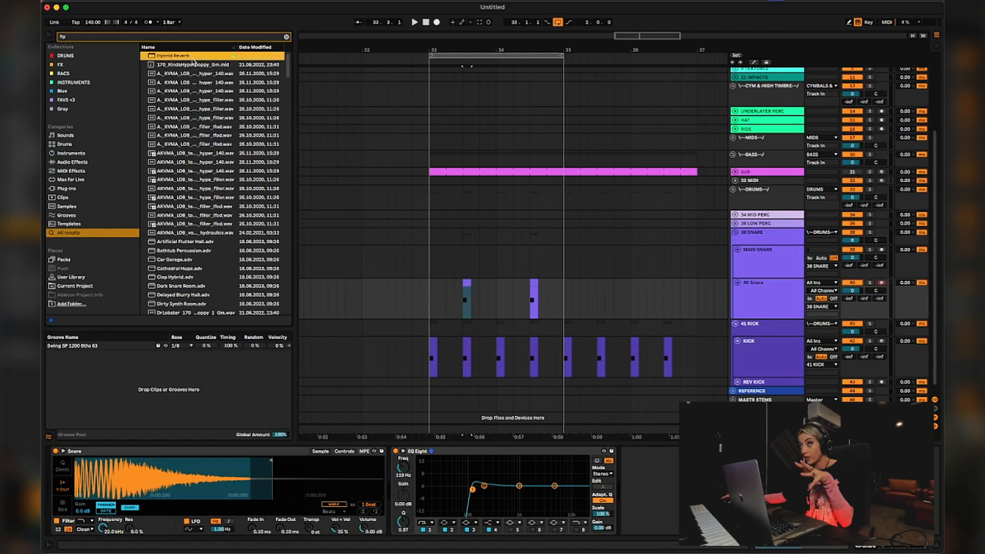
pyautogui.moveTo(193, 60); pyautogui.dragTo(652, 492)
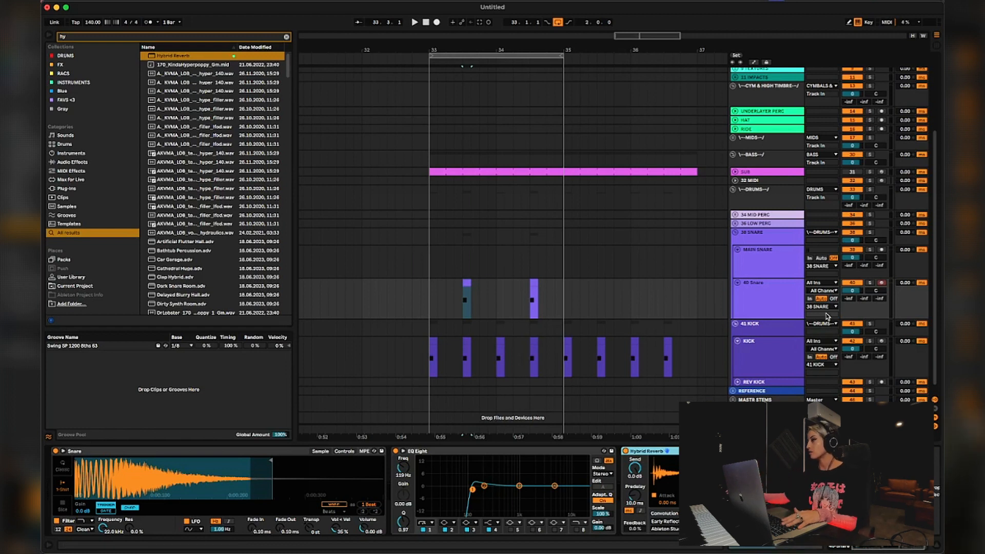
pyautogui.press('space')
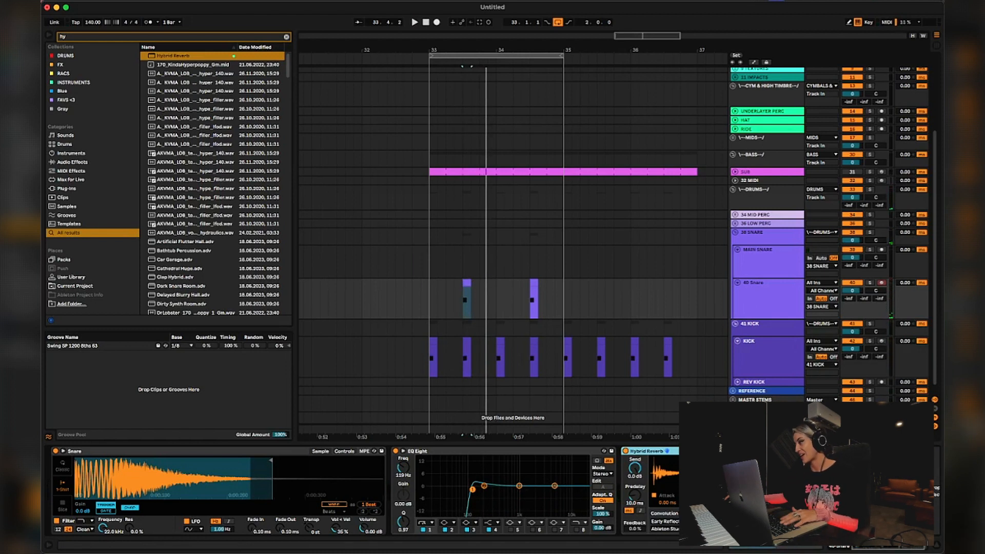
pyautogui.press('space')
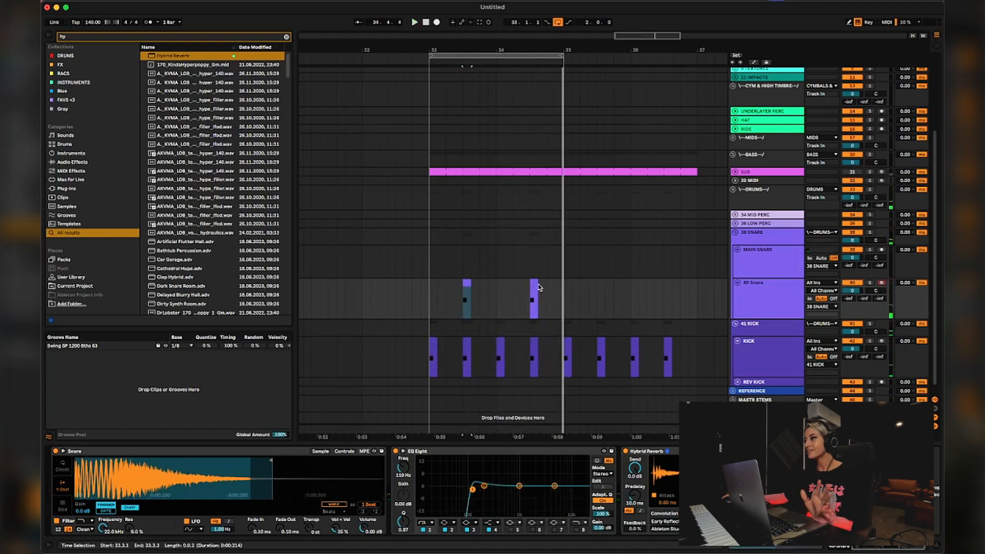
# - Delete the empty MAIN SNARE track from the snare group
pyautogui.click(706, 308)
pyautogui.click(778, 307)
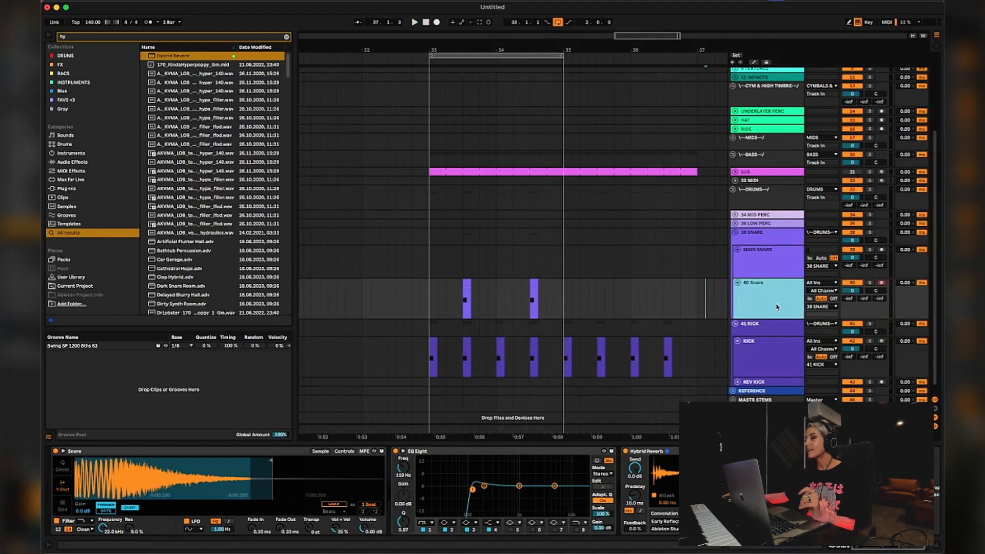
pyautogui.click(770, 266)
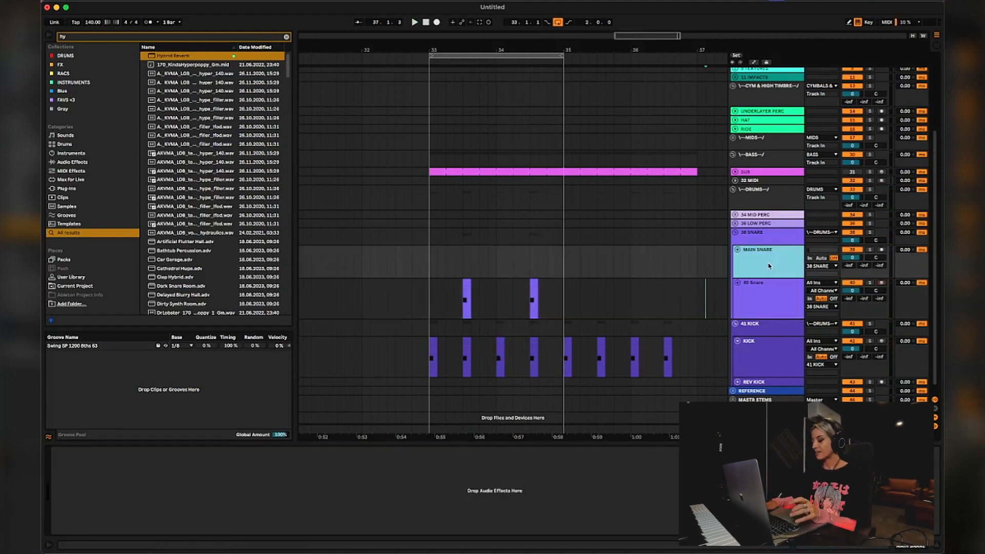
pyautogui.press('Delete')
pyautogui.click(767, 304)
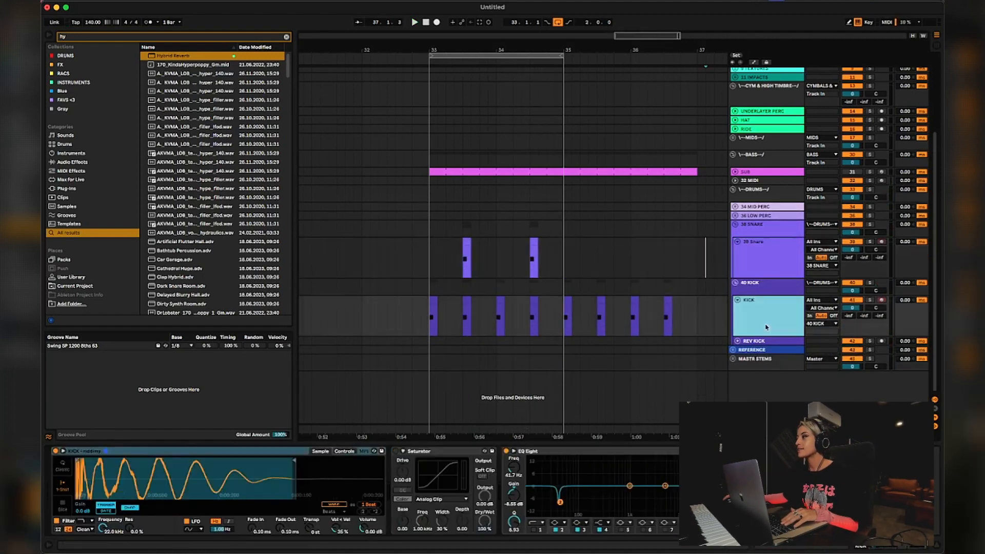
pyautogui.click(767, 342)
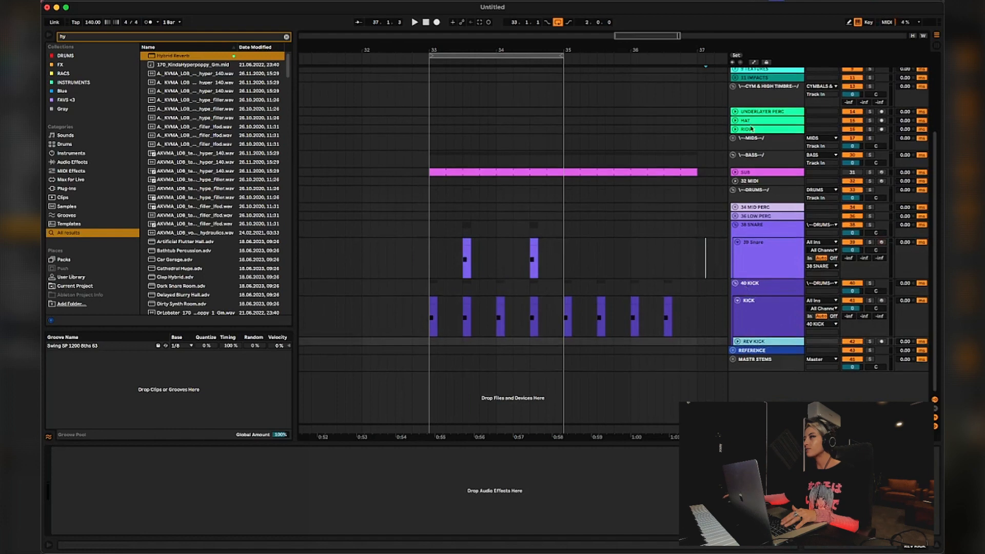
# - Search the sample browser for hats and browse to the Dubstep Hats samples
pyautogui.scroll(3, 655, 191)
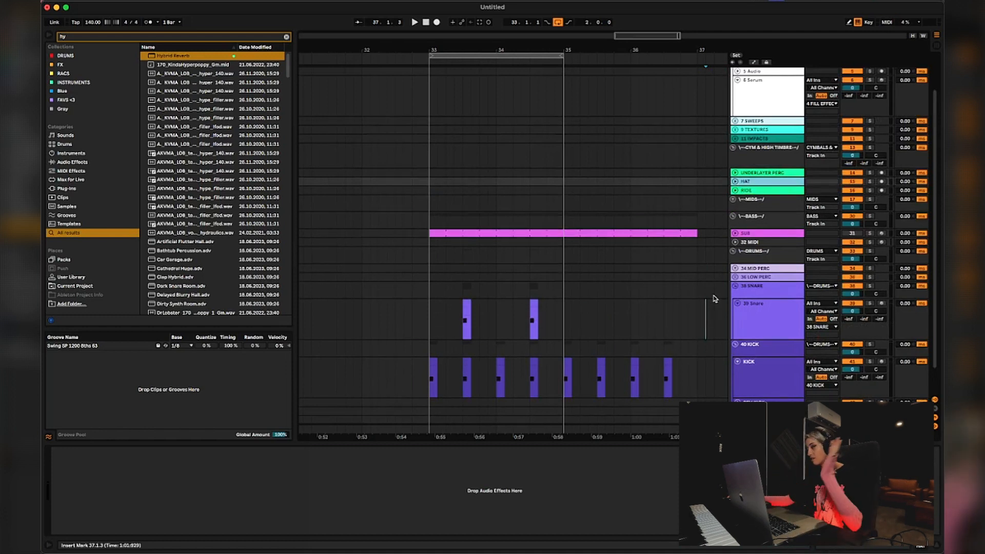
pyautogui.press('super+f')
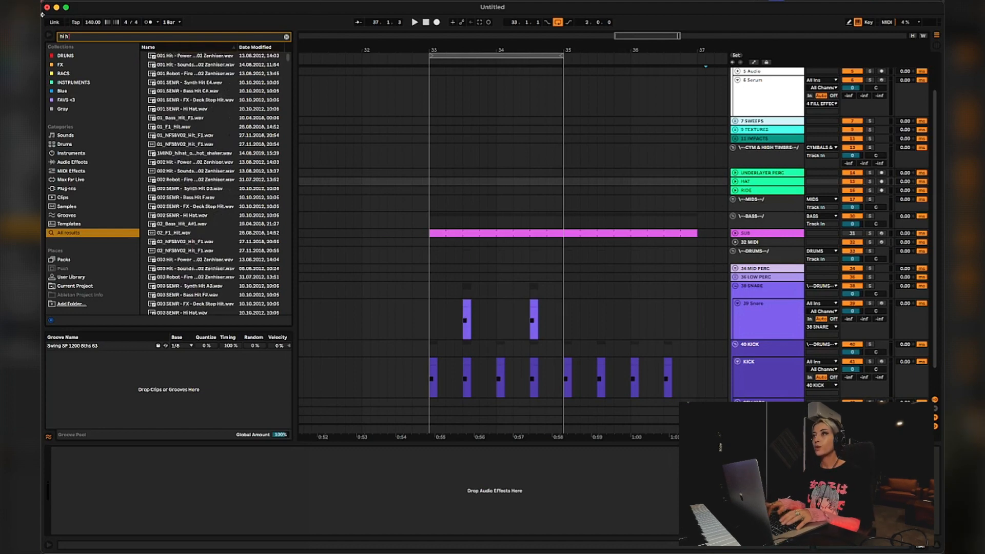
pyautogui.write('ats')
pyautogui.press('Return')
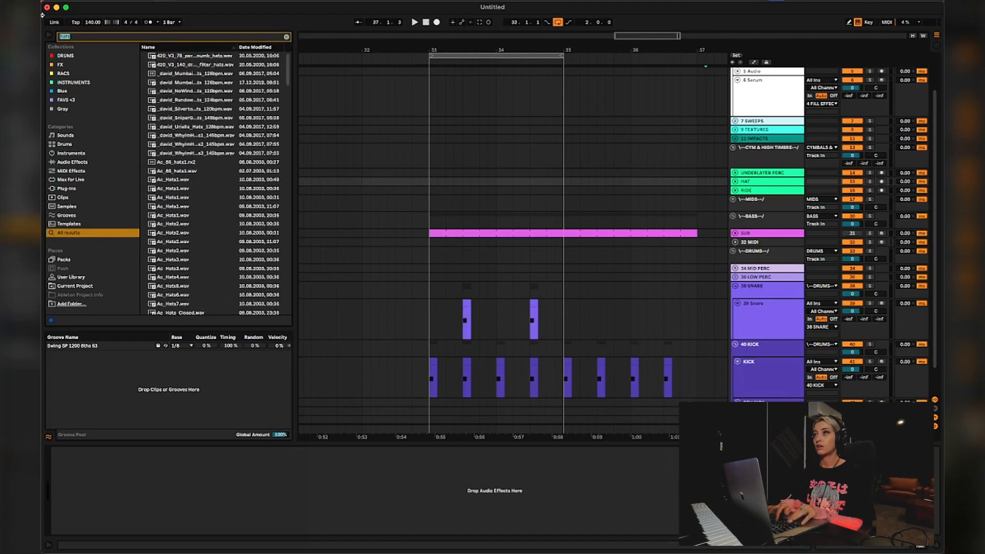
pyautogui.scroll(-10, 241, 253)
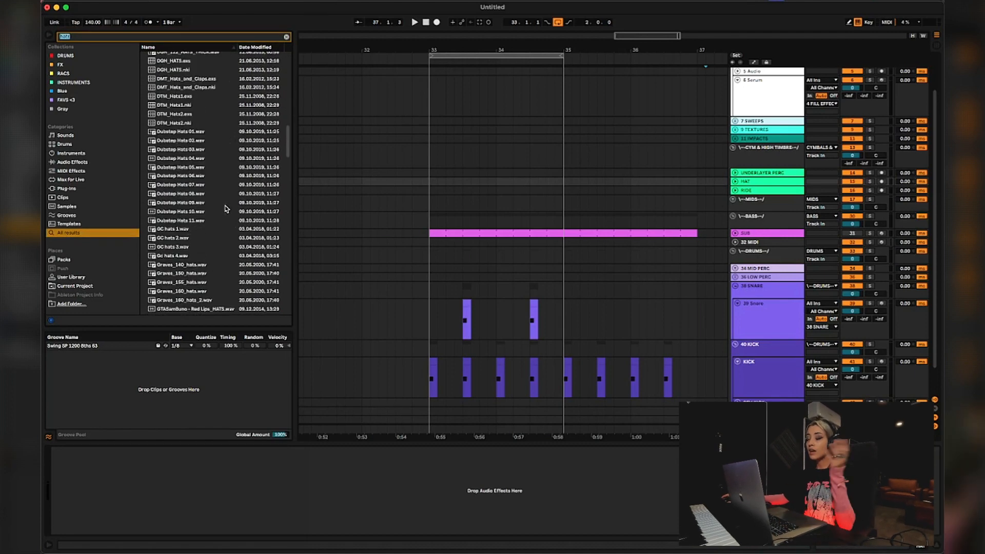
# - Audition samples from the Dubstep Hats series between 01 and 11
pyautogui.click(197, 149)
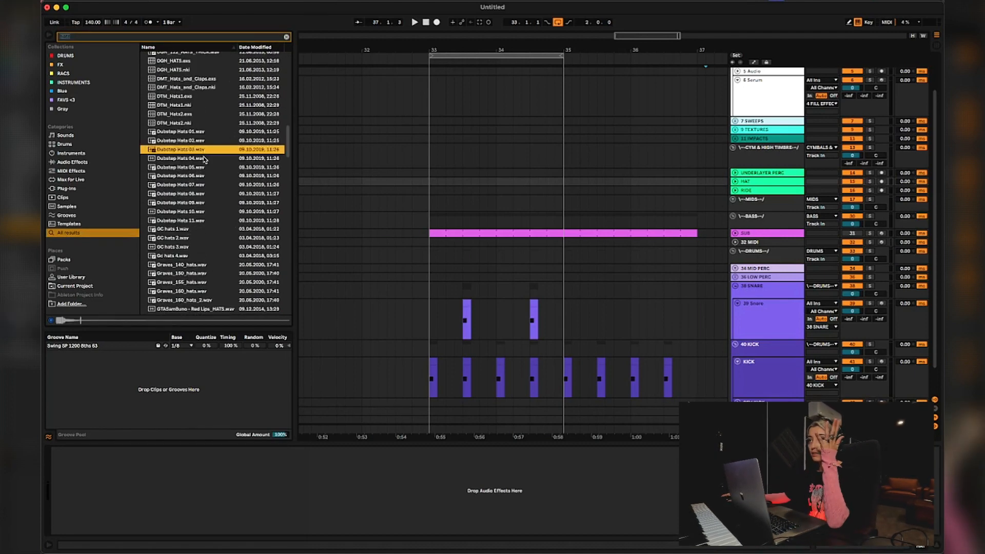
pyautogui.click(197, 176)
pyautogui.click(199, 203)
pyautogui.click(199, 211)
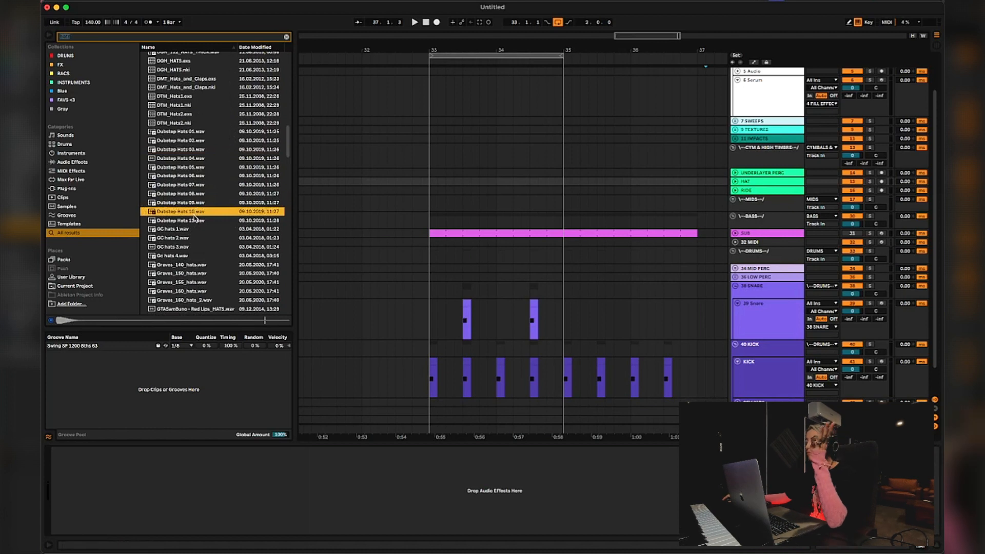
pyautogui.click(195, 220)
pyautogui.click(193, 164)
pyautogui.click(189, 140)
pyautogui.click(186, 131)
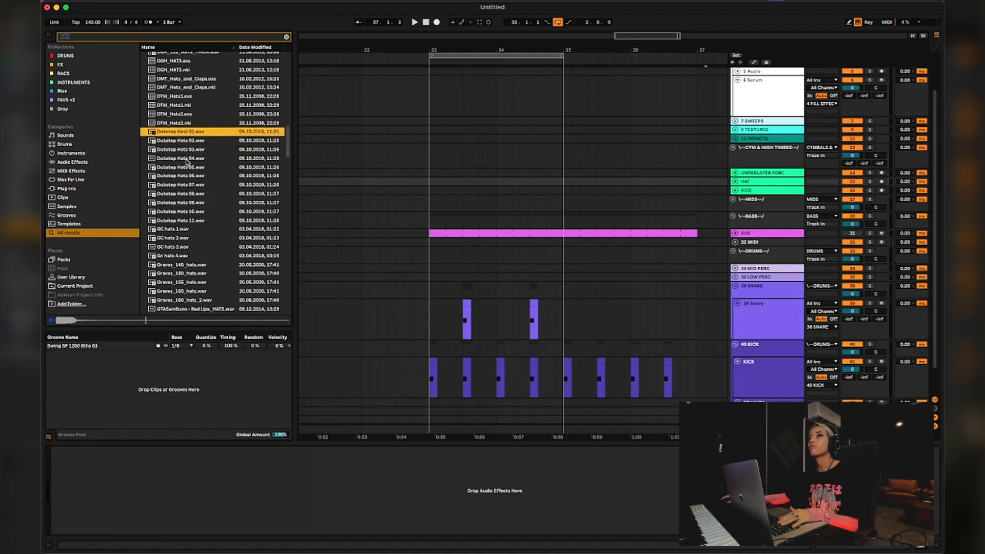
pyautogui.click(186, 158)
pyautogui.click(183, 185)
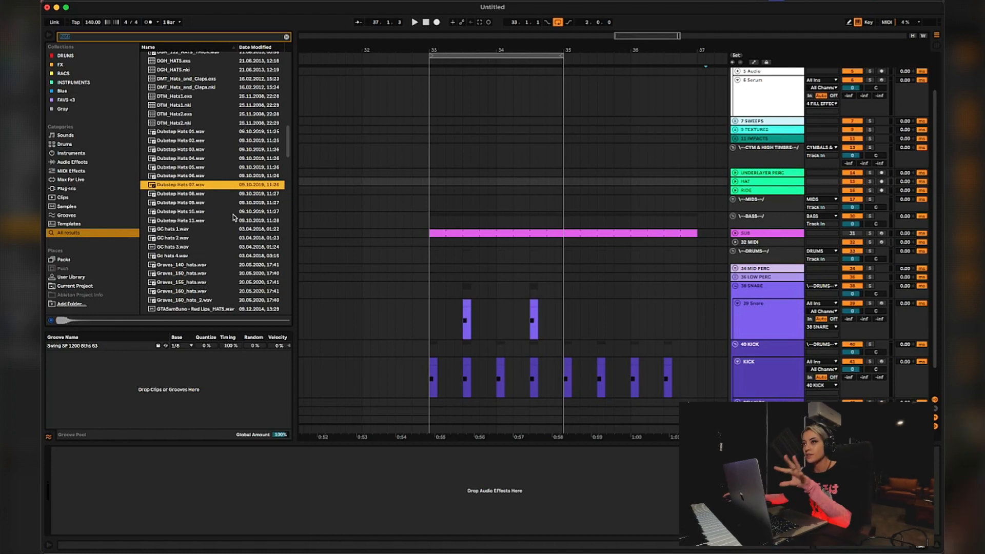
# - Audition the 129 bpm Hats and Snare loop and an hdb2 drum loop, and compare them with the Dubstep Hats one-shots
pyautogui.scroll(-5, 208, 154)
pyautogui.click(187, 252)
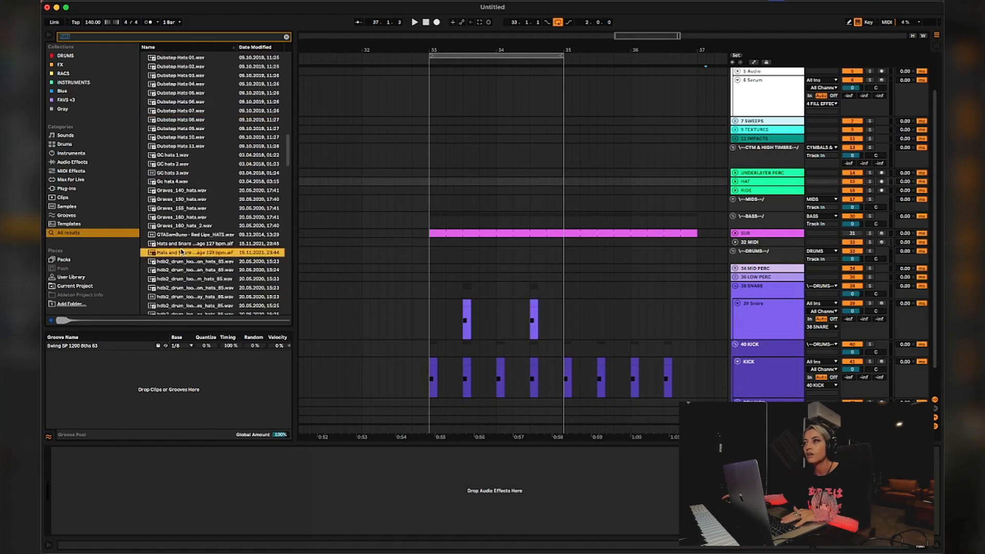
pyautogui.click(187, 270)
pyautogui.click(169, 119)
pyautogui.click(177, 94)
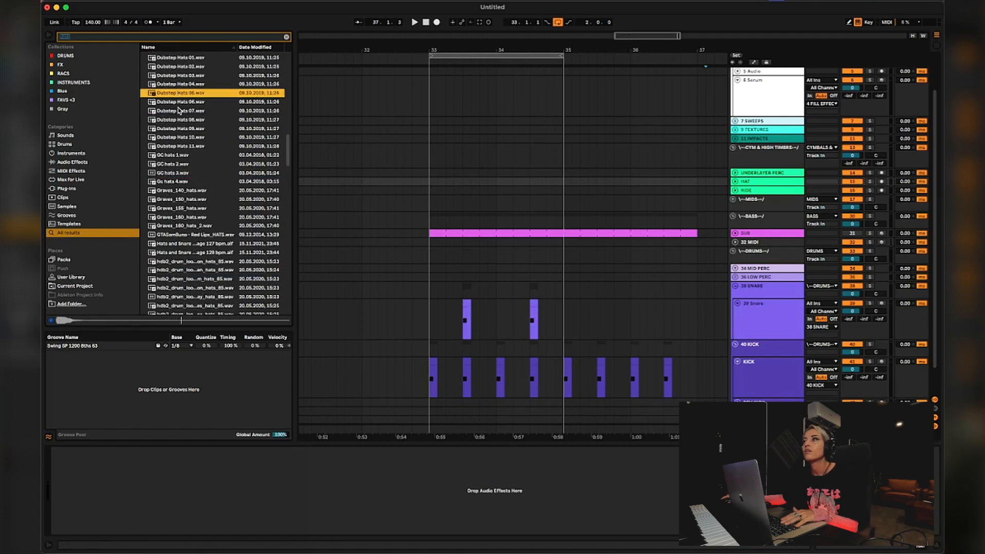
# - Audition the Dubstep Hats one-shots again for comparison and settle on Dubstep Hats 02
pyautogui.click(180, 110)
pyautogui.scroll(1, 178, 129)
pyautogui.click(173, 98)
pyautogui.click(175, 74)
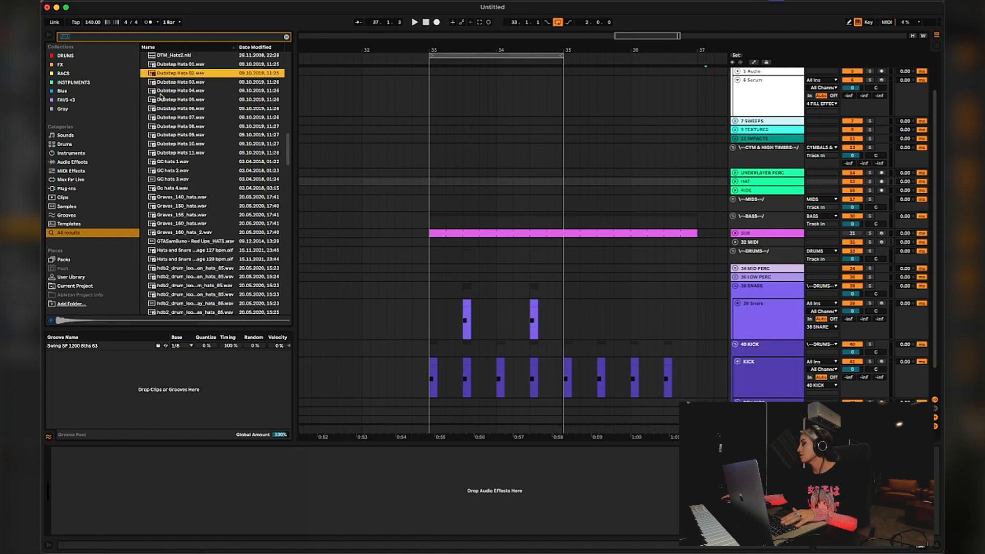
pyautogui.click(160, 93)
pyautogui.click(161, 107)
pyautogui.click(162, 115)
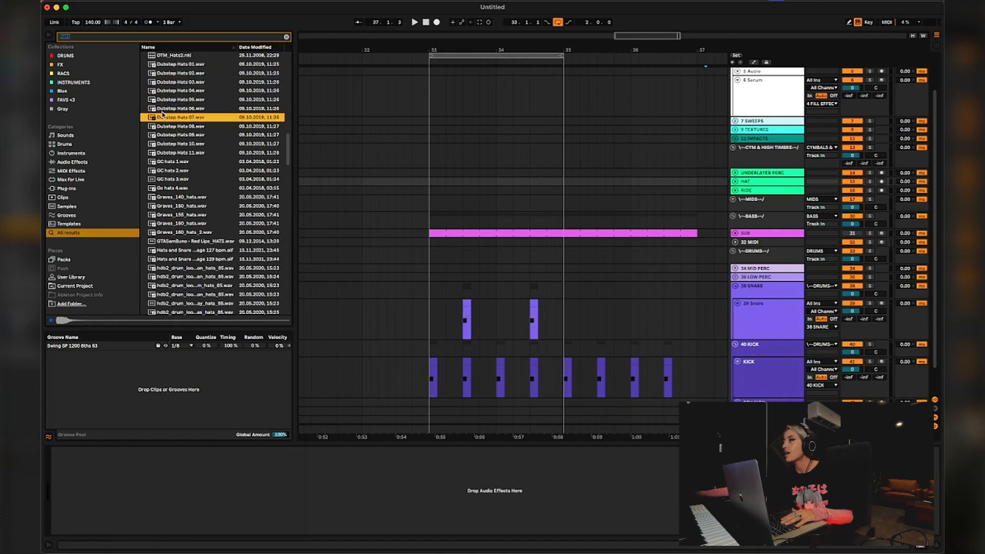
pyautogui.click(166, 83)
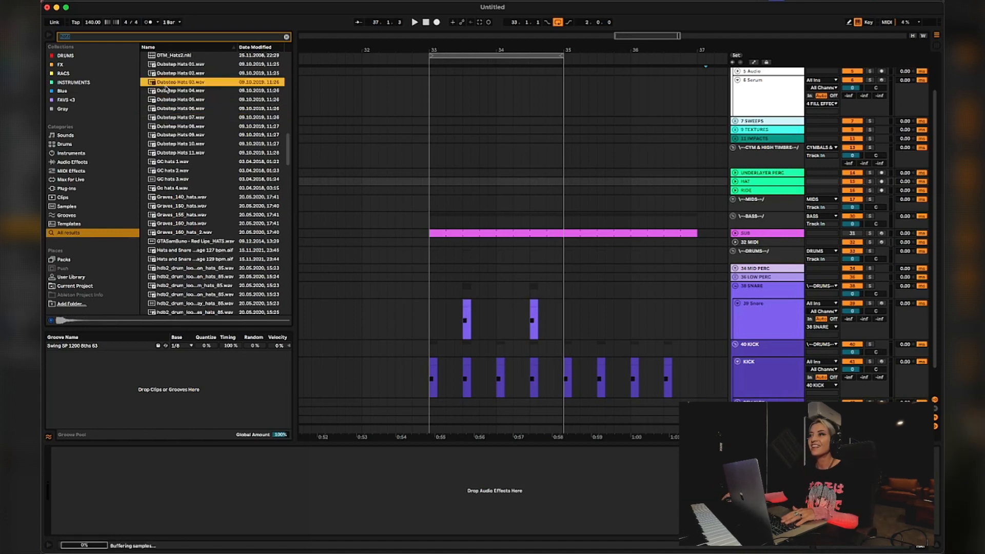
pyautogui.click(179, 118)
pyautogui.click(188, 144)
pyautogui.click(193, 108)
pyautogui.click(198, 73)
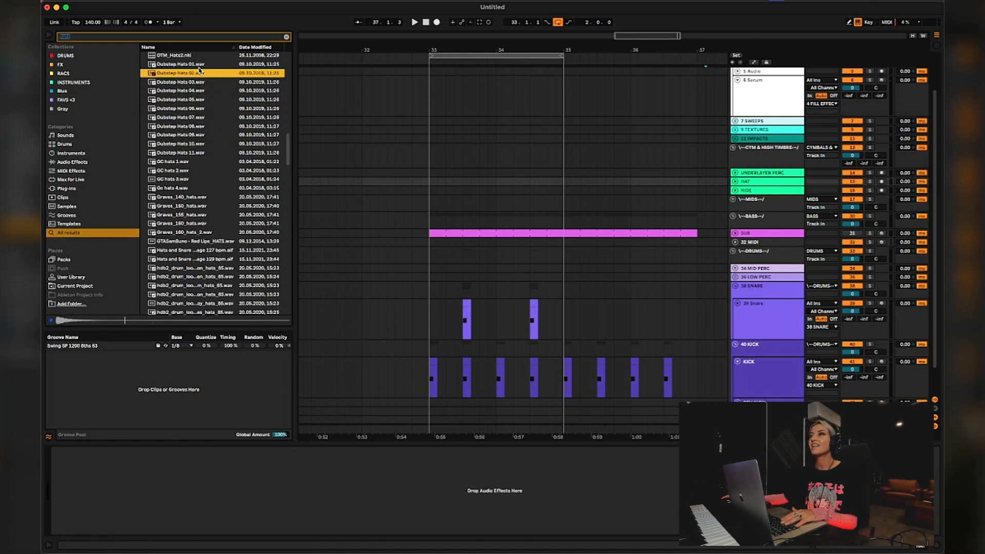
pyautogui.click(200, 66)
pyautogui.click(200, 73)
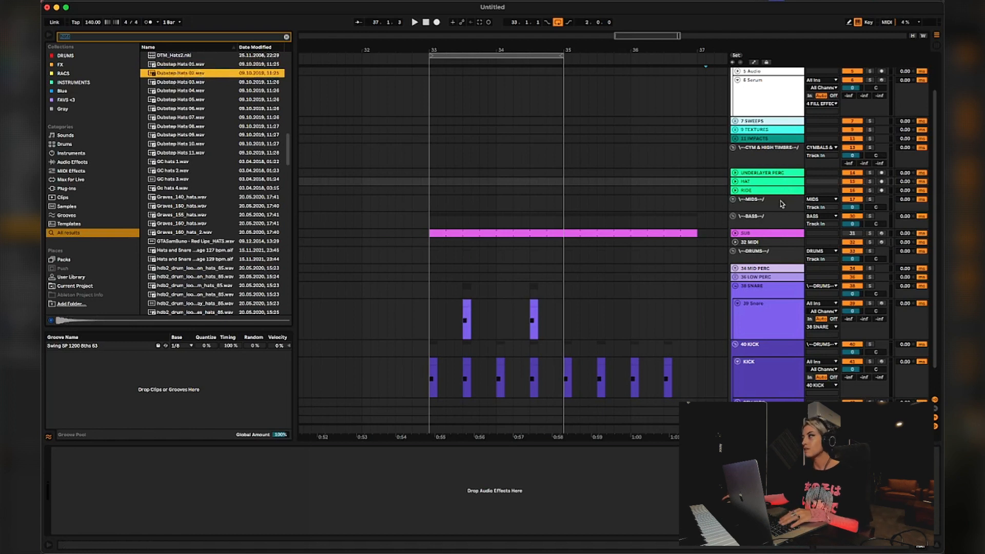
# - Place Dubstep Hats 02 on the unfolded HAT track and move the clip to start at 33.2.1
pyautogui.click(736, 182)
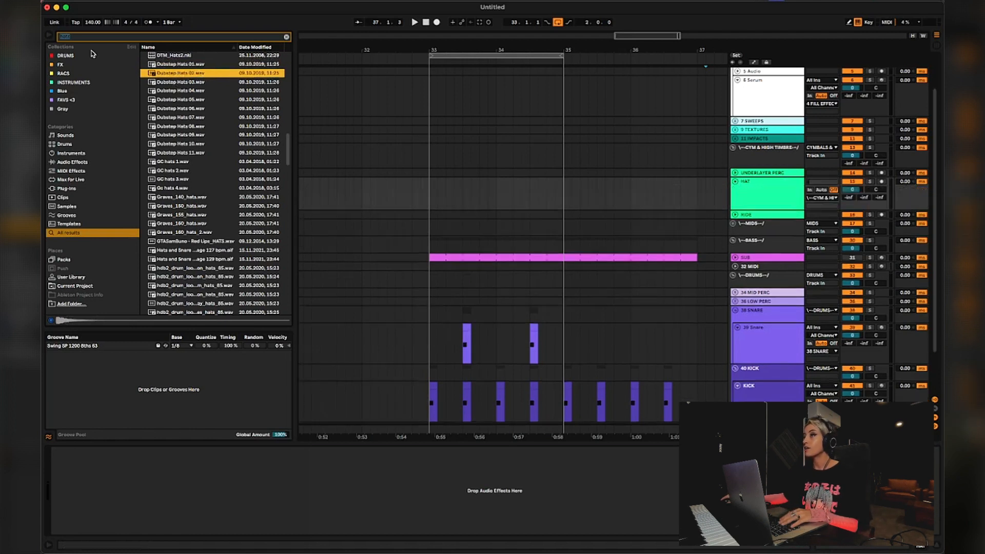
pyautogui.moveTo(173, 76); pyautogui.dragTo(434, 194)
pyautogui.press('space')
pyautogui.moveTo(629, 37); pyautogui.dragTo(628, 50)
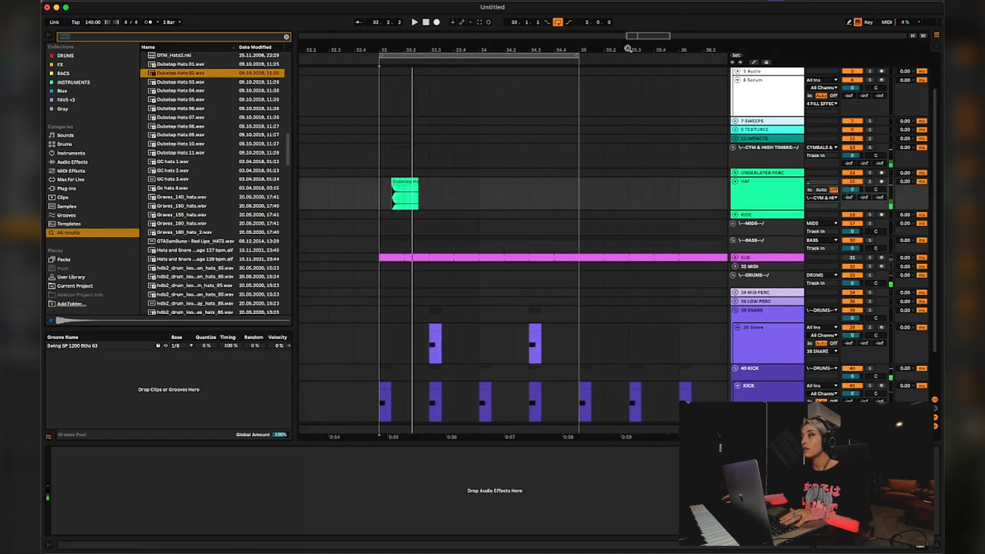
pyautogui.click(408, 184)
pyautogui.moveTo(408, 183); pyautogui.dragTo(421, 193)
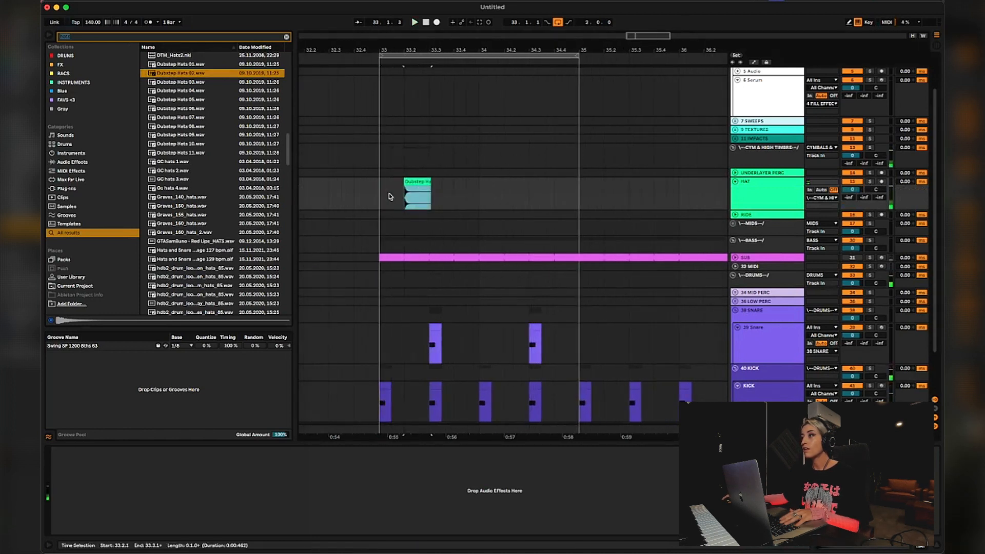
# - Play the hat with the kick and snare, and trim the clip's end to about 33.2.3
pyautogui.click(391, 196)
pyautogui.click(382, 195)
pyautogui.press('space')
pyautogui.press('space')
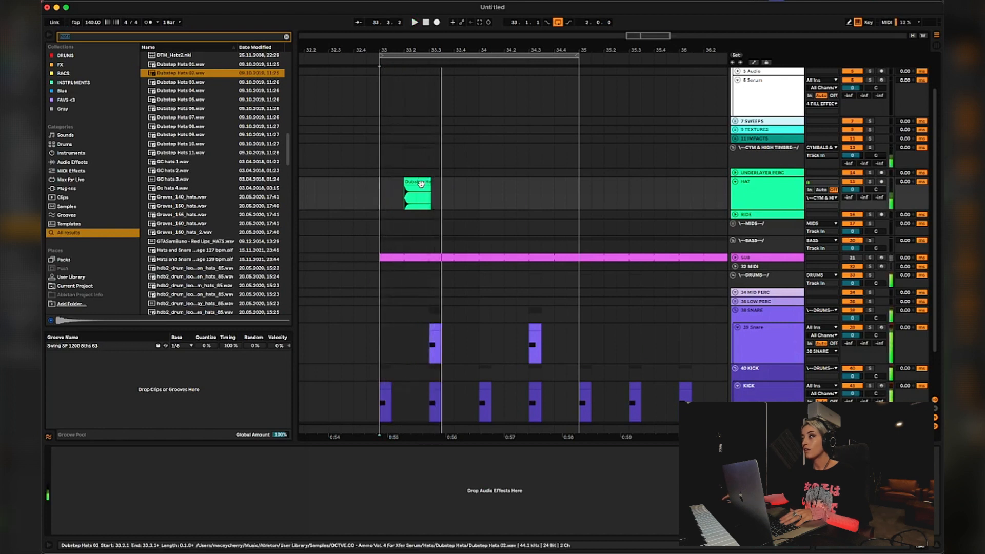
pyautogui.press('space')
pyautogui.press('space')
pyautogui.moveTo(431, 183); pyautogui.dragTo(419, 183)
pyautogui.press('space')
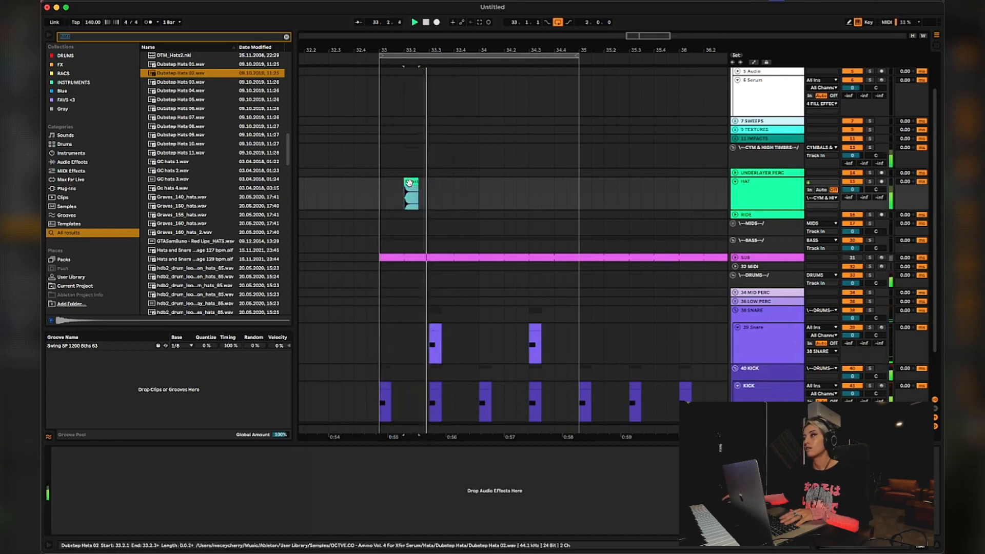
# - Duplicate the hat's 33.1.1 to 33.3.1 half bar, duplicate the resulting full bar, and play the four-hat pattern
pyautogui.moveTo(388, 200); pyautogui.dragTo(431, 202)
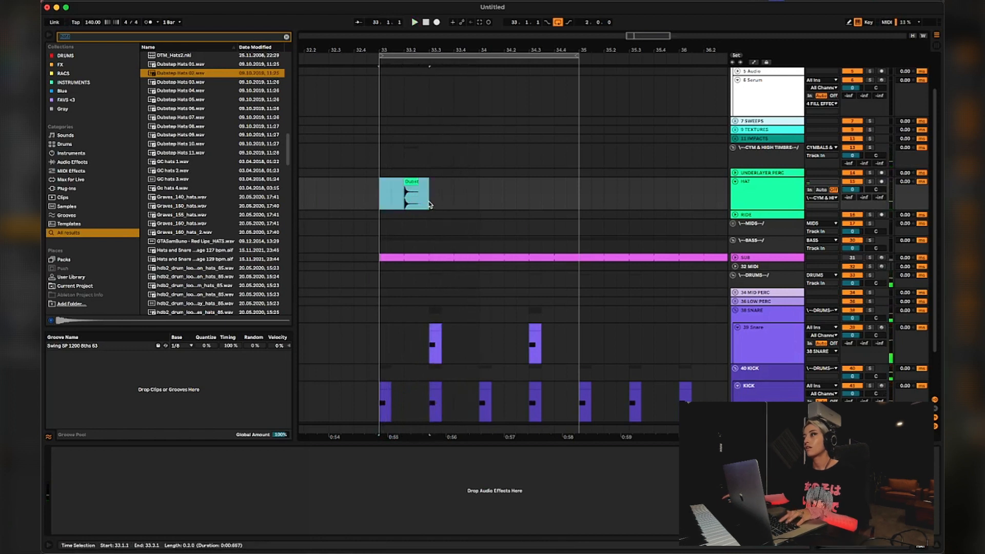
pyautogui.press('super+d')
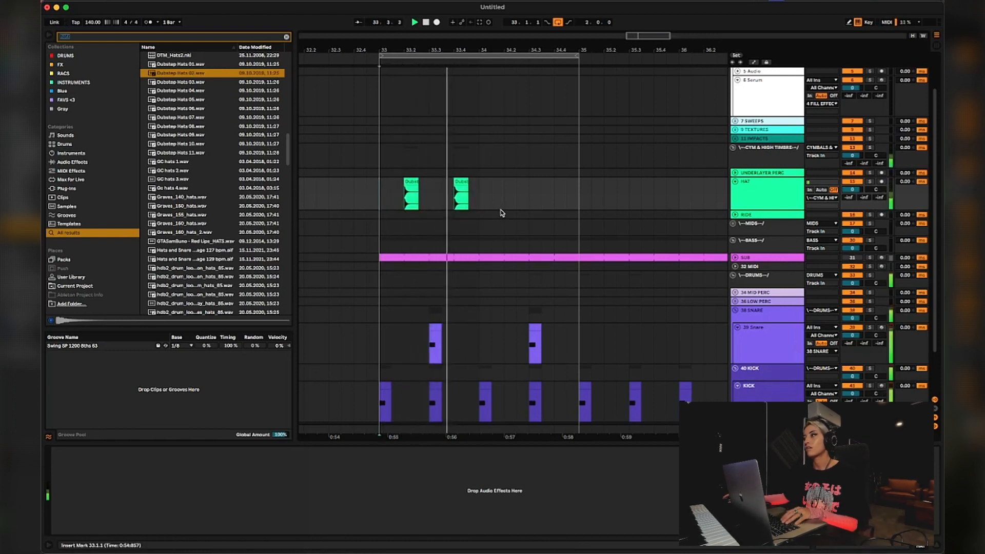
pyautogui.moveTo(406, 198); pyautogui.dragTo(485, 209)
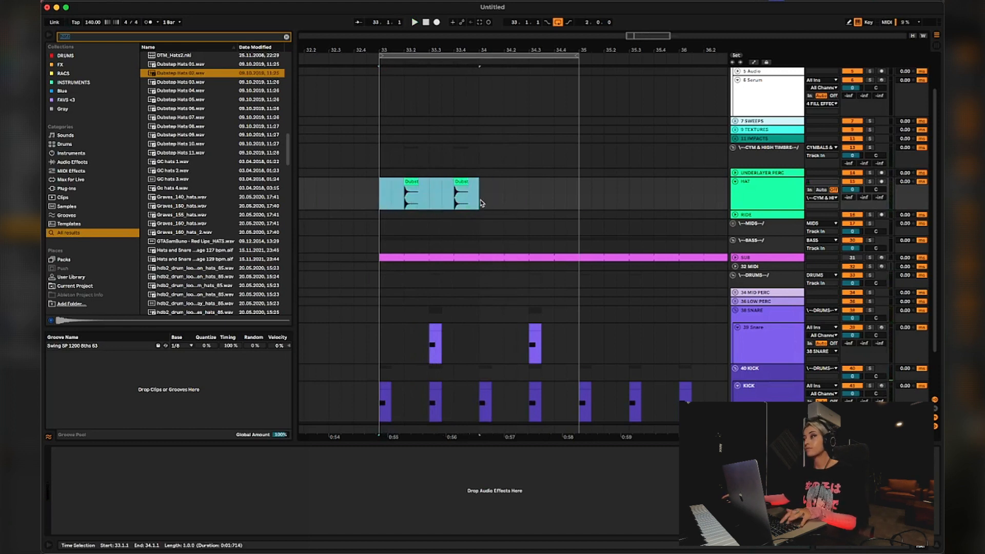
pyautogui.press('super+d')
pyautogui.click(385, 175)
pyautogui.click(385, 186)
pyautogui.press('space')
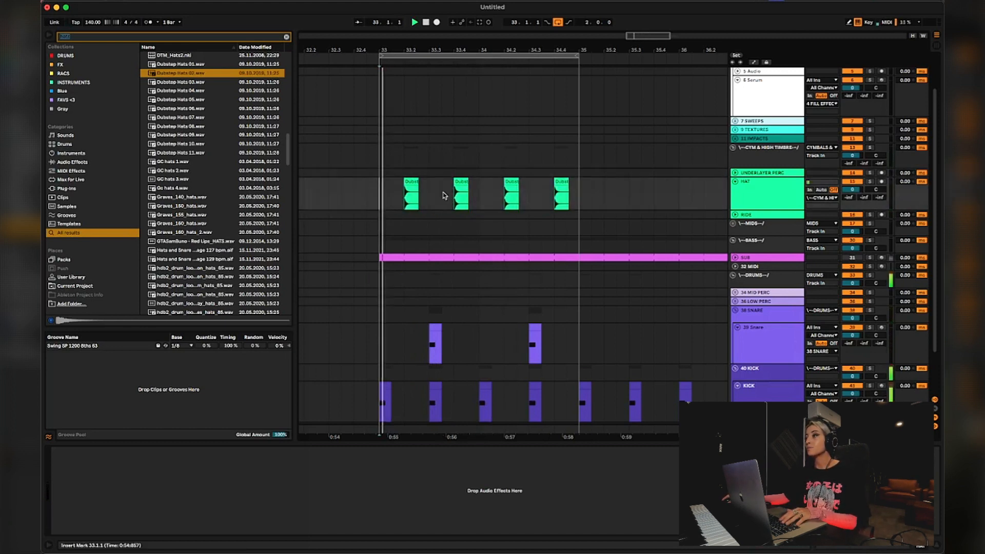
# - Shorten the first hat clip by setting its sample end to about 85 ms, and play it
pyautogui.doubleClick(412, 183)
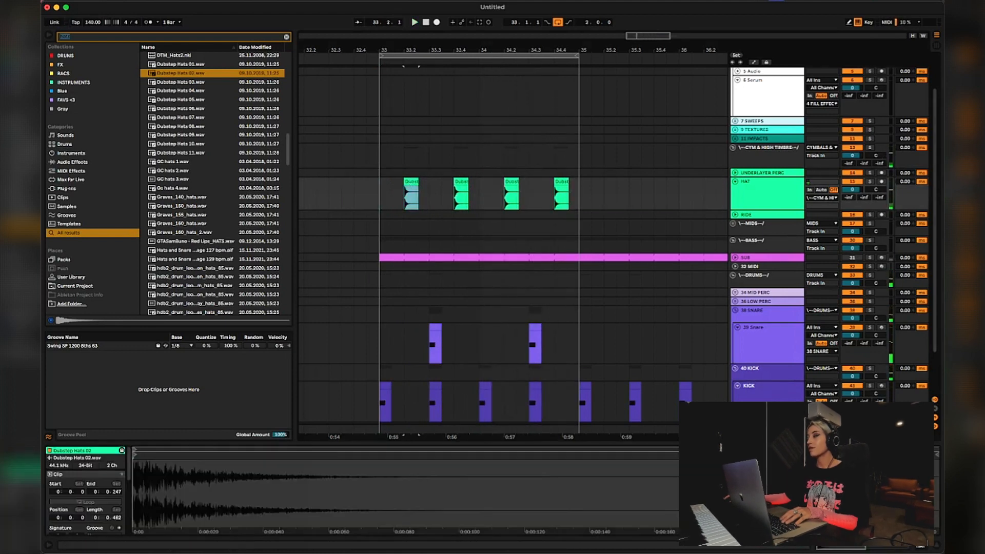
pyautogui.moveTo(936, 452)
pyautogui.mouseDown()
pyautogui.moveTo(413, 446)
pyautogui.moveTo(421, 445)
pyautogui.mouseUp()
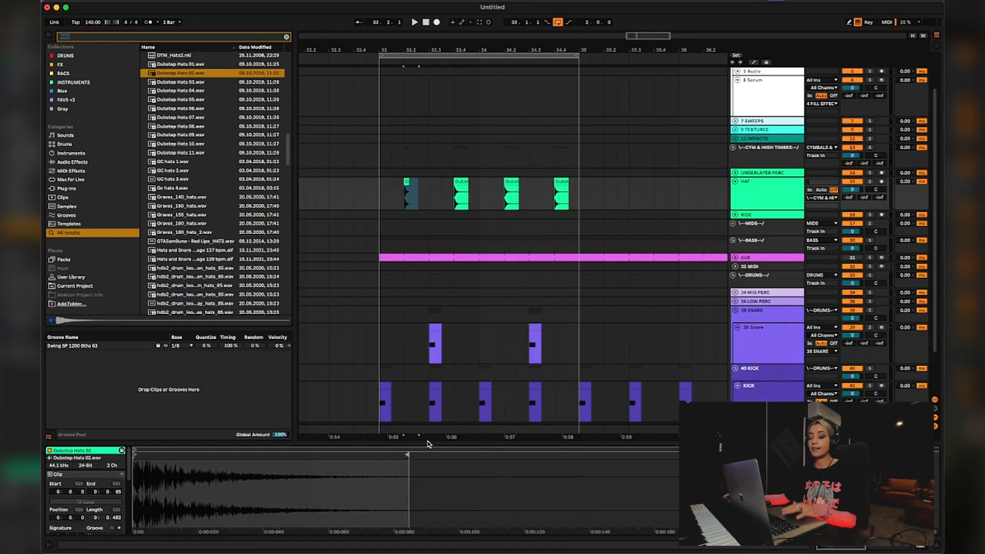
pyautogui.press('space')
pyautogui.click(435, 194)
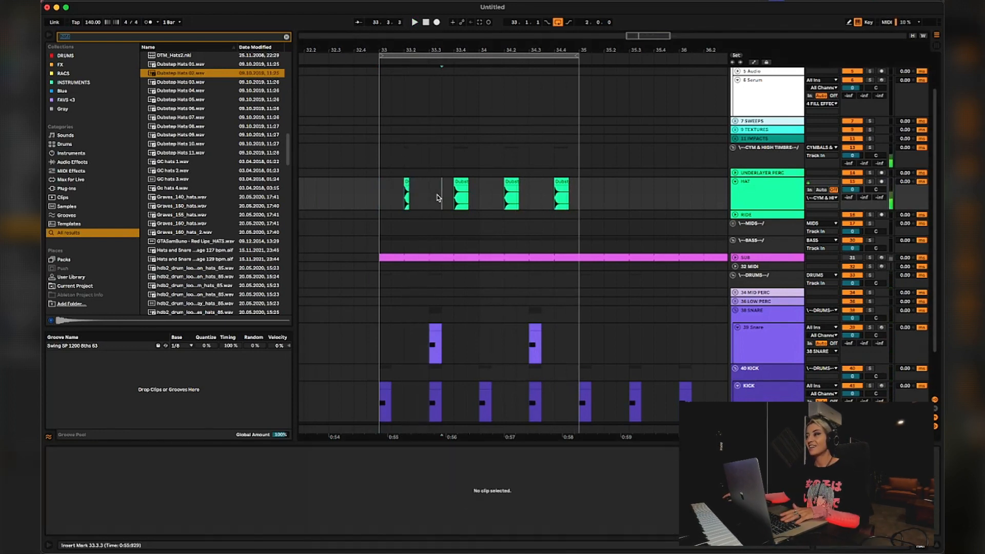
# - Compare the shortened hat at 33.2.1 with the longer hat at 33.4.1 by listening
pyautogui.click(404, 193)
pyautogui.press('space')
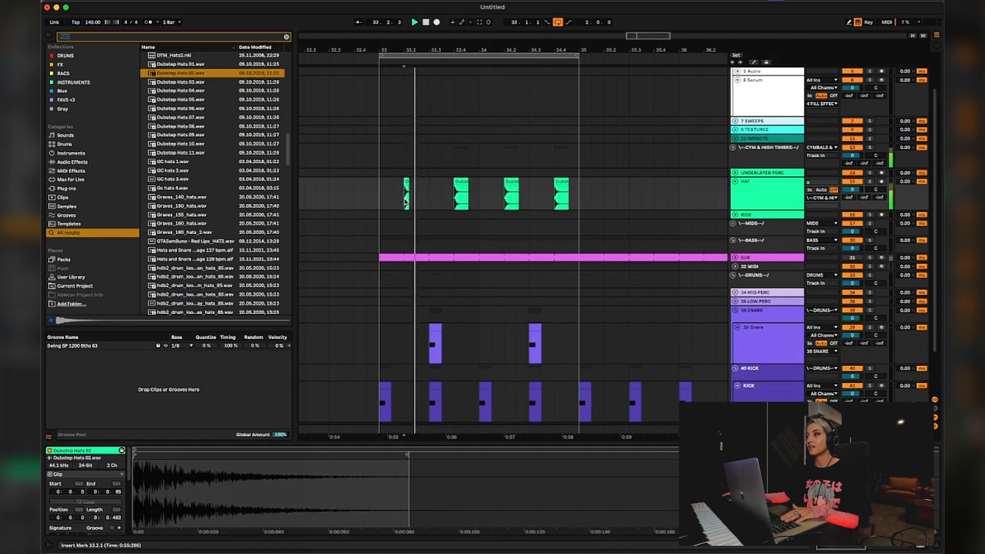
pyautogui.press('space')
pyautogui.press('space')
pyautogui.click(407, 182)
pyautogui.press('space')
pyautogui.press('space')
pyautogui.click(453, 197)
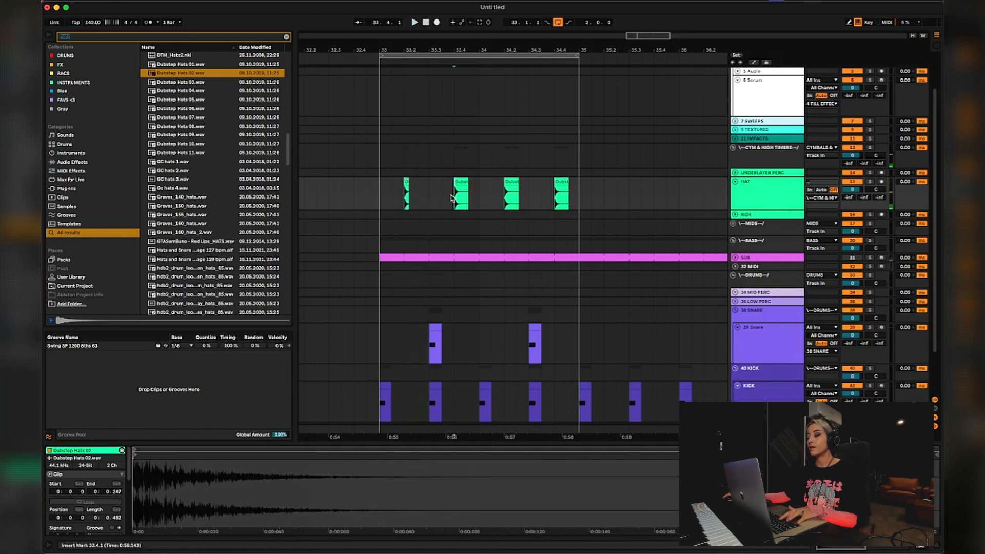
# - Replace the second and third hats with copies of the shortened hat's half bar, pasted at 33.3.1 and 34.1.1
pyautogui.moveTo(384, 195); pyautogui.dragTo(455, 198)
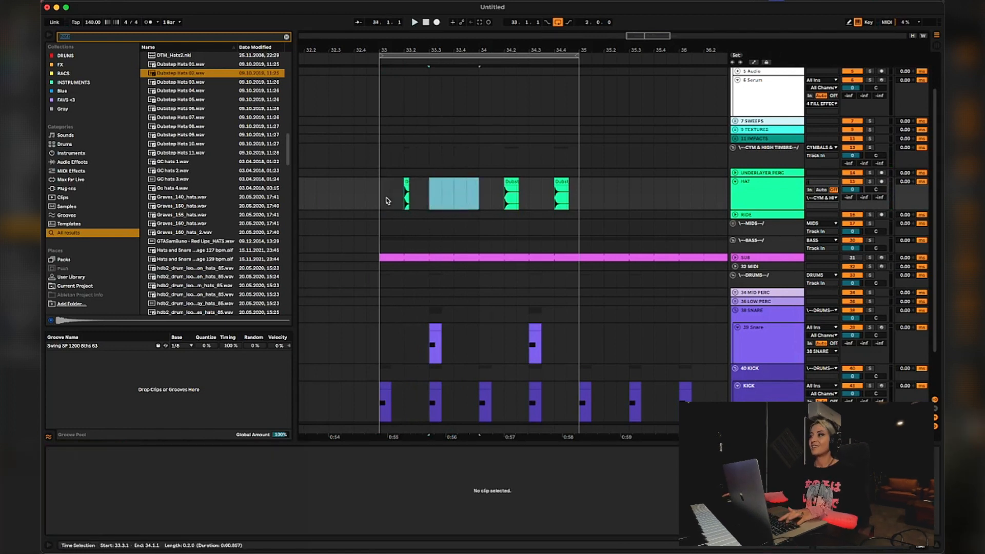
pyautogui.click(429, 198)
pyautogui.press('super+v')
pyautogui.click(480, 195)
pyautogui.press('super+v')
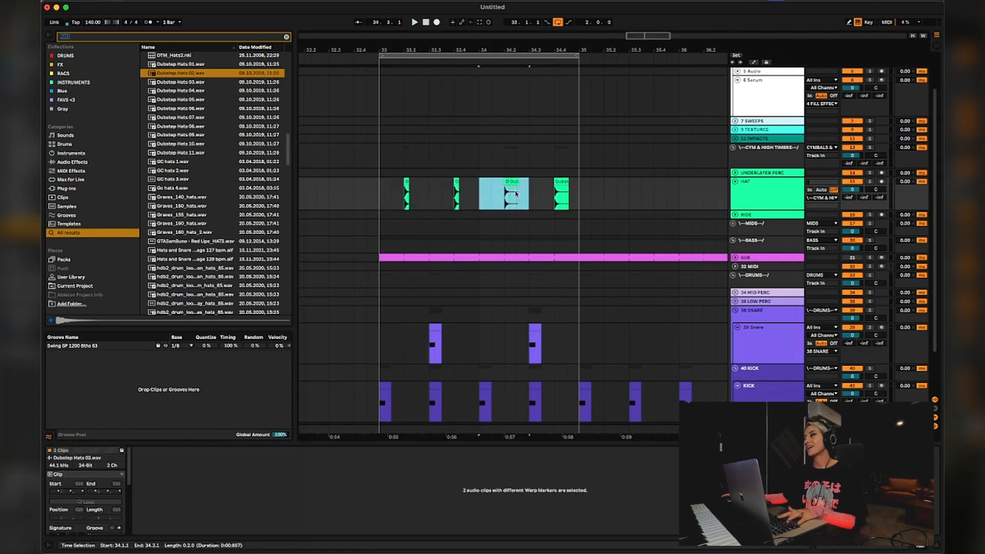
pyautogui.press('Delete')
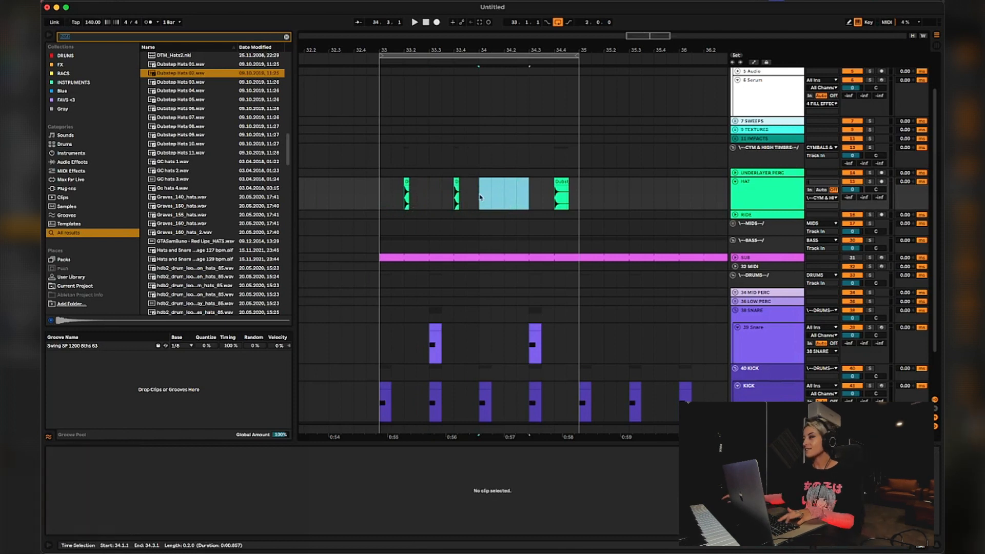
pyautogui.press('super+v')
# - Replace the fourth hat with a copy of the shortened hat's half bar, pasted at 34.3.1
pyautogui.click(530, 197)
pyautogui.press('super+v')
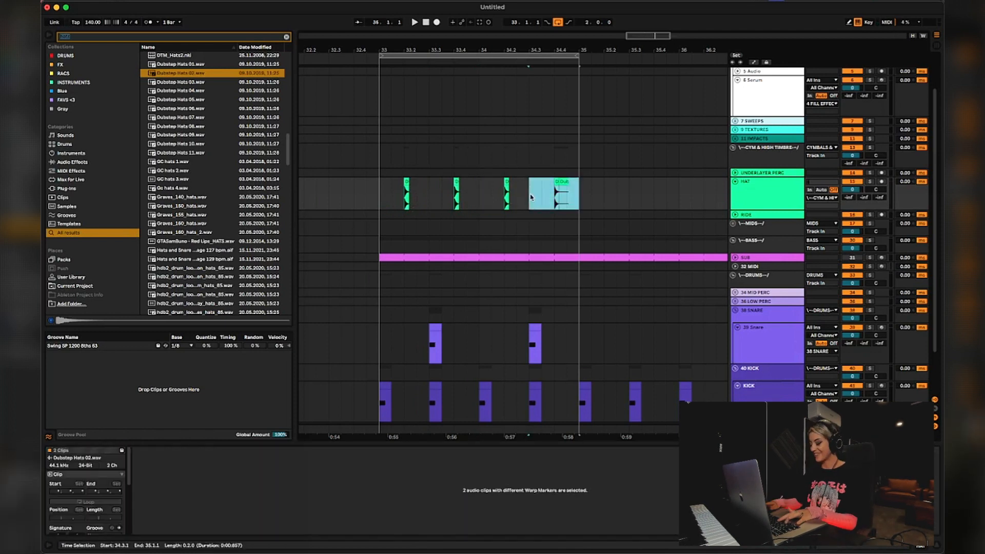
pyautogui.press('Delete')
pyautogui.click(531, 198)
pyautogui.press('super+v')
# - Play the shortened hat pattern with the drums from 33.1.3 and select the HAT track
pyautogui.click(388, 198)
pyautogui.press('space')
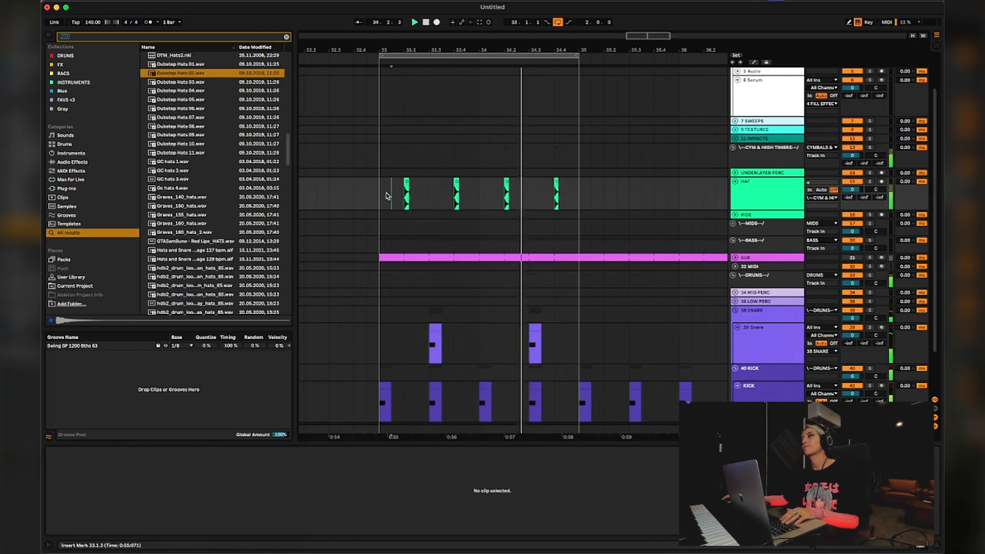
pyautogui.press('space')
pyautogui.click(749, 201)
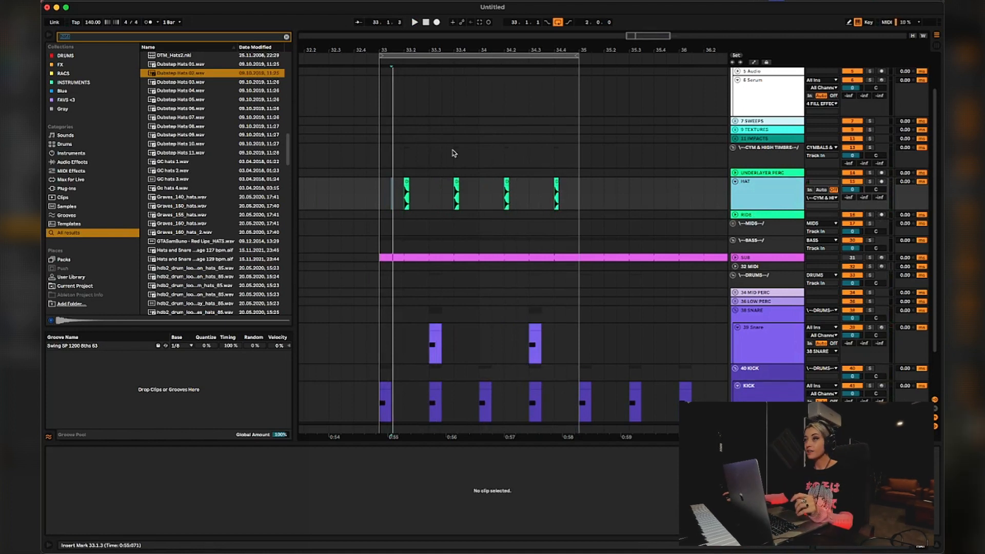
# - Search the browser for eq and add EQ Eight to the HAT track
pyautogui.click(101, 39)
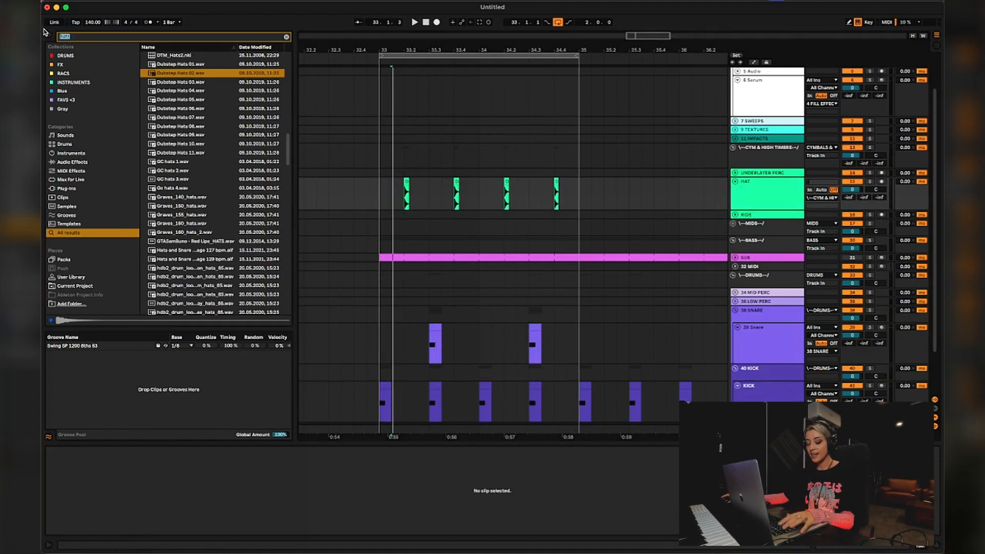
pyautogui.write('eq')
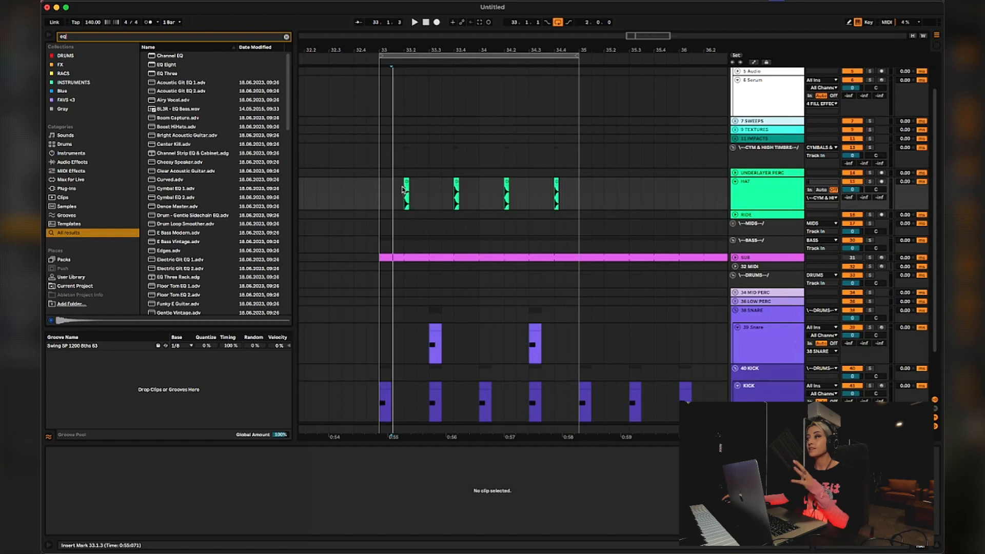
pyautogui.click(190, 72)
pyautogui.click(179, 66)
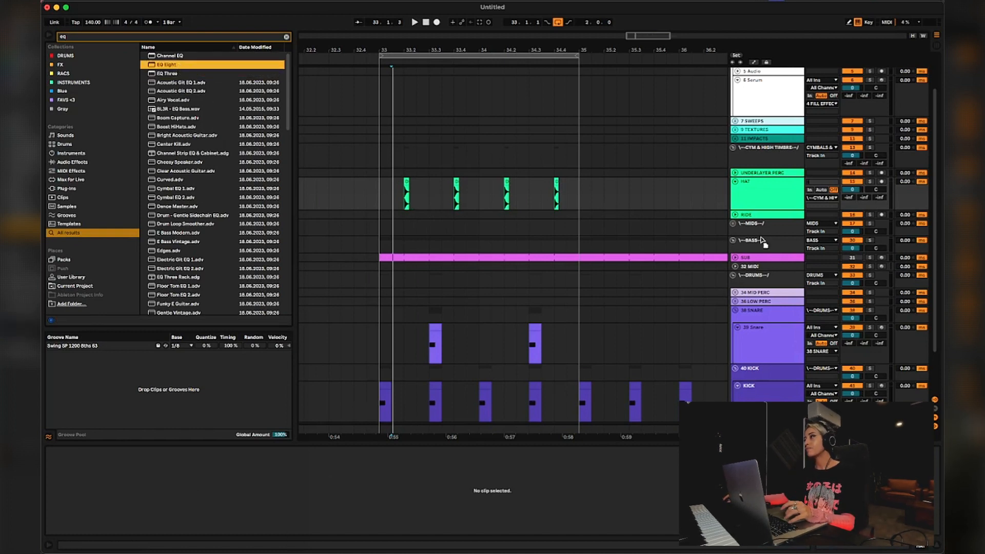
pyautogui.press('Return')
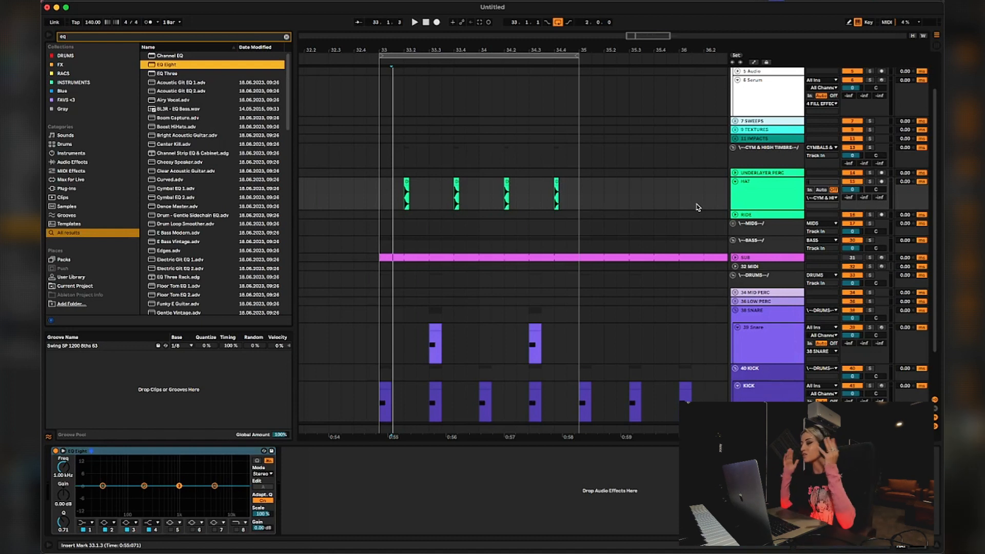
# - Play the hat pattern with the drums and sub from 33.1.1 and select the HAT track
pyautogui.click(391, 190)
pyautogui.press('space')
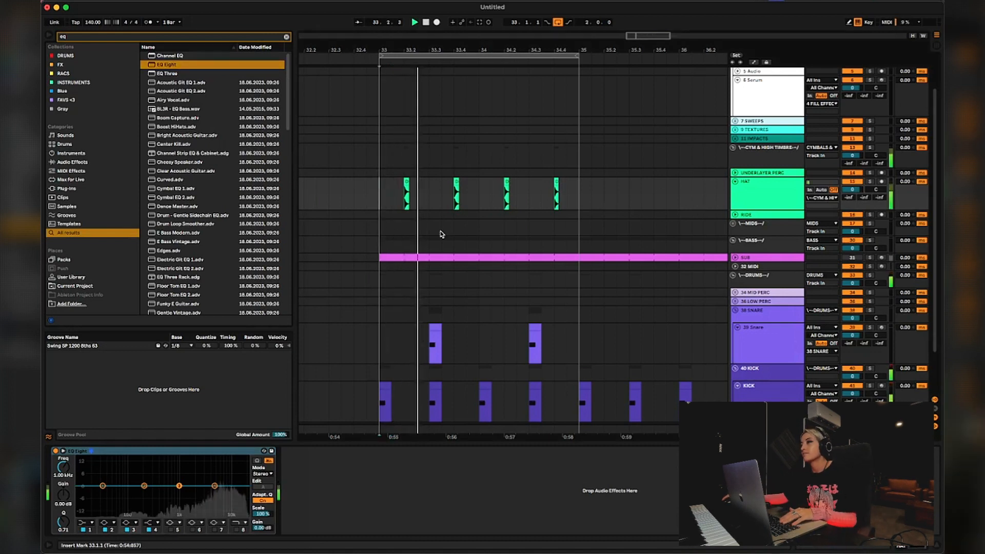
pyautogui.press('space')
pyautogui.press('space')
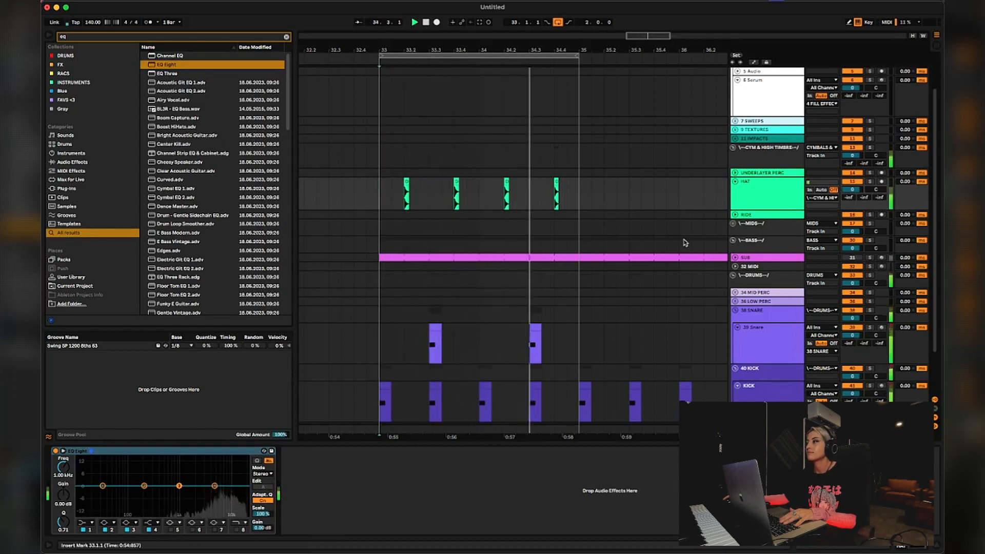
pyautogui.press('space')
pyautogui.click(766, 201)
pyautogui.press('space')
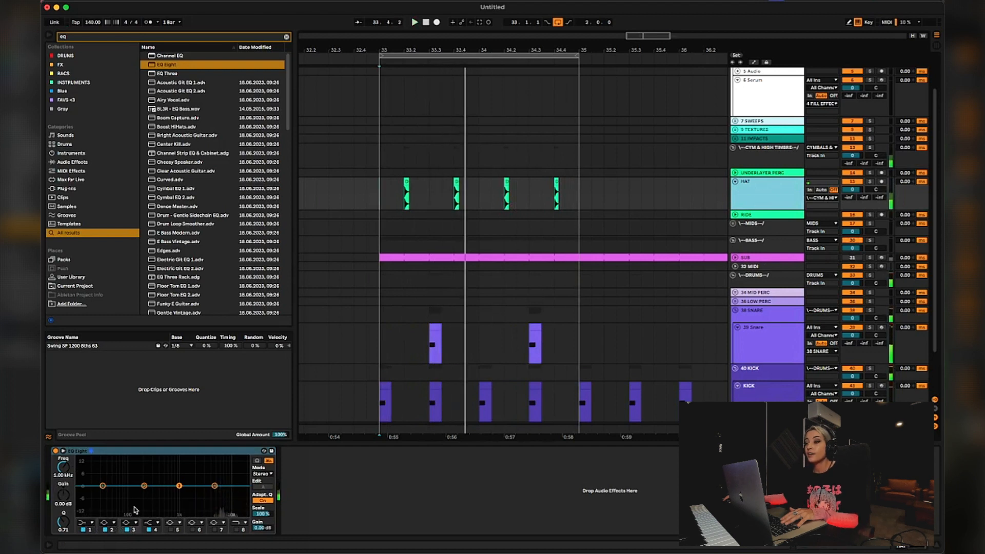
# - Change band 1 of the hat's EQ Eight to a low cut at about 1.63 kHz with Q 0.61
pyautogui.click(82, 523)
pyautogui.click(89, 468)
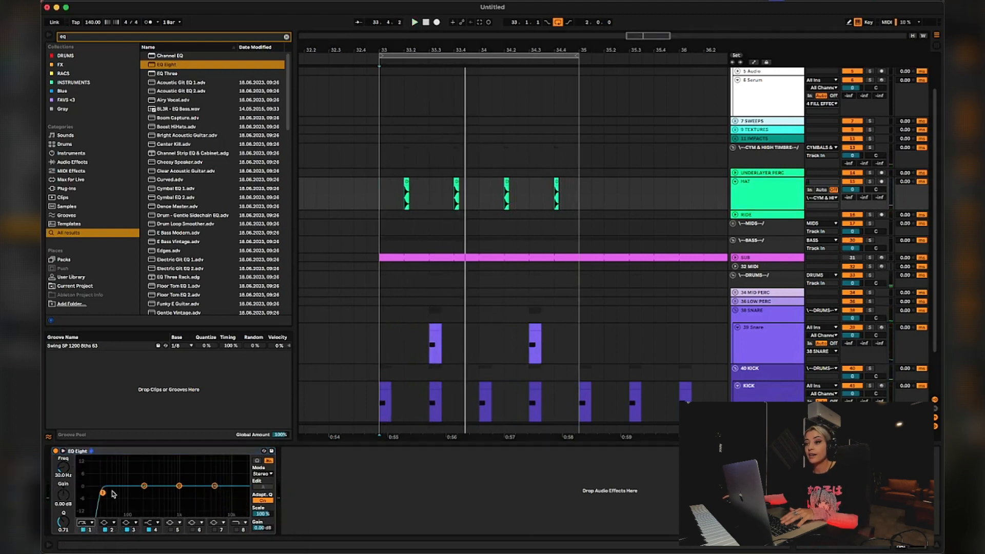
pyautogui.moveTo(106, 496); pyautogui.dragTo(190, 494)
pyautogui.press('space')
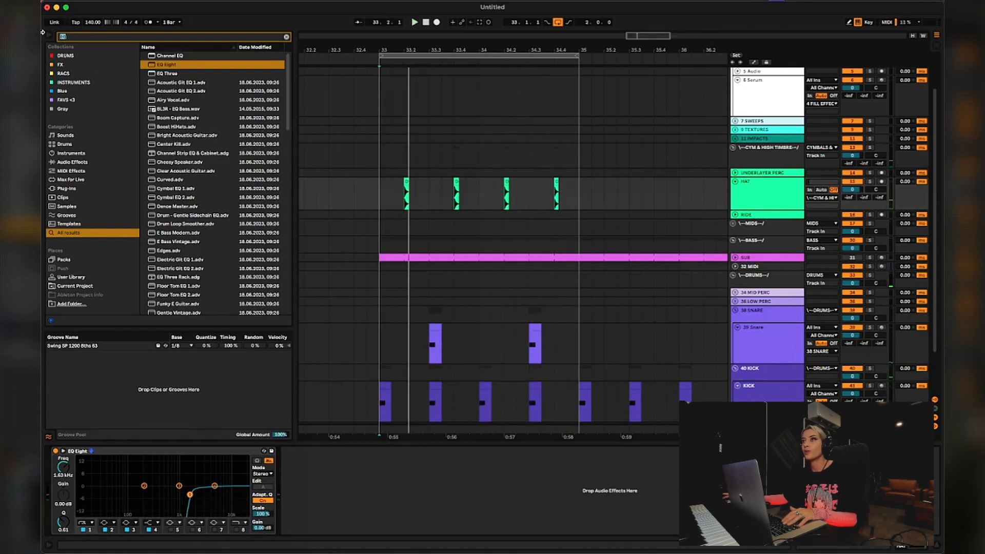
# - Search the browser for hybr and add Hybrid Reverb after EQ Eight on the HAT track
pyautogui.write('hybr')
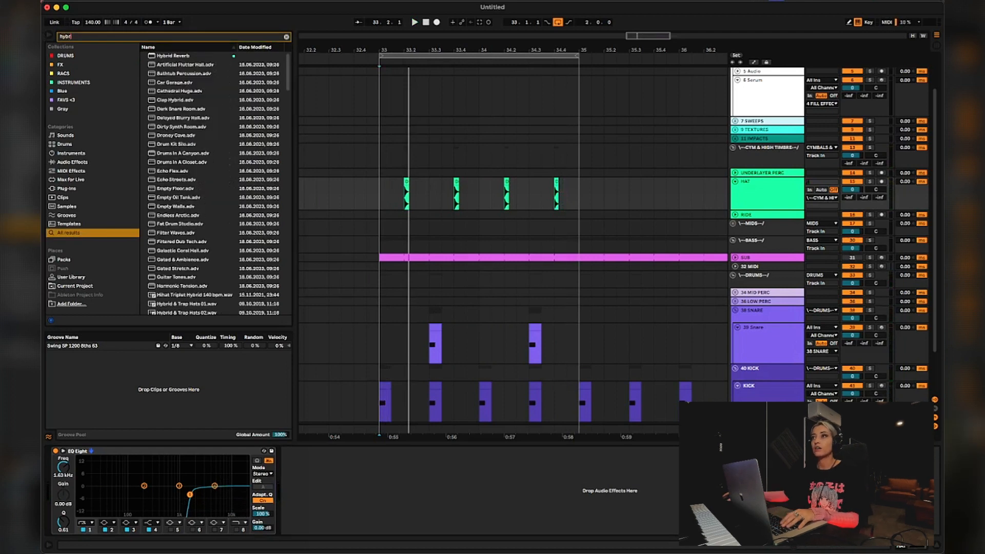
pyautogui.click(187, 56)
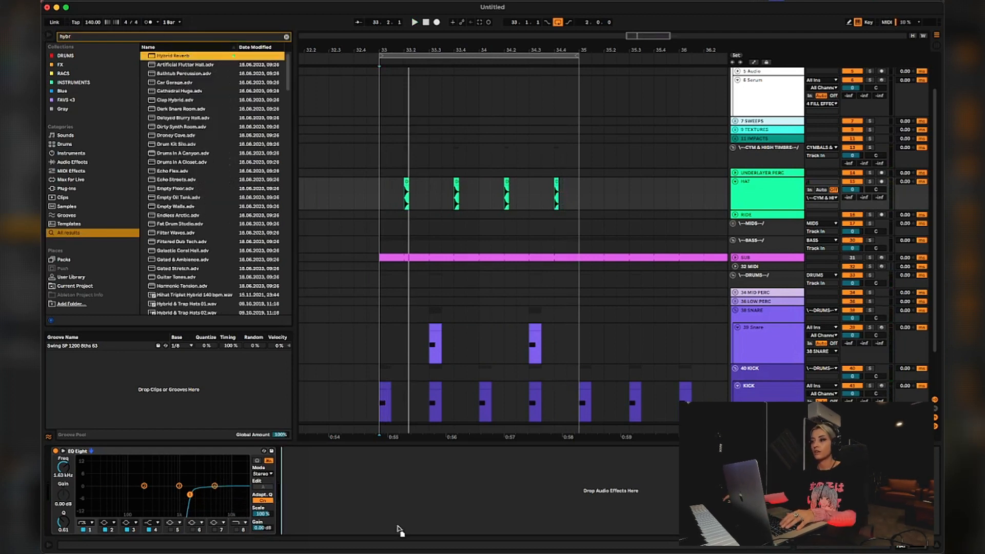
pyautogui.moveTo(407, 502); pyautogui.dragTo(407, 503)
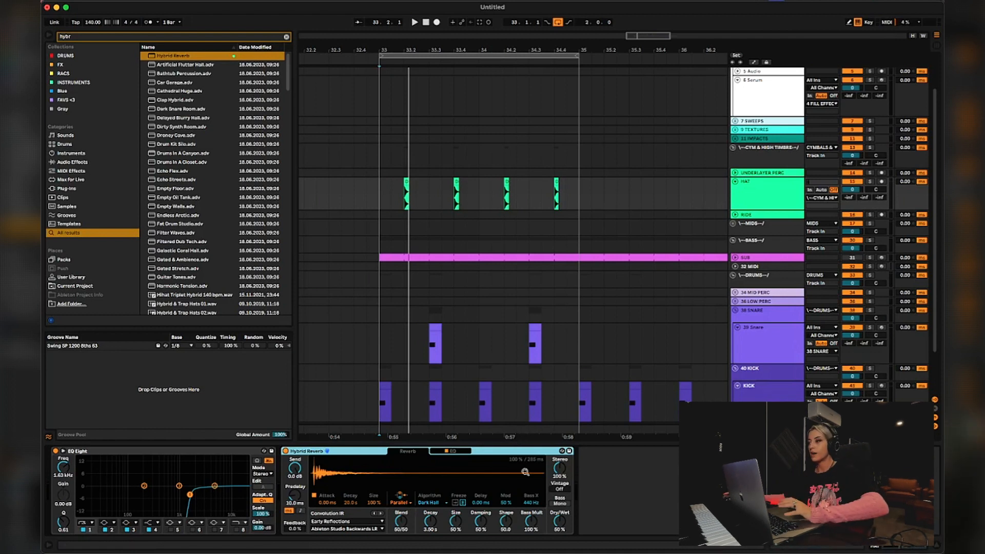
# - Lower the hat's Hybrid Reverb Dry/Wet to 10 % while listening to the loop
pyautogui.press('space')
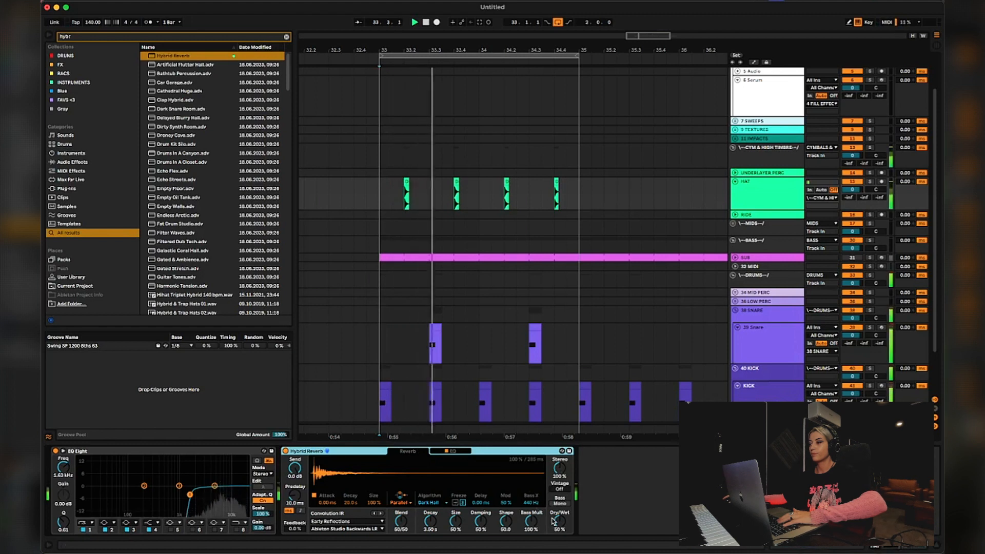
pyautogui.moveTo(559, 521)
pyautogui.mouseDown()
pyautogui.moveTo(568, 512)
pyautogui.moveTo(558, 525)
pyautogui.mouseUp()
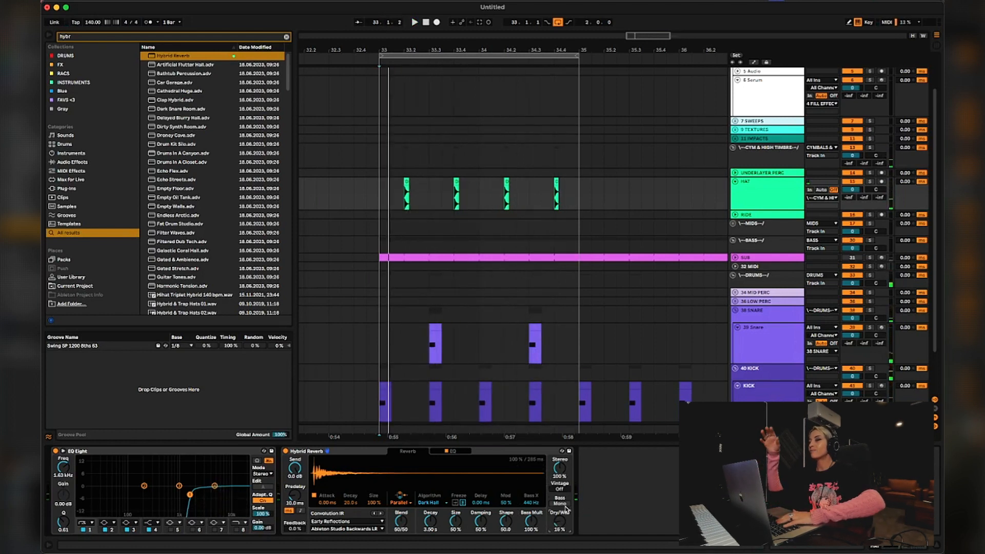
pyautogui.press('space')
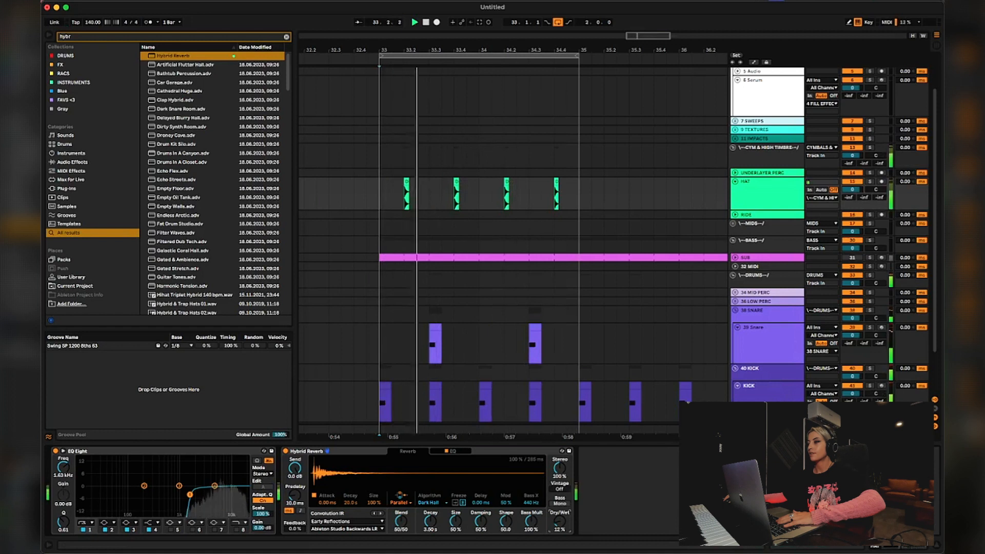
pyautogui.moveTo(563, 523); pyautogui.dragTo(563, 525)
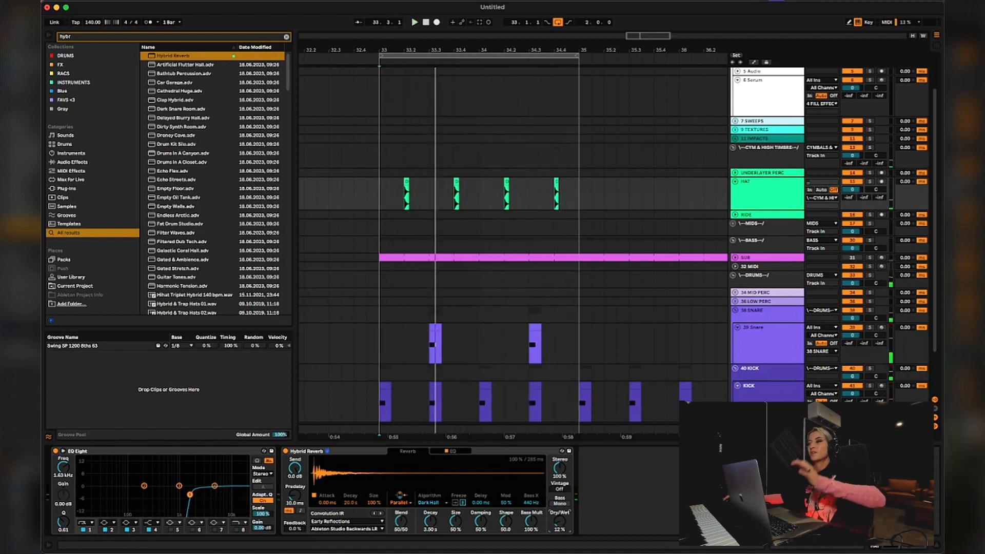
pyautogui.press('space')
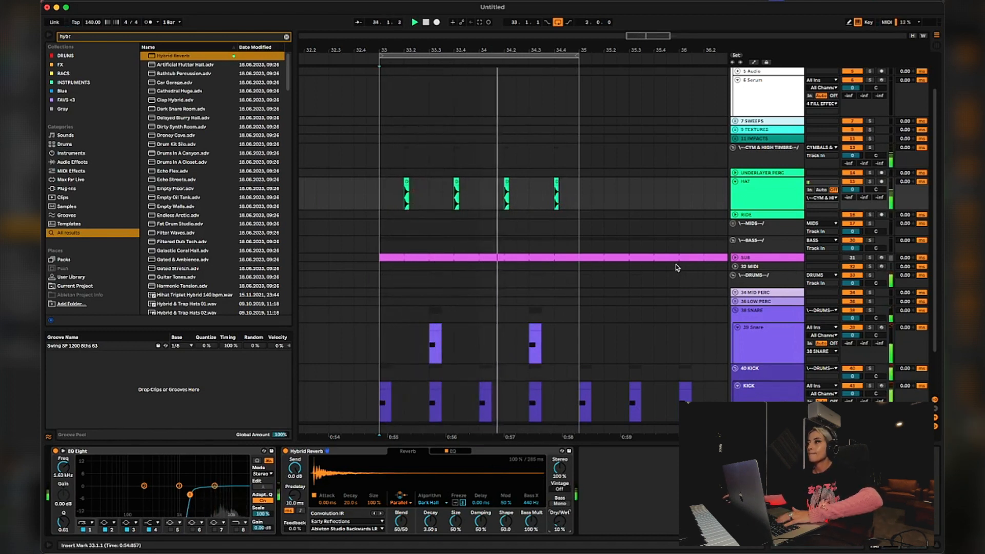
pyautogui.press('space')
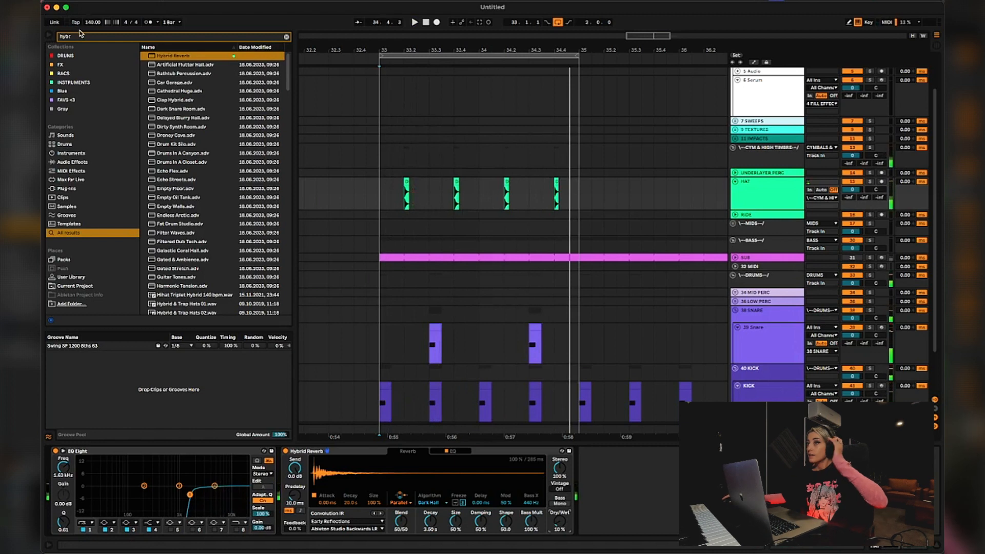
# - Unfold the RIDE track and search the browser for ride
pyautogui.write('i')
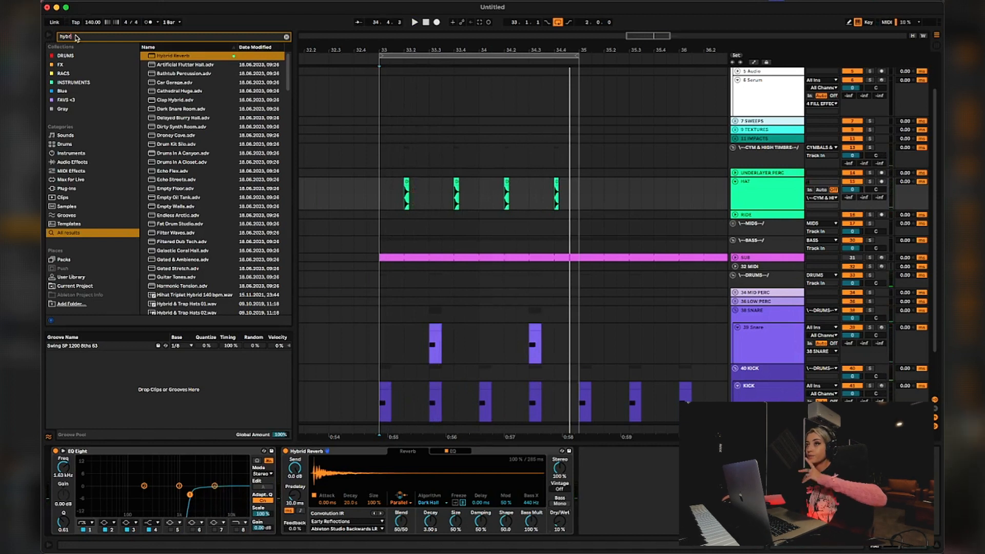
pyautogui.press('BackSpace')
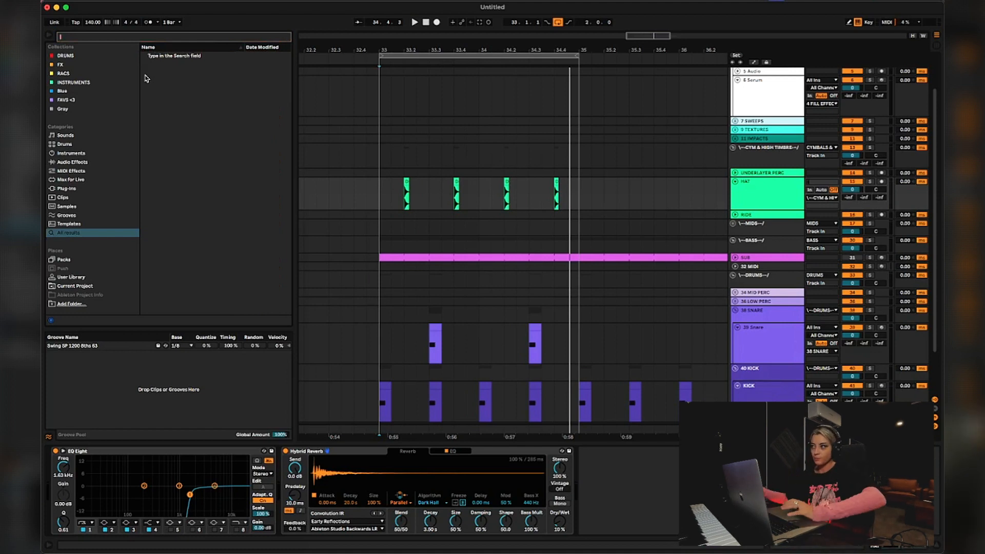
pyautogui.click(747, 217)
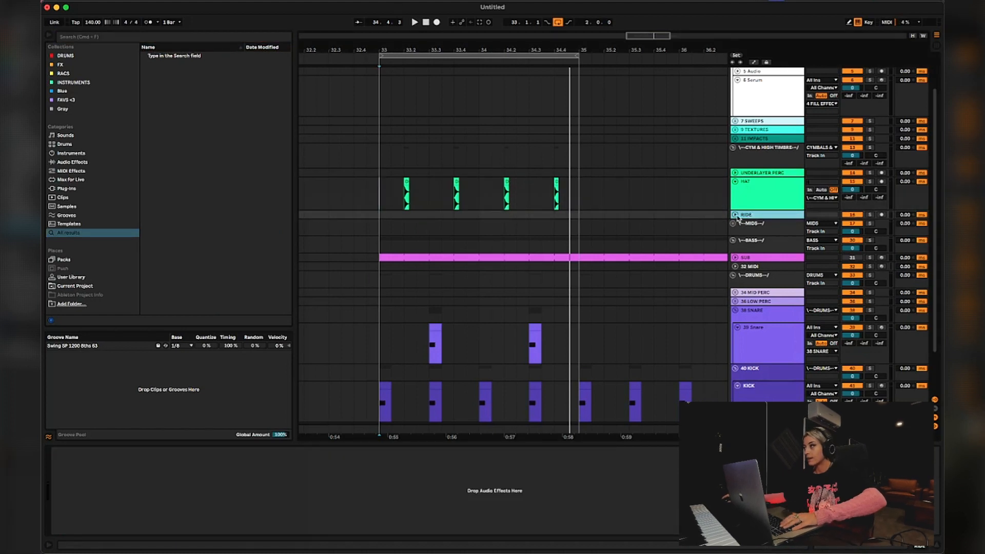
pyautogui.click(736, 216)
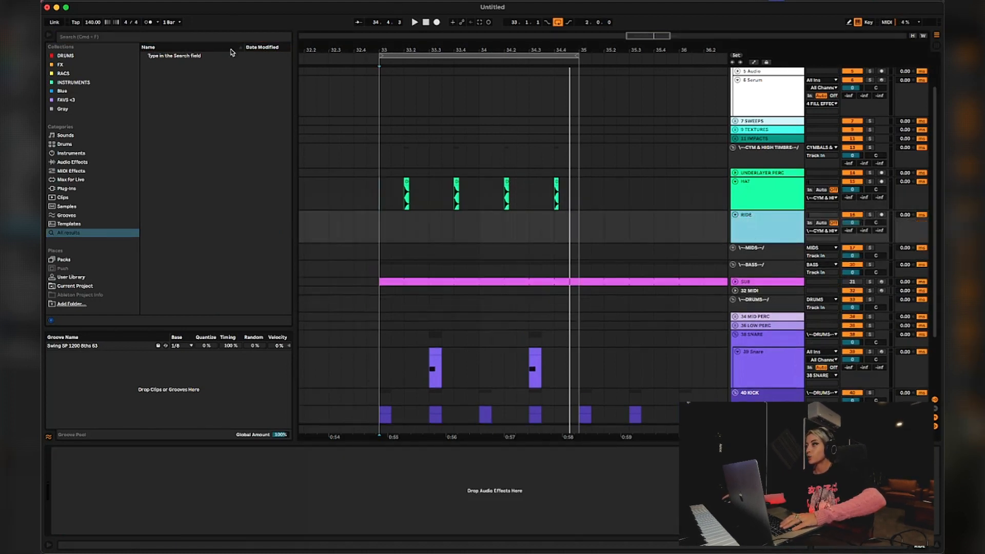
pyautogui.click(98, 40)
pyautogui.write('ride')
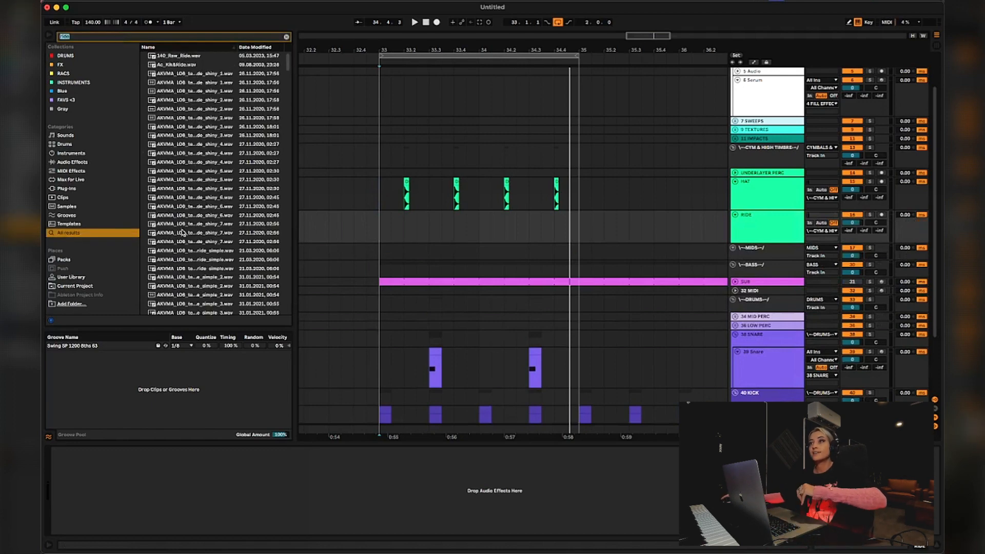
# - Audition the AKVMA shiny ride samples in the search results
pyautogui.scroll(-3, 183, 233)
pyautogui.click(206, 214)
pyautogui.click(183, 142)
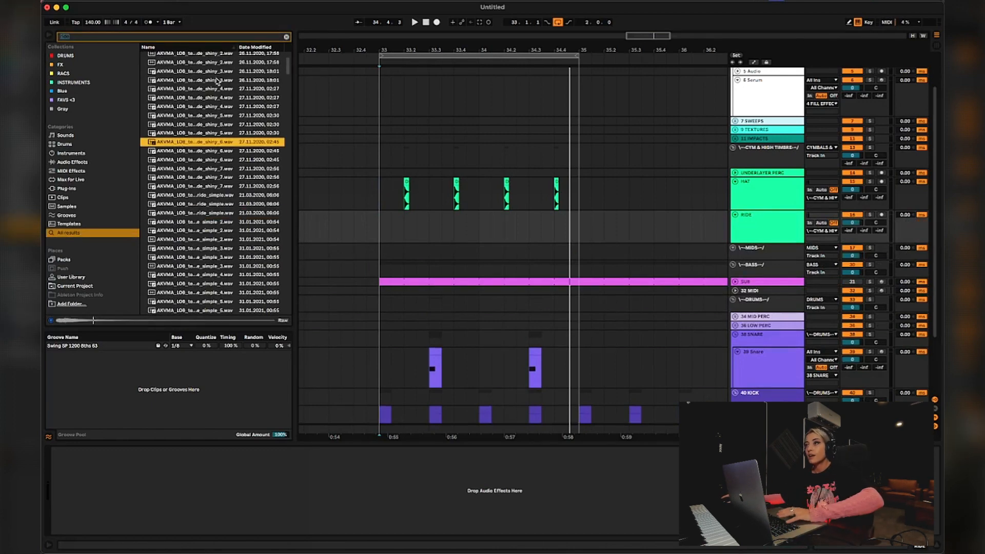
# - Narrow the sample search to ride loop and audition several of the listed loops
pyautogui.click(72, 38)
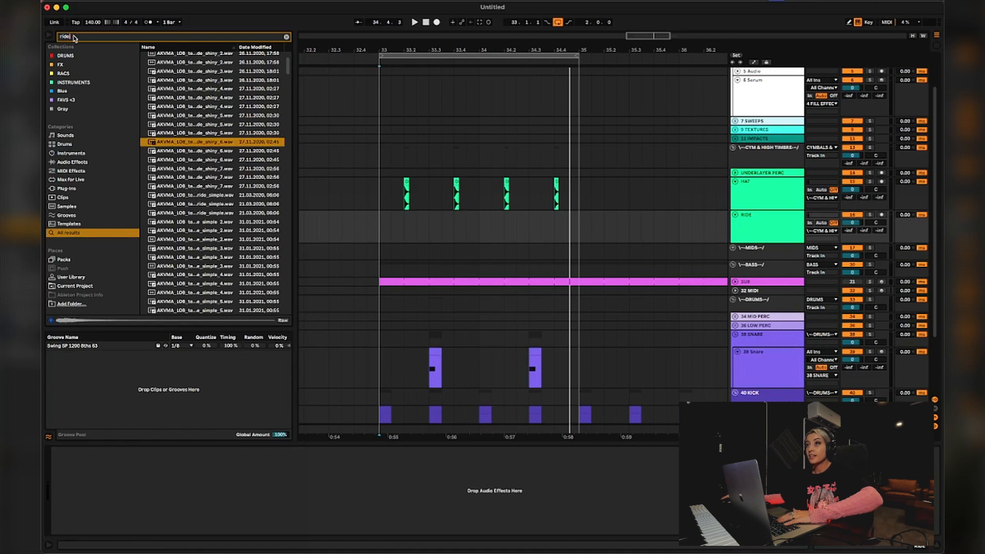
pyautogui.write('ride')
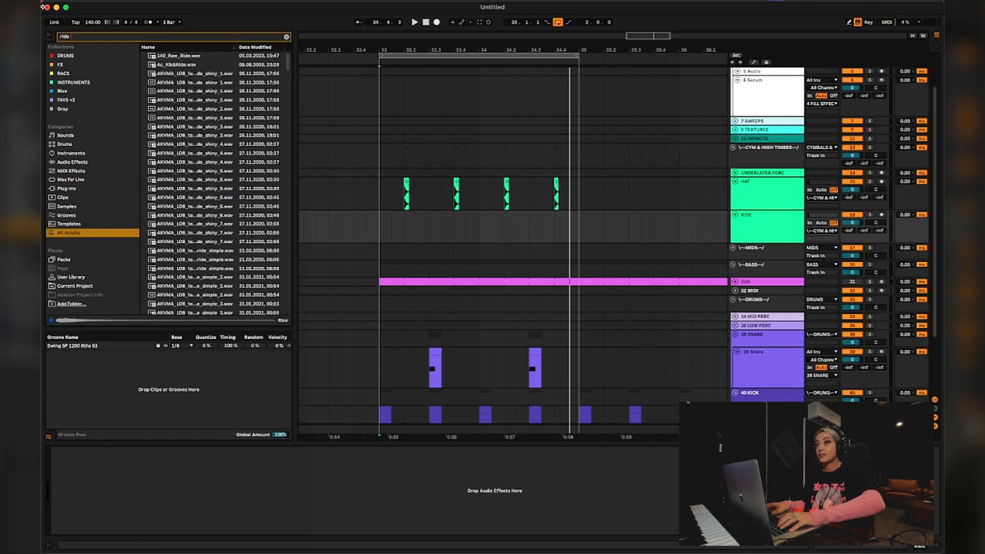
pyautogui.write(' loop')
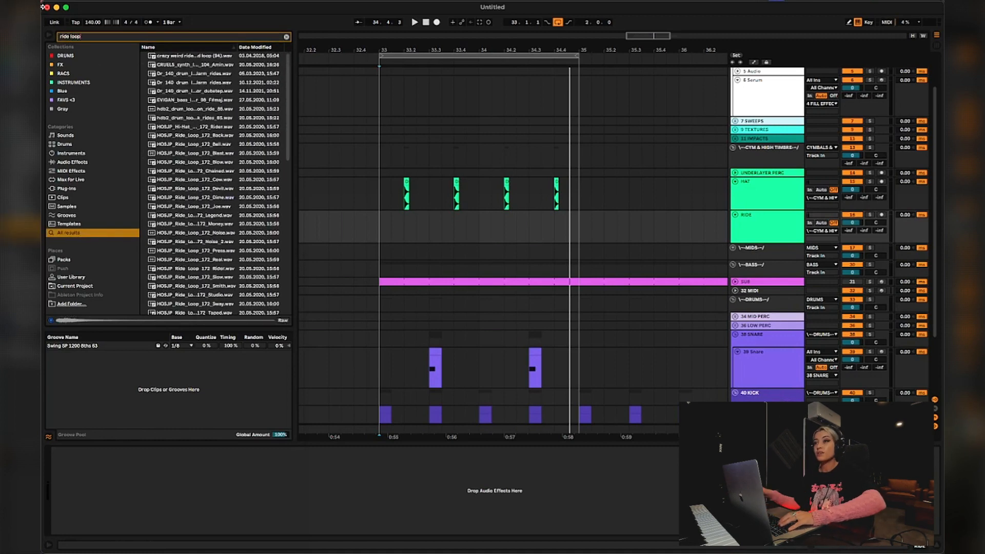
pyautogui.click(206, 190)
pyautogui.click(202, 207)
pyautogui.click(192, 92)
pyautogui.click(189, 74)
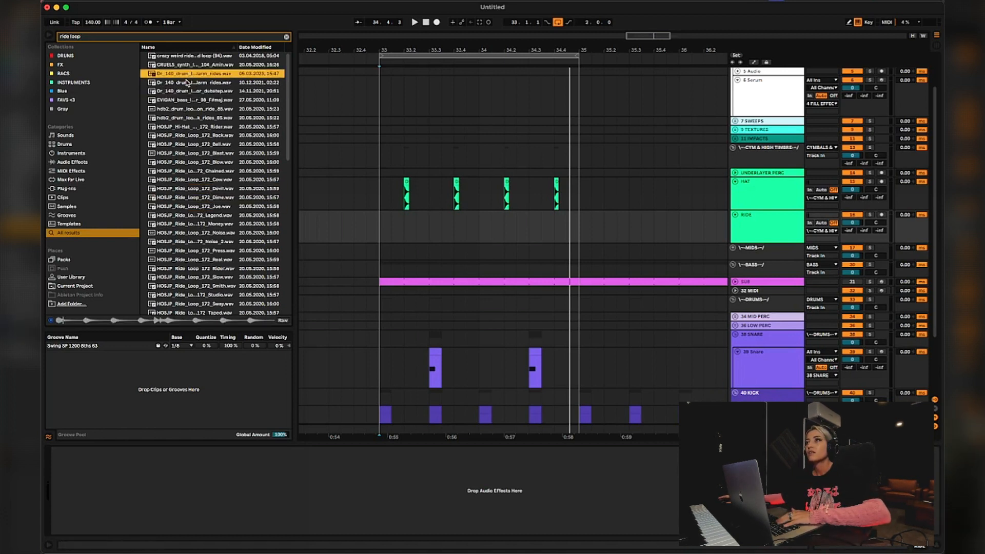
# - Try Dr_140_drum_loop_alarm_rides on the RIDE track at 33.1.1 with the drums, and delete the clip
pyautogui.moveTo(186, 75); pyautogui.dragTo(377, 226)
pyautogui.press('space')
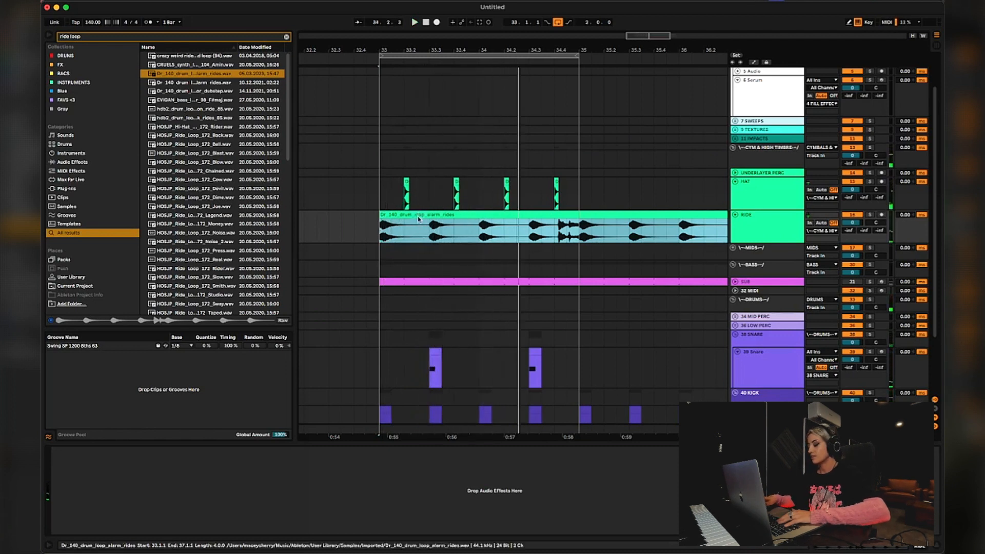
pyautogui.press('Delete')
# - Change the sample search to ride and audition several AKVMA shiny ride samples from the results
pyautogui.click(108, 36)
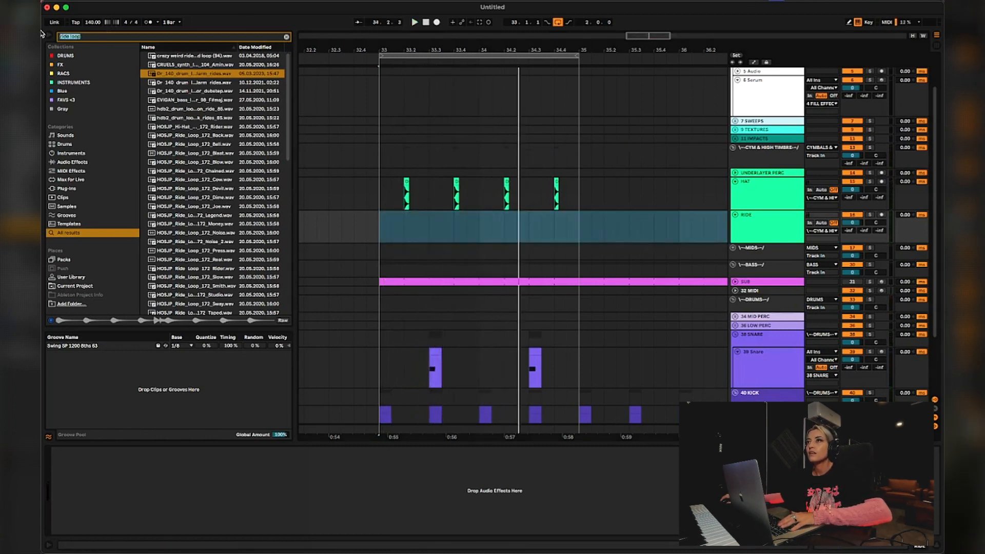
pyautogui.write('ride')
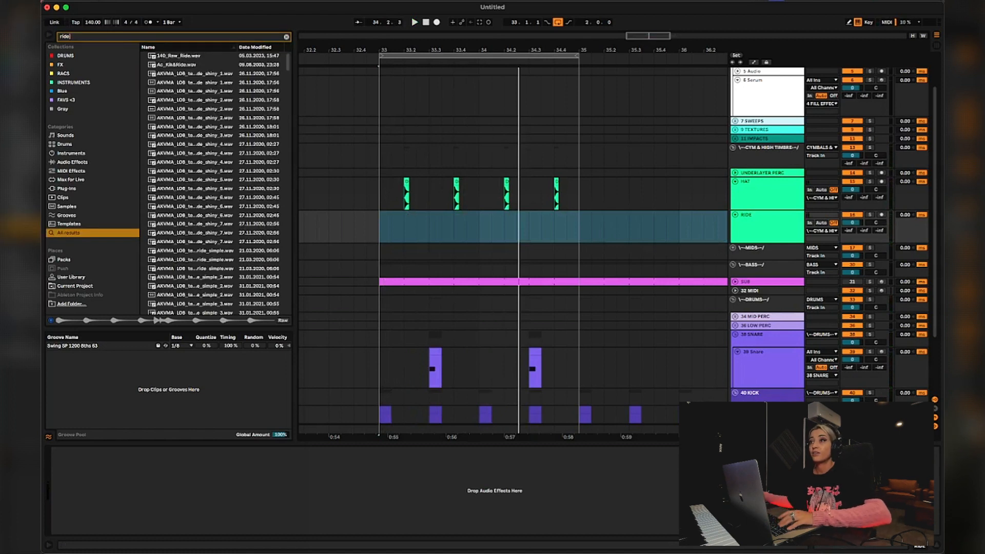
pyautogui.click(231, 261)
pyautogui.click(195, 190)
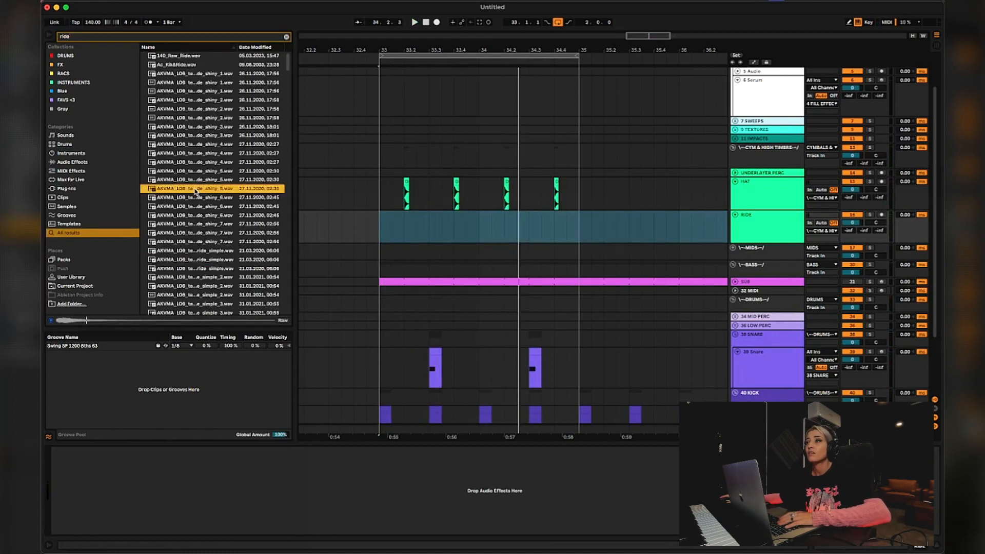
pyautogui.click(194, 144)
pyautogui.click(194, 108)
pyautogui.click(196, 91)
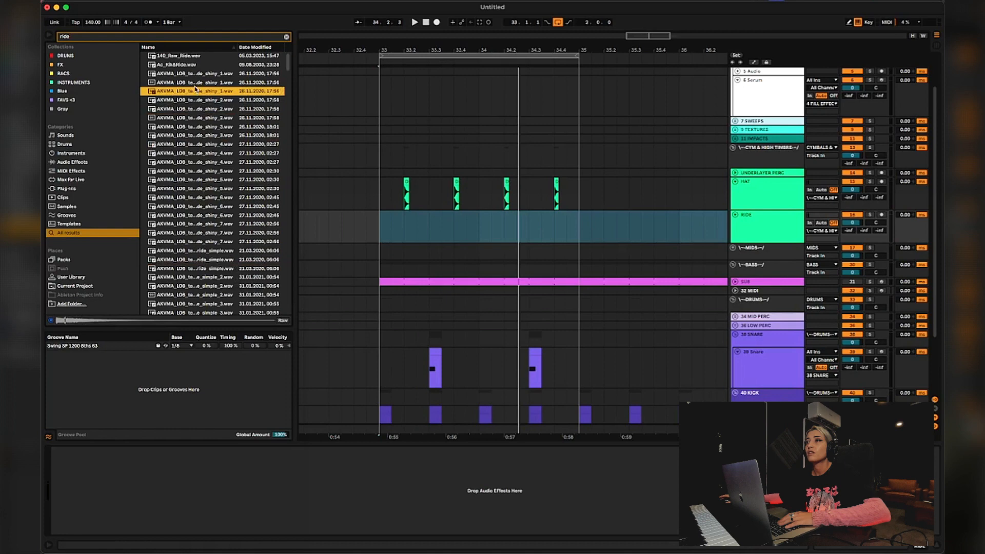
pyautogui.click(202, 170)
pyautogui.click(207, 206)
pyautogui.click(209, 197)
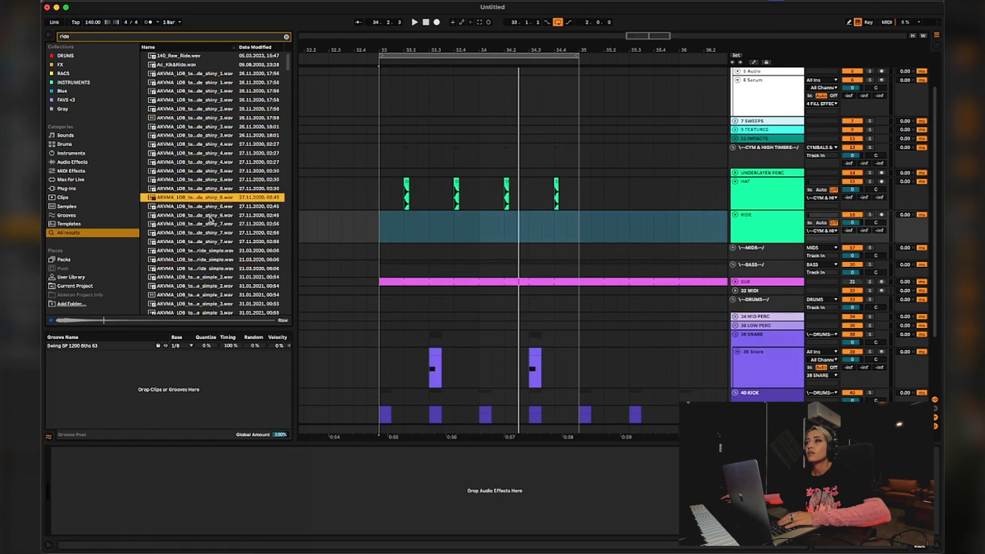
# - Look further through the ride results and audition one of the HOSJP Ride Loop 174 samples
pyautogui.scroll(-10, 211, 218)
pyautogui.scroll(-10, 212, 221)
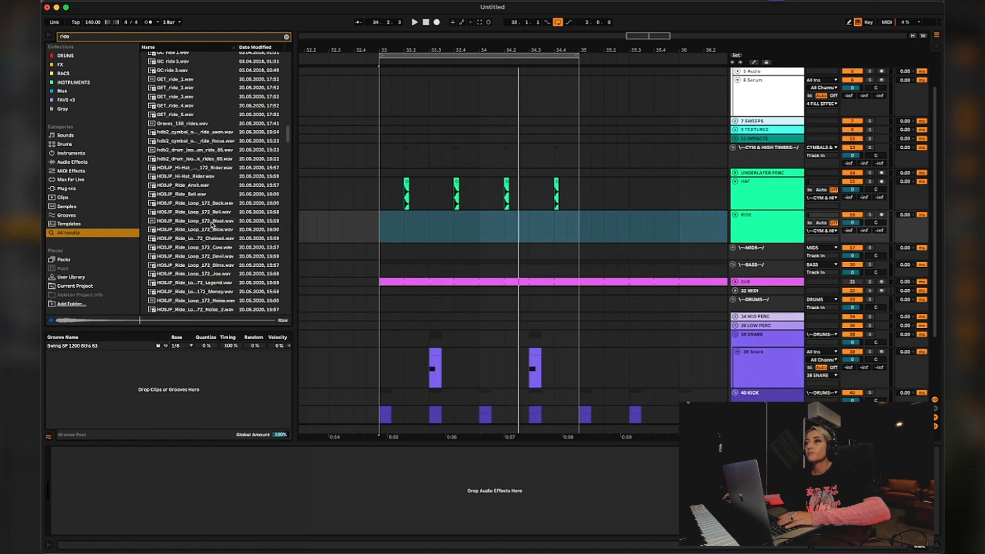
pyautogui.click(186, 113)
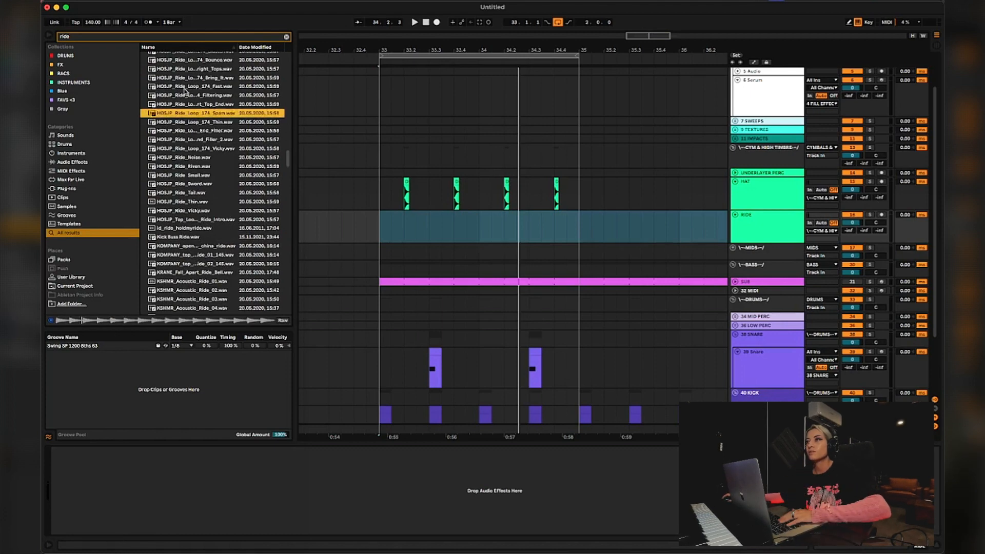
pyautogui.scroll(2, 185, 91)
pyautogui.scroll(-8, 187, 93)
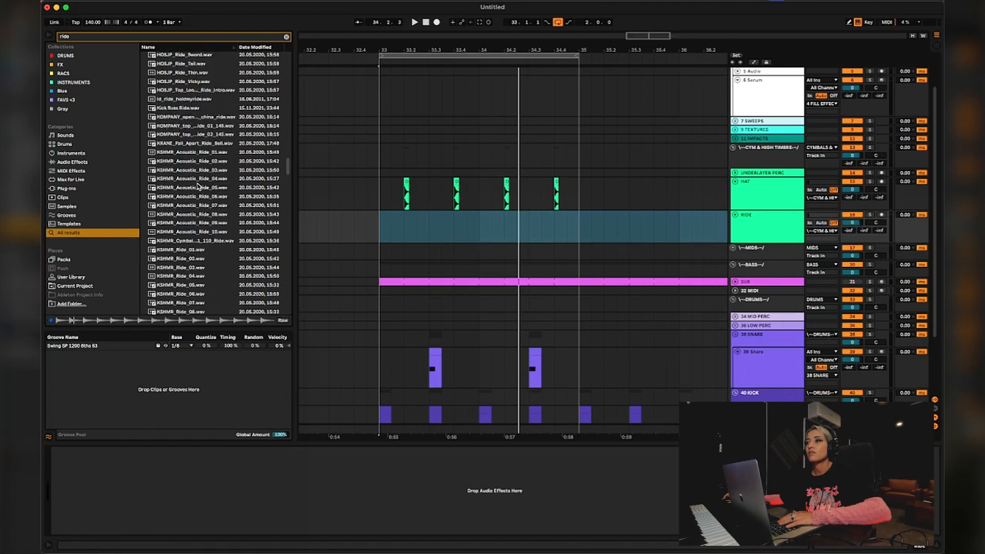
# - Audition a range of the KSHMR_Ride samples in the ride results
pyautogui.scroll(-8, 197, 185)
pyautogui.click(166, 111)
pyautogui.click(170, 141)
pyautogui.click(175, 72)
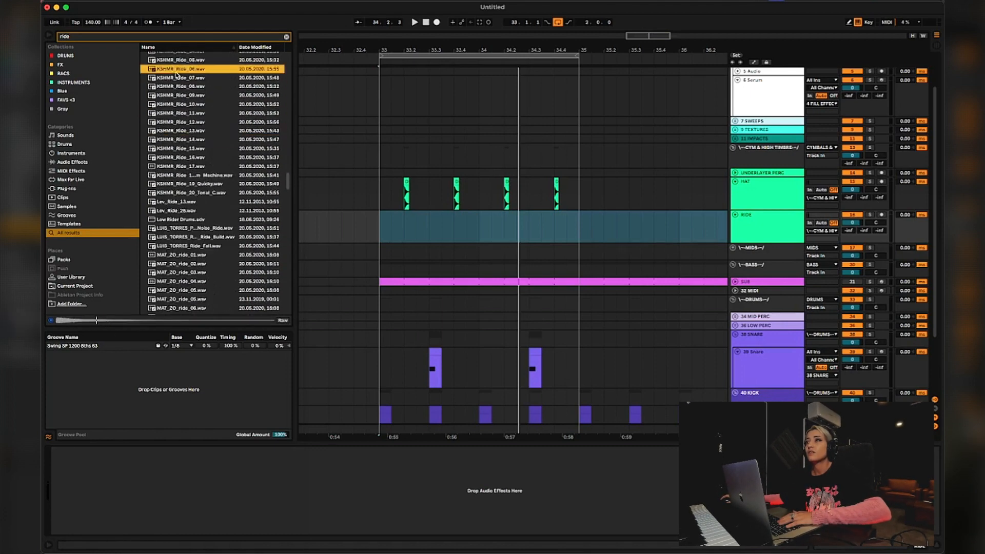
pyautogui.scroll(2, 177, 75)
pyautogui.click(177, 75)
pyautogui.click(179, 85)
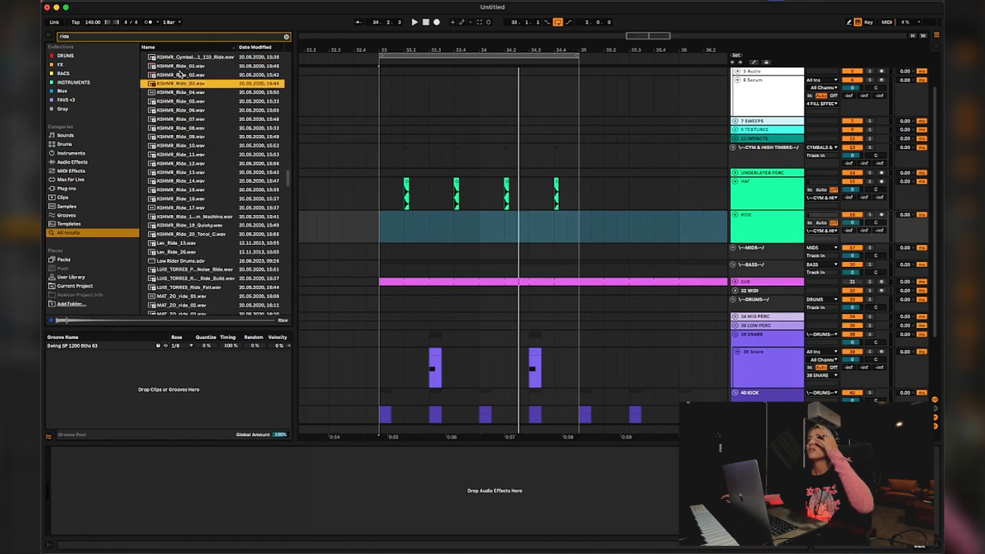
pyautogui.click(180, 67)
pyautogui.click(188, 126)
pyautogui.click(188, 183)
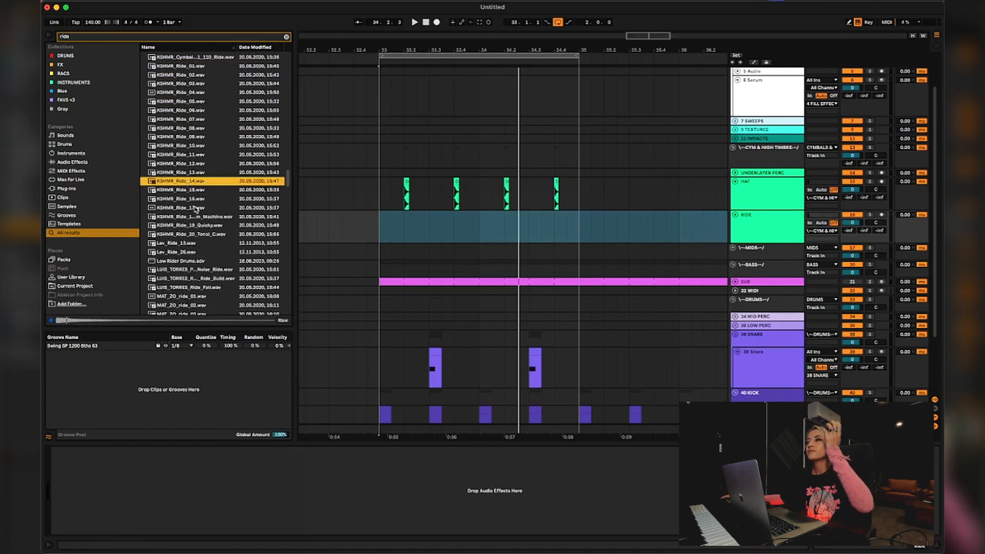
# - Audition the MAT_ZO, NM_RIDE and OLIVER samples among the ride results
pyautogui.scroll(-4, 189, 184)
pyautogui.click(190, 232)
pyautogui.scroll(-5, 185, 231)
pyautogui.click(170, 155)
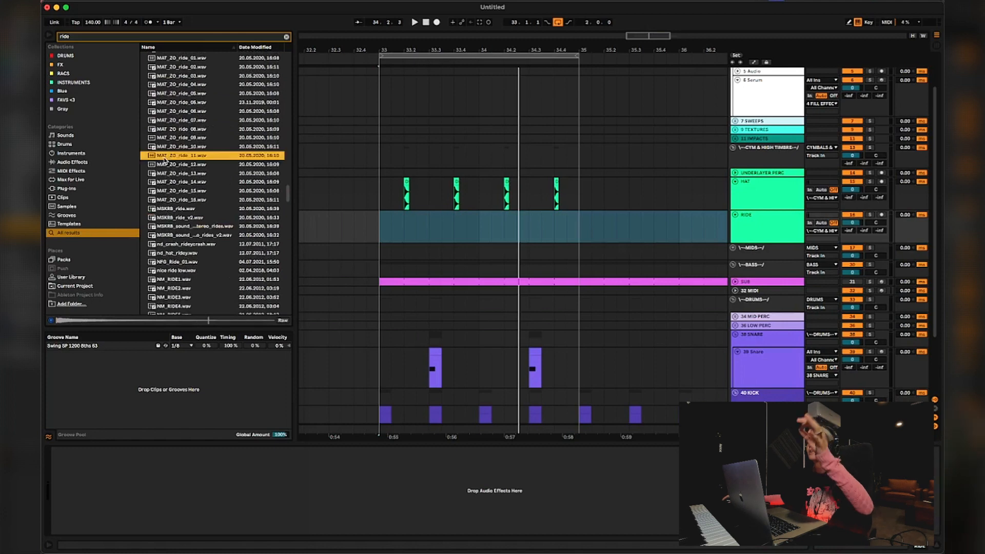
pyautogui.click(169, 174)
pyautogui.click(186, 288)
pyautogui.scroll(-2, 185, 291)
pyautogui.click(186, 284)
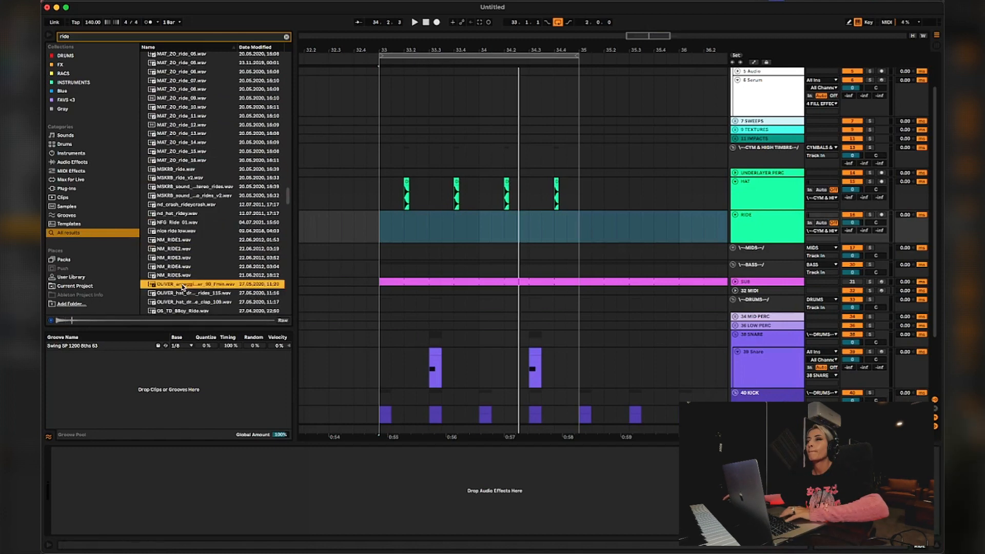
pyautogui.click(180, 249)
# - Audition the drum-machine rides through Ride Abacus.aif and tag Ride Abacus.aif with a collection colour
pyautogui.scroll(-10, 180, 282)
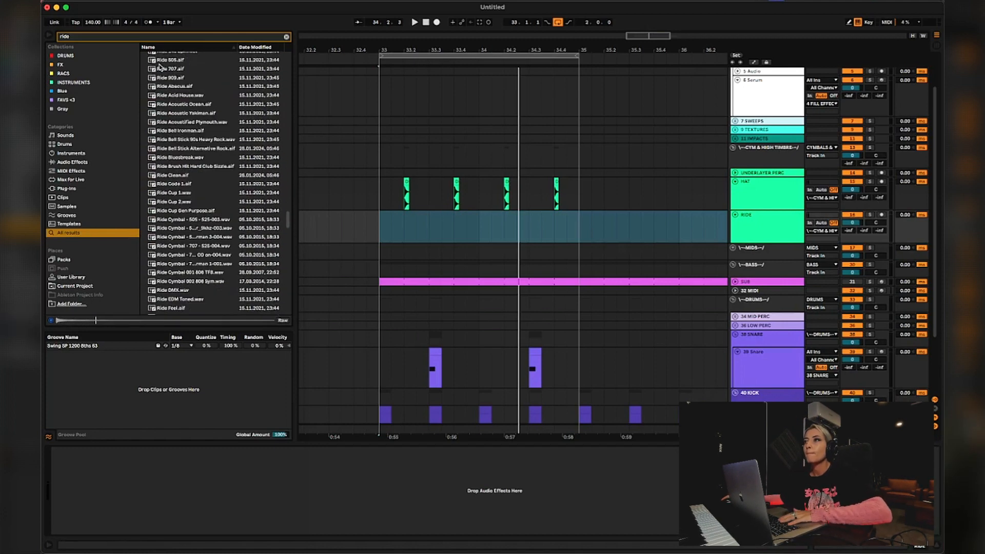
pyautogui.click(160, 60)
pyautogui.click(163, 68)
pyautogui.click(166, 77)
pyautogui.click(167, 86)
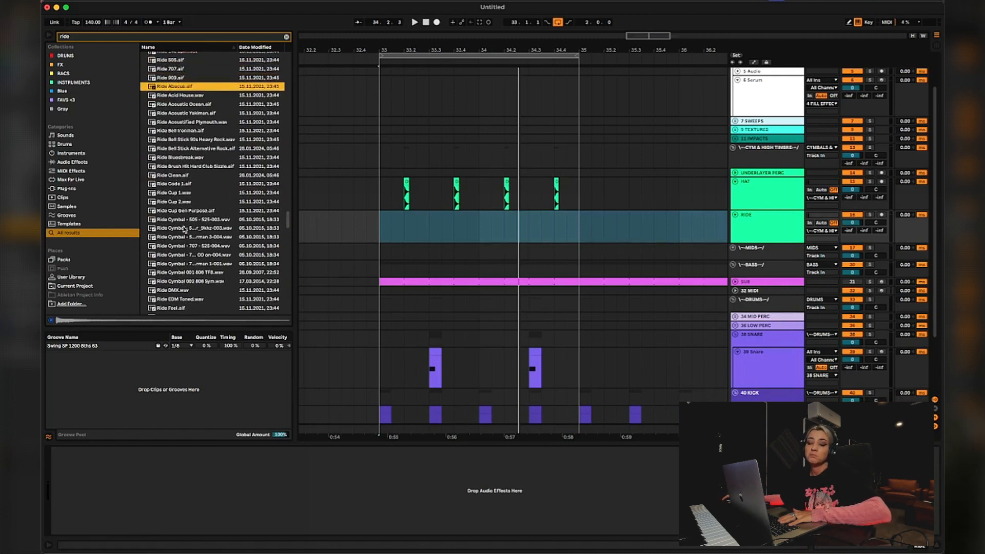
pyautogui.rightClick(176, 88)
pyautogui.click(176, 89)
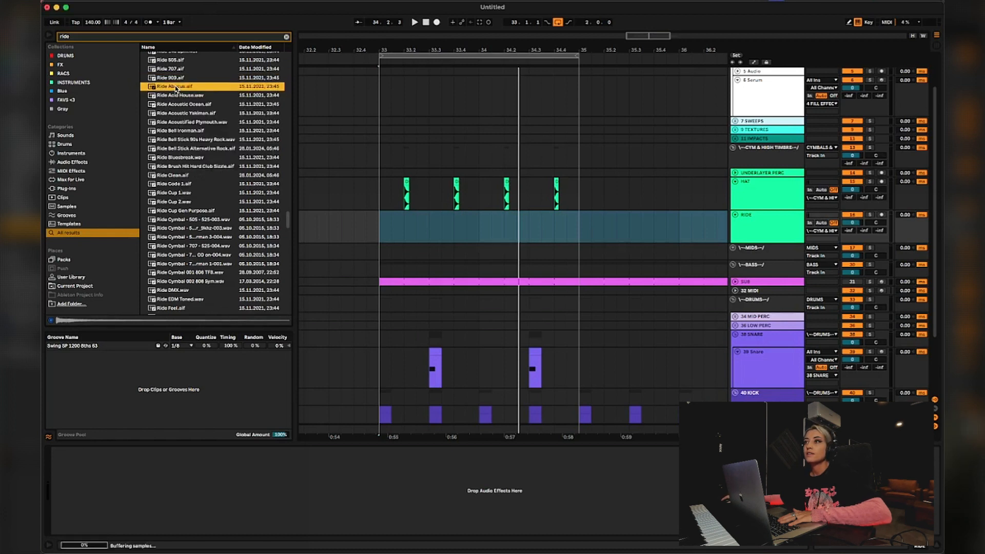
pyautogui.rightClick(176, 88)
pyautogui.click(215, 183)
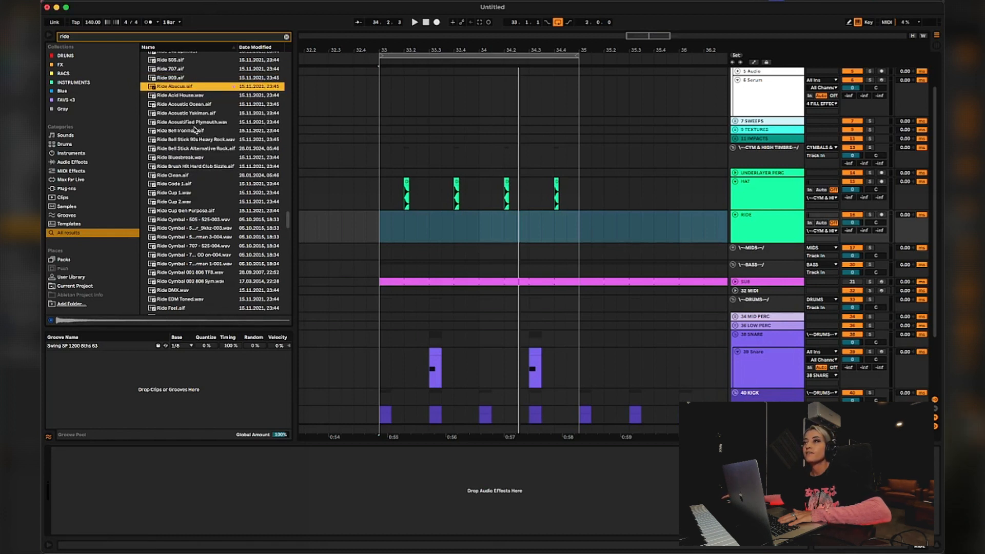
# - Compare the Bell Ironman, Acoustic Yakiman and Acid House rides with Ride Abacus.aif, and adjust its collection tag
pyautogui.click(193, 130)
pyautogui.click(193, 113)
pyautogui.click(197, 138)
pyautogui.click(193, 96)
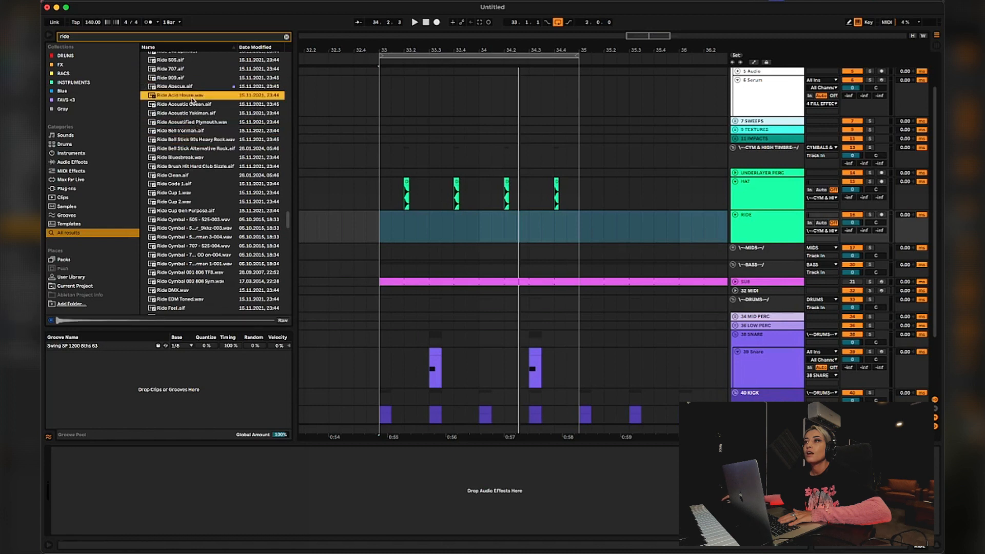
pyautogui.click(188, 87)
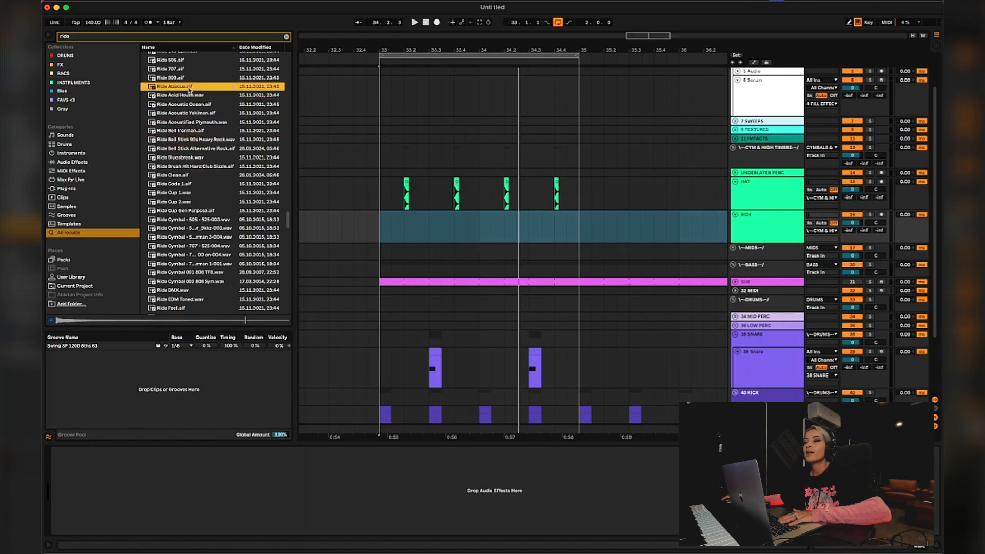
pyautogui.rightClick(190, 91)
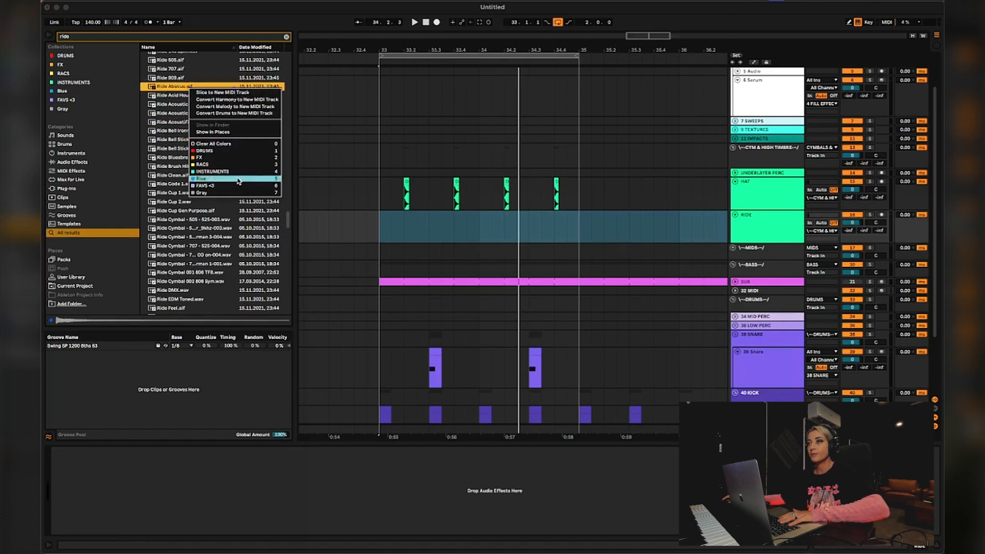
pyautogui.click(212, 193)
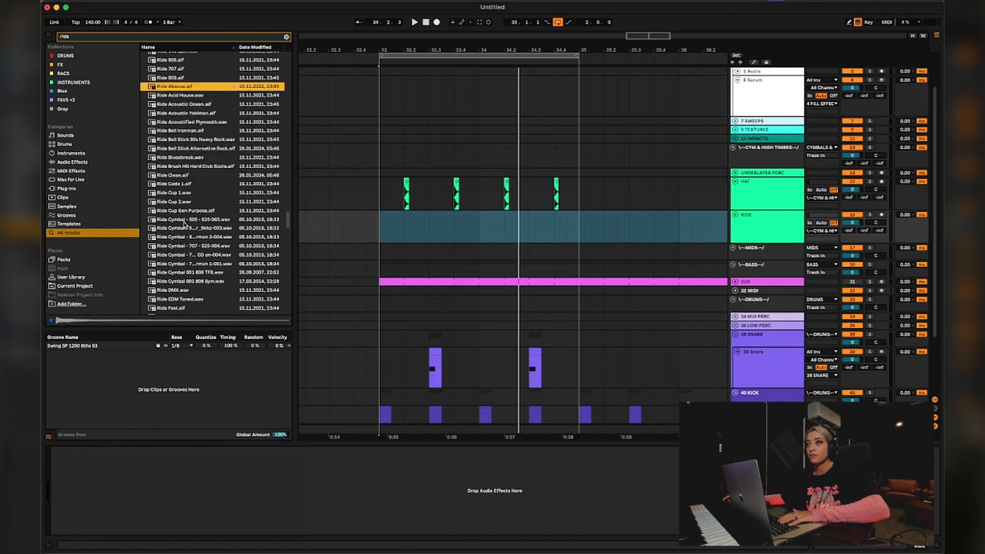
# - Audition the Ride Cymbal samples, place Ride Cymbal 002 808 Sym.wav on the RIDE track at 33.1.1 and play it with the drums
pyautogui.click(187, 221)
pyautogui.click(186, 246)
pyautogui.click(180, 282)
pyautogui.scroll(-1, 180, 288)
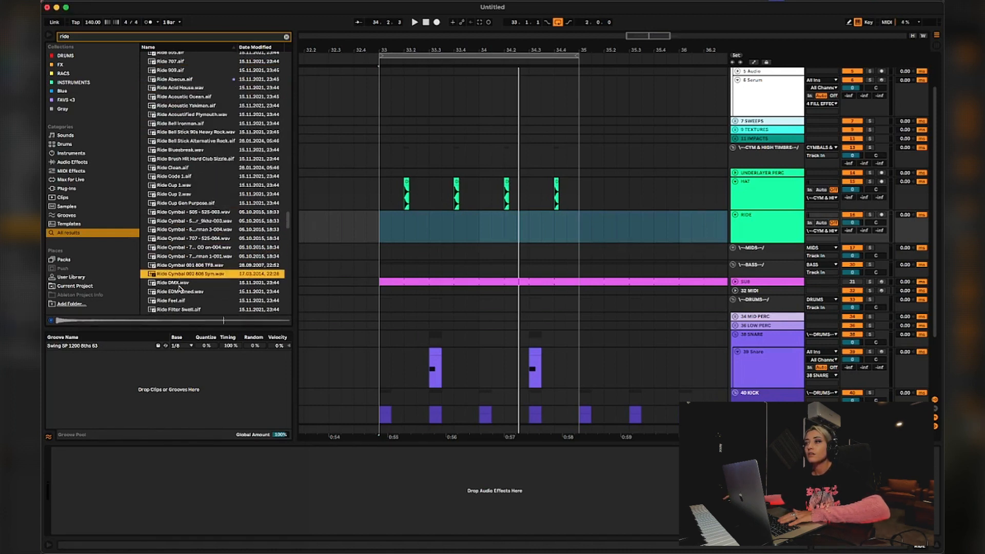
pyautogui.moveTo(185, 276); pyautogui.dragTo(385, 238)
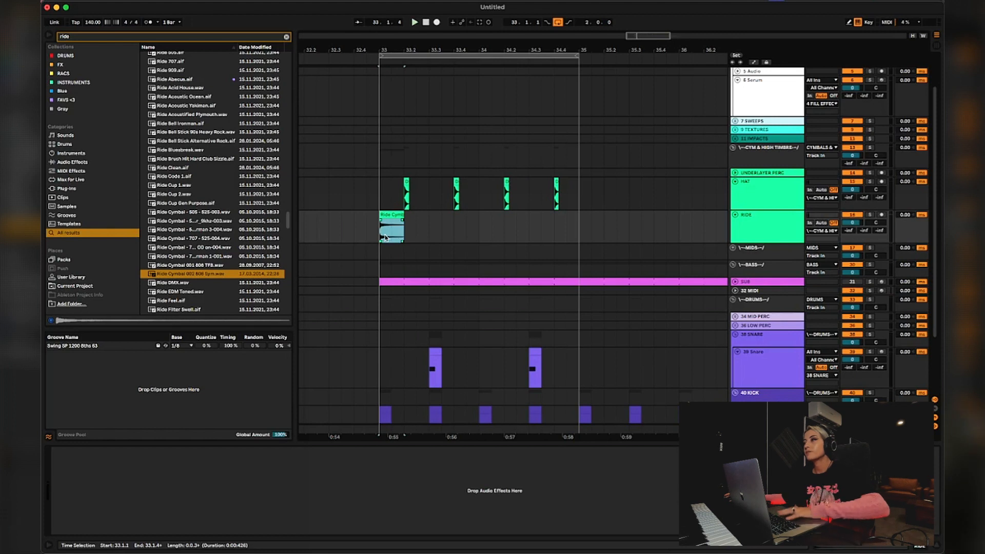
pyautogui.press('space')
pyautogui.press('space')
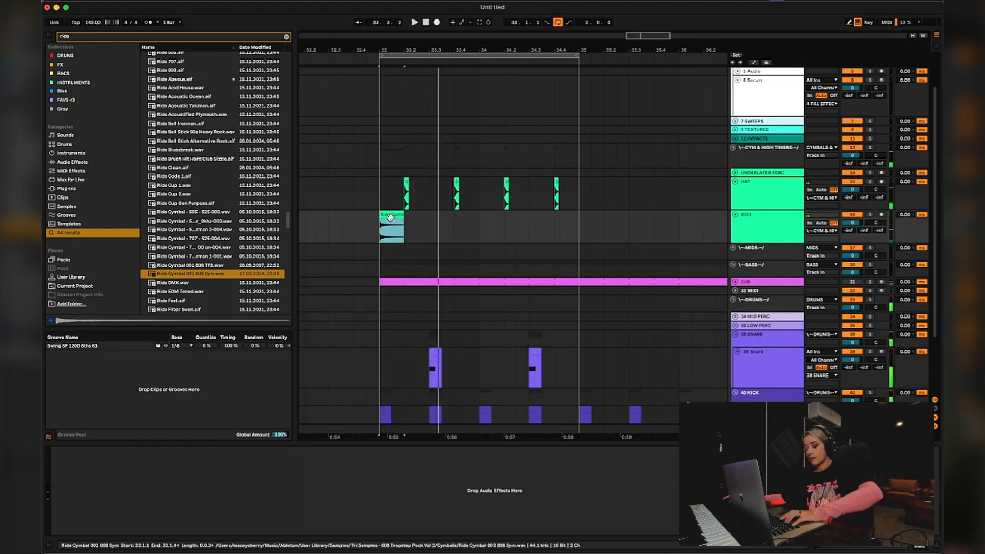
# - Paste a second ride cymbal clip on the RIDE track, move it to 33.2 and play the pattern
pyautogui.moveTo(660, 39); pyautogui.dragTo(643, 38)
pyautogui.click(438, 230)
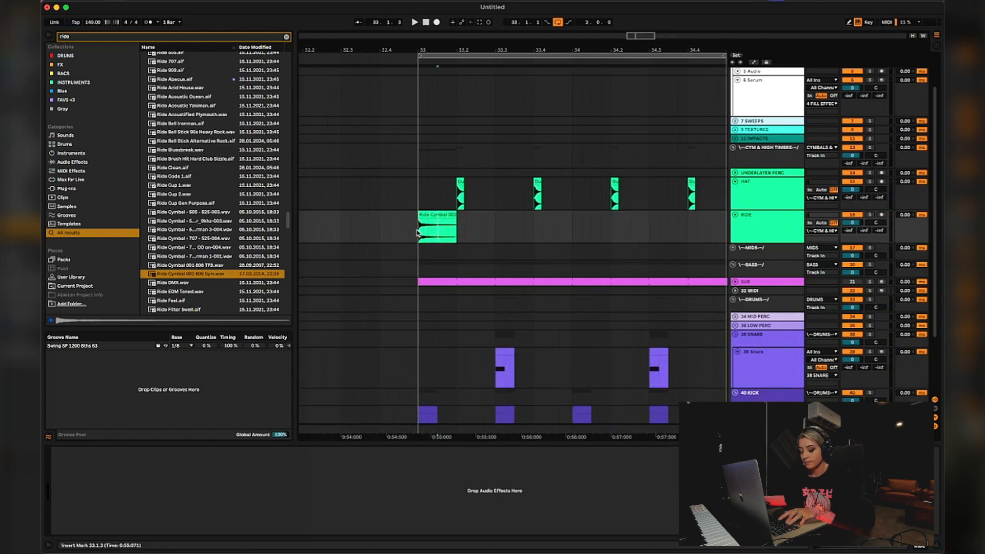
pyautogui.hotkey('ctrl', 'v')
pyautogui.click(418, 231)
pyautogui.press('space')
pyautogui.press('space')
pyautogui.moveTo(450, 220)
pyautogui.mouseDown()
pyautogui.moveTo(469, 222)
pyautogui.moveTo(435, 215)
pyautogui.moveTo(459, 217)
pyautogui.mouseUp()
pyautogui.click(413, 232)
pyautogui.press('space')
pyautogui.press('space')
pyautogui.press('space')
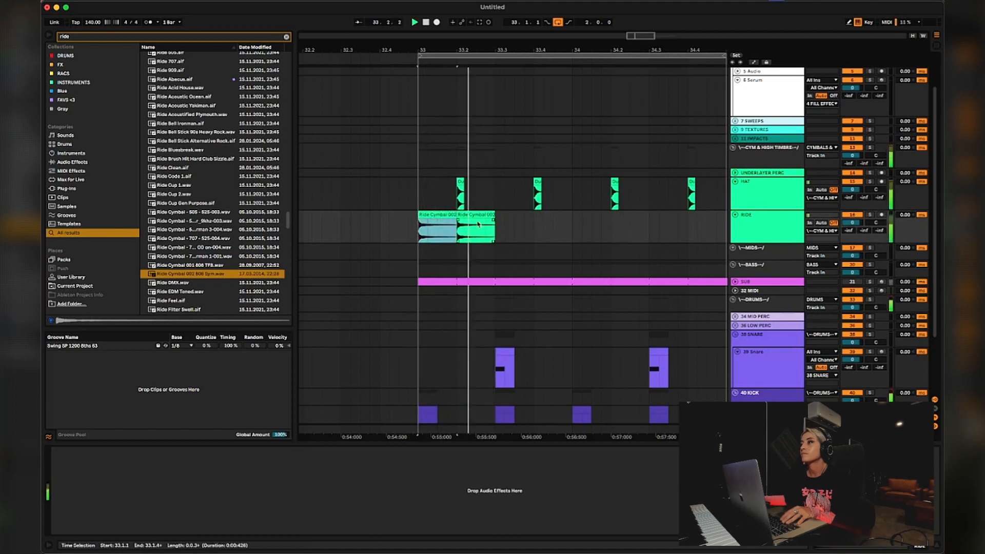
# - Duplicate the ride cymbal clip on every following beat through 34.2
pyautogui.click(480, 216)
pyautogui.press('space')
pyautogui.press('super+d')
pyautogui.press('super+d')
pyautogui.press('super+d')
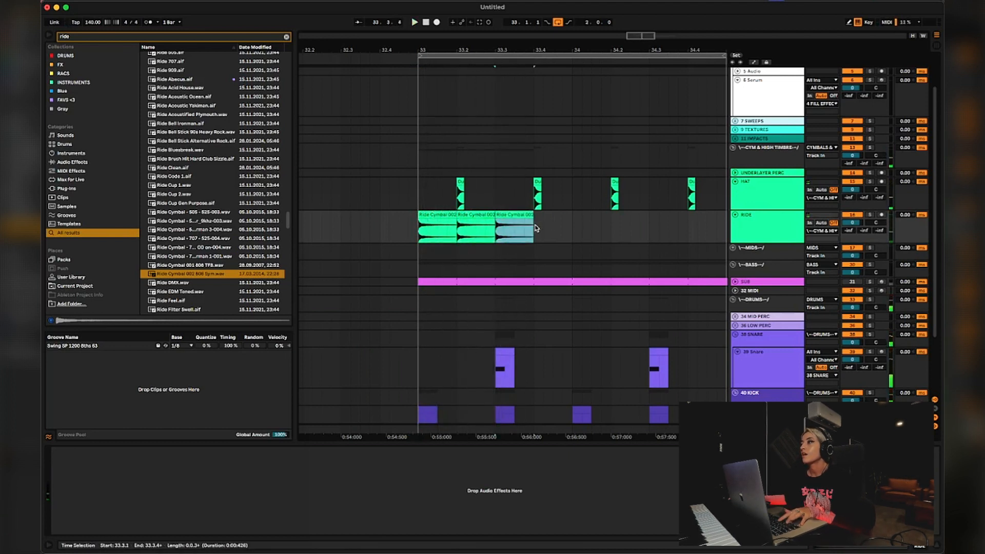
pyautogui.press('super+d')
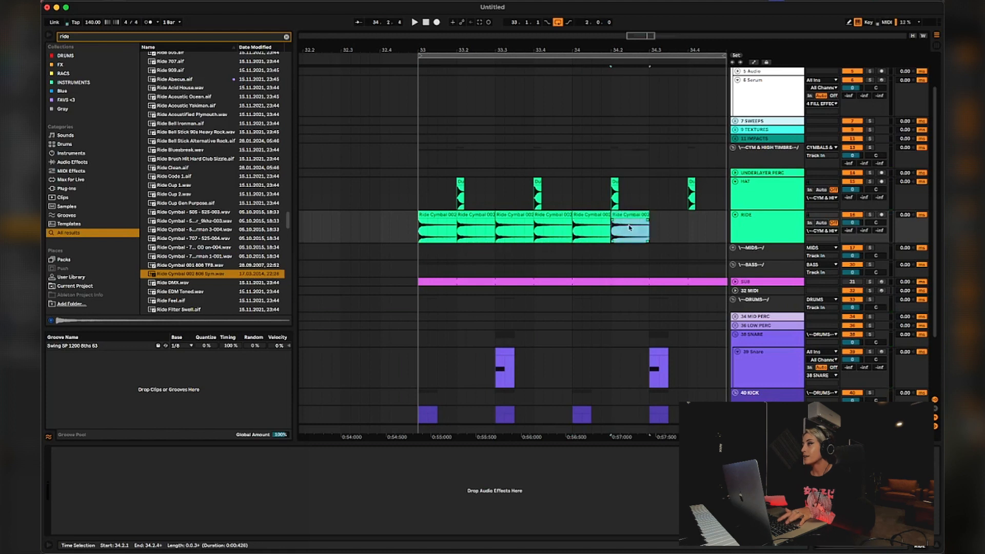
pyautogui.press('Delete')
pyautogui.click(613, 222)
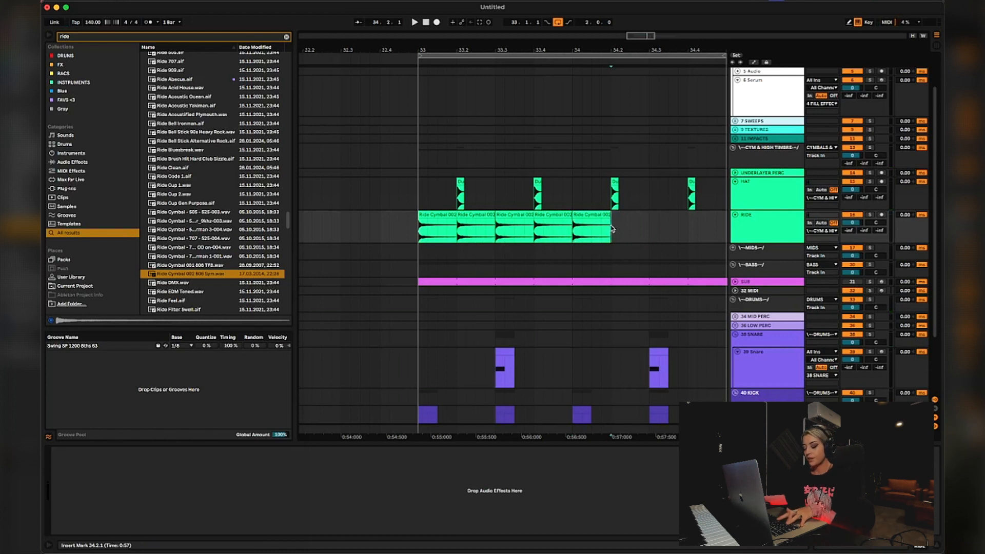
pyautogui.press('super+z')
# - Play the pattern and add ride cymbal clips at 34.3 and 34.4 to fill the two-bar loop
pyautogui.moveTo(633, 39); pyautogui.dragTo(634, 25)
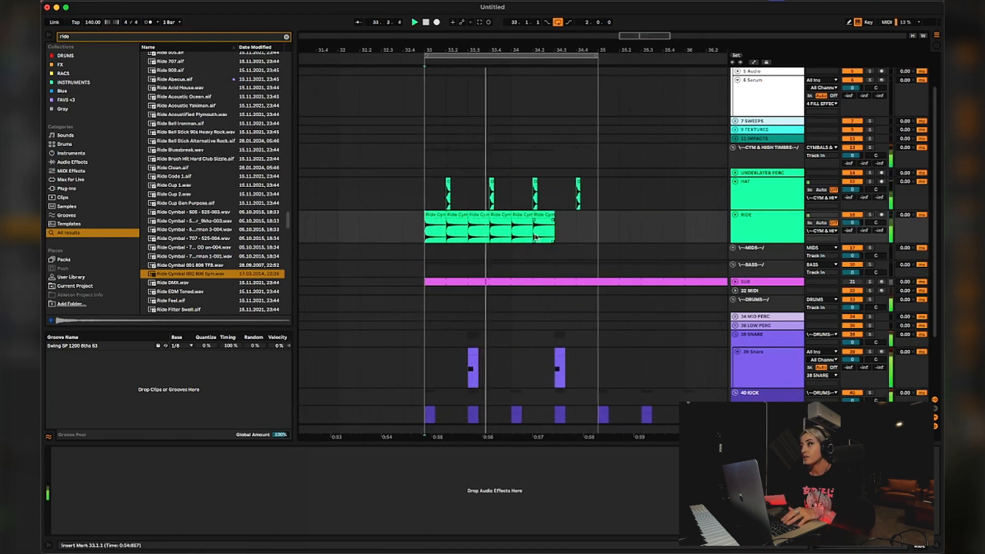
pyautogui.press('space')
pyautogui.click(555, 231)
pyautogui.press('super+v')
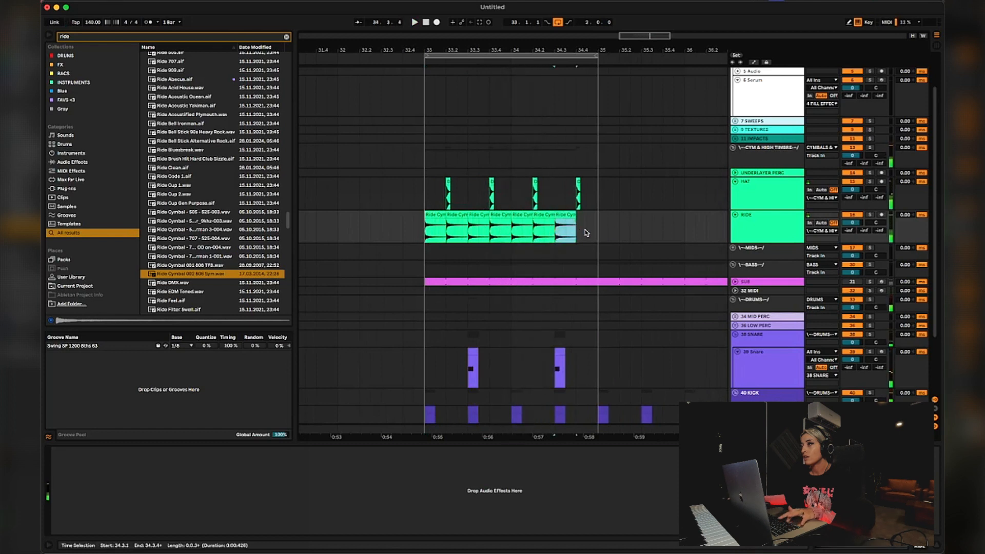
pyautogui.moveTo(578, 232); pyautogui.dragTo(598, 232)
# - Search the browser for eq and add EQ Eight to the RIDE track
pyautogui.click(750, 232)
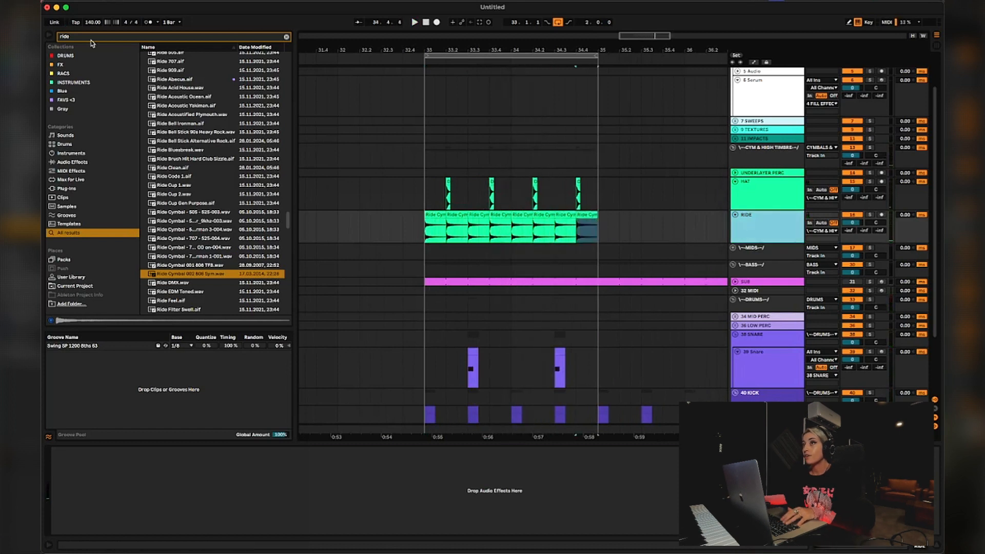
pyautogui.write('eq')
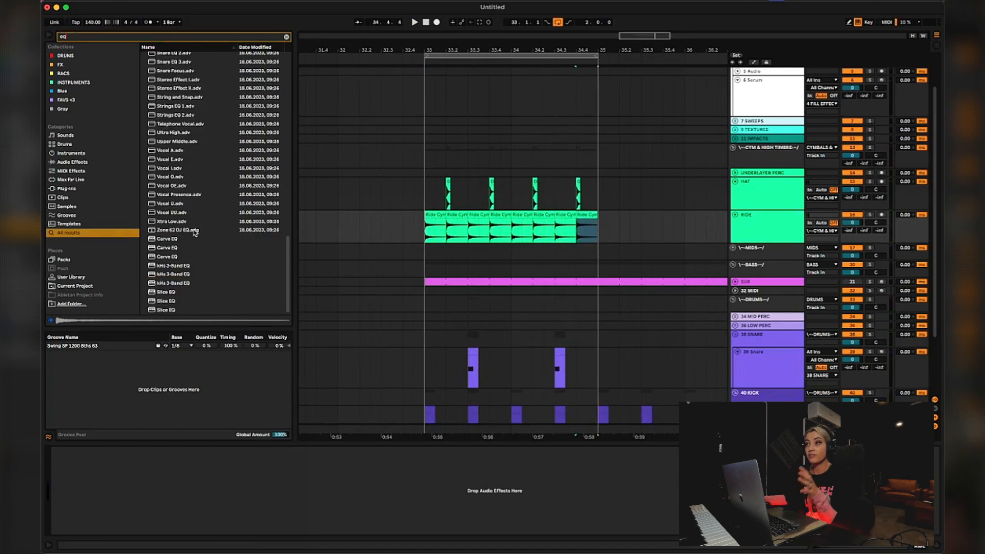
pyautogui.click(212, 66)
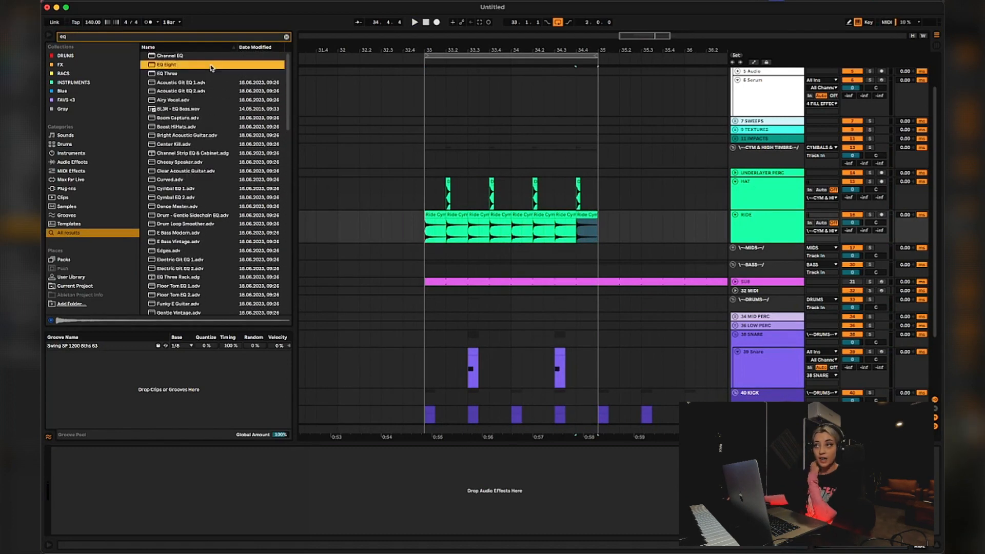
pyautogui.moveTo(259, 501); pyautogui.dragTo(261, 506)
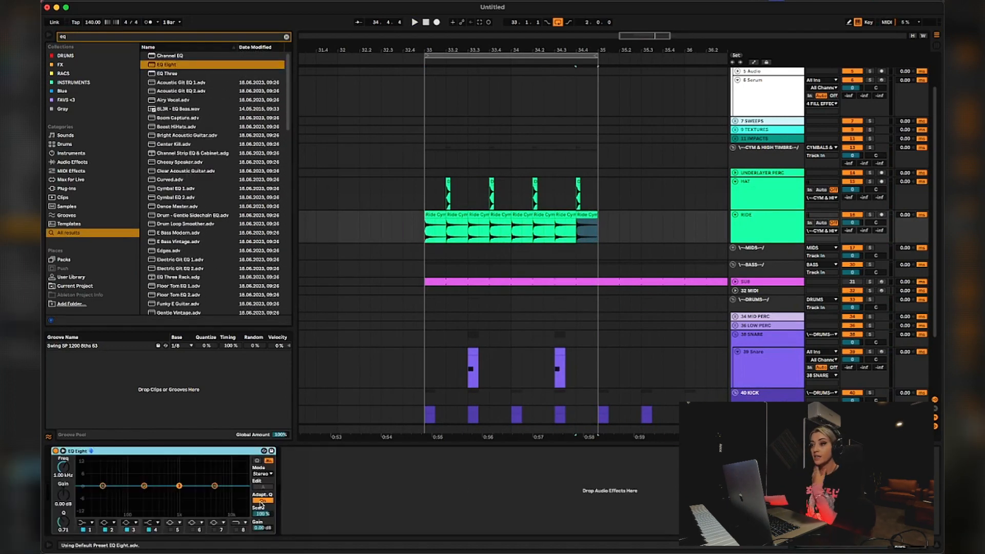
# - Set band 1 of the RIDE track's EQ Eight to a low cut at about 2.90 kHz while playing the loop
pyautogui.click(82, 529)
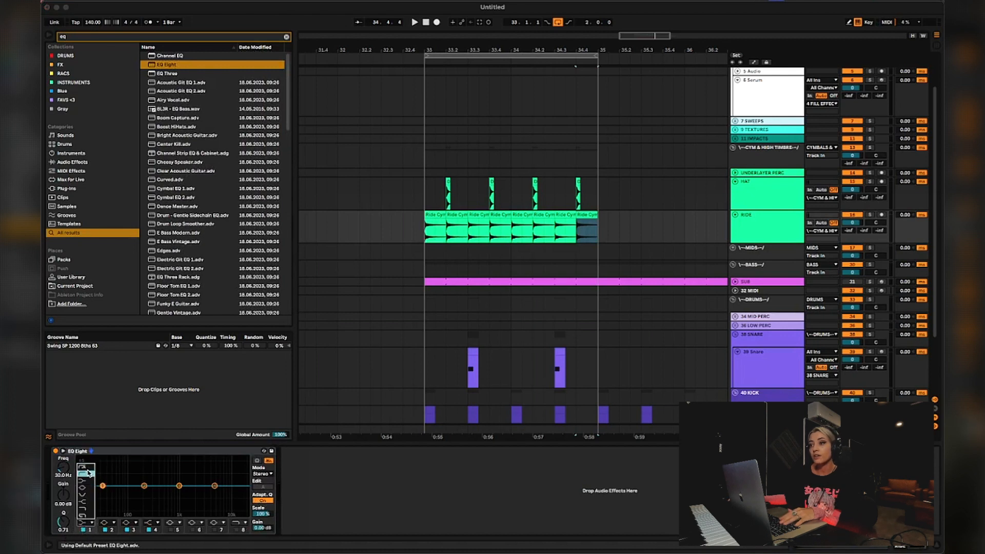
pyautogui.click(87, 473)
pyautogui.press('space')
pyautogui.moveTo(103, 493); pyautogui.dragTo(202, 500)
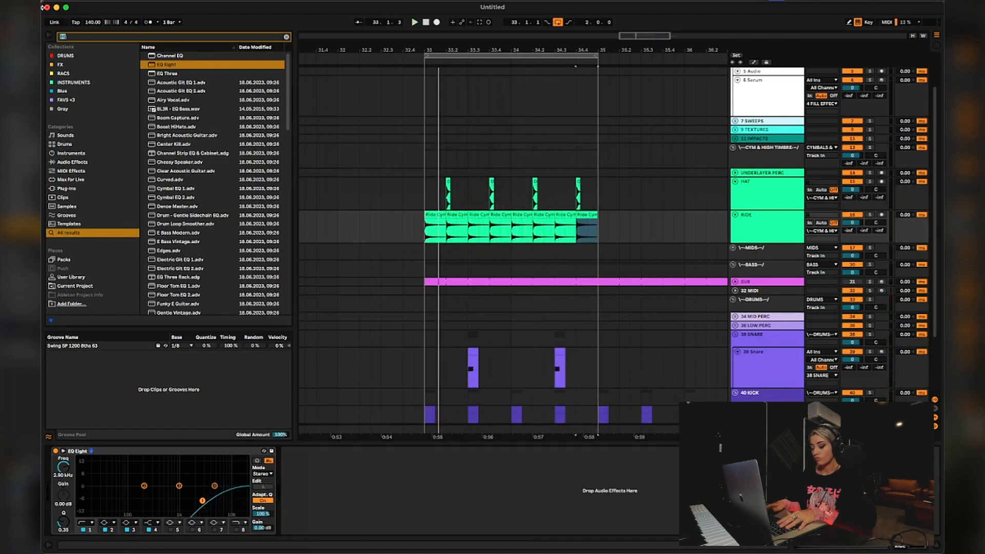
# - Add a Utility after the EQ on the RIDE track and lower its gain to about -10.6 dB during playback
pyautogui.write('uti')
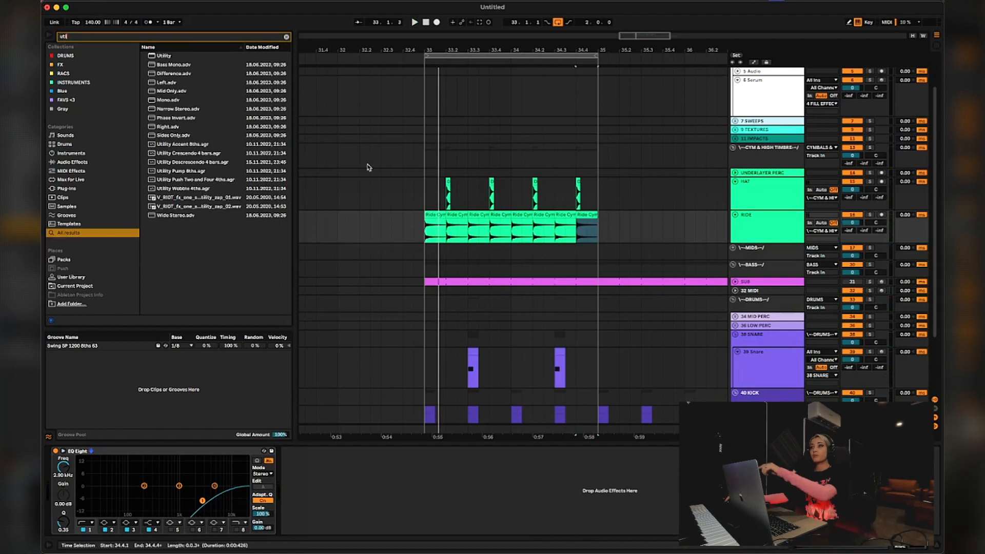
pyautogui.click(199, 59)
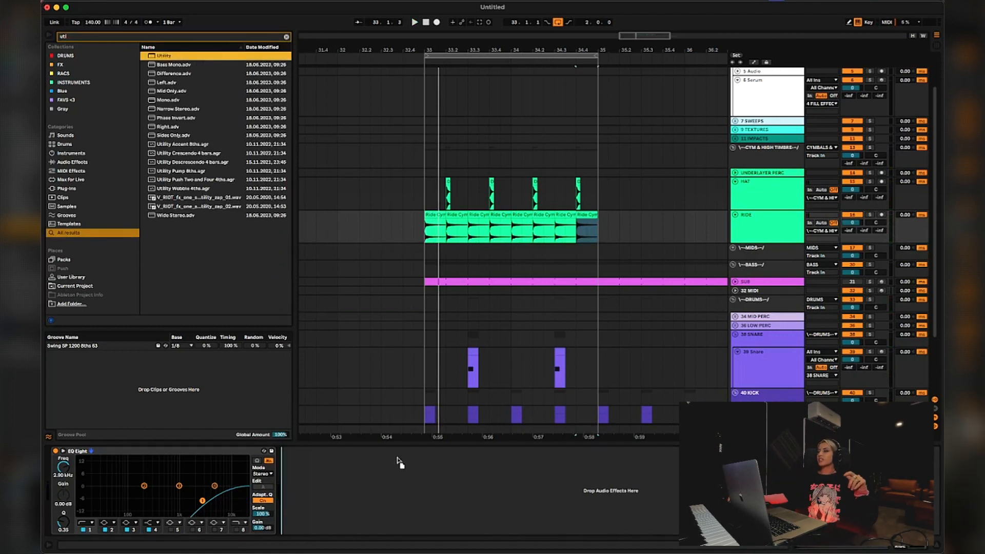
pyautogui.moveTo(389, 473); pyautogui.dragTo(389, 476)
pyautogui.moveTo(330, 488); pyautogui.dragTo(330, 493)
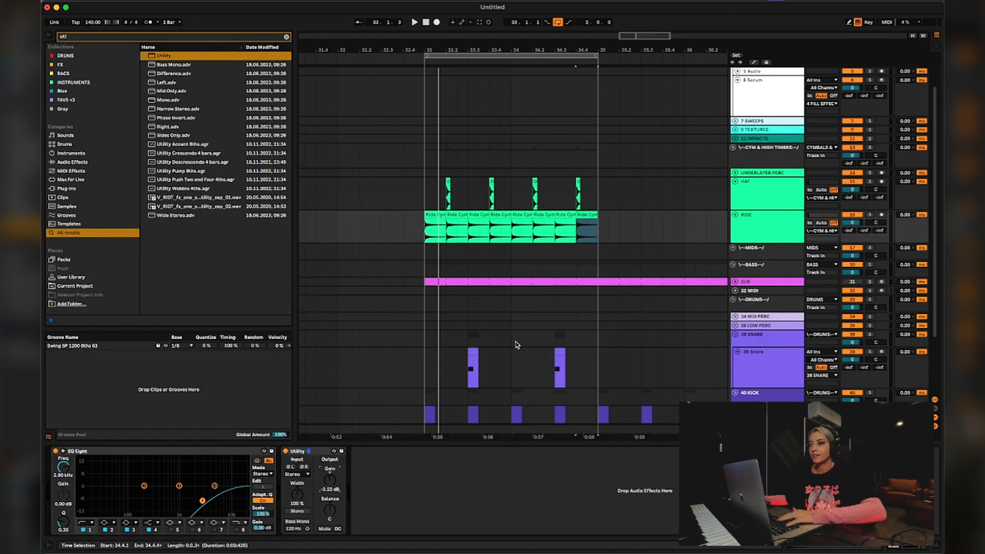
pyautogui.press('space')
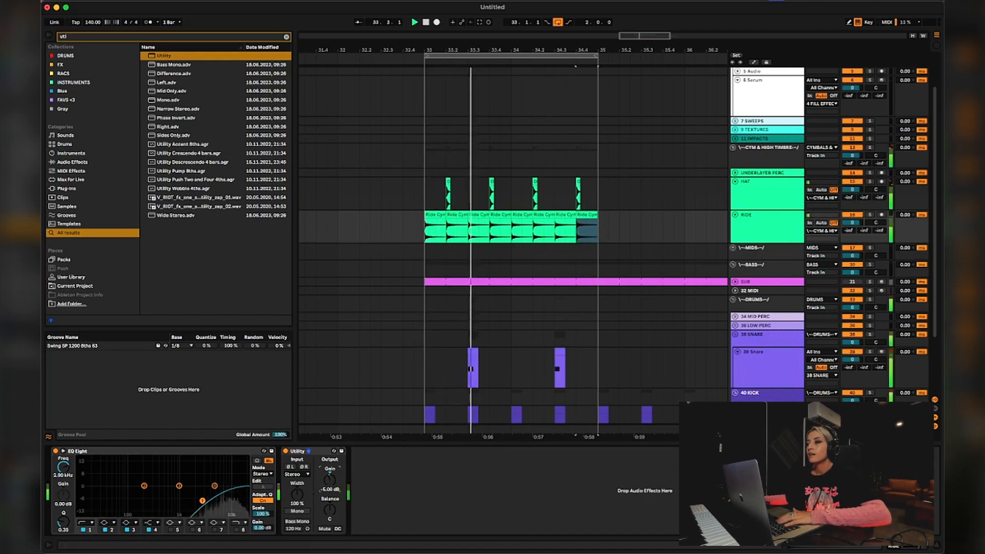
pyautogui.moveTo(329, 479); pyautogui.dragTo(329, 485)
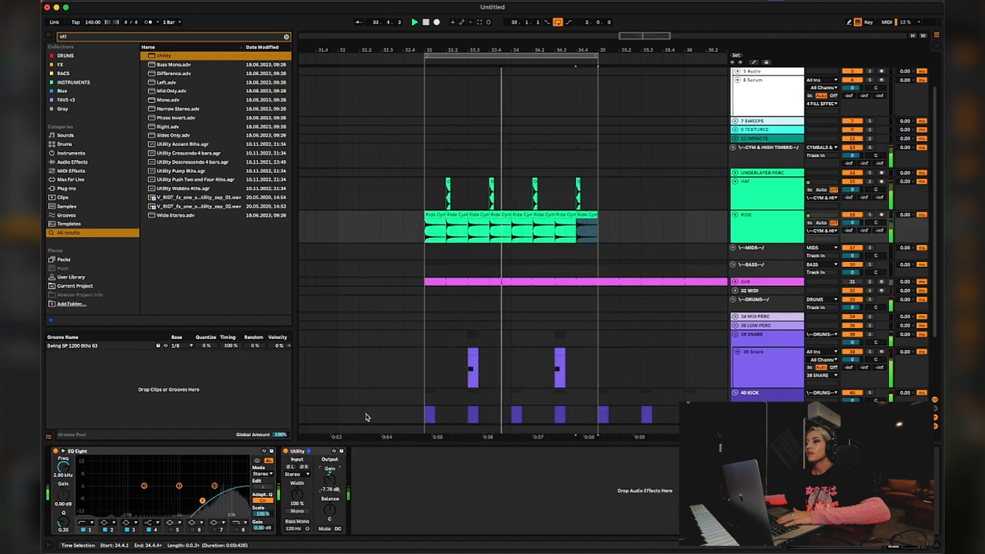
pyautogui.moveTo(334, 483); pyautogui.dragTo(333, 490)
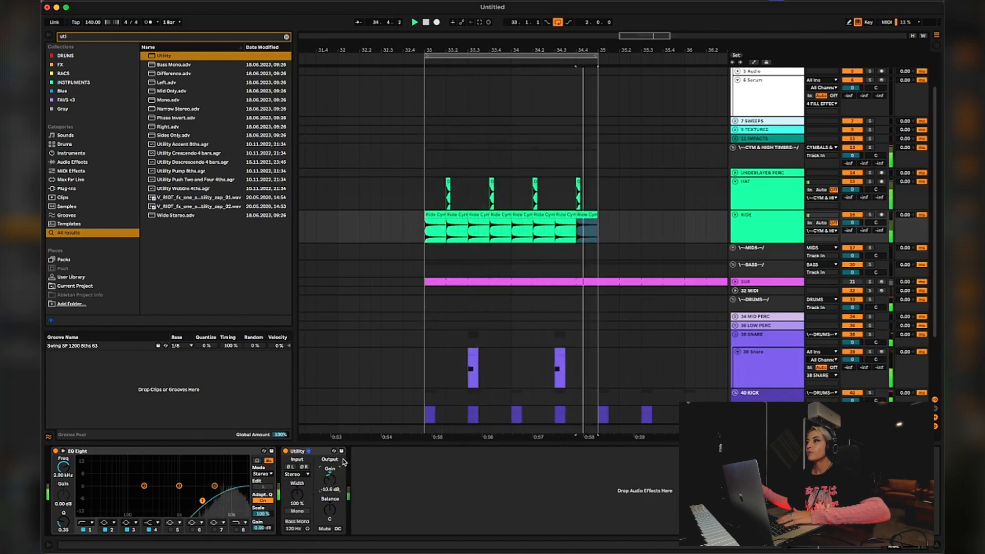
# - On the CLOSED HAT track's EQ Eight, switch band 1 to a gentler low cut and move it to 4.84 kHz while playing
pyautogui.click(763, 192)
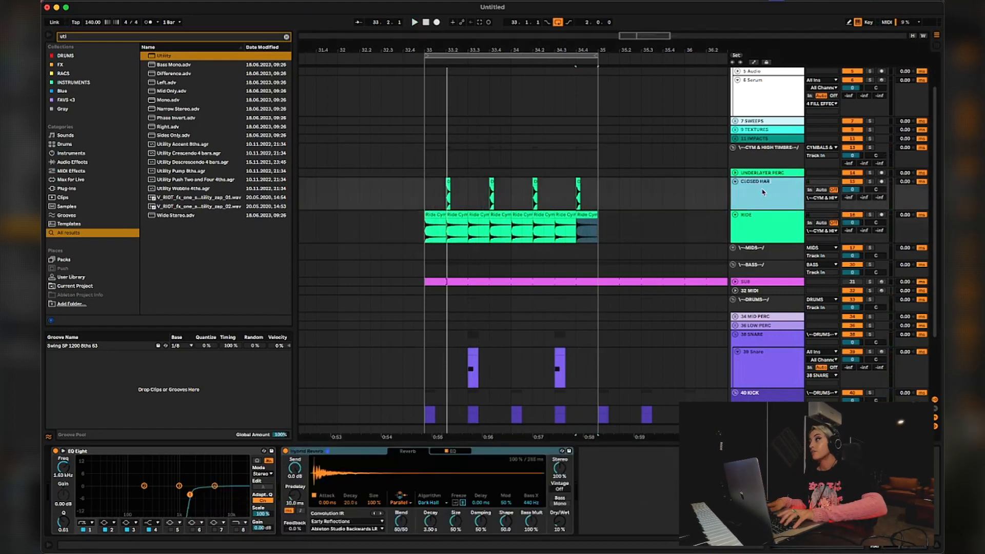
pyautogui.press('space')
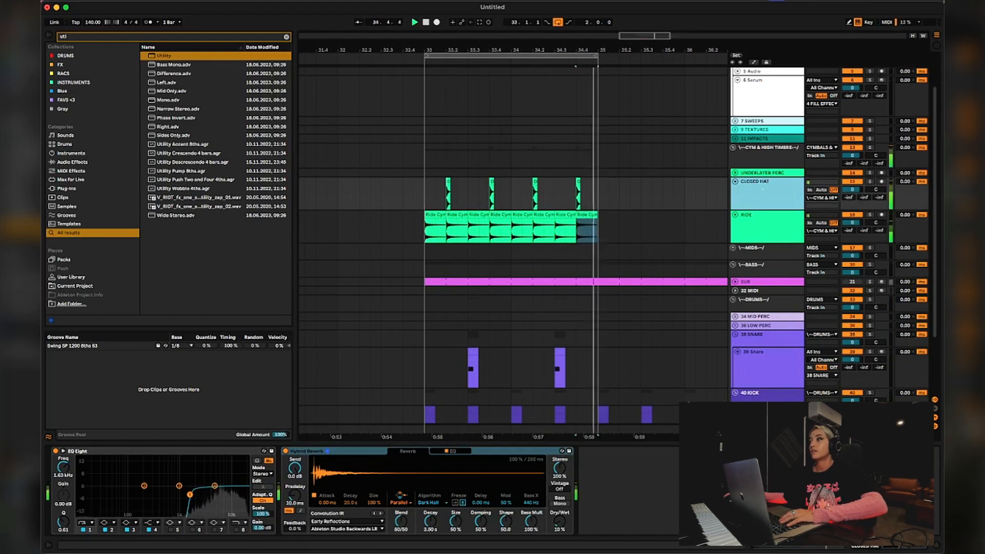
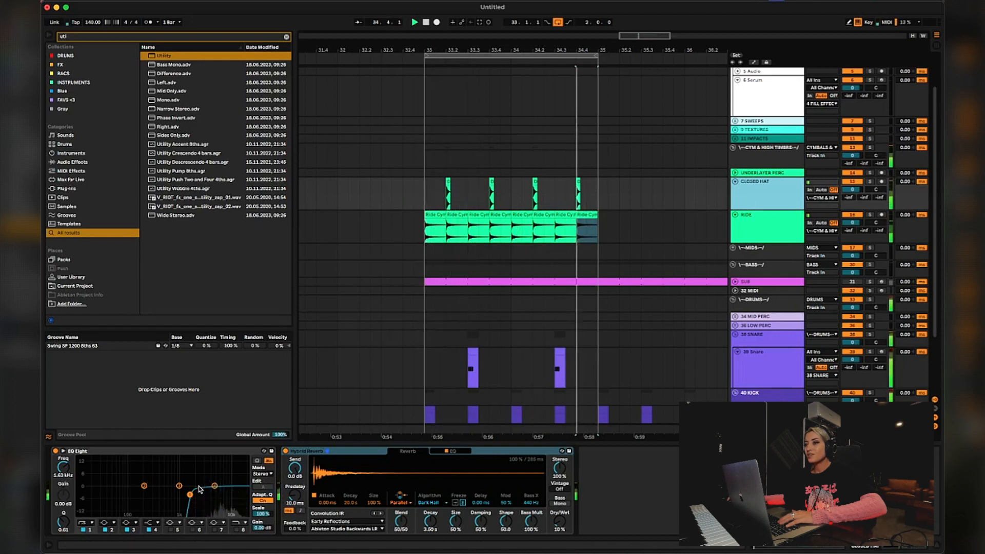
pyautogui.moveTo(190, 495)
pyautogui.mouseDown()
pyautogui.moveTo(205, 500)
pyautogui.moveTo(189, 495)
pyautogui.mouseUp()
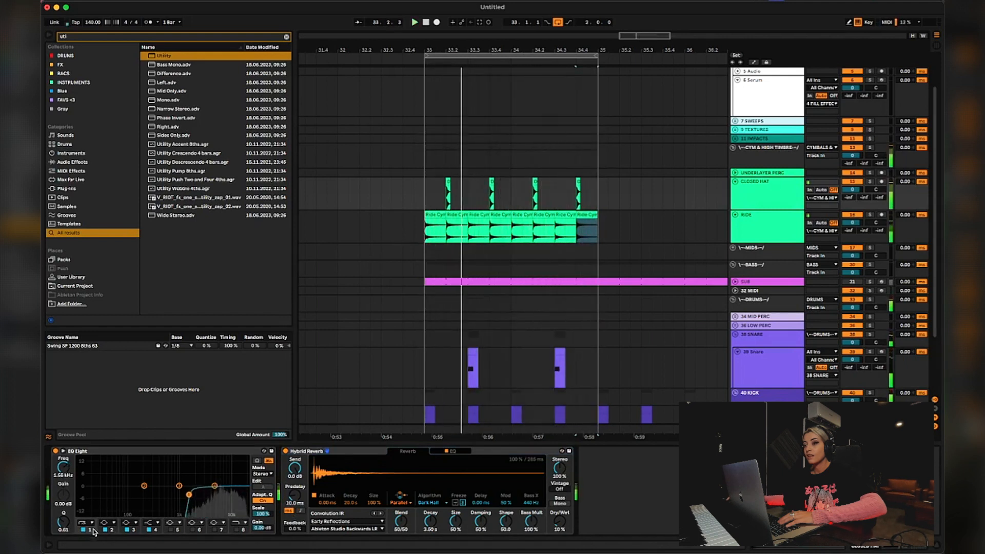
pyautogui.click(89, 523)
pyautogui.click(83, 474)
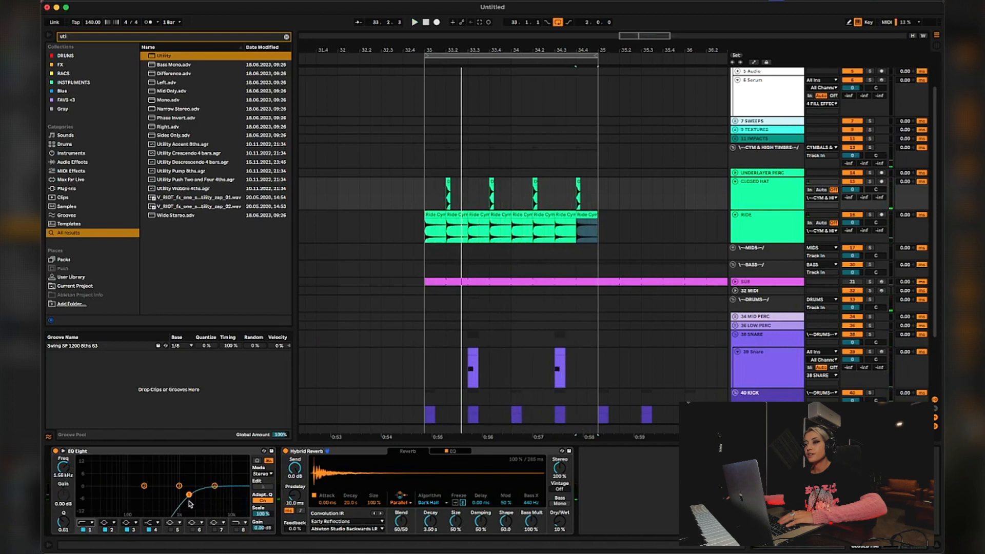
pyautogui.moveTo(203, 495); pyautogui.dragTo(213, 497)
pyautogui.click(86, 523)
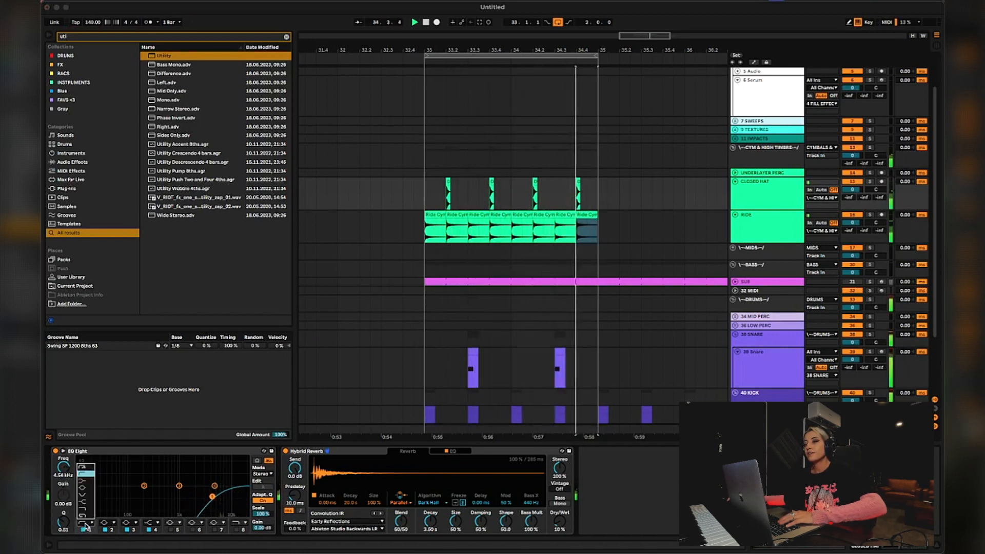
pyautogui.click(87, 480)
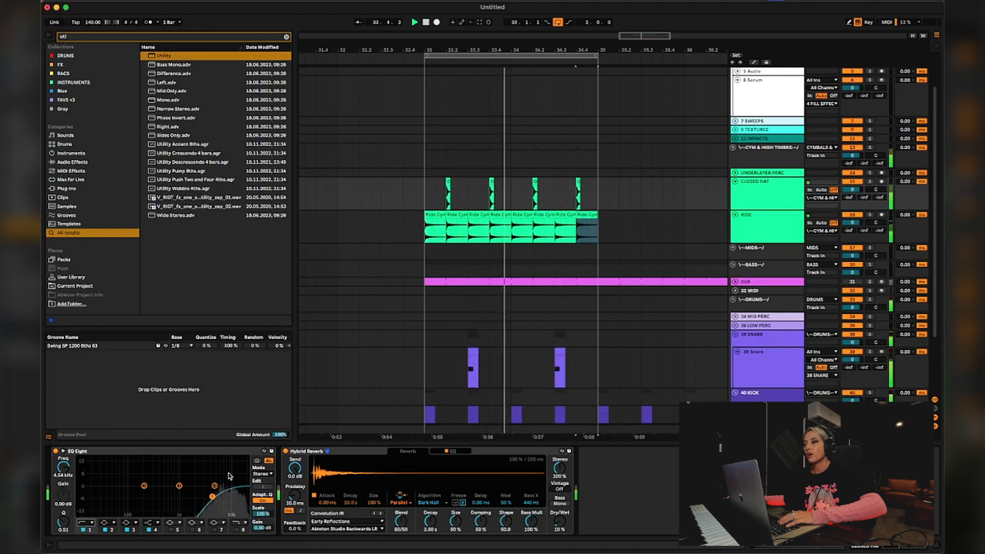
pyautogui.moveTo(212, 498); pyautogui.dragTo(214, 499)
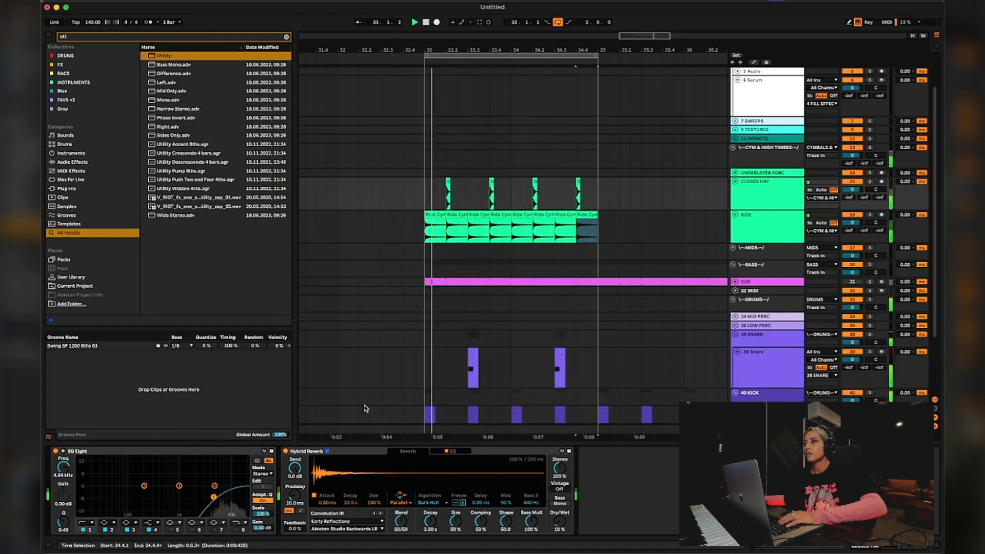
# - Set the insert marker at 33.1.1, fold the RIDE and CLOSED HAT tracks, and unfold and select UNDERLAYER PERC
pyautogui.click(428, 241)
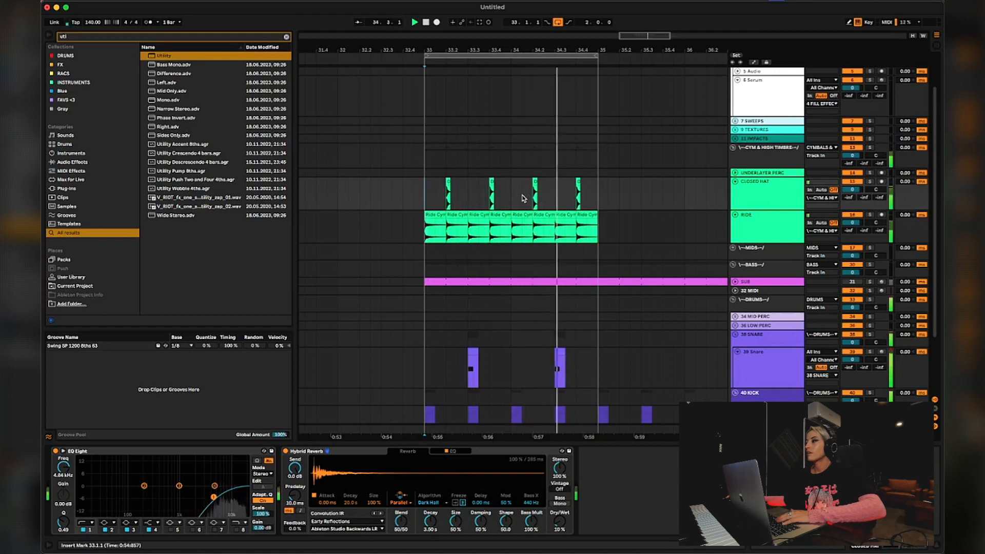
pyautogui.click(735, 215)
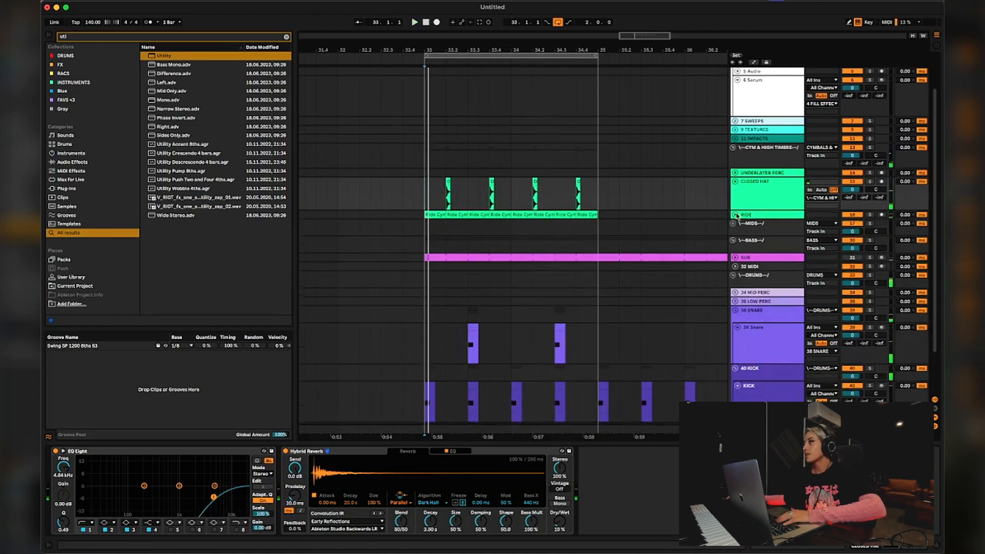
pyautogui.click(736, 182)
pyautogui.click(734, 174)
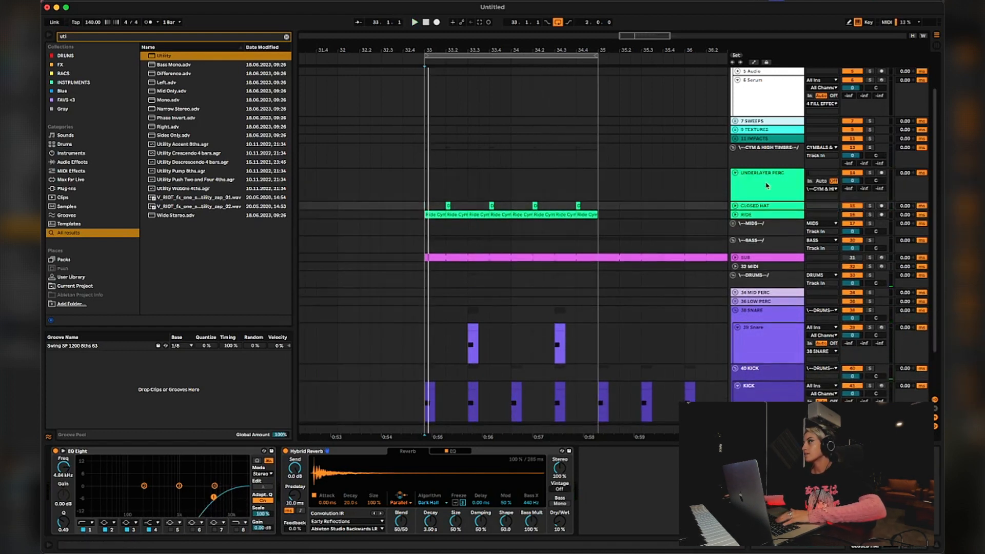
pyautogui.click(755, 185)
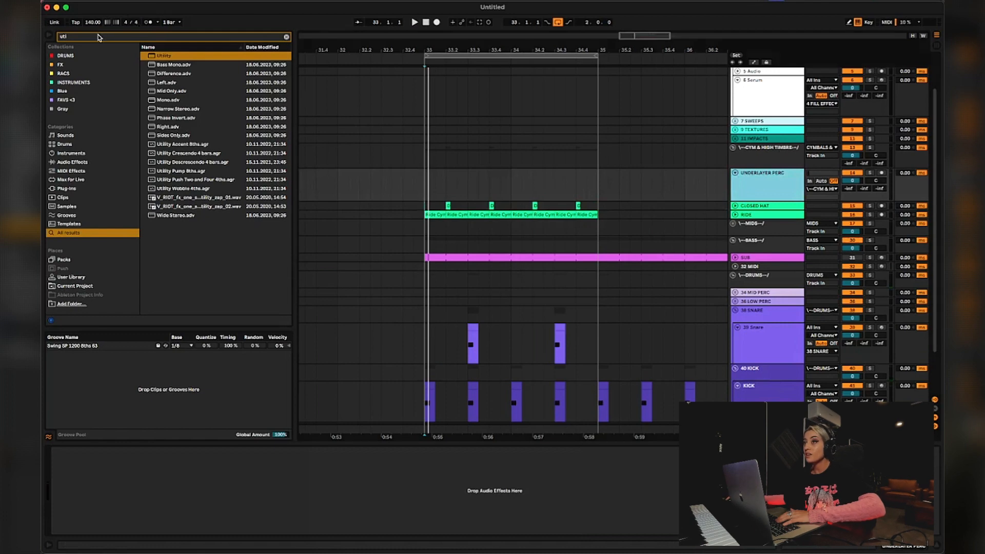
# - Search the browser for topper and audition the drum topper samples
pyautogui.write('topper')
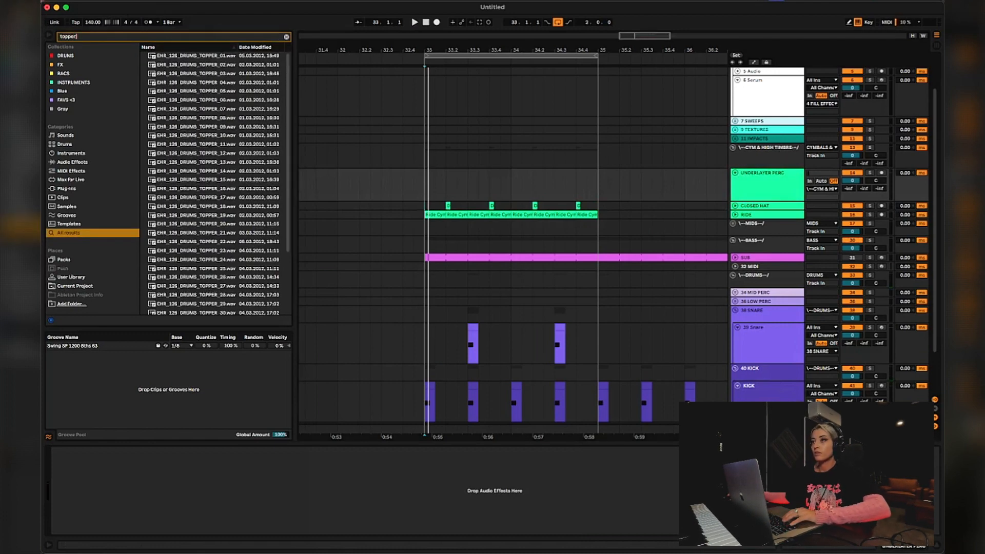
pyautogui.click(223, 154)
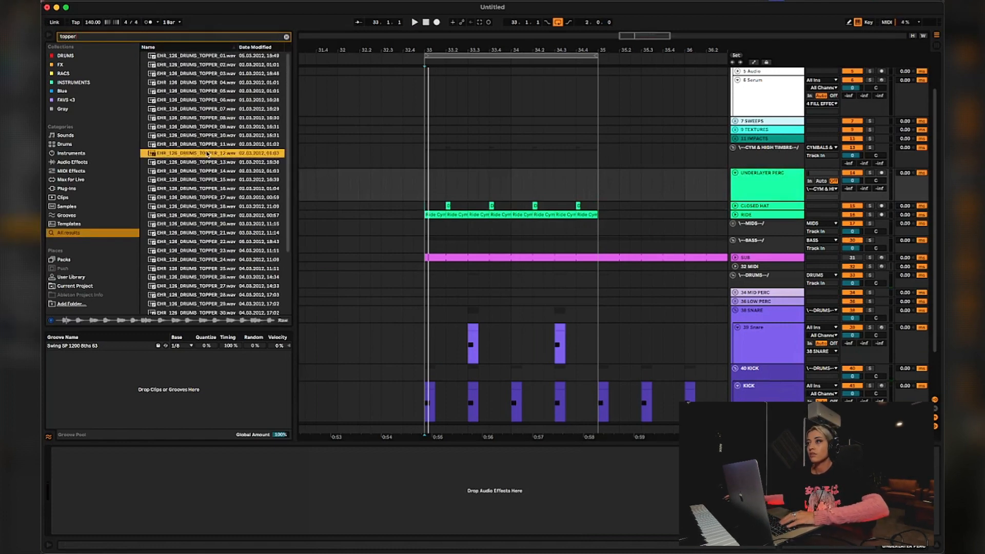
pyautogui.click(205, 117)
pyautogui.click(201, 65)
pyautogui.click(204, 56)
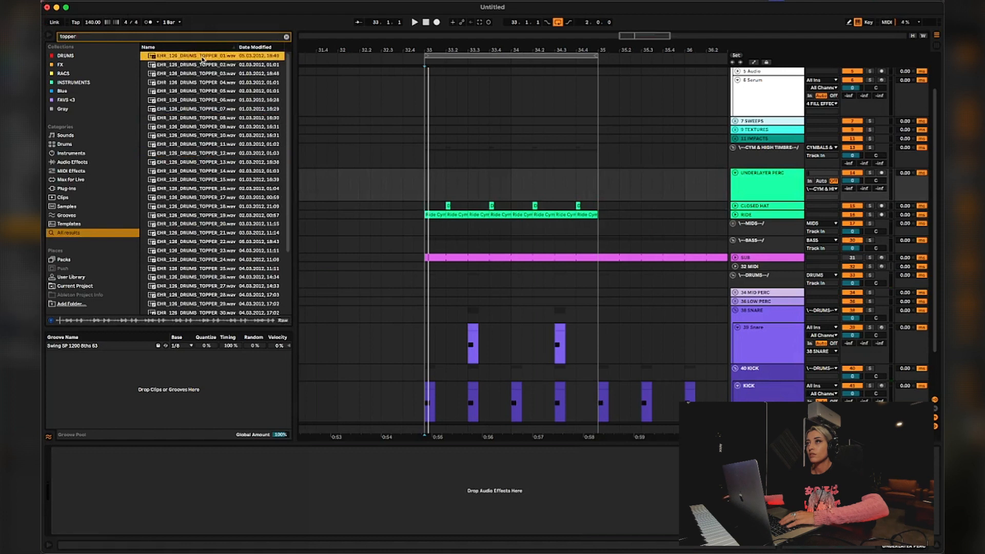
pyautogui.click(199, 166)
pyautogui.scroll(-3, 200, 169)
pyautogui.click(212, 193)
pyautogui.click(215, 272)
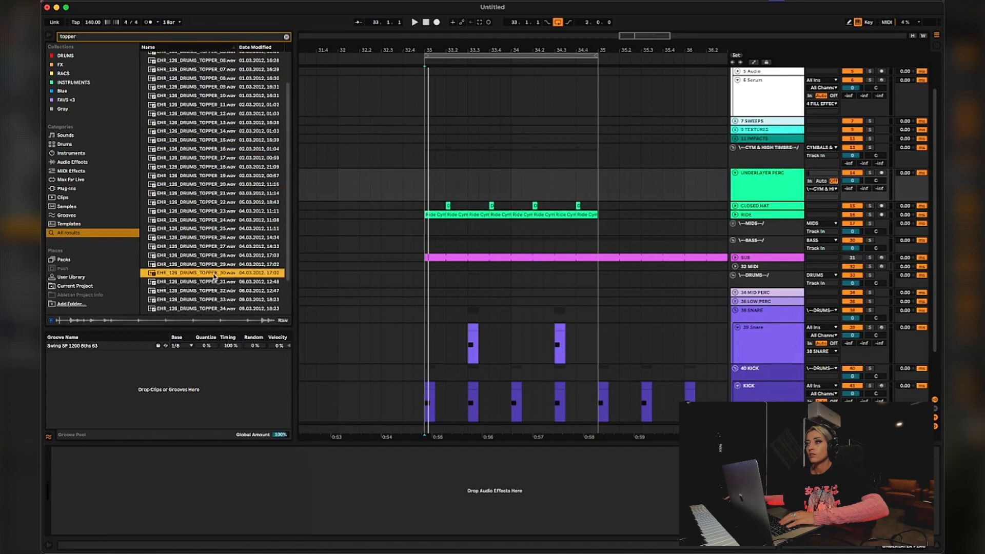
pyautogui.click(211, 229)
pyautogui.click(206, 167)
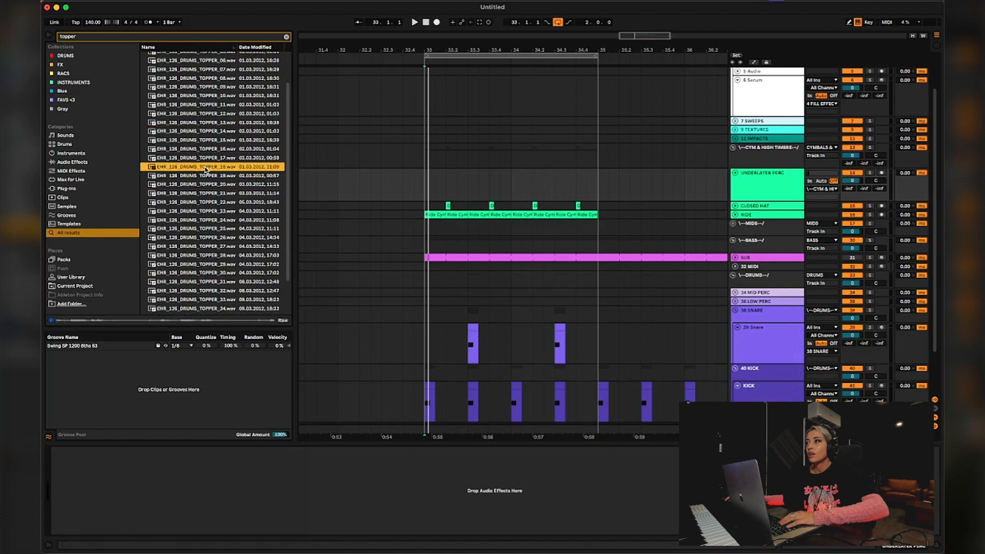
pyautogui.click(209, 96)
pyautogui.click(200, 54)
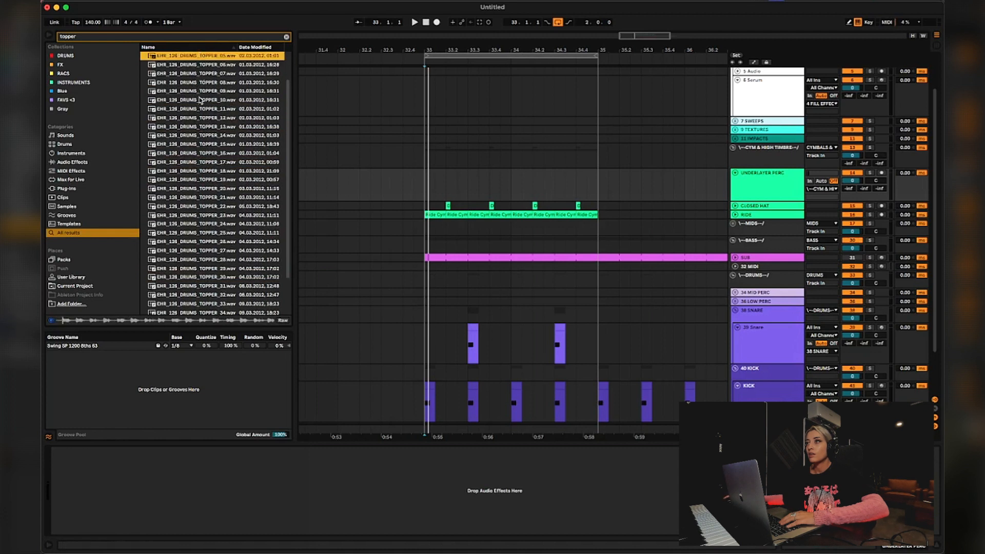
pyautogui.scroll(-3, 193, 271)
pyautogui.click(193, 266)
pyautogui.click(194, 292)
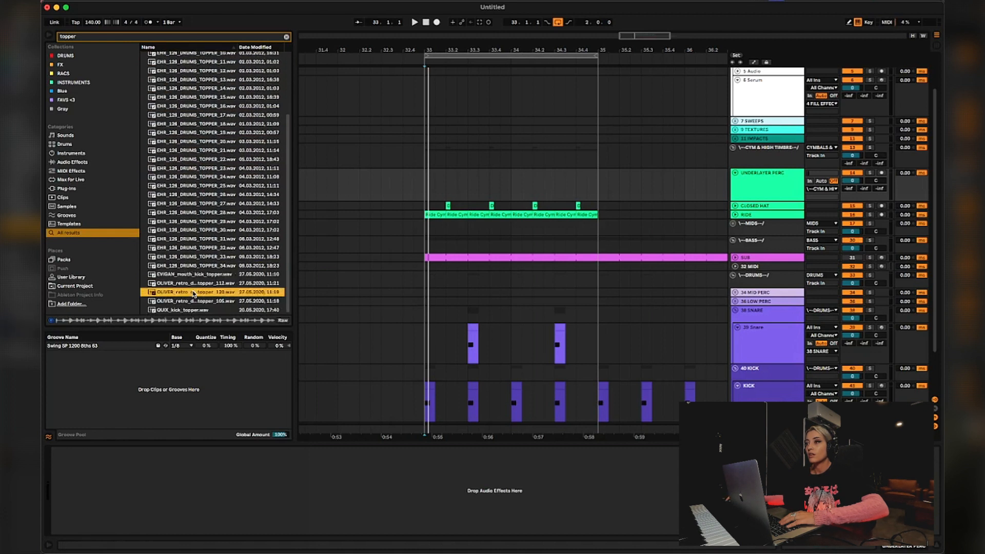
pyautogui.click(195, 231)
pyautogui.click(193, 256)
pyautogui.click(194, 214)
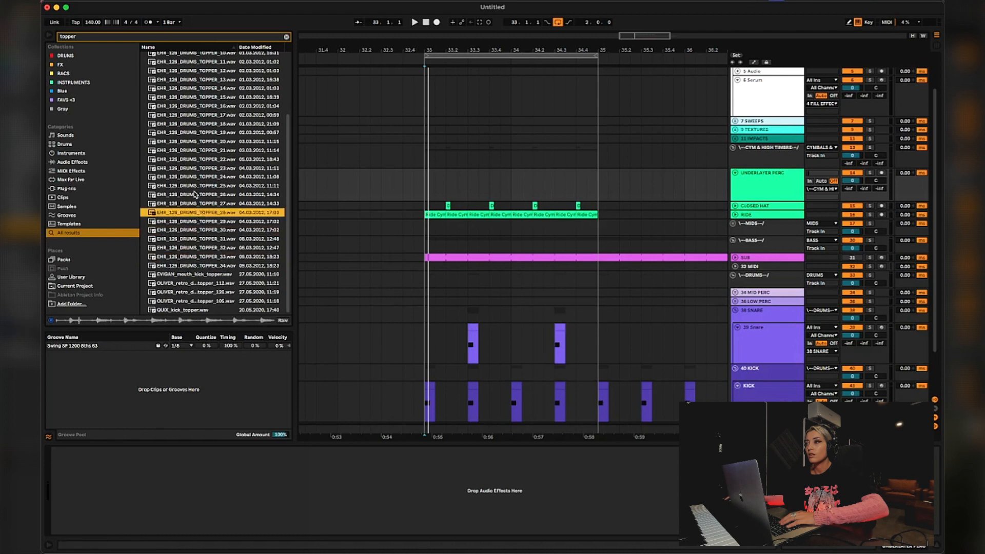
pyautogui.click(195, 194)
pyautogui.click(195, 178)
pyautogui.click(195, 231)
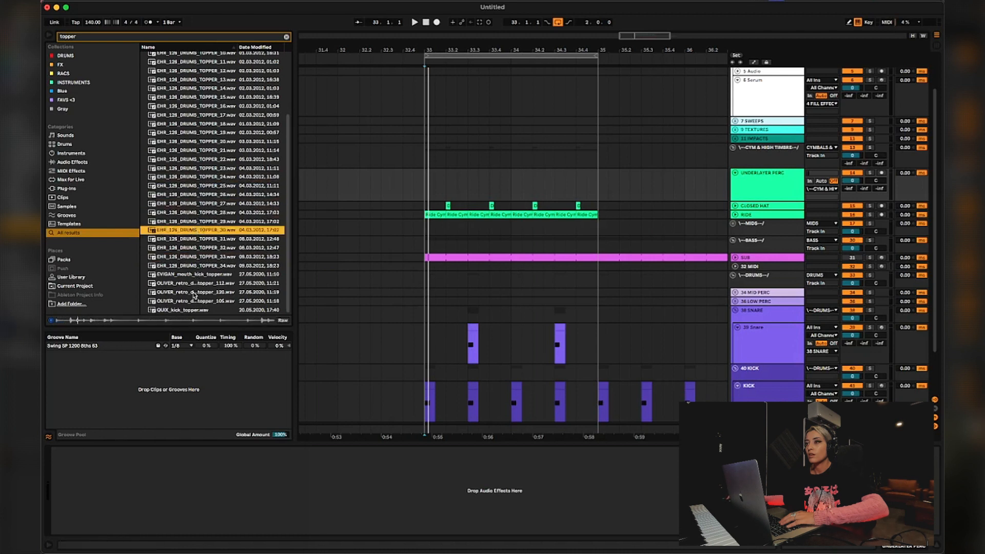
pyautogui.click(194, 292)
# - Search the browser for hat, audition the SEMR hi-hat samples and select 012 SEMR - Hi Hat.wav
pyautogui.click(96, 38)
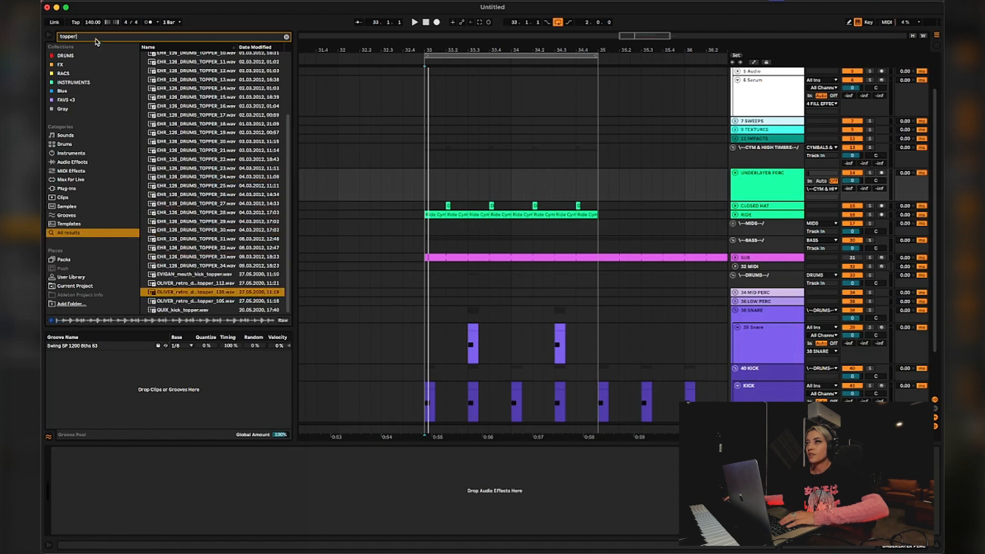
pyautogui.write('hat')
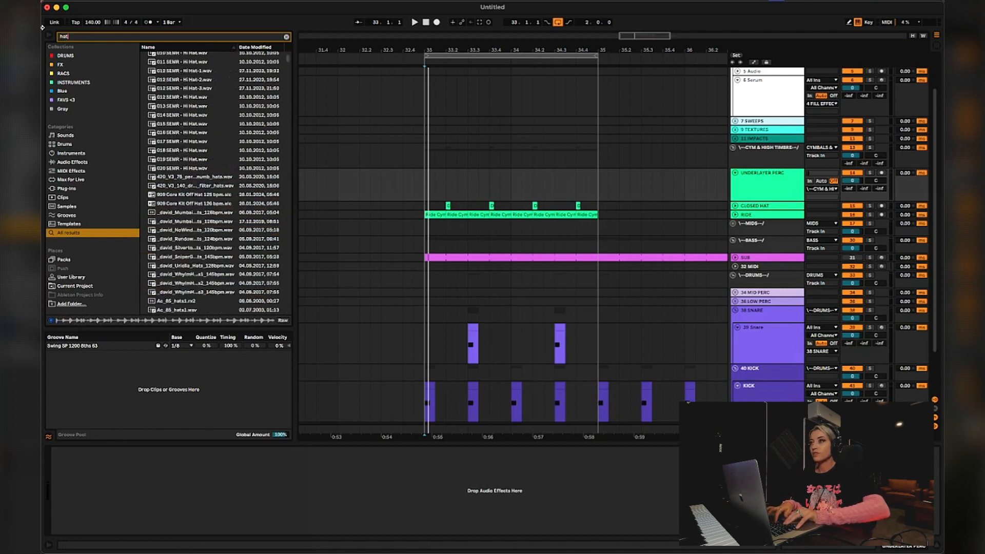
pyautogui.click(183, 150)
pyautogui.click(186, 124)
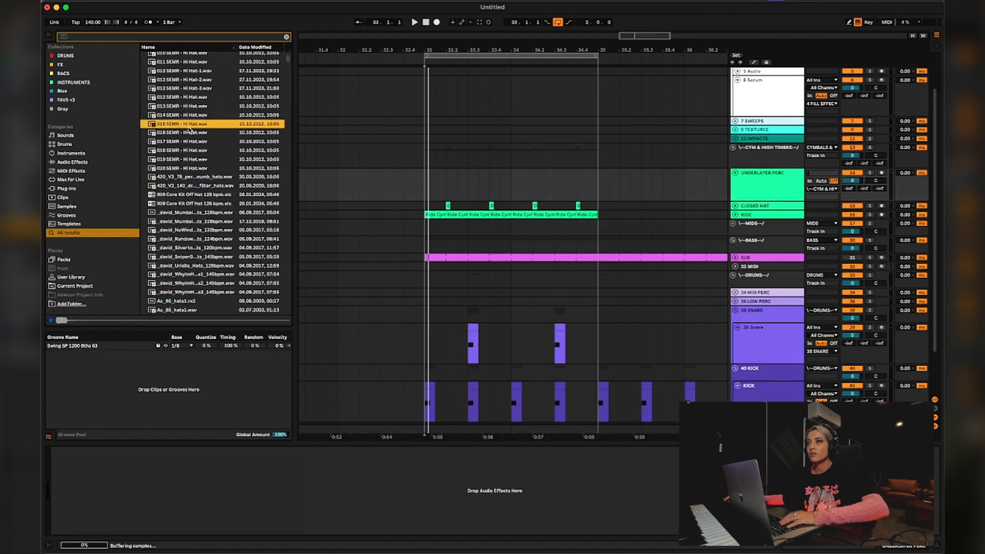
pyautogui.click(188, 97)
pyautogui.click(192, 144)
pyautogui.click(192, 99)
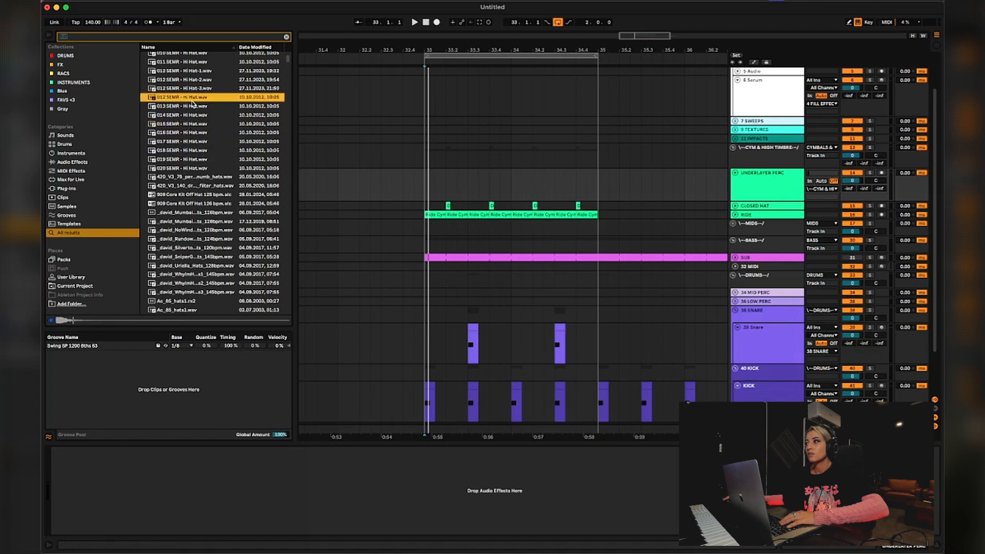
# - Place 012 SEMR - Hi Hat.wav at 33.1.1 on the UNDERLAYER PERC track and play it with the drums
pyautogui.moveTo(193, 103); pyautogui.dragTo(431, 193)
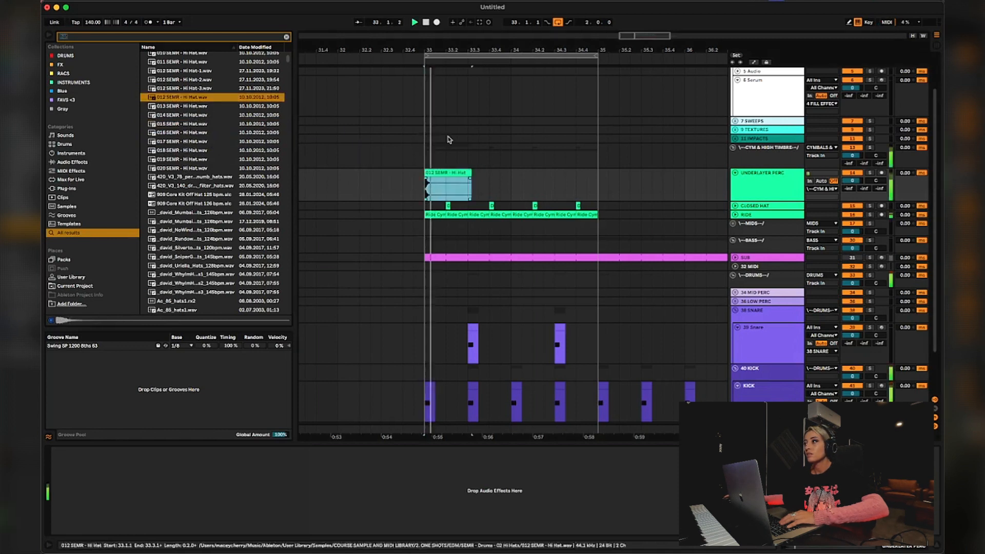
pyautogui.press('space')
pyautogui.press('+')
pyautogui.press('+')
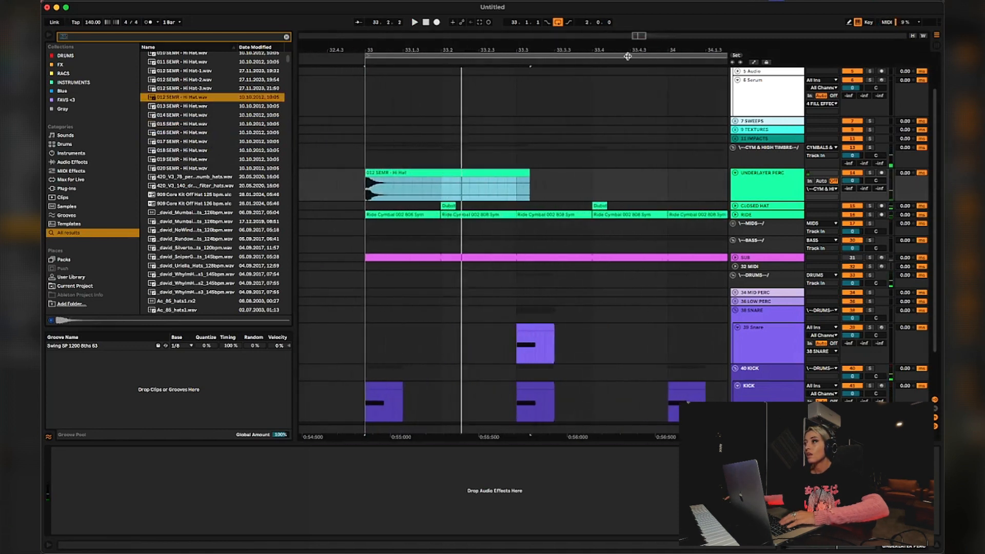
# - Shorten the hi-hat clip on the UNDERLAYER PERC track to end at 33.1.2, then play it with the drums
pyautogui.moveTo(529, 174); pyautogui.dragTo(387, 180)
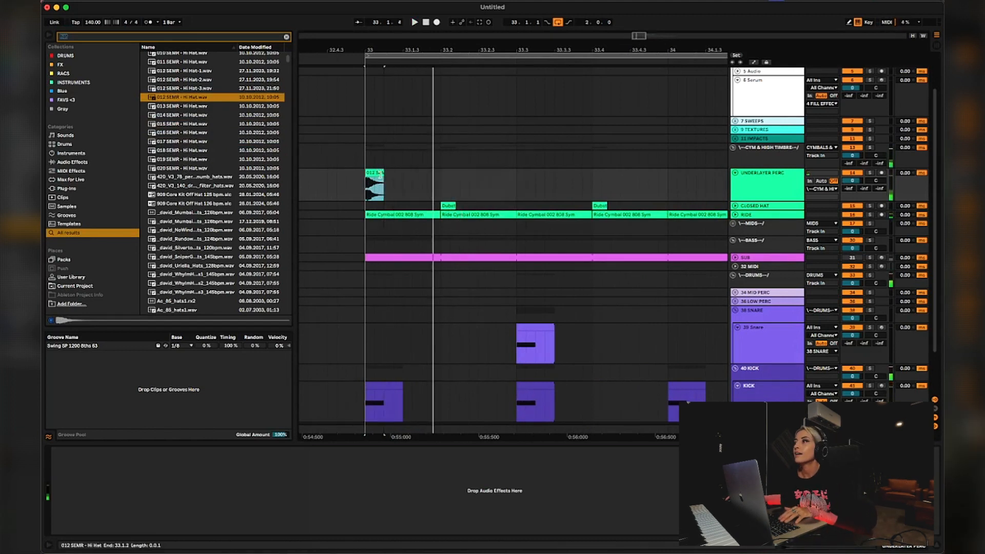
pyautogui.press('space')
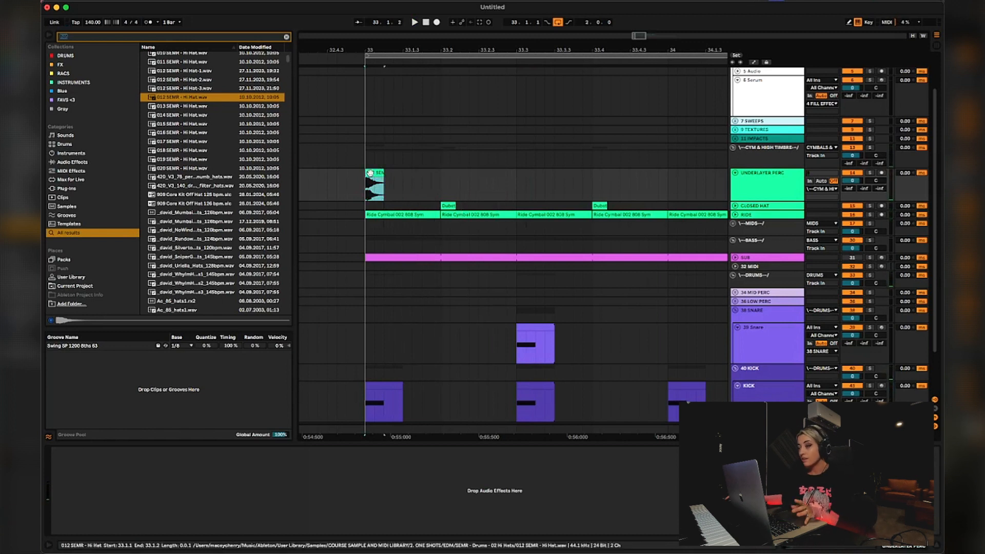
pyautogui.click(370, 174)
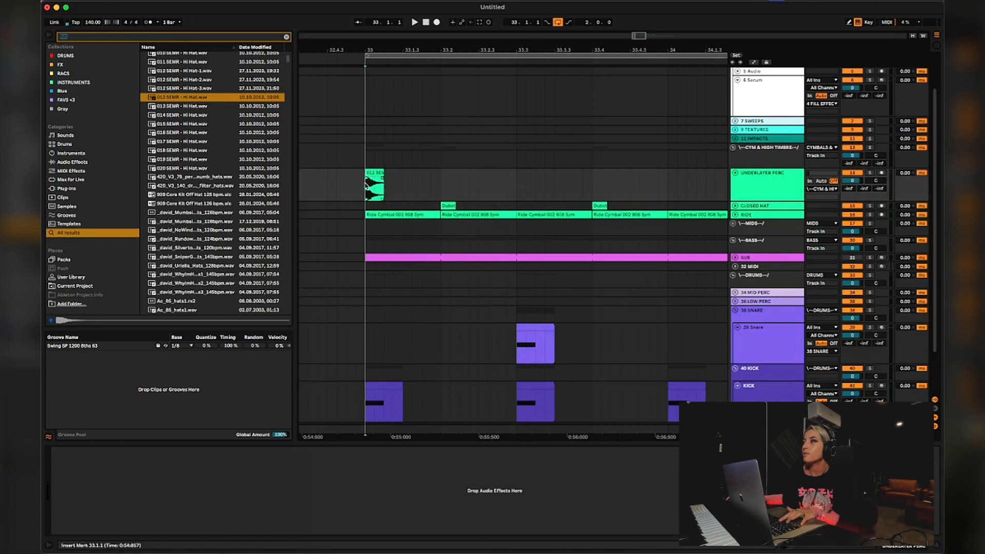
pyautogui.press('space')
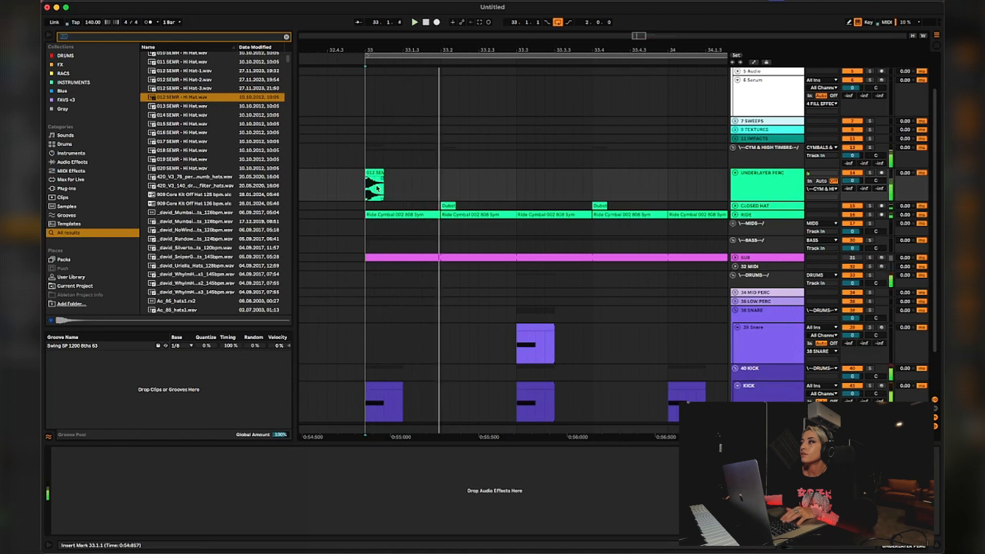
pyautogui.click(403, 188)
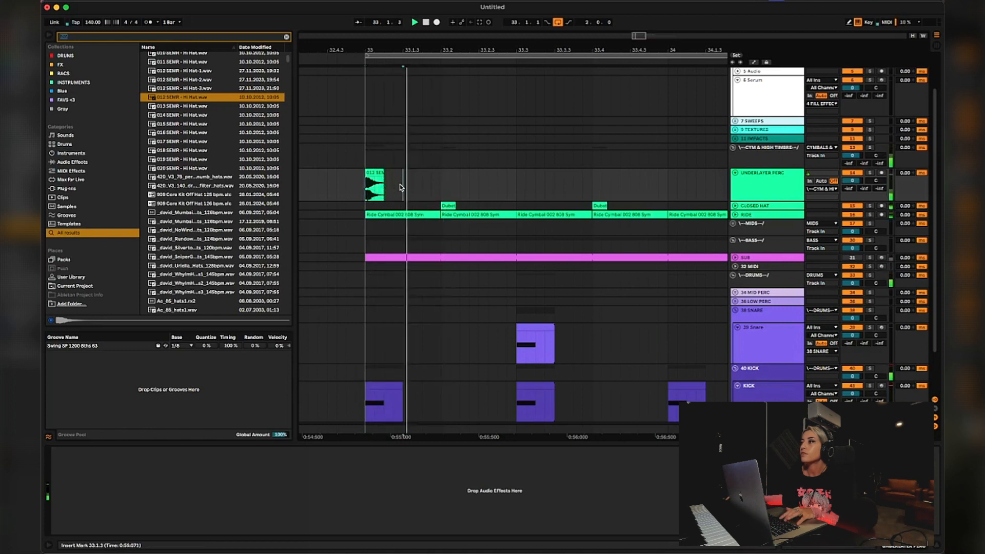
# - Copy the shortened hi-hat clip on UNDERLAYER PERC, position the copy at 33.1.3 and play the pattern
pyautogui.click(365, 190)
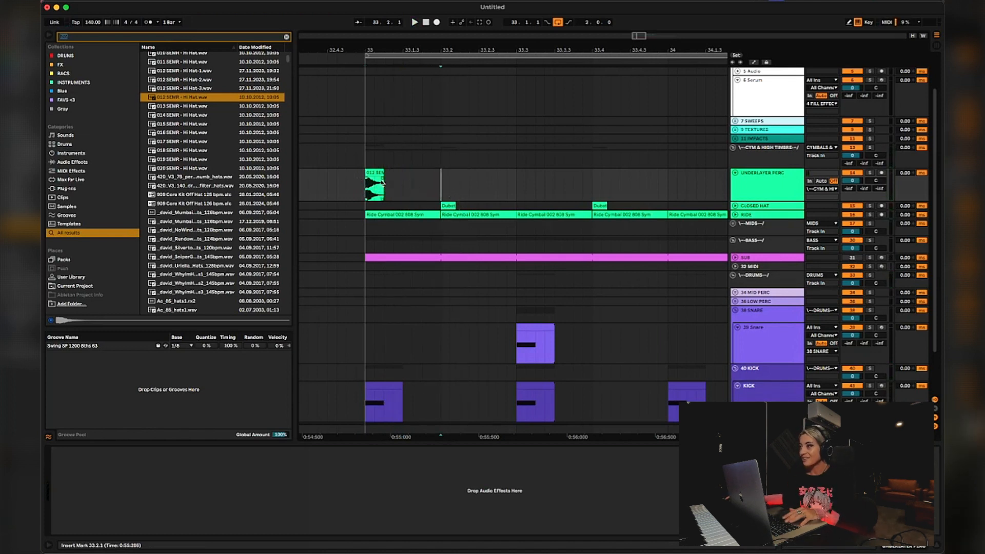
pyautogui.press('super+v')
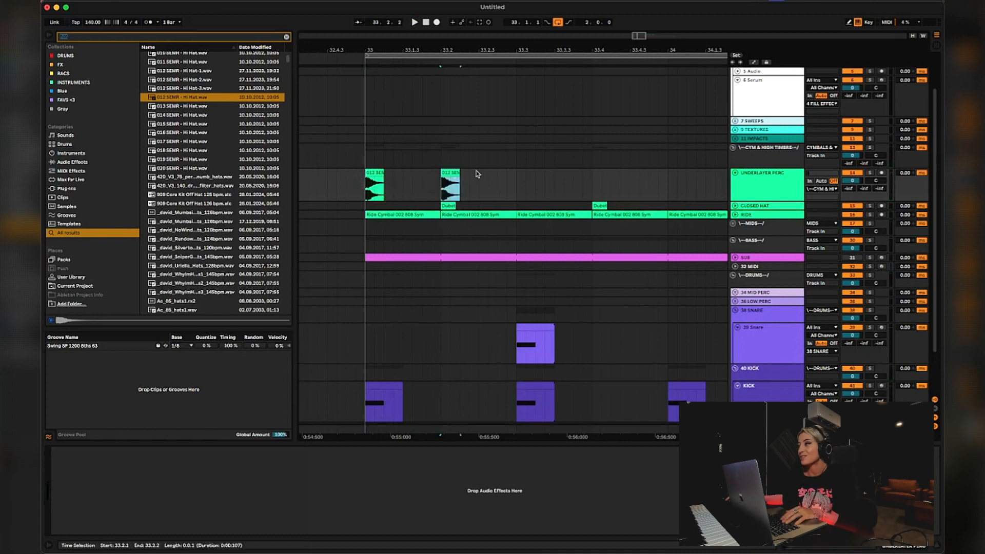
pyautogui.moveTo(453, 173)
pyautogui.mouseDown()
pyautogui.moveTo(406, 174)
pyautogui.moveTo(425, 182)
pyautogui.mouseUp()
pyautogui.click(357, 185)
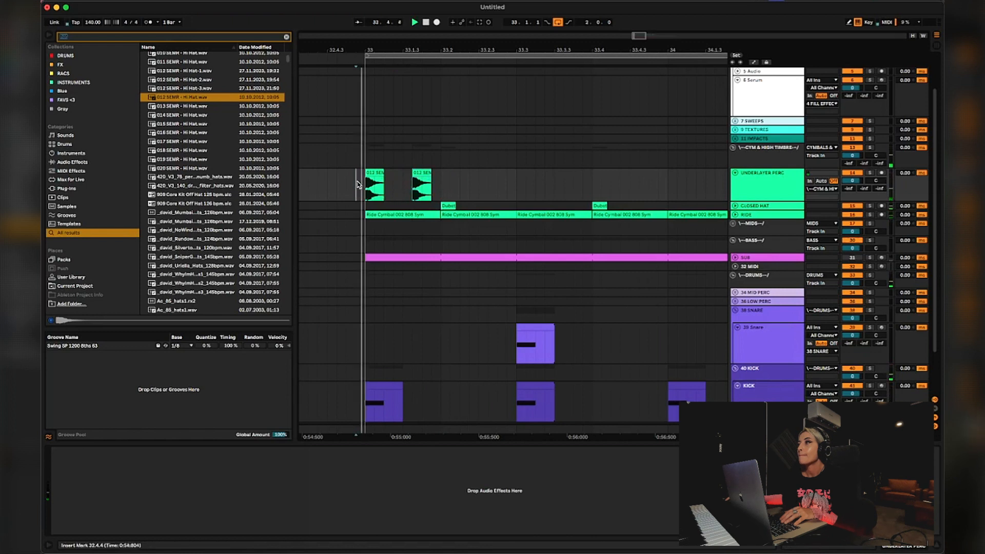
pyautogui.click(416, 177)
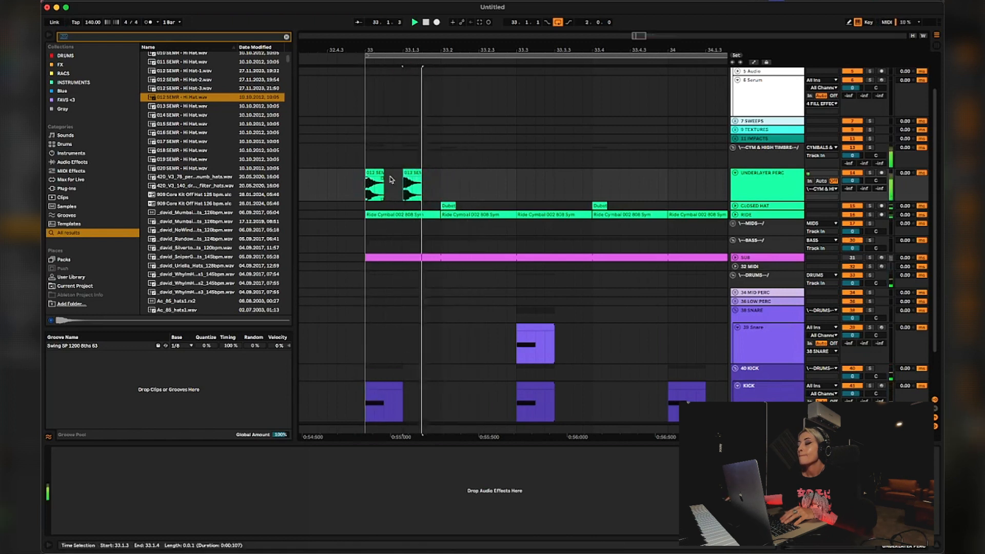
# - Play the loop and delete the hi-hat clip at 33.1.3 on the UNDERLAYER PERC track
pyautogui.press('space')
pyautogui.click(367, 184)
pyautogui.press('space')
pyautogui.press('space')
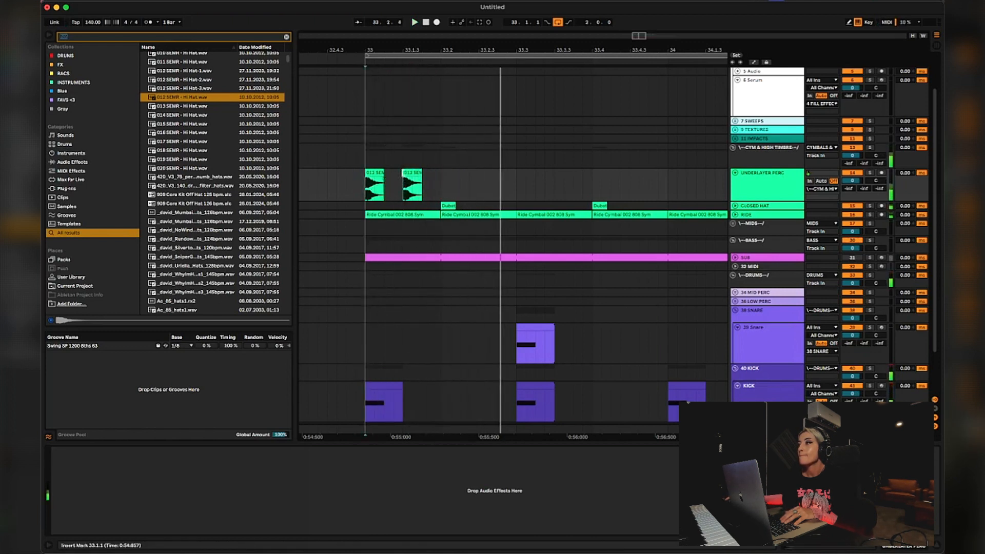
pyautogui.click(412, 183)
pyautogui.press('space')
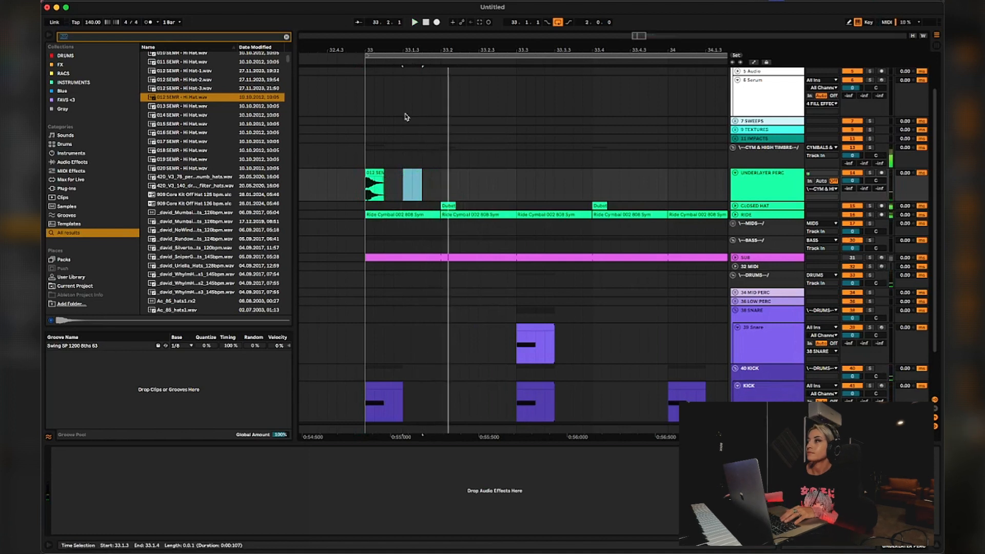
# - Try the remaining hi-hat clip at 33.1.3 instead of on the downbeat, and play the loop
pyautogui.click(346, 186)
pyautogui.press('space')
pyautogui.click(376, 173)
pyautogui.press('space')
pyautogui.moveTo(377, 173); pyautogui.dragTo(387, 180)
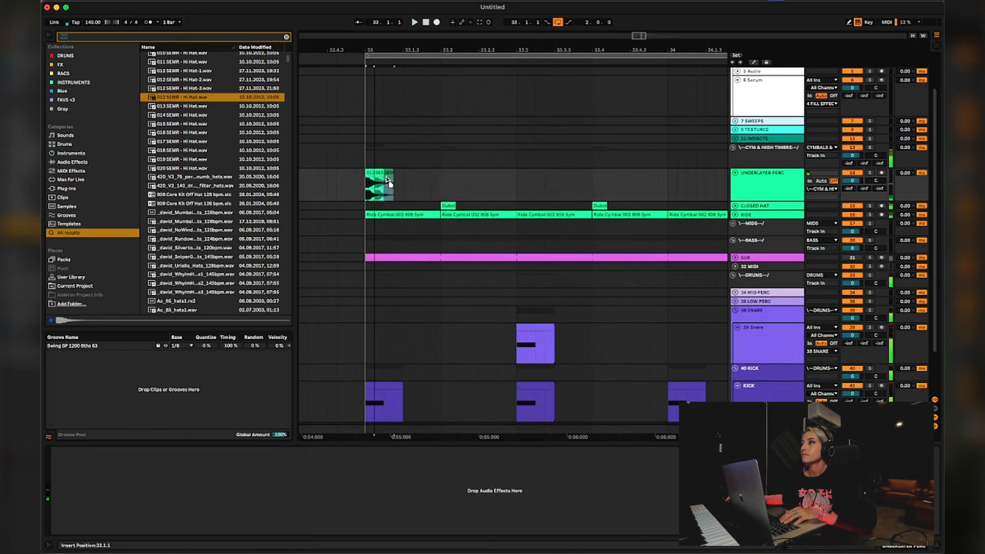
pyautogui.click(358, 177)
pyautogui.press('space')
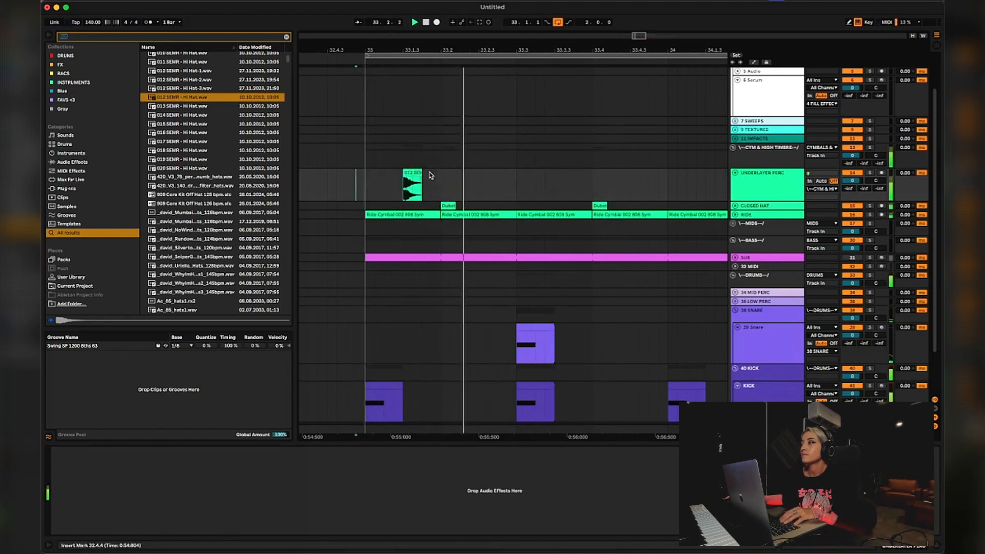
# - Try the hi-hat clip at 33.1.2 and then half a sixteenth earlier, playing the loop at each position
pyautogui.press('space')
pyautogui.moveTo(412, 172); pyautogui.dragTo(395, 179)
pyautogui.press('space')
pyautogui.press('space')
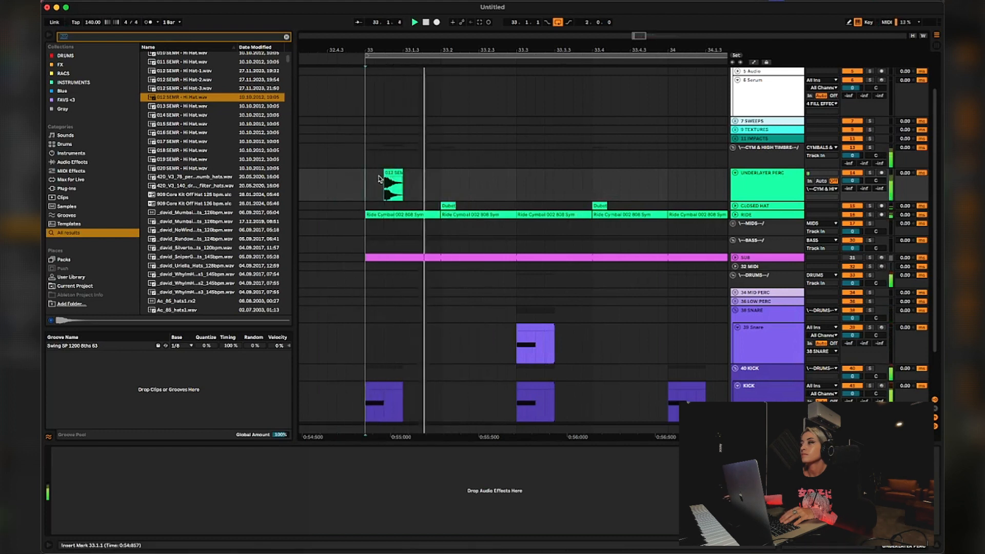
pyautogui.click(364, 181)
pyautogui.press('space')
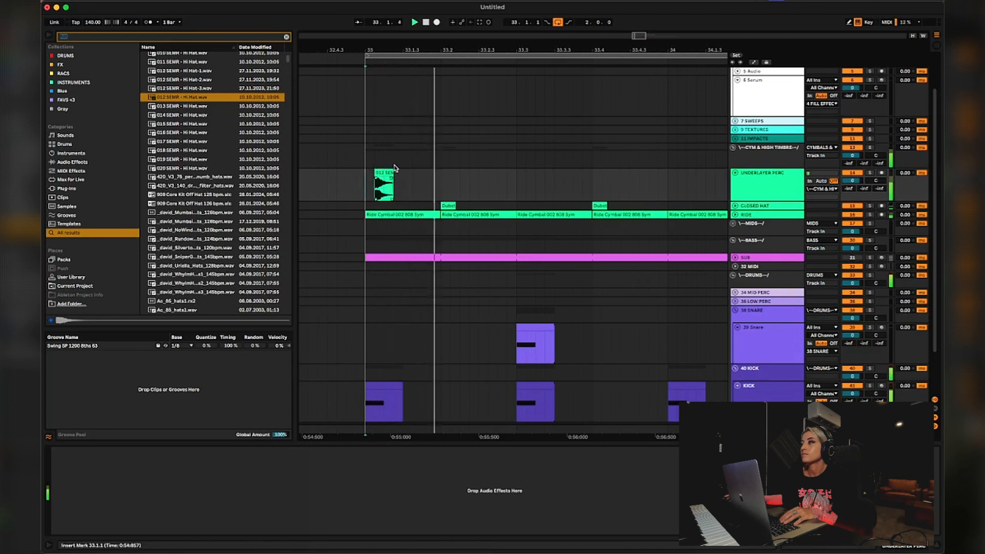
# - Move the hi-hat clip back to 33.1.1 and play the loop
pyautogui.press('space')
pyautogui.moveTo(384, 172); pyautogui.dragTo(378, 175)
pyautogui.press('space')
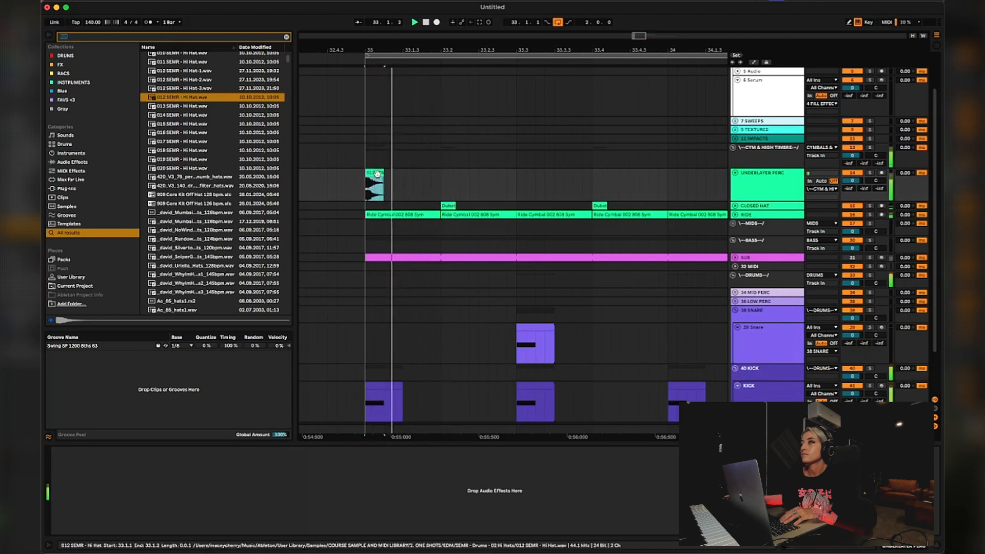
# - Copy the hi-hat clip to beats 33.2, 33.3 and 33.4, and play the pattern
pyautogui.press('super+c')
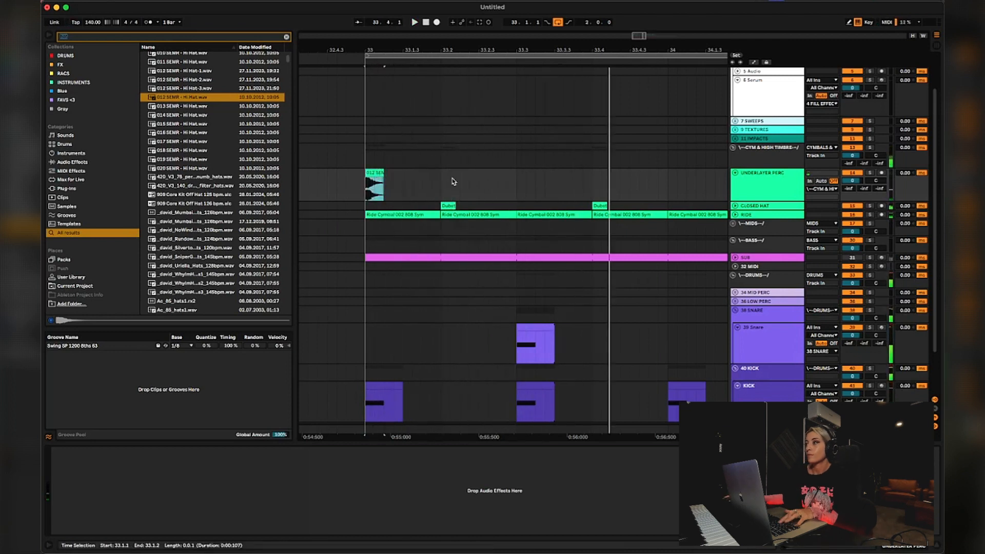
pyautogui.click(442, 183)
pyautogui.press('super+v')
pyautogui.click(518, 187)
pyautogui.press('super+v')
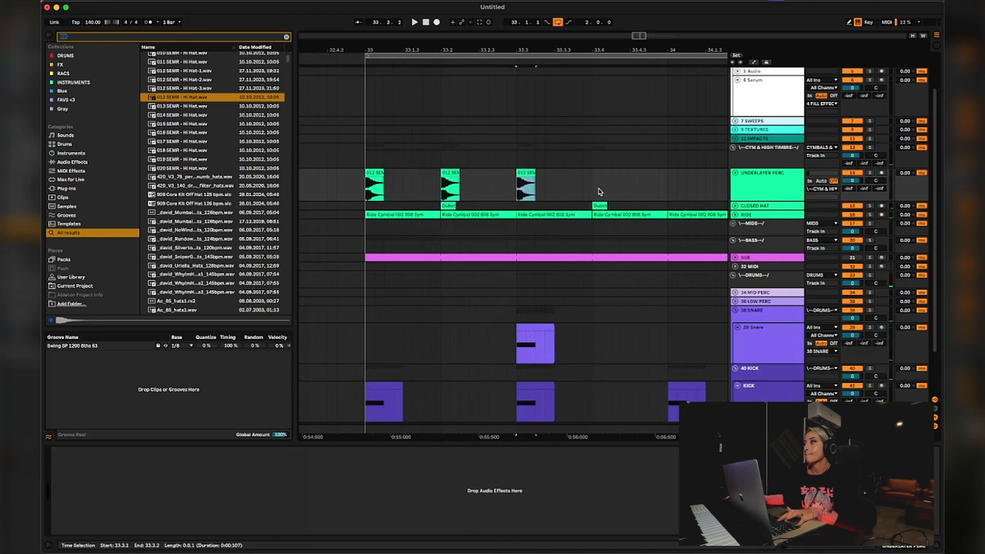
pyautogui.click(585, 184)
pyautogui.press('super+v')
pyautogui.moveTo(594, 172); pyautogui.dragTo(604, 173)
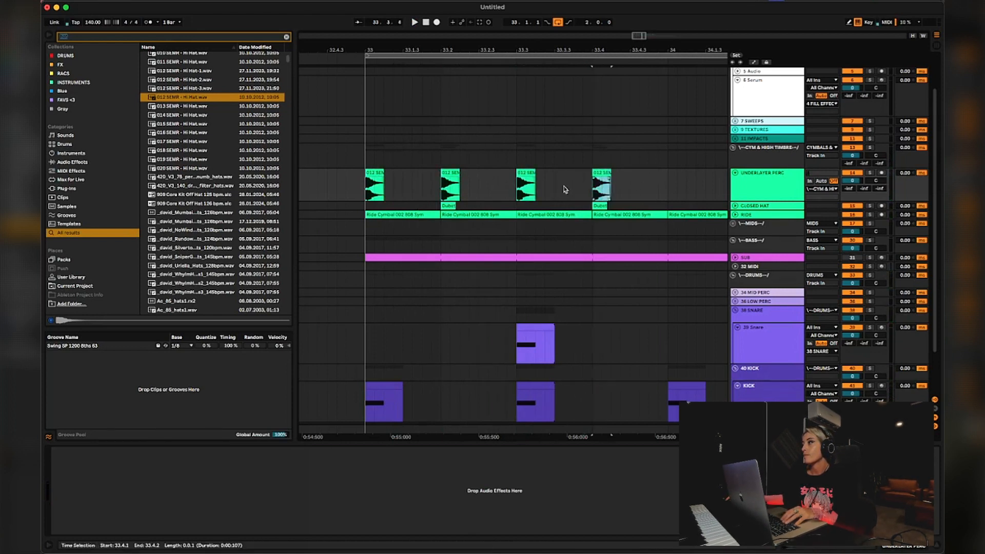
pyautogui.click(356, 185)
pyautogui.press('space')
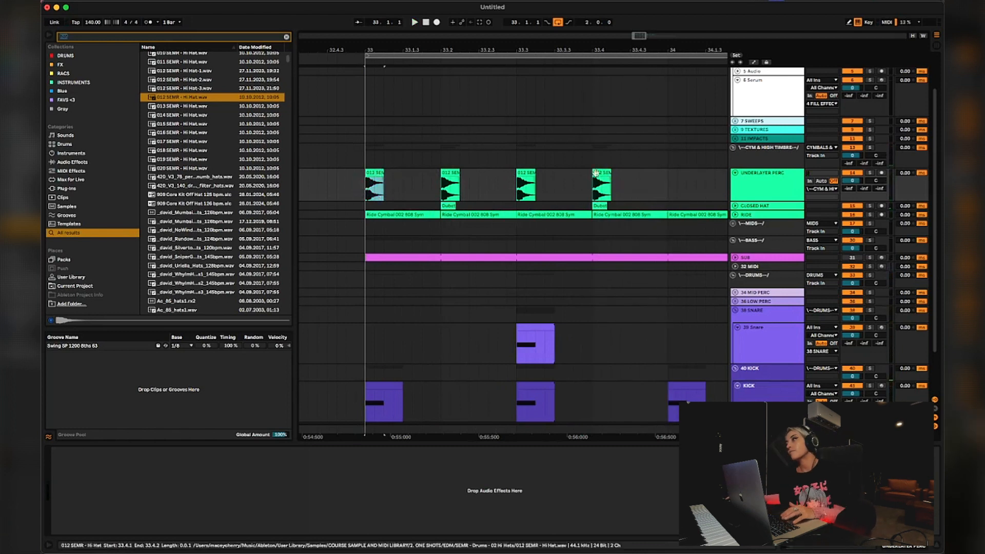
# - Try moving all four hi-hat clips to the off-beats, with the first at 33.1.3, and play the loop
pyautogui.click(611, 190)
pyautogui.moveTo(611, 190); pyautogui.dragTo(416, 182)
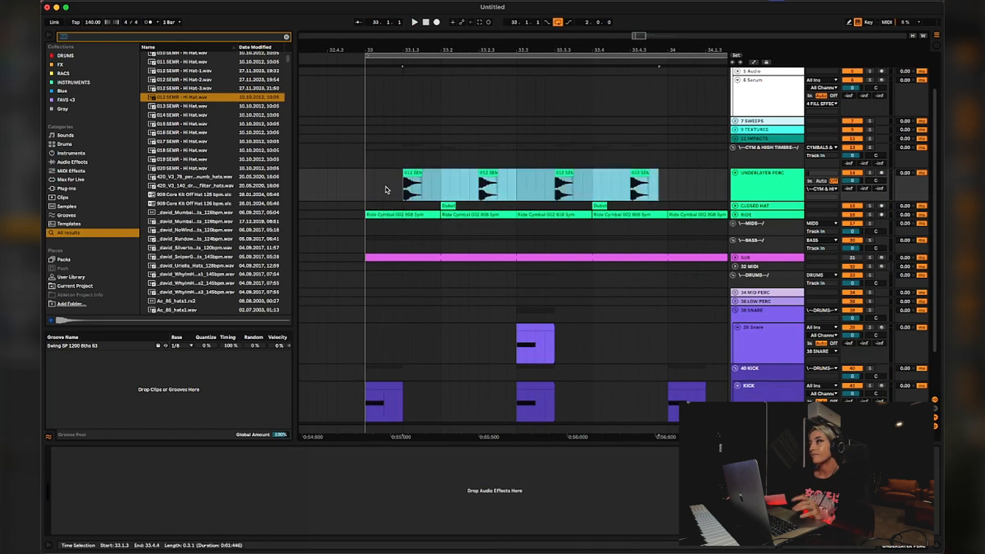
pyautogui.click(353, 187)
pyautogui.press('space')
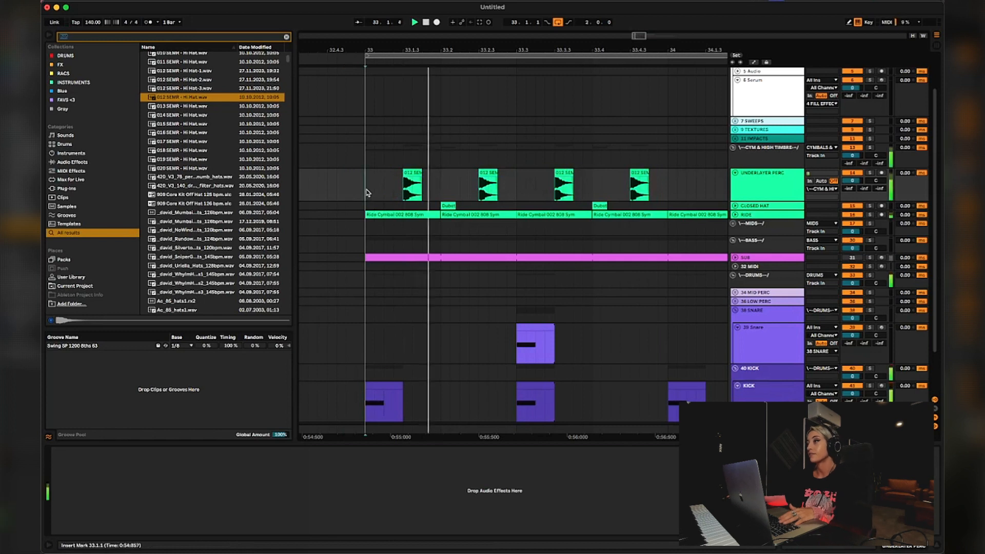
# - Try shifting the four hi-hat clips one sixteenth later, with the first at 33.1.4, and play the loop
pyautogui.moveTo(394, 190); pyautogui.dragTo(666, 192)
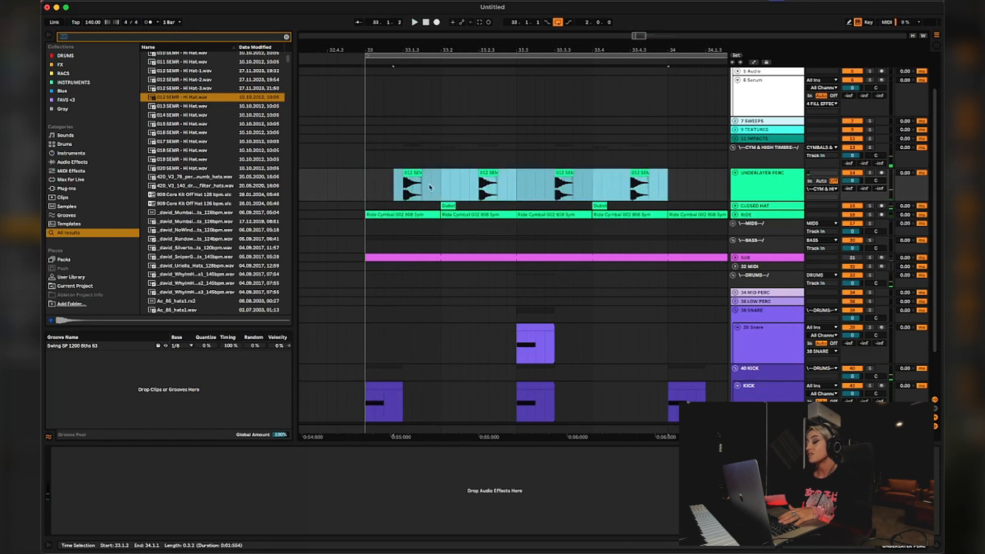
pyautogui.moveTo(414, 174); pyautogui.dragTo(433, 180)
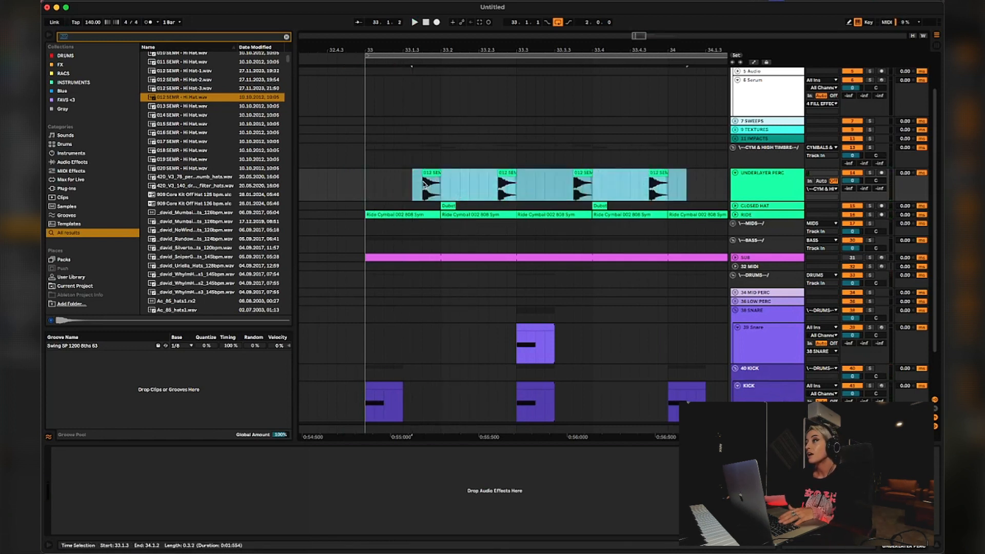
pyautogui.click(369, 183)
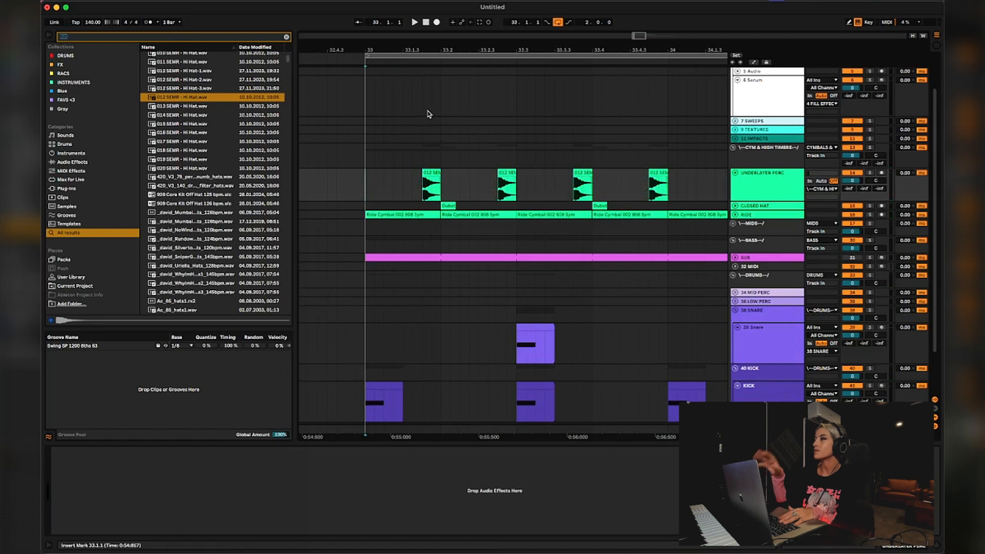
pyautogui.press('space')
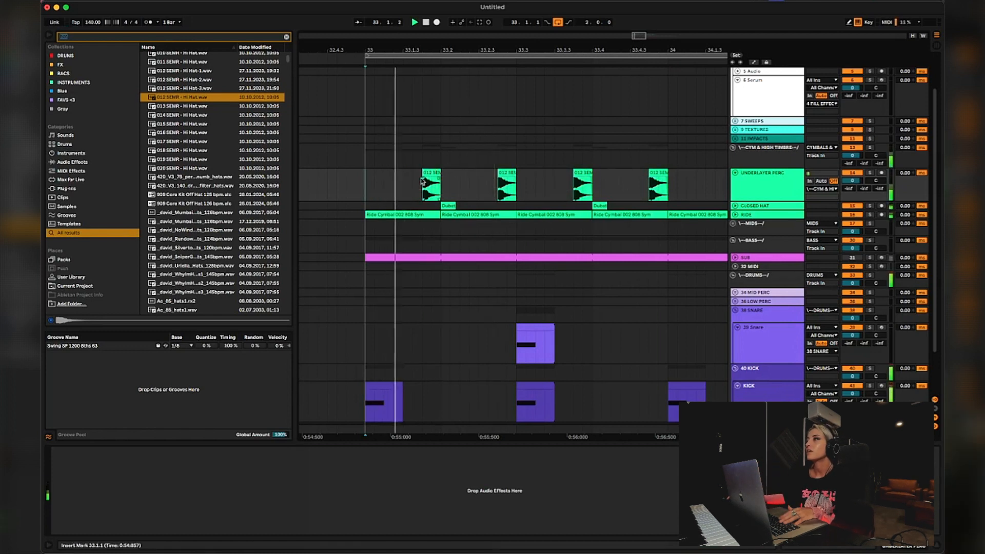
# - Move the four hi-hat clips back onto the beats, with the first at 33.1.1, and play the loop
pyautogui.press('space')
pyautogui.moveTo(414, 187); pyautogui.dragTo(378, 182)
pyautogui.click(677, 191)
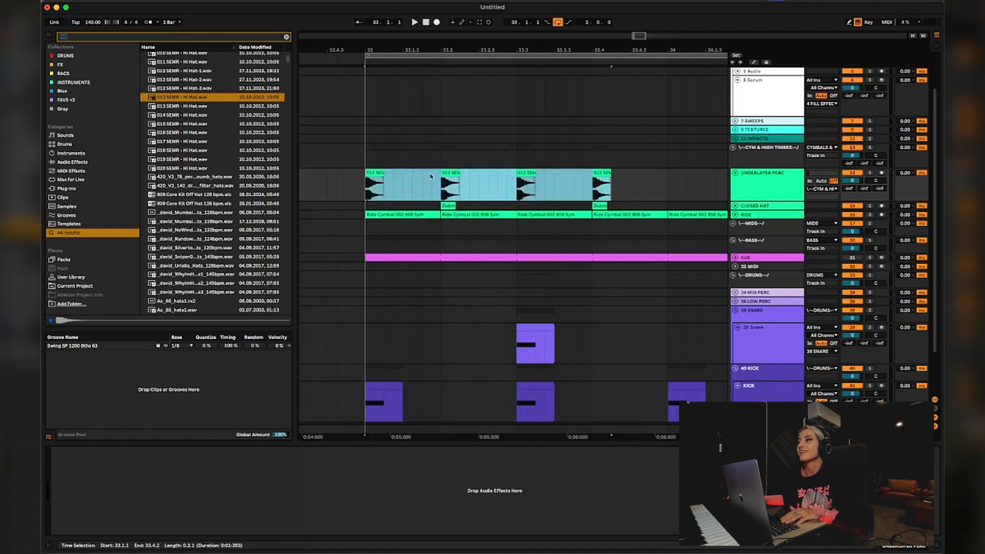
pyautogui.press('space')
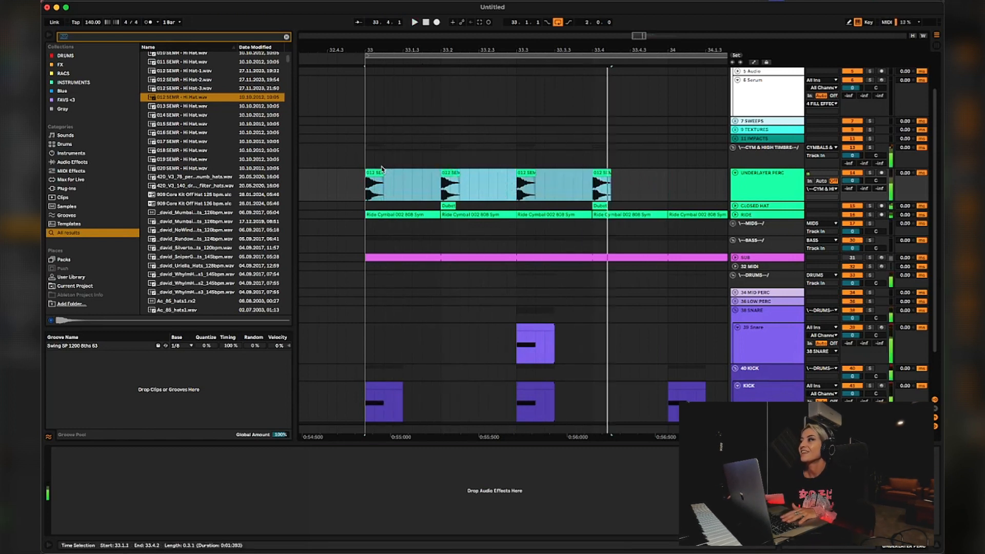
pyautogui.press('space')
pyautogui.press('space')
pyautogui.moveTo(629, 178); pyautogui.dragTo(565, 176)
pyautogui.click(368, 190)
pyautogui.press('space')
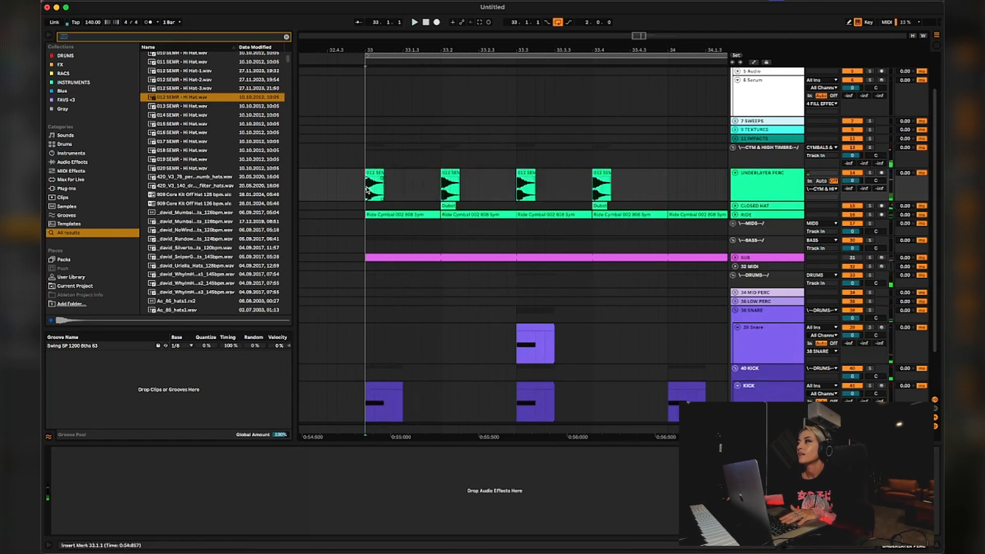
# - Try shifting the four hi-hat clips slightly later off the beats, and play the loop
pyautogui.moveTo(368, 191); pyautogui.dragTo(640, 184)
pyautogui.moveTo(365, 176); pyautogui.dragTo(397, 176)
pyautogui.press('space')
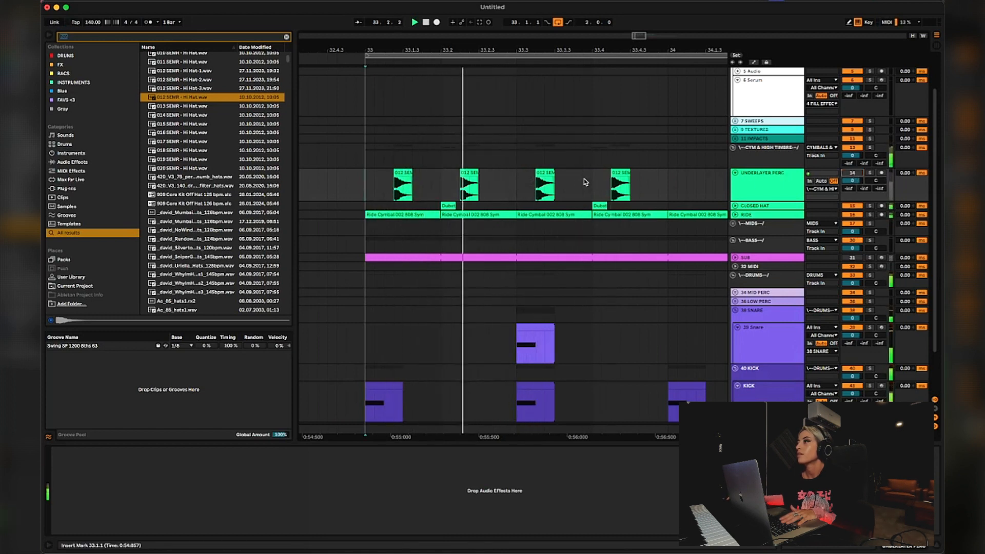
# - Move the third hi-hat clip back to 33.3.1 and the first one back to 33.1.1
pyautogui.moveTo(540, 178); pyautogui.dragTo(507, 181)
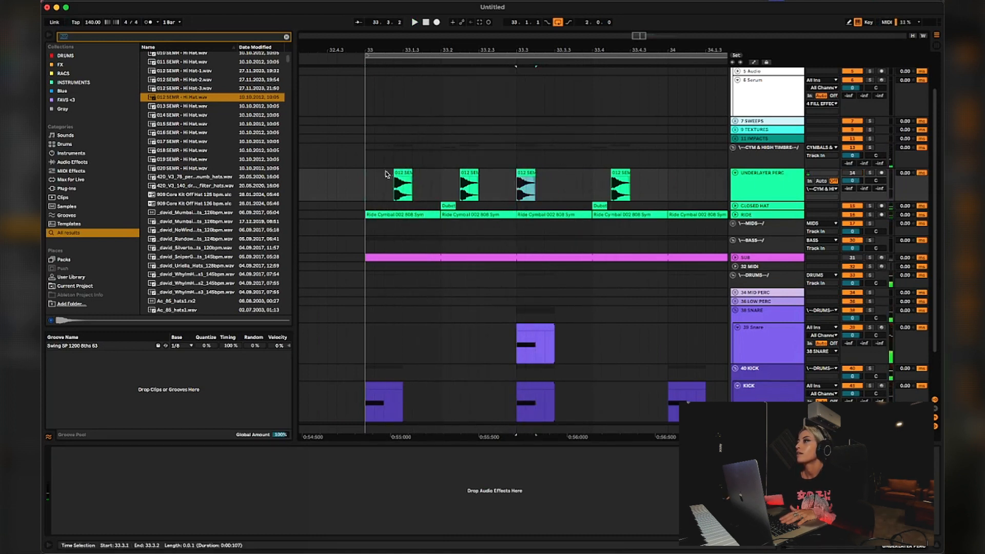
pyautogui.click(401, 165)
pyautogui.moveTo(401, 172); pyautogui.dragTo(374, 177)
# - Delete the second and fourth hi-hat clips at 33.2.2 and 33.4.2, and play the pattern
pyautogui.click(459, 179)
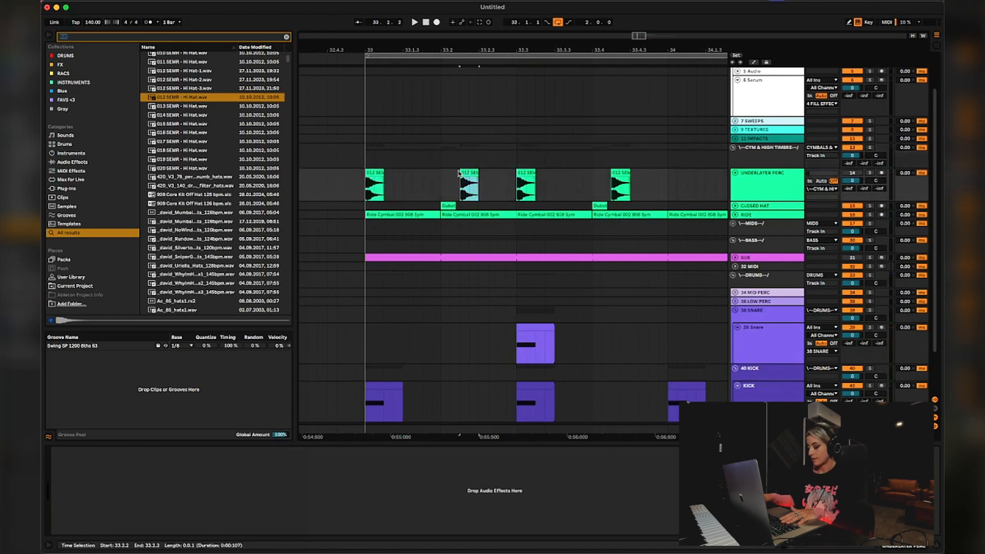
pyautogui.press('Delete')
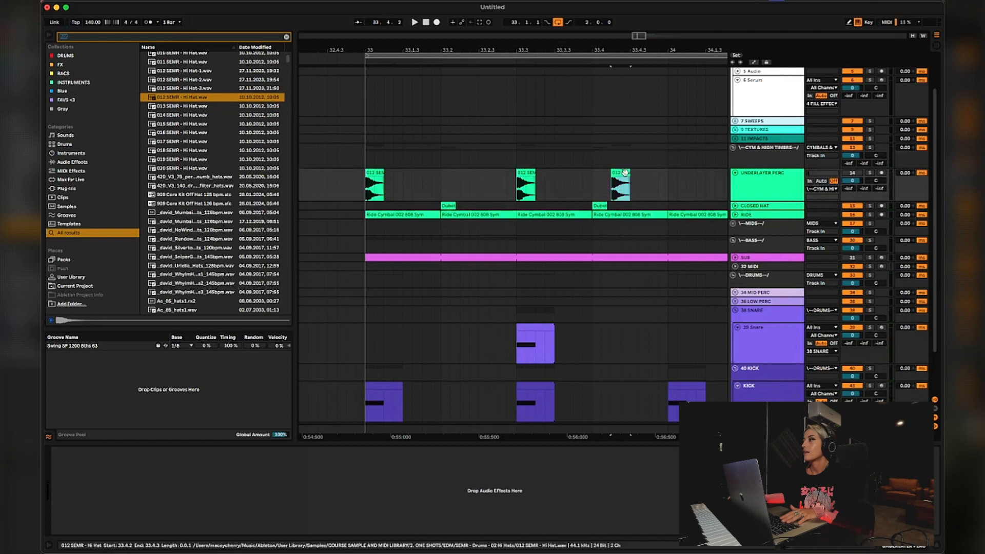
pyautogui.click(624, 180)
pyautogui.press('Delete')
pyautogui.click(356, 187)
pyautogui.press('space')
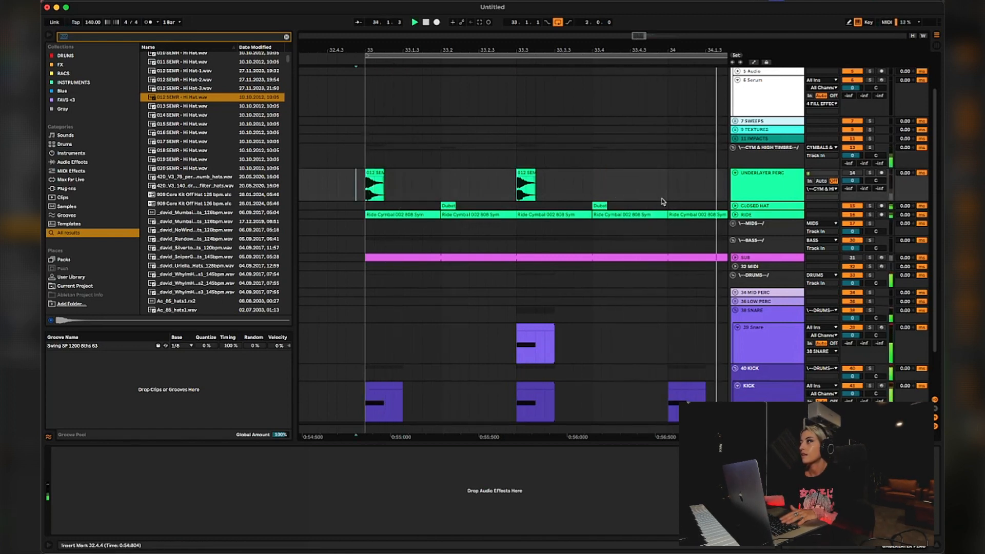
# - Duplicate the one-bar hi-hat pattern into bar 34 on the UNDERLAYER PERC track
pyautogui.moveTo(649, 37); pyautogui.dragTo(644, 10)
pyautogui.moveTo(579, 190); pyautogui.dragTo(492, 185)
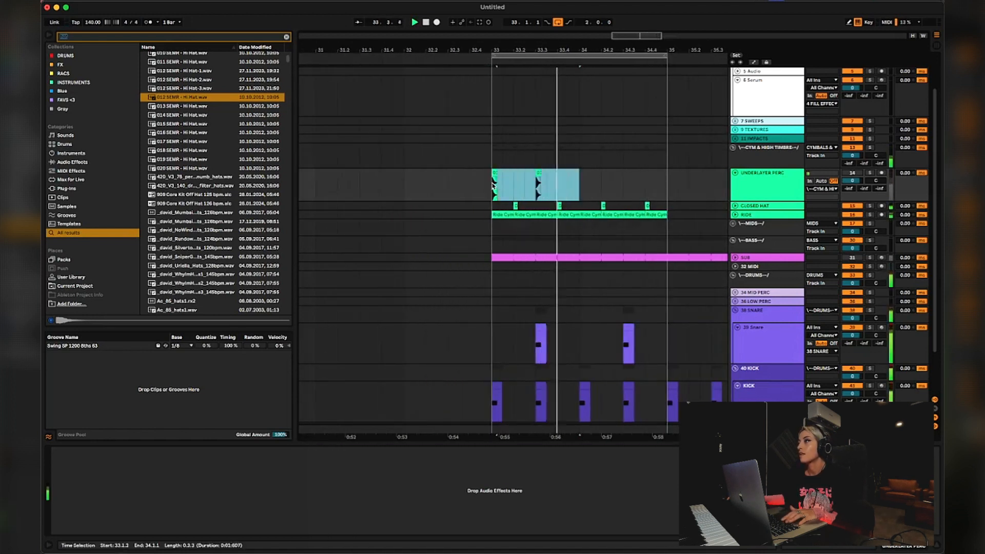
pyautogui.click(600, 182)
pyautogui.press('super+d')
pyautogui.click(478, 173)
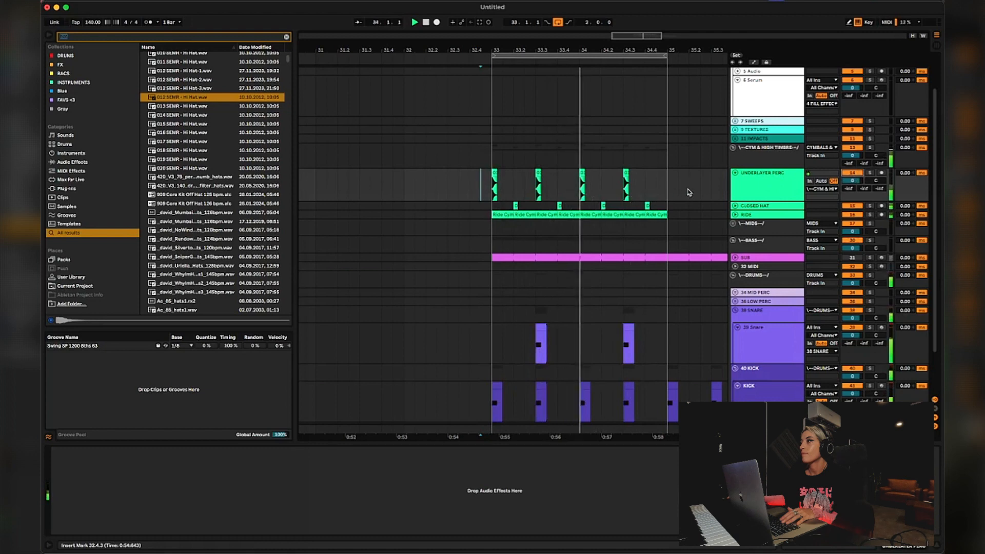
# - Search the browser for "eq" and add EQ Eight to the UNDERLAYER PERC track
pyautogui.click(752, 192)
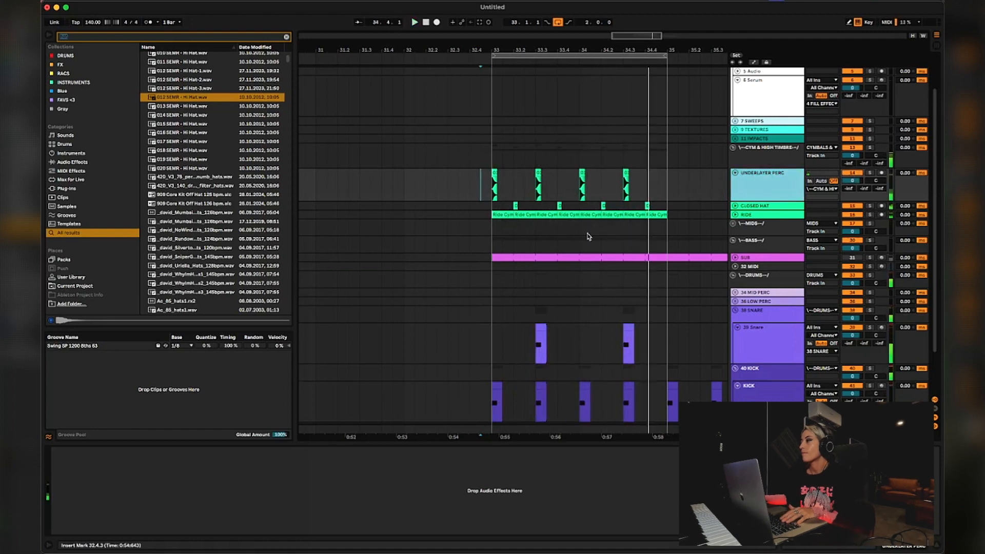
pyautogui.write('eq')
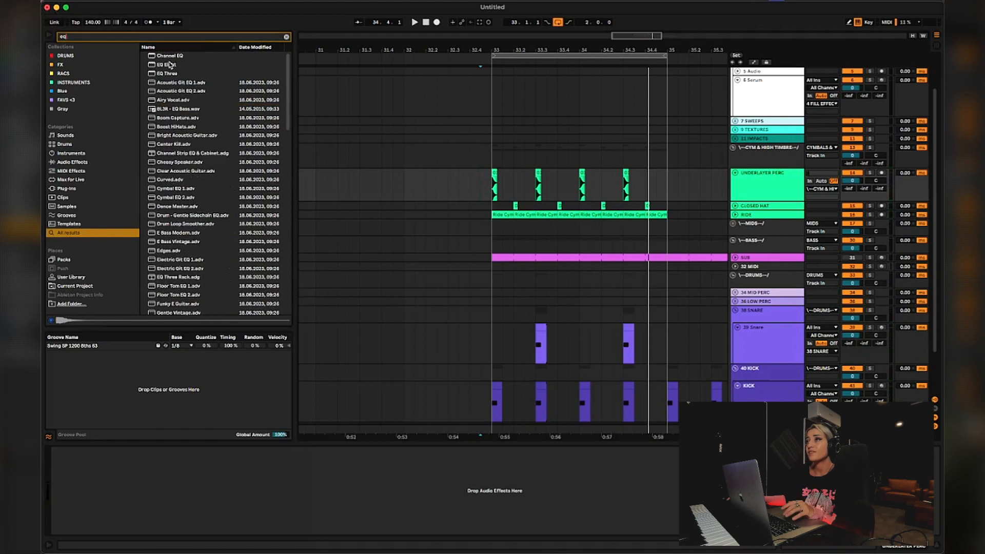
pyautogui.click(171, 66)
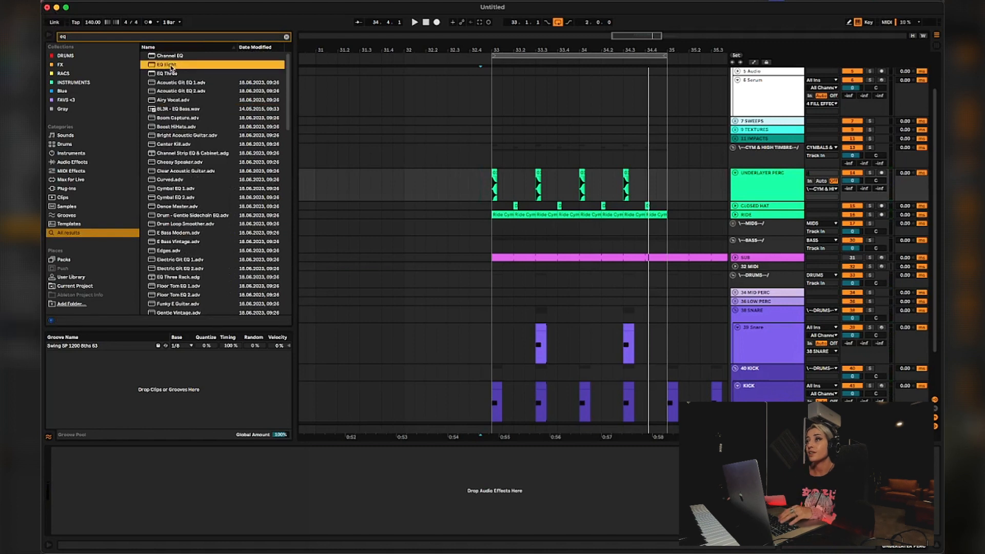
pyautogui.moveTo(200, 453); pyautogui.dragTo(199, 455)
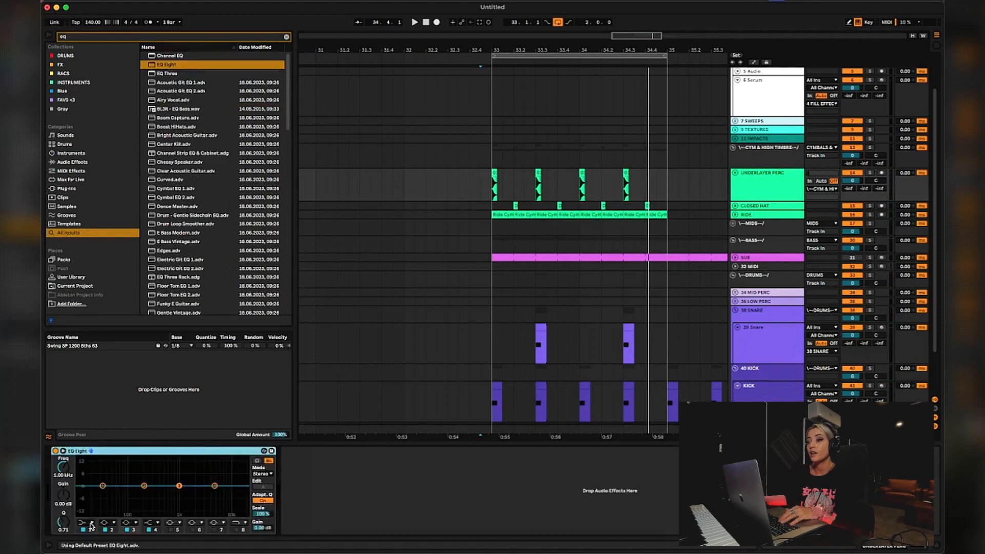
# - Set EQ Eight band 1 to a low cut at about 5.74 kHz with Q 0.21 while the loop plays
pyautogui.click(91, 523)
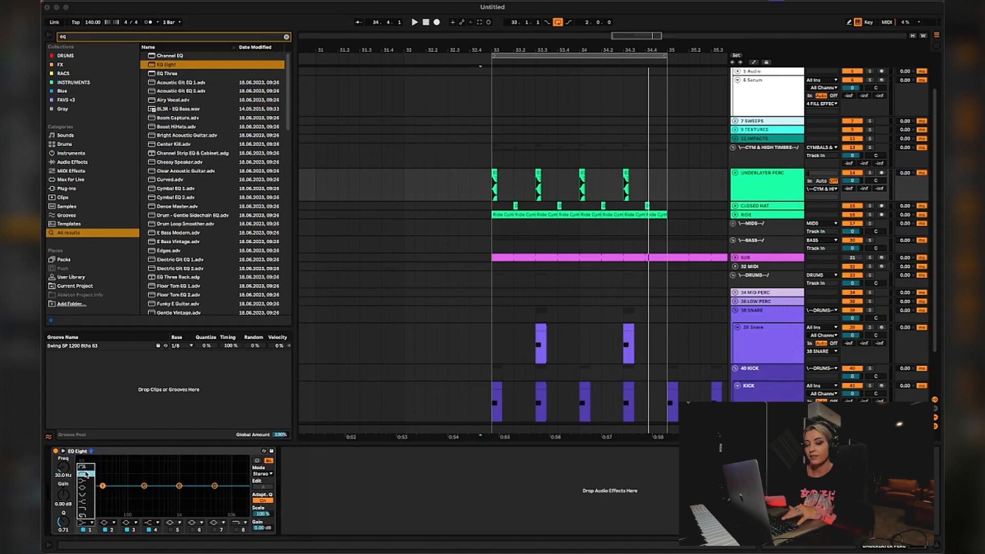
pyautogui.click(86, 475)
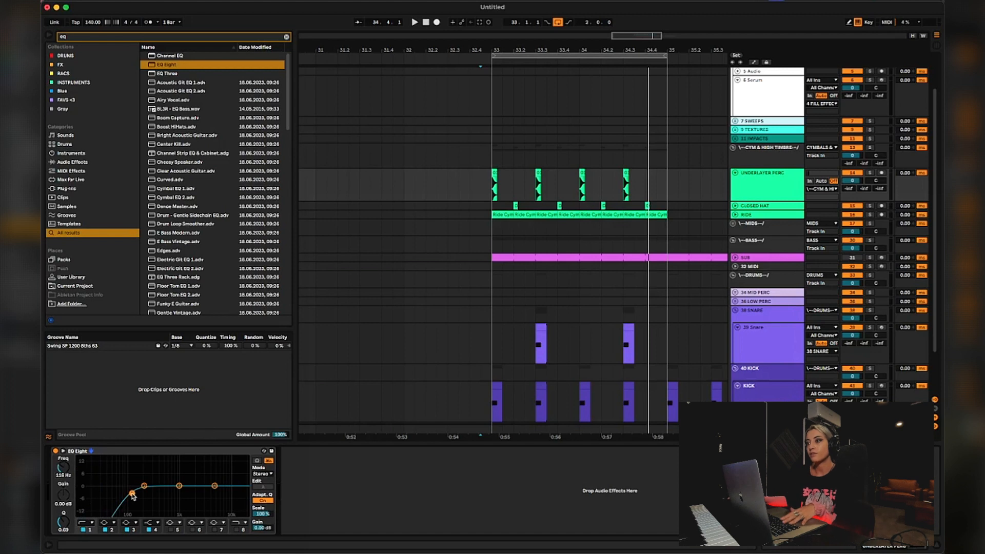
pyautogui.press('space')
pyautogui.moveTo(132, 496); pyautogui.dragTo(218, 506)
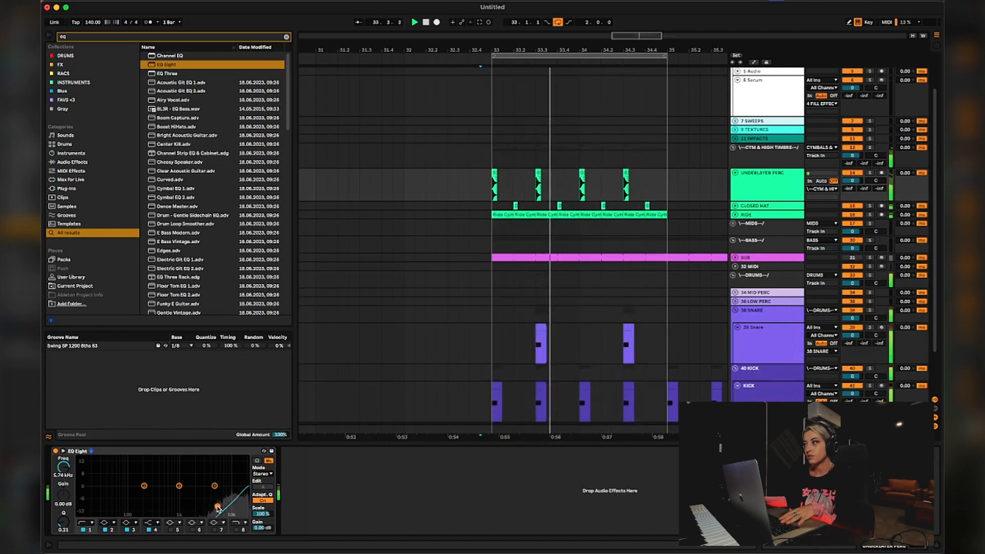
pyautogui.click(490, 233)
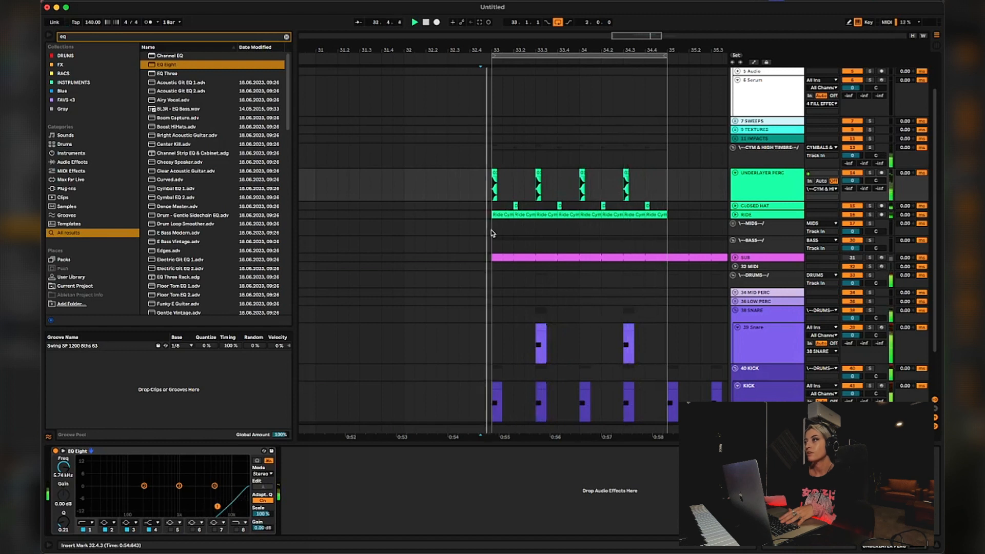
# - Play back the loop to hear the equalized hi-hat pattern in the mix
pyautogui.press('space')
pyautogui.press('space')
pyautogui.press('space')
pyautogui.press('space')
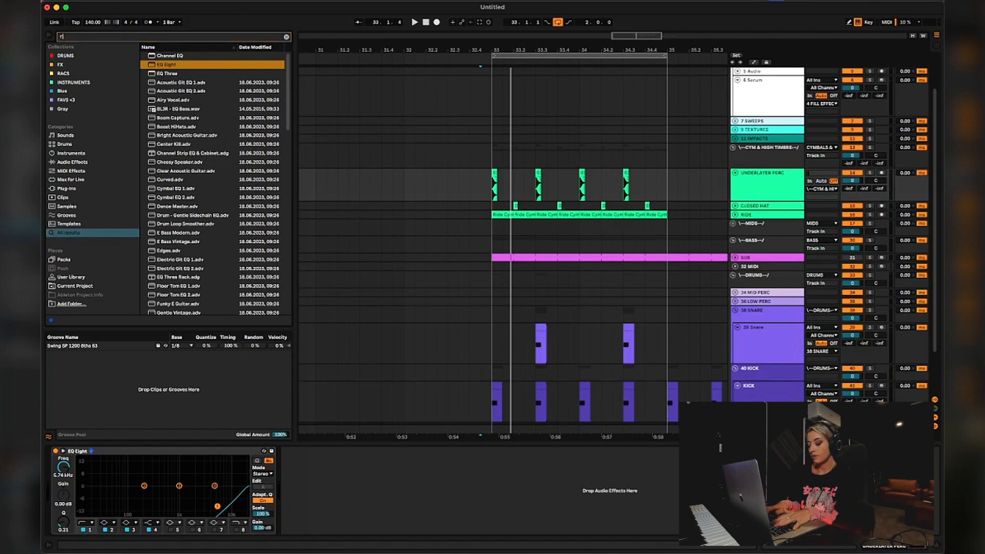
# - Search the browser's samples for "riddim loop"
pyautogui.write('riddim lo')
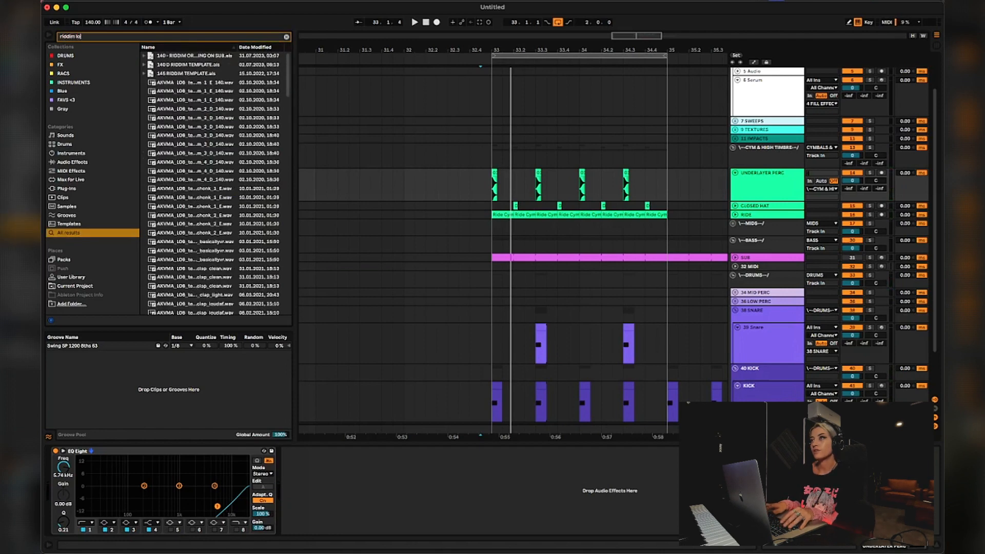
pyautogui.write('op')
pyautogui.press('super+a')
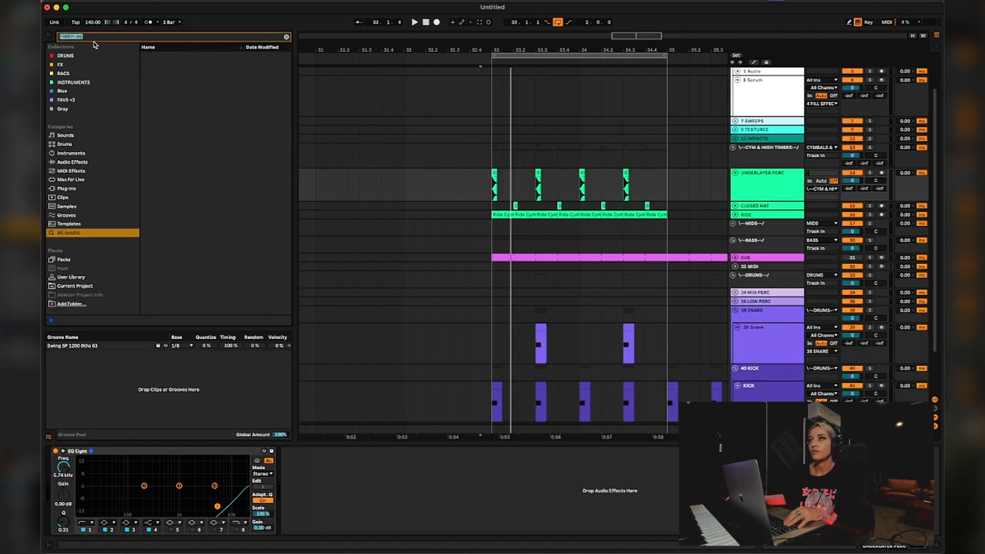
pyautogui.write('riddim loop')
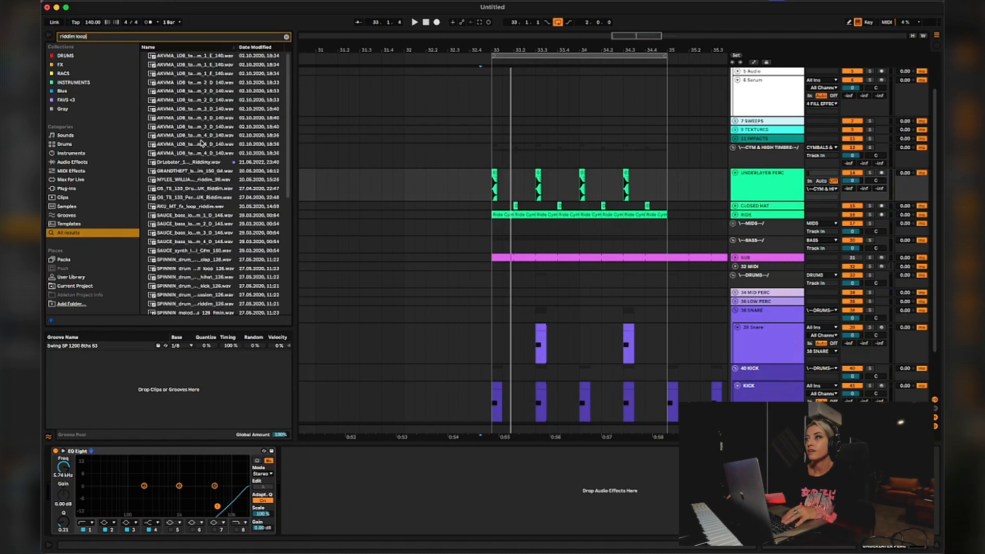
# - Preview several AKVMA loops and the neighbouring riddim samples in the first part of the search results
pyautogui.click(201, 144)
pyautogui.click(199, 153)
pyautogui.click(199, 128)
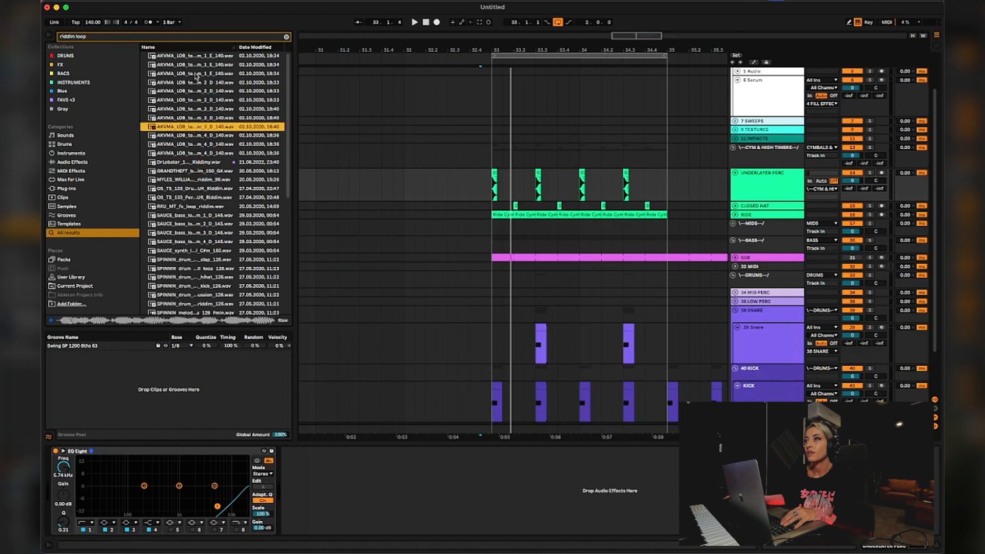
pyautogui.click(202, 74)
pyautogui.click(230, 164)
pyautogui.click(222, 180)
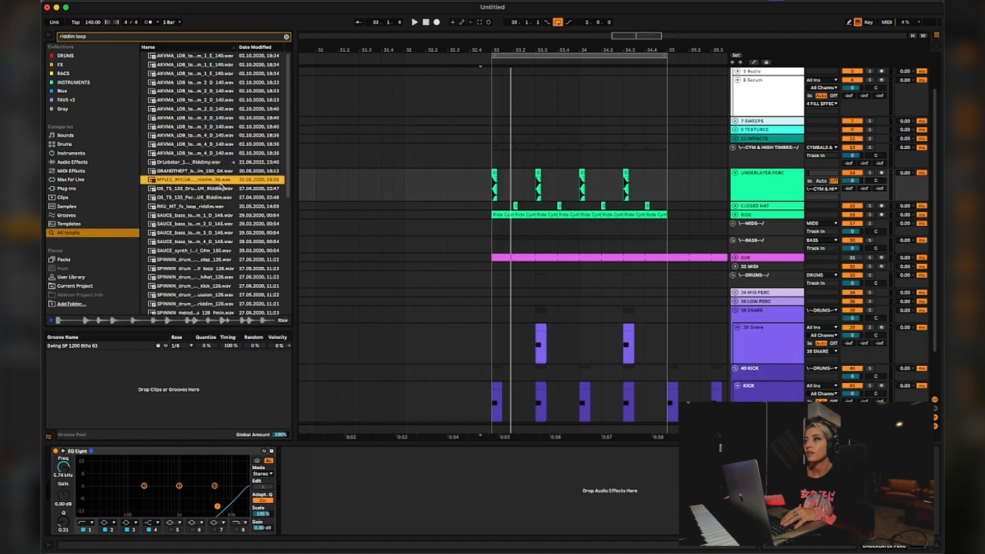
pyautogui.click(220, 171)
pyautogui.click(215, 197)
# - Preview the SAUCE bass and synth loops, the RKU effects loop and the SPINNIN drum loops
pyautogui.click(210, 216)
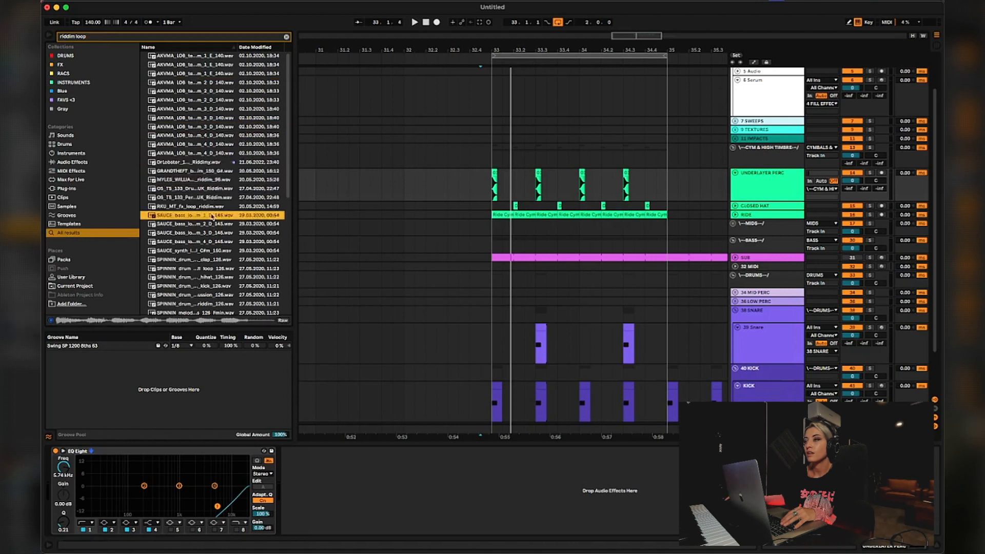
pyautogui.click(212, 207)
pyautogui.click(208, 225)
pyautogui.click(208, 233)
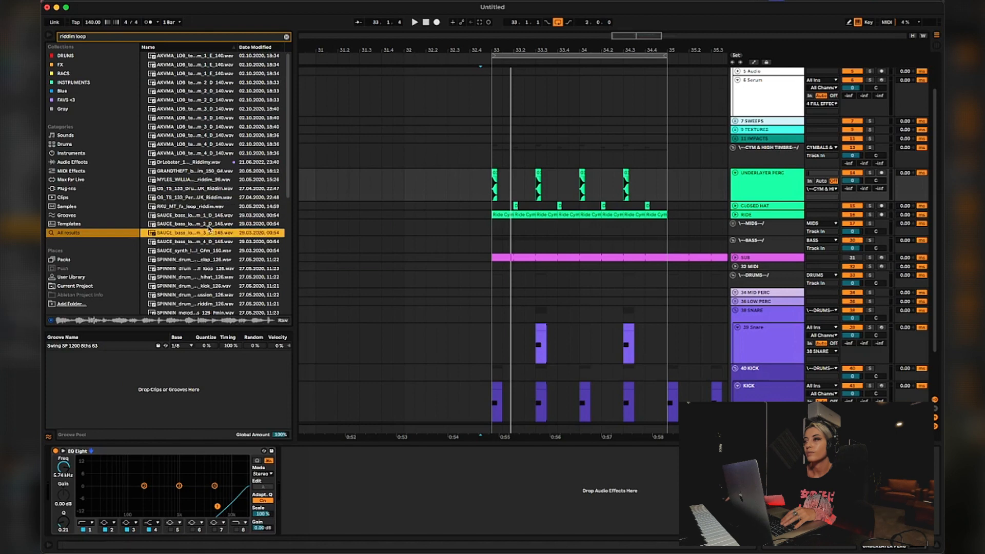
pyautogui.click(211, 206)
pyautogui.click(210, 268)
pyautogui.click(211, 277)
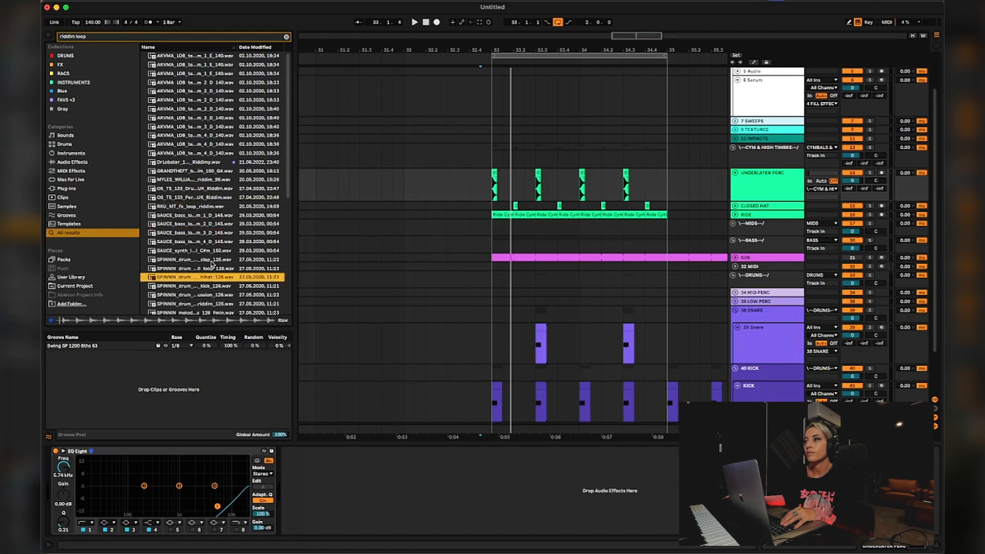
pyautogui.click(211, 252)
# - Preview the TTK2 riddim drum loops further down the results, including the triplets, stagger and simple snare versions
pyautogui.scroll(-8, 210, 256)
pyautogui.click(210, 266)
pyautogui.click(212, 231)
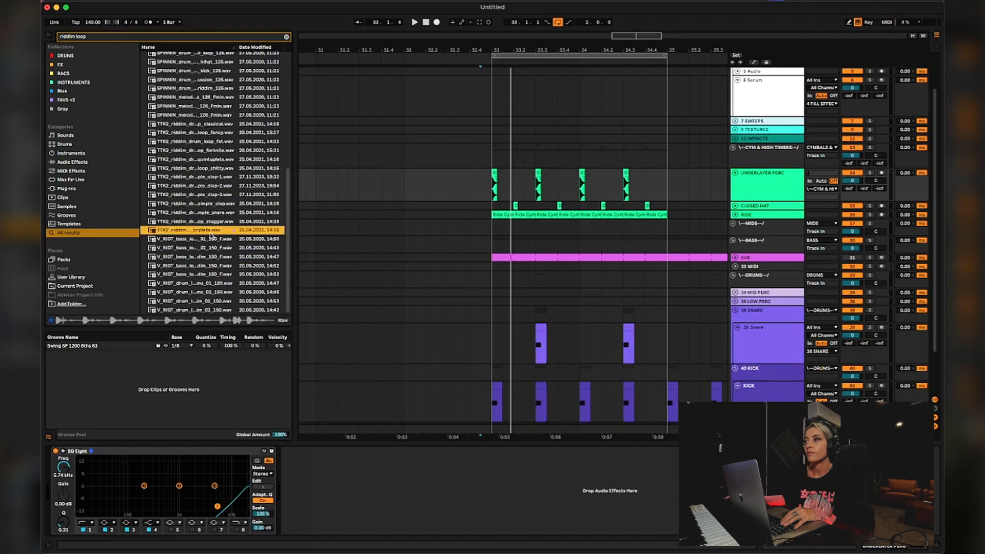
pyautogui.click(193, 267)
pyautogui.click(195, 222)
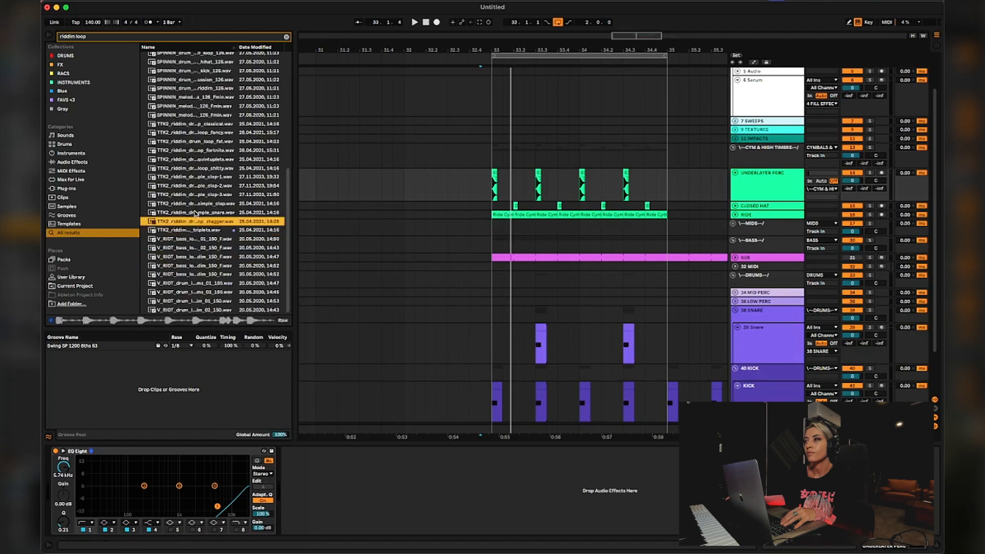
pyautogui.click(195, 213)
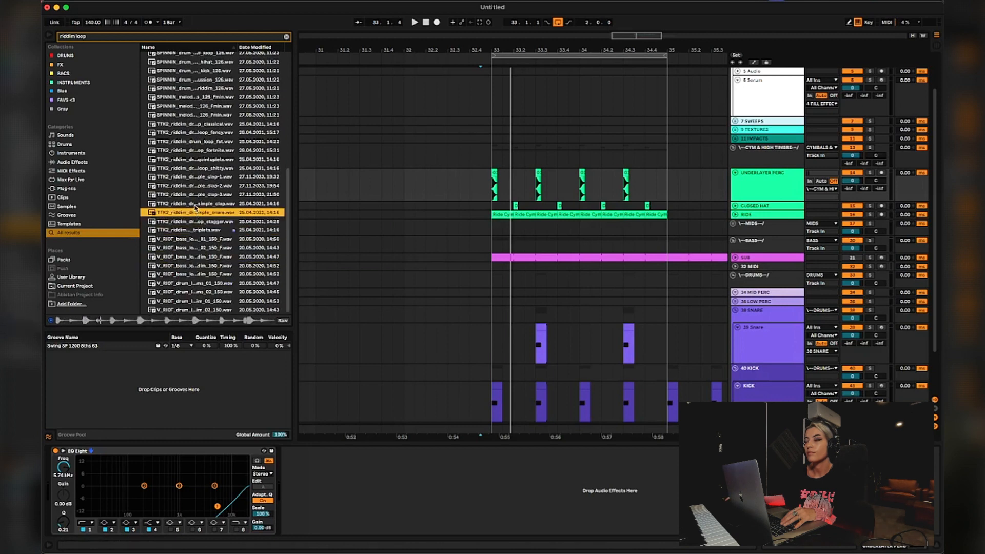
# - Place TTK2_riddim_drum_loop_simple_clap.wav at 33.1.1 on a new audio track below MASTR STEMS
pyautogui.scroll(-3, 533, 278)
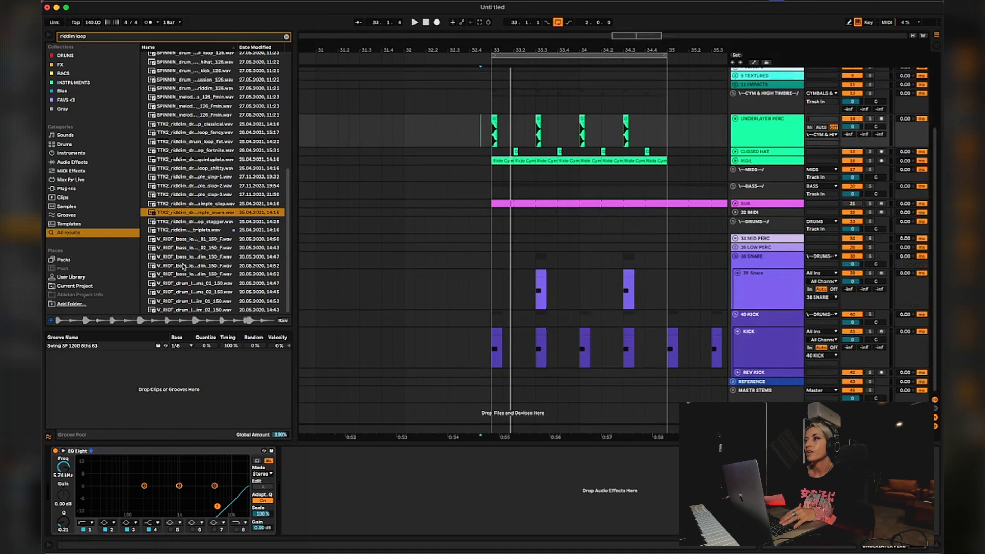
pyautogui.click(183, 204)
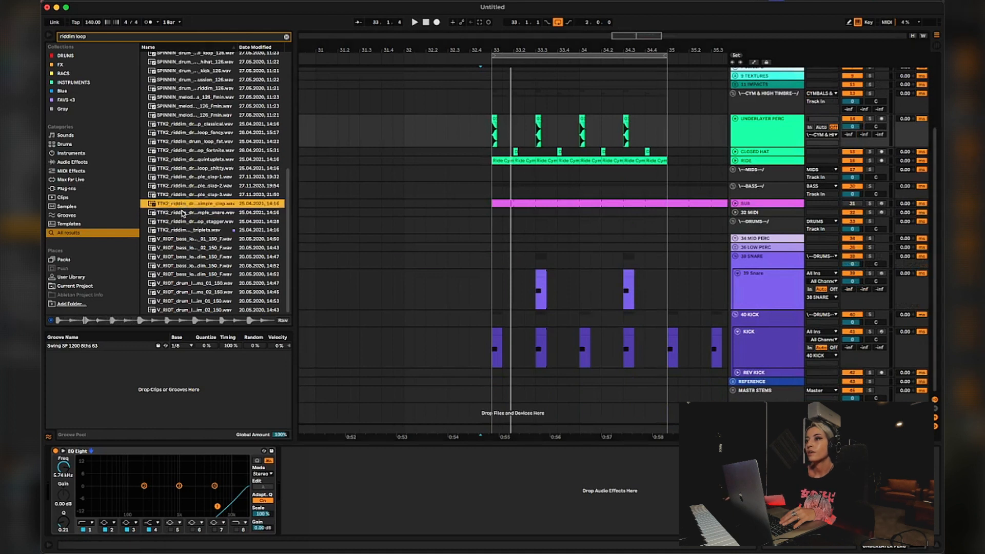
pyautogui.moveTo(186, 207); pyautogui.dragTo(499, 414)
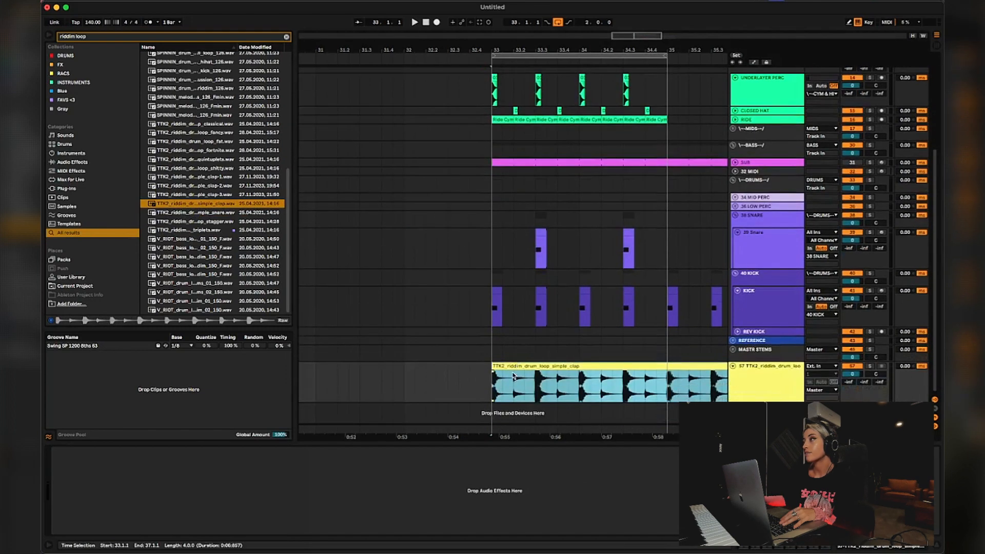
# - Play the arrangement from 33.1.1 with the new riddim drum loop track switched off
pyautogui.click(495, 393)
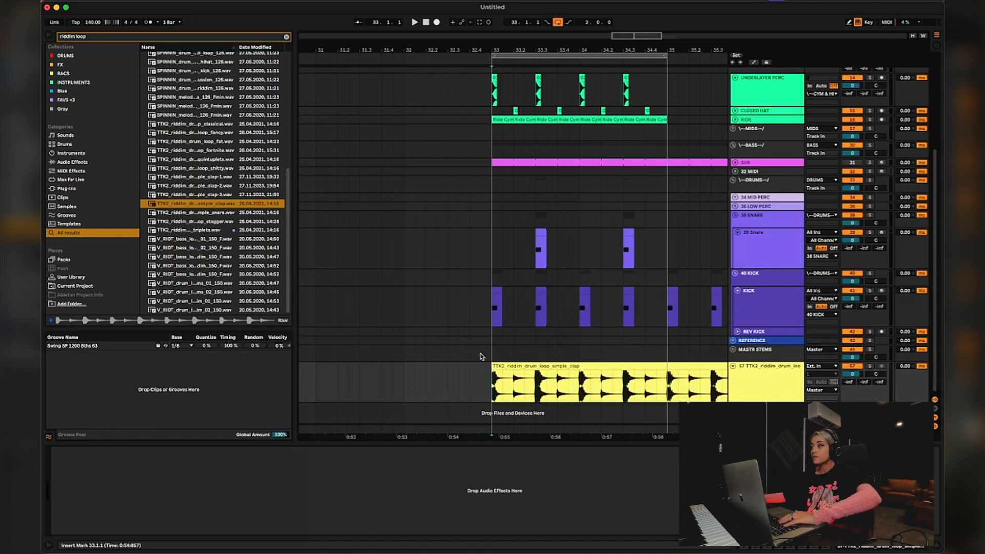
pyautogui.moveTo(491, 386); pyautogui.dragTo(717, 388)
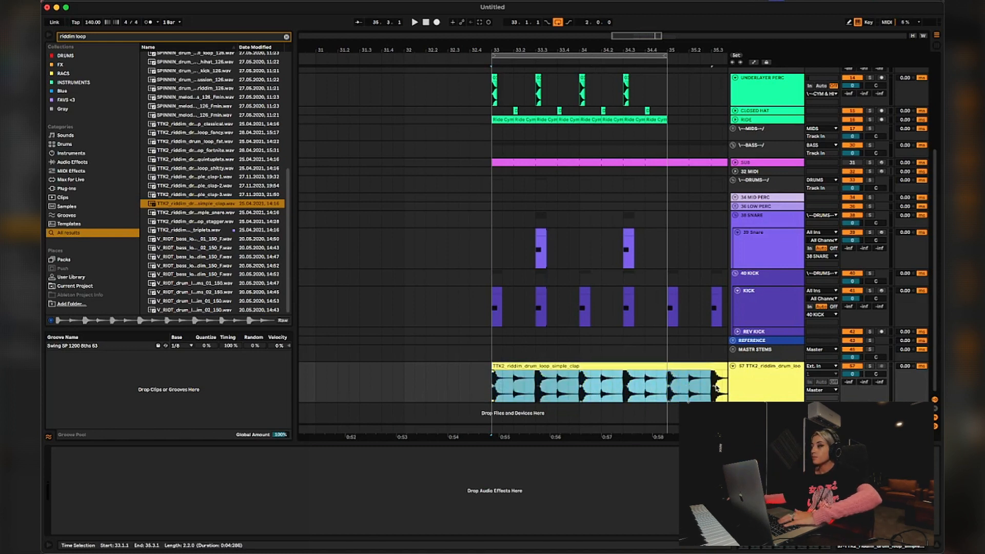
pyautogui.click(492, 386)
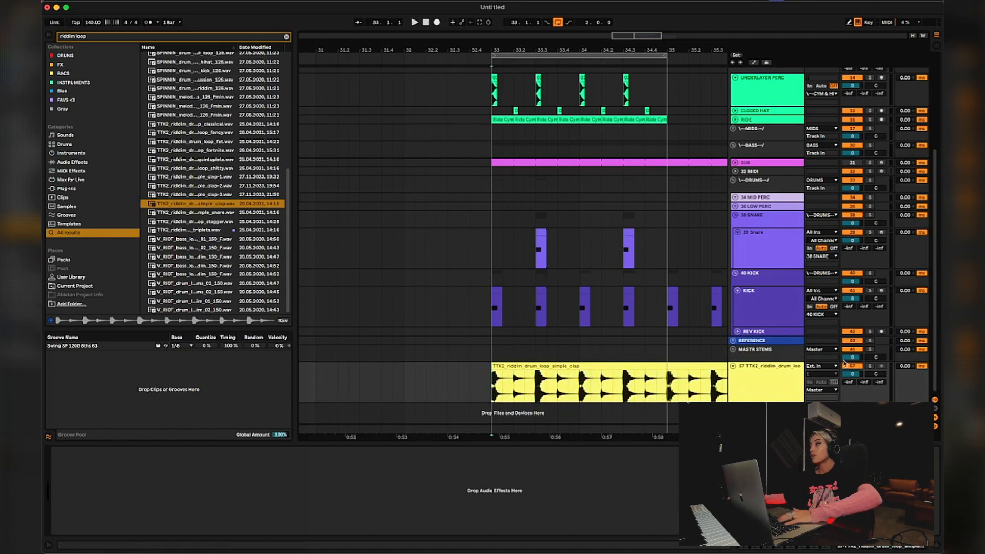
pyautogui.press('space')
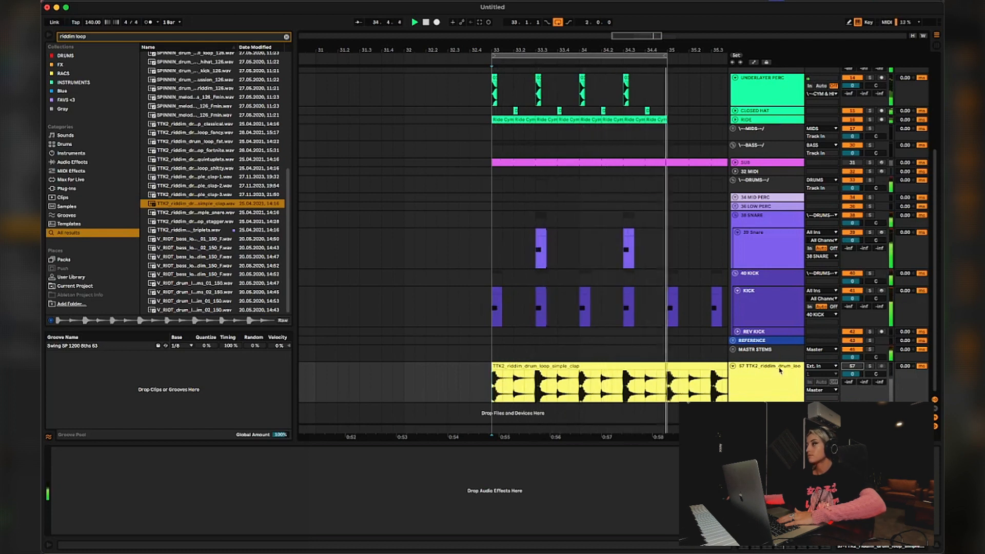
# - Move the riddim drum loop track into the CYM & HIGH TIMBRE group below RIDE, and reactivate it for playback
pyautogui.click(778, 389)
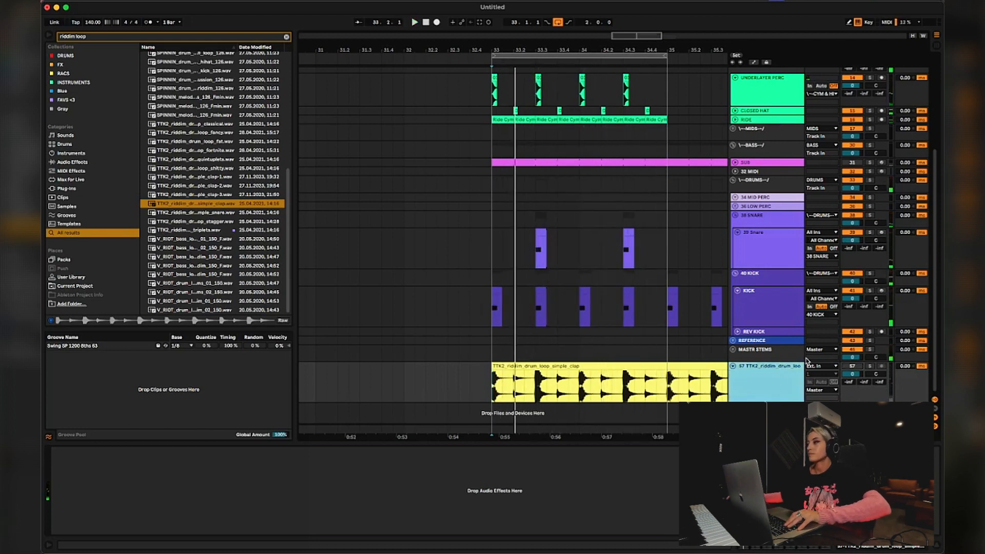
pyautogui.moveTo(789, 379); pyautogui.dragTo(752, 125)
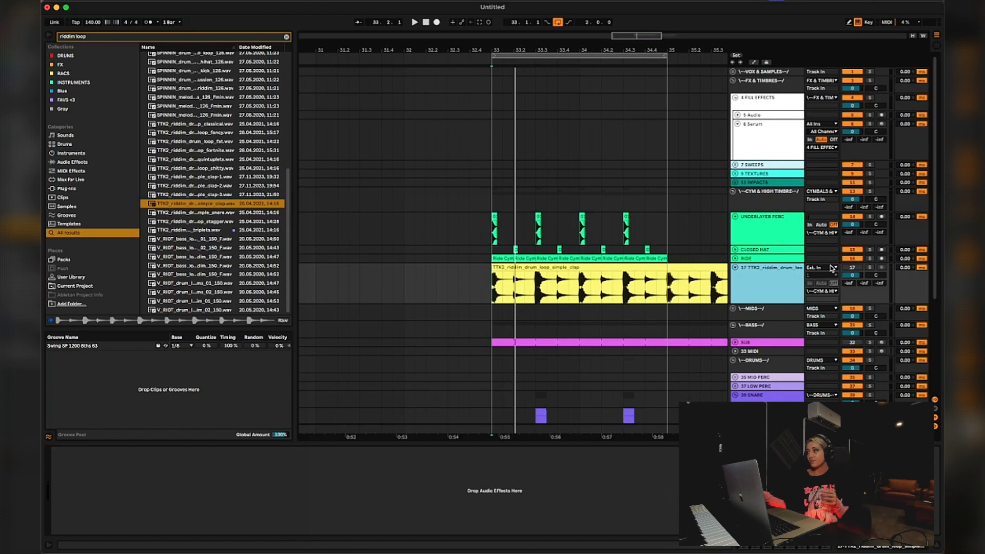
pyautogui.click(850, 268)
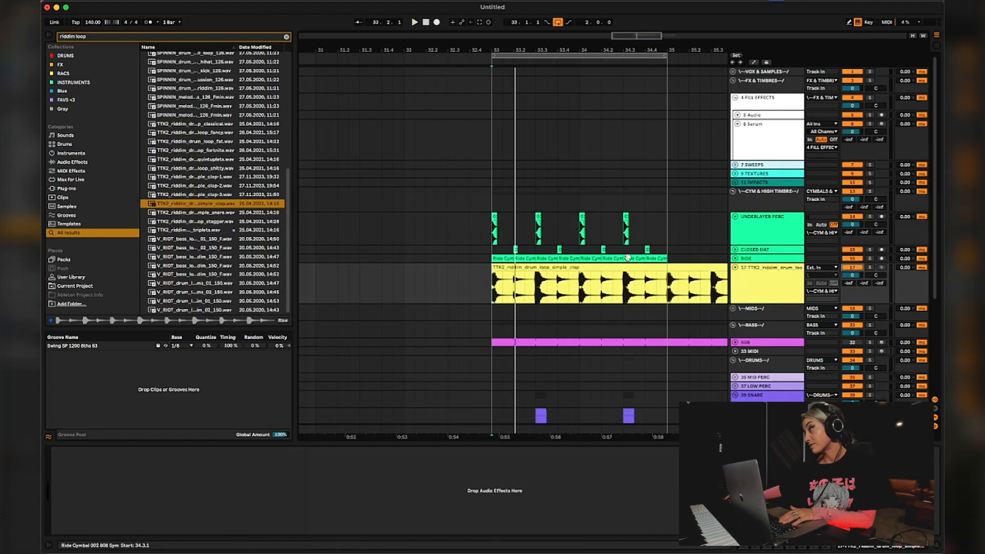
pyautogui.press('space')
pyautogui.click(758, 292)
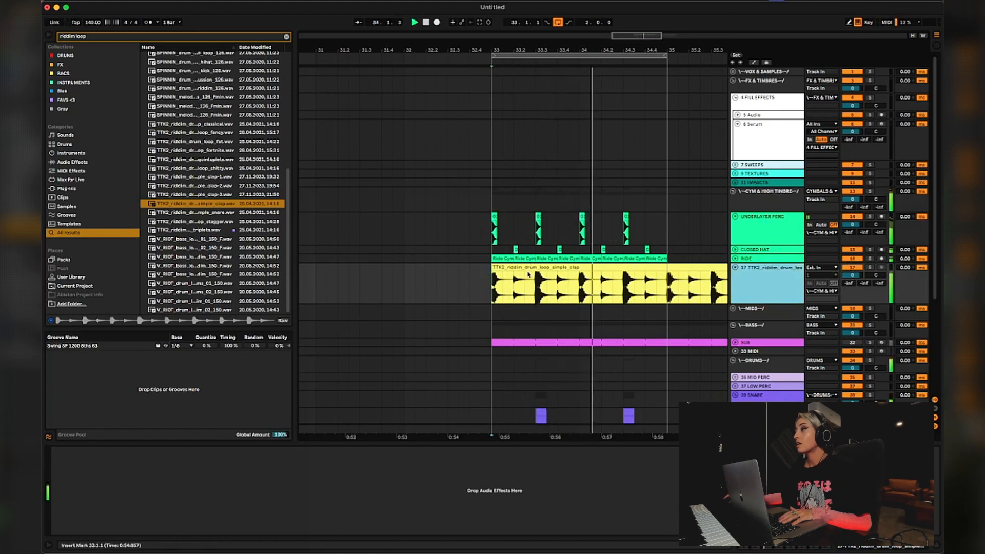
# - Cut the loop sections 33.1.3–33.2.1 and 33.3.1–33.3.3 out of the riddim drum loop, and play from 33.1.1
pyautogui.moveTo(517, 293); pyautogui.dragTo(508, 294)
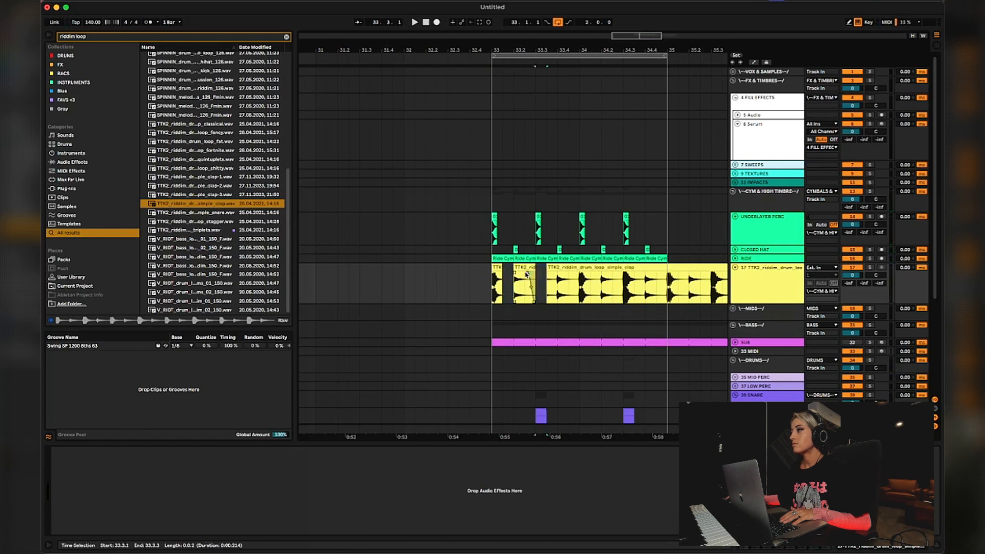
pyautogui.click(488, 286)
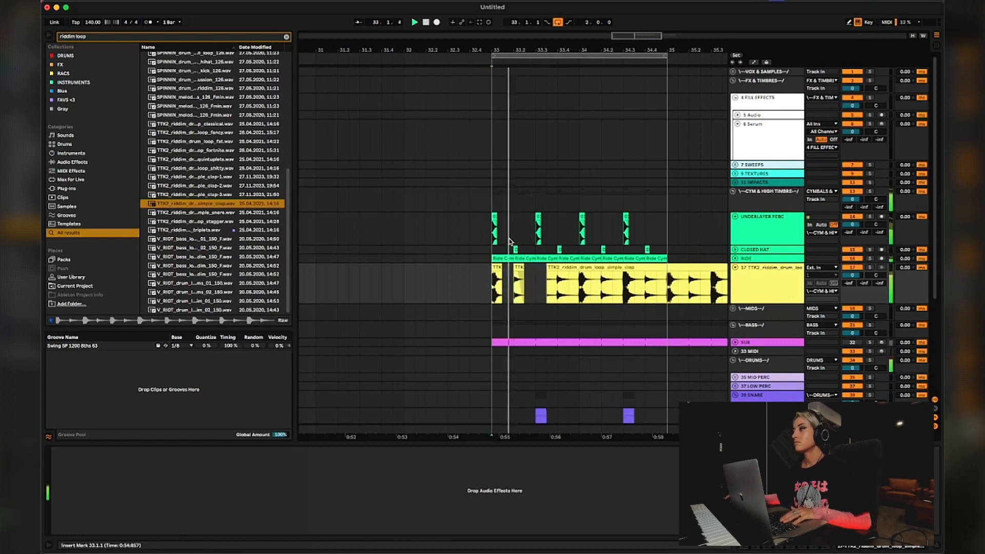
pyautogui.click(478, 277)
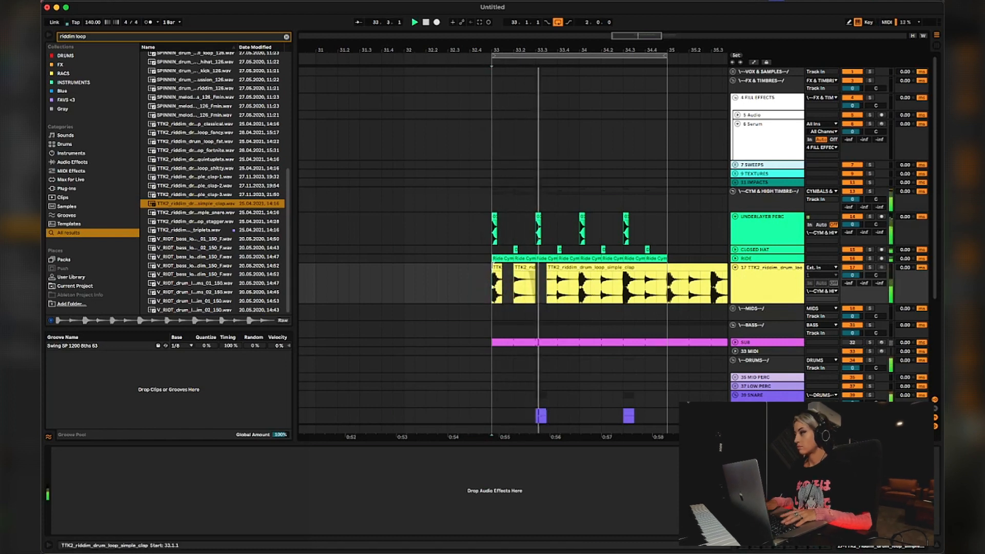
# - Extend the first riddim loop slice from 33.1.3 to 33.2.1, and play the result from 33.1.1
pyautogui.click(497, 259)
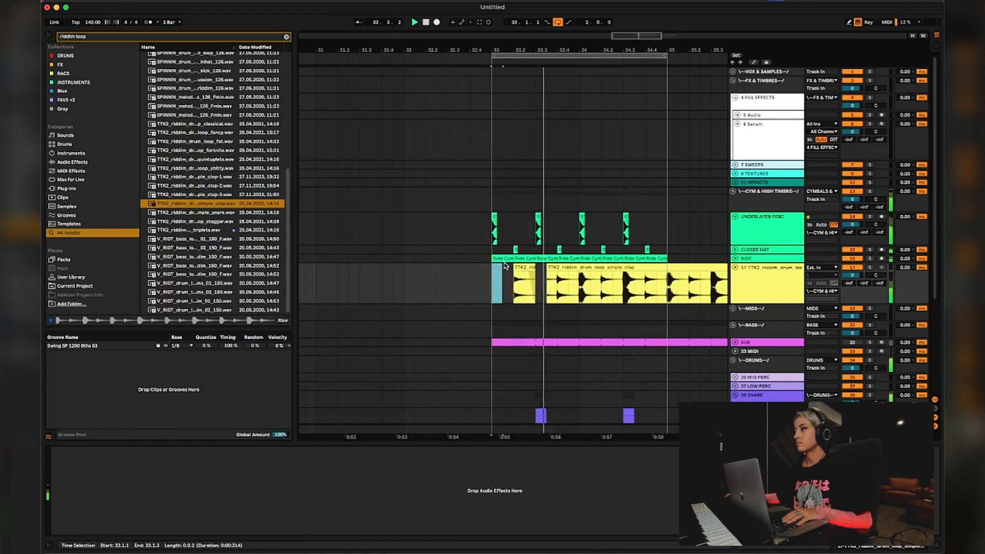
pyautogui.press('space')
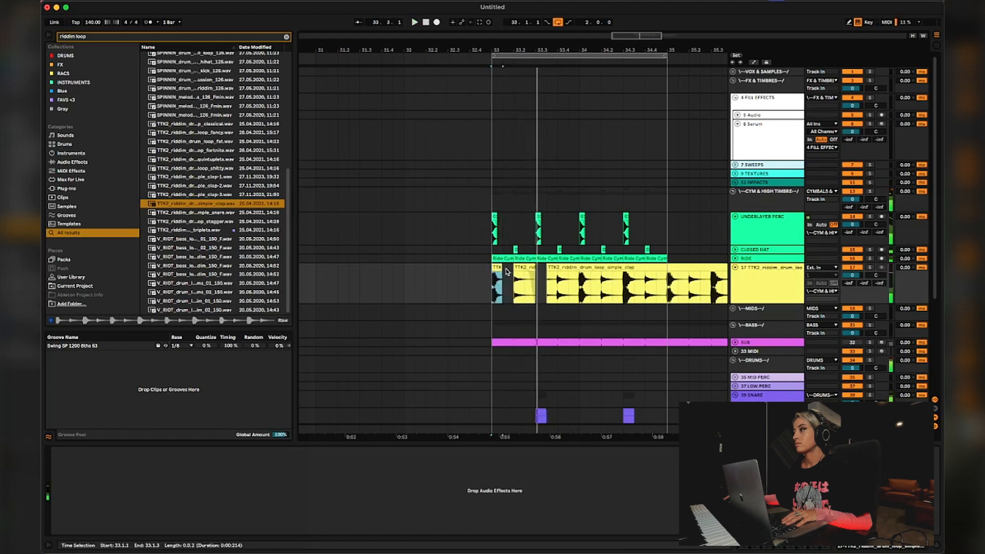
pyautogui.press('space')
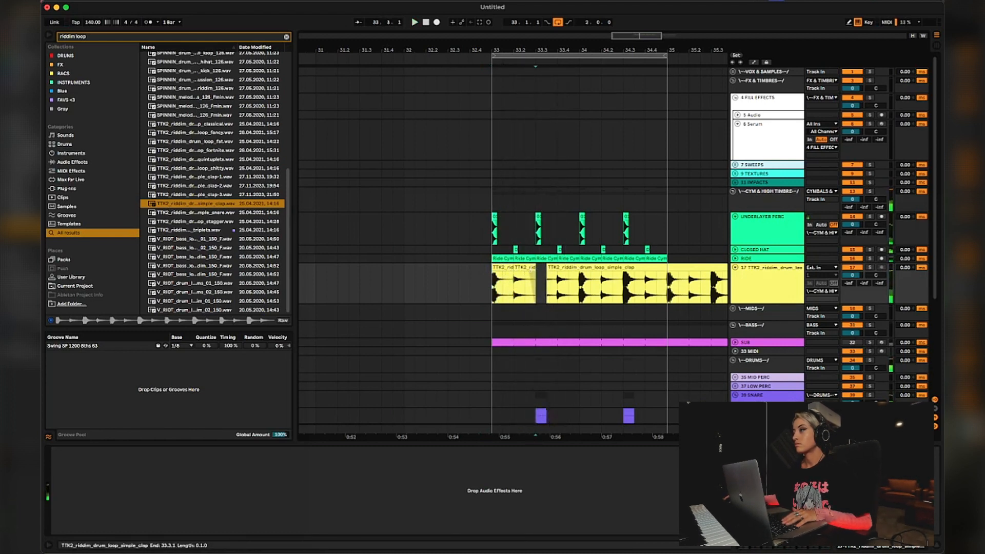
pyautogui.click(547, 277)
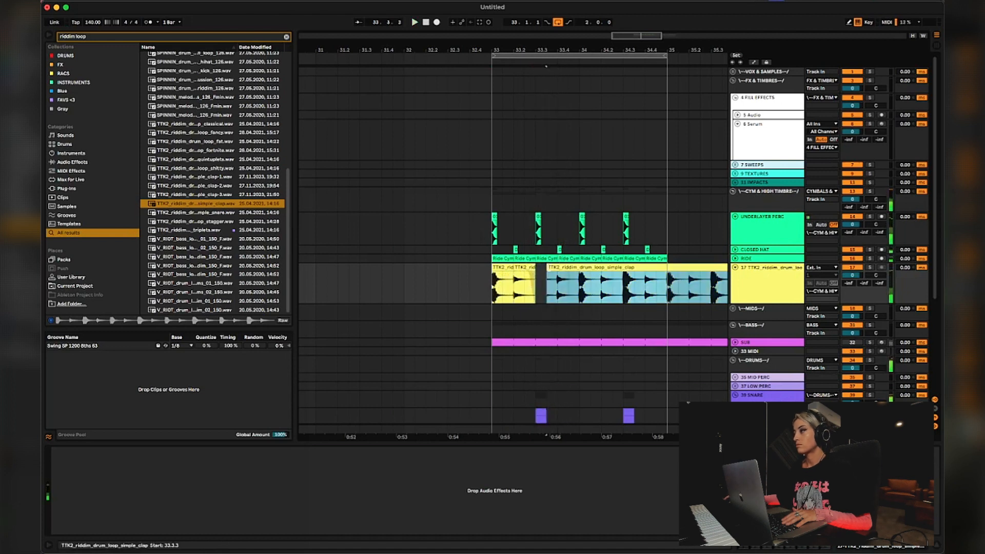
pyautogui.click(489, 285)
pyautogui.press('space')
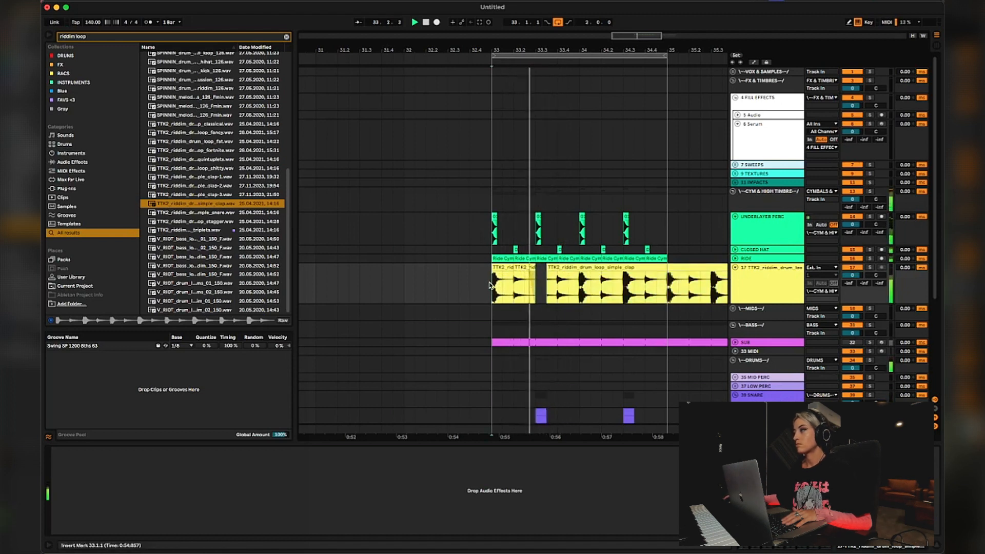
# - Delete the riddim loop remainder from 33.3.3 onward, and duplicate the 33.1.1–33.3.1 section once for playback
pyautogui.click(552, 284)
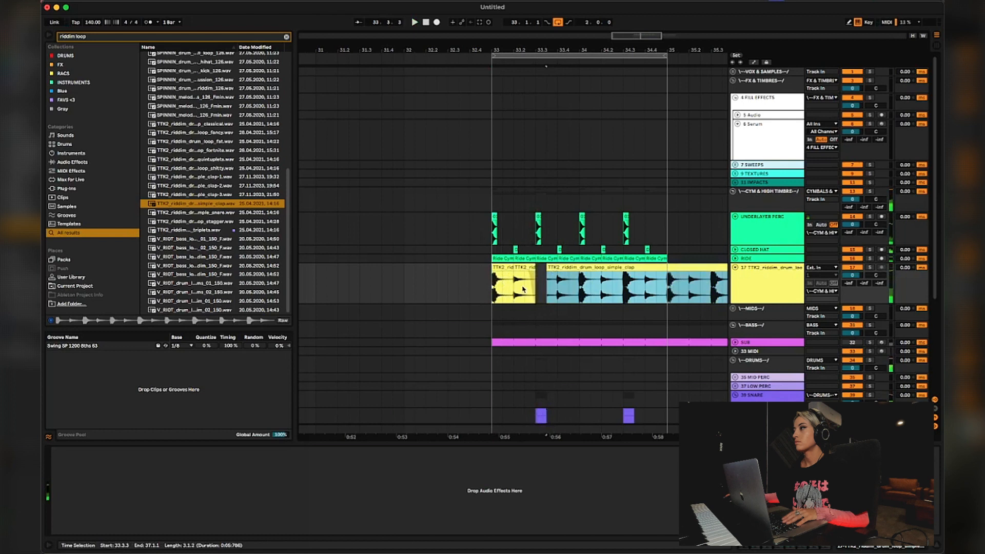
pyautogui.press('Delete')
pyautogui.click(496, 288)
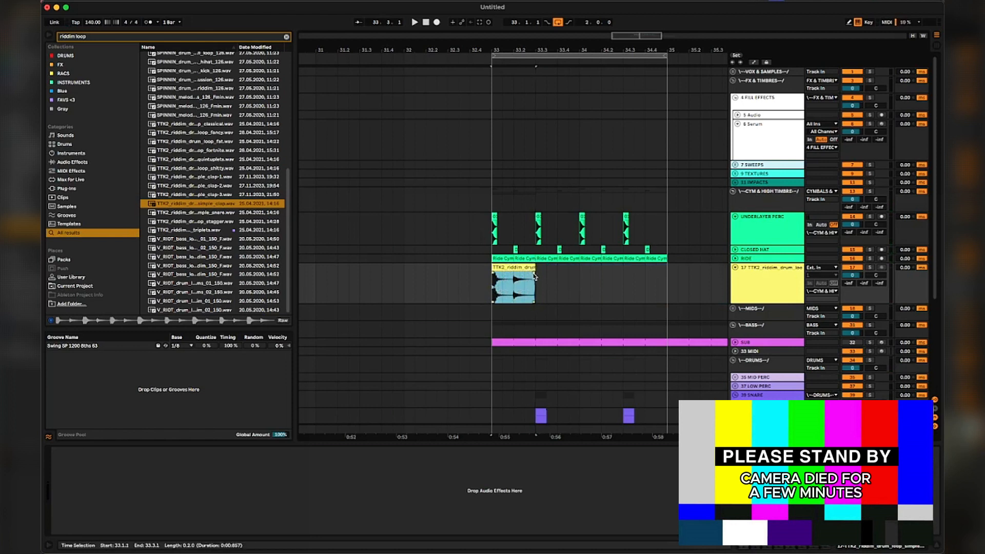
pyautogui.hotkey('ctrl', 'd')
pyautogui.click(482, 280)
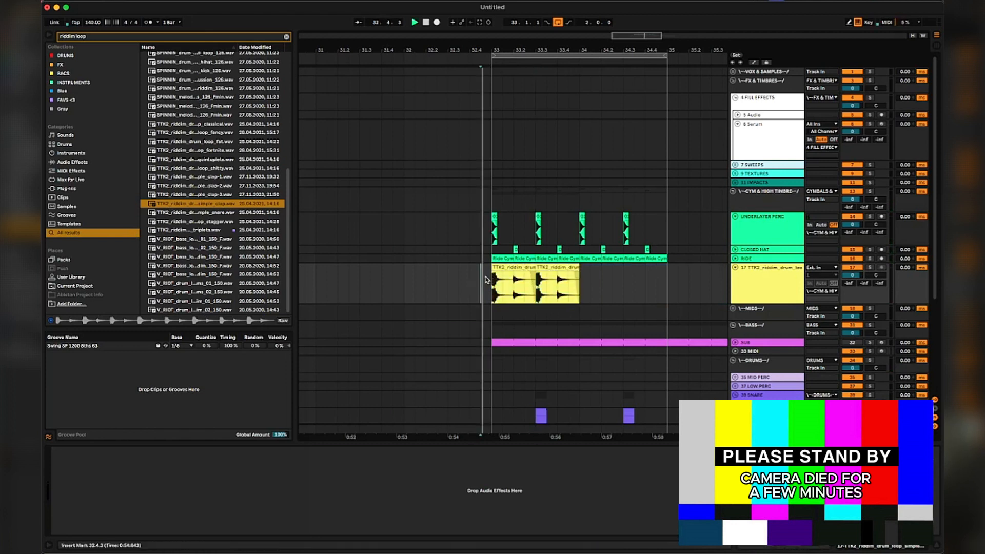
pyautogui.press('space')
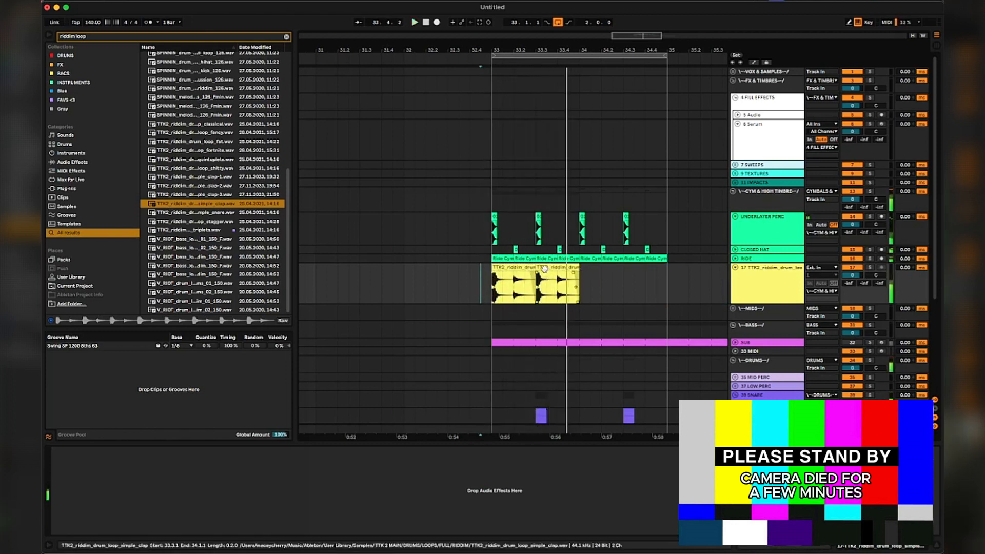
# - Try the duplicated riddim loop slice at 33.3.3, and play the result from just before bar 33
pyautogui.click(546, 274)
pyautogui.press('Delete')
pyautogui.hotkey('ctrl', 'z')
pyautogui.click(482, 279)
pyautogui.press('space')
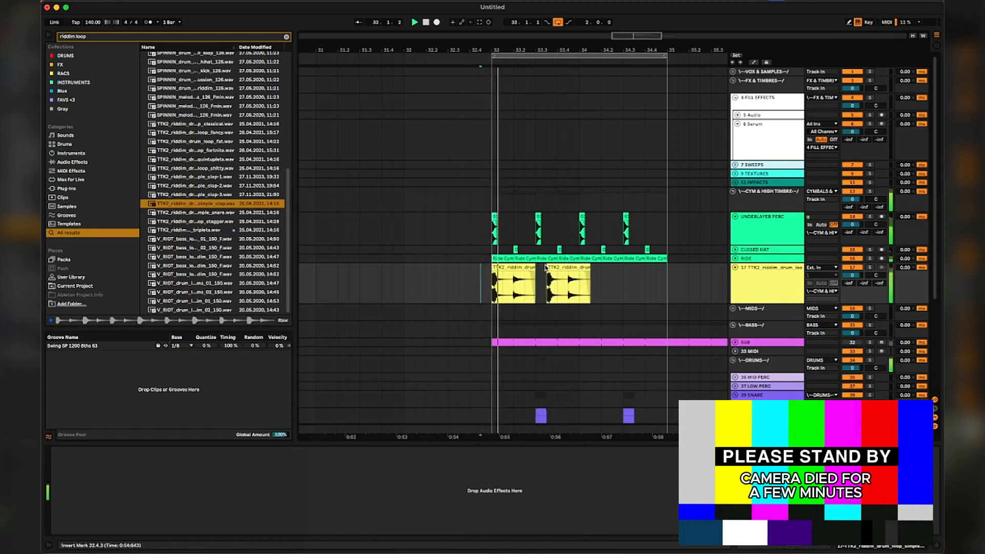
# - Try the second riddim loop slice at 33.4.1 instead, and play the result
pyautogui.click(559, 268)
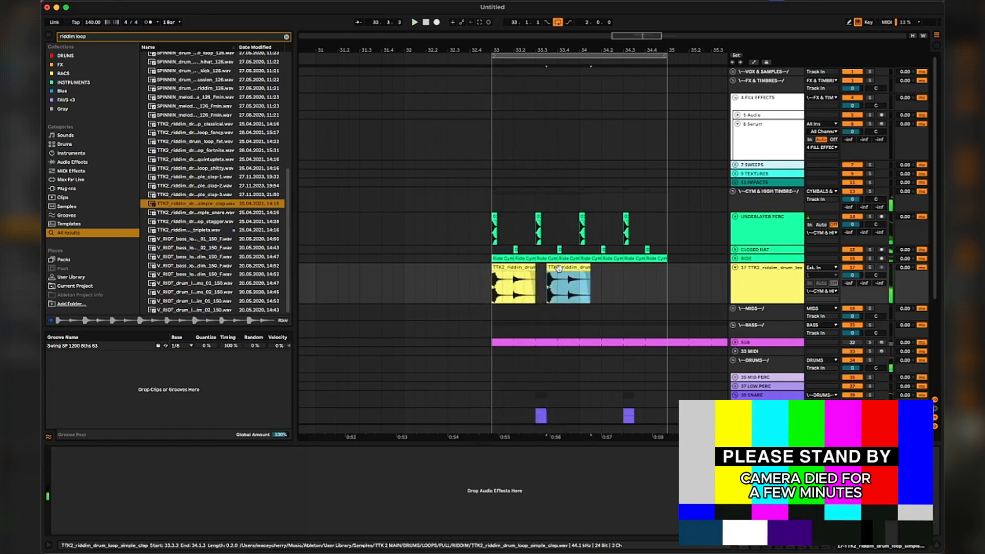
pyautogui.moveTo(559, 268); pyautogui.dragTo(570, 268)
pyautogui.click(482, 291)
pyautogui.press('space')
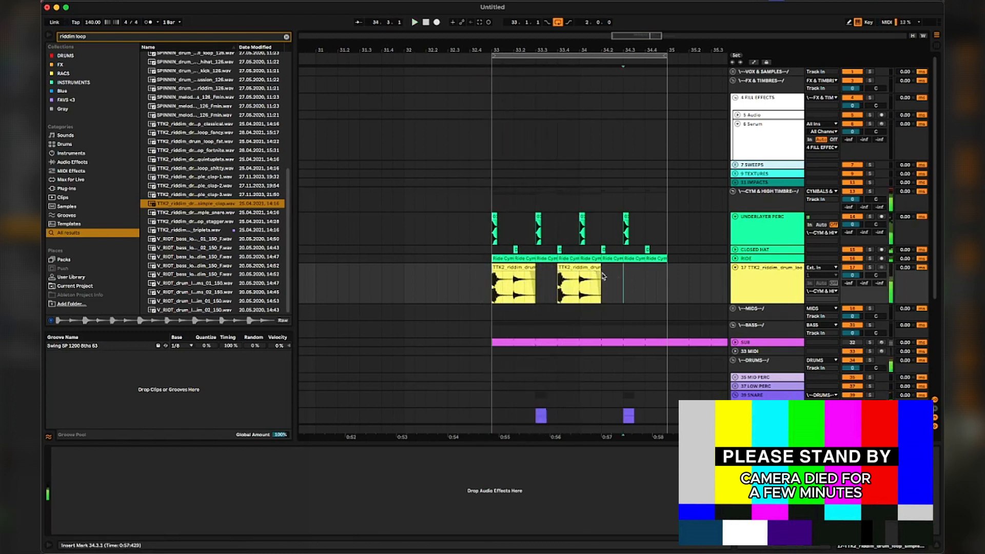
# - Return the second riddim loop slice to 33.3.1, and play from 33.1.1
pyautogui.click(572, 268)
pyautogui.moveTo(612, 278); pyautogui.dragTo(517, 285)
pyautogui.click(494, 284)
pyautogui.press('space')
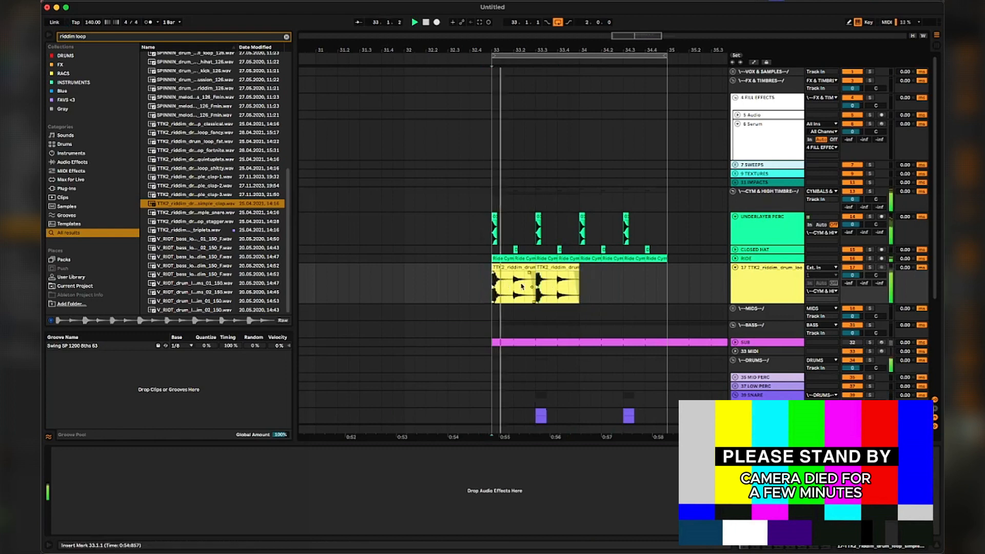
pyautogui.press('space')
# - Extend the first riddim loop slice over the duplicate to 34.2.3, cut out 33.3.1–33.3.3, and play from 33.1.1
pyautogui.moveTo(651, 39)
pyautogui.mouseDown()
pyautogui.moveTo(651, 51)
pyautogui.moveTo(648, 42)
pyautogui.mouseUp()
pyautogui.click(520, 284)
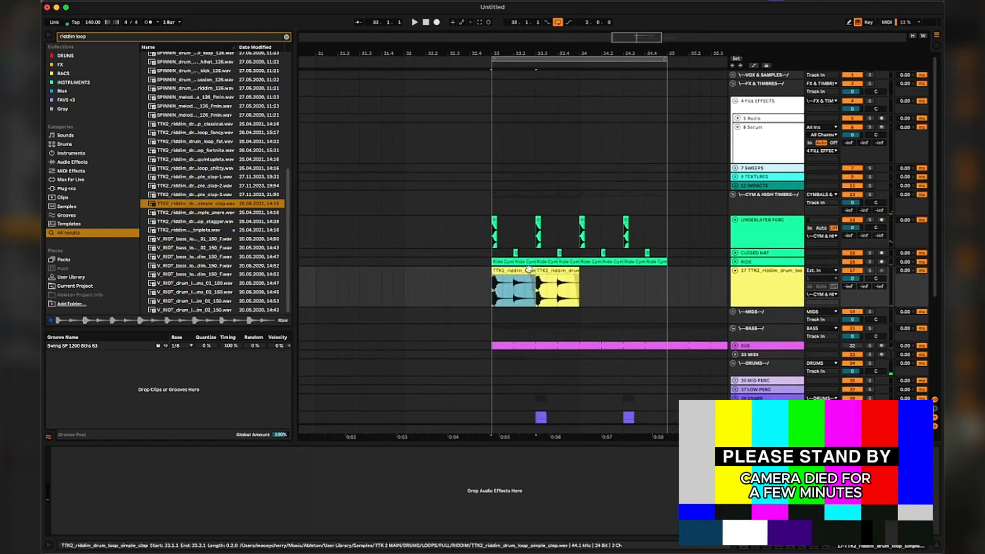
pyautogui.moveTo(579, 280); pyautogui.dragTo(590, 278)
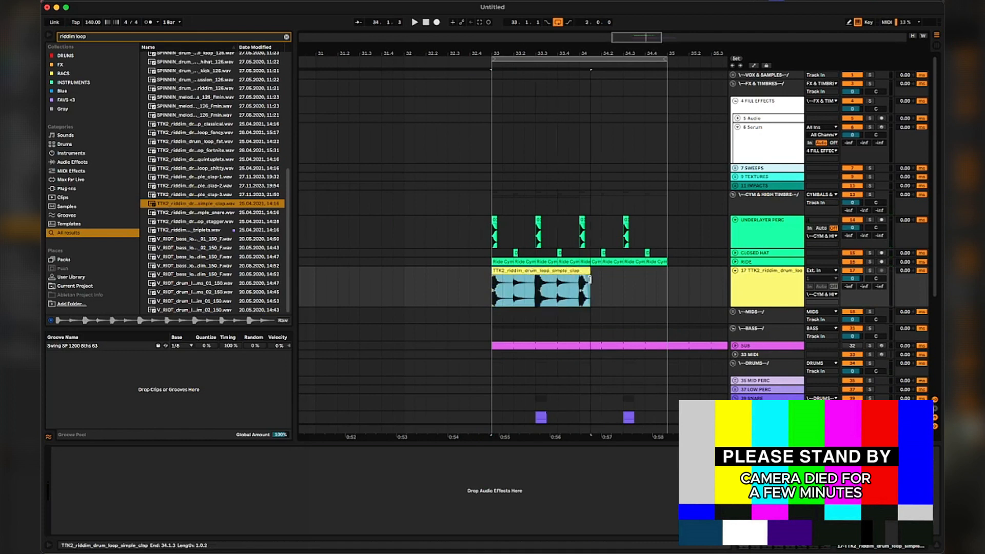
pyautogui.click(545, 292)
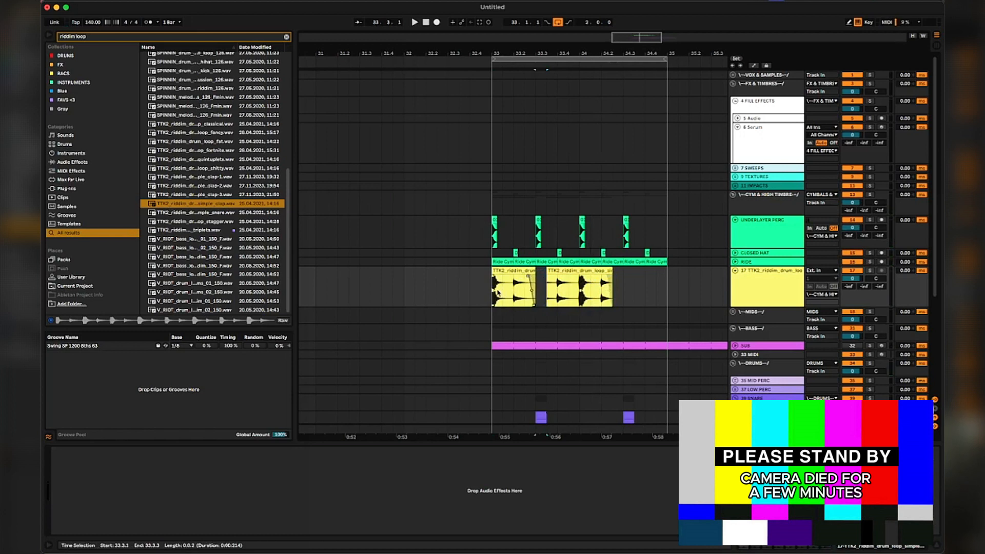
pyautogui.press('space')
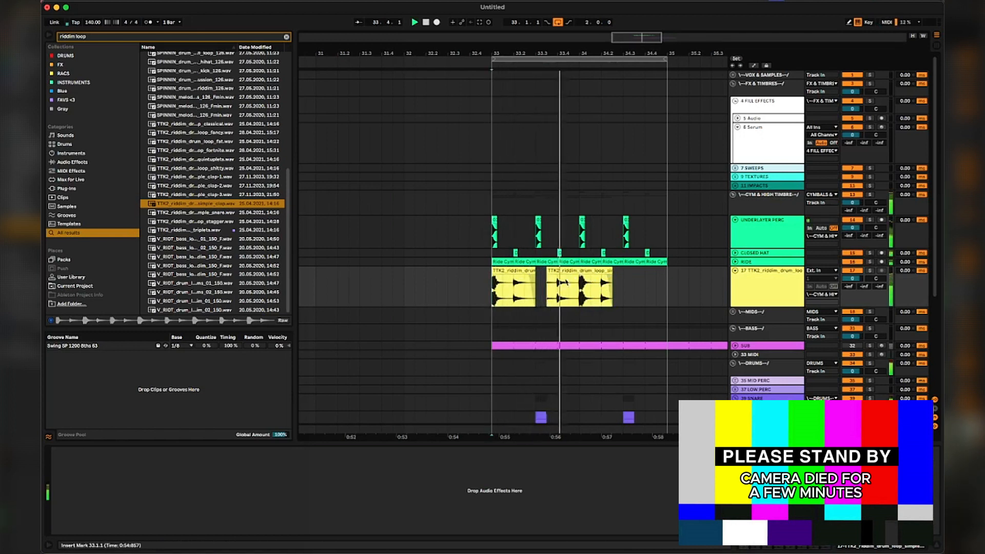
# - Delete the riddim loop section between 33.3.3 and 33.4.1, and play the result from before bar 33
pyautogui.click(551, 273)
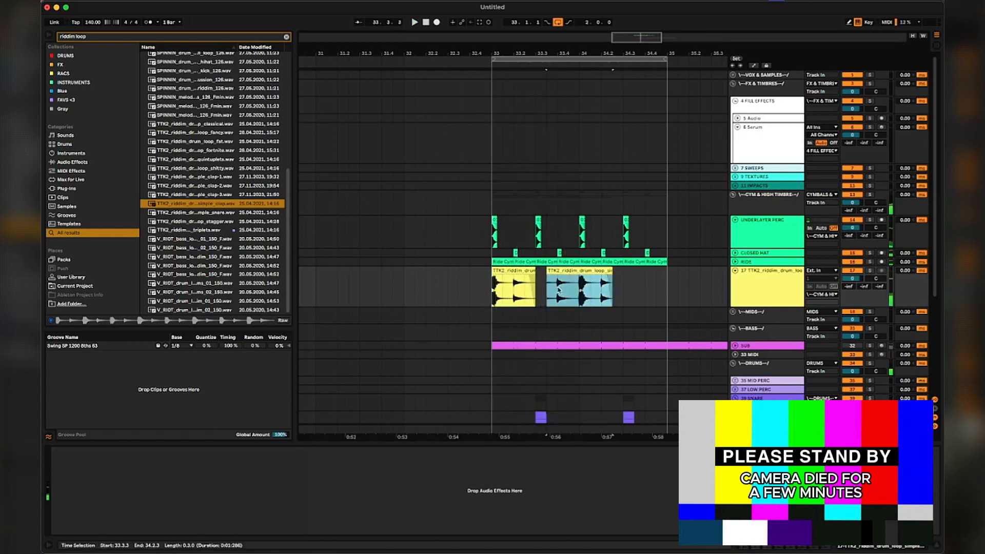
pyautogui.moveTo(620, 36); pyautogui.dragTo(614, 42)
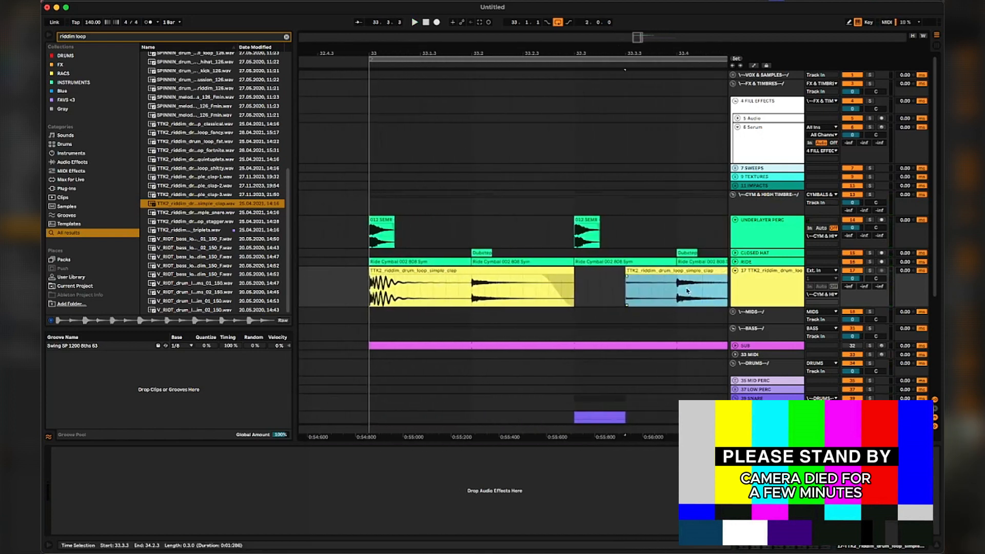
pyautogui.moveTo(675, 292); pyautogui.dragTo(623, 291)
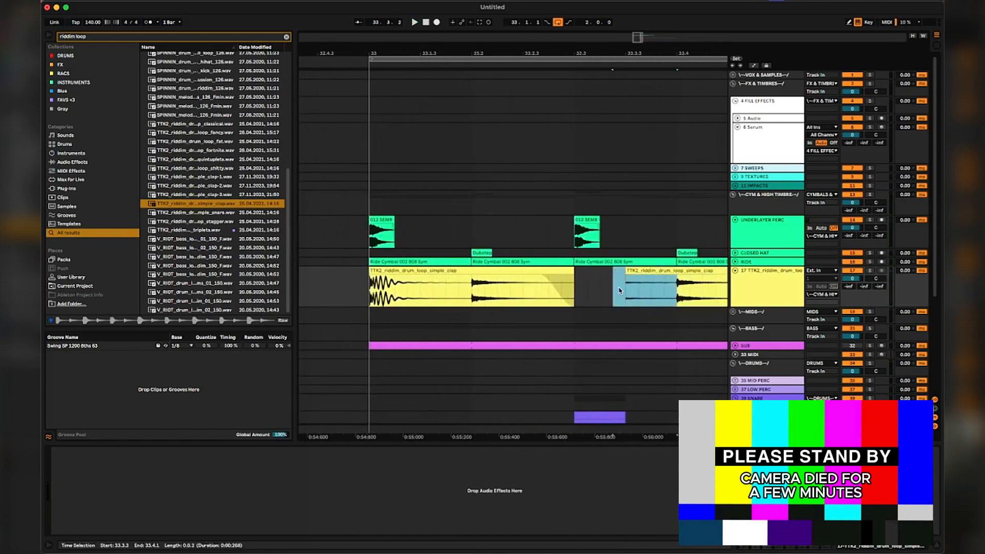
pyautogui.press('Delete')
pyautogui.click(330, 285)
pyautogui.press('space')
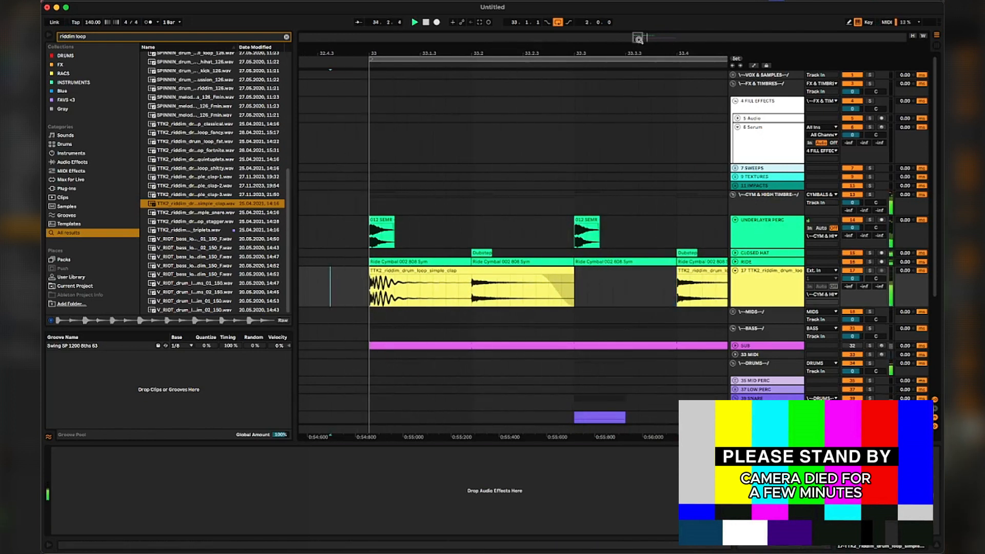
# - Play back the edited riddim loop from just before bar 33 and again from 33.1.1
pyautogui.moveTo(639, 39); pyautogui.dragTo(637, 22)
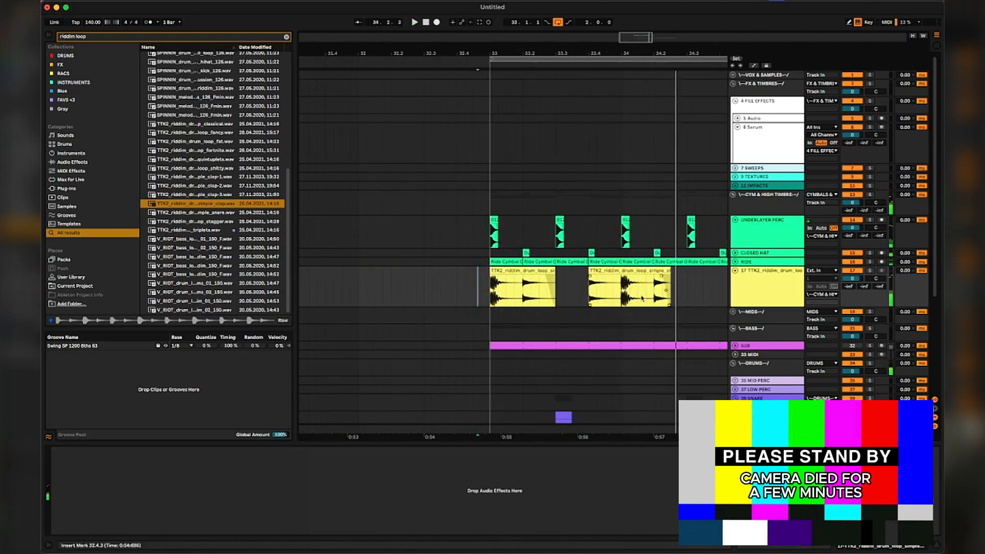
pyautogui.press('space')
pyautogui.press('space')
pyautogui.click(465, 272)
pyautogui.press('space')
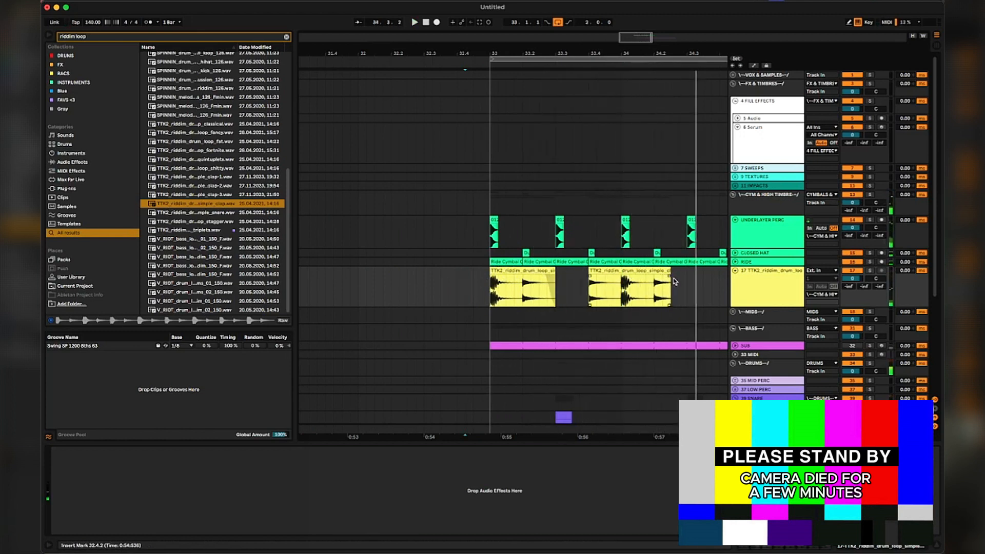
pyautogui.click(487, 281)
pyautogui.press('space')
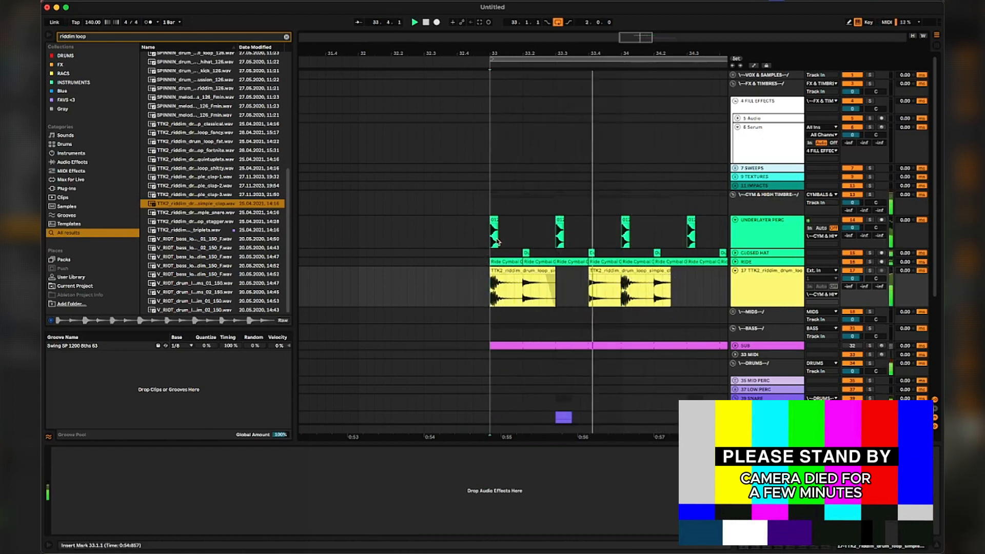
# - Extend the second riddim loop slice to 34.4.1, play the result, and add a short fade-out at the slice's end
pyautogui.click(668, 272)
pyautogui.hscroll(3, 721, 282)
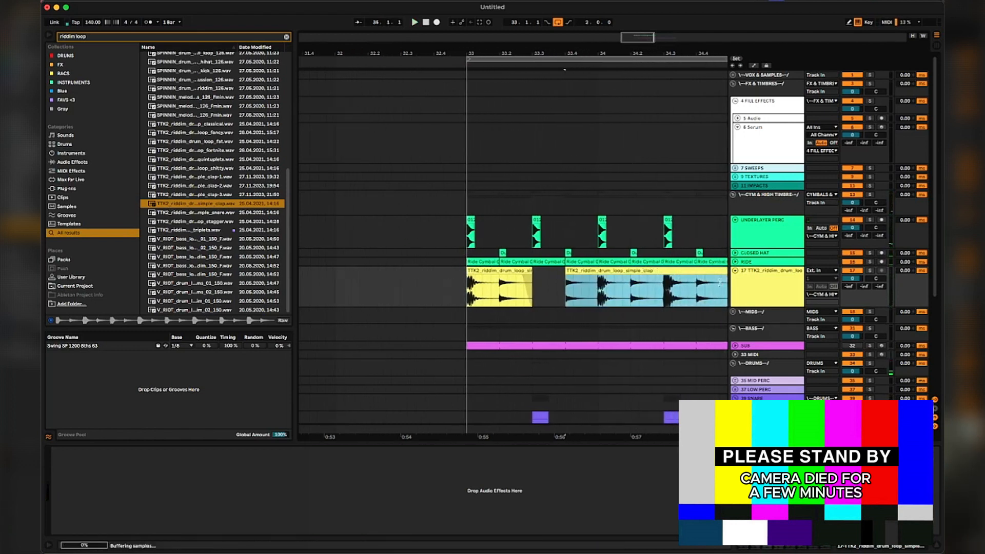
pyautogui.click(433, 288)
pyautogui.press('space')
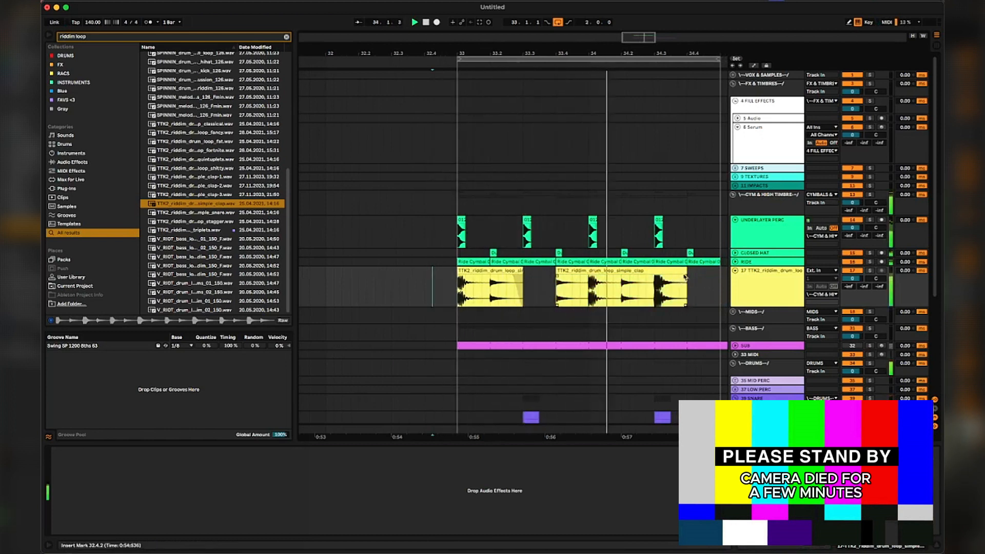
pyautogui.moveTo(685, 278); pyautogui.dragTo(675, 278)
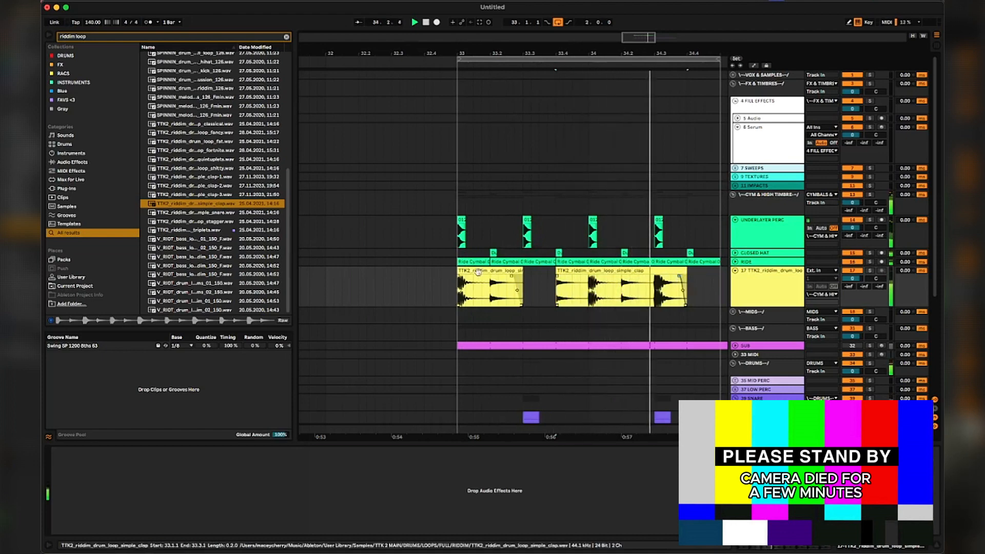
# - Extend the start of the second riddim loop slice back to 33.3.1, and play the result
pyautogui.click(453, 296)
pyautogui.scroll(-4, 534, 312)
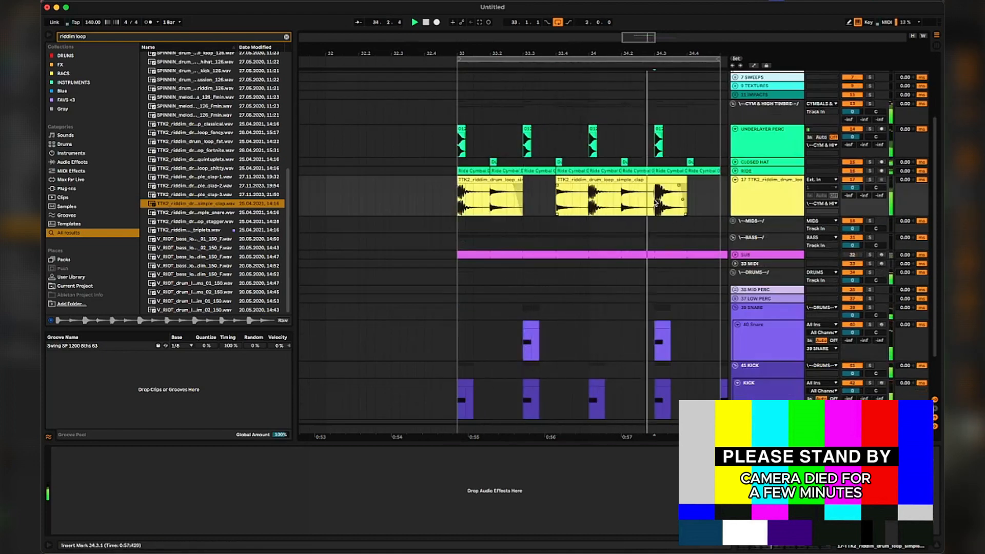
pyautogui.moveTo(655, 205); pyautogui.dragTo(687, 209)
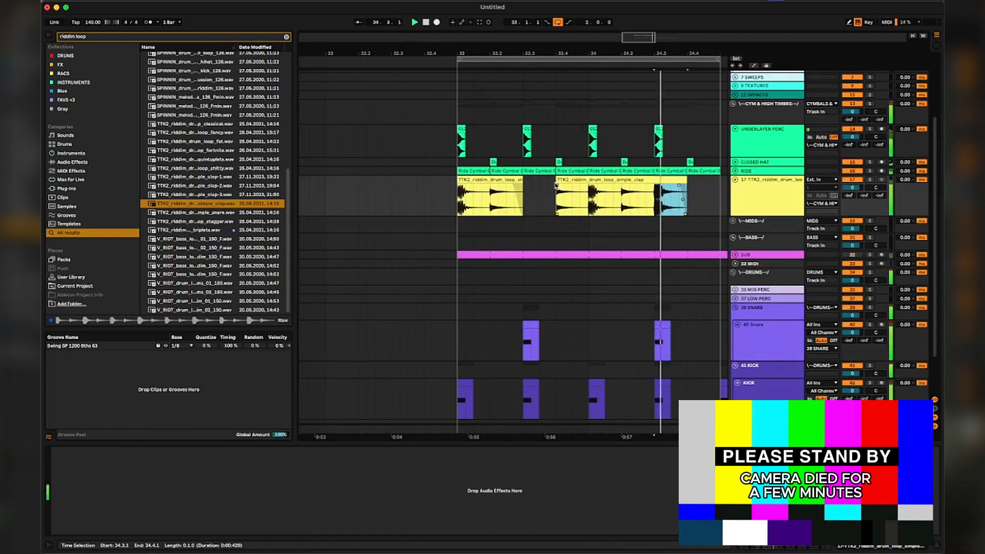
pyautogui.click(558, 180)
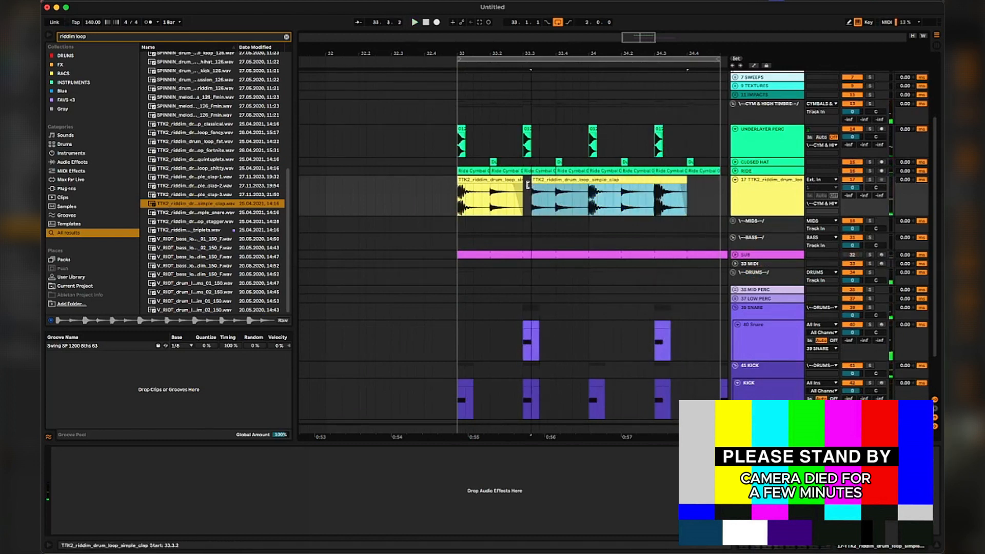
pyautogui.press('space')
pyautogui.press('space')
pyautogui.press('space')
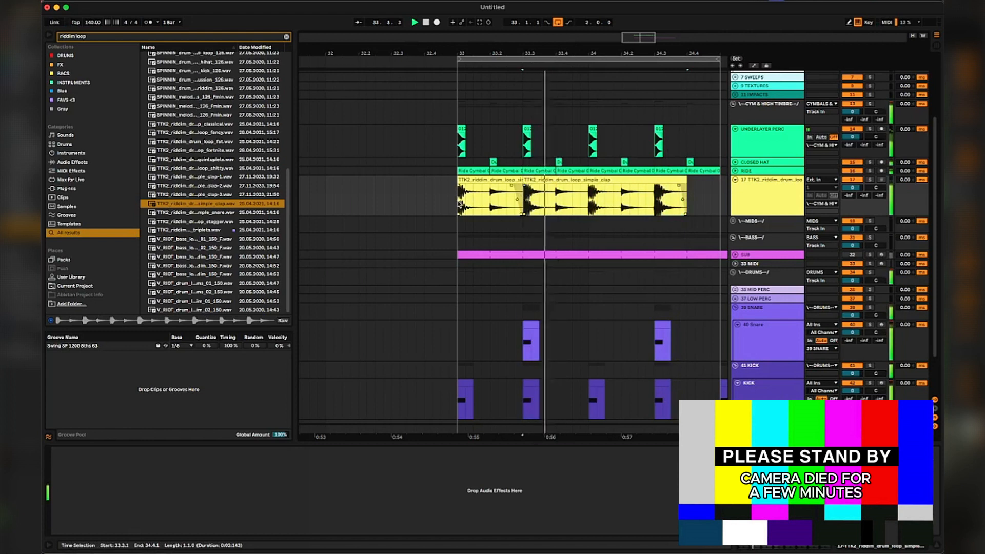
# - Audition the hit at 33.3.1, and delete the riddim loop section from 33.3.1 to 33.3.4
pyautogui.press('space')
pyautogui.press('space')
pyautogui.press('space')
pyautogui.press('space')
pyautogui.press('space')
pyautogui.press('space')
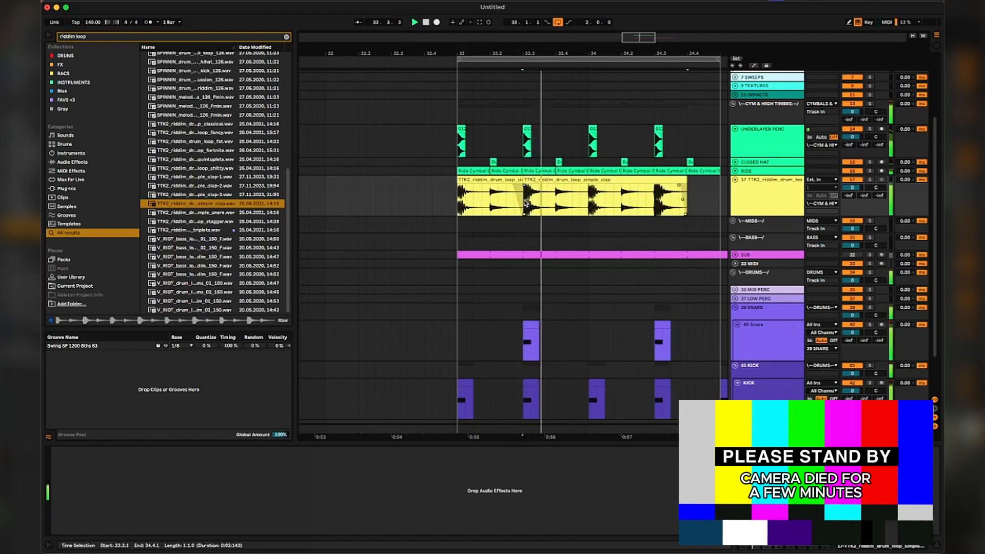
pyautogui.press('Delete')
pyautogui.press('space')
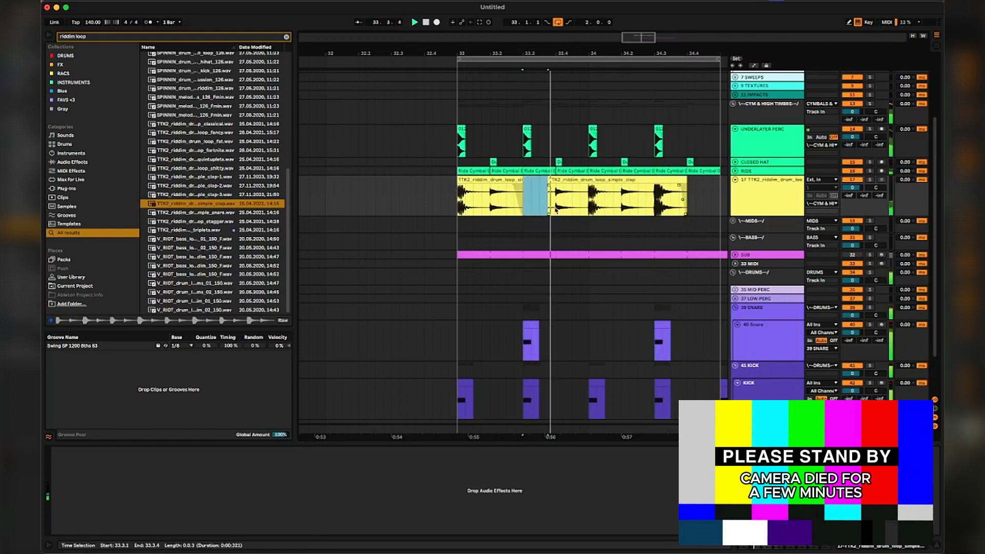
# - Try lengthening the snare note at 33.3.1 to 0.0.2, and undo the change
pyautogui.click(534, 327)
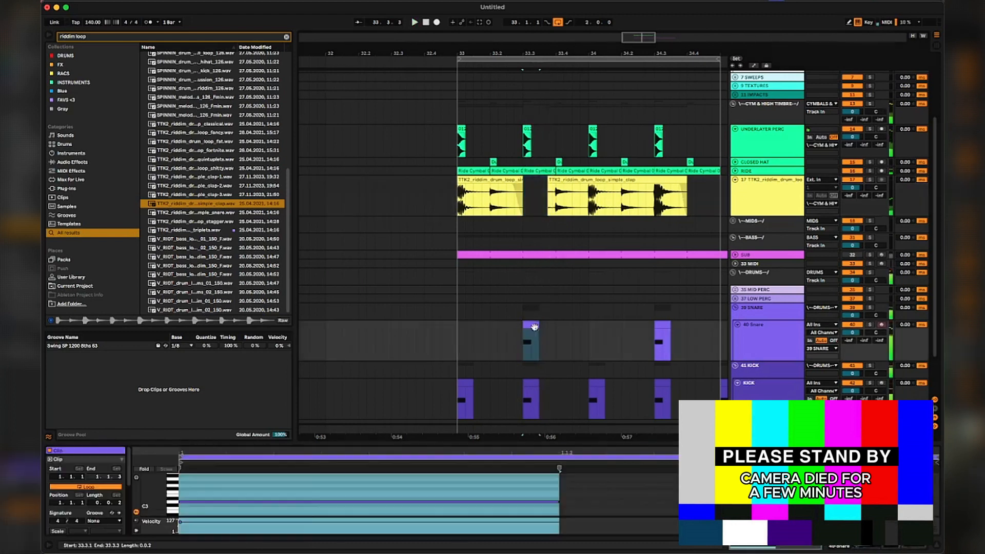
pyautogui.click(557, 501)
pyautogui.press('space')
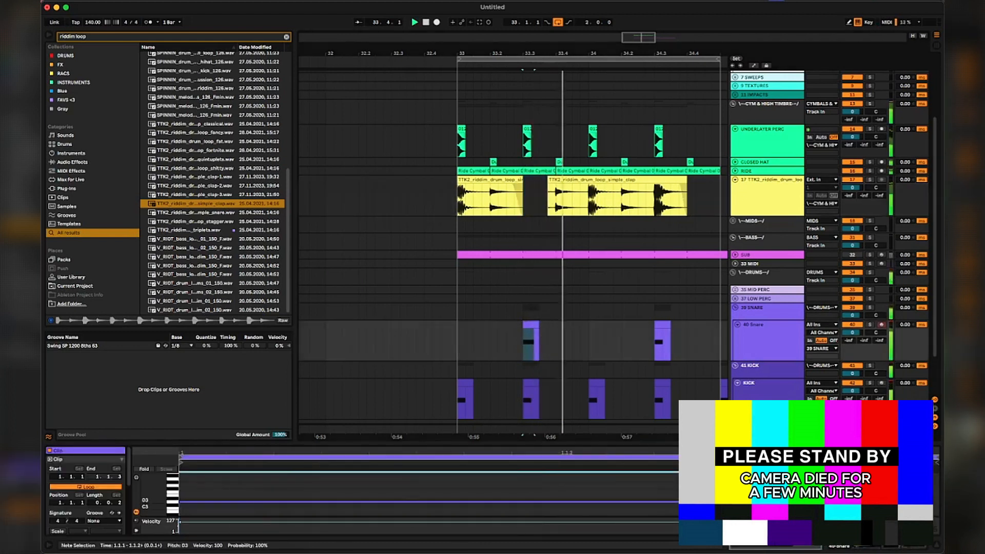
pyautogui.press('space')
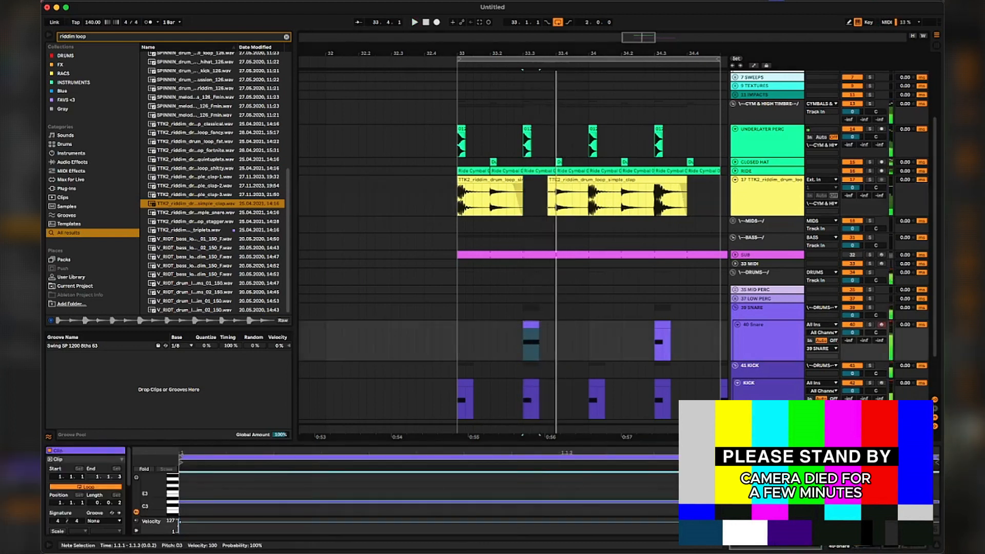
pyautogui.press('super+z')
# - Play from 32.4.4, and extend the end of the first riddim loop slice to 33.3.4
pyautogui.press('space')
pyautogui.click(448, 213)
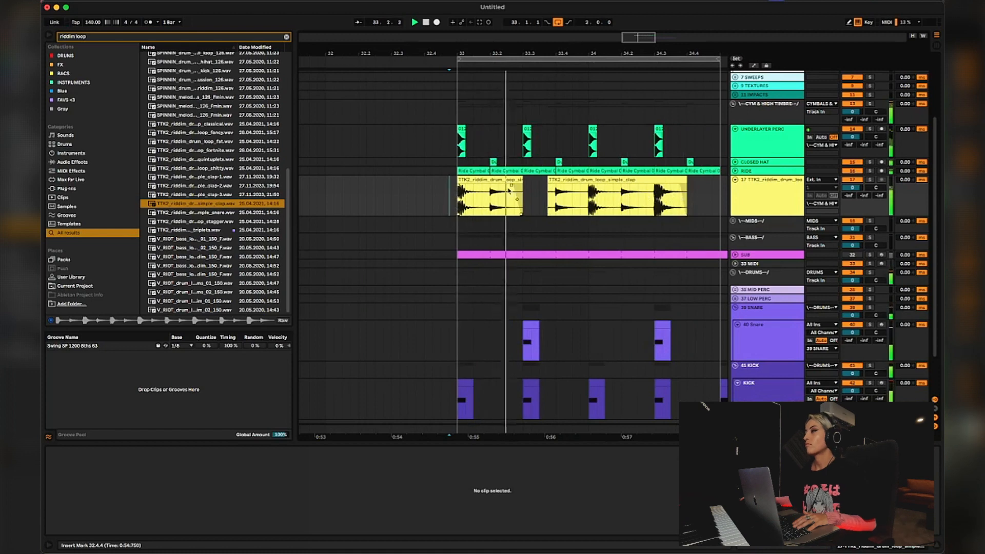
pyautogui.scroll(-3, 585, 308)
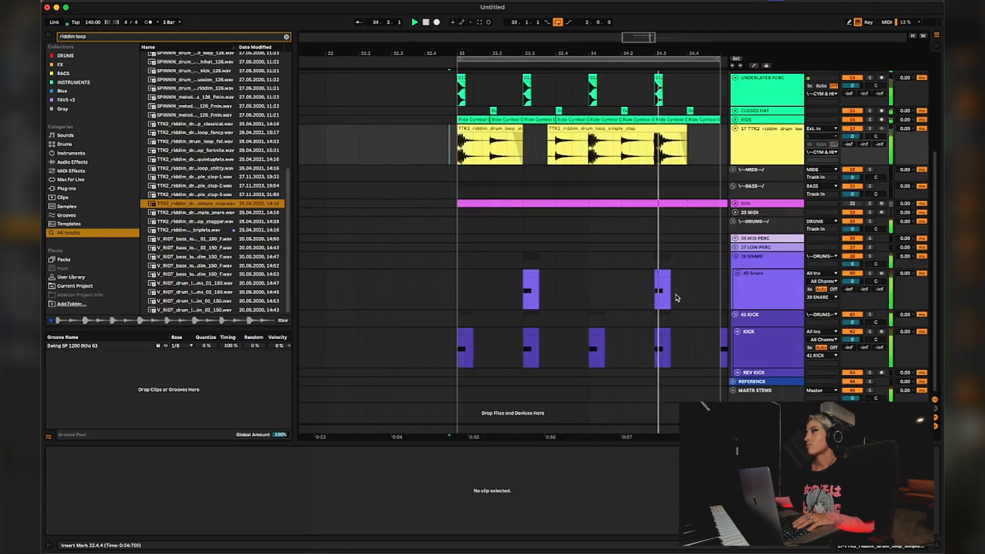
pyautogui.moveTo(523, 131); pyautogui.dragTo(547, 135)
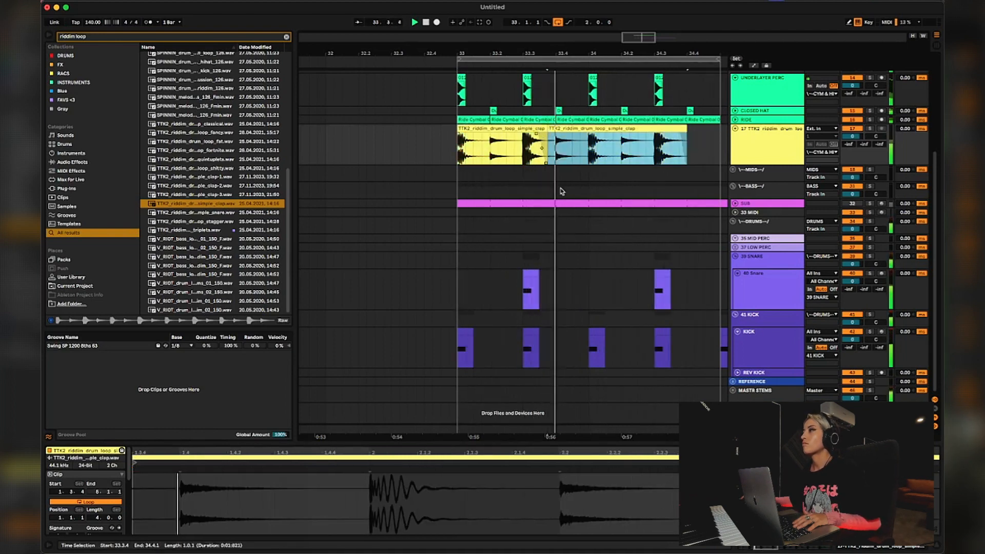
# - Solo the riddim drum loop track, and delete its kick sections at 33.1.1–33.1.3 and 34.1.1–34.1.3
pyautogui.click(451, 152)
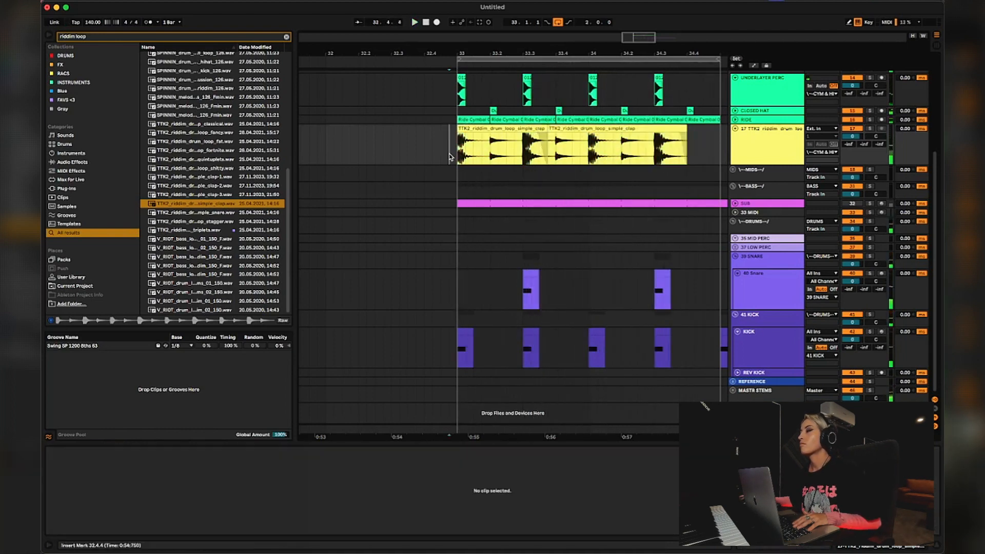
pyautogui.click(870, 128)
pyautogui.moveTo(468, 153); pyautogui.dragTo(459, 153)
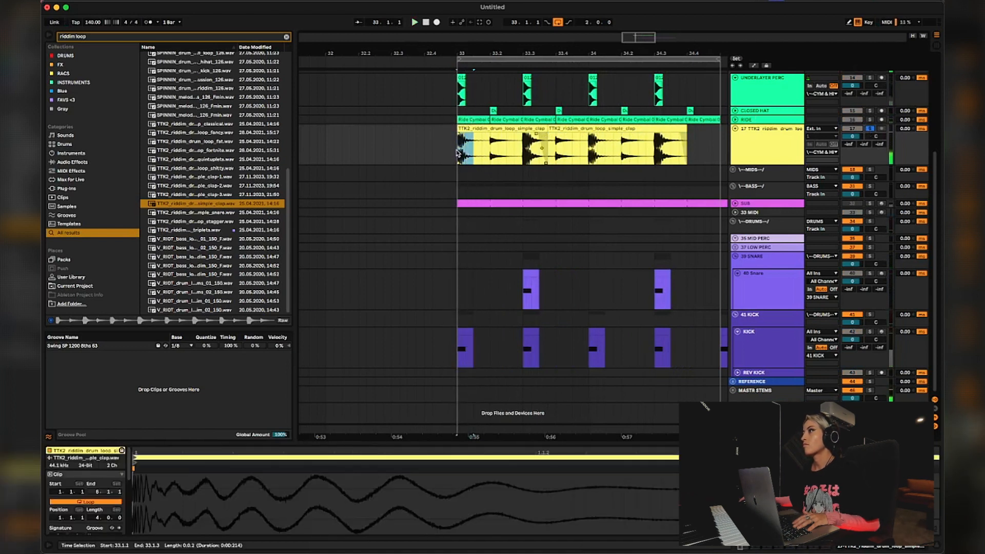
pyautogui.press('Delete')
pyautogui.press('space')
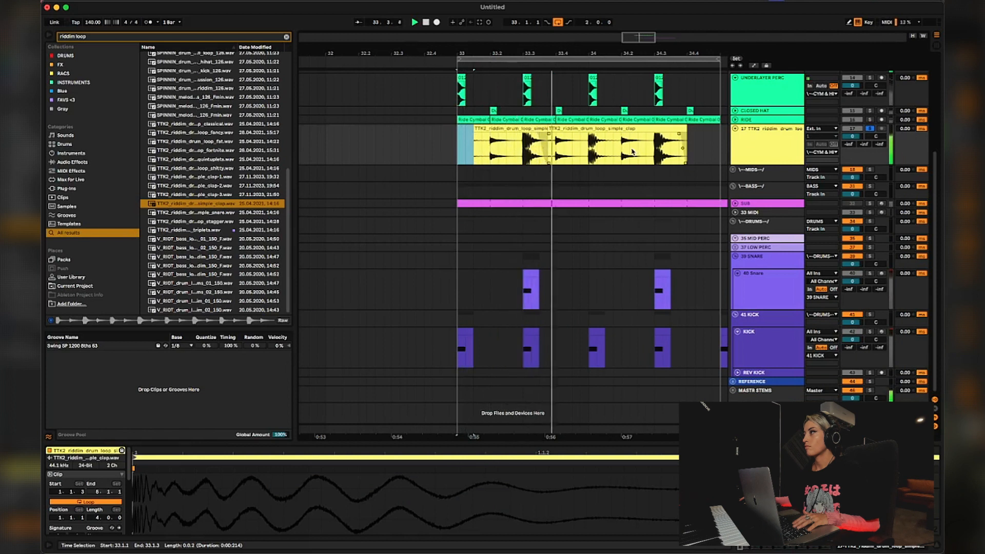
pyautogui.moveTo(604, 154); pyautogui.dragTo(589, 155)
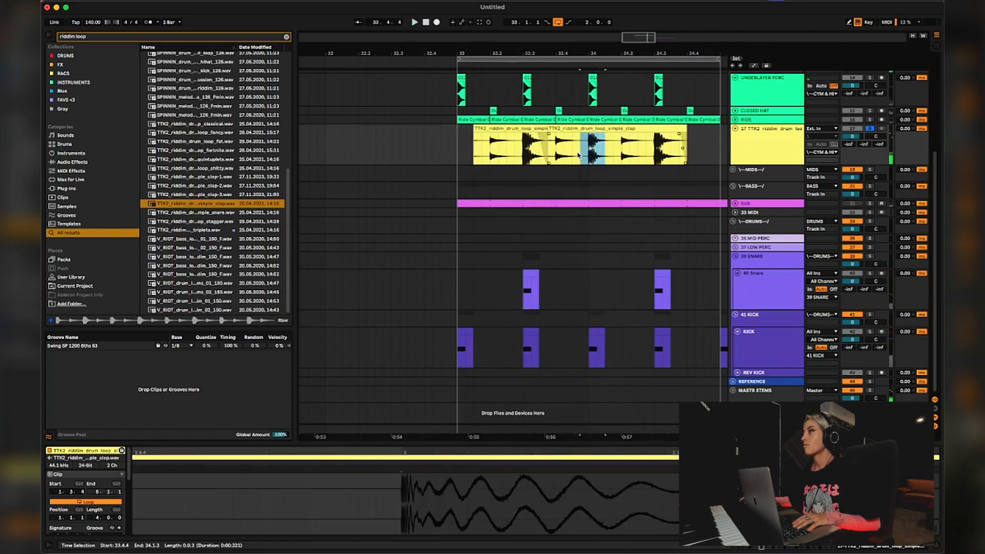
pyautogui.press('Delete')
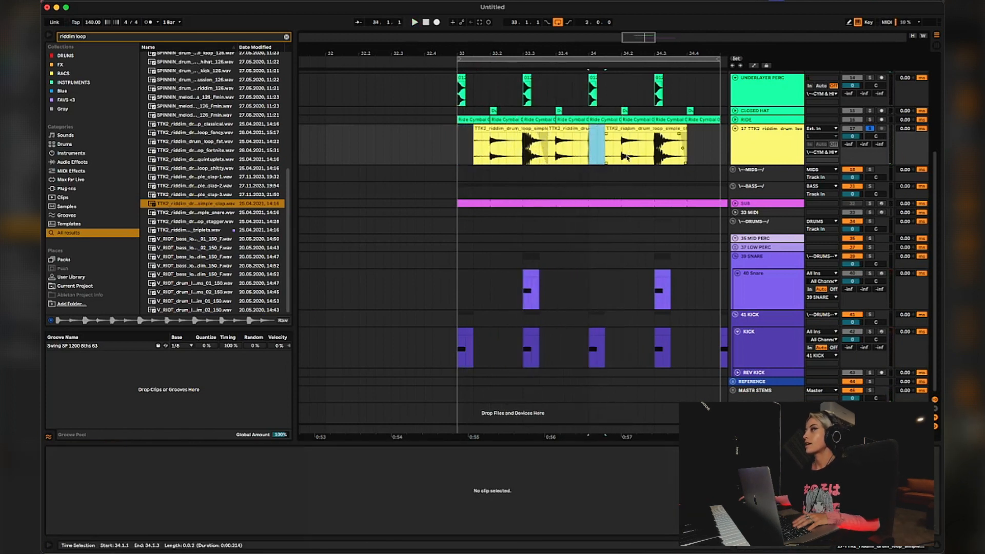
# - Fade out the riddim loop slice ending at 34.1.1, fade in the slices at 33.1.3 and 34.1.3, and play from 32.4.4
pyautogui.click(585, 136)
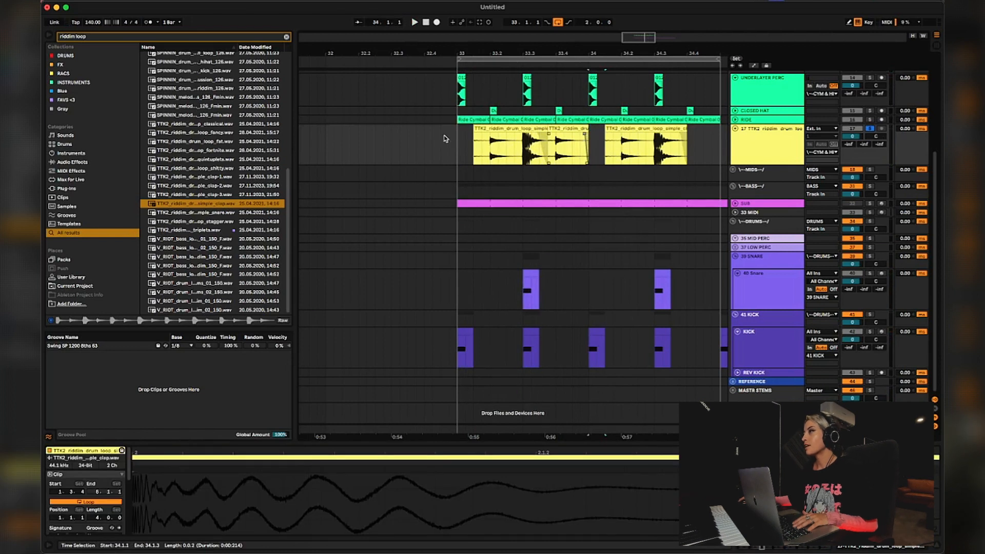
pyautogui.click(474, 135)
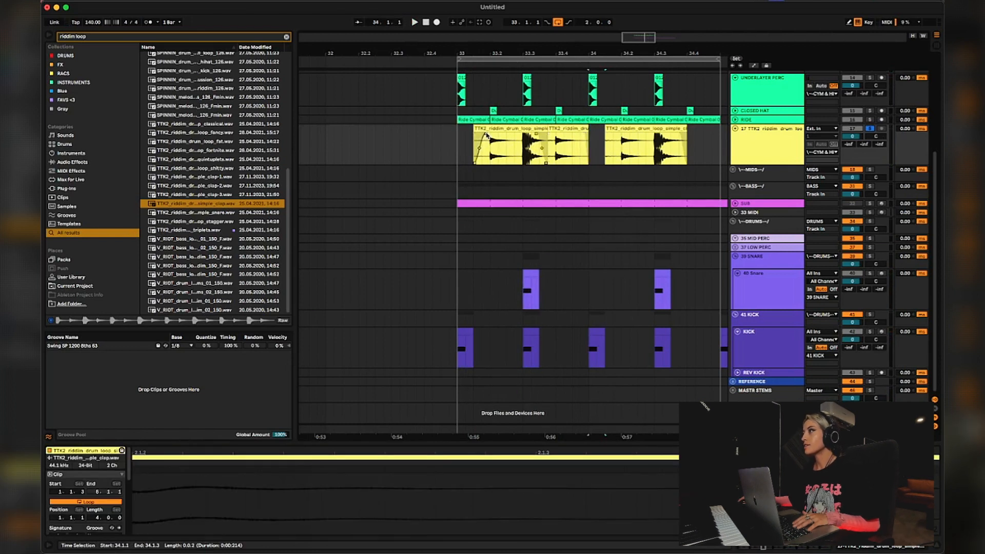
pyautogui.click(609, 136)
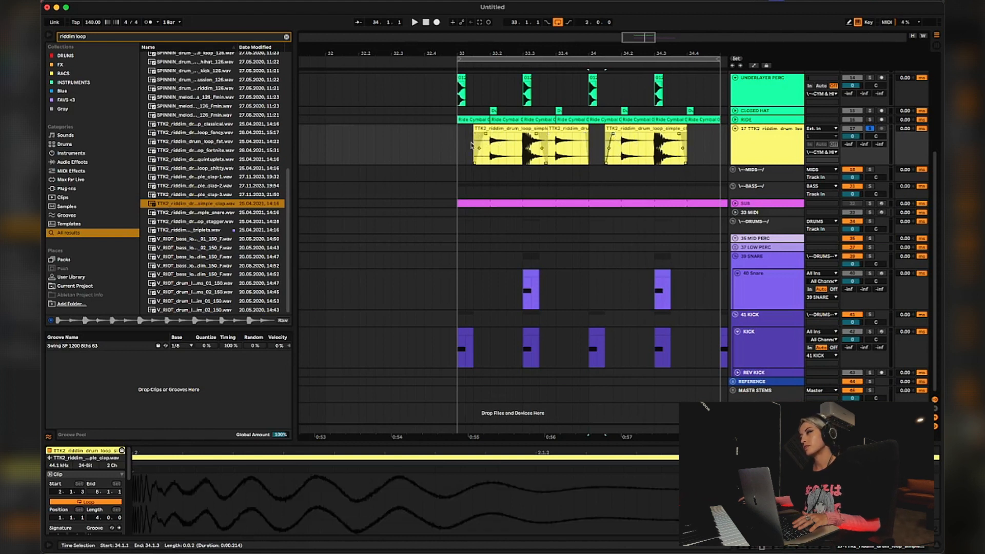
pyautogui.click(451, 149)
pyautogui.press('space')
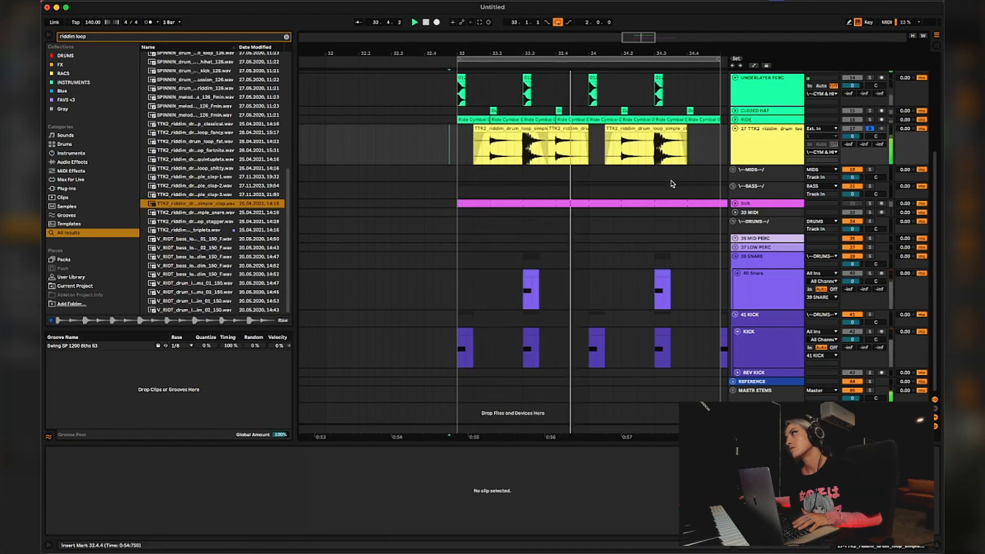
# - Unsolo the riddim drum loop track, and extend the end of its first slice to 34.1.1 over the second slice
pyautogui.click(872, 131)
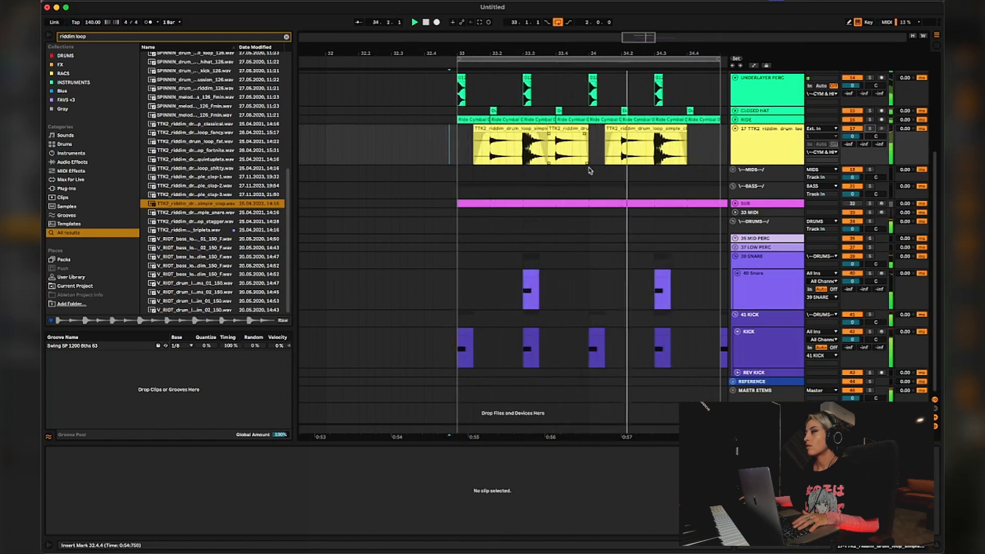
pyautogui.click(515, 142)
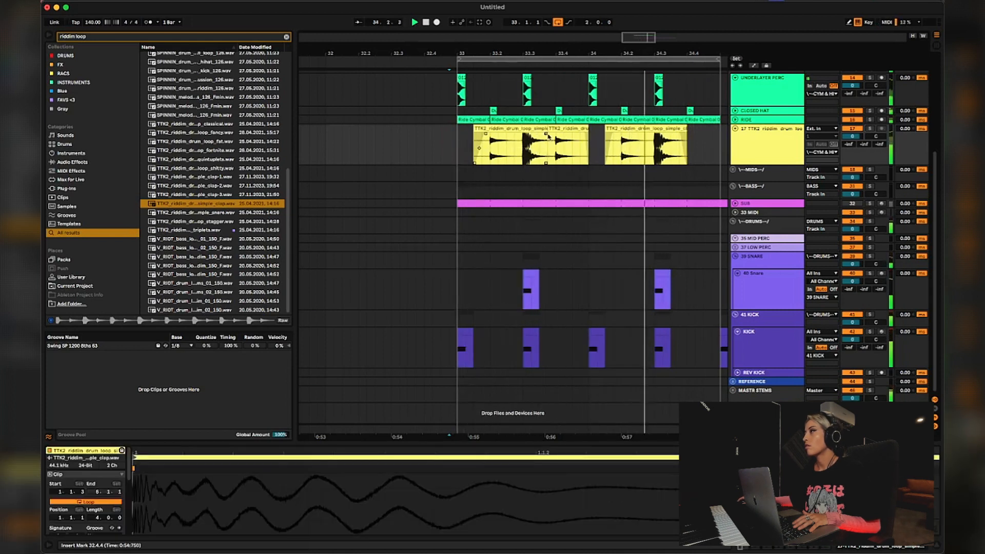
pyautogui.click(549, 128)
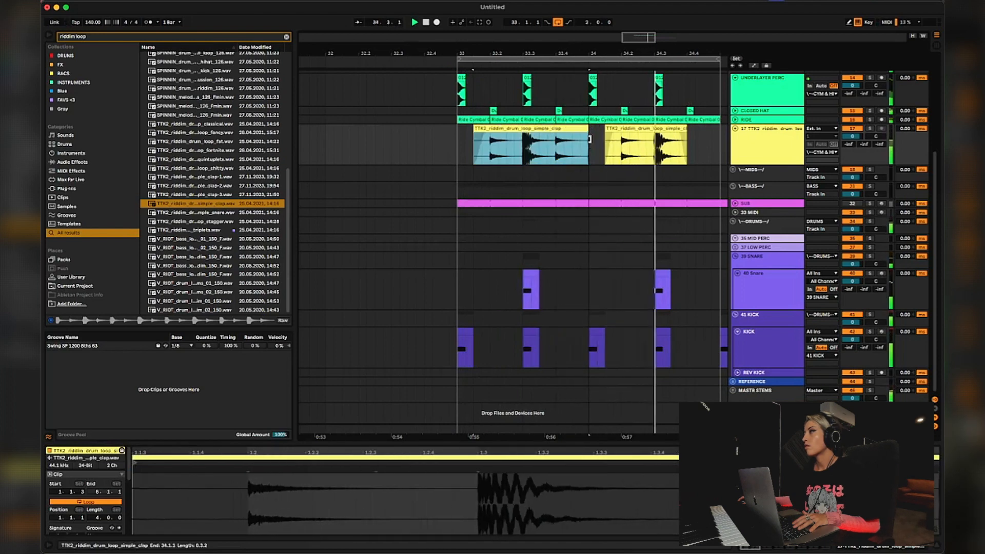
pyautogui.keyDown('shift'); pyautogui.click(588, 137); pyautogui.keyUp('shift')
pyautogui.click(478, 148)
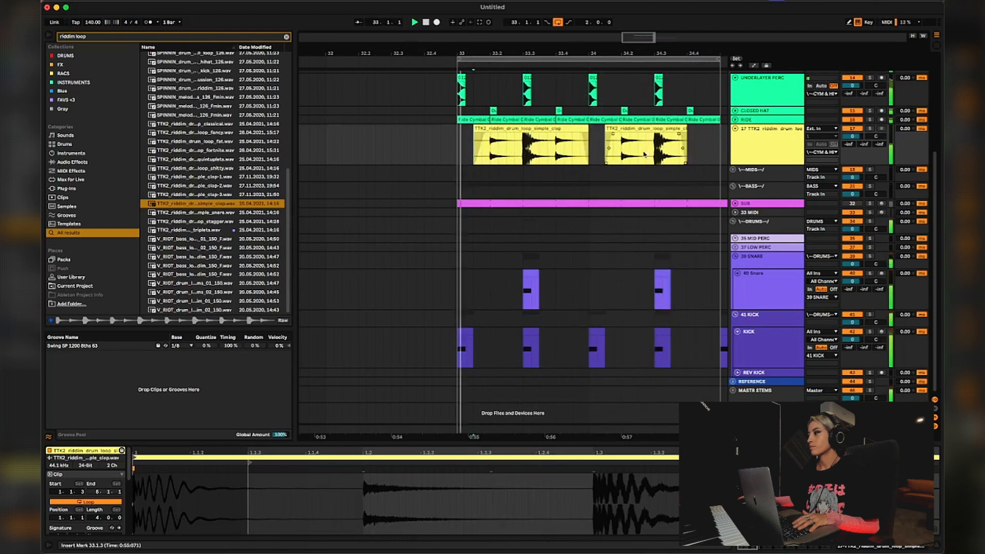
# - Search the browser for "spect", and add Spectrum to the KICK track's device chain
pyautogui.click(770, 354)
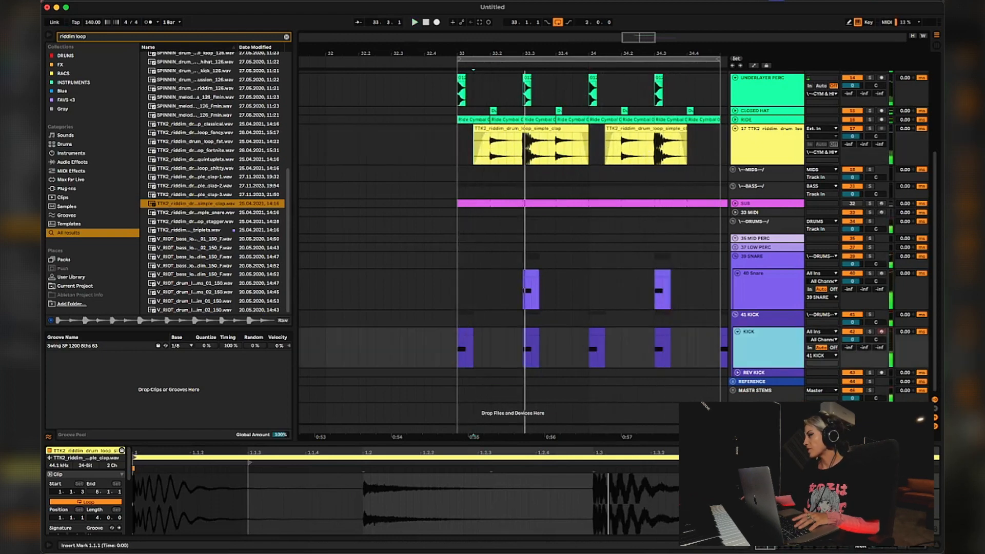
pyautogui.hotkey('shift', 'Tab')
pyautogui.press('super+z')
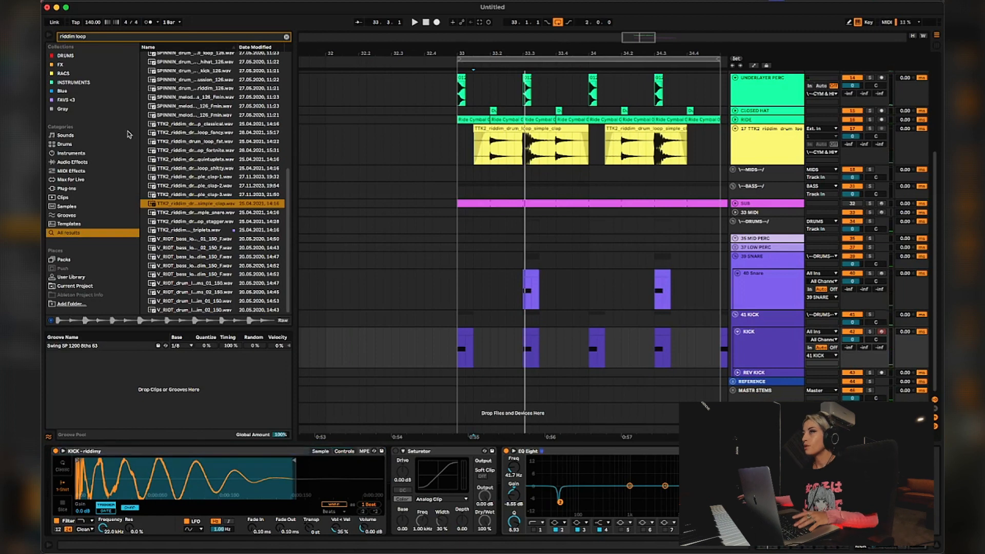
pyautogui.write('s')
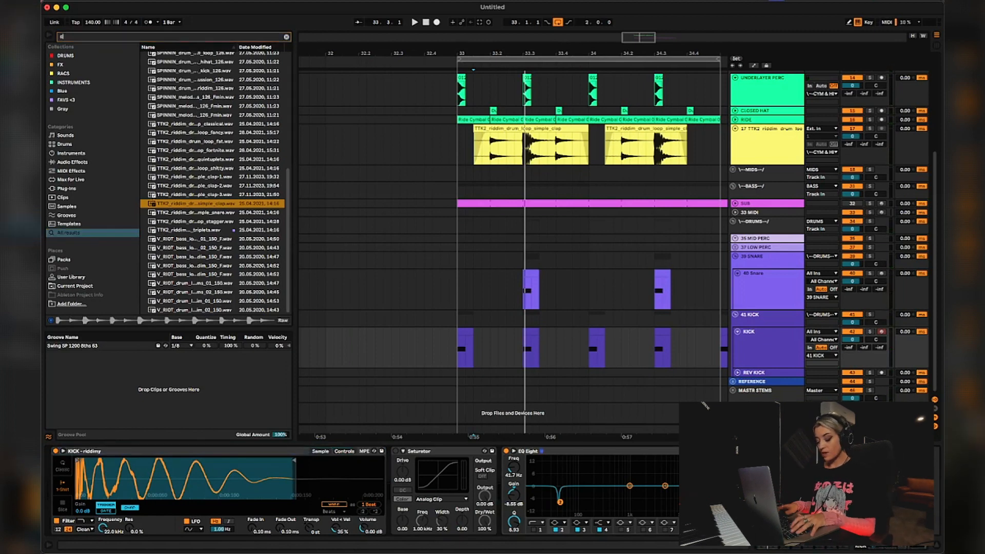
pyautogui.write('pect')
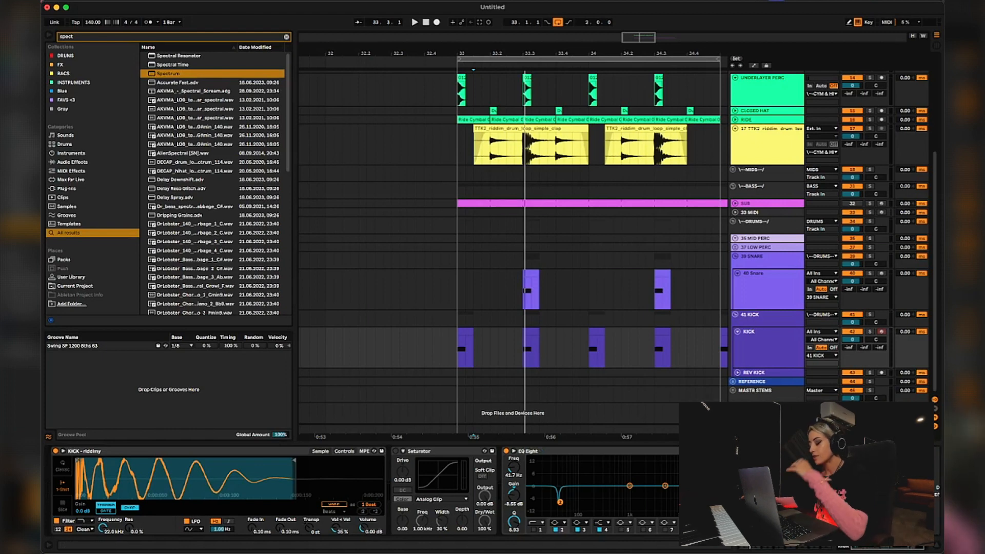
pyautogui.press('space')
pyautogui.press('space')
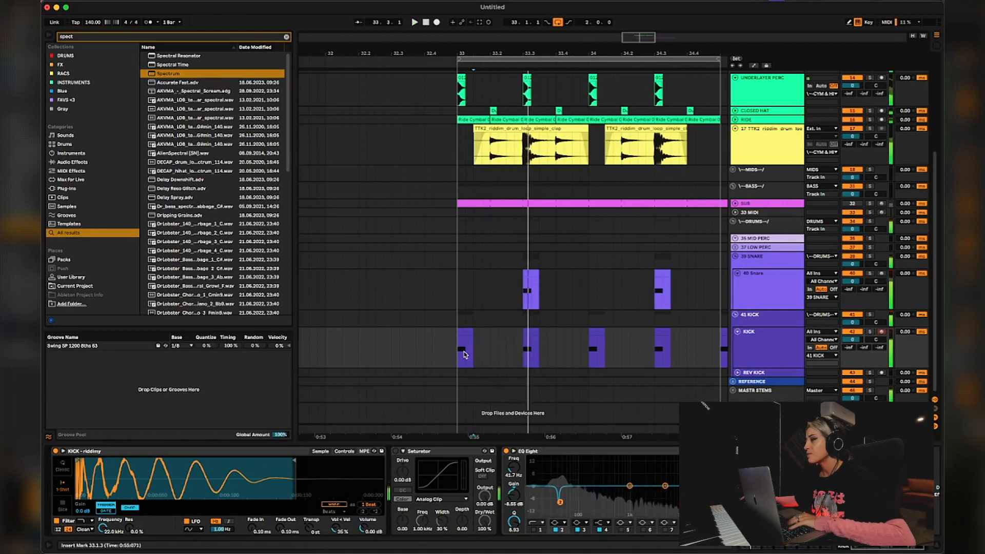
# - Play from 33.1.1, enlarge the Spectrum display, and examine the frequency and pitch of the kick's low-end peak
pyautogui.click(458, 363)
pyautogui.press('space')
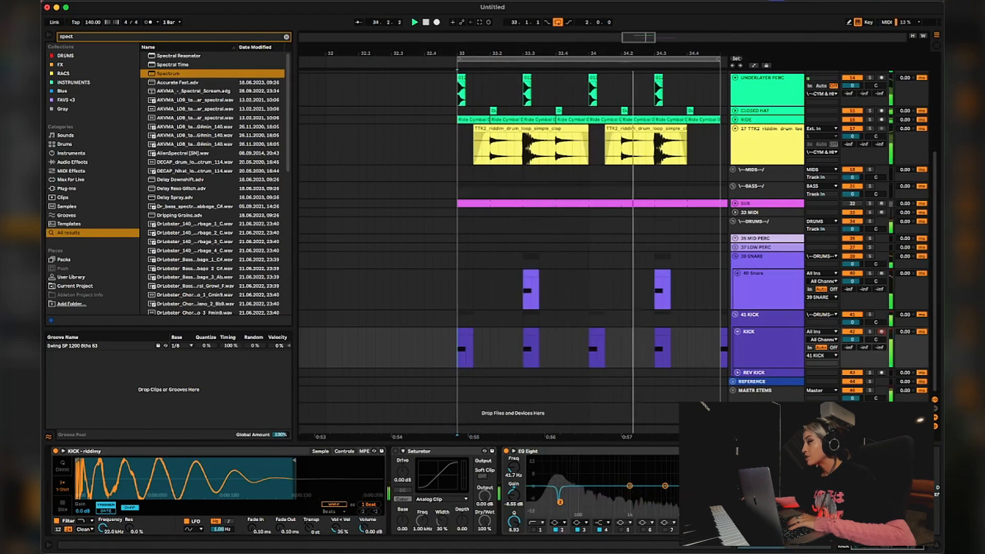
pyautogui.press('space')
pyautogui.click(750, 451)
pyautogui.press('space')
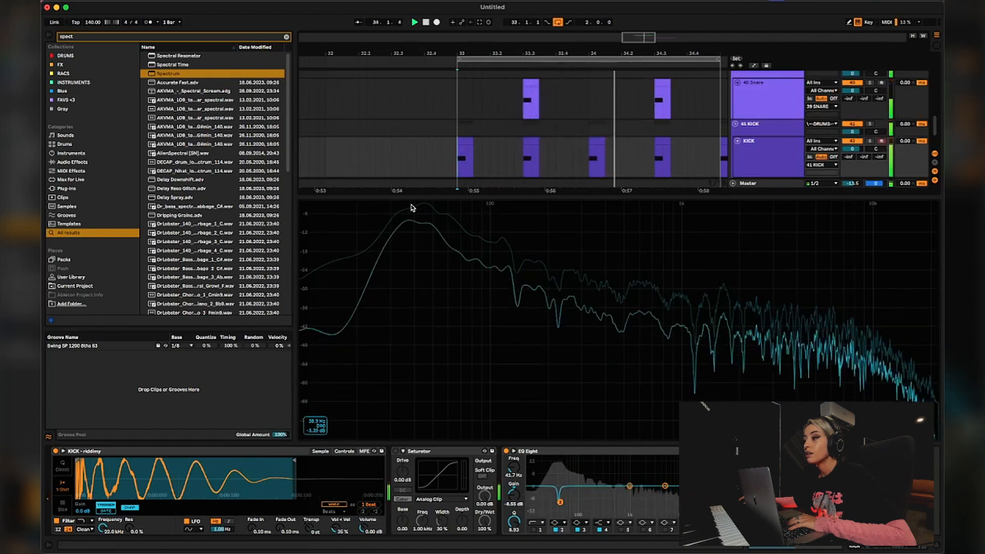
pyautogui.moveTo(418, 265); pyautogui.dragTo(425, 206)
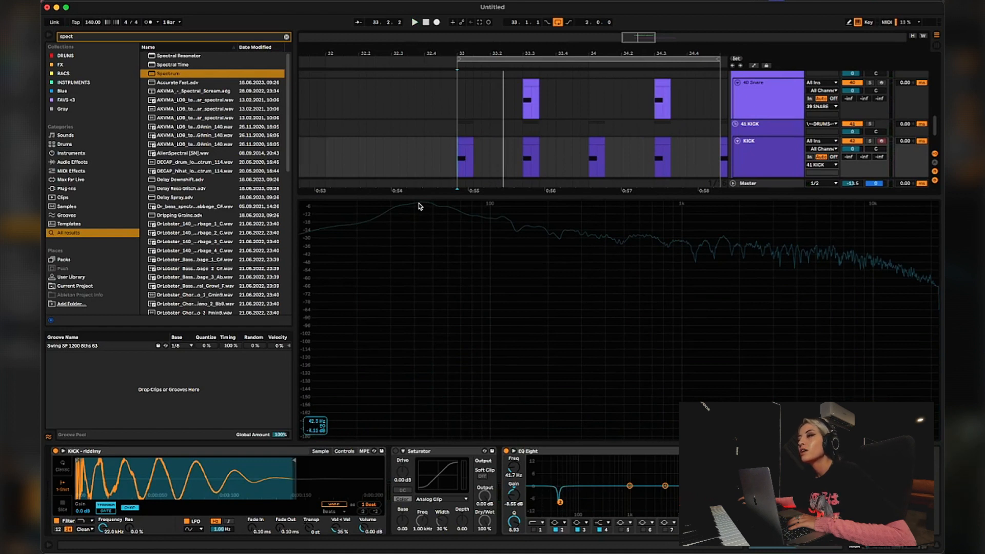
# - Play from 32.4.4, and transpose the note in the kick clip at 33.1.1 down to C3
pyautogui.click(450, 111)
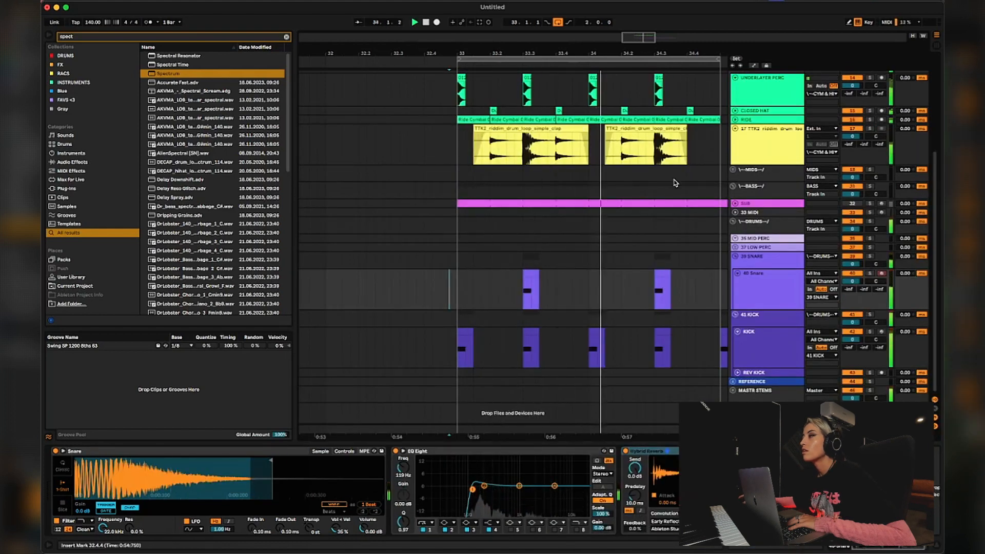
pyautogui.press('-')
pyautogui.press('-')
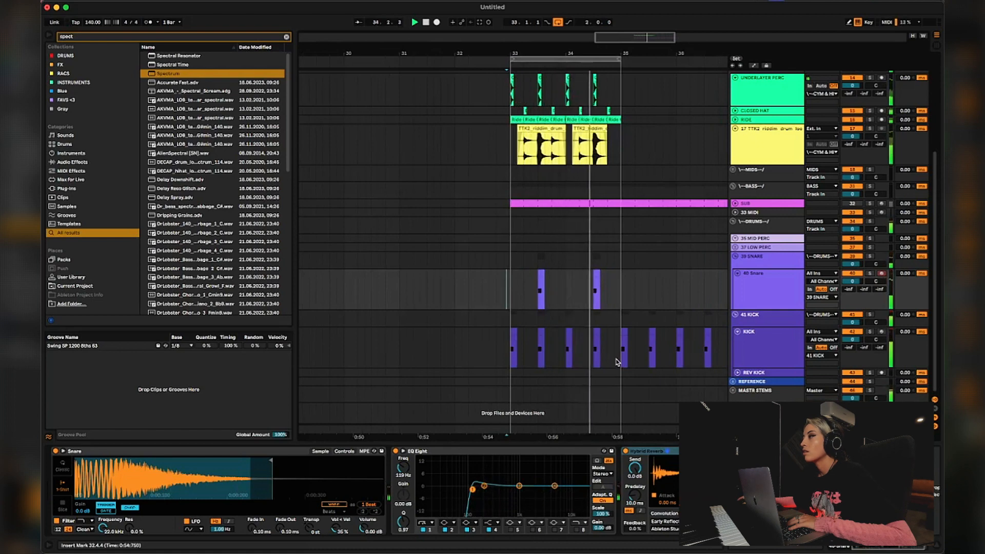
pyautogui.click(512, 333)
pyautogui.click(511, 333)
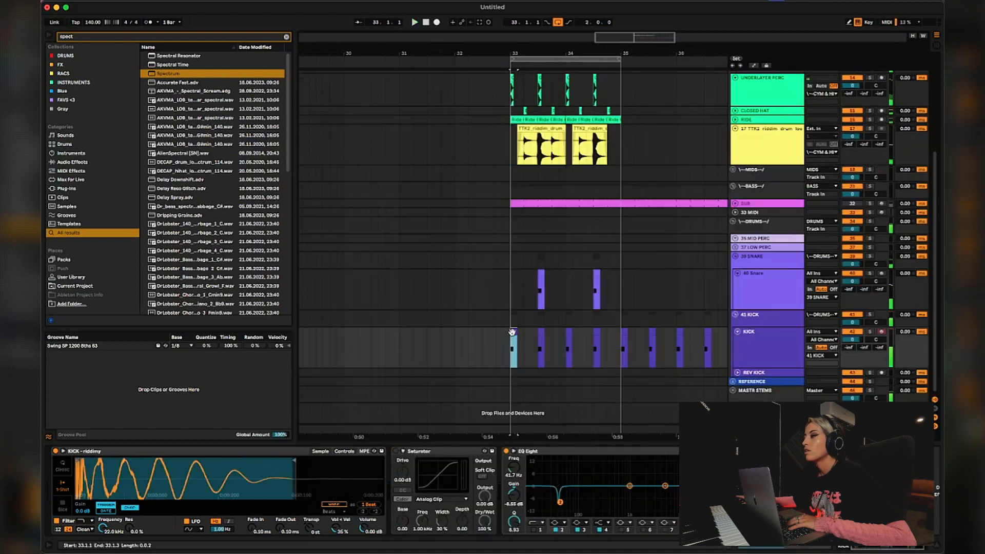
pyautogui.doubleClick(511, 332)
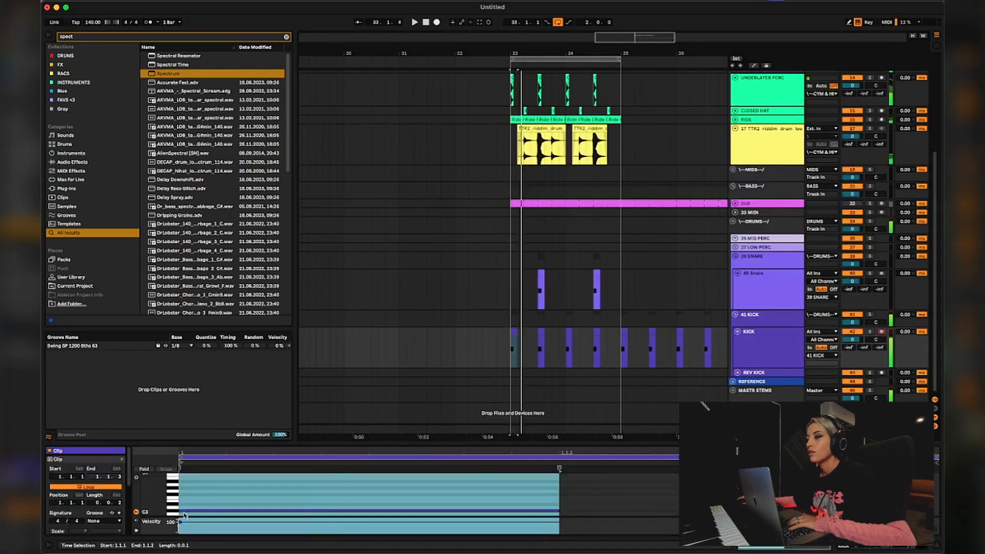
pyautogui.click(202, 511)
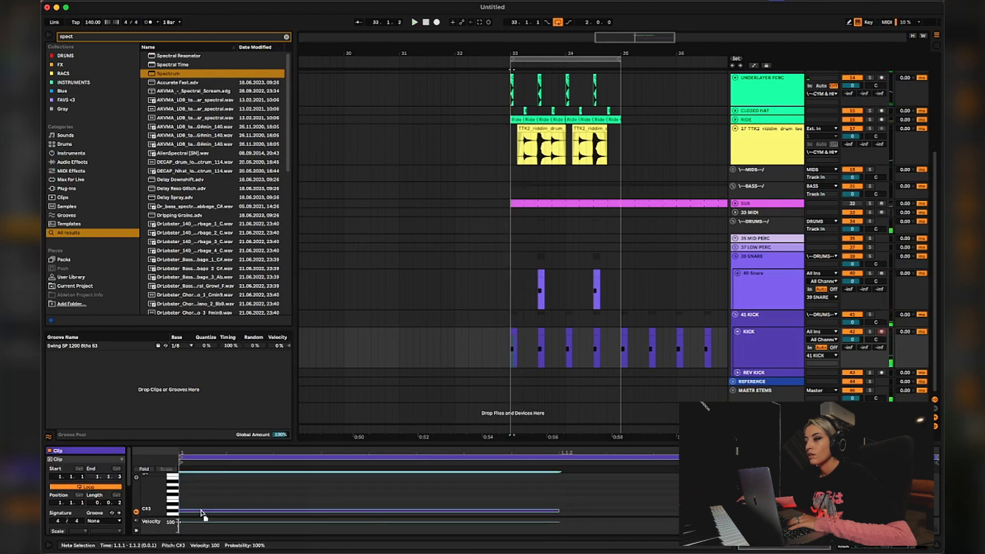
pyautogui.press('Down')
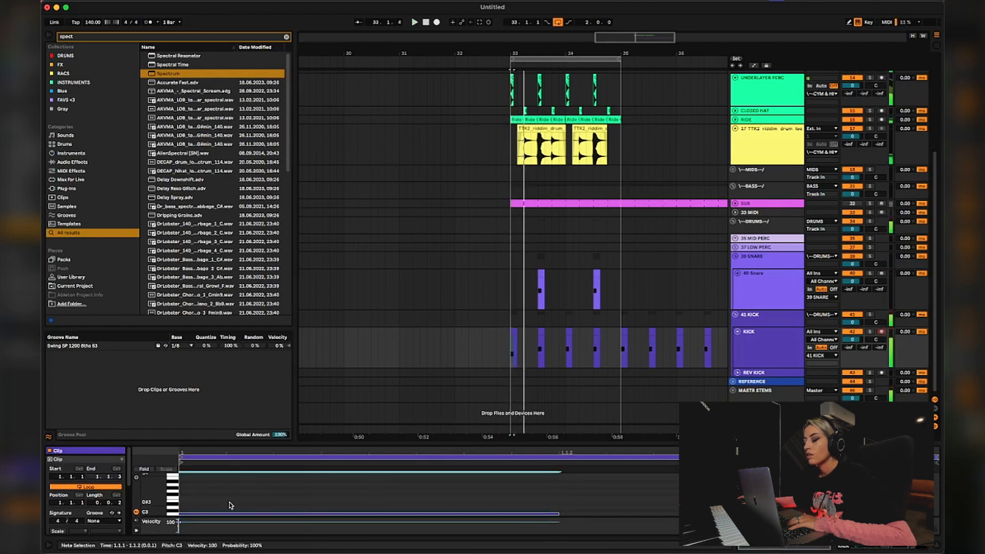
# - Replay the transposed kick with the KICK track's Spectrum display enlarged, and examine its low-end peak
pyautogui.click(787, 363)
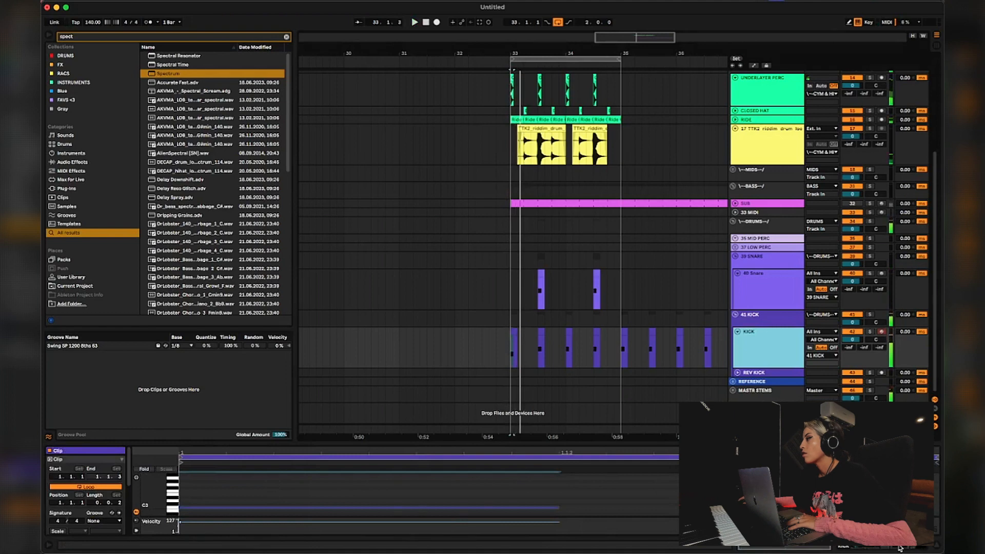
pyautogui.hotkey('shift', 'Tab')
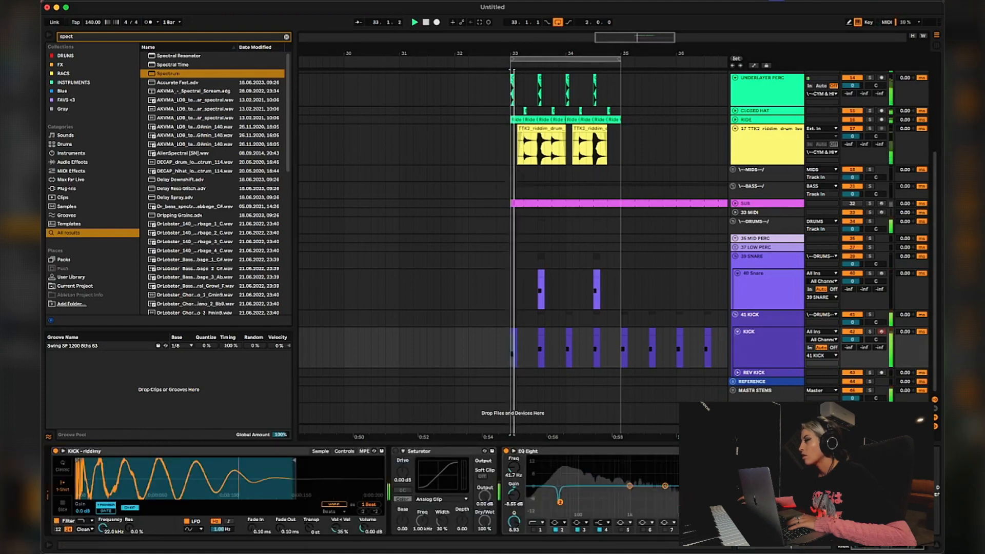
pyautogui.press('space')
pyautogui.click(759, 451)
pyautogui.press('space')
pyautogui.press('space')
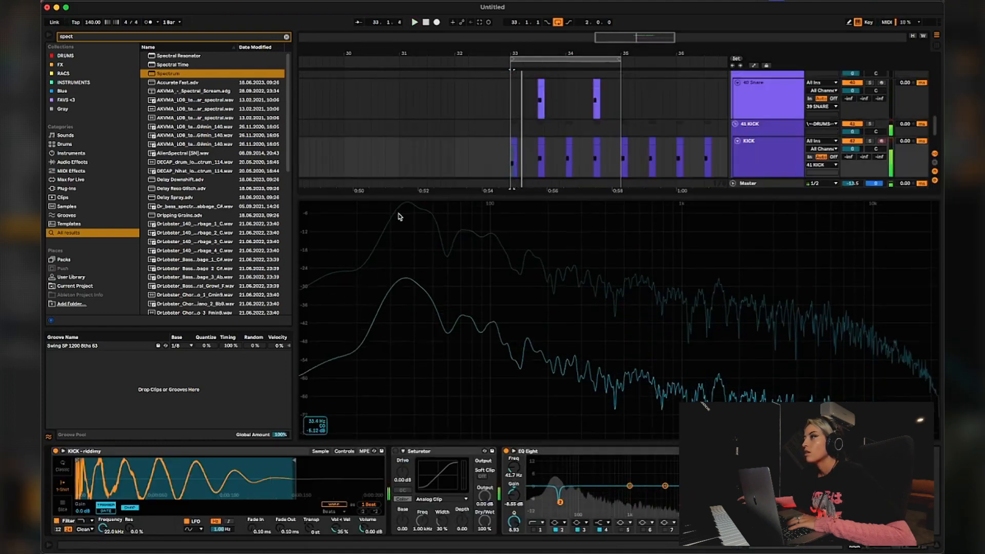
pyautogui.press('space')
pyautogui.press('space')
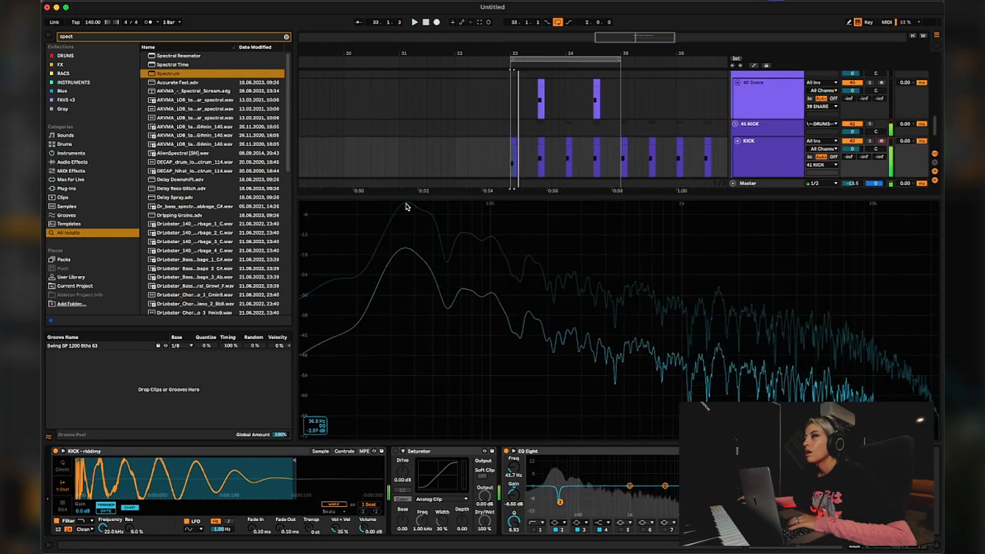
# - Delete Spectrum from the KICK track's device chain
pyautogui.click(440, 142)
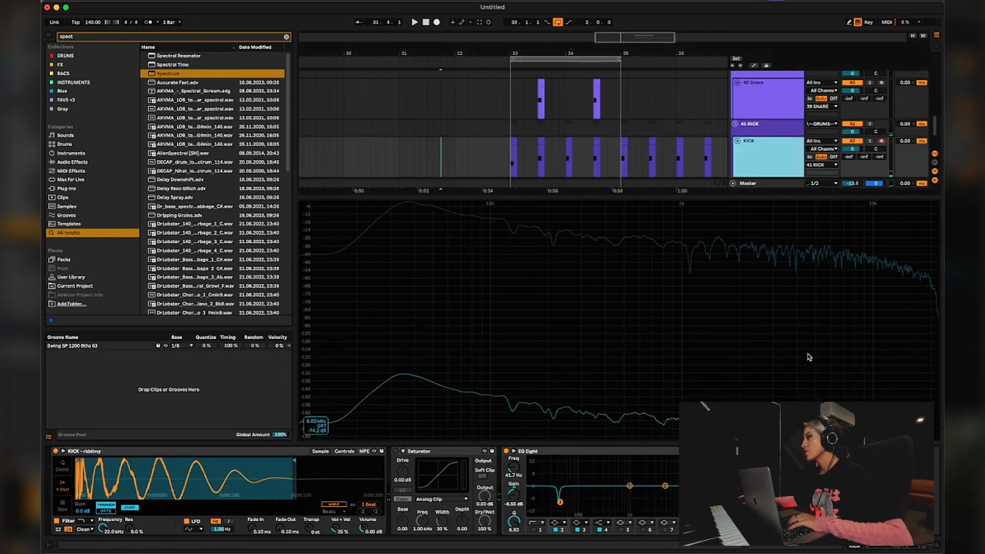
pyautogui.click(911, 549)
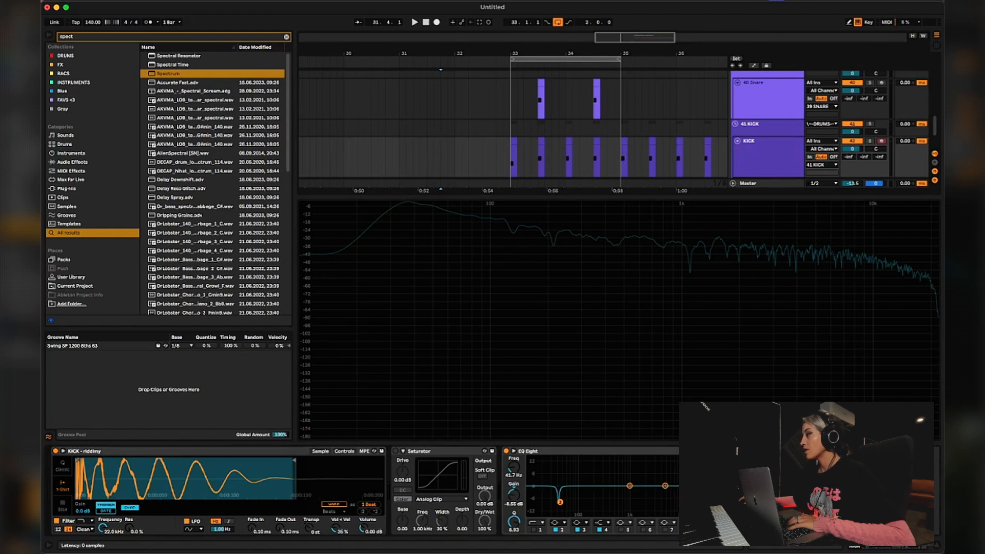
pyautogui.press('Delete')
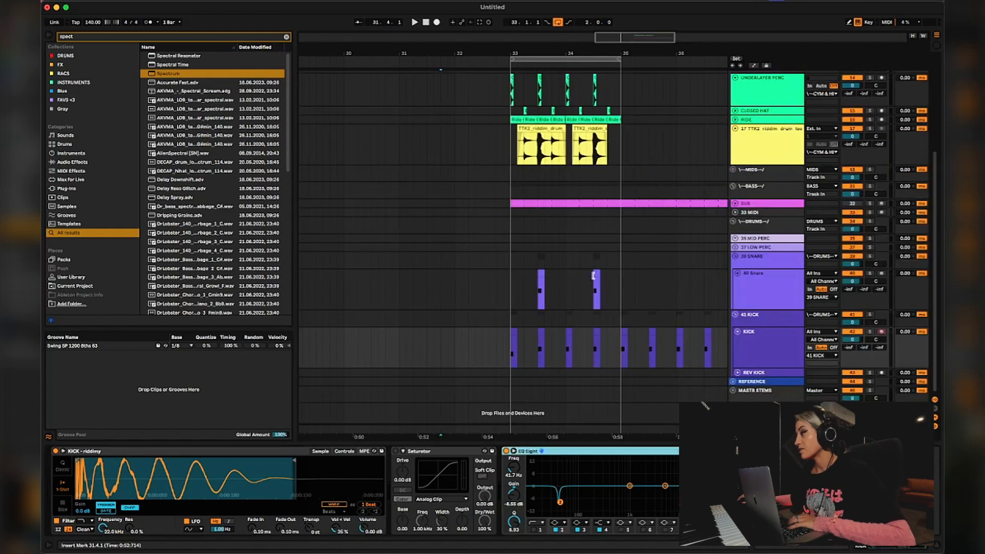
# - Try copying the transposed kick across the other kicks and pasting the two-bar pattern at 35.1.1, and undo the kick pitch changes
pyautogui.click(512, 333)
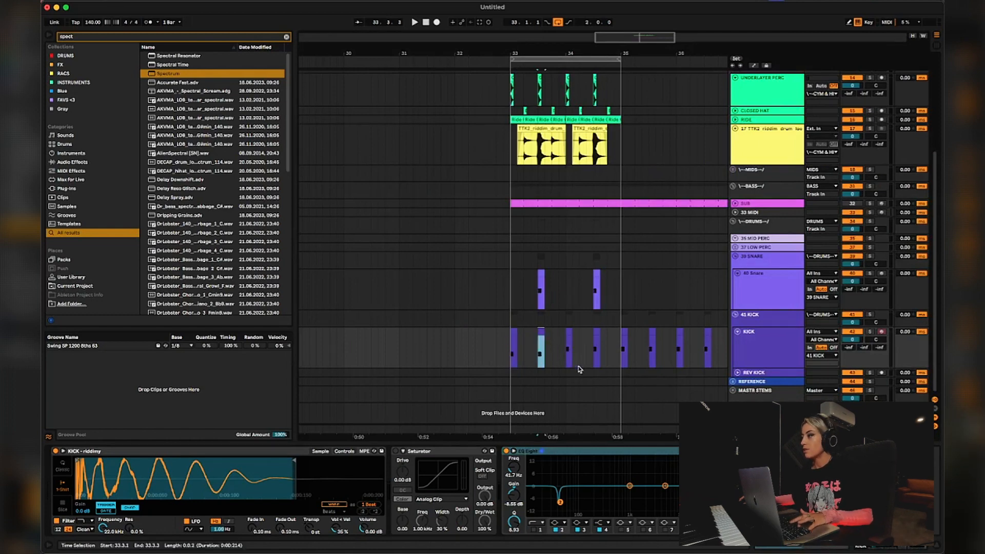
pyautogui.moveTo(625, 349); pyautogui.dragTo(510, 361)
pyautogui.click(619, 358)
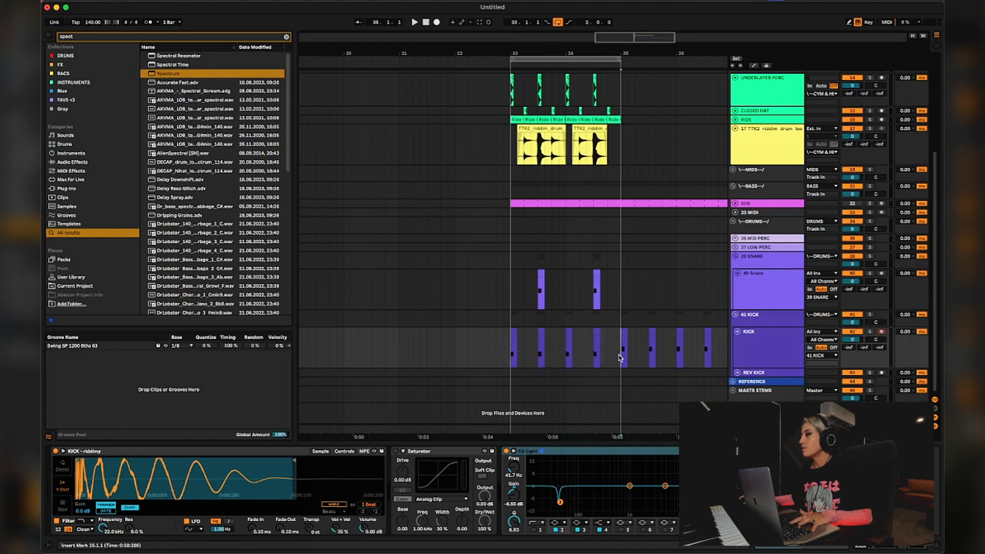
pyautogui.press('super+v')
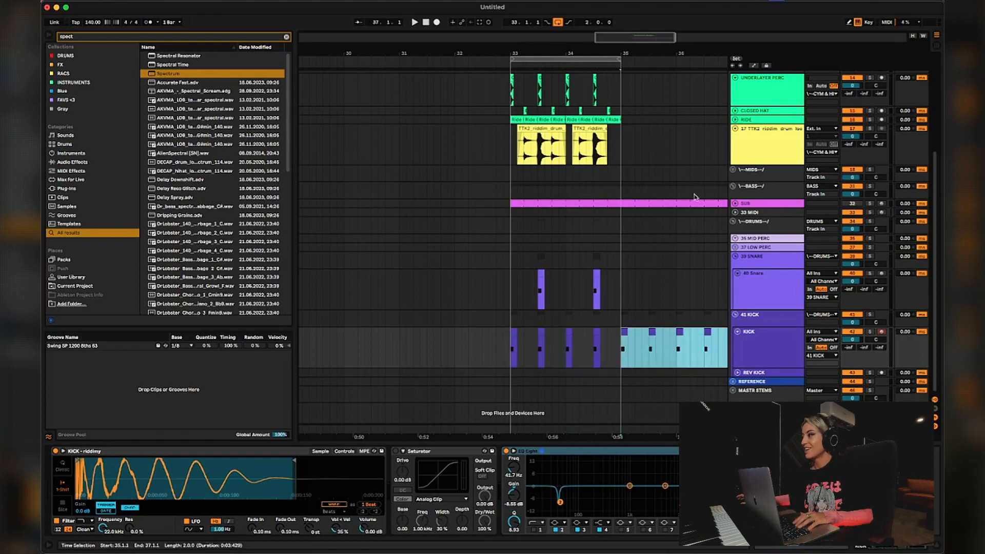
# - Play the full drum pattern from 33.1.1, and play it again from just before bar 33
pyautogui.click(508, 343)
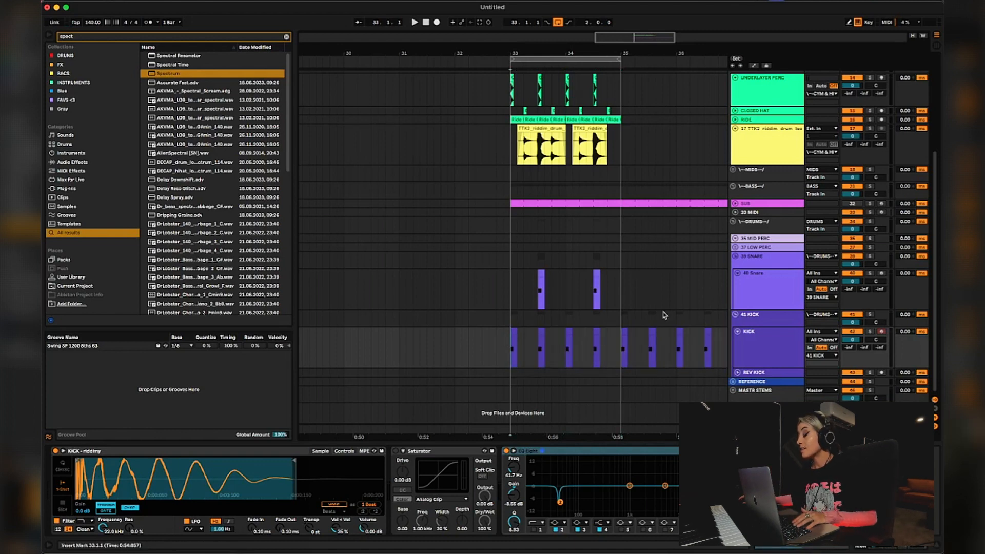
pyautogui.press('space')
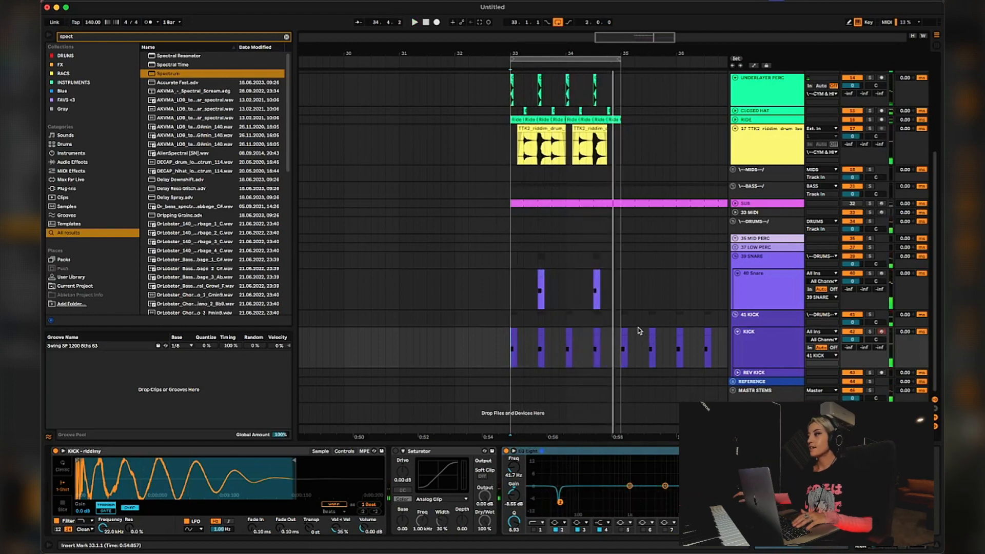
pyautogui.click(503, 292)
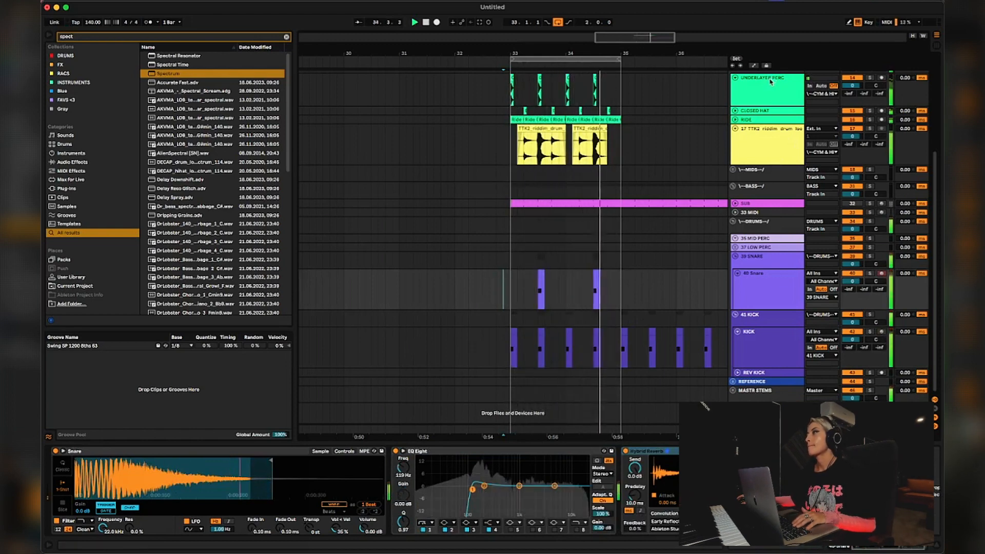
# - Find EQ Eight in the browser and add it to the riddim drum loop track
pyautogui.click(779, 144)
pyautogui.scroll(1, 514, 146)
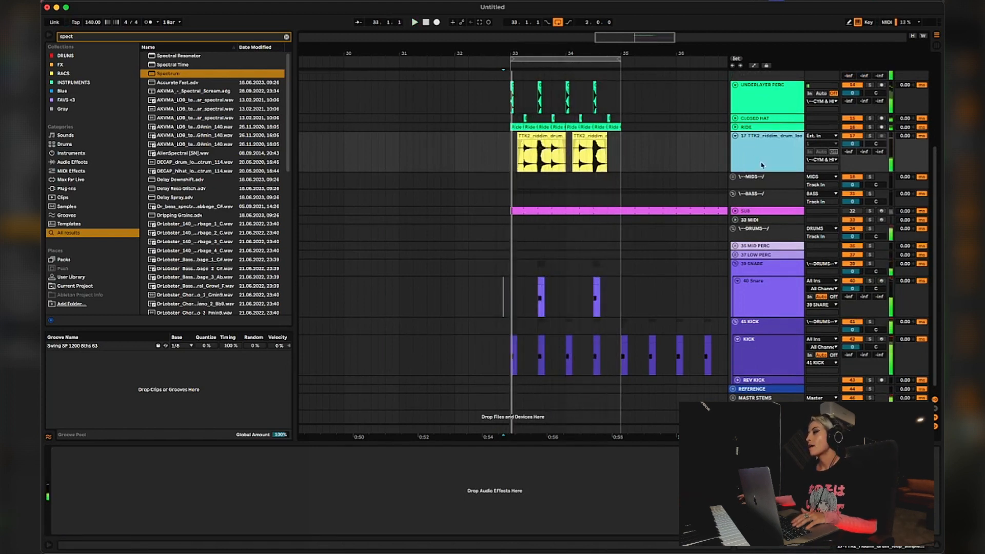
pyautogui.click(86, 36)
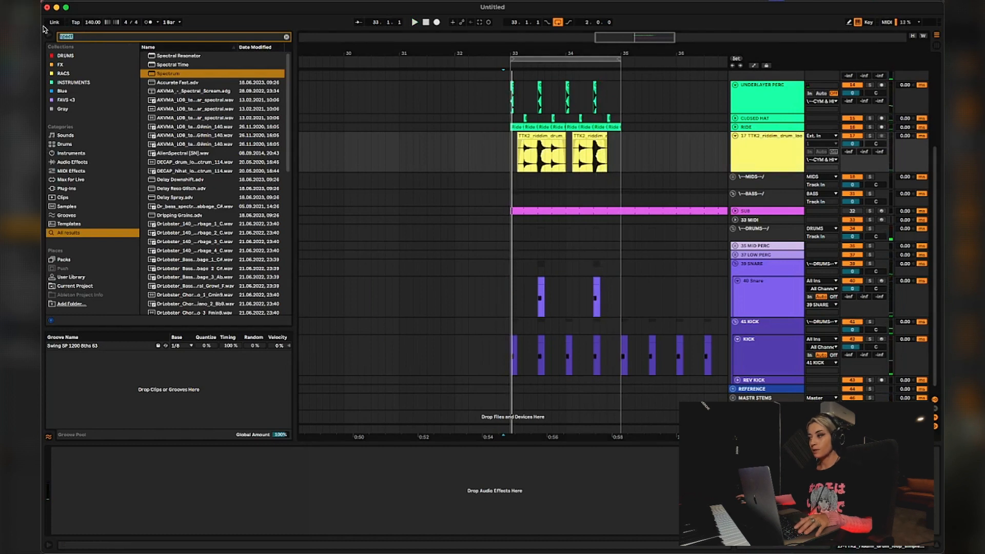
pyautogui.click(783, 142)
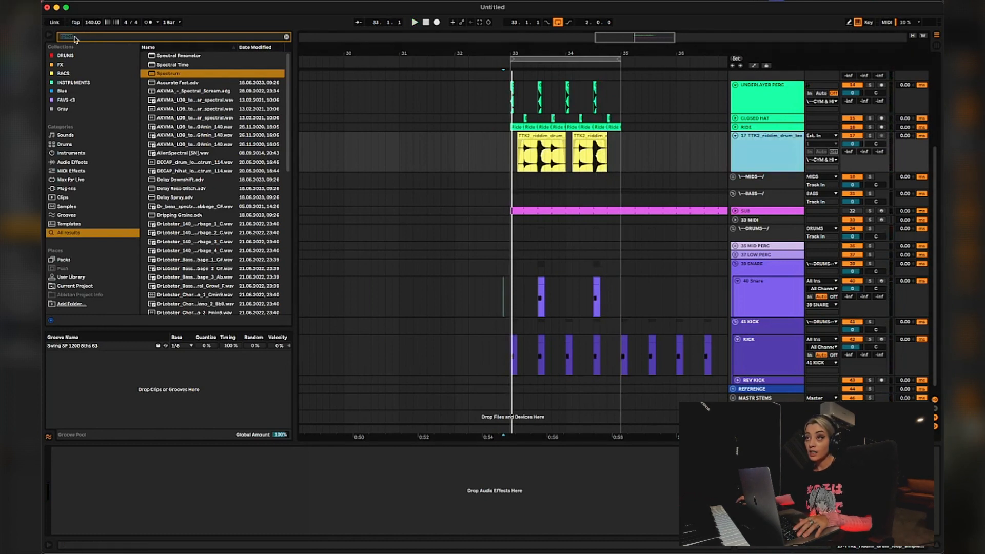
pyautogui.moveTo(99, 38); pyautogui.dragTo(43, 27)
pyautogui.write('eq')
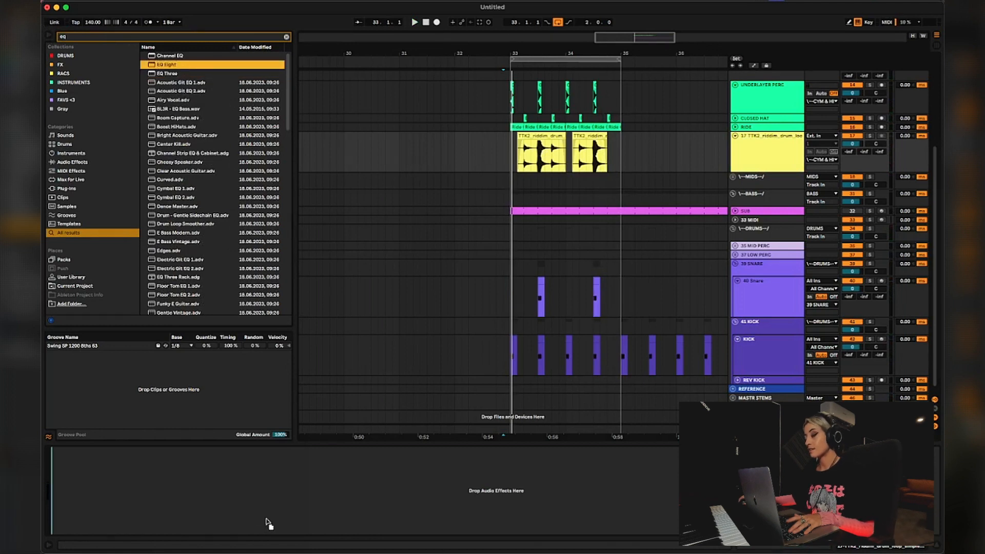
pyautogui.moveTo(181, 475); pyautogui.dragTo(200, 473)
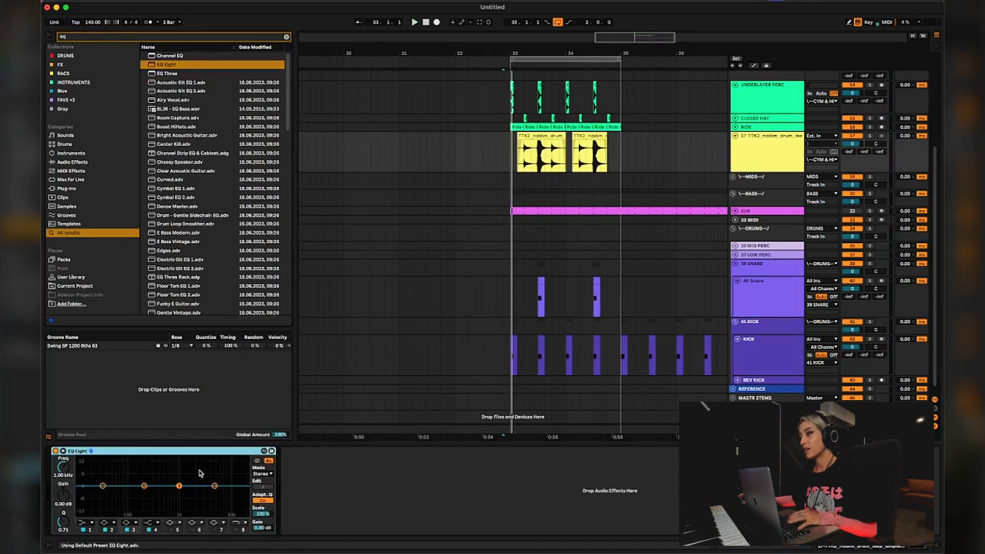
# - Shape the riddim loop's EQ Eight during playback with a low cut on band 1 and a cut of about 10.3 dB at 337 Hz
pyautogui.click(88, 523)
pyautogui.click(87, 477)
pyautogui.press('space')
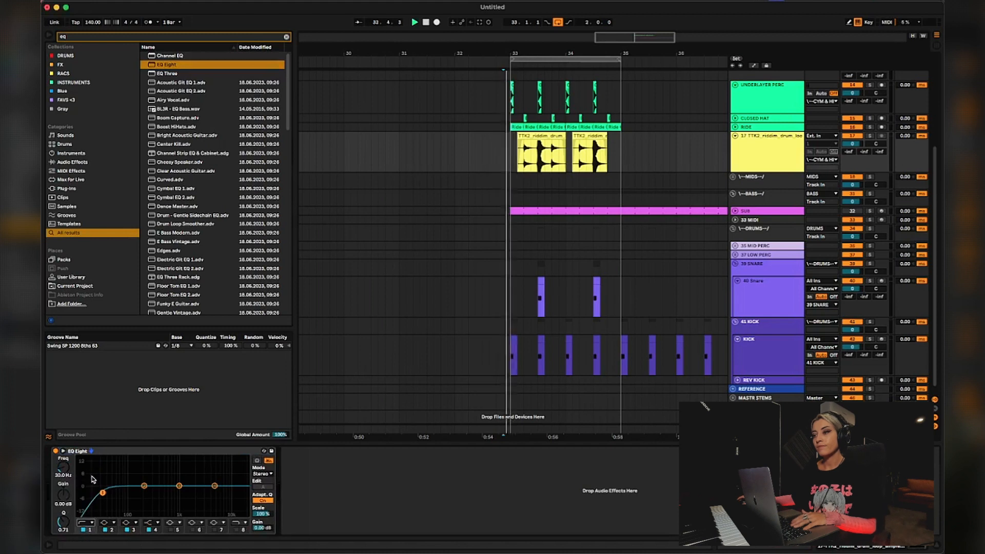
pyautogui.moveTo(103, 492)
pyautogui.mouseDown()
pyautogui.moveTo(154, 499)
pyautogui.moveTo(157, 511)
pyautogui.moveTo(197, 483)
pyautogui.mouseUp()
pyautogui.press('space')
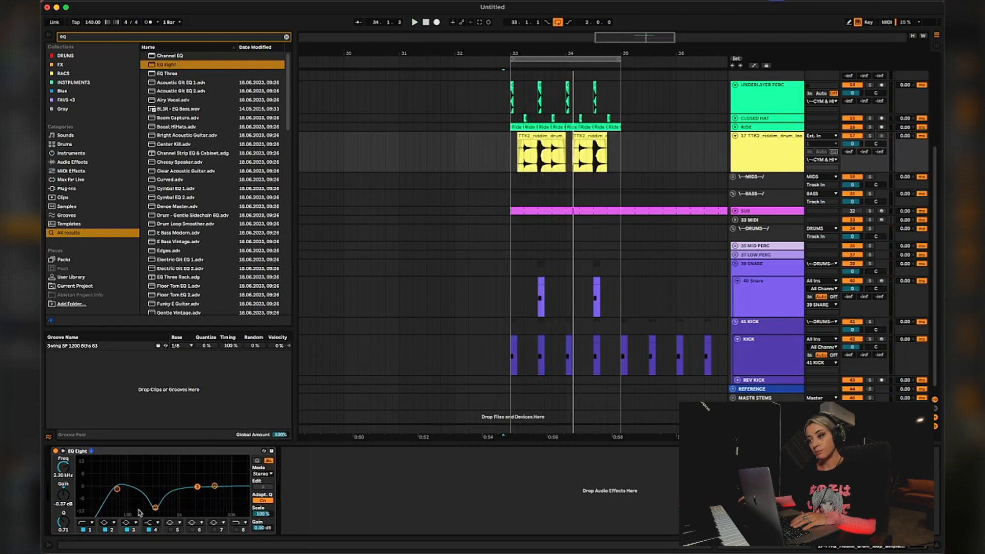
pyautogui.press('space')
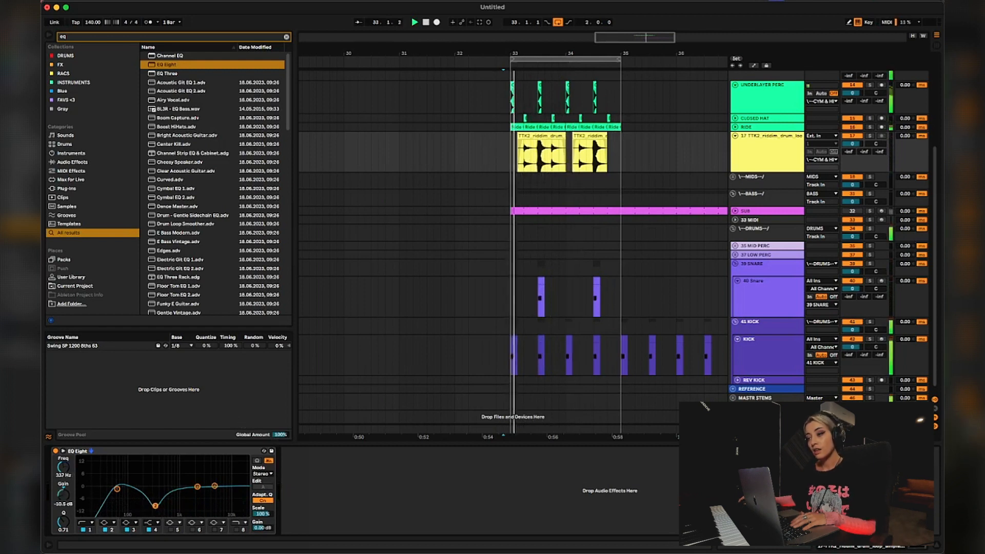
pyautogui.moveTo(155, 506); pyautogui.dragTo(157, 505)
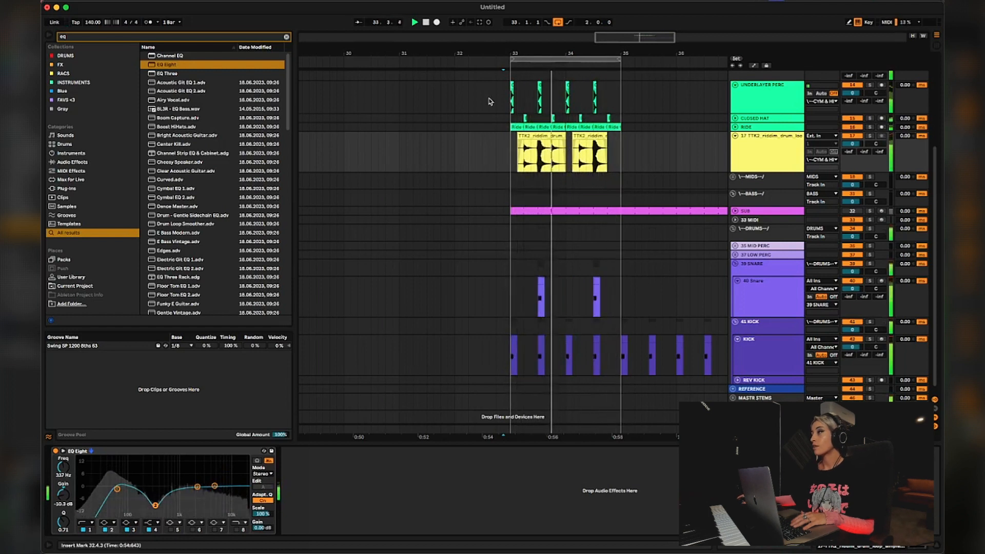
# - Collapse the riddim drum loop track and insert a new audio track below it
pyautogui.click(735, 135)
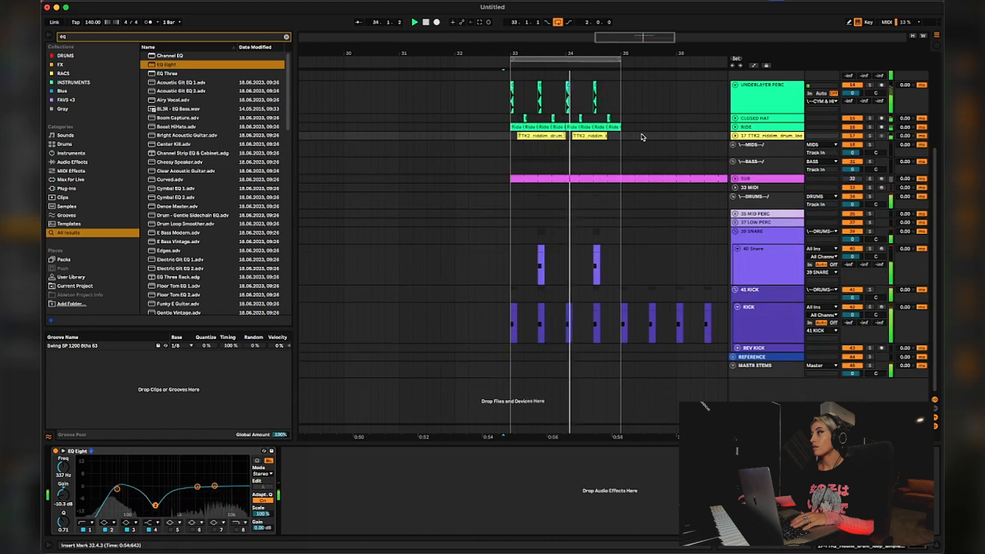
pyautogui.scroll(2, 642, 137)
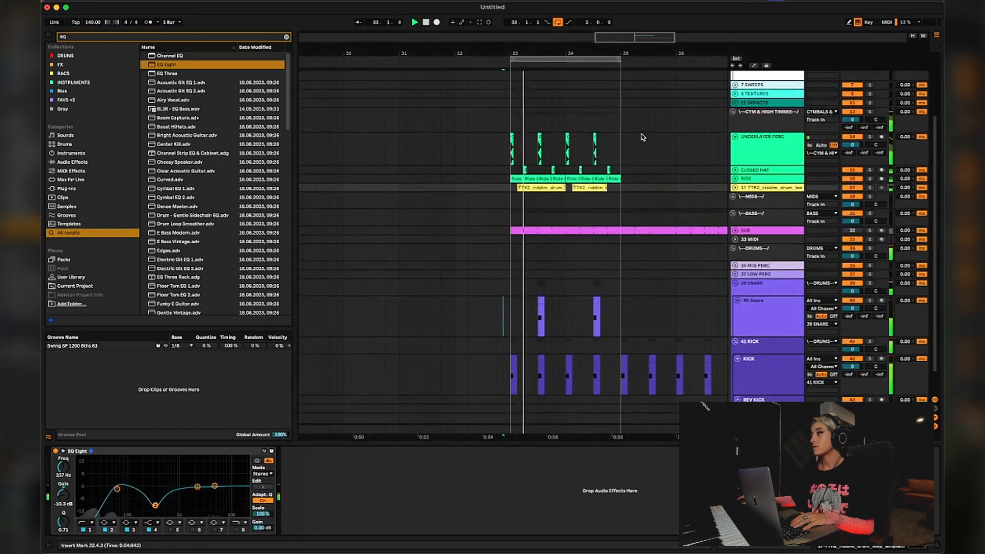
pyautogui.rightClick(765, 188)
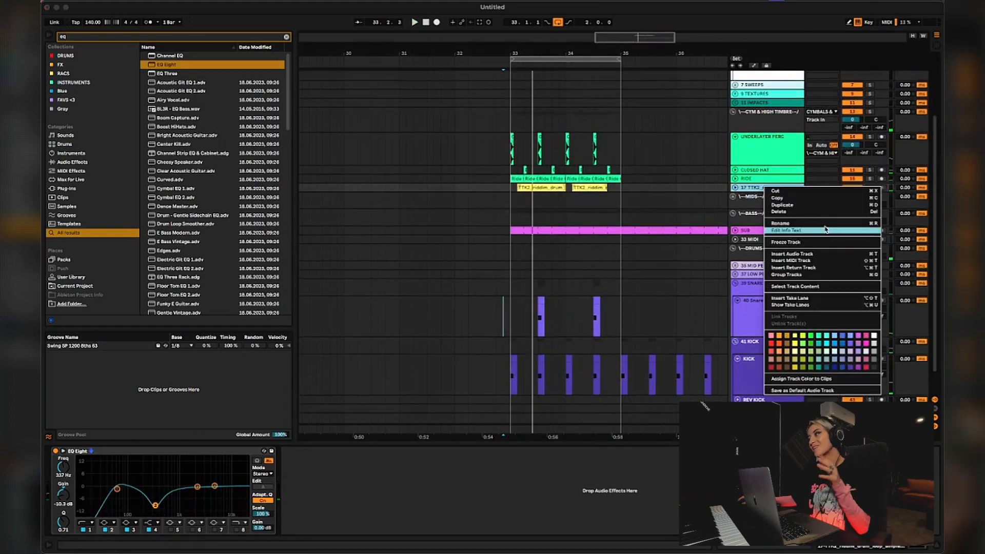
pyautogui.click(800, 254)
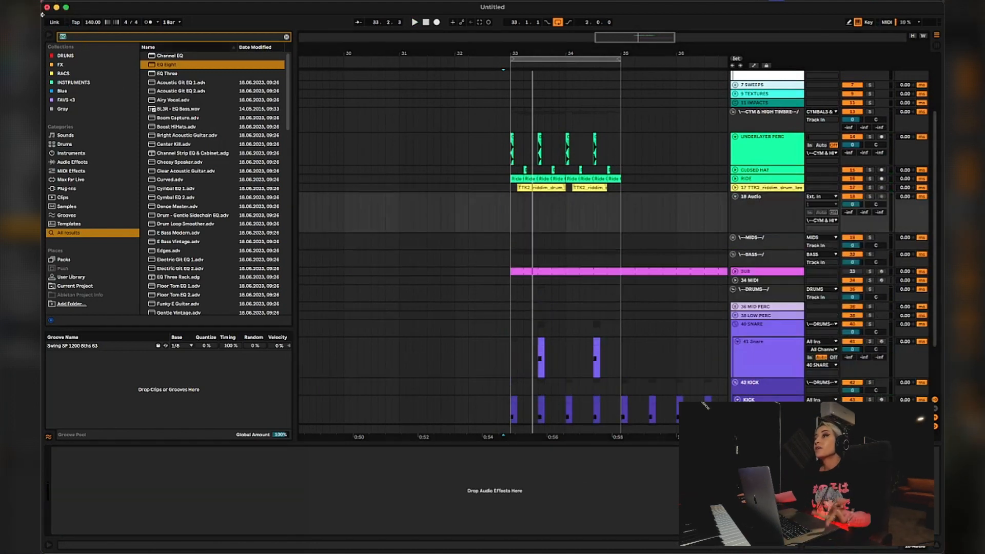
# - Search the browser for shaker and audition samples through the list as far as Shaker 008.wav
pyautogui.write('shaker')
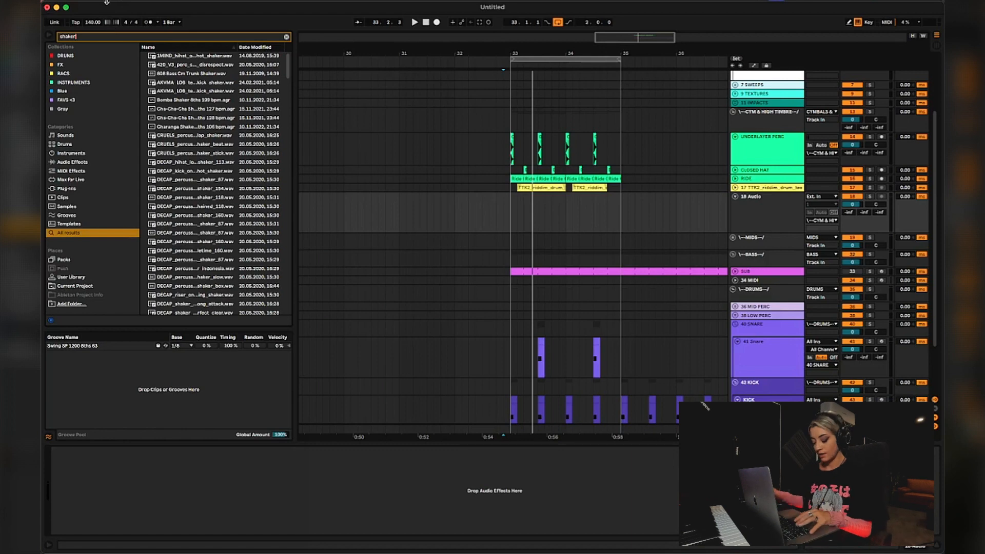
pyautogui.scroll(-10, 180, 149)
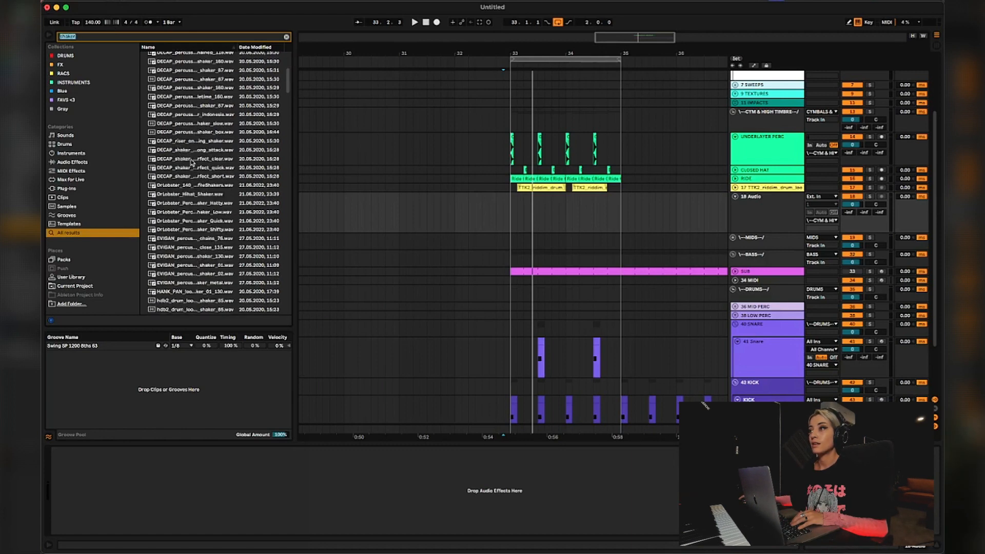
pyautogui.click(198, 167)
pyautogui.click(199, 212)
pyautogui.scroll(-8, 198, 214)
pyautogui.click(196, 212)
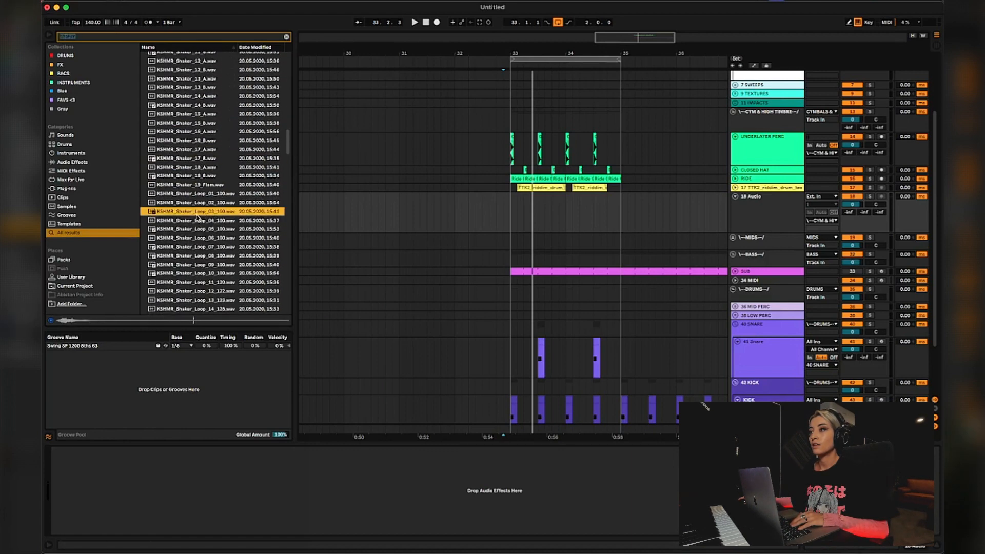
pyautogui.scroll(-11, 195, 177)
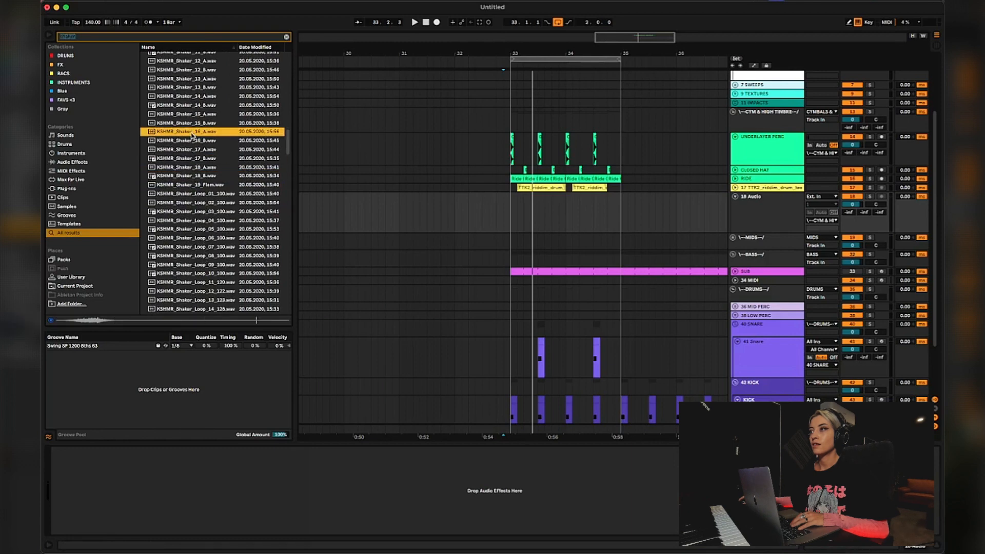
pyautogui.scroll(-10, 196, 169)
pyautogui.click(194, 176)
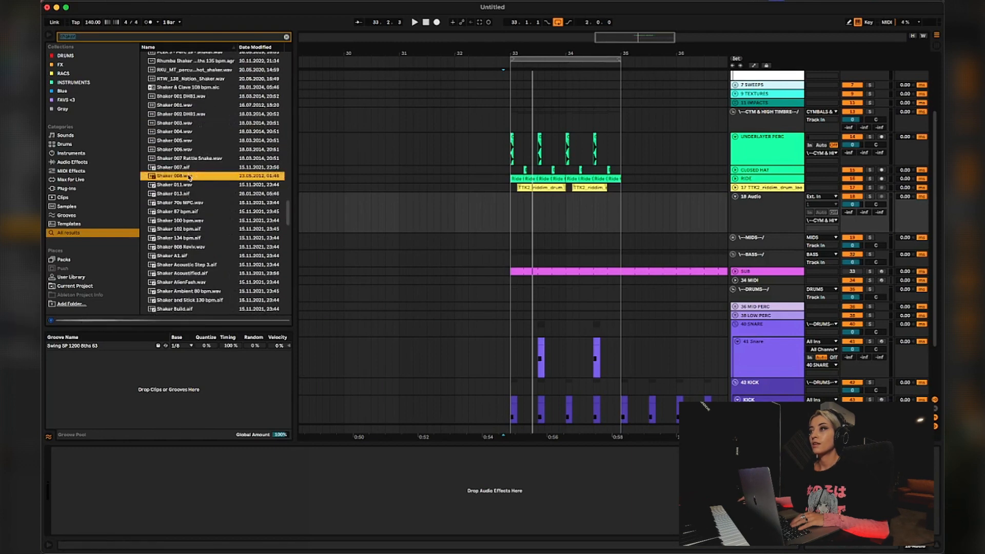
# - Tag Shaker 008.wav with a collection colour, place it at 33.1.1 on the new audio track and play it with the beat
pyautogui.rightClick(191, 177)
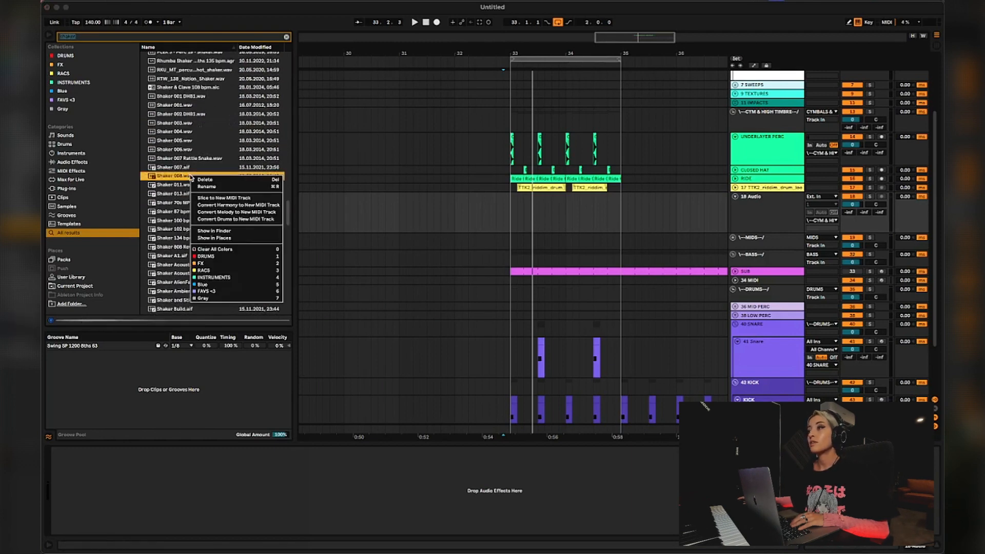
pyautogui.click(227, 286)
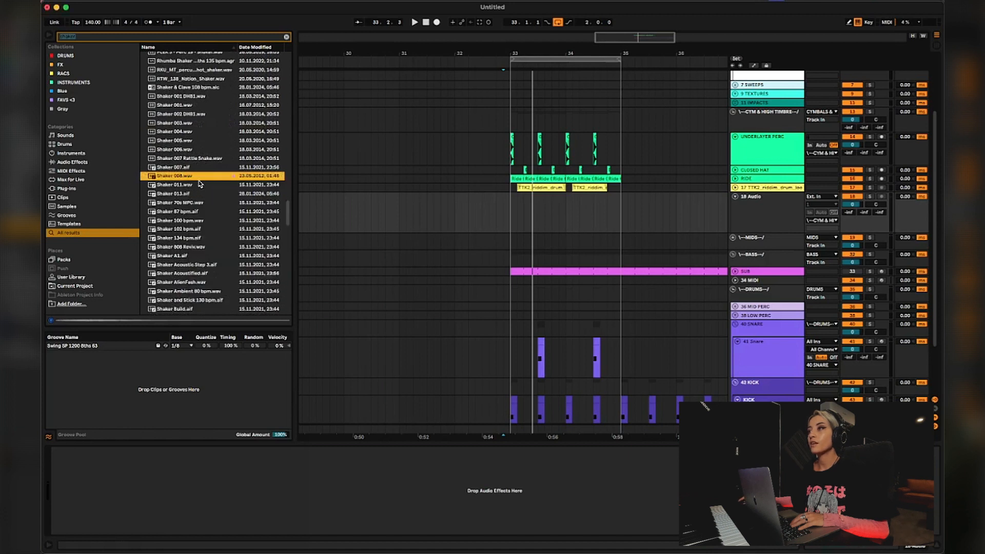
pyautogui.moveTo(513, 208); pyautogui.dragTo(511, 207)
pyautogui.press('space')
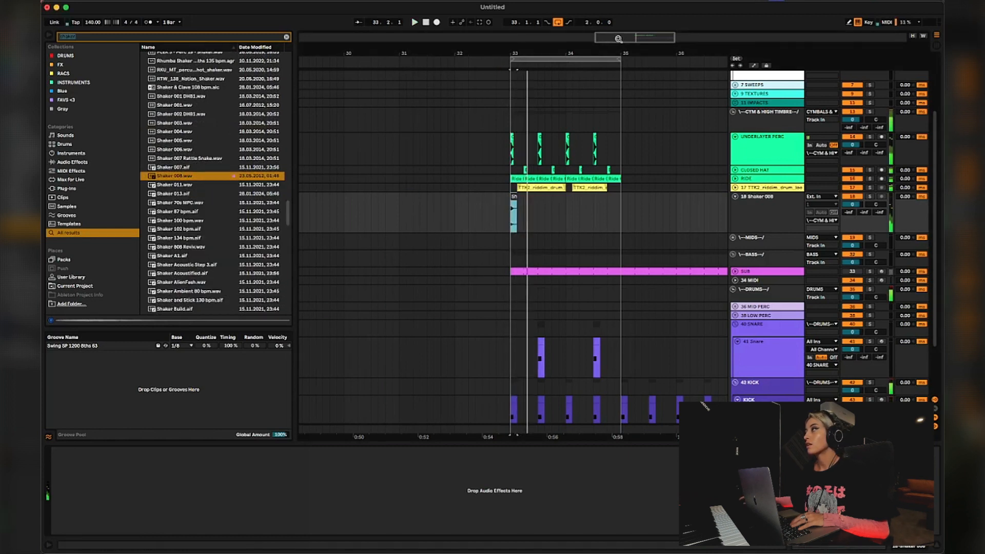
# - Copy the Shaker 008 hit to 33.2.1 and 33.3.1
pyautogui.moveTo(625, 38); pyautogui.dragTo(625, 54)
pyautogui.click(550, 201)
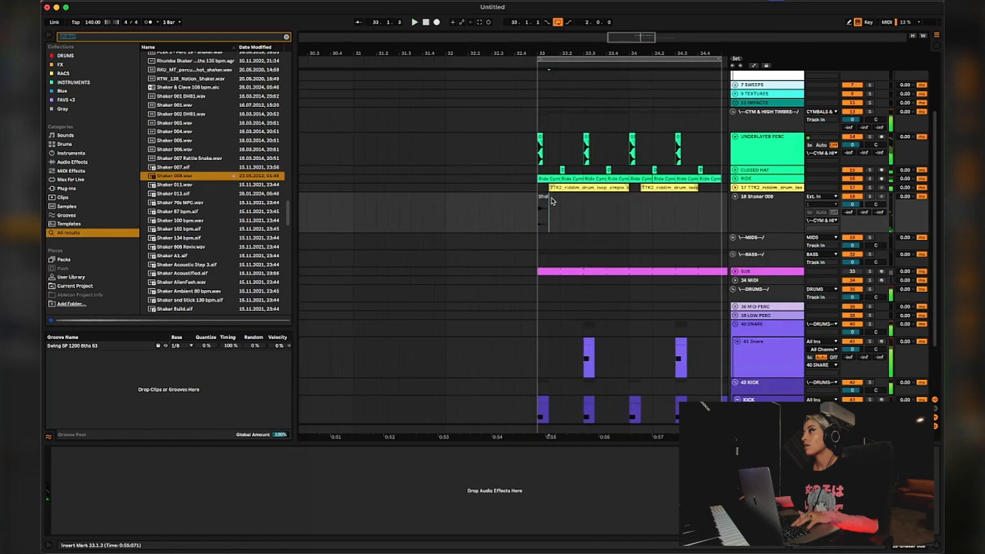
pyautogui.click(543, 211)
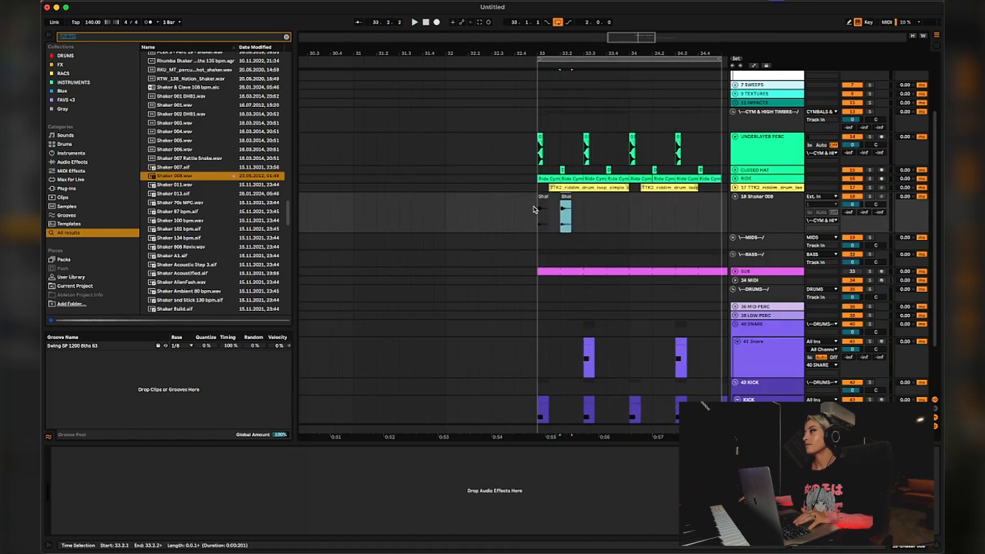
pyautogui.press('super+d')
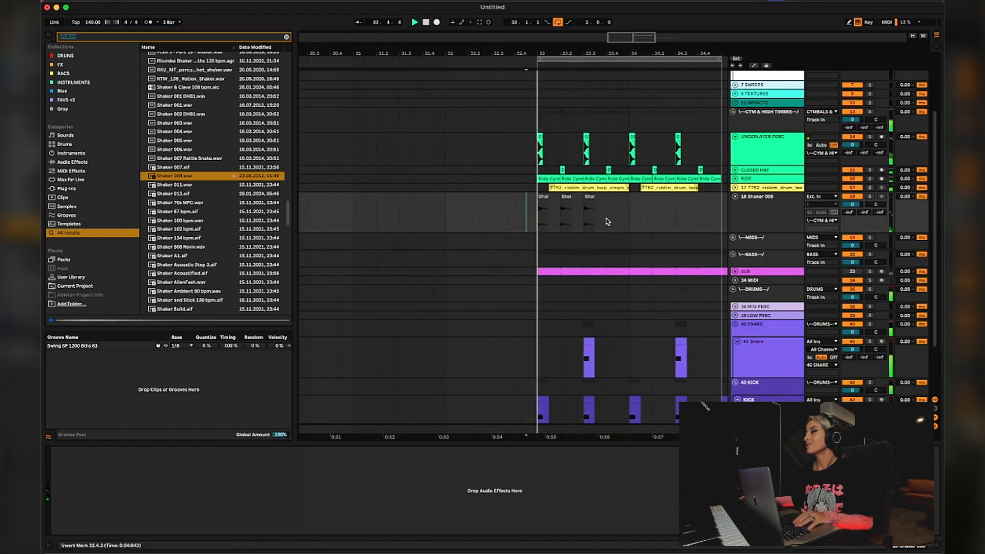
# - Toggle solo on the Shaker 008 track, and solo the CYM & HIGH TIMBRE group to hear the shaker with the other high percussion
pyautogui.click(871, 198)
pyautogui.click(870, 198)
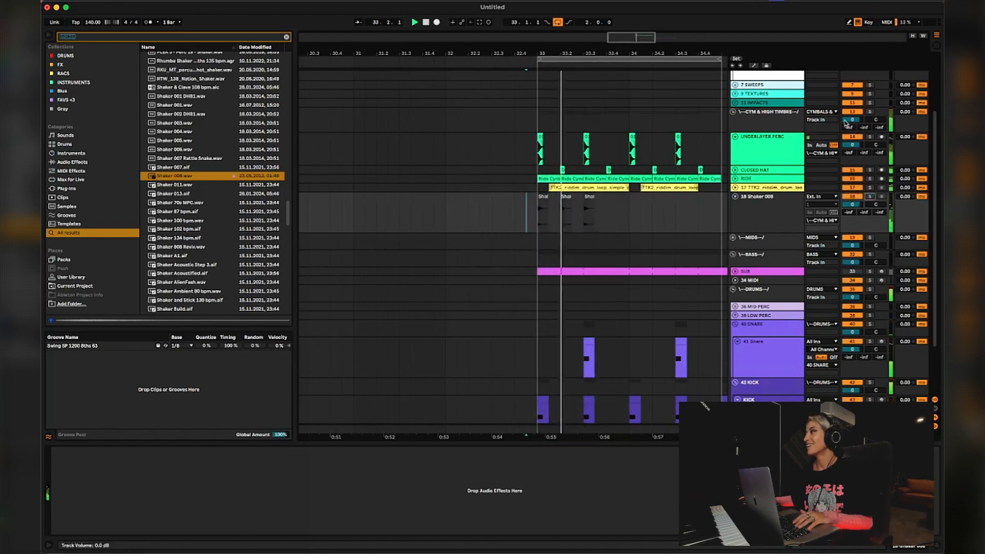
pyautogui.click(737, 121)
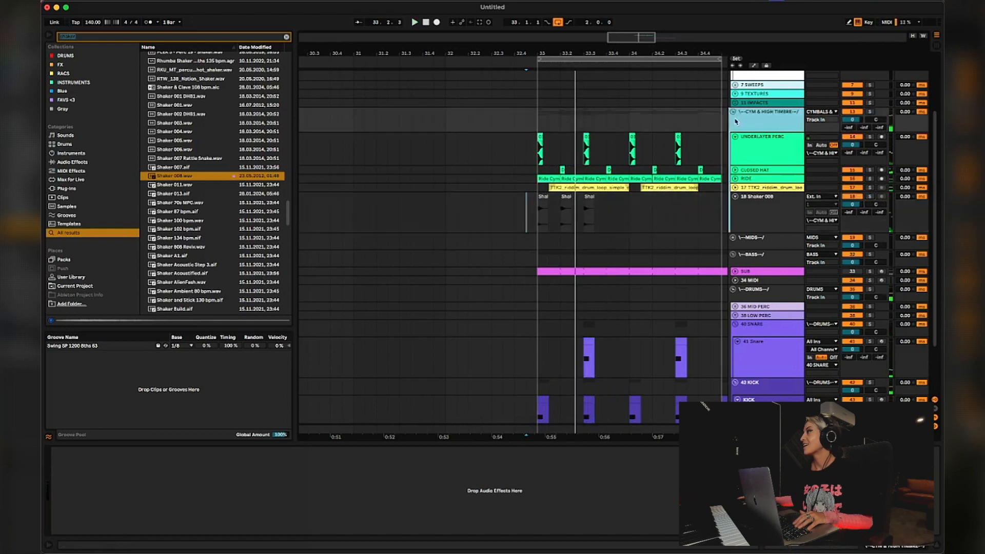
pyautogui.click(870, 113)
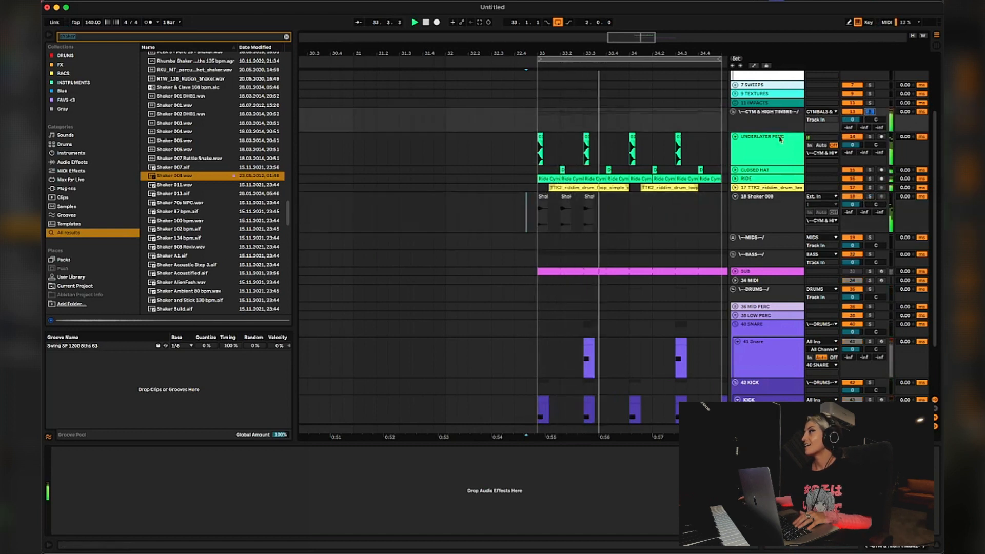
pyautogui.press('space')
pyautogui.press('space')
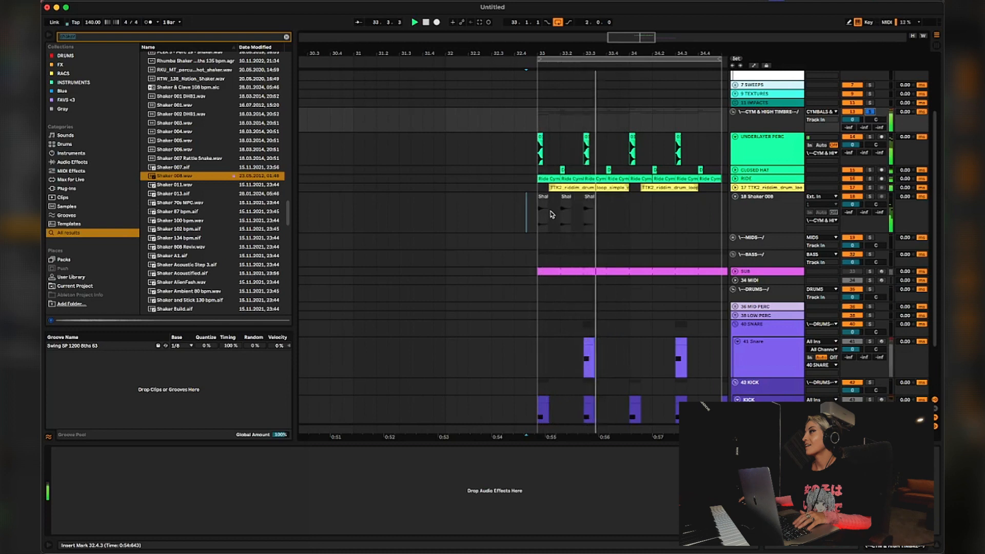
# - Try an extra shaker hit at 33.1.3, play it with the group, and remove it again
pyautogui.click(547, 214)
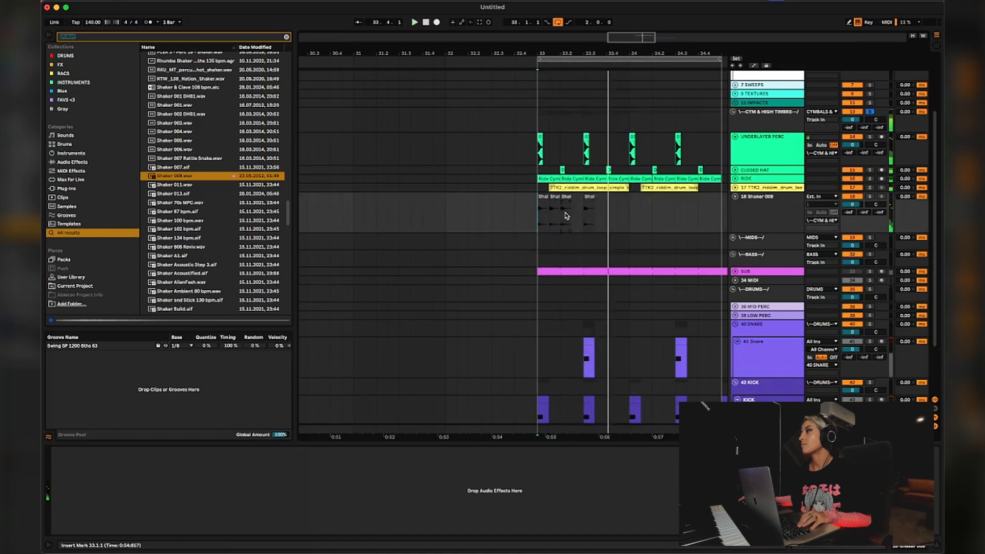
pyautogui.press('super+space')
pyautogui.press('Escape')
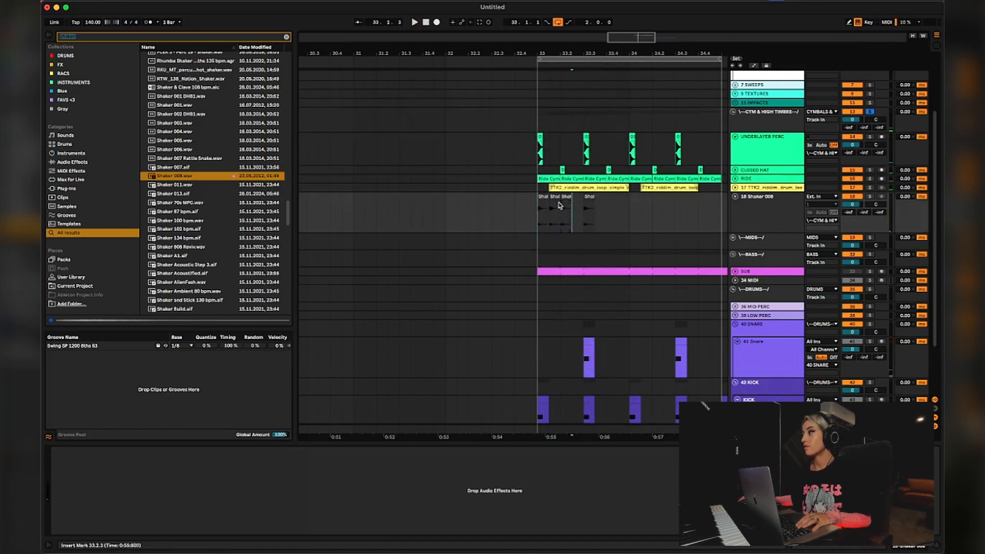
pyautogui.click(554, 213)
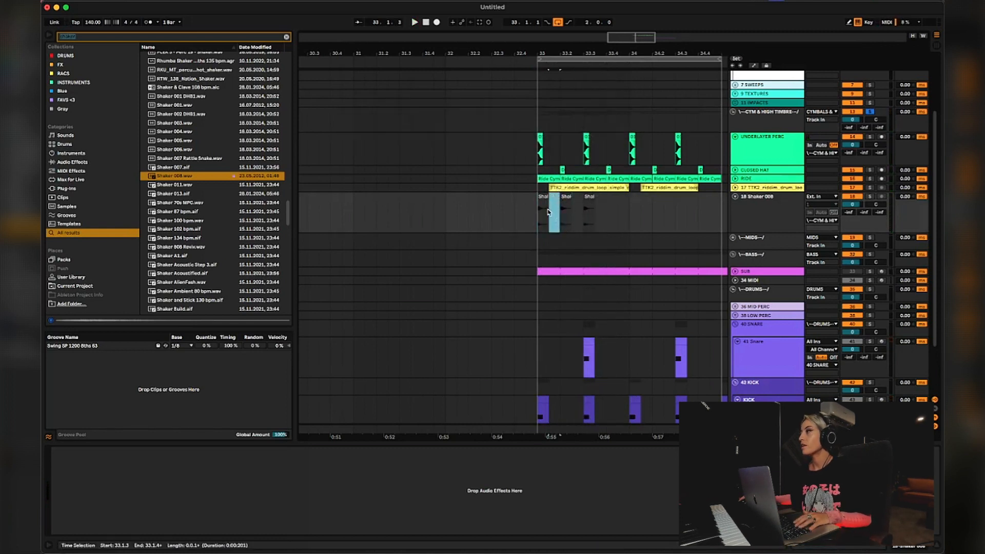
pyautogui.press('Right')
pyautogui.press('Right')
pyautogui.press('Right')
pyautogui.press('Right')
pyautogui.press('Right')
pyautogui.press('Right')
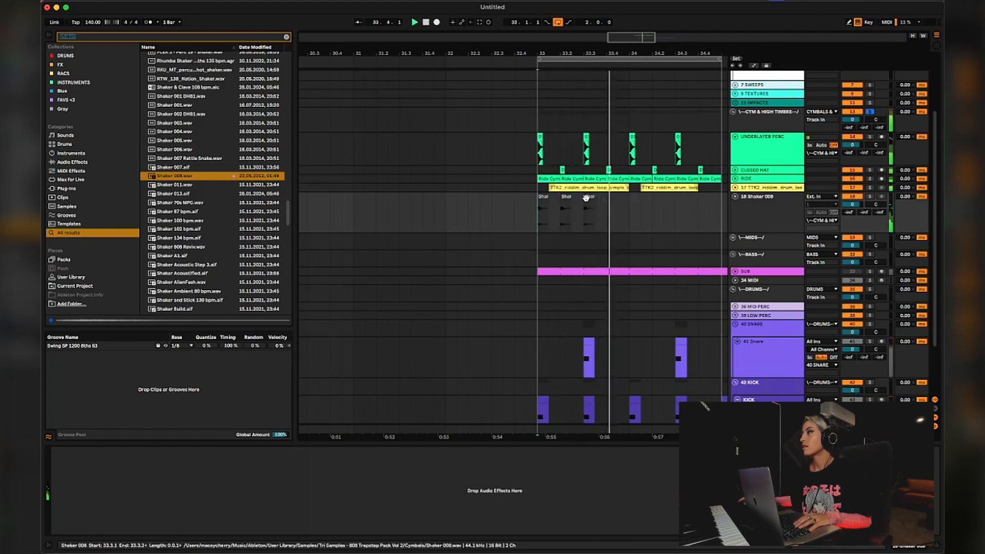
# - Continue the Shaker 008 hits on every beat from 33.4.1 to 34.3.1
pyautogui.press('super+d')
pyautogui.press('super+d')
pyautogui.press('super+d')
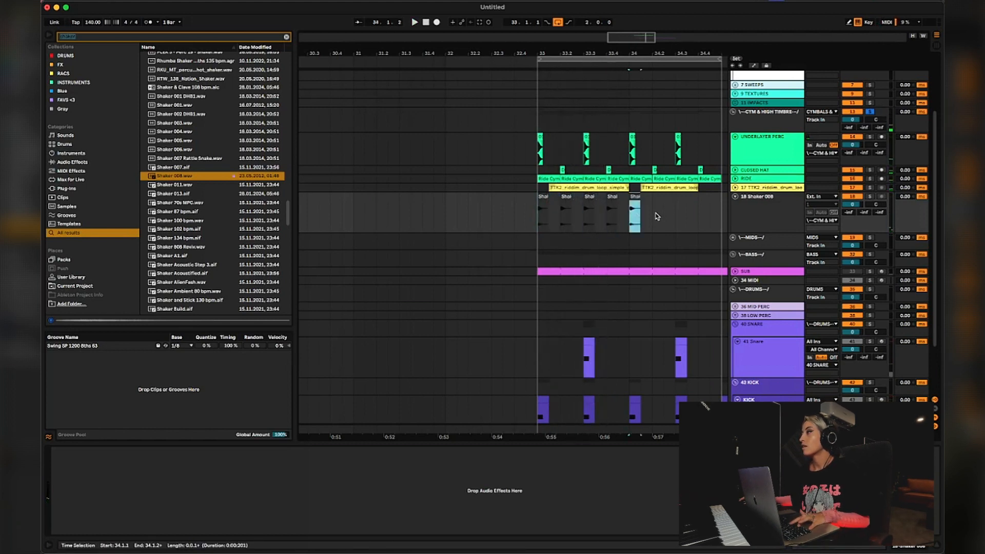
pyautogui.click(676, 215)
pyautogui.press('super+v')
# - Play the shaker pattern from 33.1.1 and unsolo the CYM & HIGH TIMBRE group to hear it with the full drums
pyautogui.click(534, 217)
pyautogui.press('space')
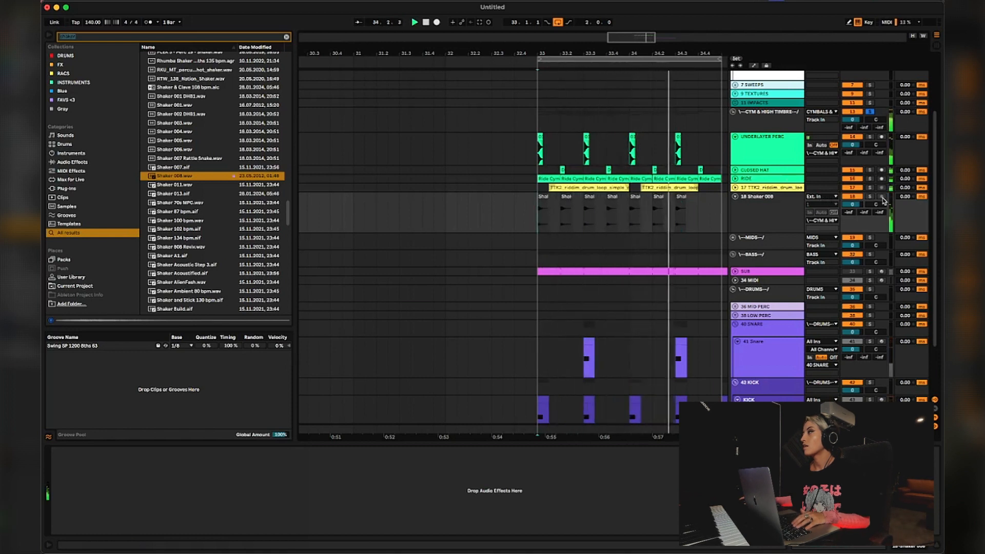
pyautogui.click(872, 111)
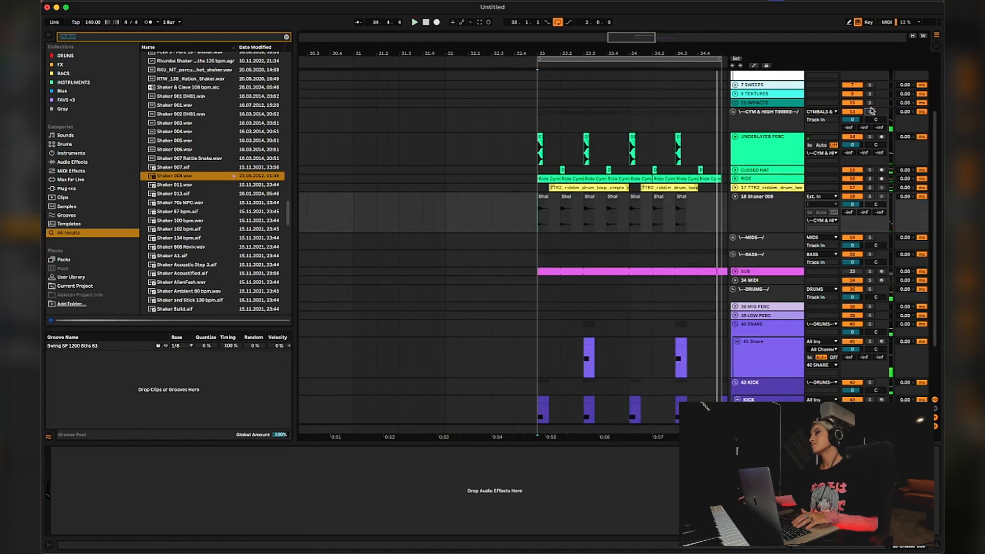
# - Add a Shaker 008 hit on beat 34.4.1 and play the completed pattern from 33.1.1
pyautogui.moveTo(642, 38); pyautogui.dragTo(648, 21)
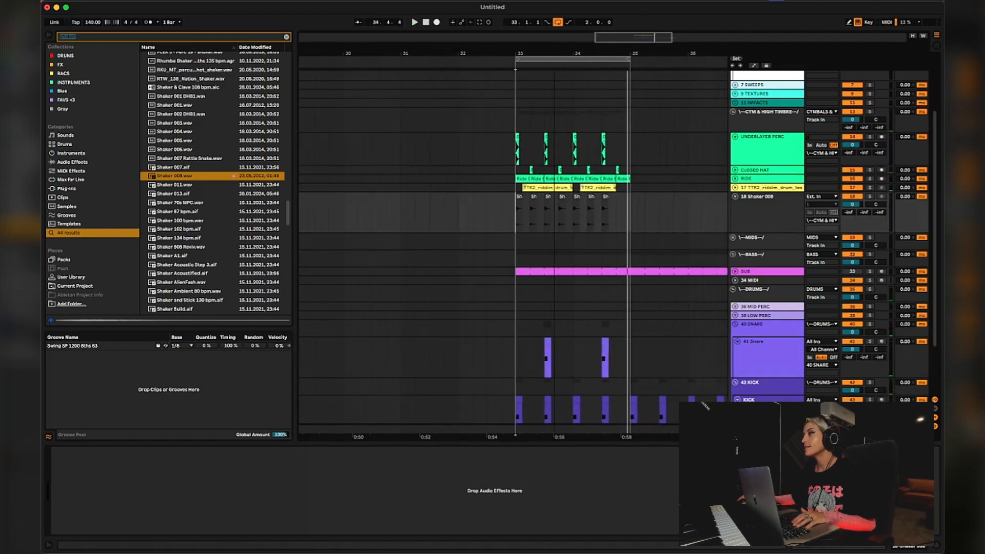
pyautogui.click(605, 198)
pyautogui.press('super+d')
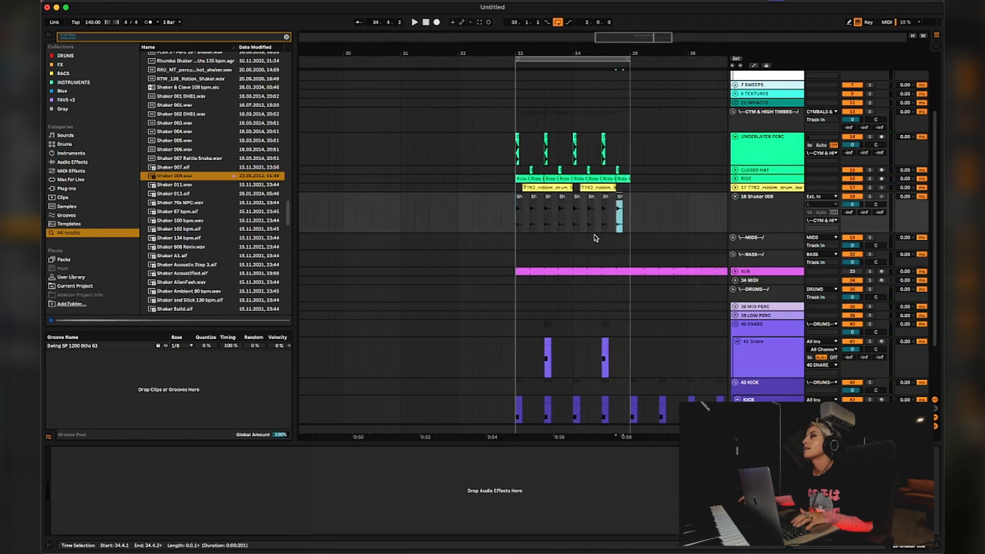
pyautogui.click(517, 218)
pyautogui.press('space')
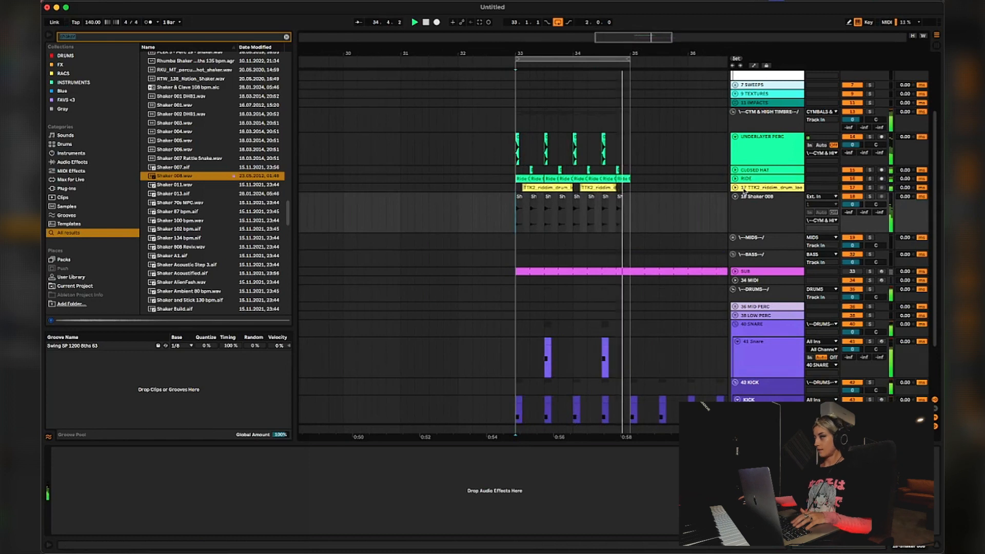
# - Solo UNDERLAYER PERC, lower its EQ Eight low-cut frequency to about 3.83 kHz, and unsolo it to hear the full mix
pyautogui.click(771, 154)
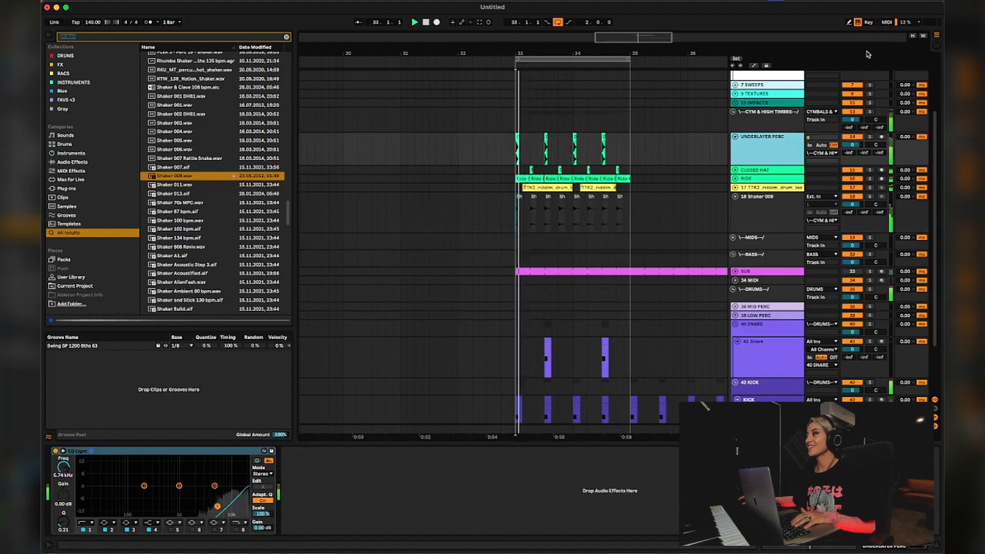
pyautogui.click(870, 137)
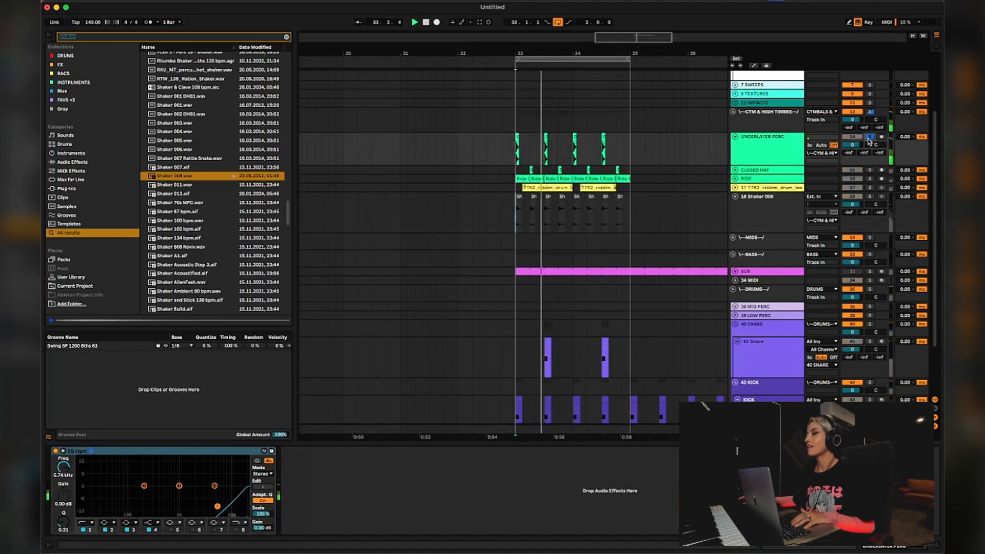
pyautogui.moveTo(217, 506); pyautogui.dragTo(208, 504)
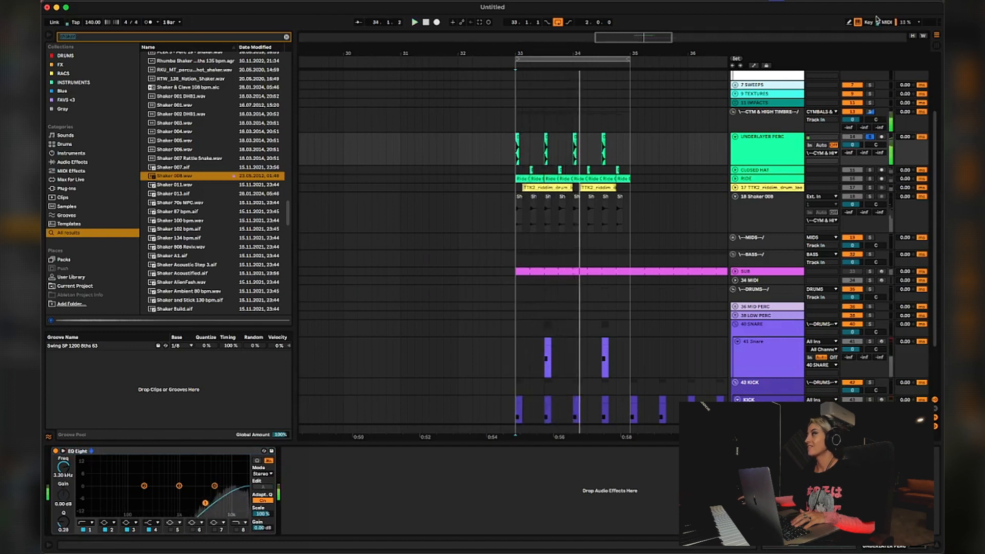
pyautogui.click(870, 137)
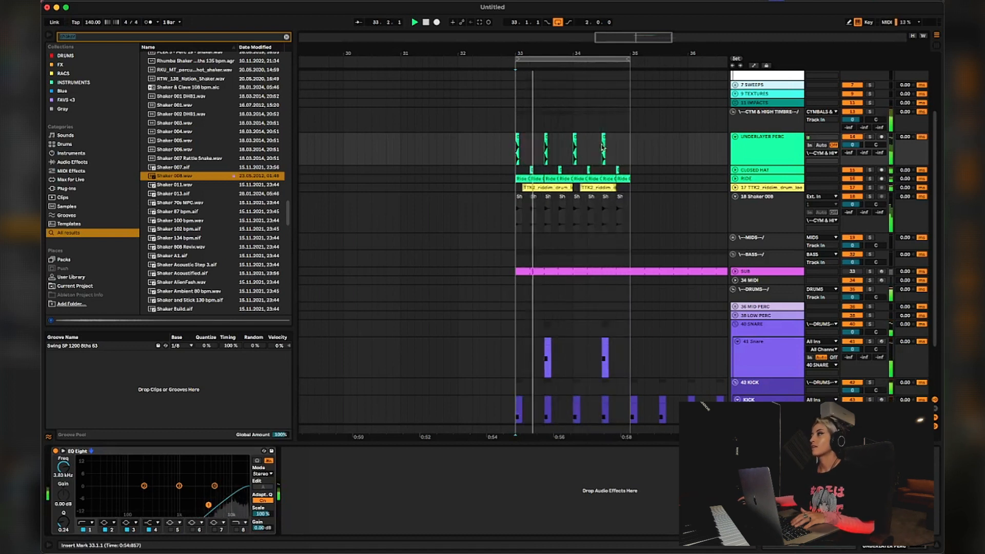
# - Solo UNDERLAYER PERC again and add a Delay effect after its EQ Eight
pyautogui.click(870, 137)
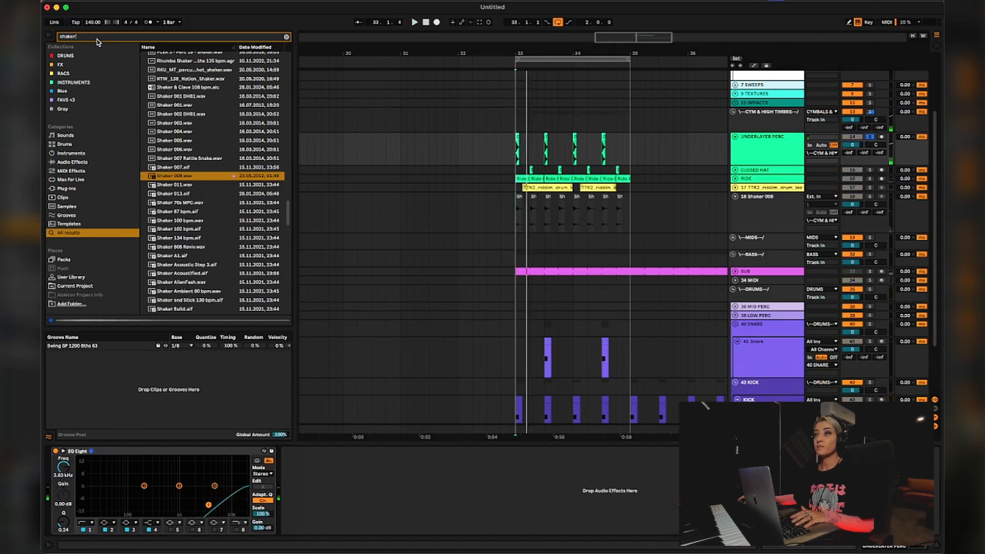
pyautogui.write('delay')
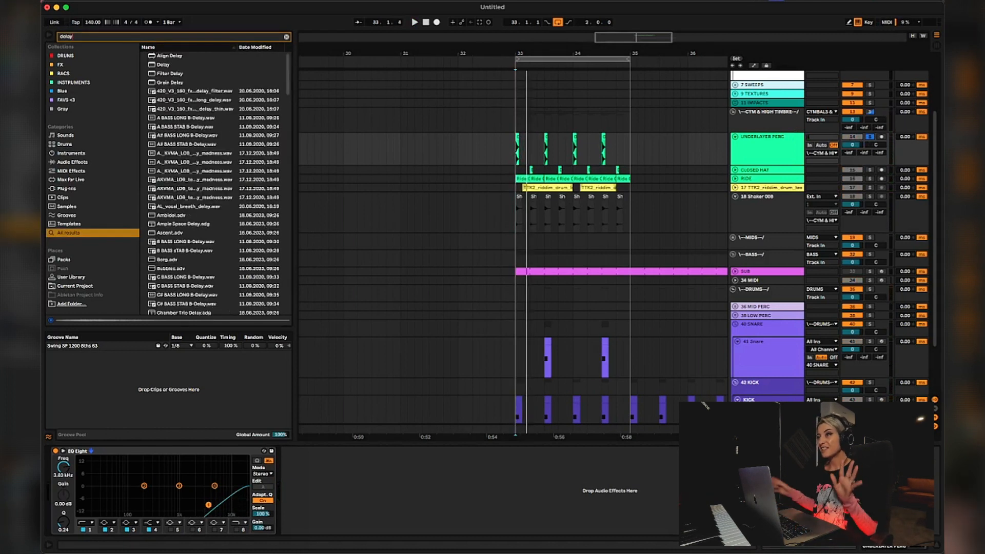
pyautogui.moveTo(176, 65)
pyautogui.mouseDown()
pyautogui.moveTo(231, 99)
pyautogui.moveTo(354, 497)
pyautogui.mouseUp()
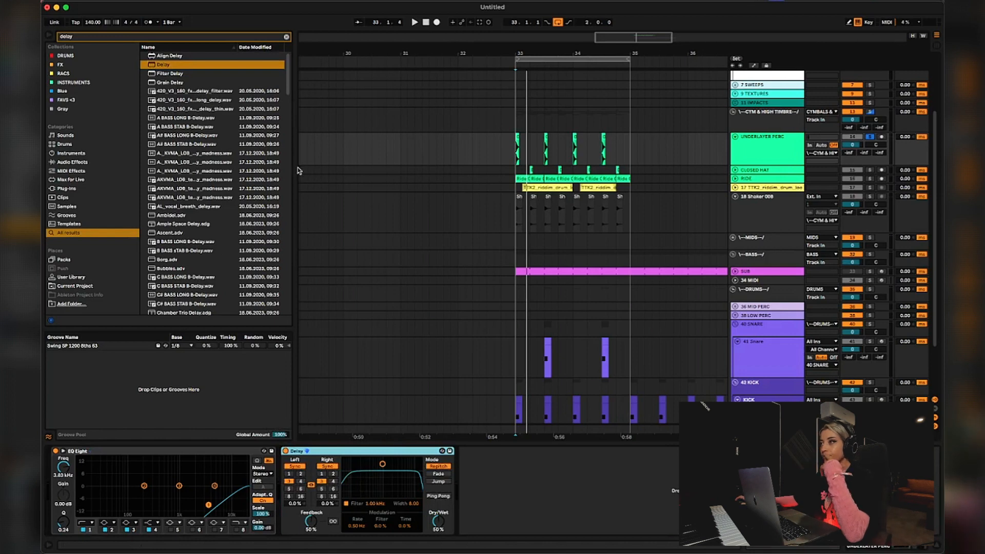
# - Set both Delay times to 2 sixteenths and its filter to about 915 Hz with width 2.62, then unsolo UNDERLAYER PERC
pyautogui.scroll(-1, 462, 242)
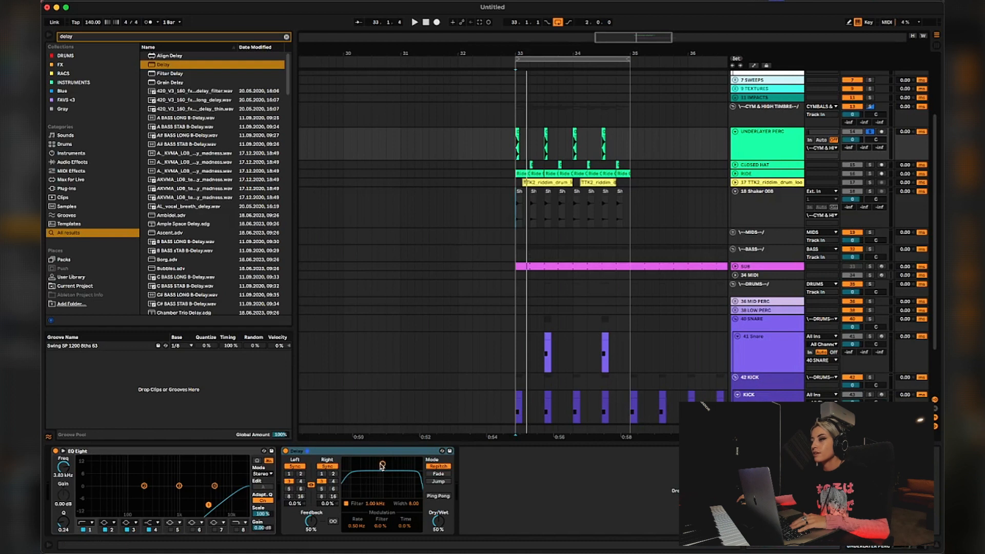
pyautogui.click(333, 474)
pyautogui.press('space')
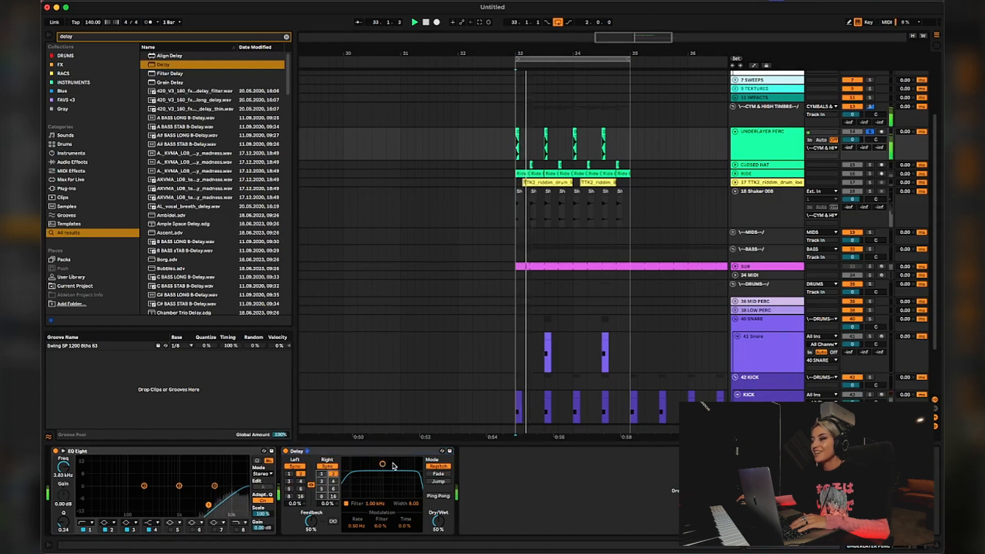
pyautogui.moveTo(382, 465); pyautogui.dragTo(382, 486)
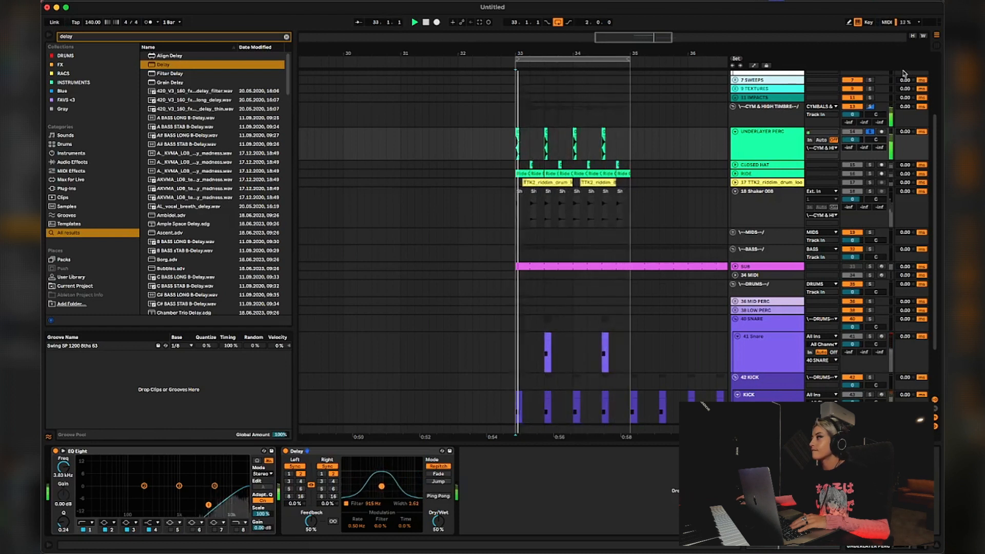
pyautogui.click(871, 132)
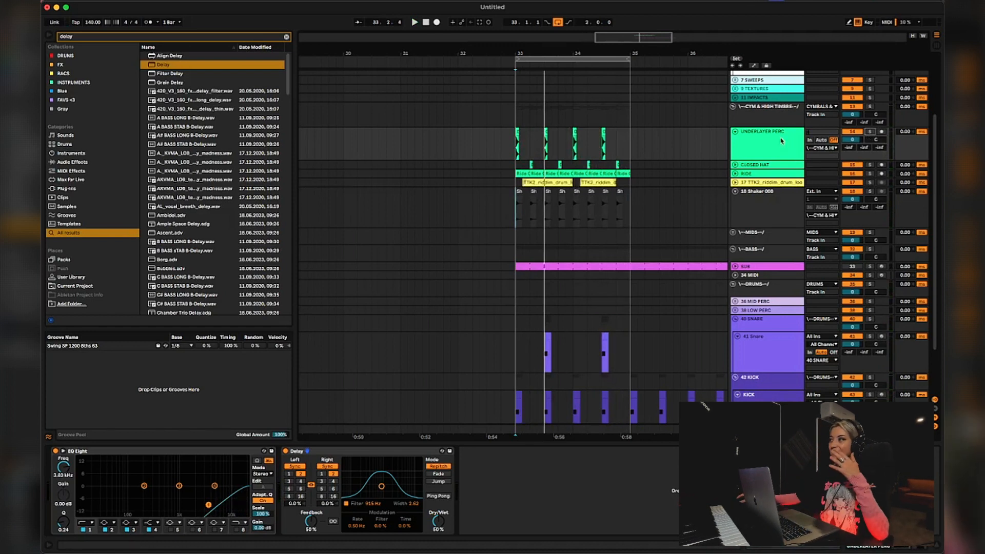
# - Fold the UNDERLAYER PERC track and colour the Shaker 008 track the same green as the other high percussion
pyautogui.click(736, 133)
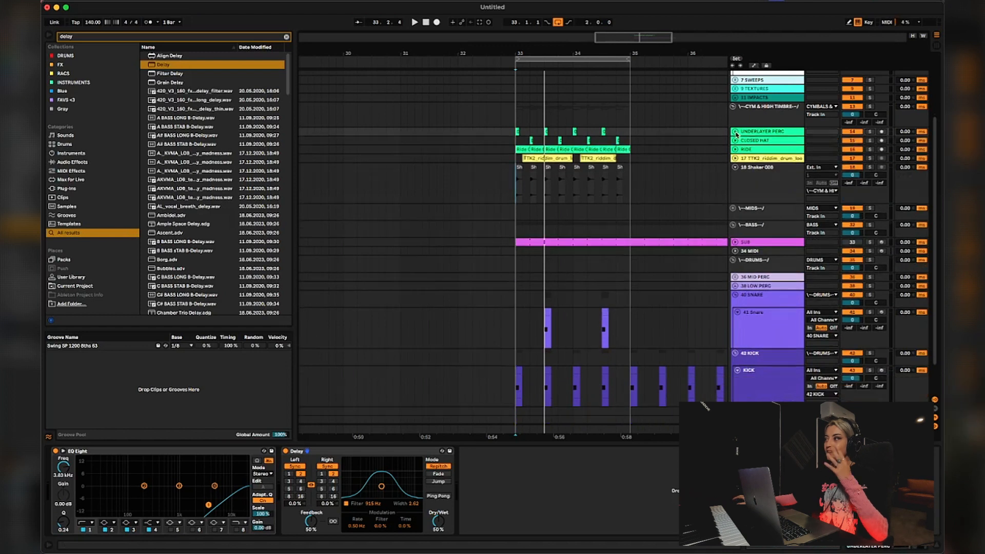
pyautogui.click(767, 160)
pyautogui.click(760, 191)
pyautogui.rightClick(760, 189)
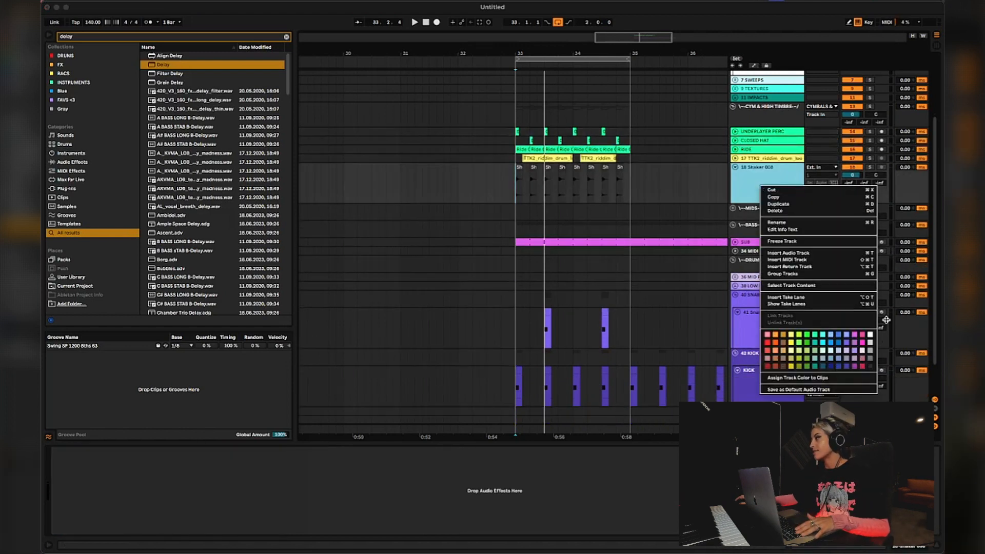
pyautogui.click(814, 337)
# - Colour the riddim loop and shaker clips green, and give the TTK2 riddim loop track a green colour as well
pyautogui.click(773, 160)
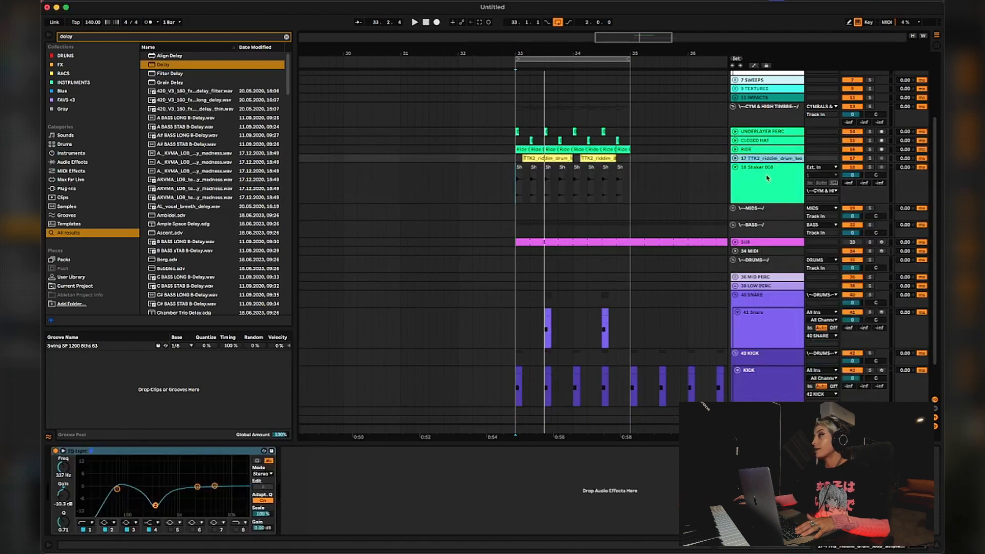
pyautogui.moveTo(681, 187); pyautogui.dragTo(501, 160)
pyautogui.rightClick(556, 157)
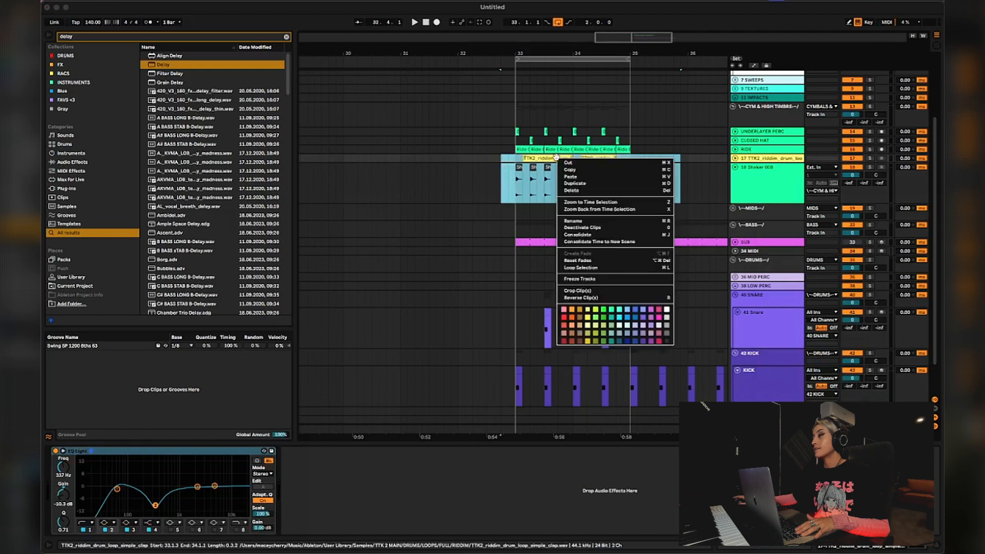
pyautogui.click(609, 310)
pyautogui.rightClick(773, 159)
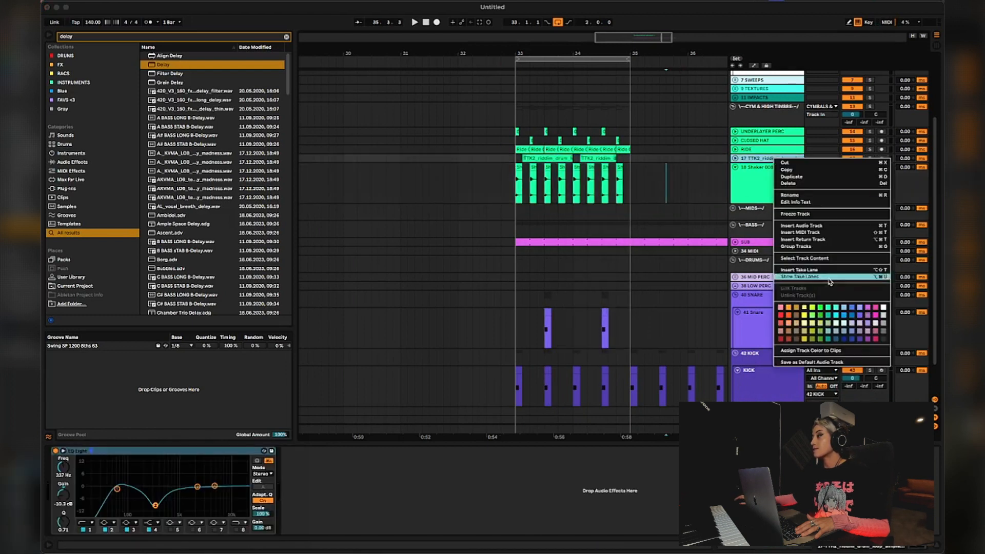
pyautogui.click(822, 310)
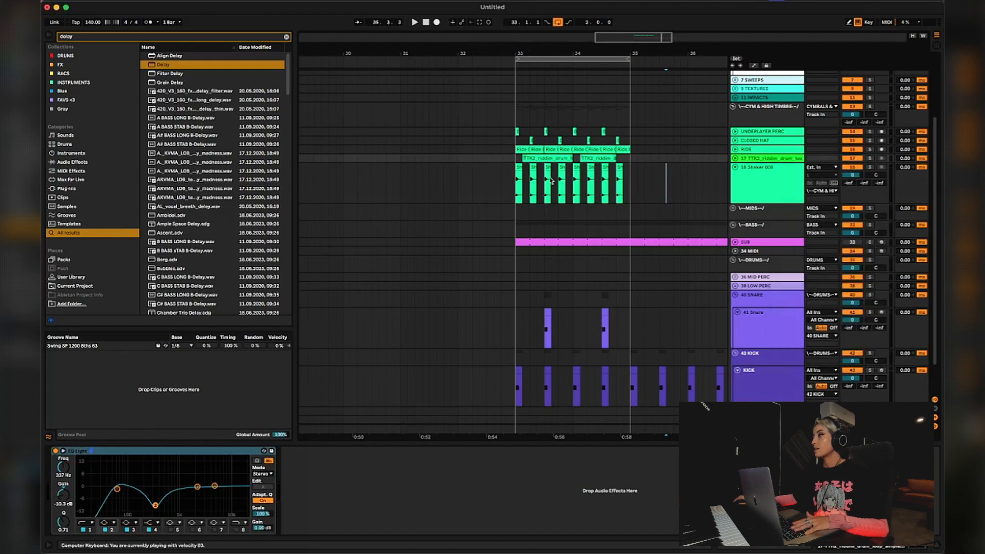
# - Activate and unfold the SUB track while playing the loop from 32.4.1, and show its device chain
pyautogui.click(502, 180)
pyautogui.scroll(-3, 638, 231)
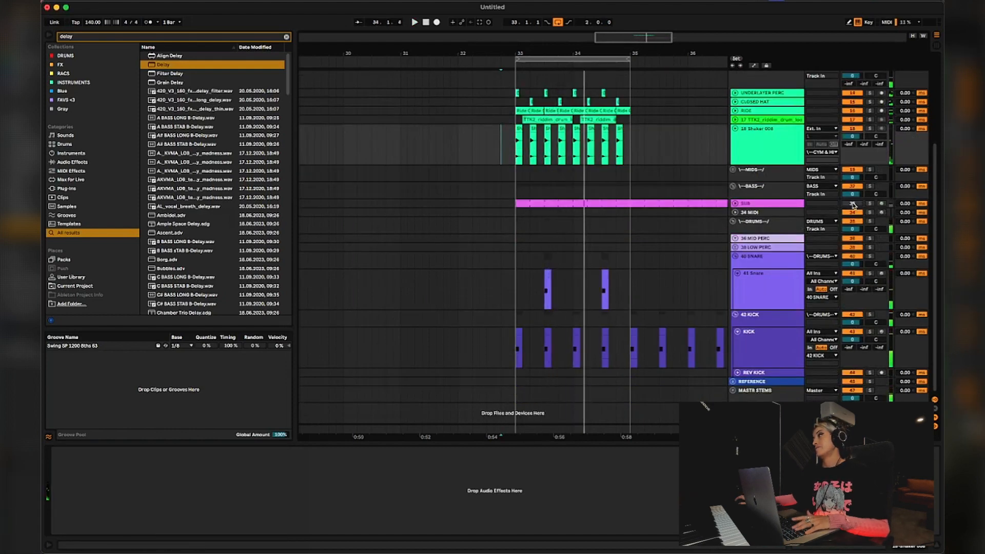
pyautogui.click(735, 204)
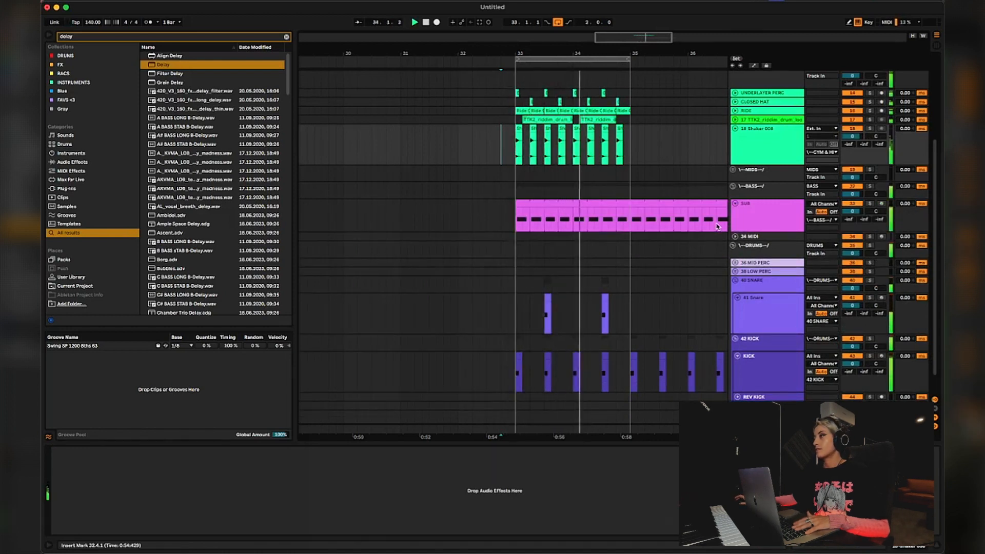
pyautogui.click(756, 212)
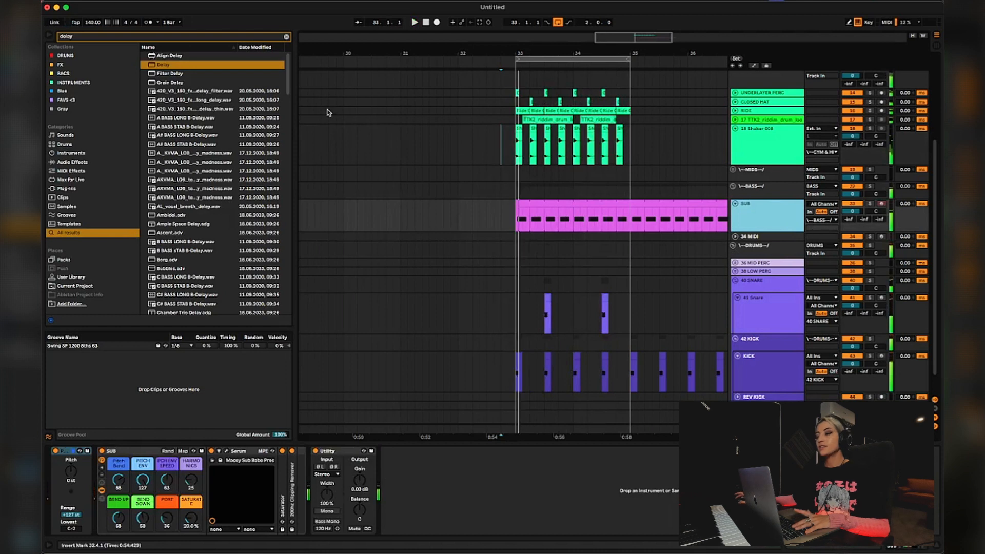
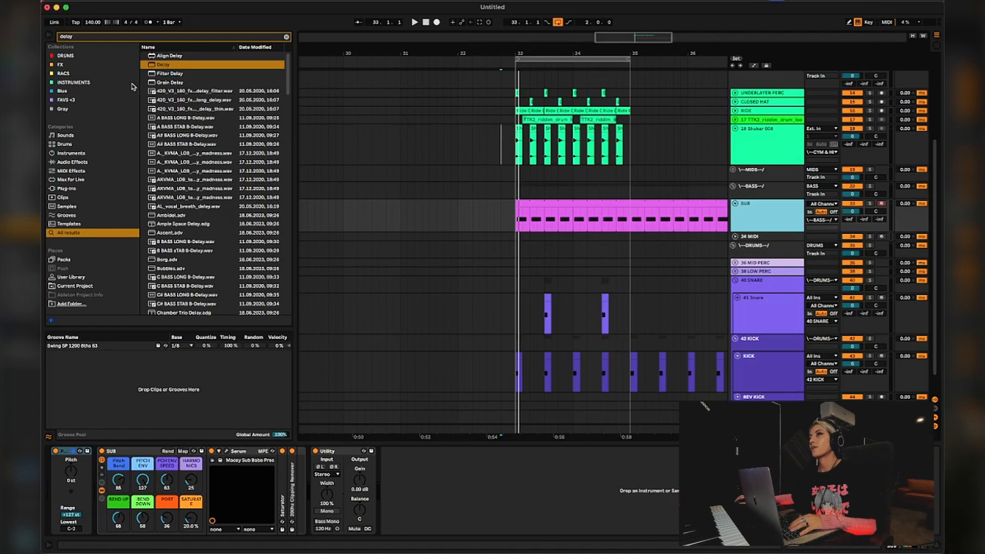
# - Browse the RACS collection, and set the SUB rack's HARMONICS to about 48 and SATURATE to 70.1 % during playback
pyautogui.click(73, 75)
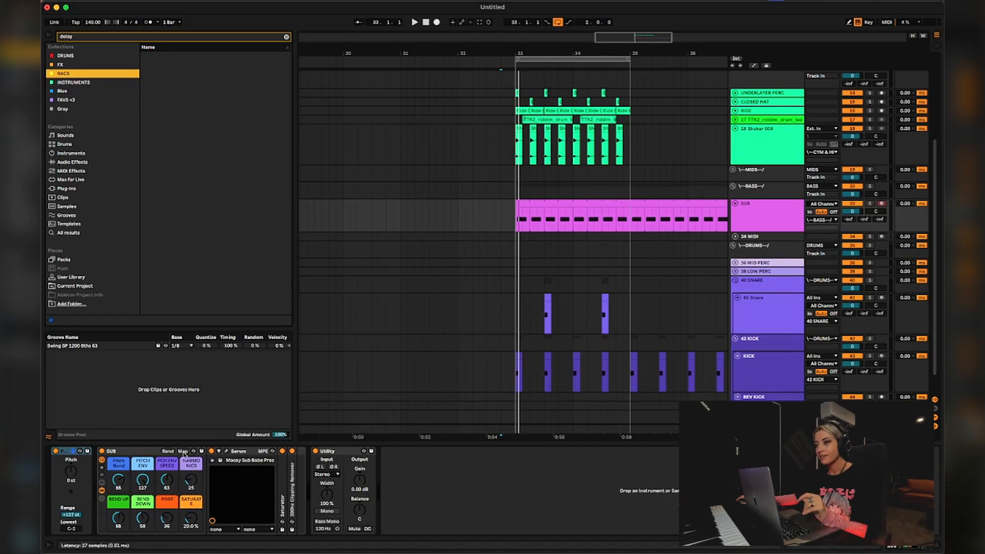
pyautogui.press('space')
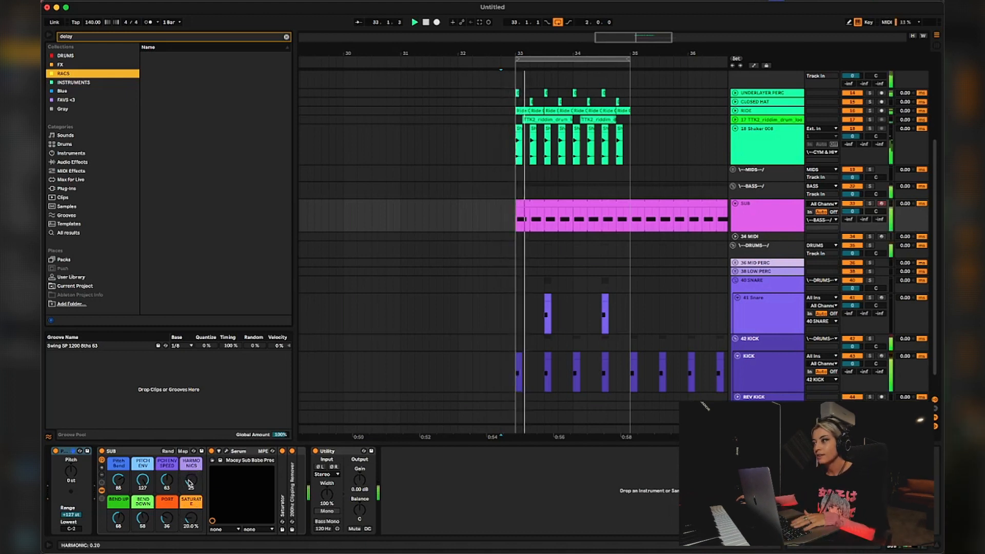
pyautogui.moveTo(190, 479); pyautogui.dragTo(166, 490)
pyautogui.moveTo(191, 518)
pyautogui.mouseDown()
pyautogui.moveTo(191, 492)
pyautogui.moveTo(190, 515)
pyautogui.mouseUp()
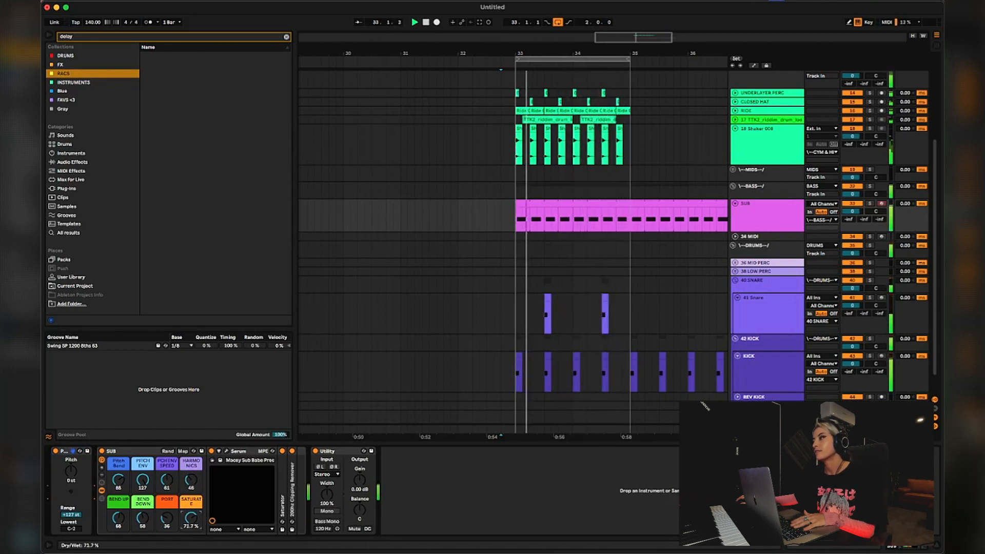
pyautogui.moveTo(191, 518); pyautogui.dragTo(191, 520)
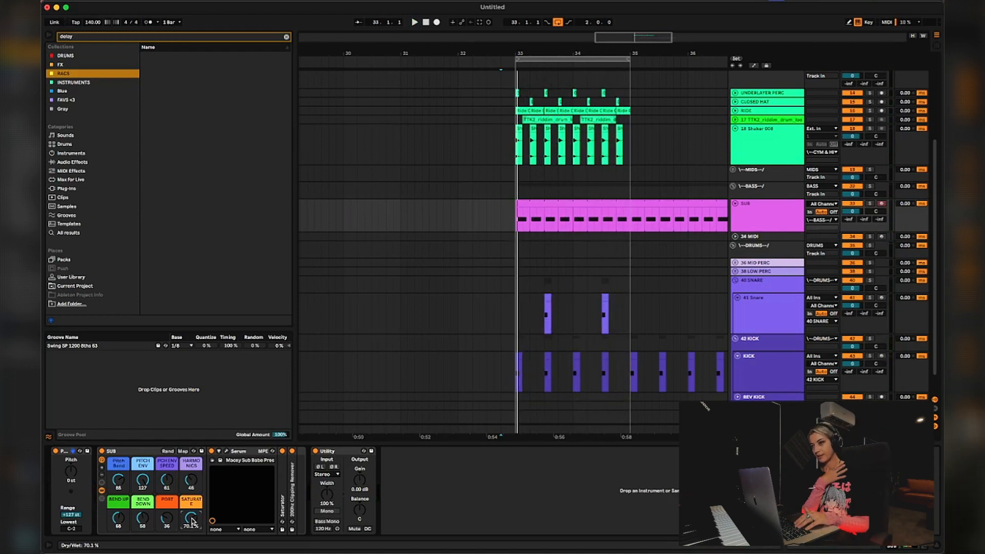
pyautogui.press('space')
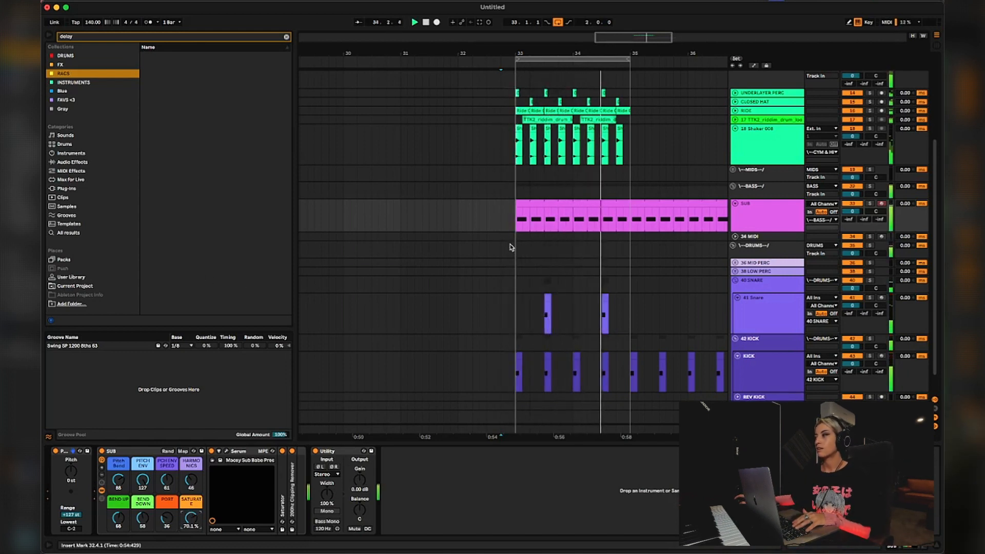
# - Unfold the empty 34 MIDI track beneath SUB and select it
pyautogui.click(782, 214)
pyautogui.rightClick(782, 212)
pyautogui.click(742, 238)
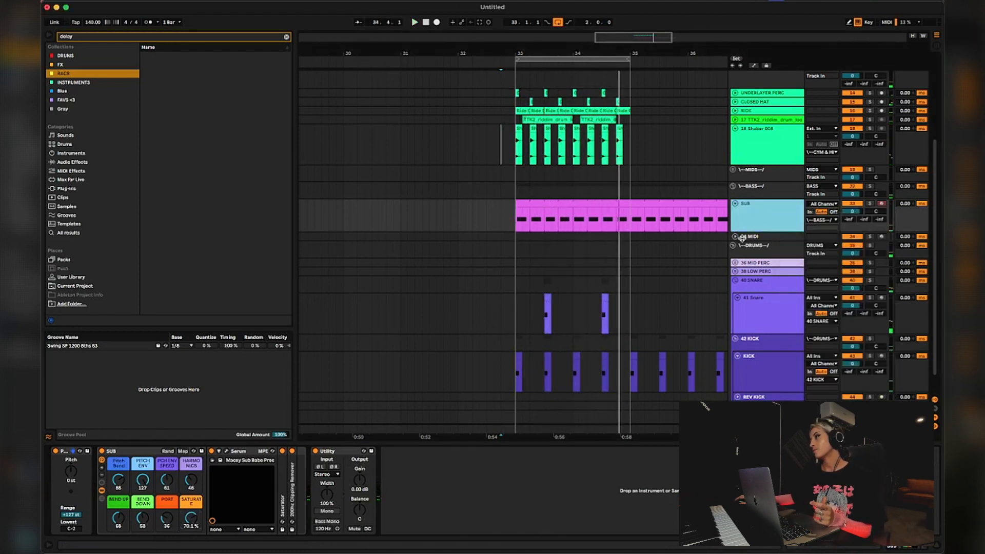
pyautogui.click(753, 203)
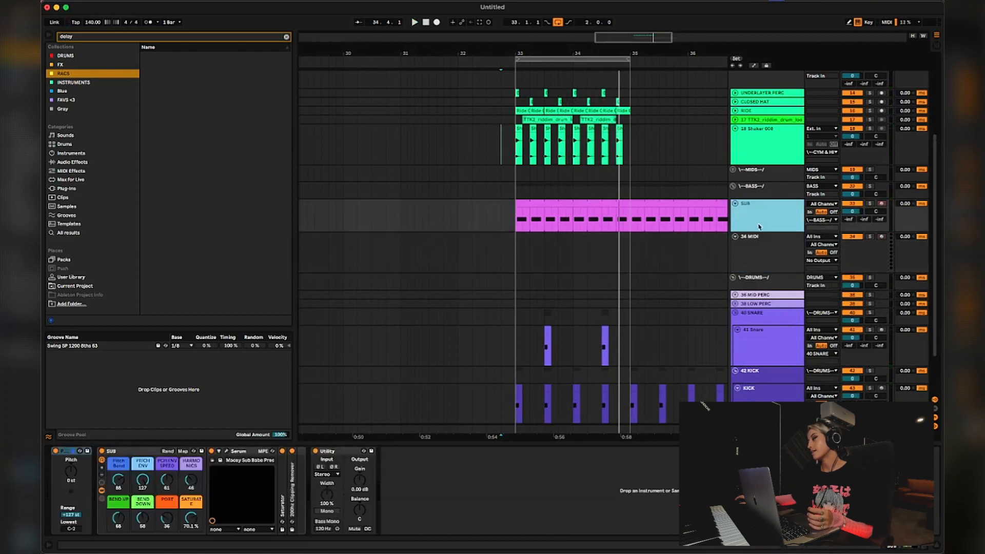
pyautogui.click(759, 232)
# - Search the whole library for "FAVOURITE SUB", then for "SUB", and look through the results
pyautogui.click(84, 38)
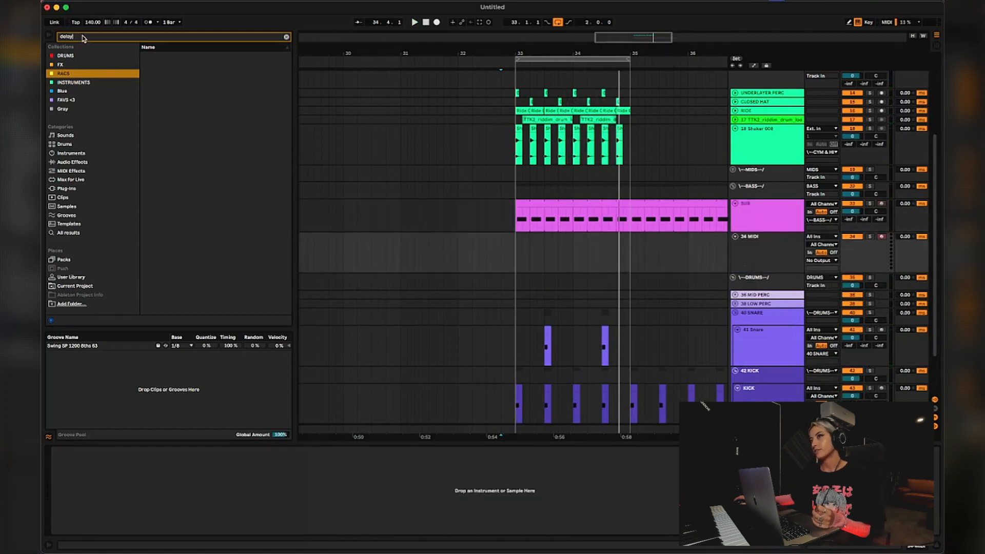
pyautogui.write('FAVOURITE SUB')
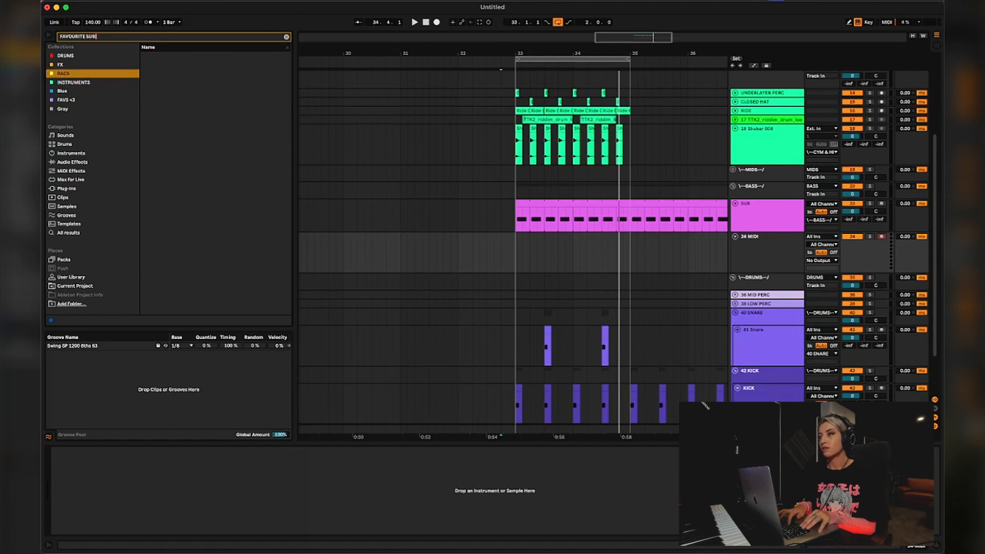
pyautogui.press('Return')
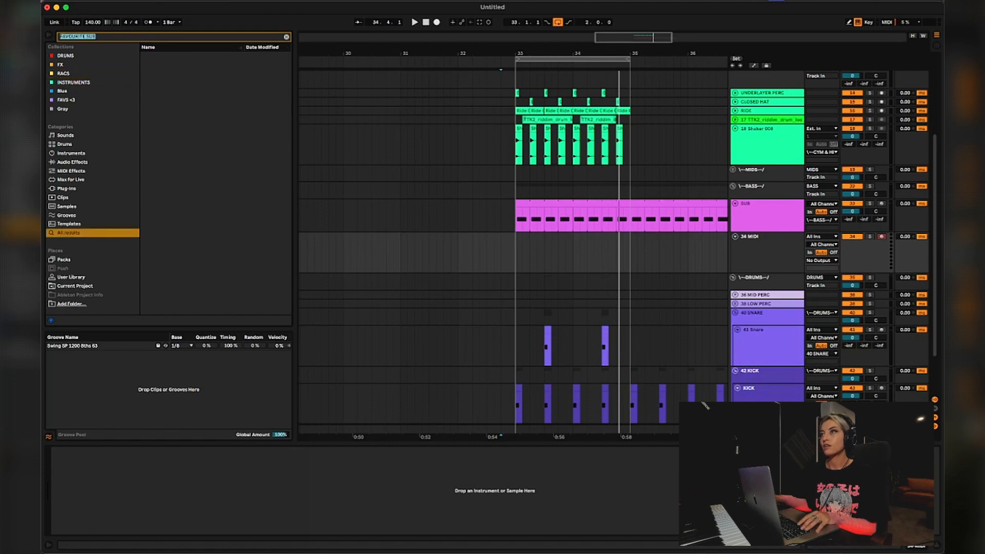
pyautogui.press('super+a')
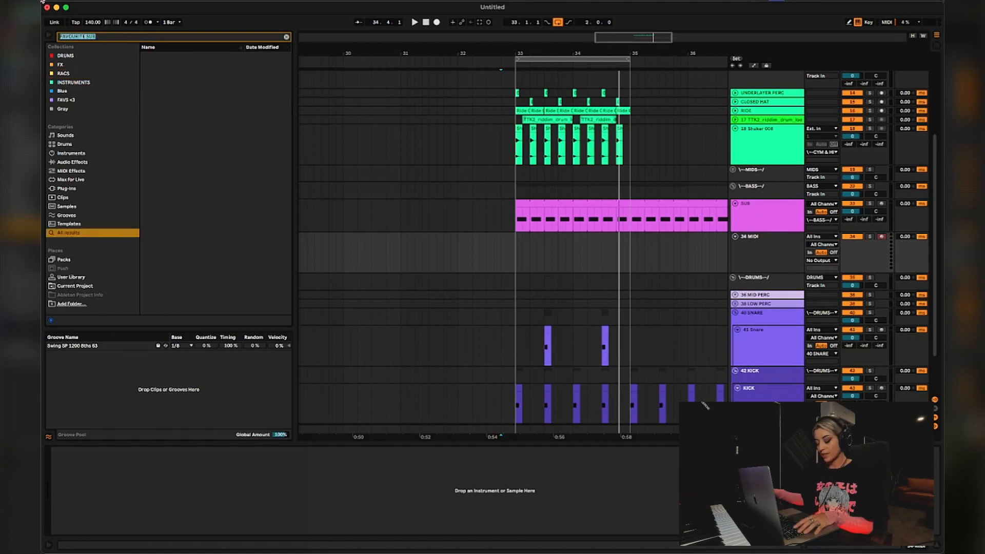
pyautogui.write('SUB')
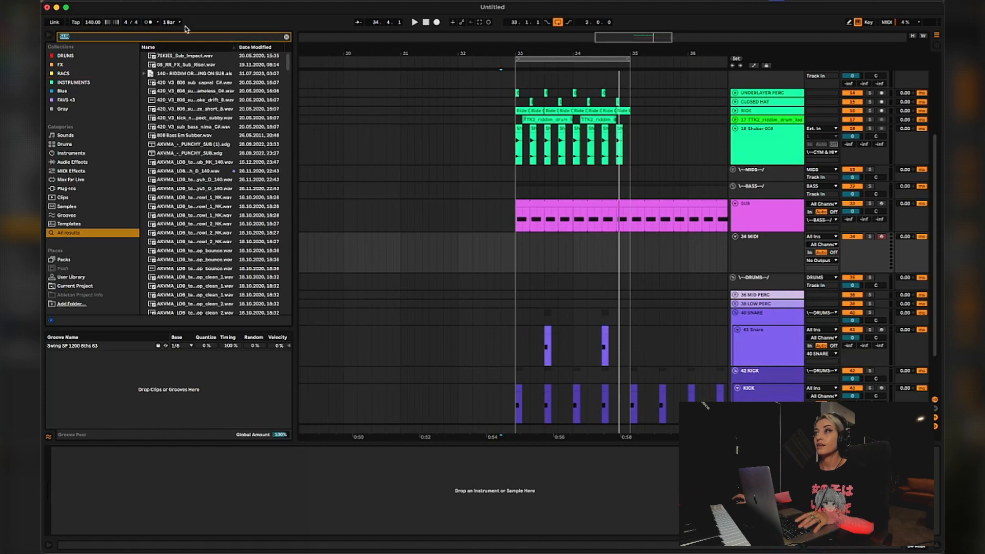
pyautogui.moveTo(287, 62); pyautogui.dragTo(279, 341)
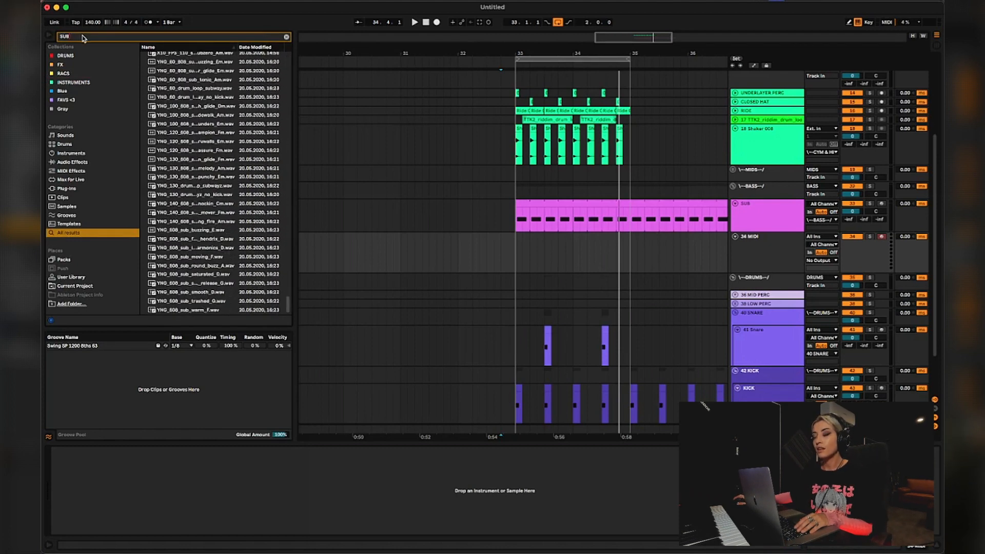
# - Narrow the library search to "SUB RACK" and check the STRONG, PULL UP, OOMPH and BLESS UP sub racks
pyautogui.write('RACK')
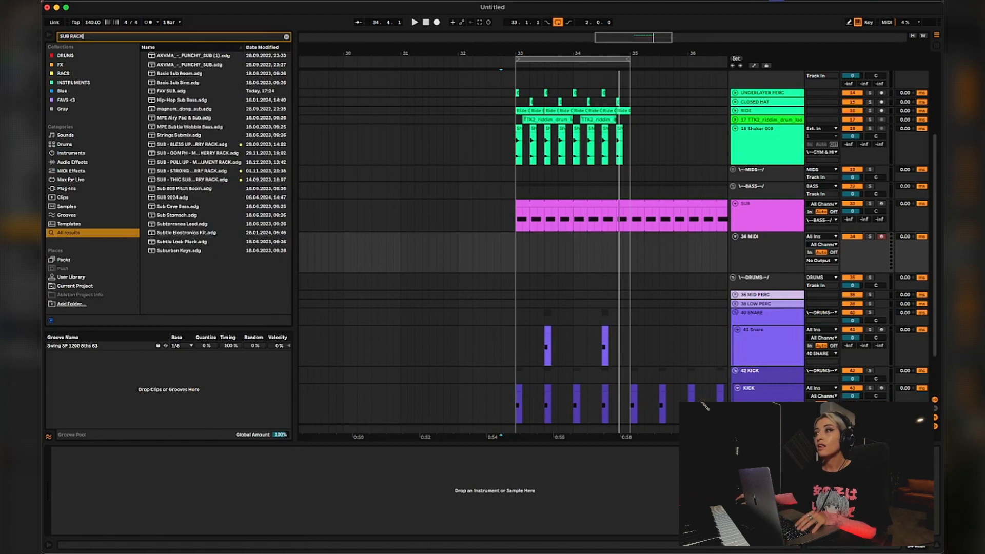
pyautogui.click(192, 182)
pyautogui.click(195, 173)
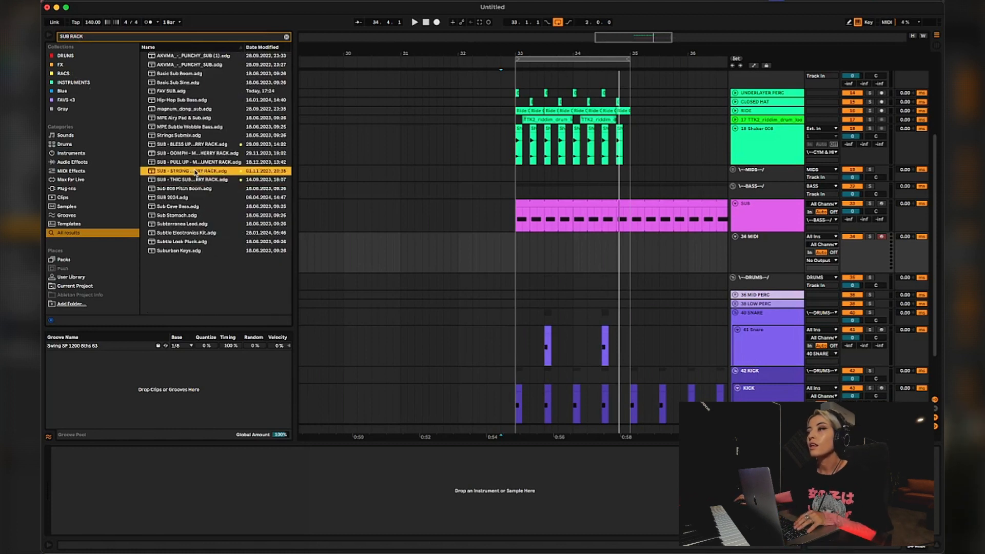
pyautogui.click(194, 161)
pyautogui.click(193, 153)
pyautogui.click(192, 146)
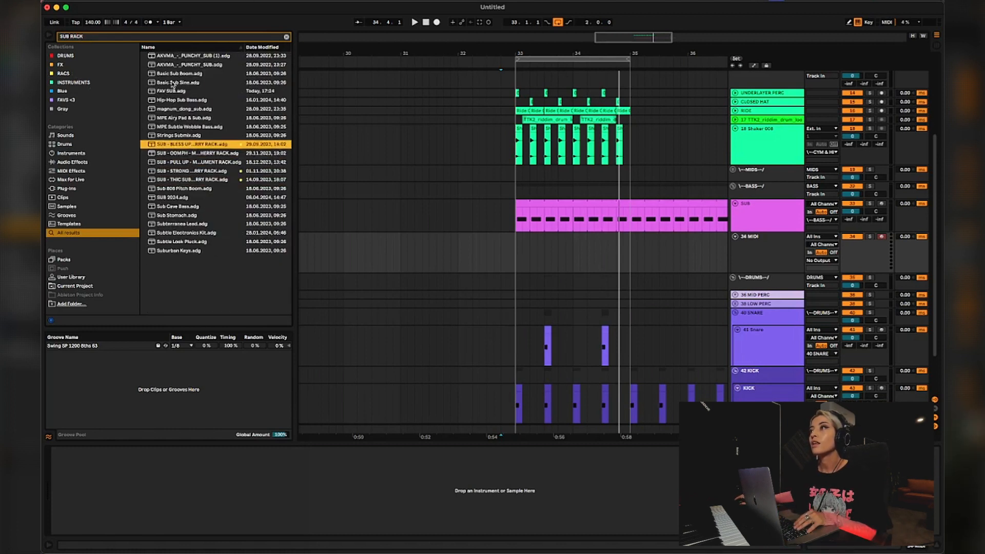
# - Search the library for the saved favourite sub preset with "FAV", then with "FAVOURIT"
pyautogui.click(95, 38)
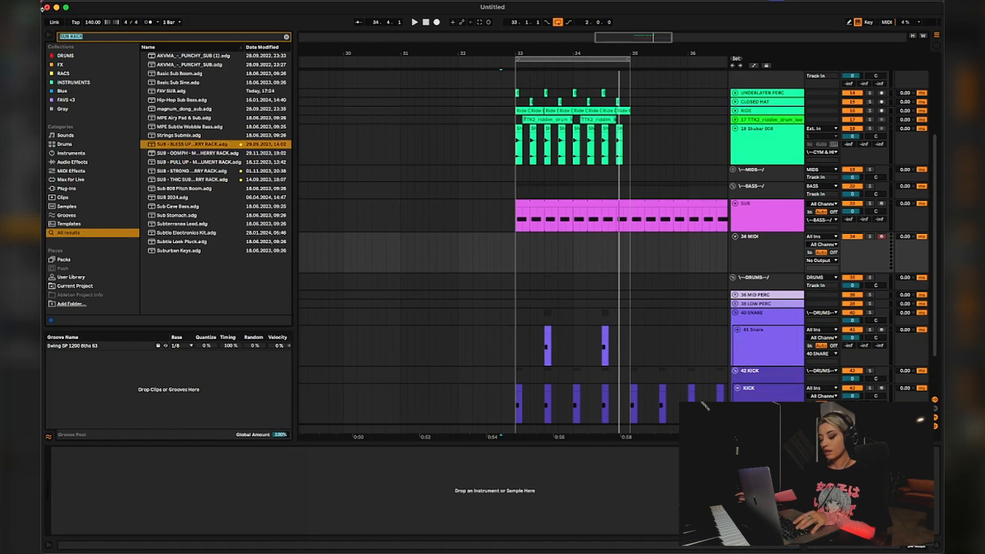
pyautogui.write('FAV')
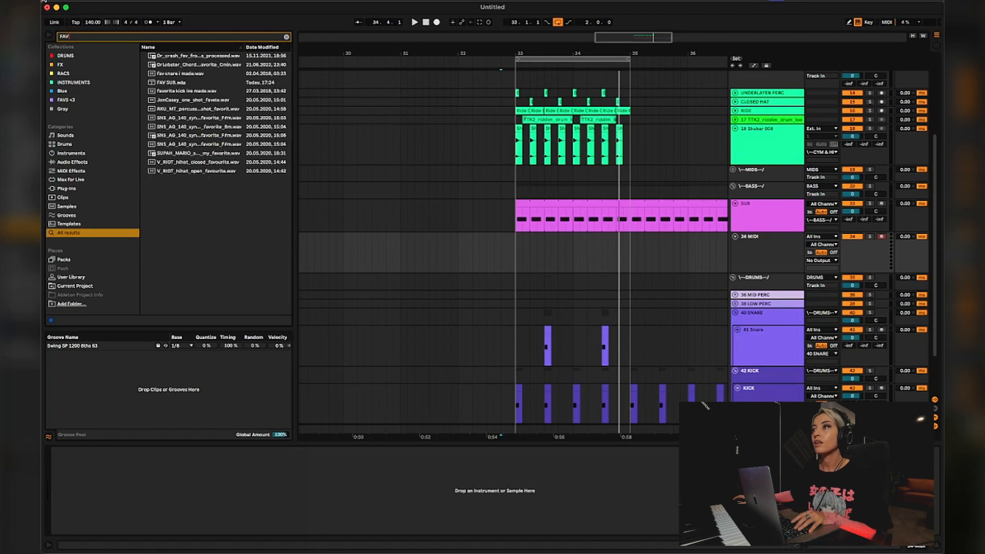
pyautogui.press('BackSpace')
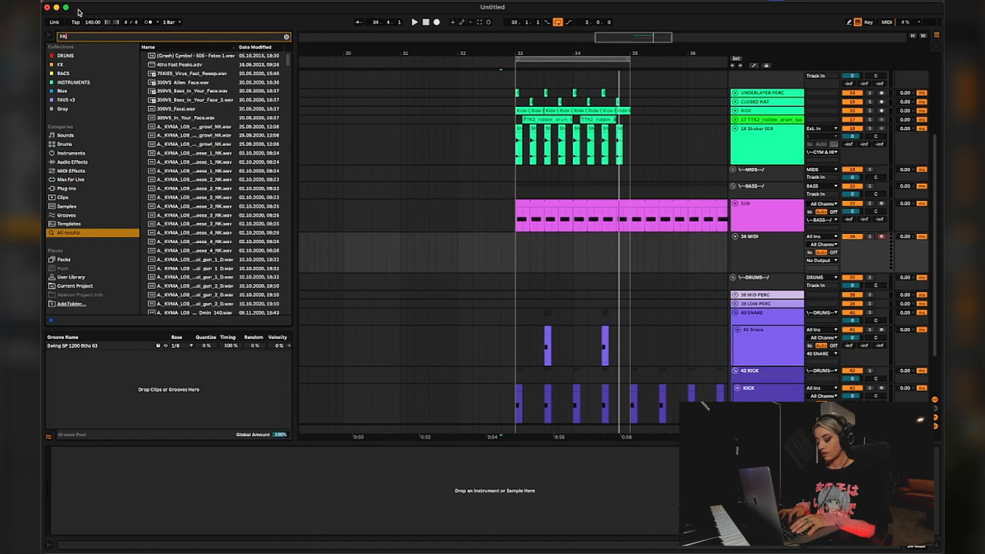
pyautogui.write('VO')
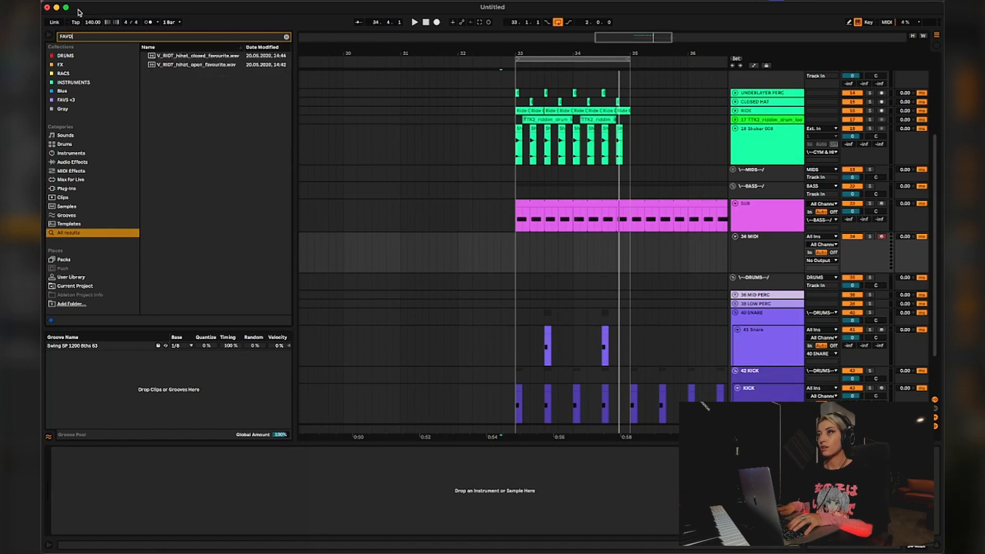
pyautogui.write('URIT')
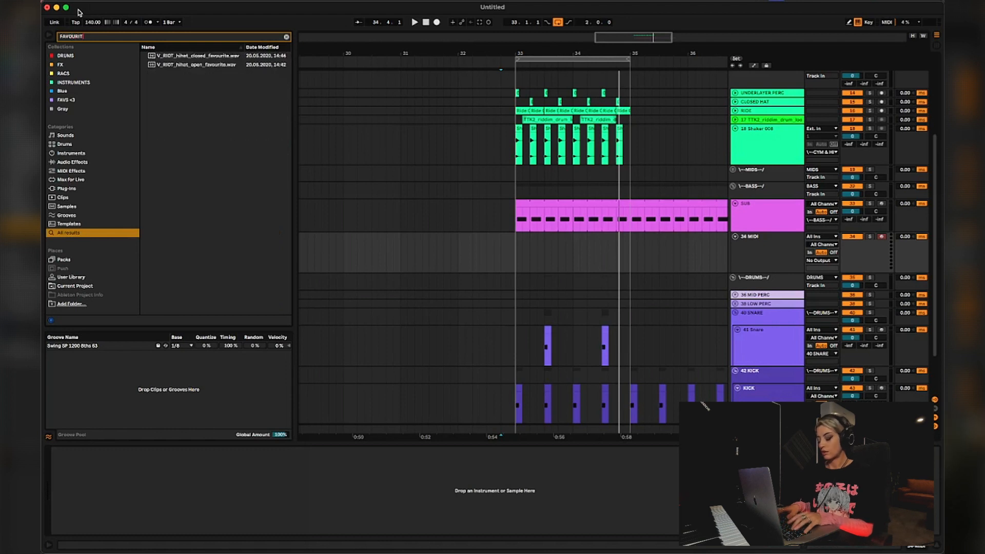
# - Search the library for "RACK", sort the results by date modified, and load FAV SUB.adg onto the 34 MIDI track
pyautogui.press('BackSpace')
pyautogui.press('BackSpace')
pyautogui.press('BackSpace')
pyautogui.press('BackSpace')
pyautogui.press('BackSpace')
pyautogui.press('BackSpace')
pyautogui.press('BackSpace')
pyautogui.write('RACK')
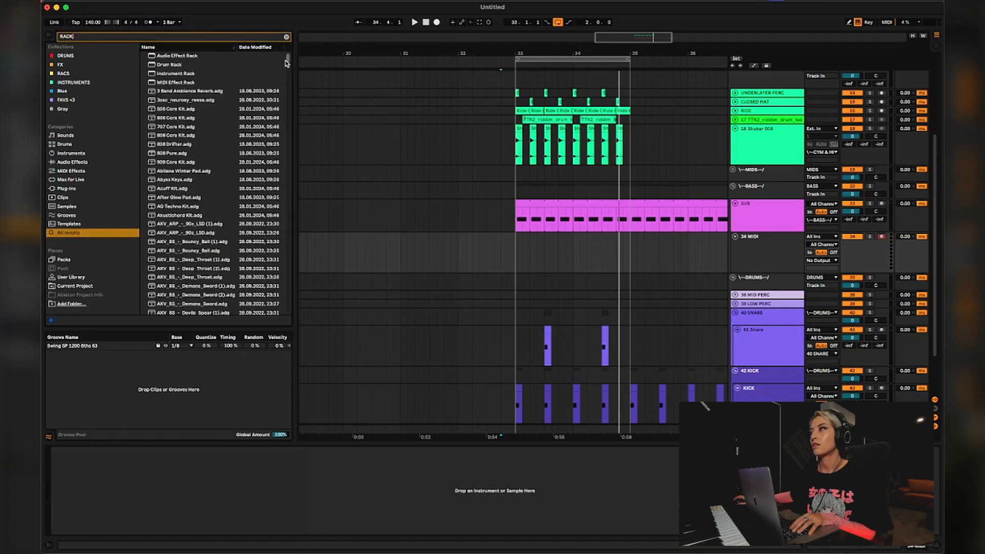
pyautogui.click(255, 47)
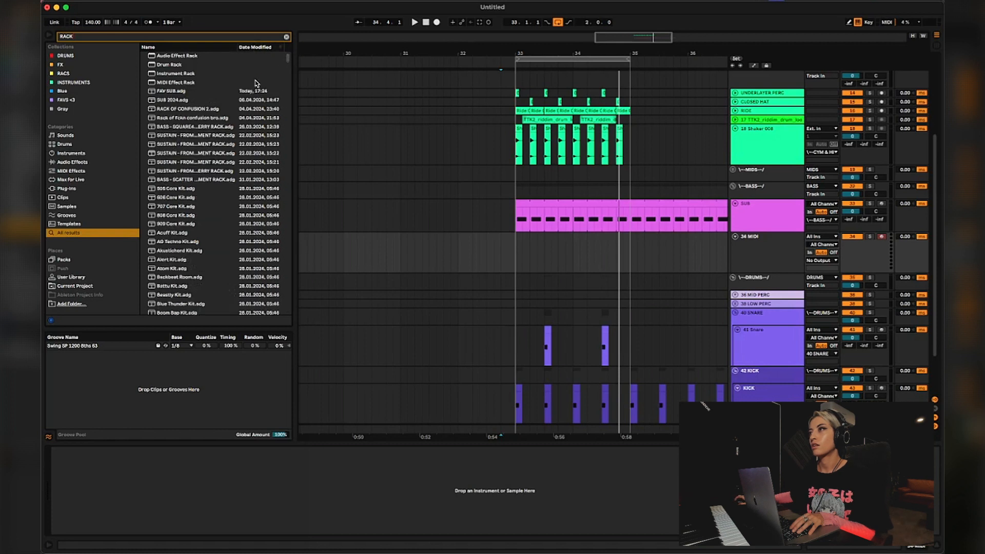
pyautogui.moveTo(182, 92)
pyautogui.mouseDown()
pyautogui.moveTo(408, 359)
pyautogui.moveTo(372, 511)
pyautogui.mouseUp()
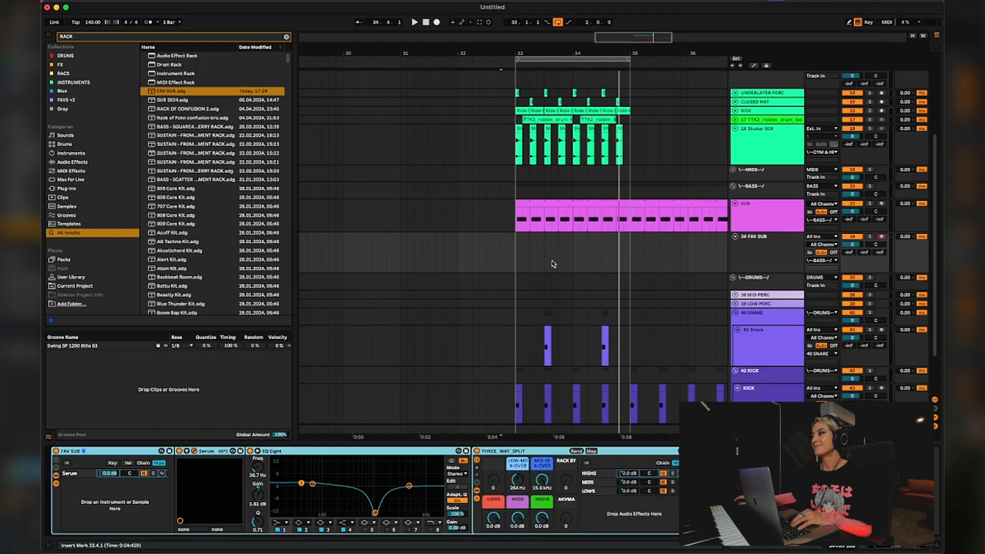
# - Move all the SUB track's MIDI clips onto the FAV SUB track at 33.1.1 and play the loop
pyautogui.click(548, 228)
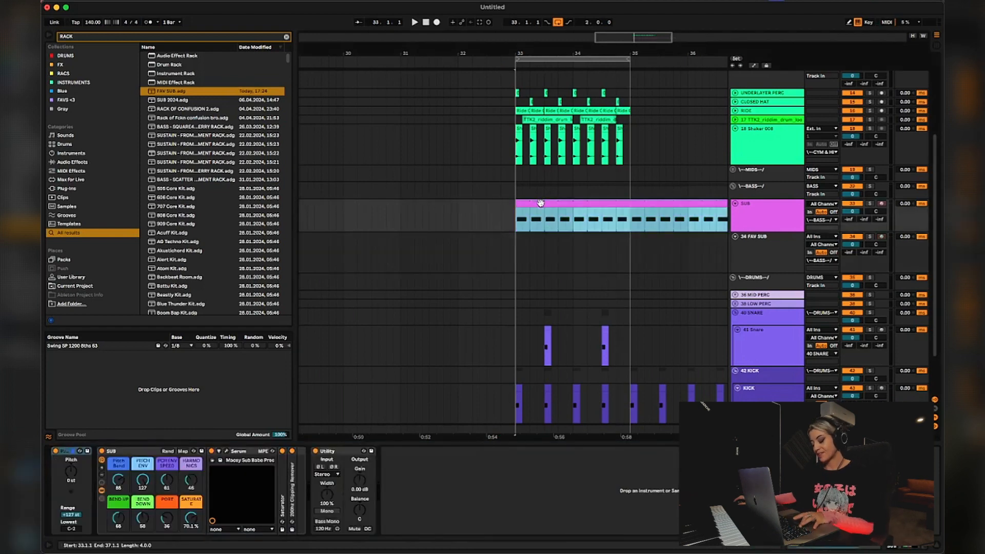
pyautogui.moveTo(539, 204); pyautogui.dragTo(539, 262)
pyautogui.press('space')
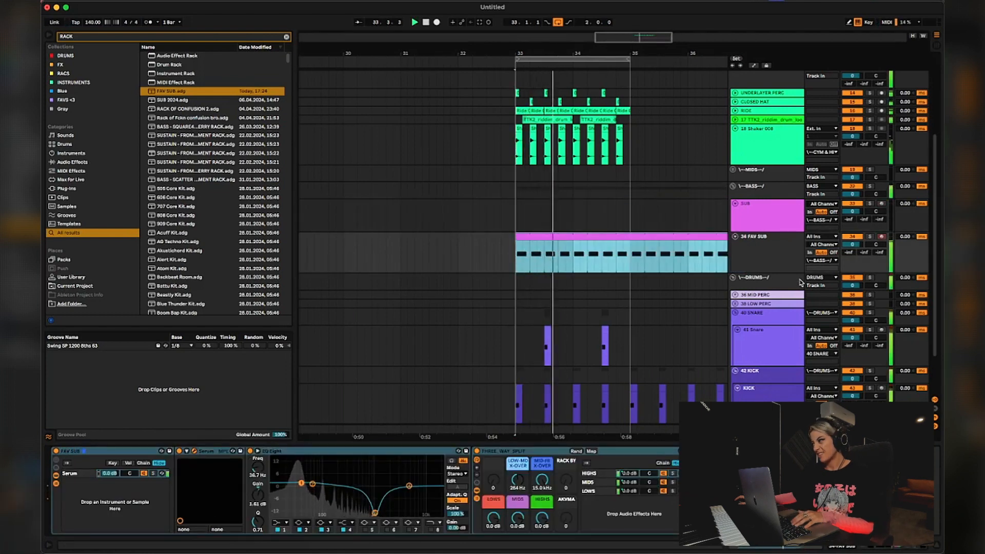
# - Delete the old, emptied SUB track and play the loop with FAV SUB as the only sub bass
pyautogui.click(775, 216)
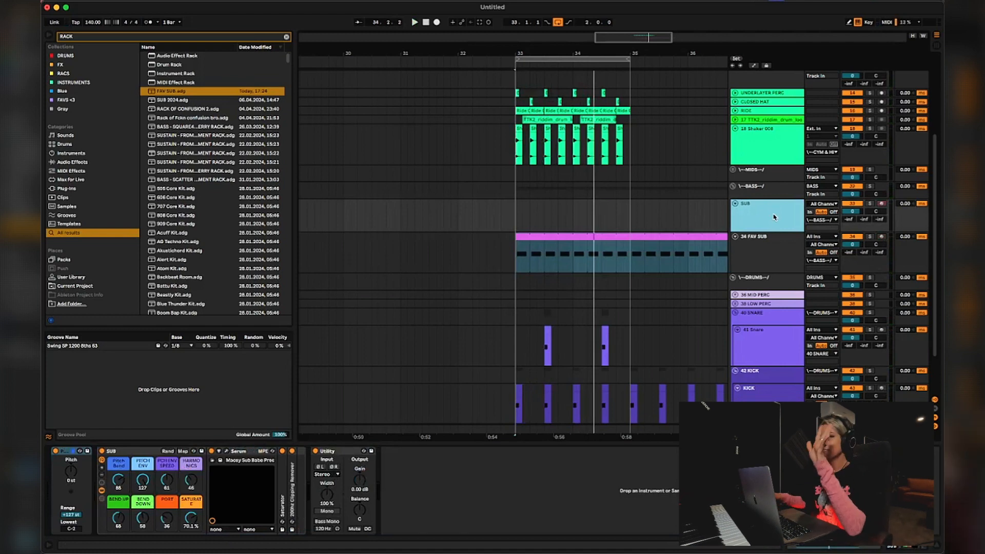
pyautogui.press('Delete')
pyautogui.press('space')
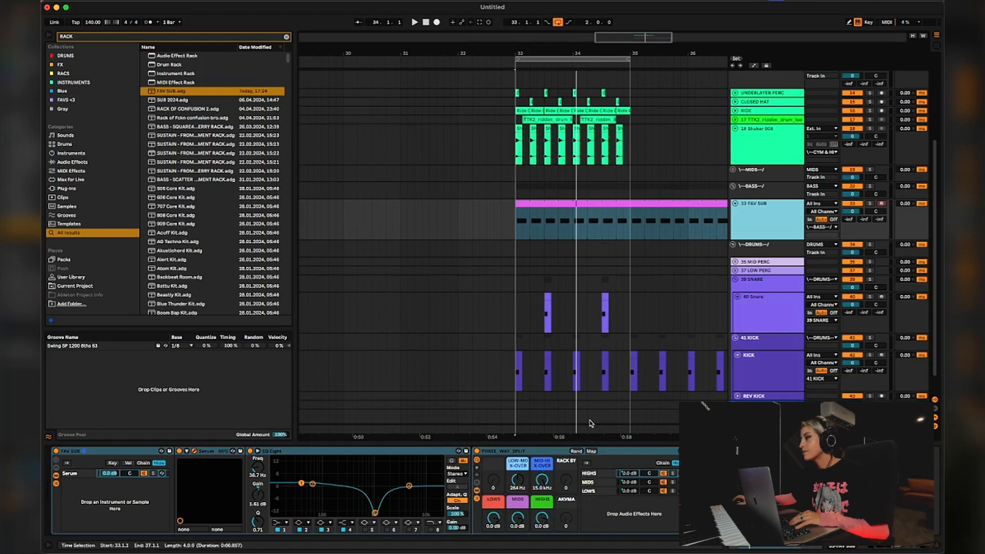
# - Audition the FAV SUB sound in the loop, and check its ClipShifter plug-in window before closing it
pyautogui.press('space')
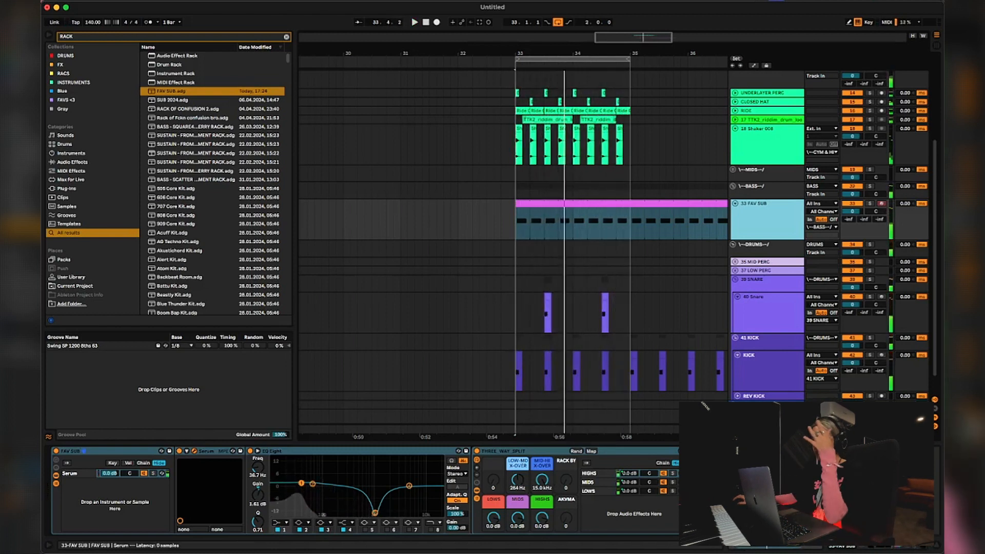
pyautogui.press('space')
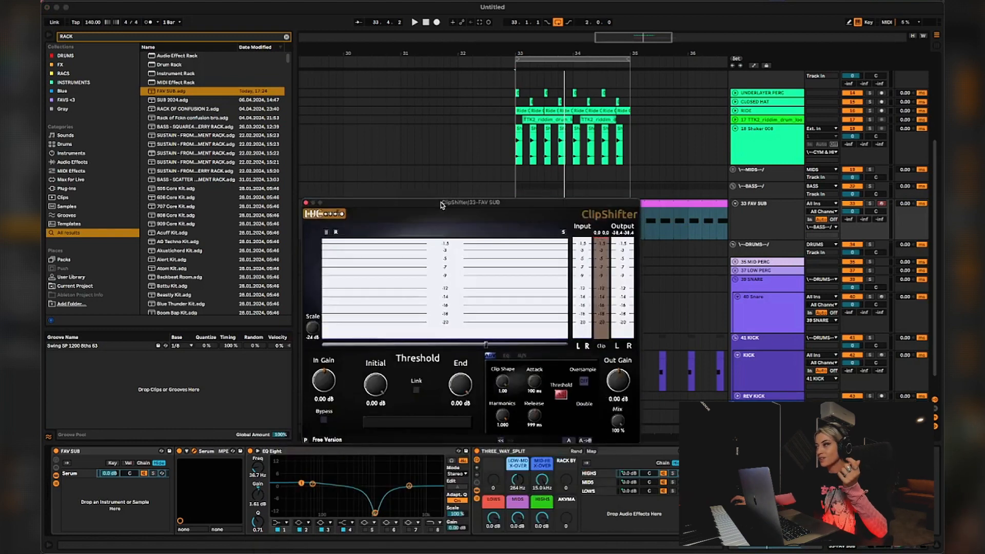
pyautogui.moveTo(442, 204); pyautogui.dragTo(424, 158)
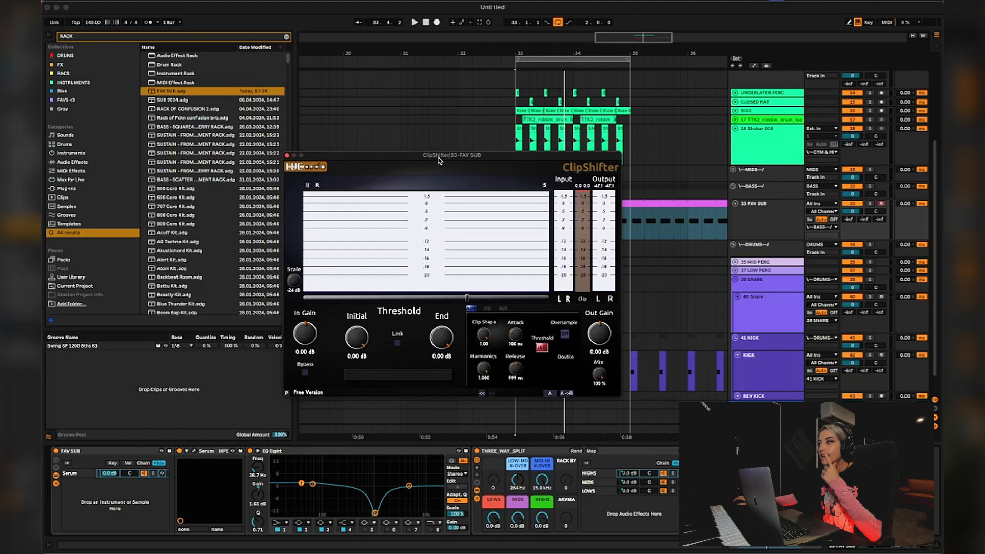
pyautogui.click(289, 156)
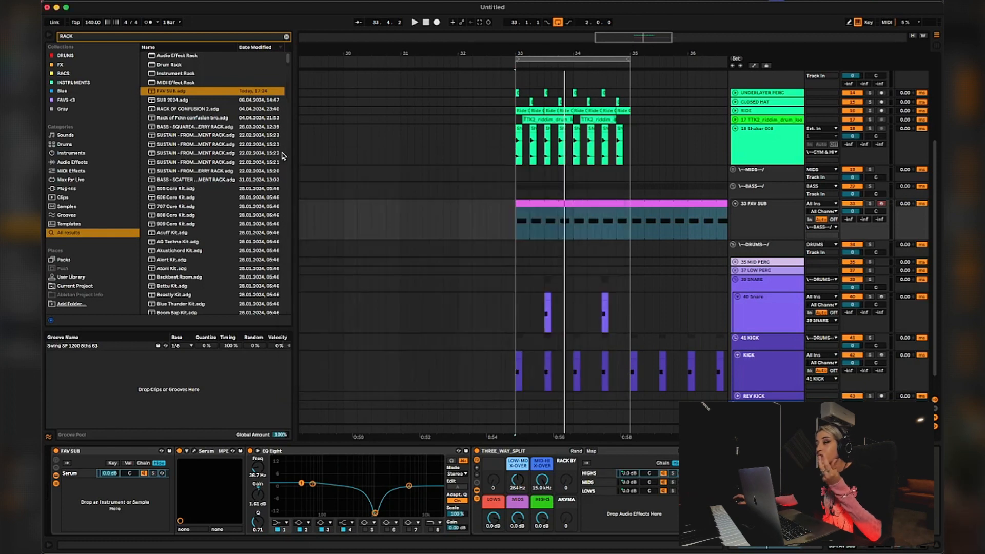
# - Play the loop again from 33.1.1 to hear the sub with the drums, and select the FAV SUB track
pyautogui.click(513, 223)
pyautogui.press('space')
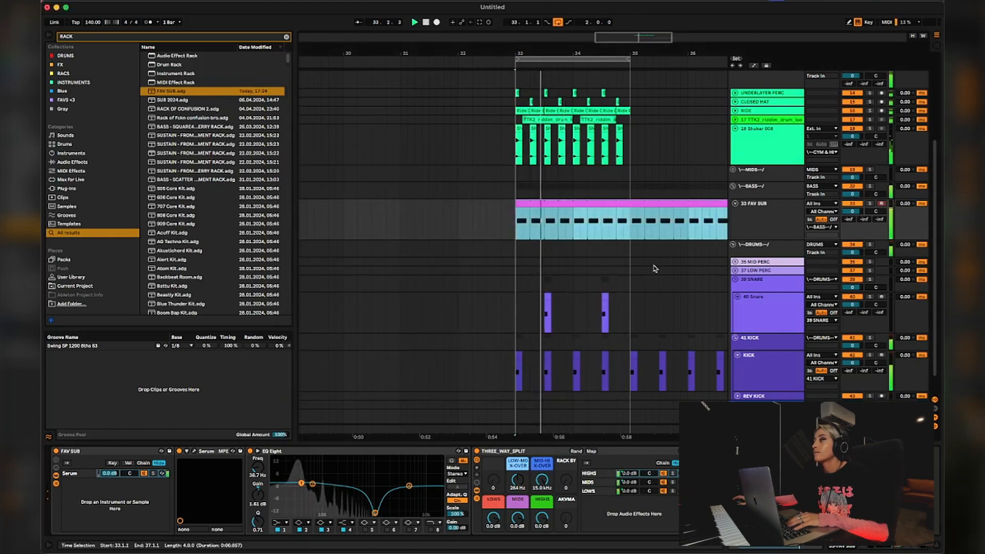
pyautogui.click(767, 225)
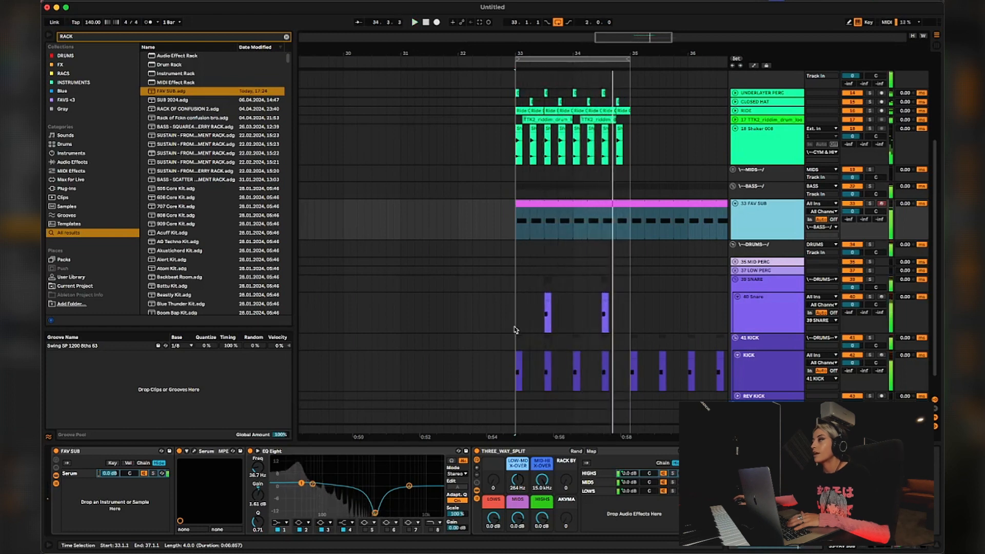
# - Fold the BASS and CYM & HIGH TIMBRE groups, then unfold the MIDS group and the 29 MIDI track in its RIFF group
pyautogui.scroll(3, 642, 216)
pyautogui.scroll(1, 641, 169)
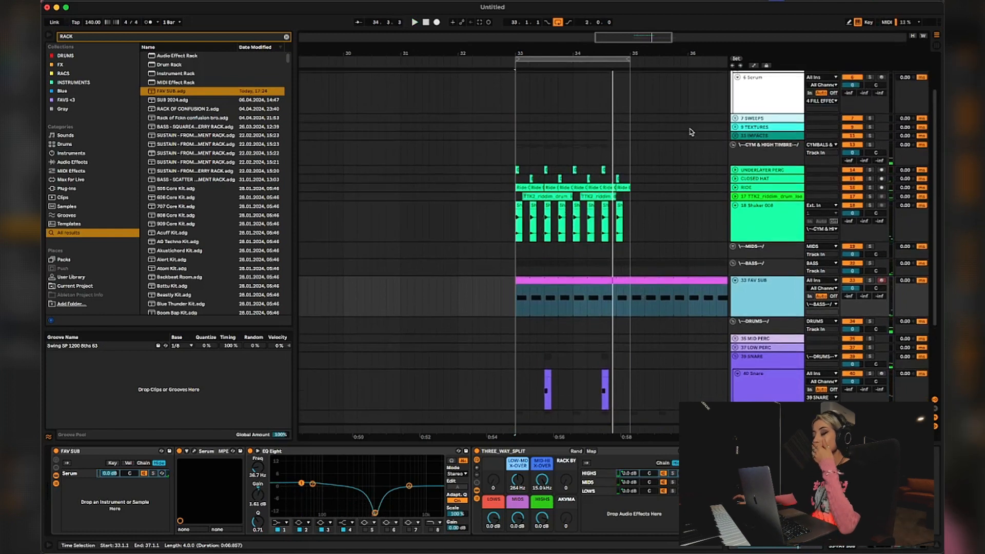
pyautogui.scroll(1, 721, 166)
pyautogui.scroll(-4, 709, 302)
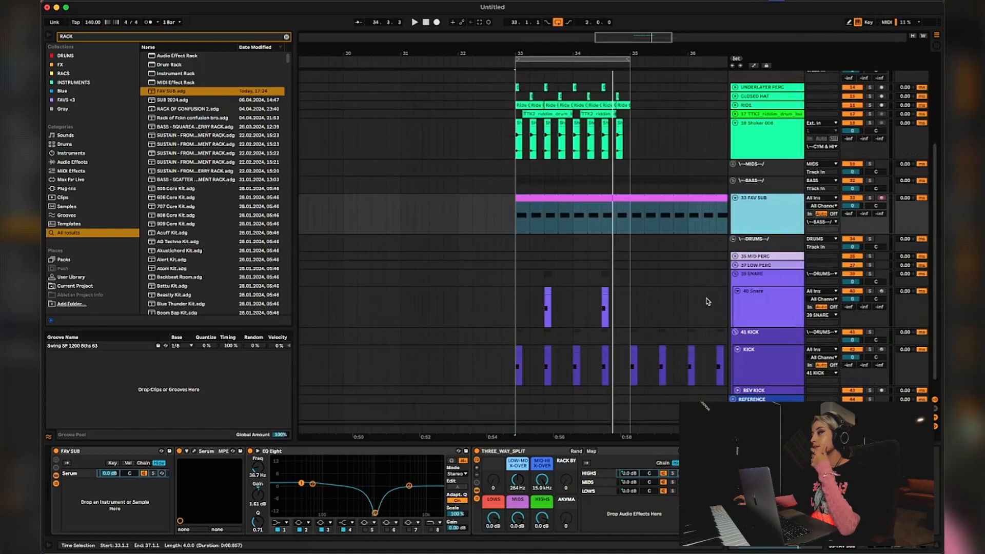
pyautogui.scroll(3, 708, 302)
pyautogui.scroll(3, 708, 302)
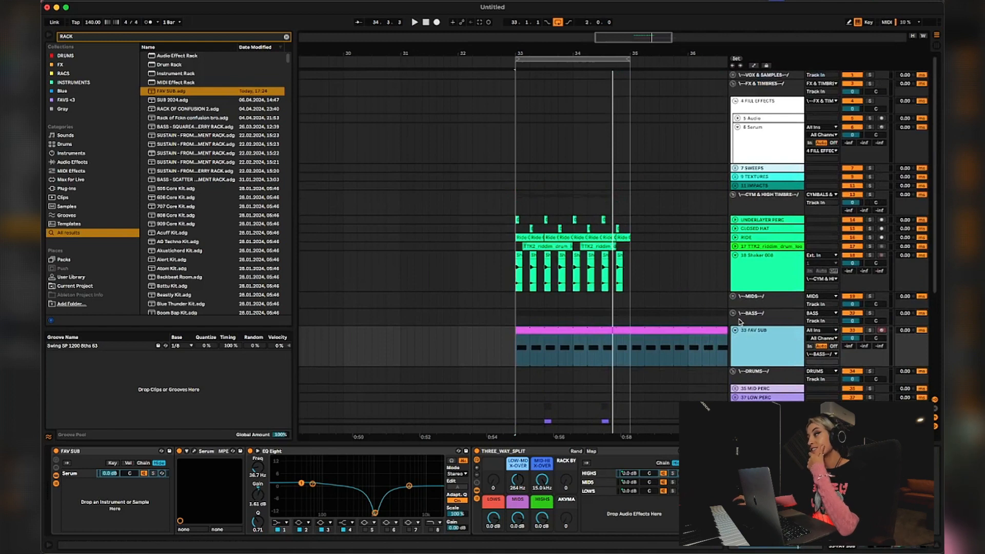
pyautogui.scroll(-2, 748, 340)
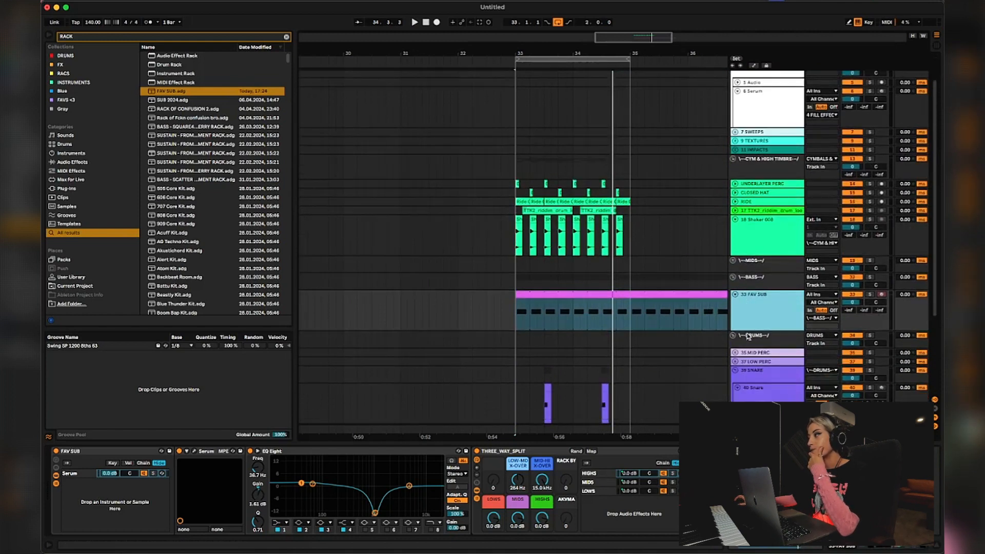
pyautogui.click(732, 277)
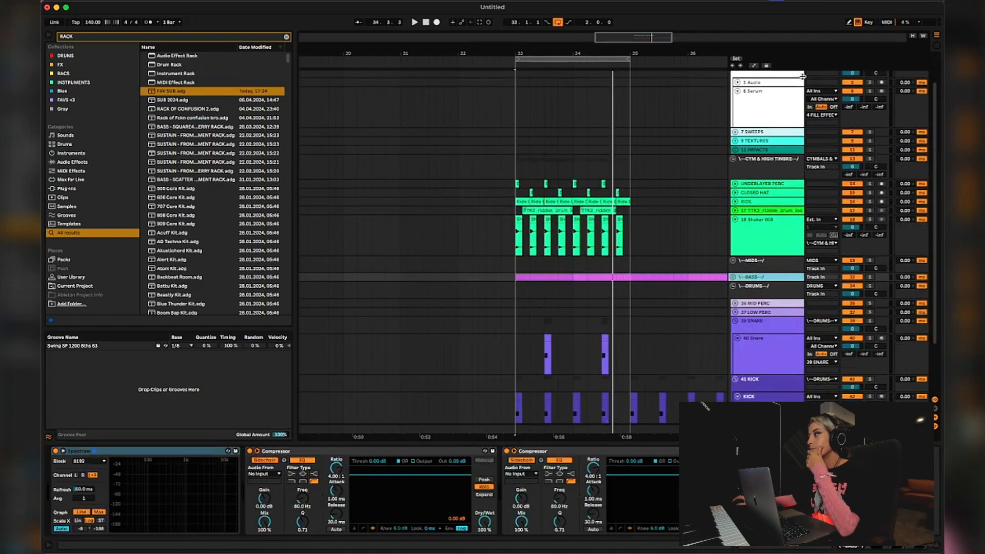
pyautogui.click(733, 159)
pyautogui.click(735, 168)
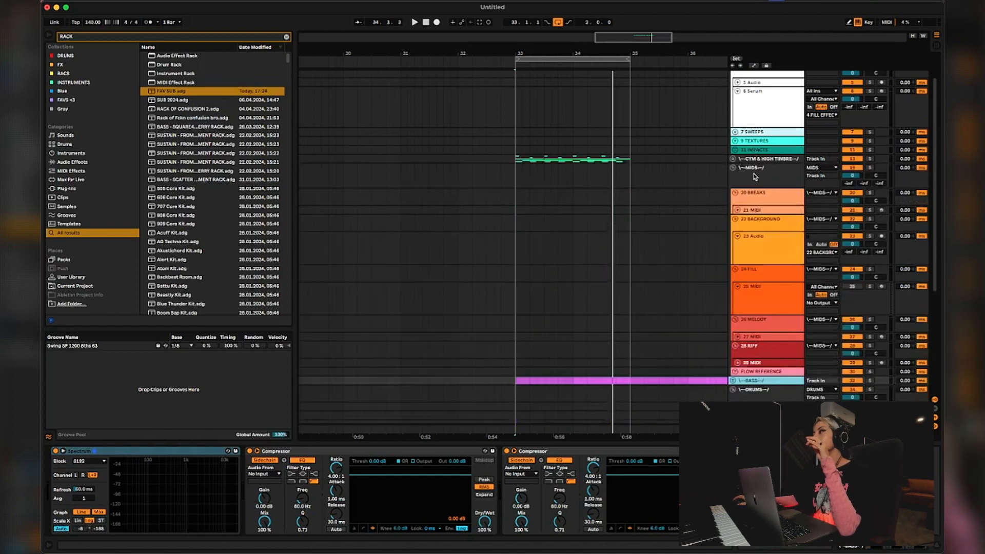
pyautogui.click(758, 363)
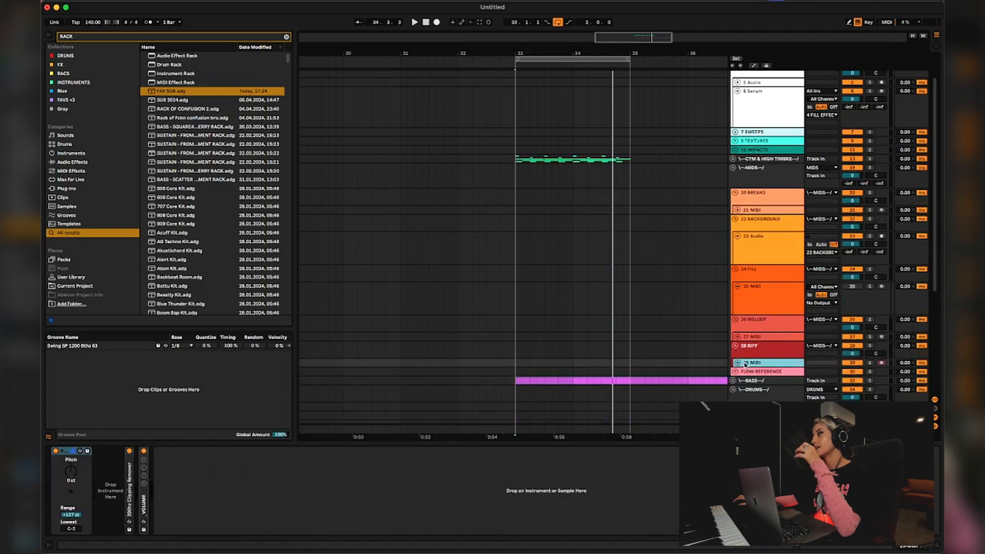
pyautogui.click(738, 363)
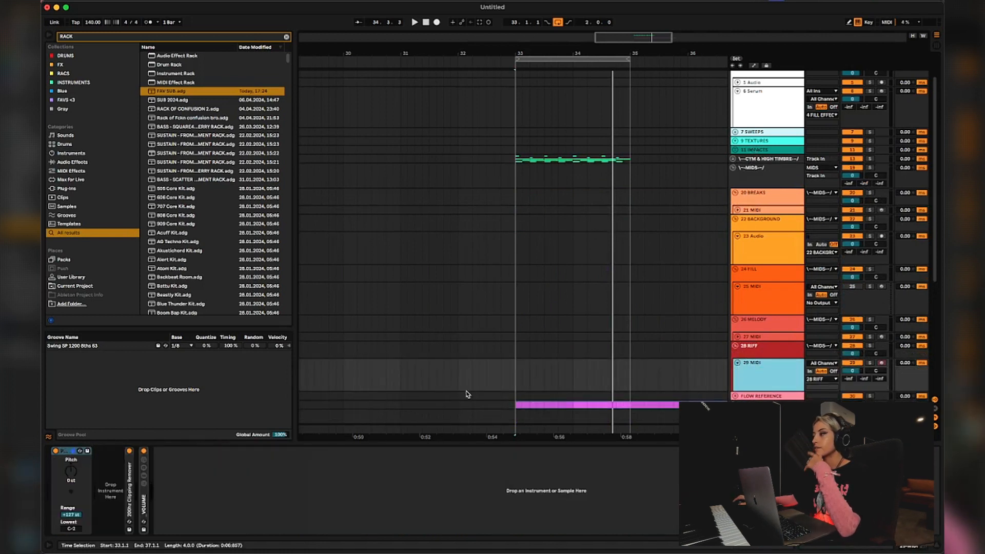
# - Insert an empty MIDI clip from 33.1.1 to 33.1.3 on the 29 MIDI track in the RIFF group
pyautogui.click(531, 377)
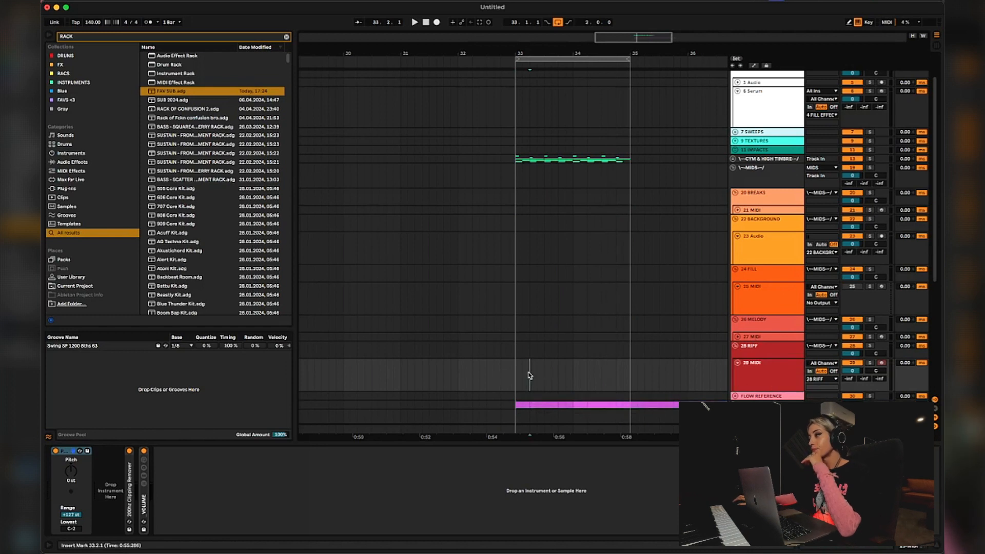
pyautogui.click(523, 376)
pyautogui.doubleClick(519, 376)
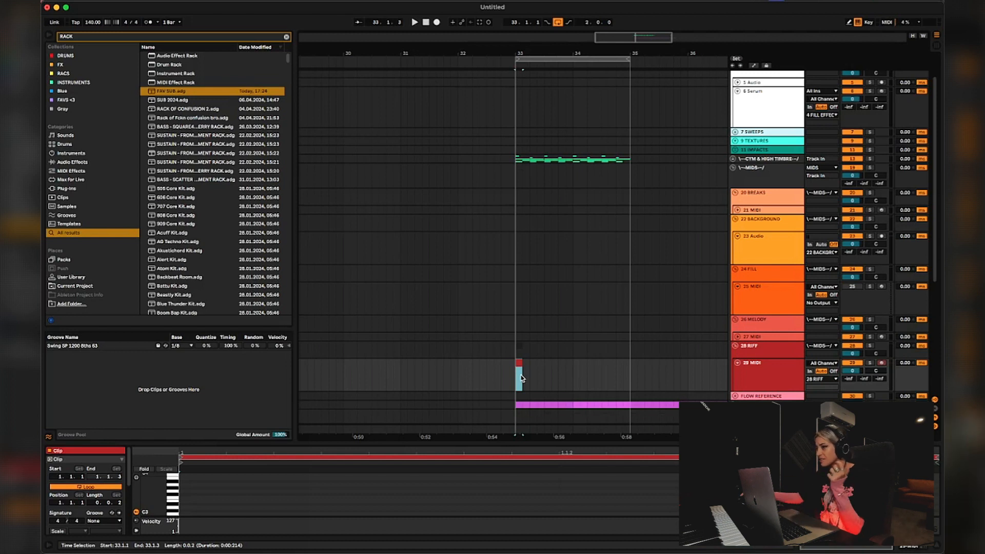
# - Search the browser for SERUM and load the Serum instrument onto the 29 MIDI track, after its Pitch device
pyautogui.click(759, 364)
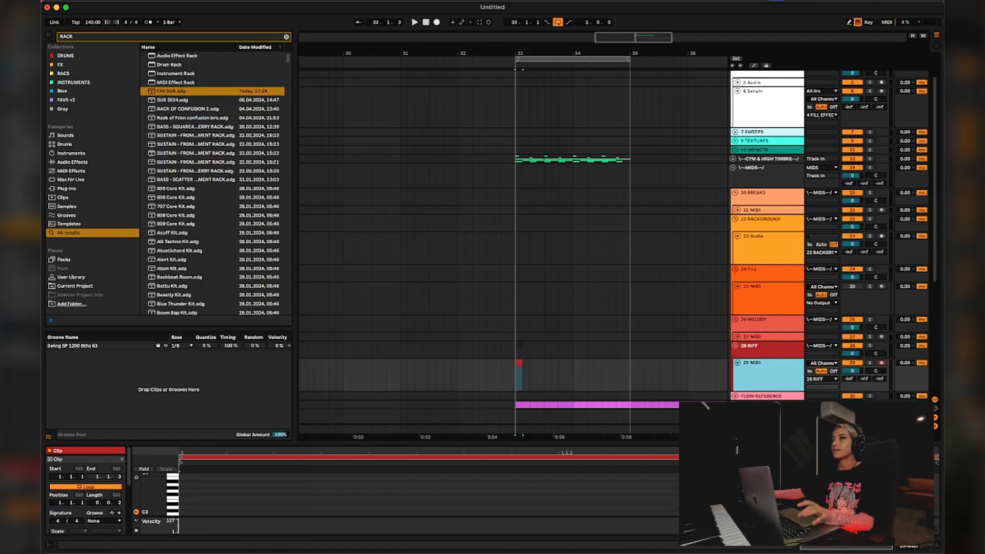
pyautogui.click(124, 37)
pyautogui.write('SERUM')
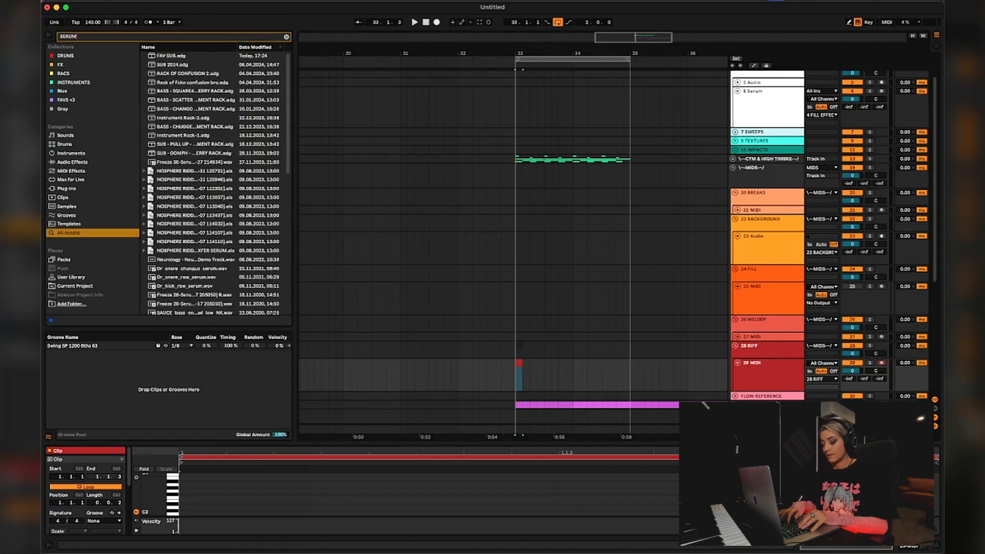
pyautogui.press('super+a')
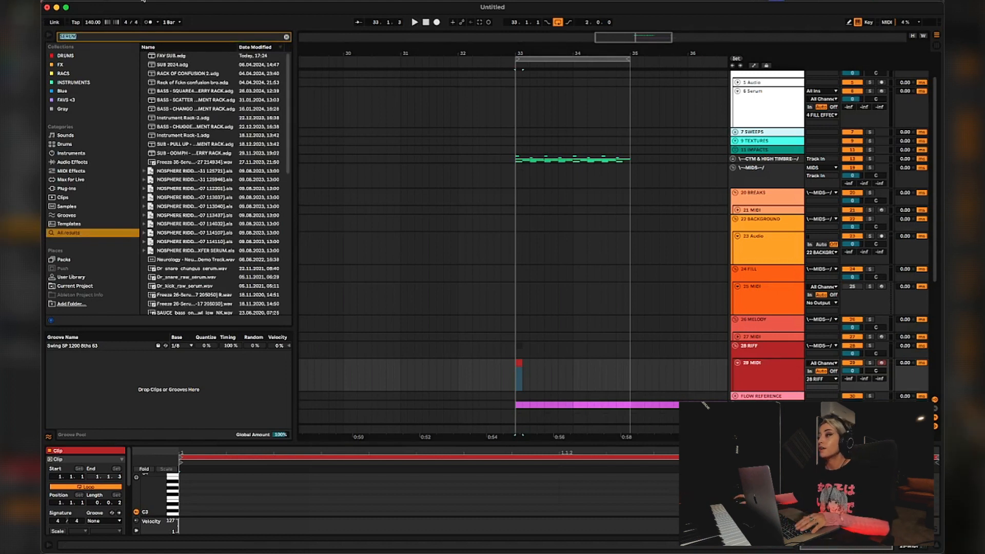
pyautogui.click(772, 385)
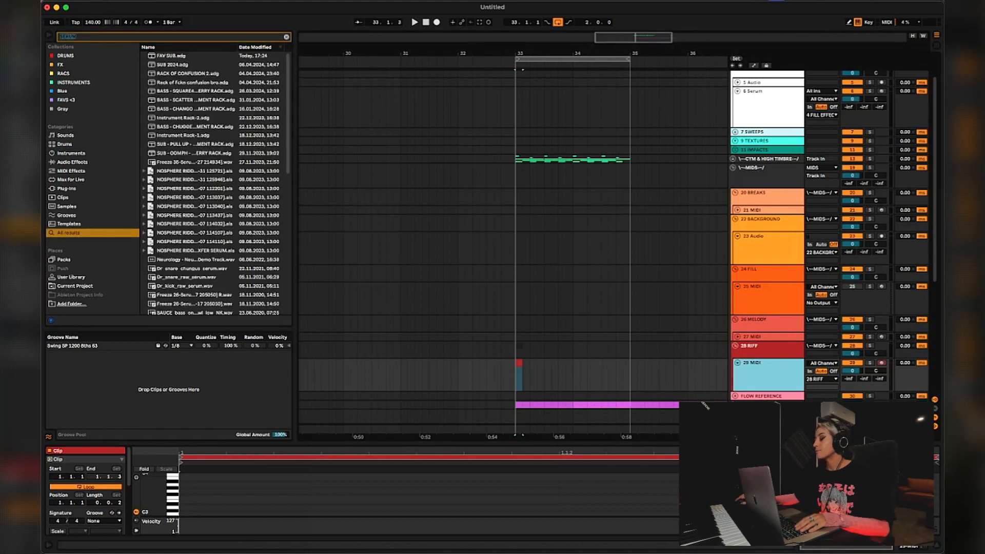
pyautogui.click(909, 547)
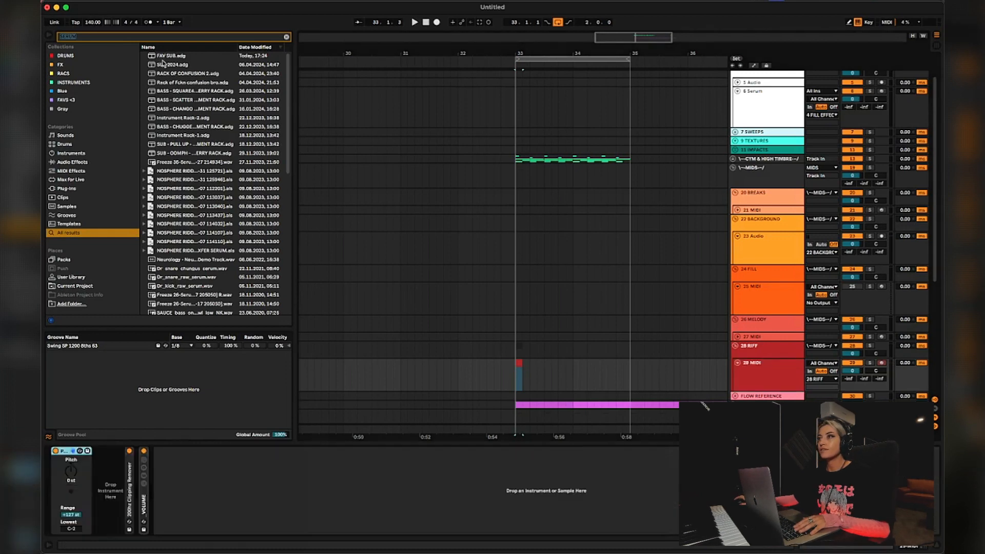
pyautogui.scroll(-10, 195, 113)
pyautogui.moveTo(187, 286)
pyautogui.mouseDown()
pyautogui.moveTo(232, 303)
pyautogui.moveTo(146, 501)
pyautogui.moveTo(118, 492)
pyautogui.mouseUp()
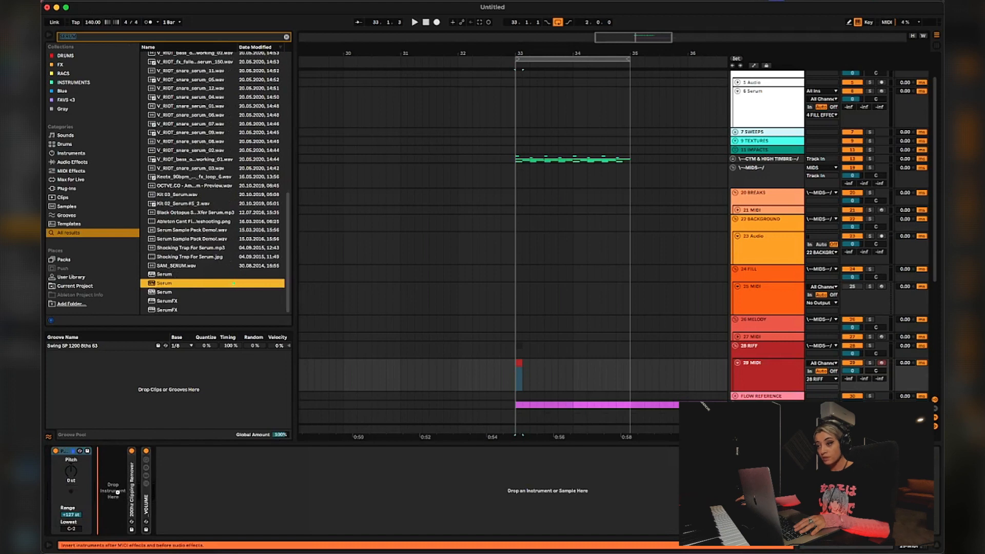
pyautogui.moveTo(118, 459); pyautogui.dragTo(118, 461)
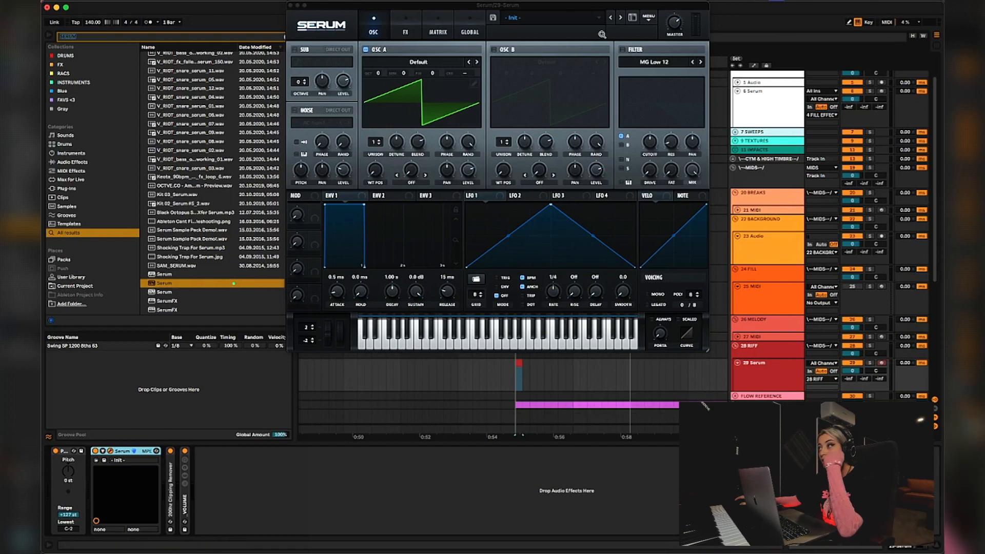
# - Load the BASS - SQUAREfourok preset in Serum and bring the plug-in window back into view
pyautogui.doubleClick(588, 6)
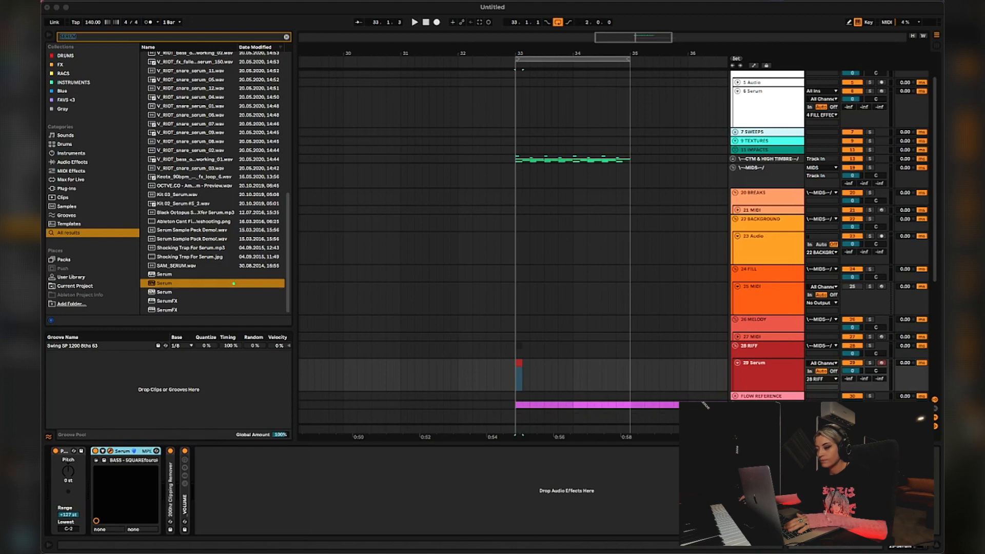
pyautogui.moveTo(494, 553)
pyautogui.mouseDown()
pyautogui.moveTo(499, 392)
pyautogui.moveTo(493, 553)
pyautogui.mouseUp()
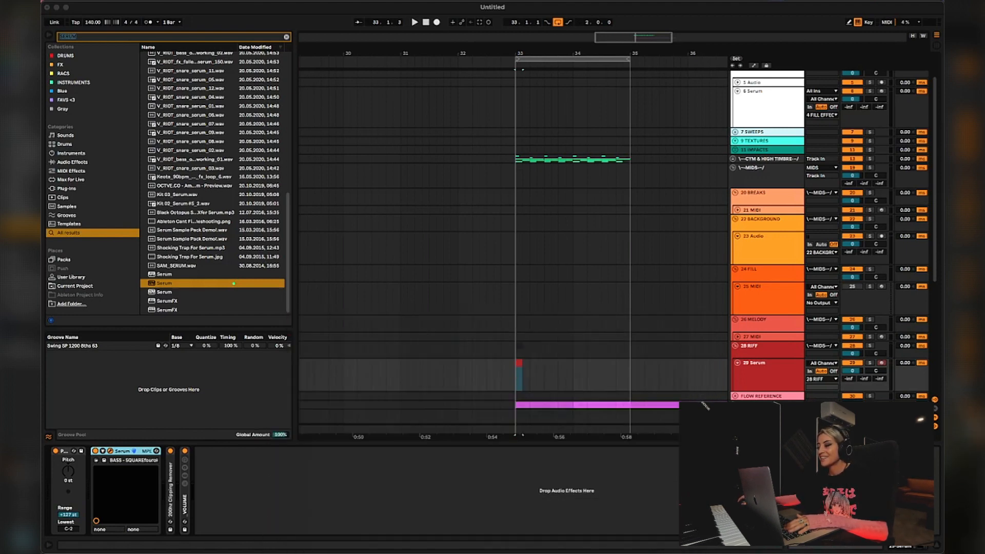
pyautogui.moveTo(631, 553); pyautogui.dragTo(632, 166)
pyautogui.click(620, 177)
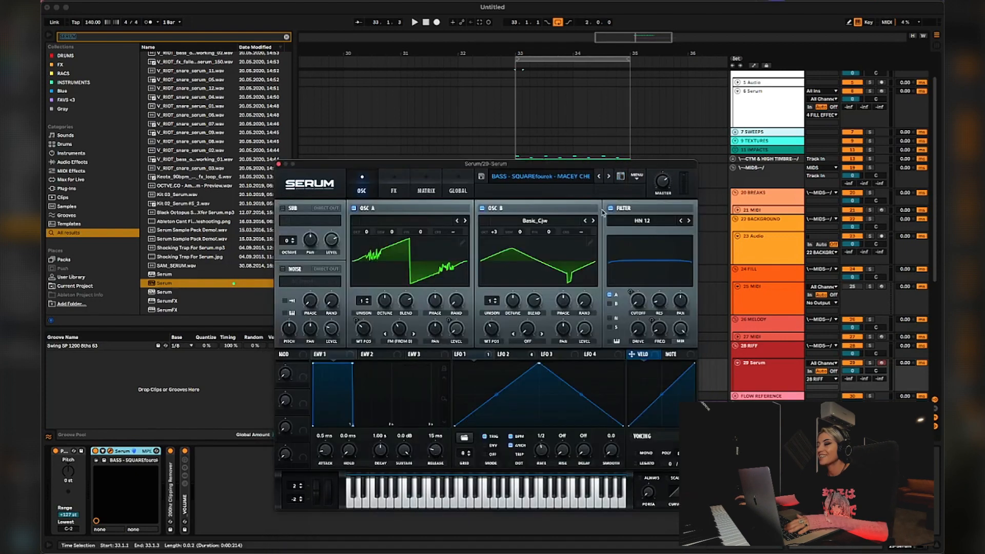
# - Reposition the Serum window, arm the Serum track for recording and play notes to hear the preset
pyautogui.moveTo(584, 163); pyautogui.dragTo(567, 52)
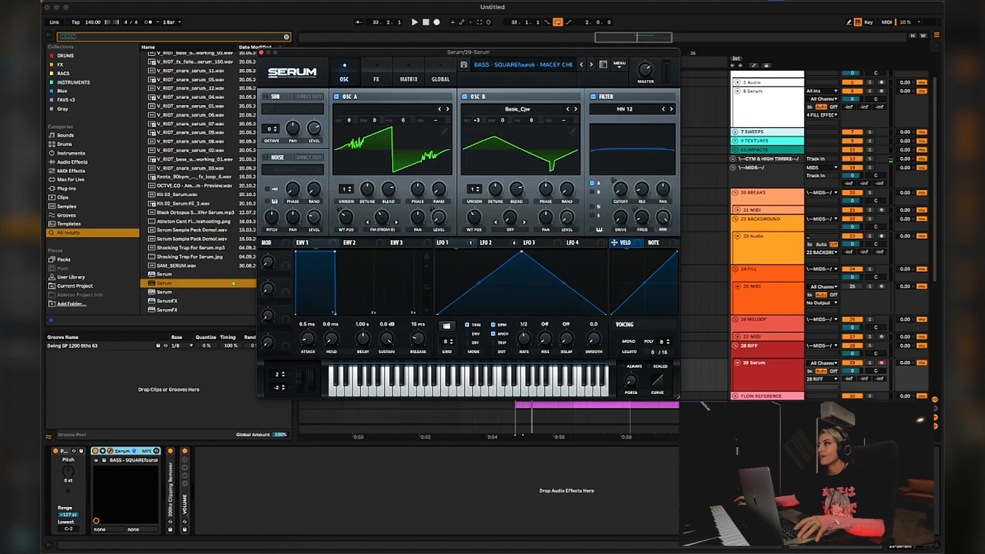
pyautogui.click(809, 374)
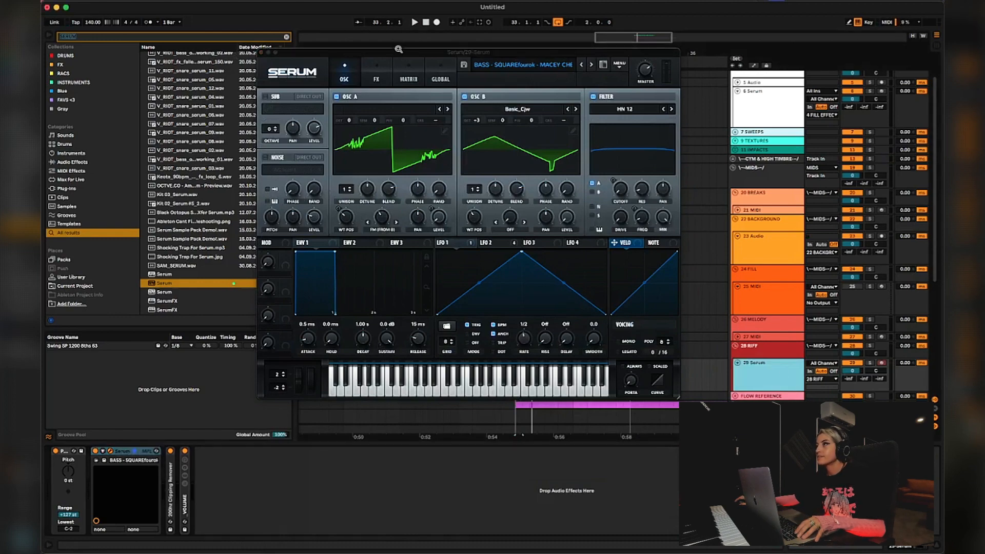
pyautogui.moveTo(398, 54); pyautogui.dragTo(309, 32)
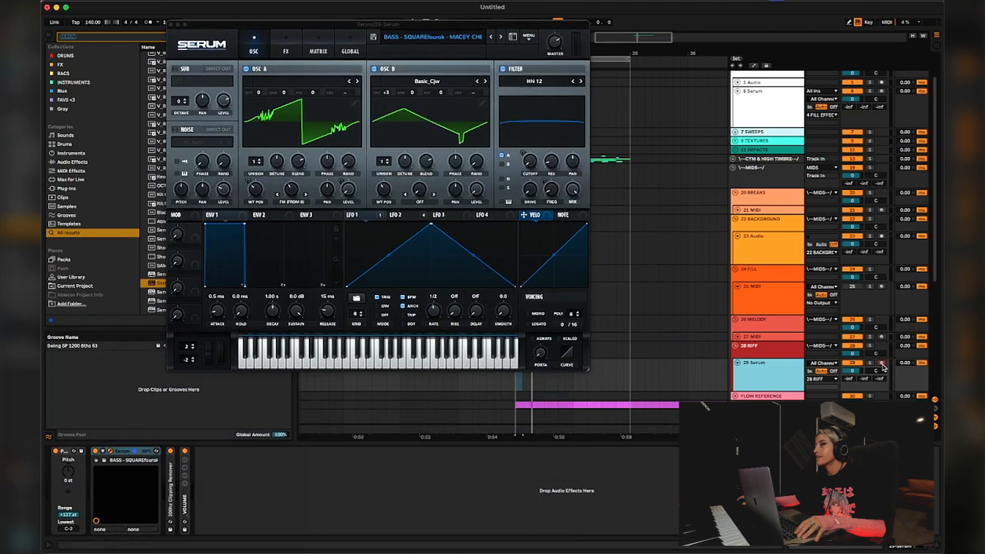
pyautogui.click(882, 363)
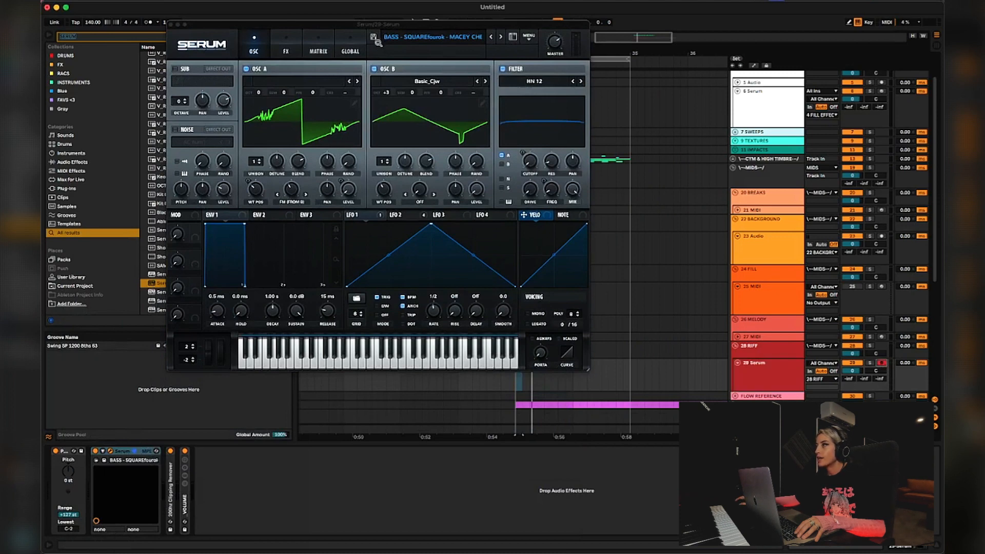
pyautogui.moveTo(375, 28); pyautogui.dragTo(460, 121)
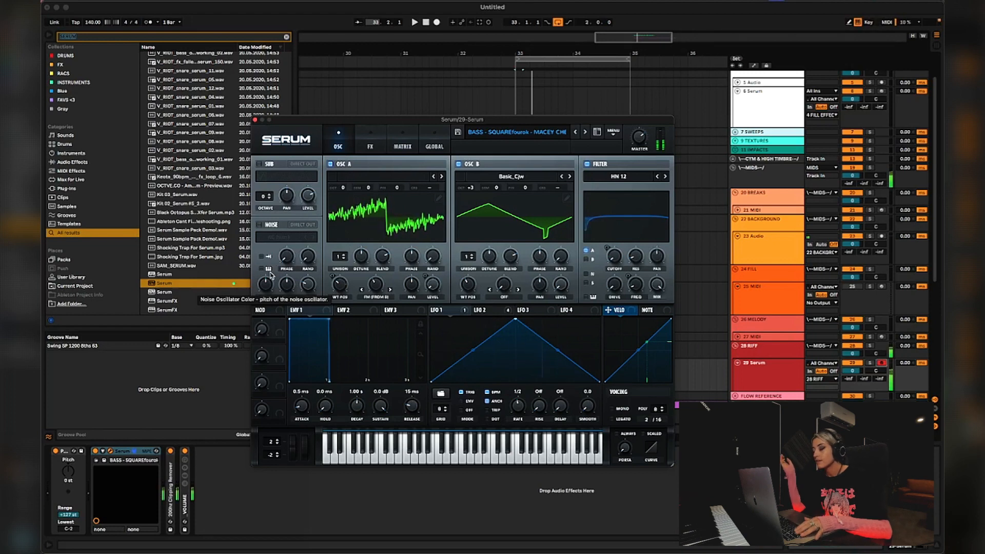
# - Examine the frames of oscillator A's wavetable and the Process and Morph options in the table editor, and close the editor
pyautogui.click(438, 198)
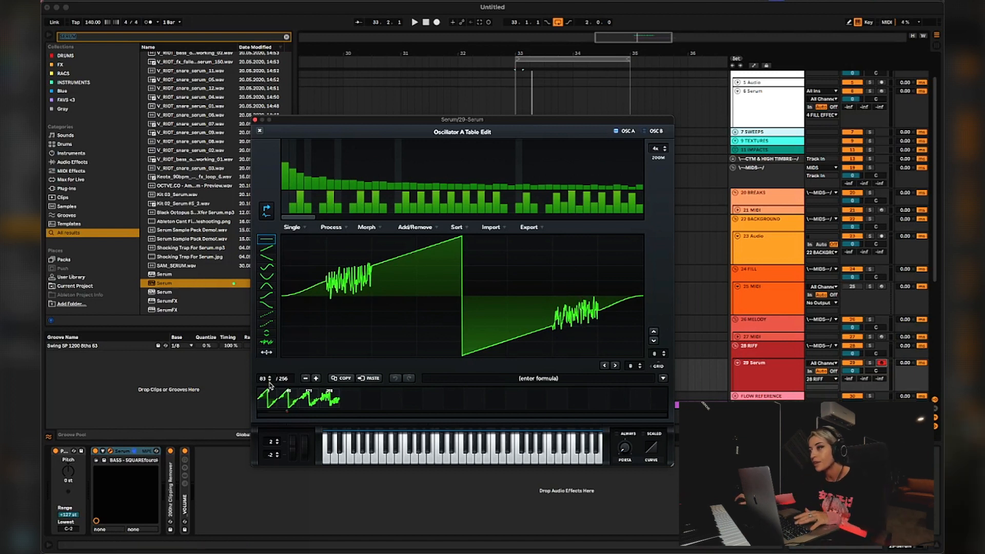
pyautogui.click(269, 402)
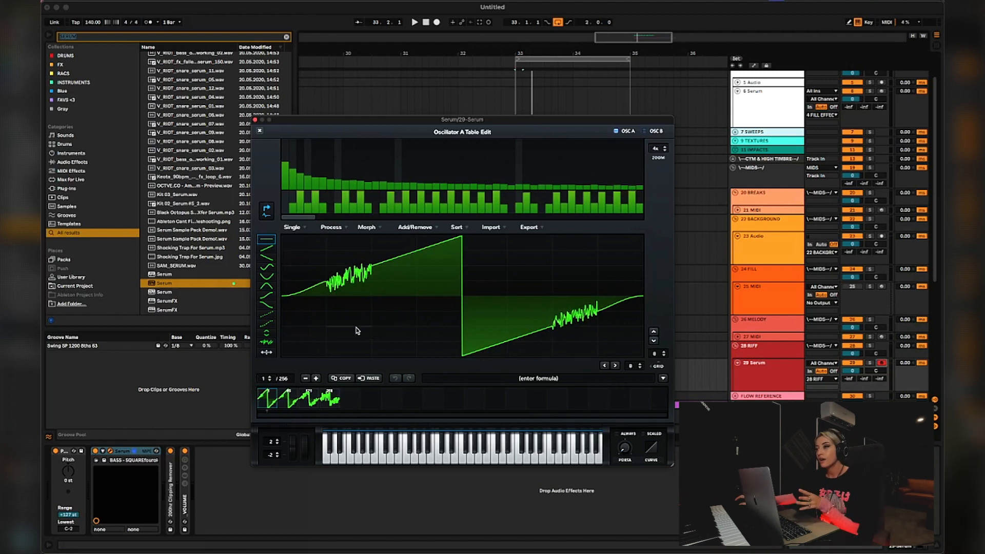
pyautogui.click(294, 402)
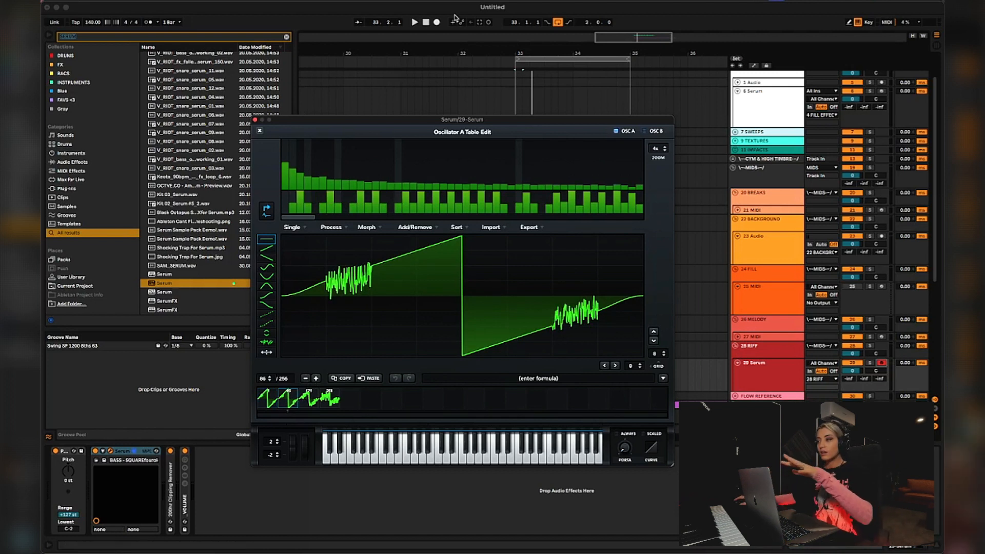
pyautogui.click(311, 401)
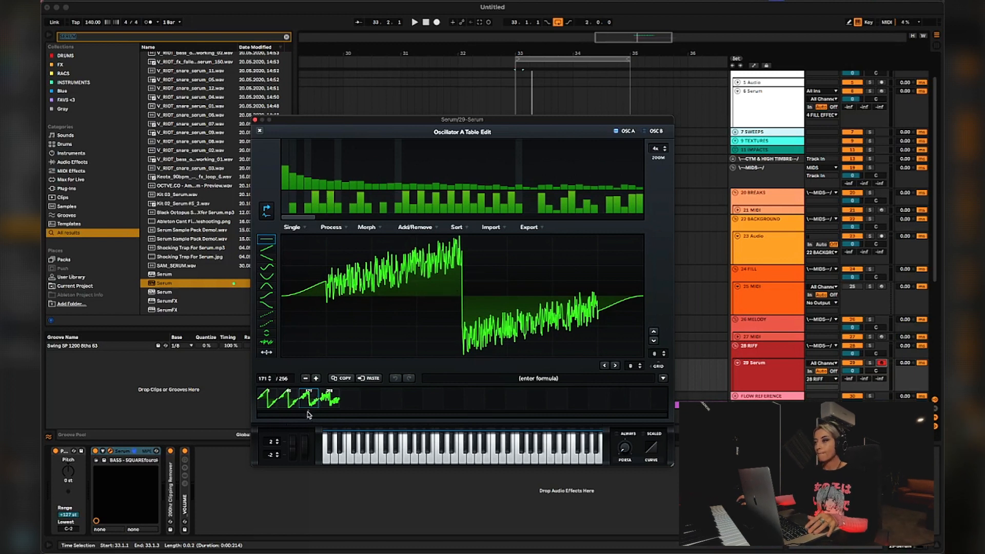
pyautogui.click(326, 407)
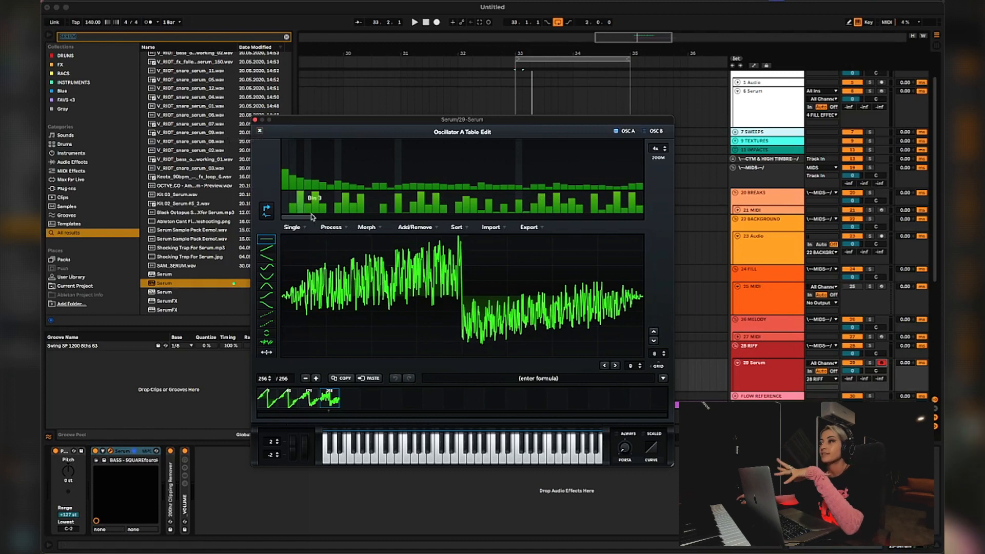
pyautogui.click(340, 228)
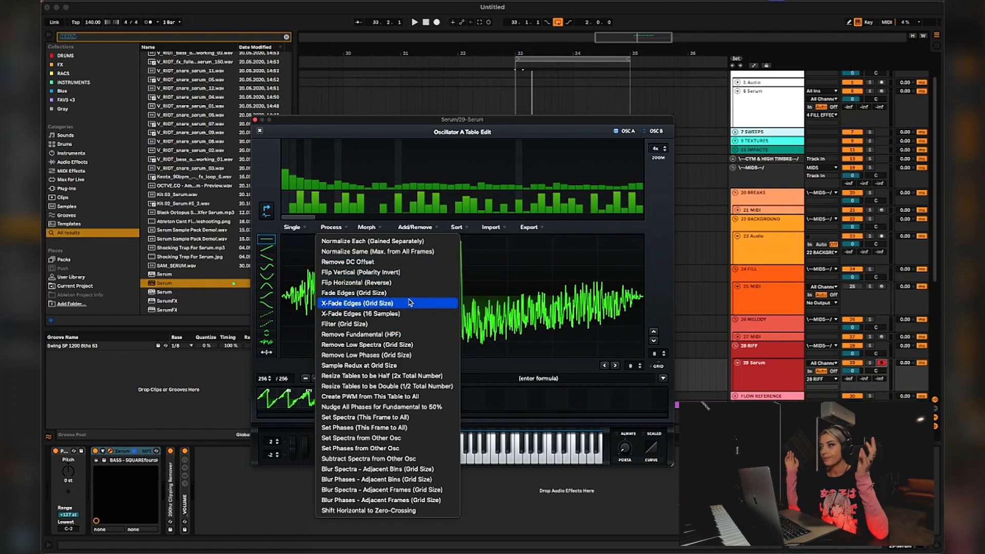
pyautogui.click(366, 229)
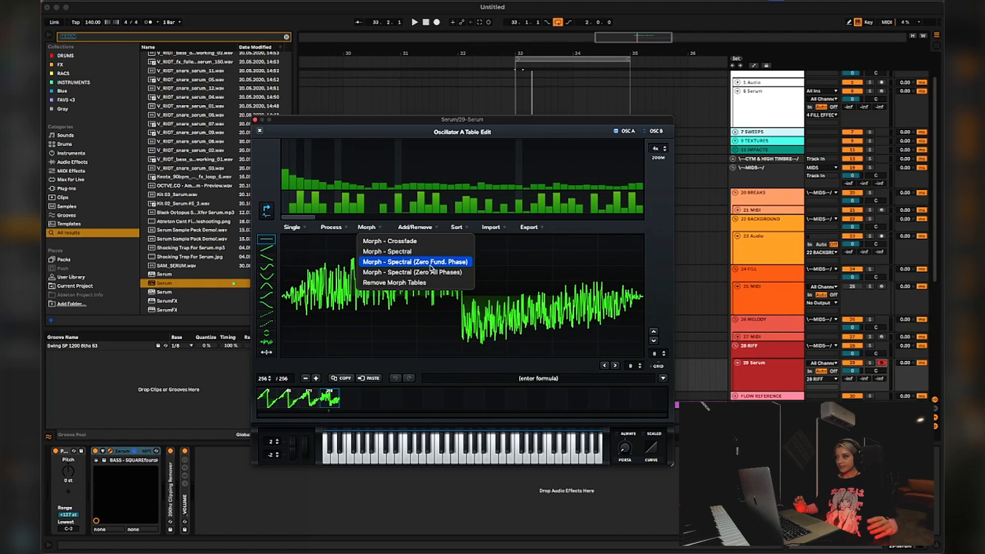
pyautogui.click(261, 132)
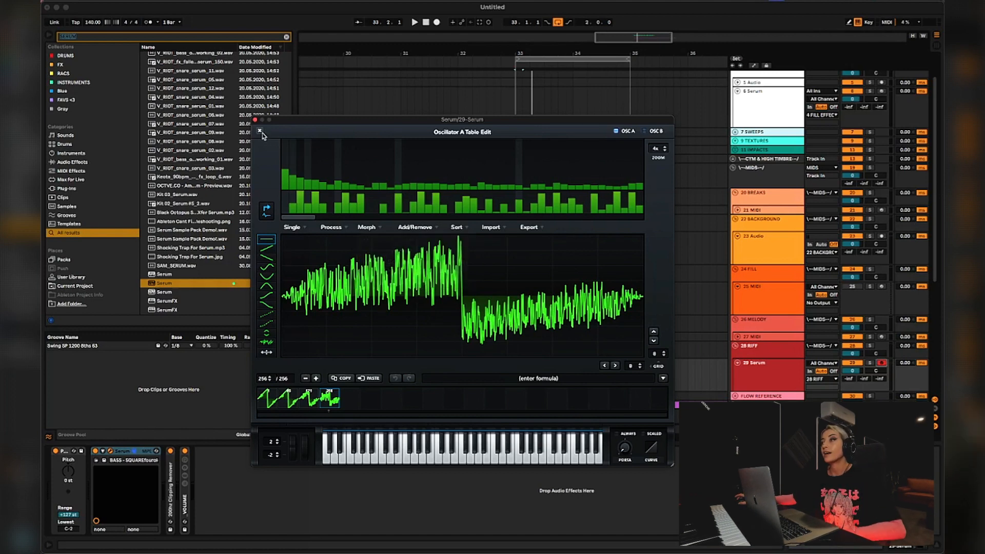
pyautogui.click(261, 133)
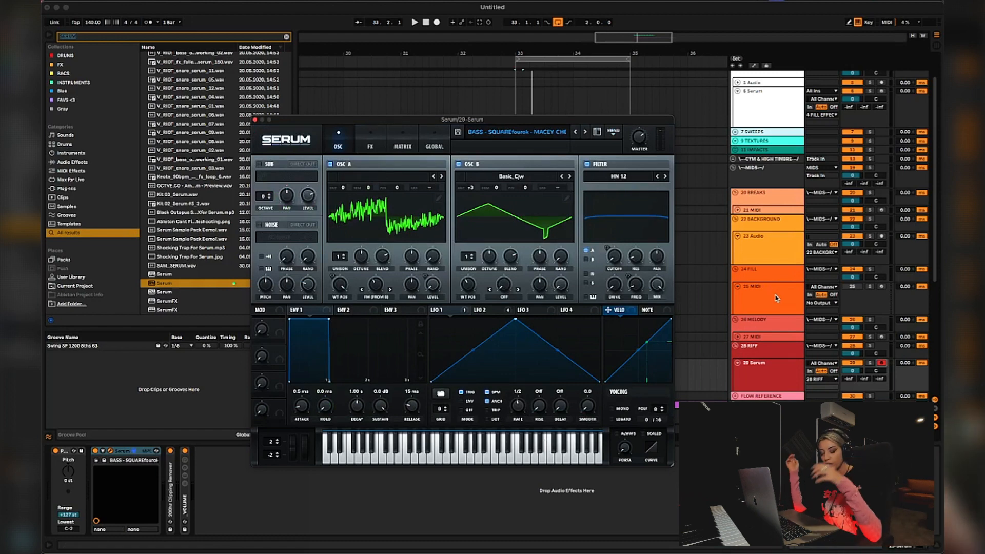
# - Play the sound and check which modulators act on oscillator A's wavetable position, along with its FM warp amount
pyautogui.press('a')
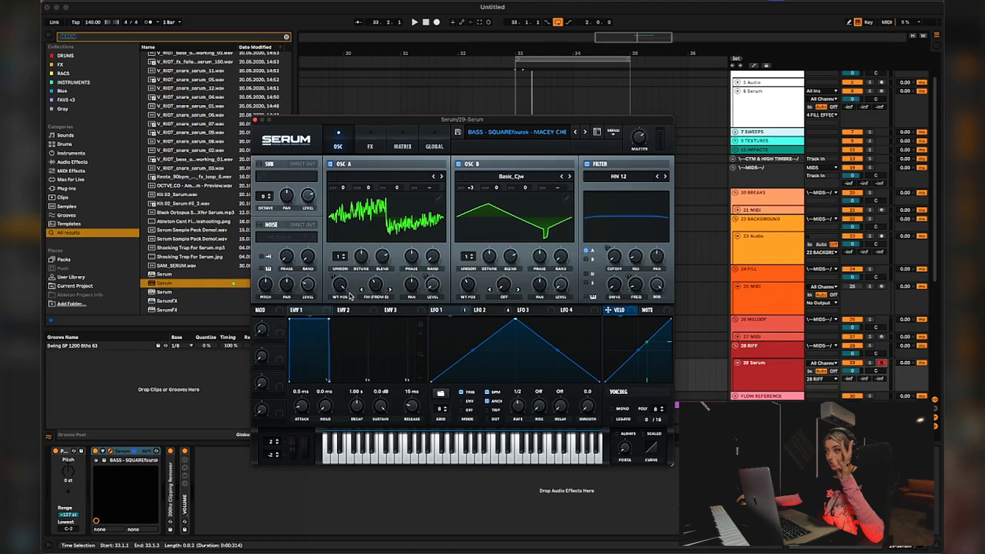
pyautogui.moveTo(342, 293)
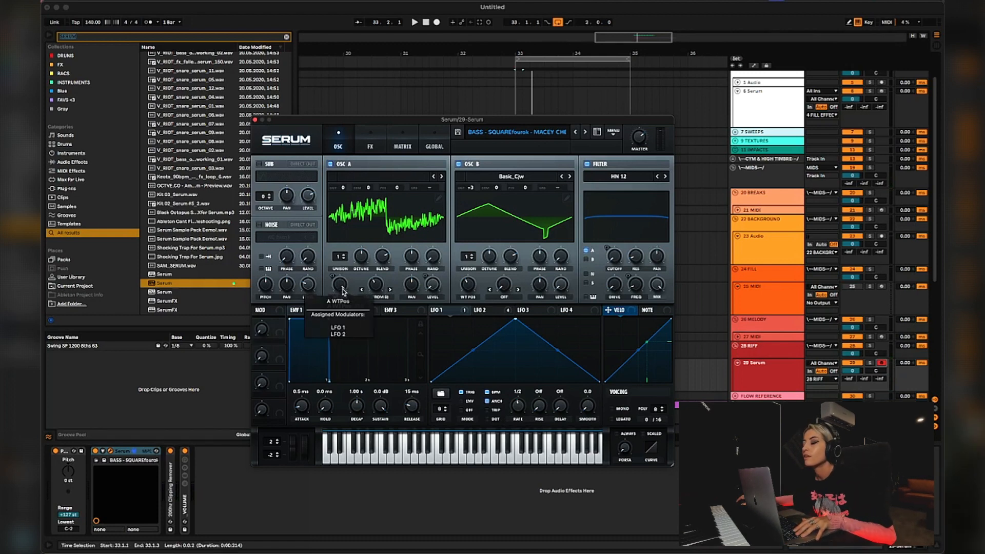
pyautogui.moveTo(344, 294); pyautogui.dragTo(348, 359)
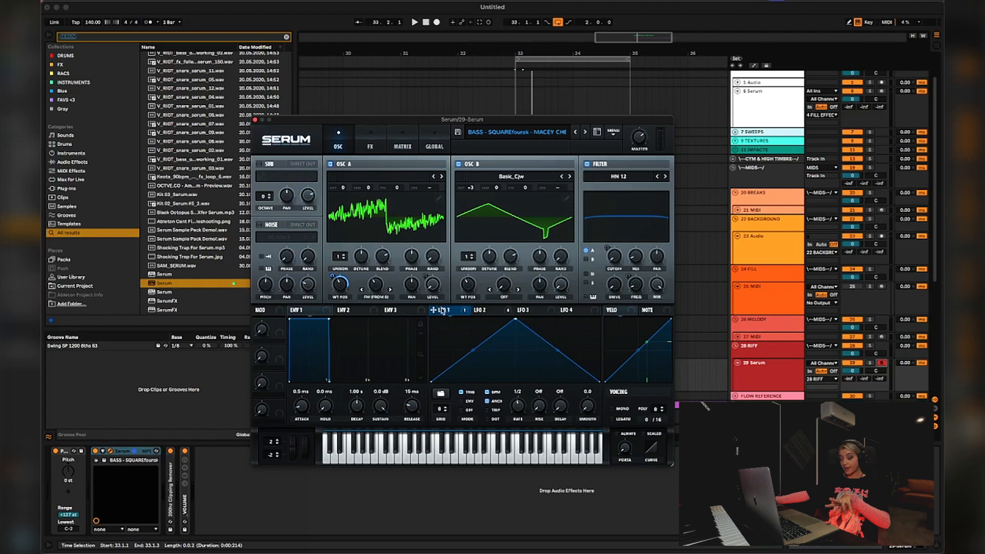
pyautogui.moveTo(334, 290)
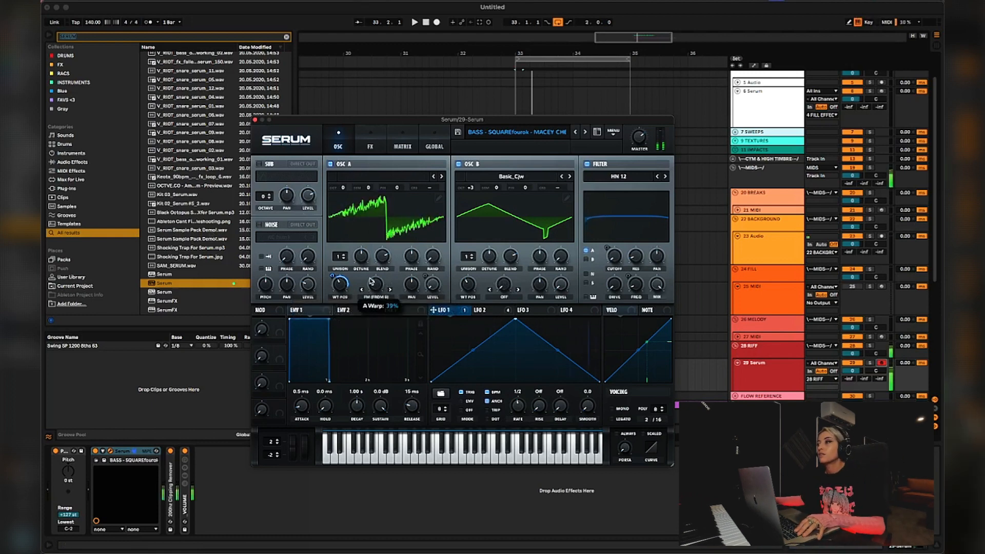
pyautogui.moveTo(371, 282); pyautogui.dragTo(377, 280)
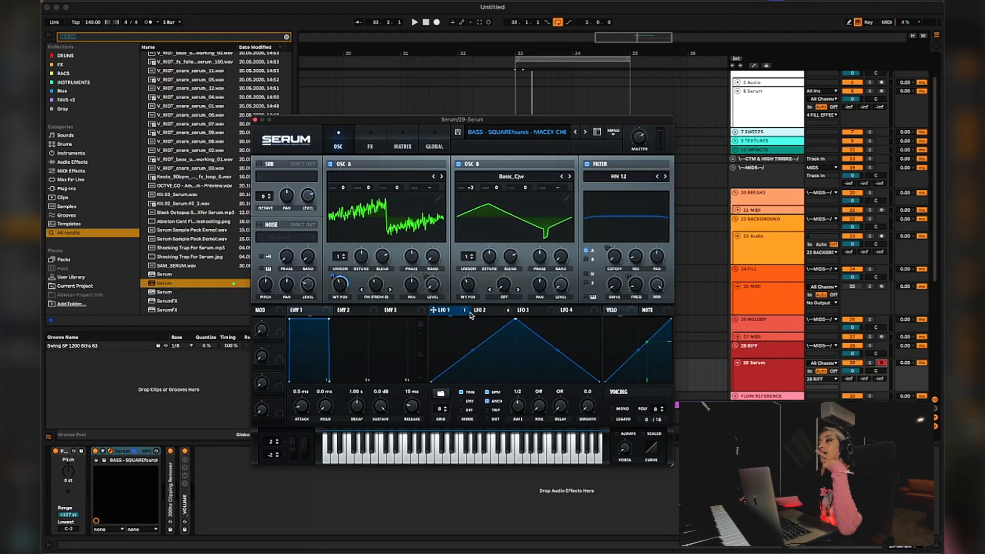
# - Check what LFO 2 modulates, audition its rate at 1/8 and set it back to 1/4
pyautogui.click(493, 314)
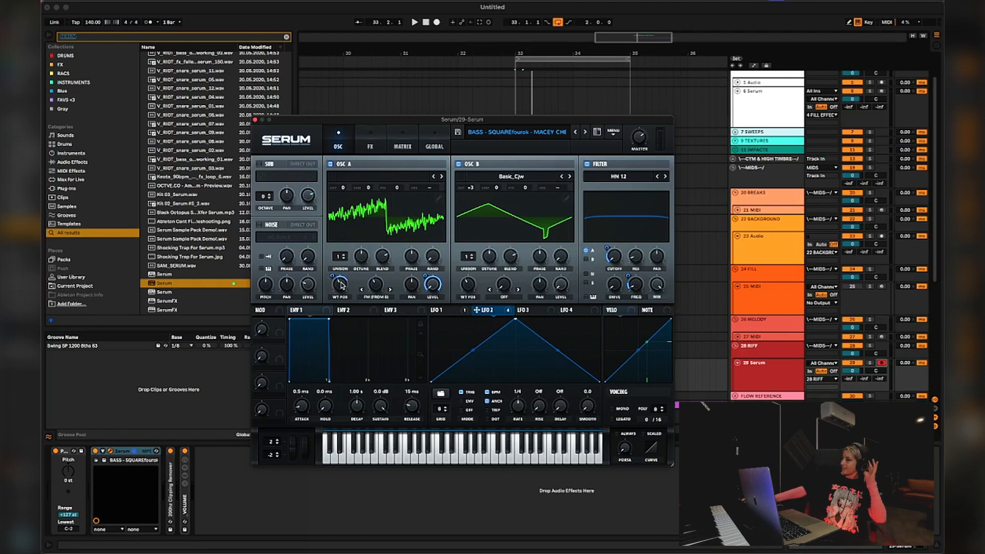
pyautogui.moveTo(483, 315)
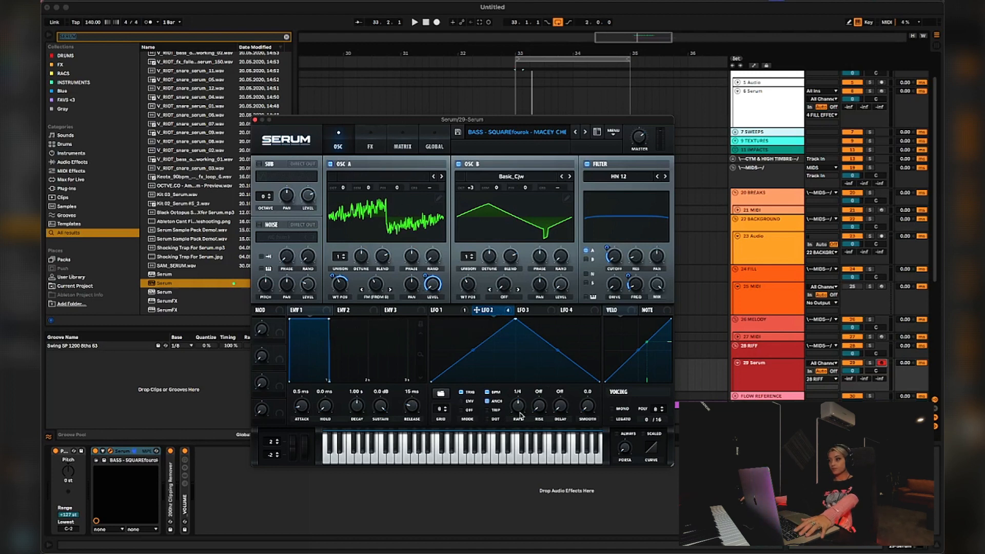
pyautogui.moveTo(519, 412); pyautogui.dragTo(519, 403)
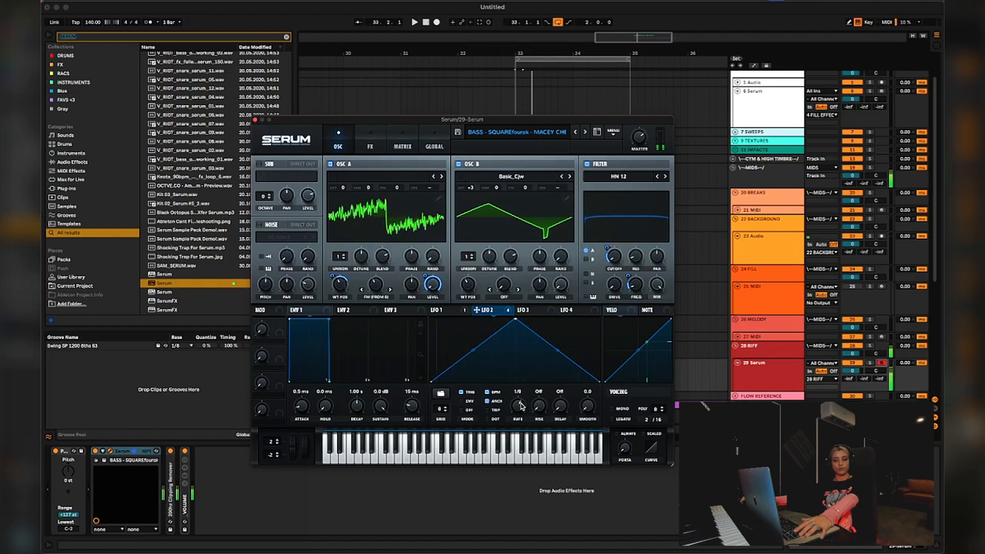
pyautogui.moveTo(522, 405); pyautogui.dragTo(522, 412)
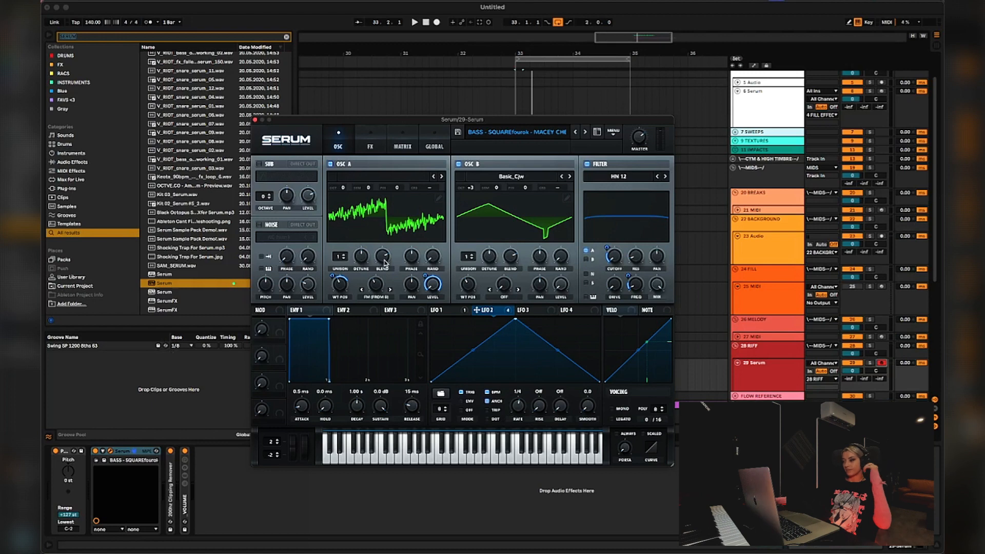
# - Show Serum's effects and switch off Hyper/Dimension to hear the bass without it
pyautogui.click(371, 148)
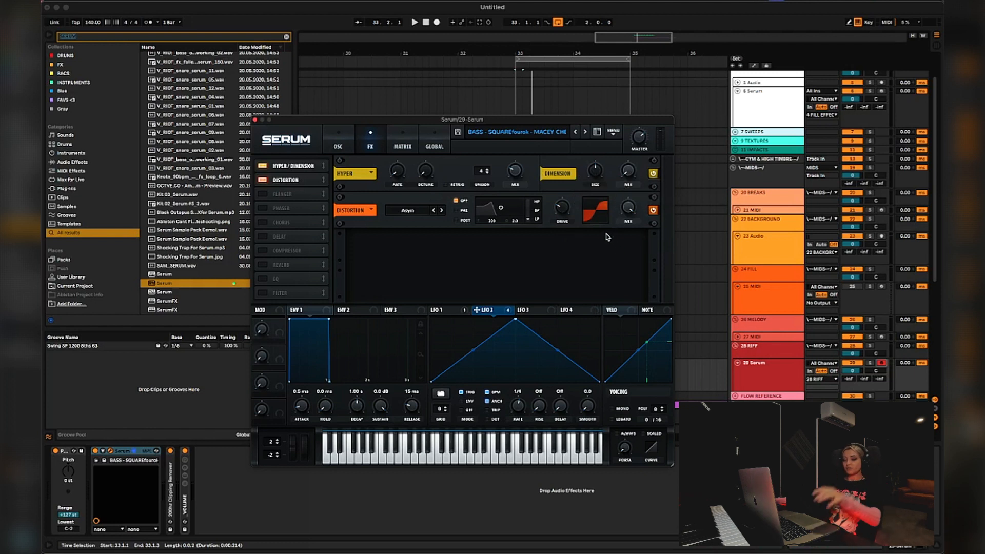
pyautogui.click(262, 166)
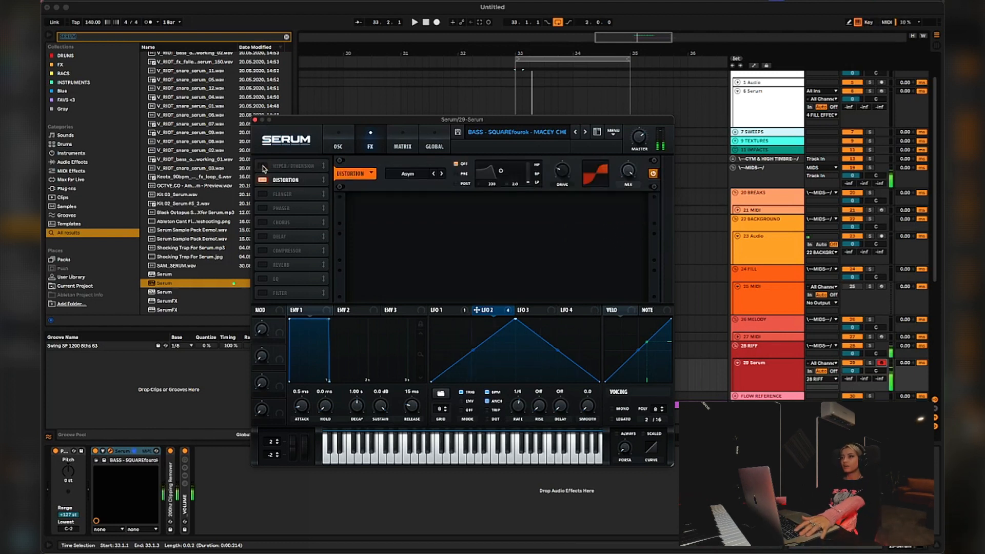
# - Enable the Hyper/Dimension effect in Serum's effects rack and sweep the Hyper detune up and back down
pyautogui.click(262, 167)
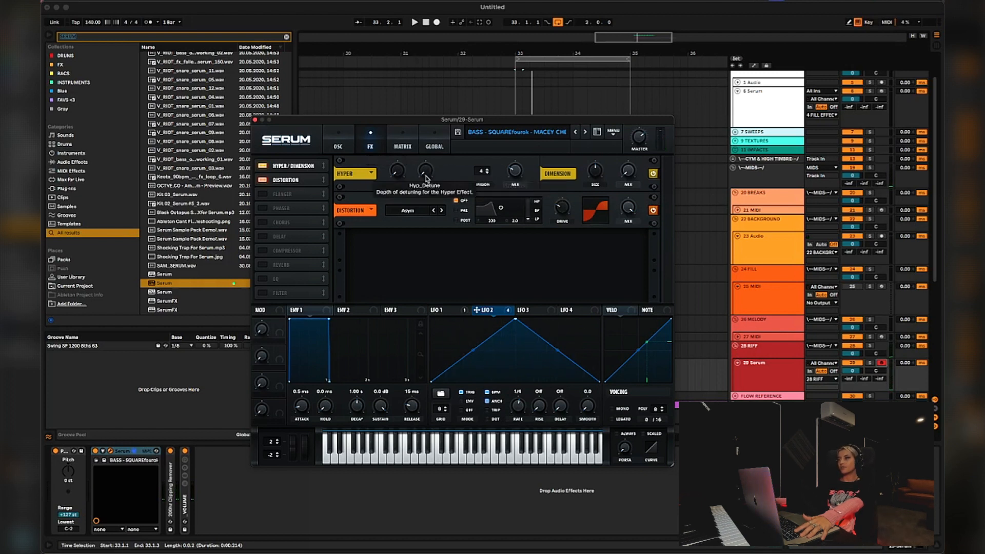
pyautogui.moveTo(426, 178); pyautogui.dragTo(425, 154)
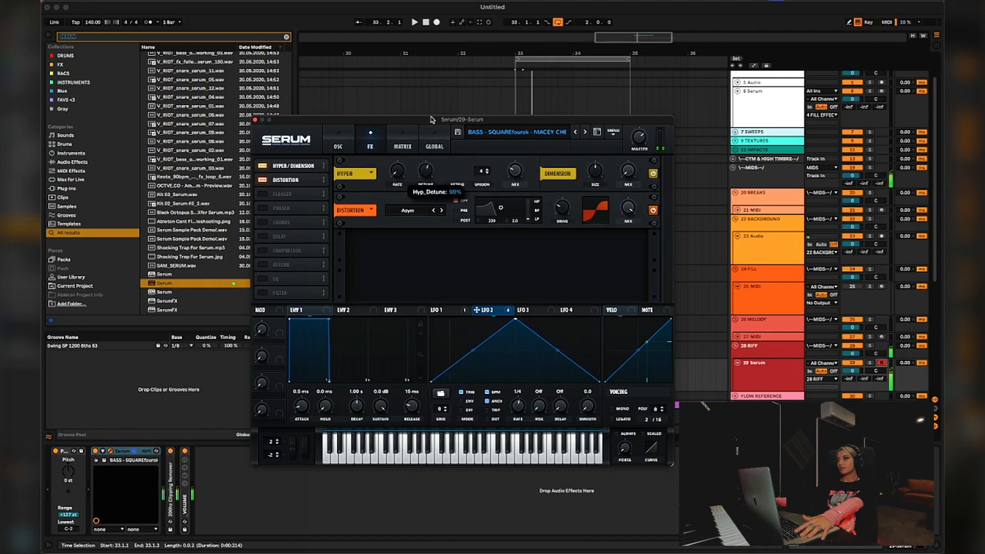
pyautogui.moveTo(432, 120); pyautogui.dragTo(430, 179)
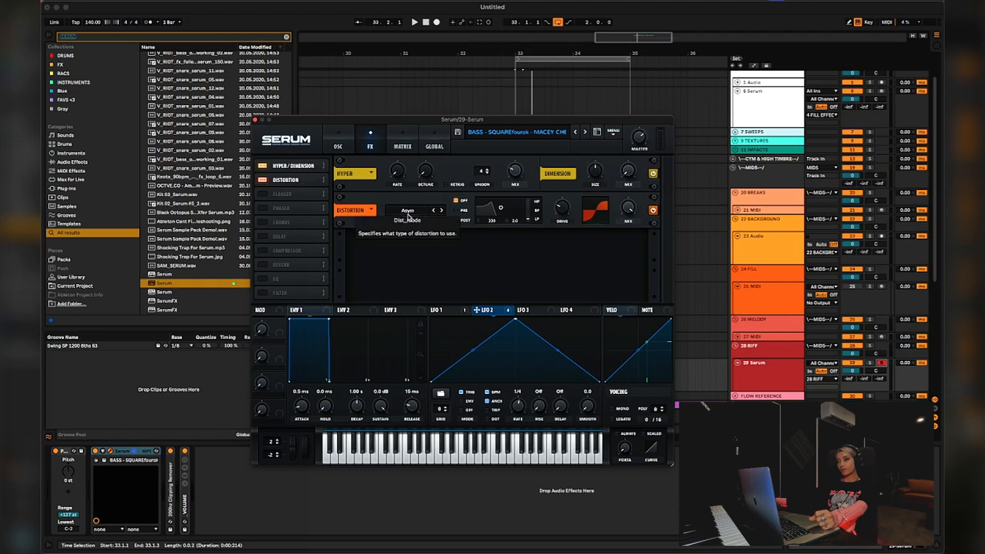
# - Audition other distortion types including Rectify, X-Shaper and Downsample, and return the distortion to Asym
pyautogui.click(439, 211)
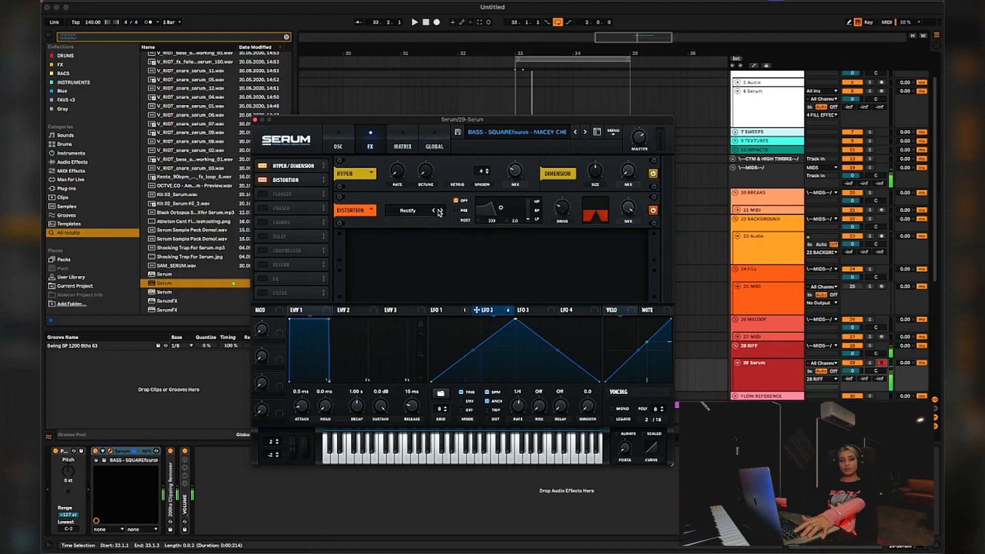
pyautogui.click(440, 211)
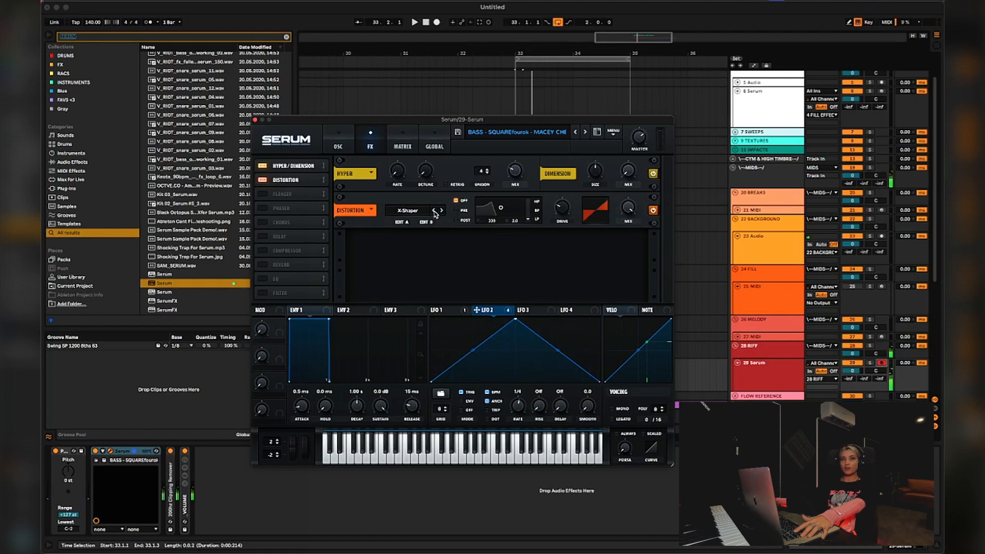
pyautogui.click(434, 211)
pyautogui.click(435, 211)
pyautogui.click(434, 211)
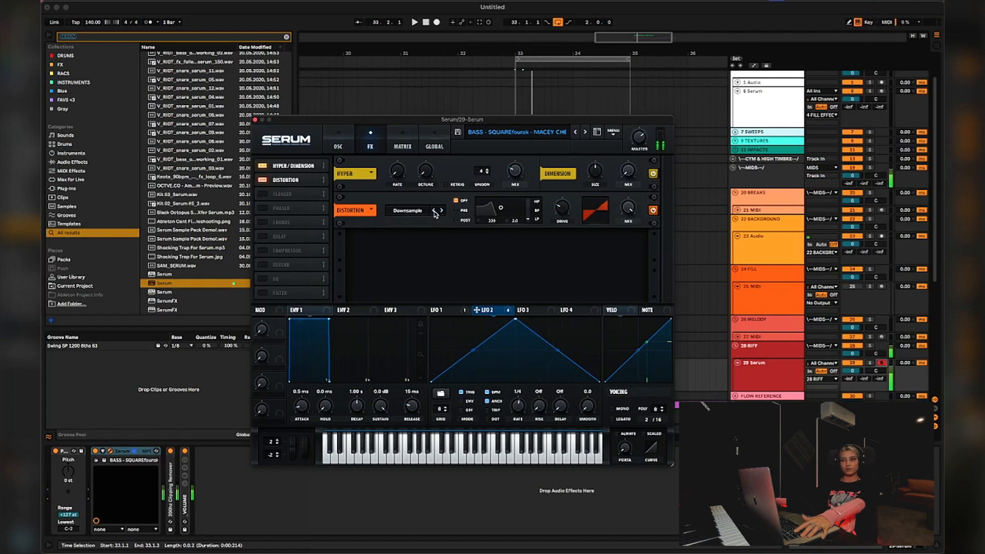
pyautogui.click(440, 211)
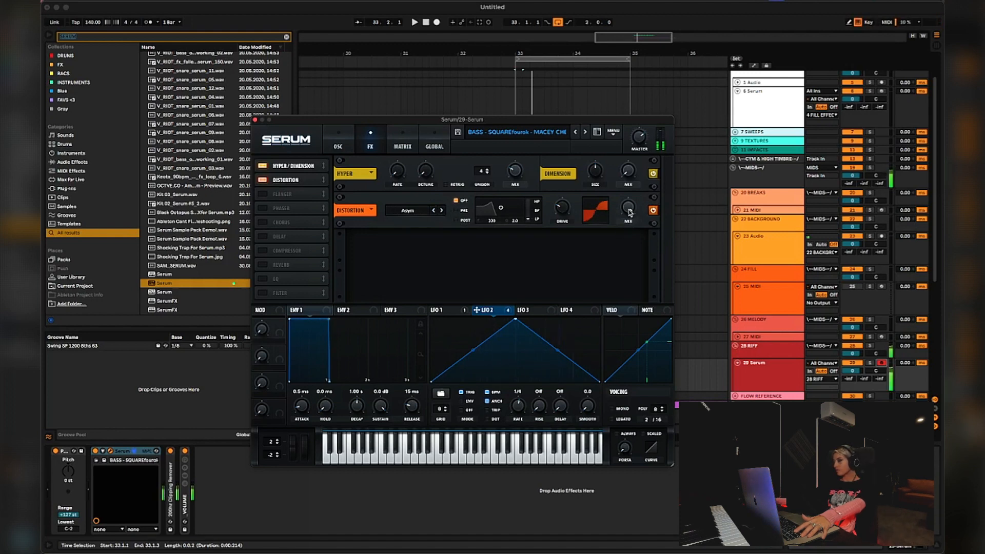
# - Raise the distortion effect's mix amount and close the Serum plugin window from its oscillator page
pyautogui.moveTo(630, 213); pyautogui.dragTo(609, 78)
pyautogui.click(338, 146)
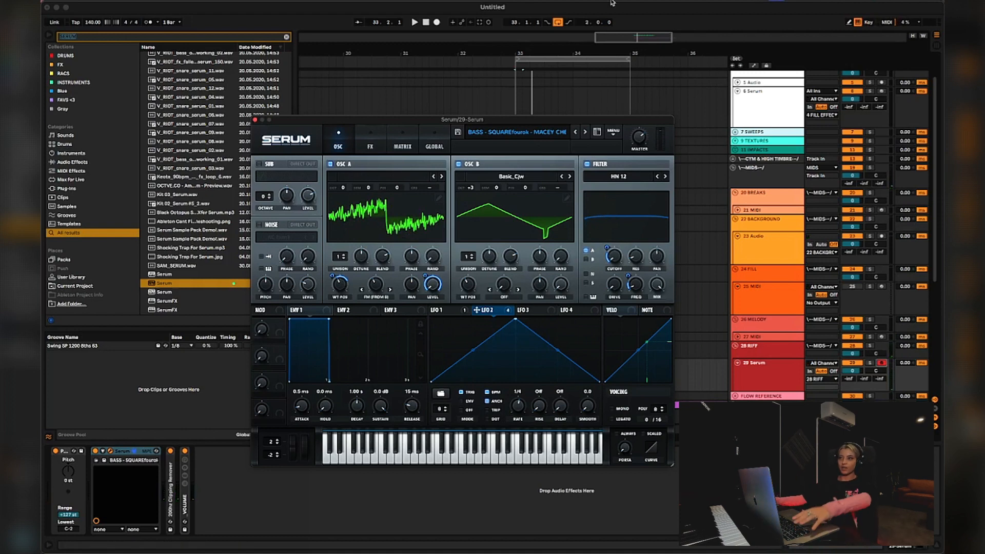
pyautogui.click(255, 120)
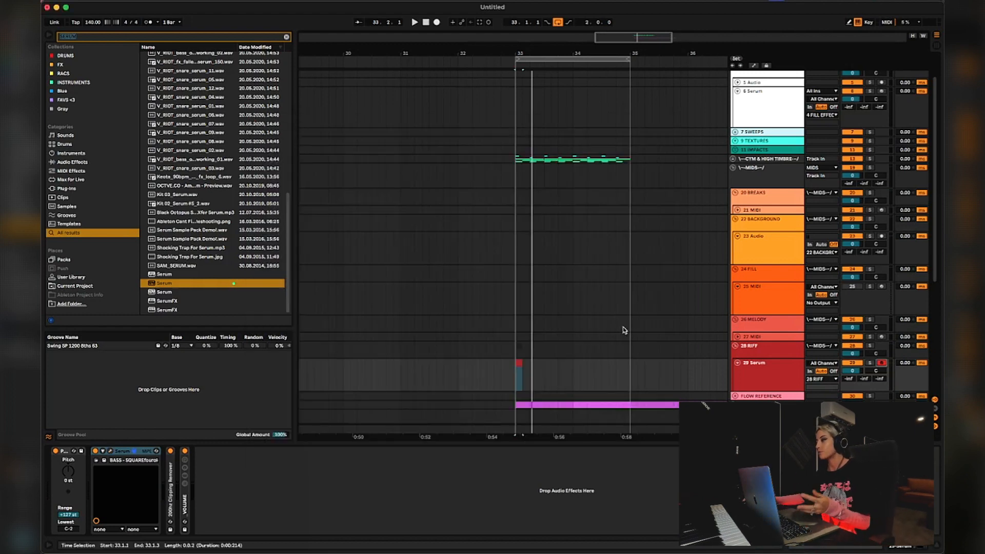
# - Play the short MIDI clip at bar 33 on the 29 Serum track and extend it to a length of 0.1.0
pyautogui.click(520, 371)
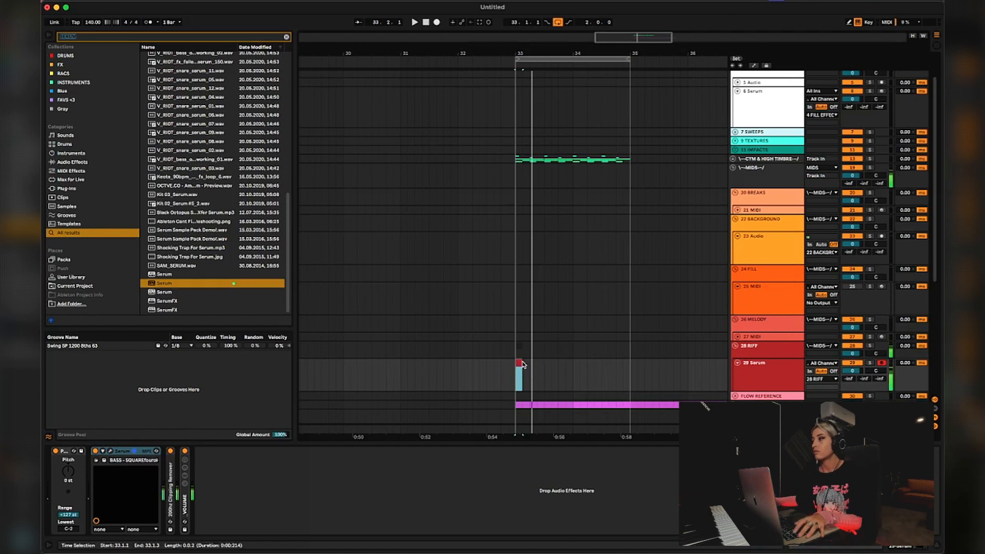
pyautogui.press('space')
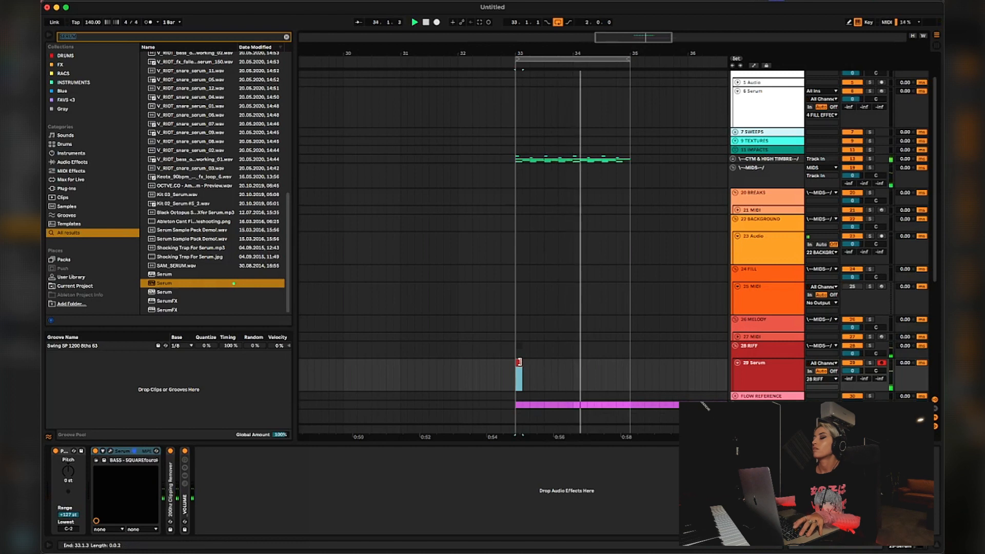
pyautogui.click(519, 363)
pyautogui.moveTo(520, 363); pyautogui.dragTo(526, 362)
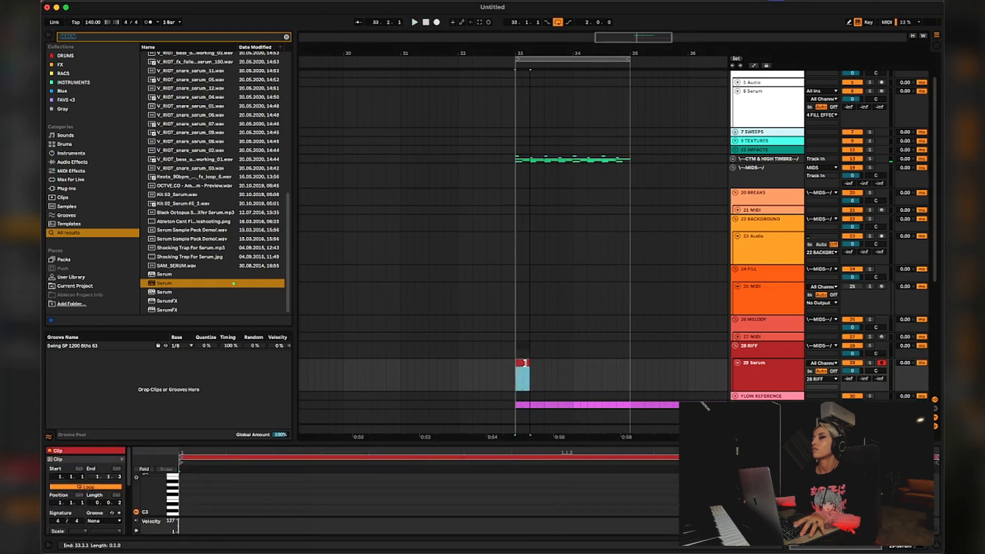
# - Add a C#3 note at the start of the short Serum clip and transpose it down to D1
pyautogui.doubleClick(201, 506)
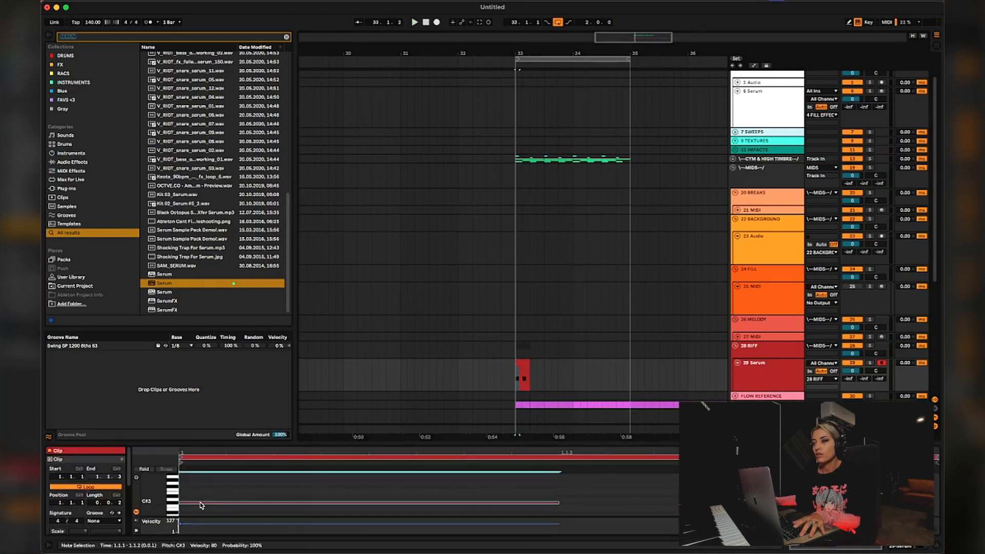
pyautogui.moveTo(202, 508); pyautogui.dragTo(210, 483)
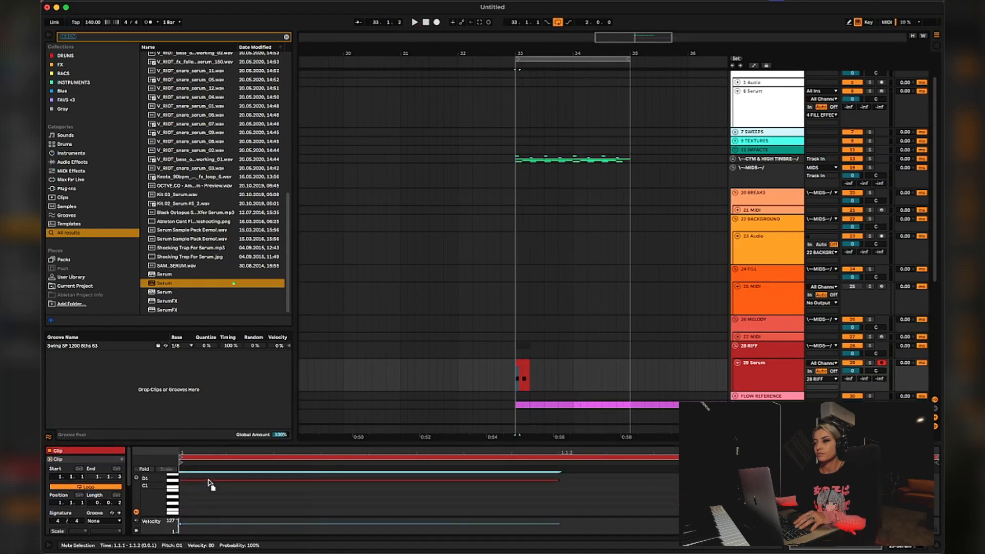
pyautogui.moveTo(274, 483); pyautogui.dragTo(339, 505)
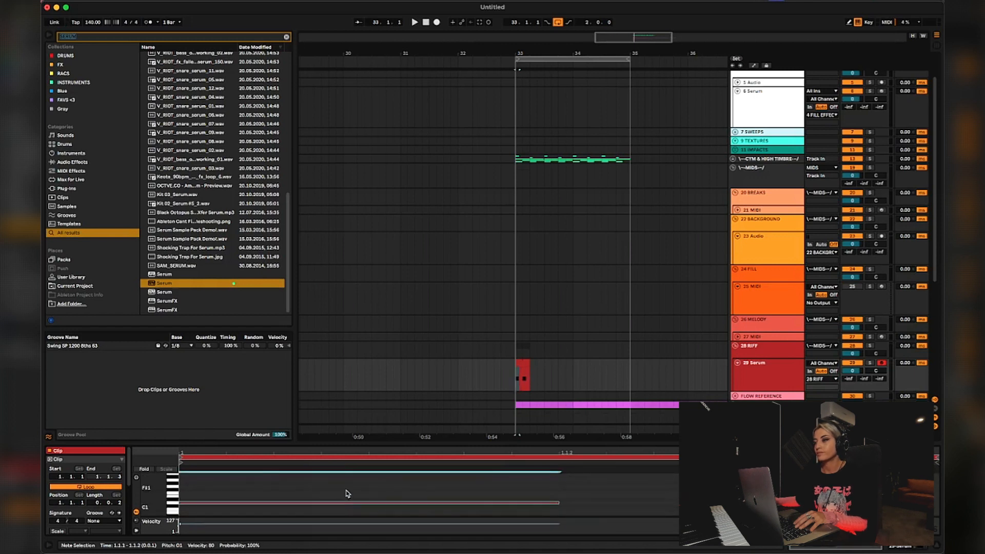
# - Shorten the Serum clip to end at 33.1.3 and play back its low note
pyautogui.click(525, 363)
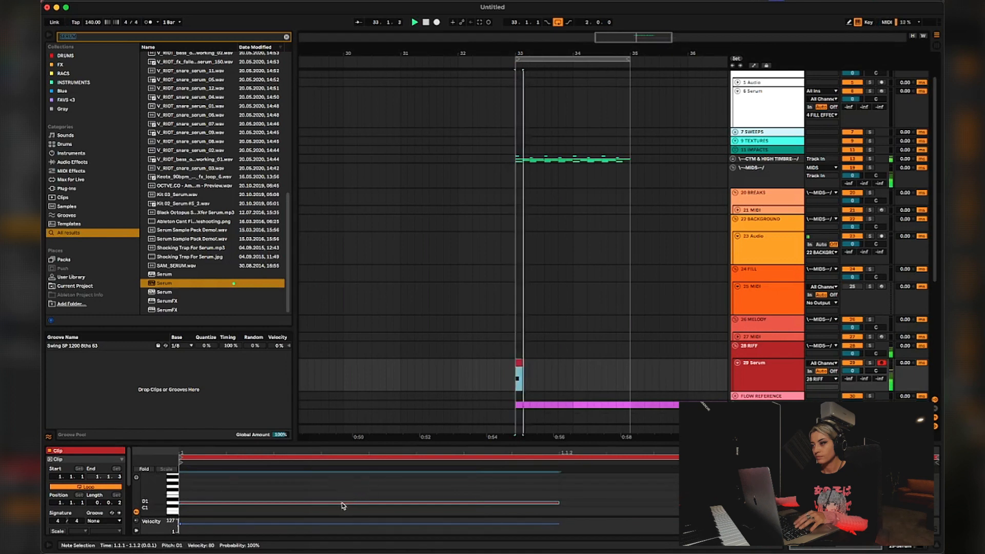
pyautogui.click(366, 500)
pyautogui.press('space')
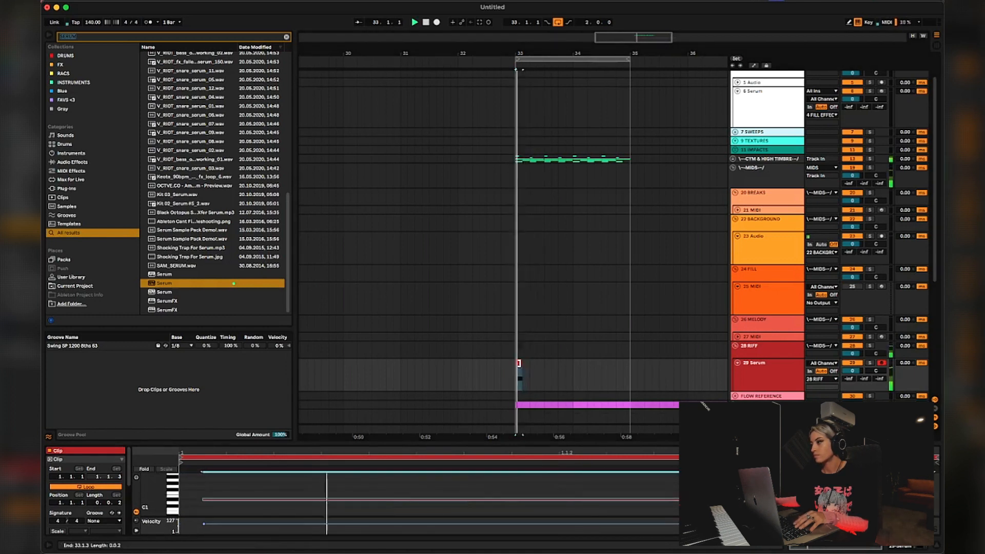
pyautogui.moveTo(522, 370)
pyautogui.mouseDown()
pyautogui.moveTo(575, 370)
pyautogui.moveTo(518, 371)
pyautogui.mouseUp()
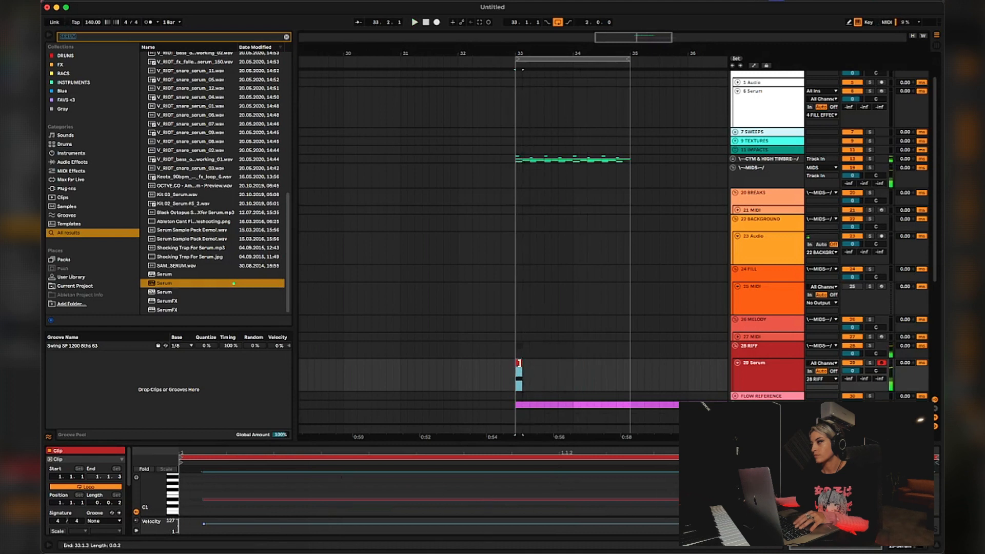
# - Extend the Serum clip's loop to a length of 0.1.1 and its end to 1.2.2
pyautogui.click(938, 456)
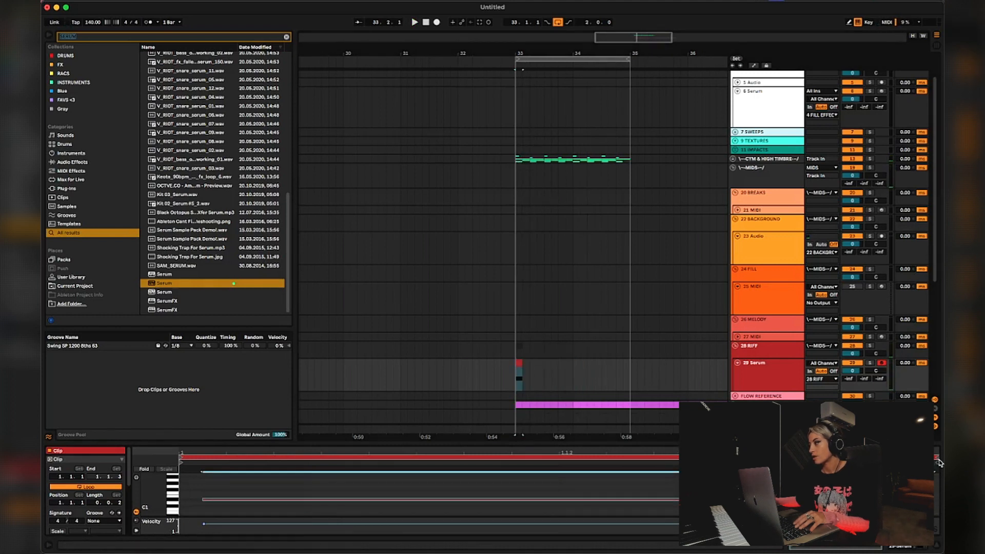
pyautogui.moveTo(937, 458); pyautogui.dragTo(942, 447)
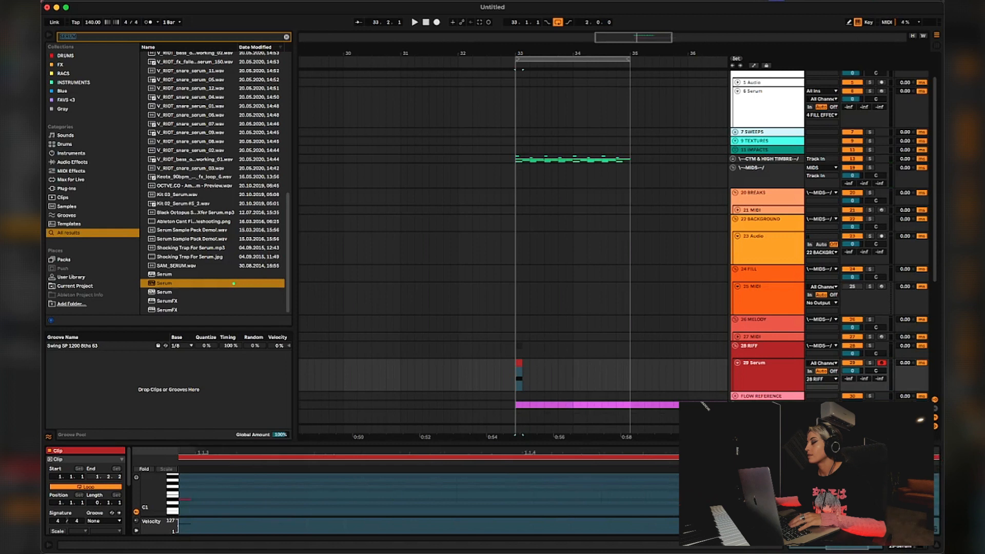
pyautogui.scroll(-5, 559, 488)
pyautogui.click(480, 527)
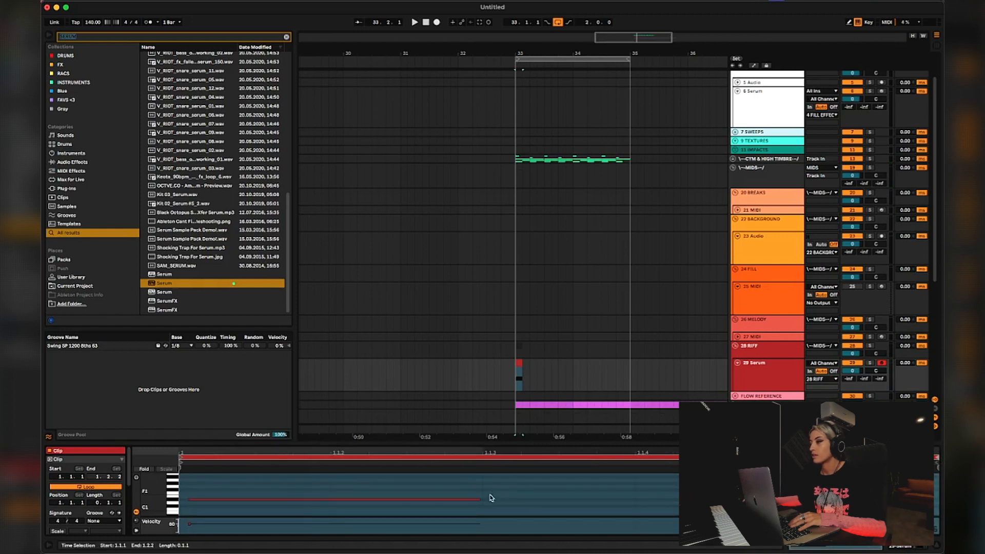
# - Transpose the short clip's note to G#2 and audition it with the Serum track's devices shown
pyautogui.click(519, 369)
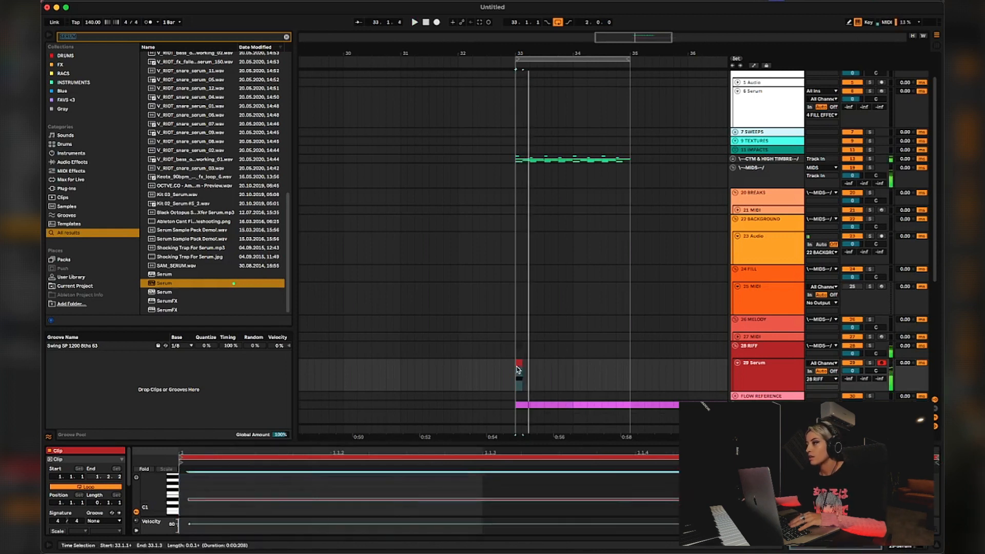
pyautogui.moveTo(312, 500); pyautogui.dragTo(297, 528)
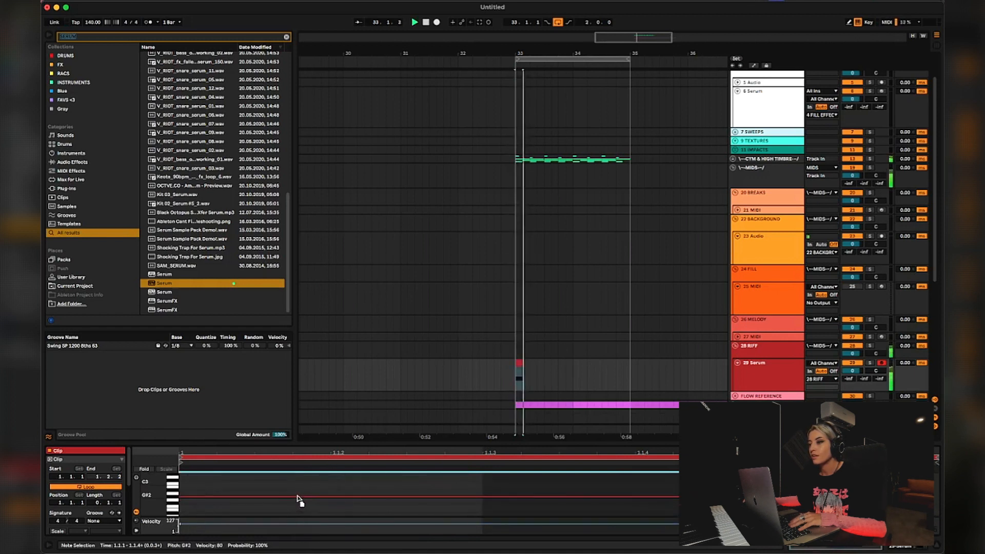
pyautogui.click(762, 376)
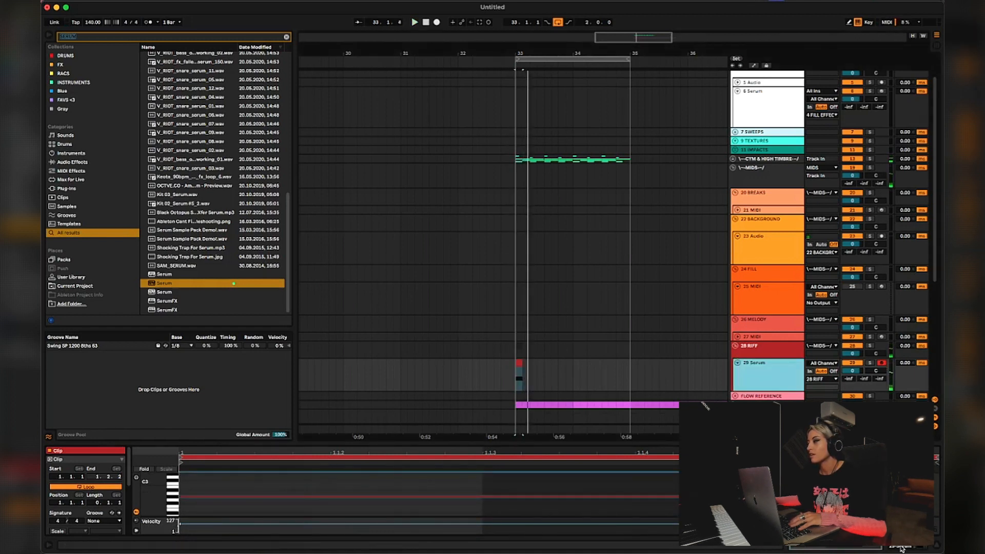
pyautogui.hotkey('shift', 'Tab')
pyautogui.press('space')
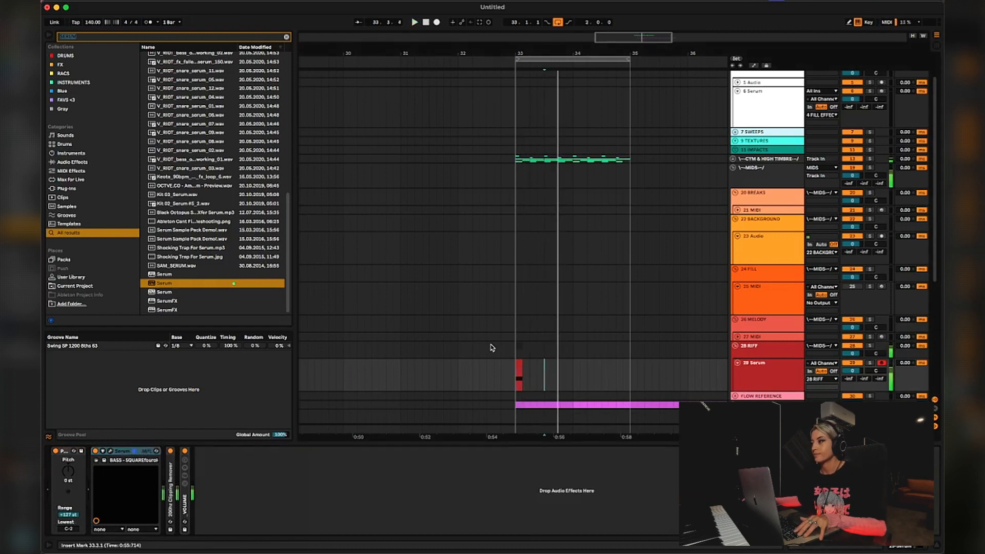
# - Record a two-bar MIDI take on the 29 Serum track from bar 33 to bar 35
pyautogui.press('space')
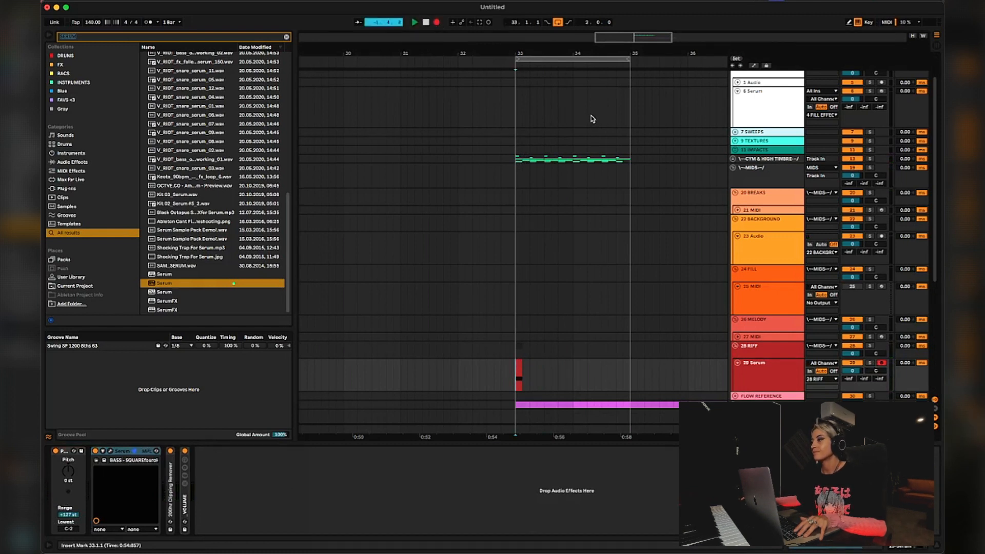
pyautogui.press('space')
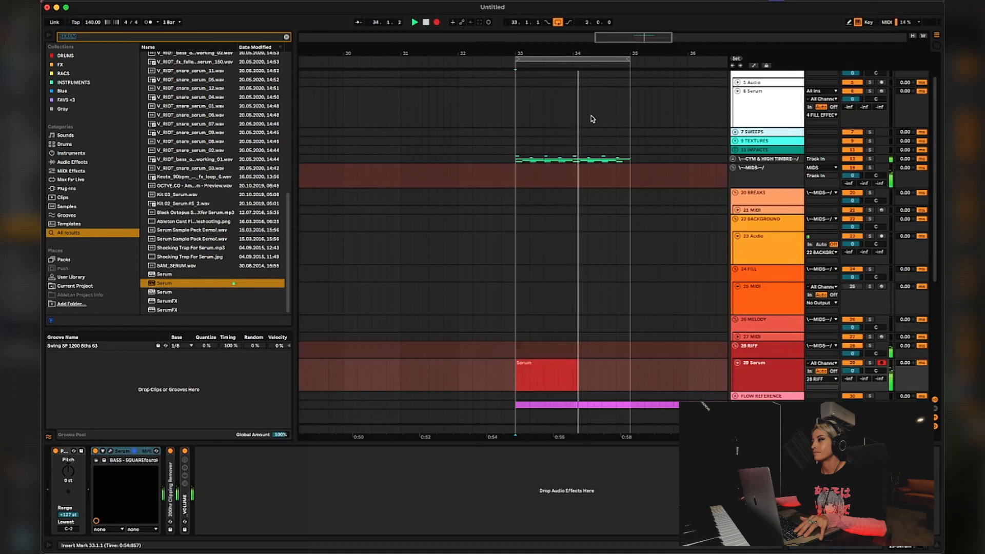
pyautogui.press('space')
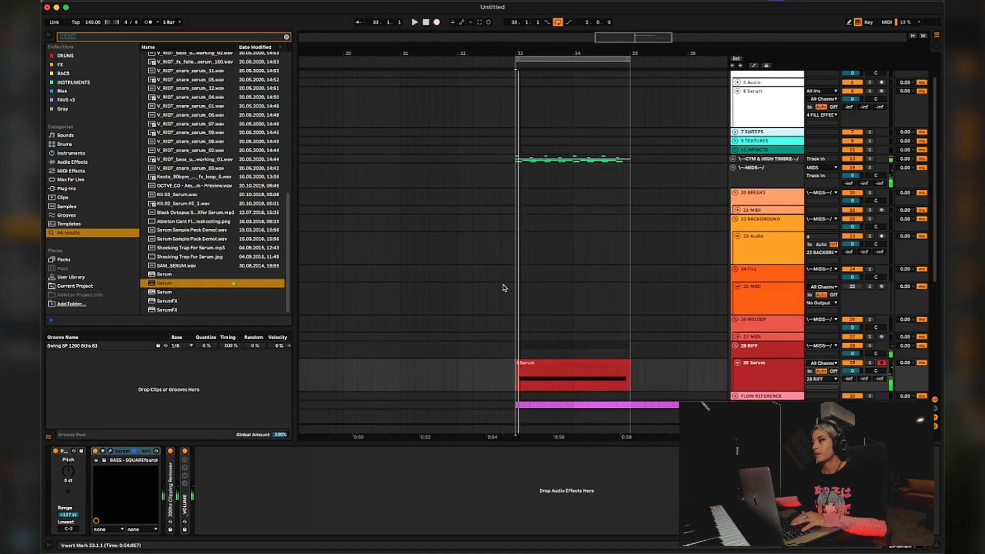
# - Open the recorded Serum clip and shift its C0 note later to about 1.1.3, checking it with playback
pyautogui.doubleClick(542, 371)
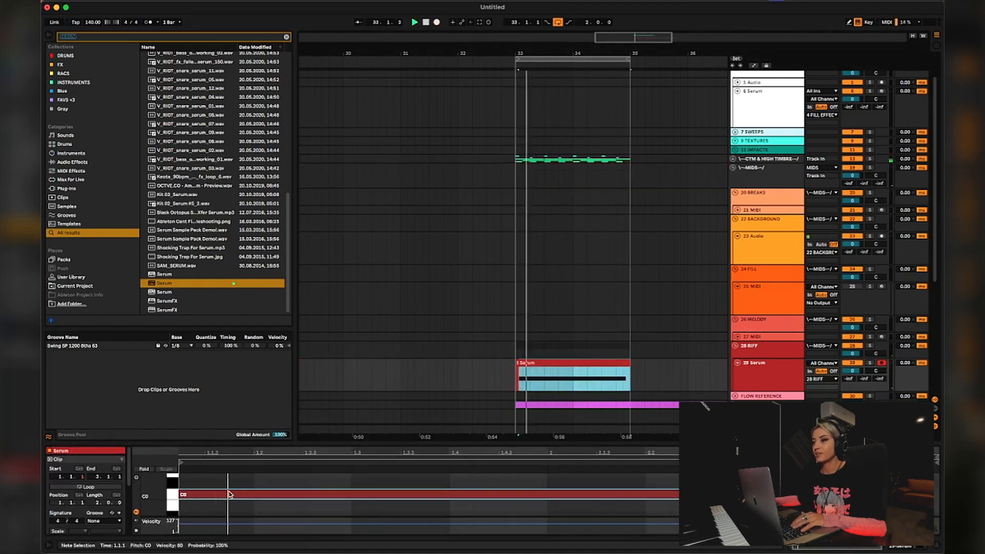
pyautogui.moveTo(189, 499); pyautogui.dragTo(277, 497)
pyautogui.moveTo(300, 453); pyautogui.dragTo(316, 451)
pyautogui.press('space')
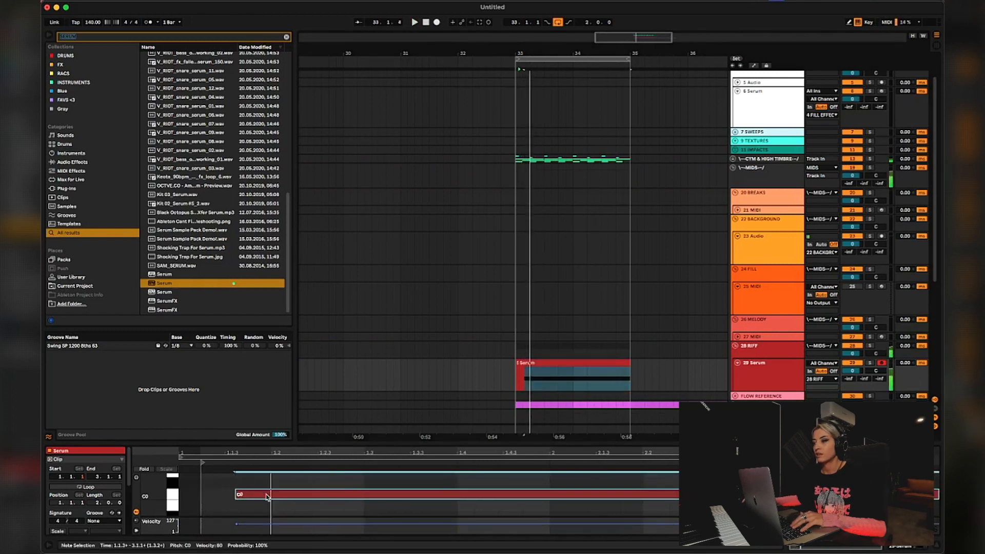
pyautogui.press('space')
# - Move the C0 note back toward the clip's start, play it, and delete the note
pyautogui.moveTo(268, 495); pyautogui.dragTo(238, 500)
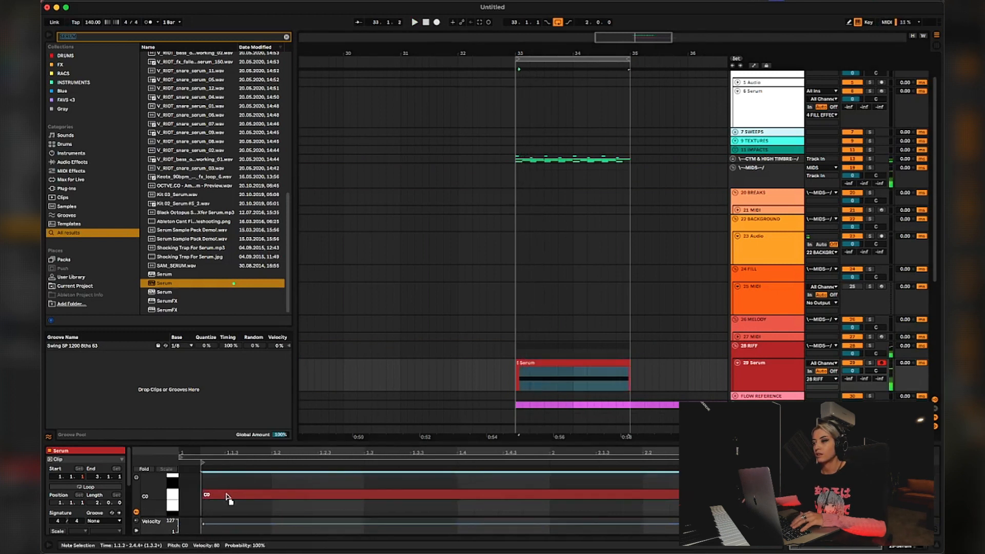
pyautogui.press('space')
pyautogui.doubleClick(242, 501)
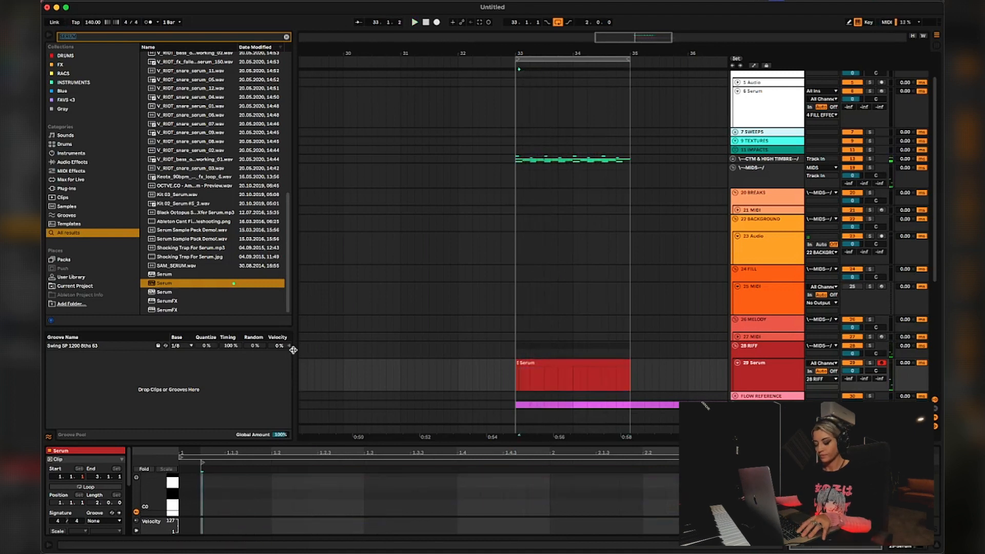
# - Record a new MIDI take on the 29 Serum track from bar 32 through bar 35 and open the clip after bar 33
pyautogui.click(465, 375)
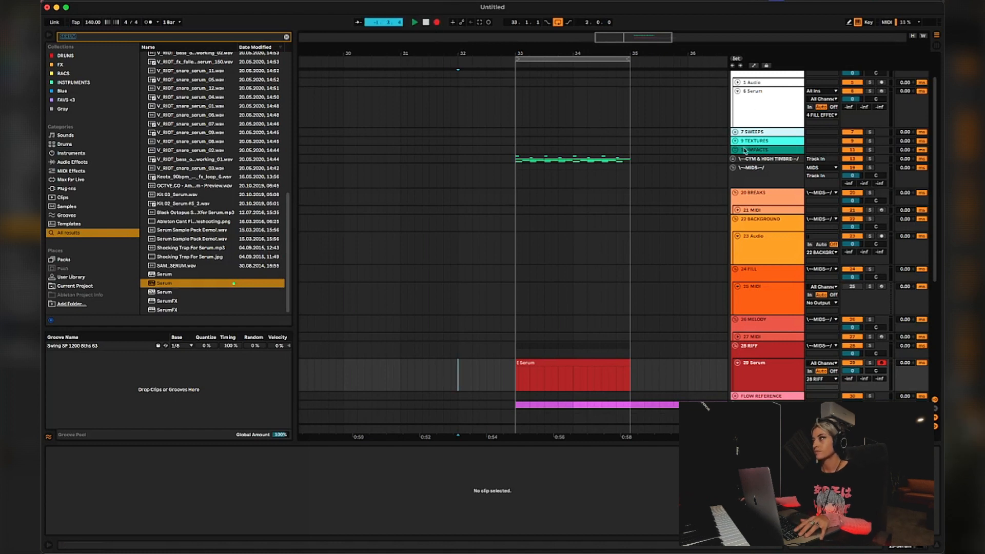
pyautogui.press('F9')
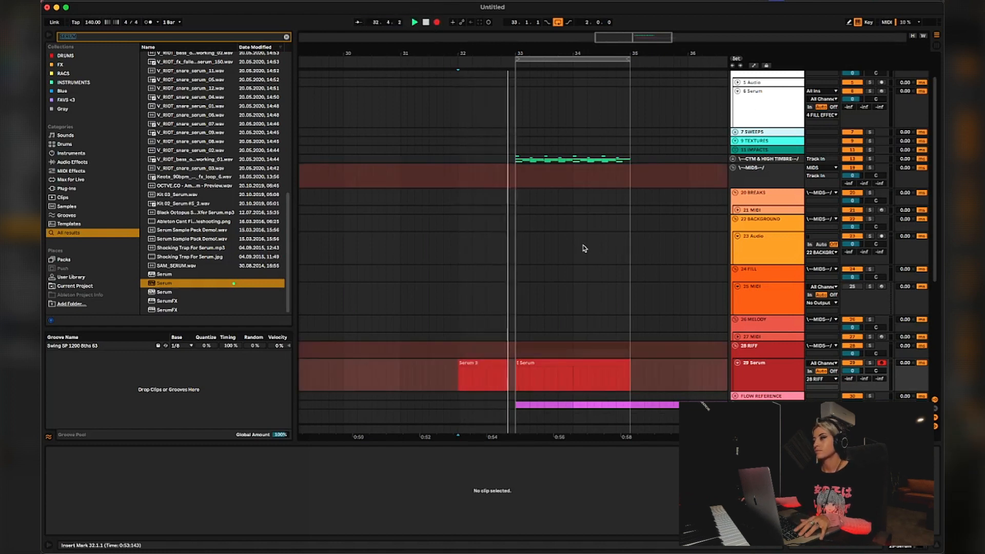
pyautogui.press('F9')
pyautogui.click(488, 385)
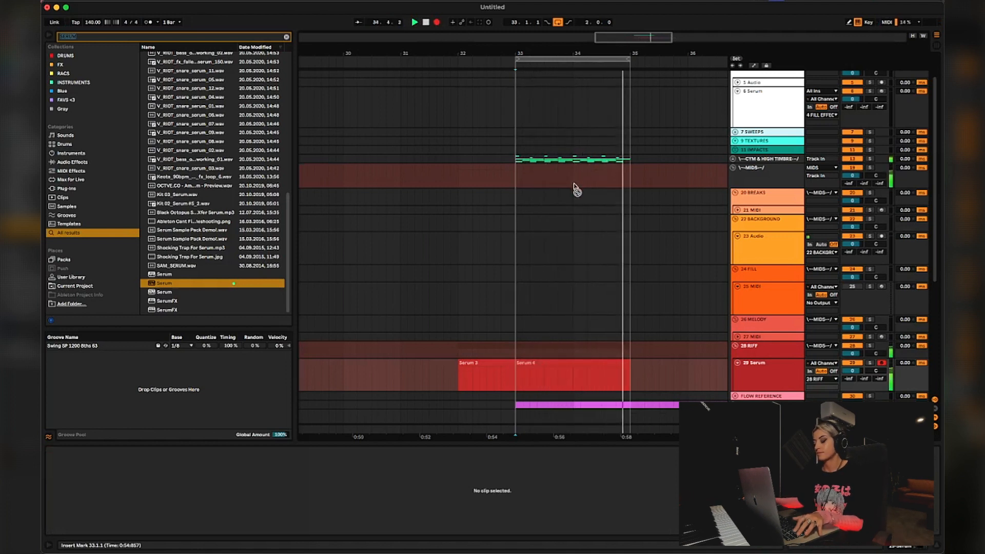
pyautogui.press('F9')
pyautogui.click(534, 369)
pyautogui.press('space')
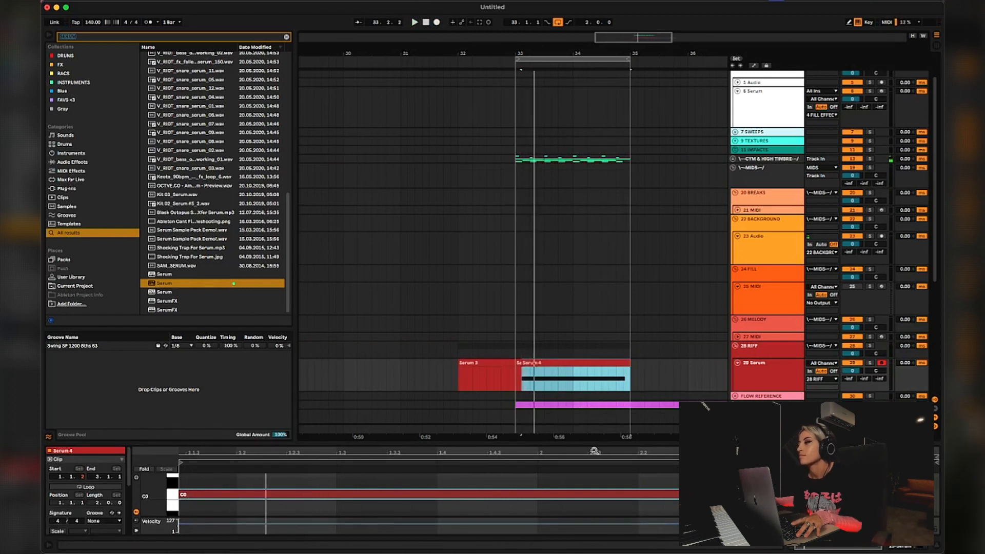
# - Shift the recorded C0 note to 1.1.4 and delete the leftover Serum clip between bars 32 and 33
pyautogui.moveTo(594, 451); pyautogui.dragTo(615, 448)
pyautogui.moveTo(276, 496); pyautogui.dragTo(339, 496)
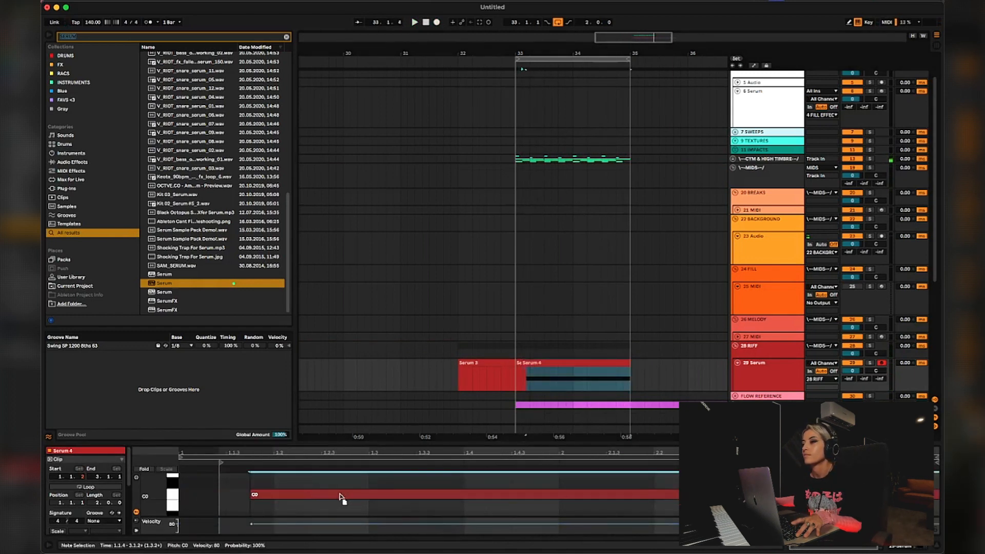
pyautogui.click(530, 362)
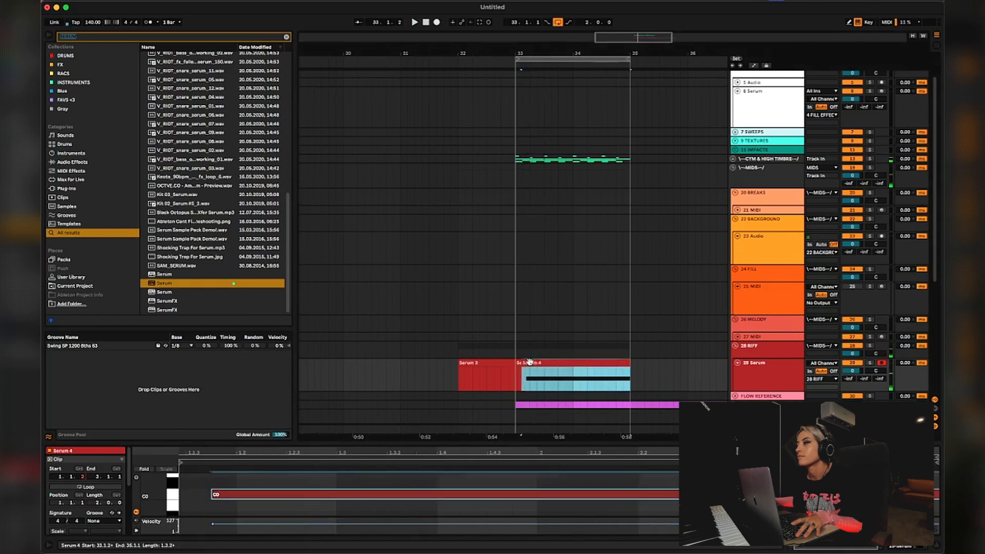
pyautogui.click(499, 363)
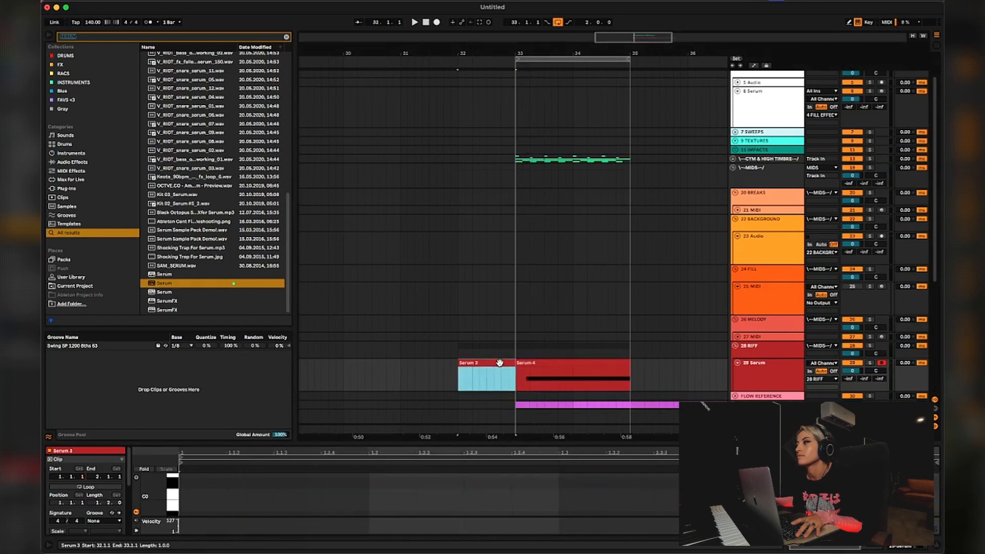
pyautogui.press('Delete')
# - Move the C0 note in the remaining Serum clip to its start at 1.1.1 and play the loop
pyautogui.click(525, 362)
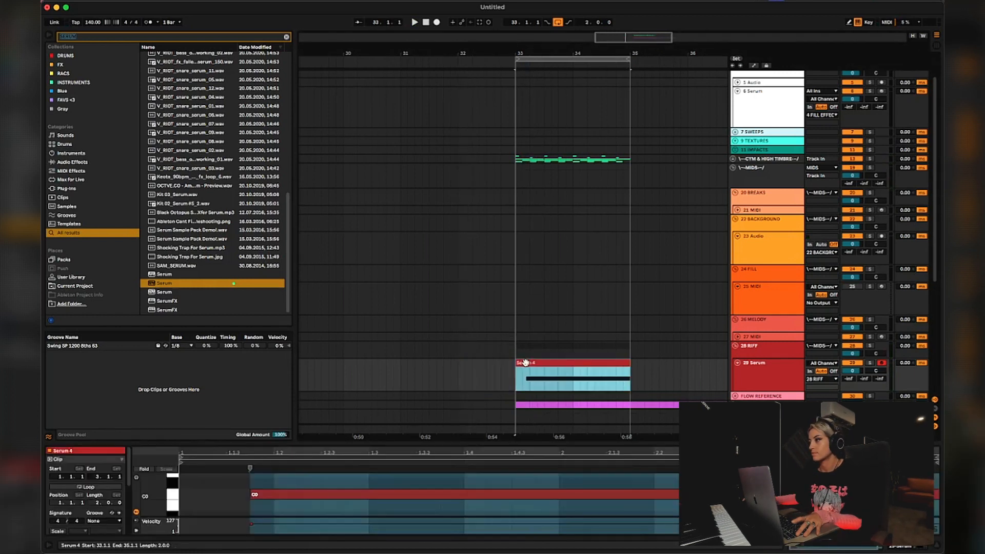
pyautogui.click(221, 495)
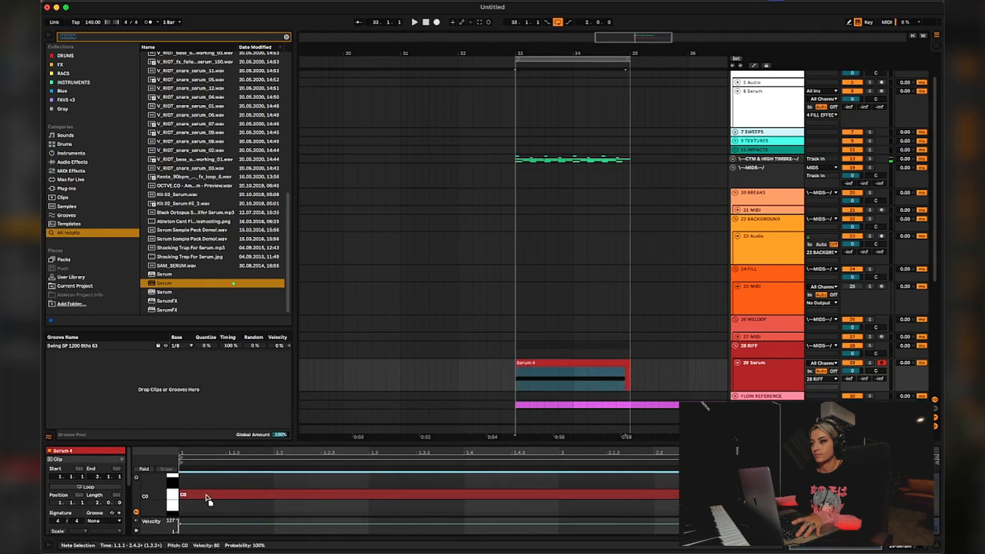
pyautogui.press('space')
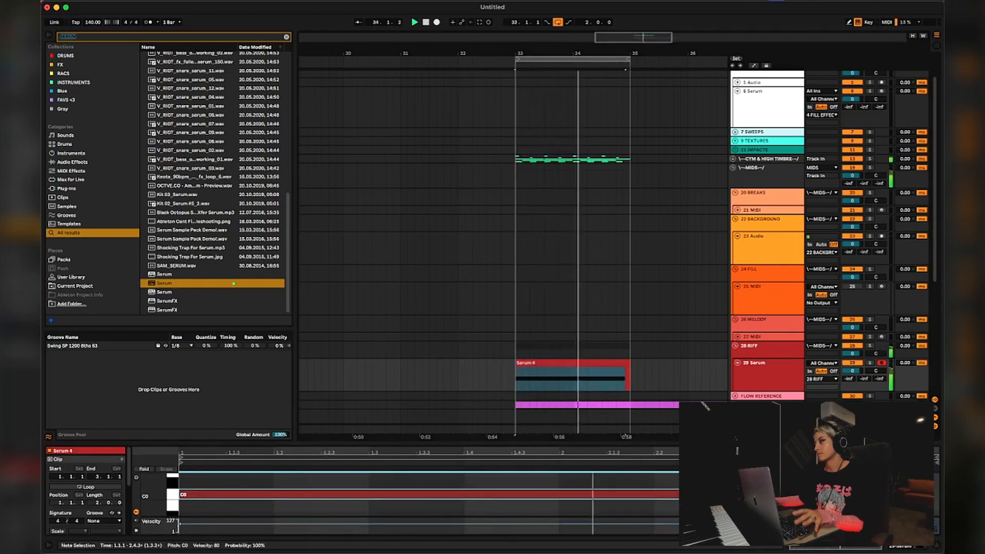
pyautogui.click(767, 376)
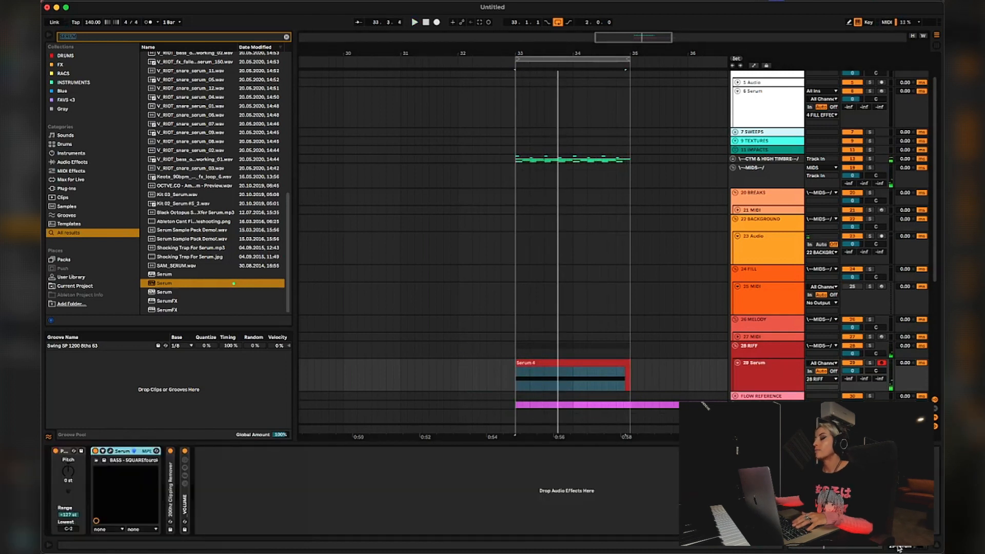
# - Raise the Serum clip's C0 note to D0 and audition it with playback from bar 33
pyautogui.click(547, 363)
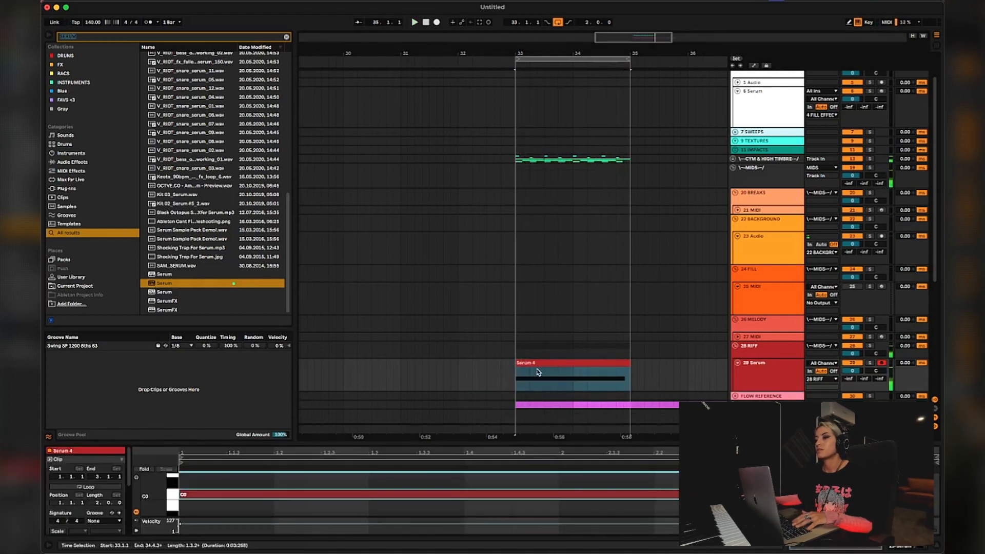
pyautogui.click(224, 494)
pyautogui.moveTo(225, 495); pyautogui.dragTo(226, 482)
pyautogui.press('space')
pyautogui.press('space')
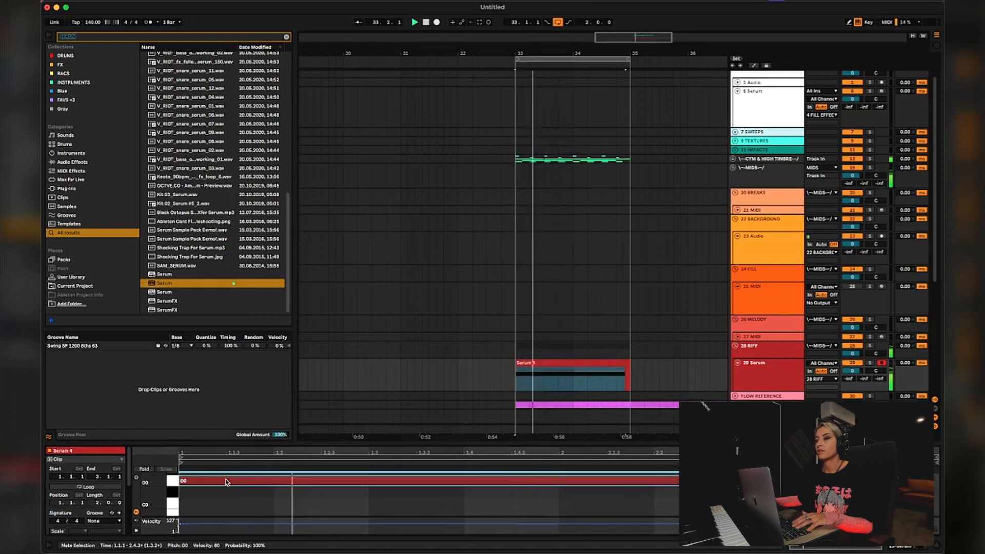
# - Try the Serum clip's note at C1 and audition it in the loop
pyautogui.scroll(1, 227, 483)
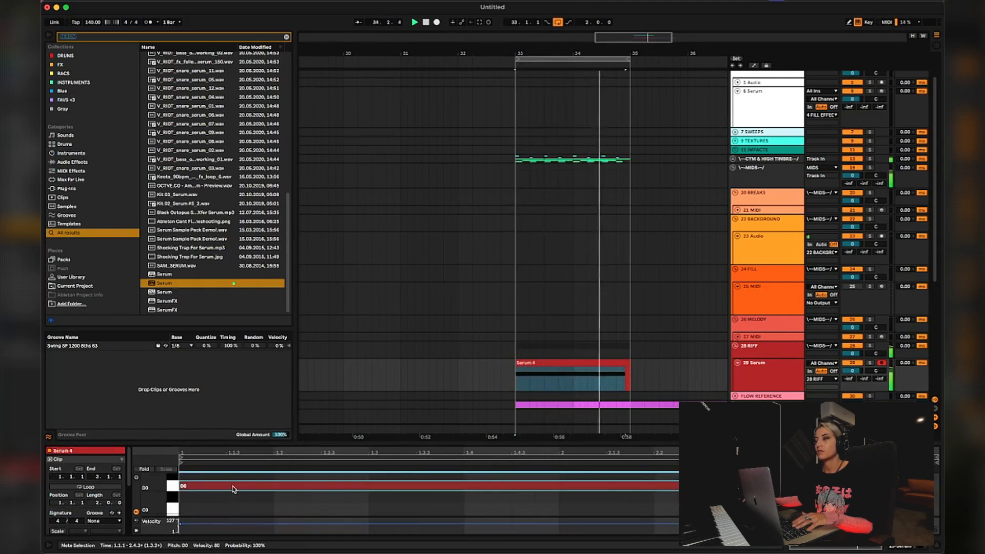
pyautogui.press('space')
pyautogui.moveTo(414, 489)
pyautogui.mouseDown()
pyautogui.moveTo(416, 462)
pyautogui.moveTo(414, 515)
pyautogui.moveTo(415, 481)
pyautogui.mouseUp()
pyautogui.press('space')
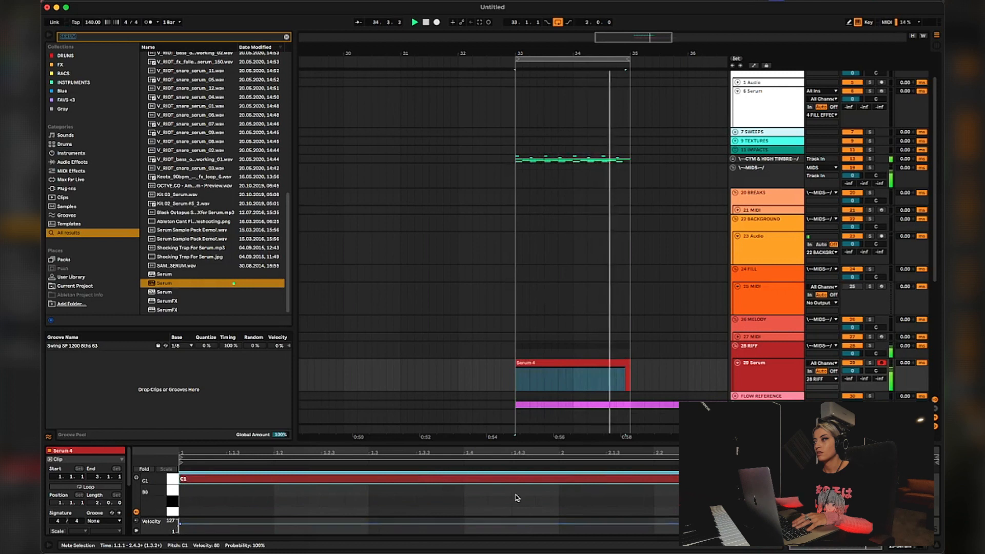
# - Transpose the selected C1 note down 10 semitones to D0 with the clip's note pitch setting
pyautogui.scroll(2, 517, 497)
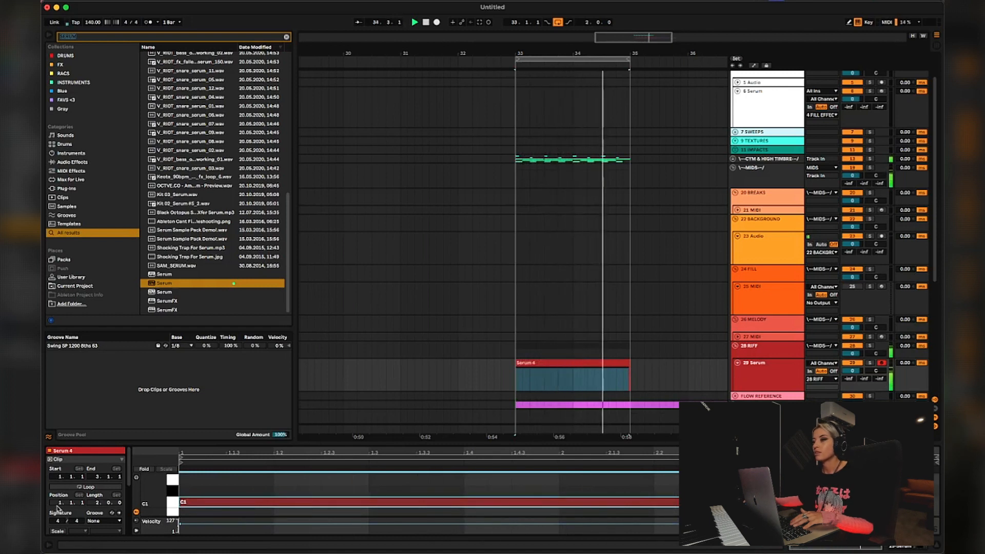
pyautogui.scroll(-2, 103, 502)
pyautogui.scroll(-3, 103, 502)
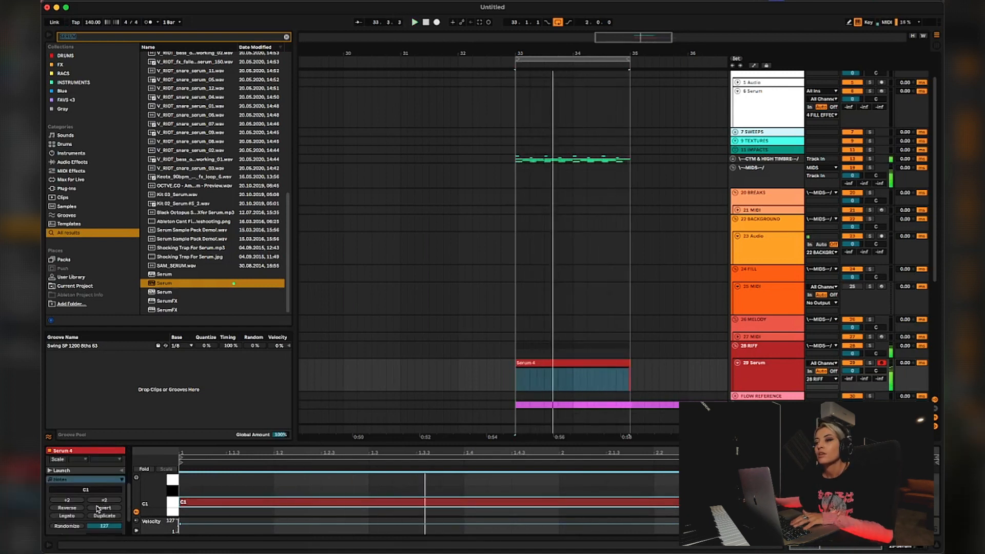
pyautogui.moveTo(86, 490); pyautogui.dragTo(86, 492)
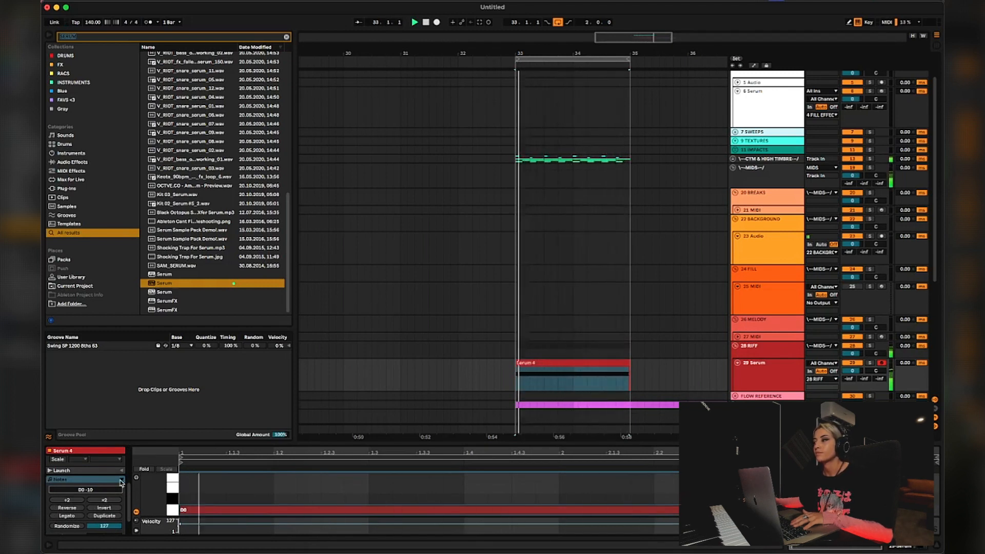
# - Open the Serum instrument on the 29 Serum track and adjust oscillator A's wavetable position and level during playback
pyautogui.click(786, 351)
pyautogui.click(790, 379)
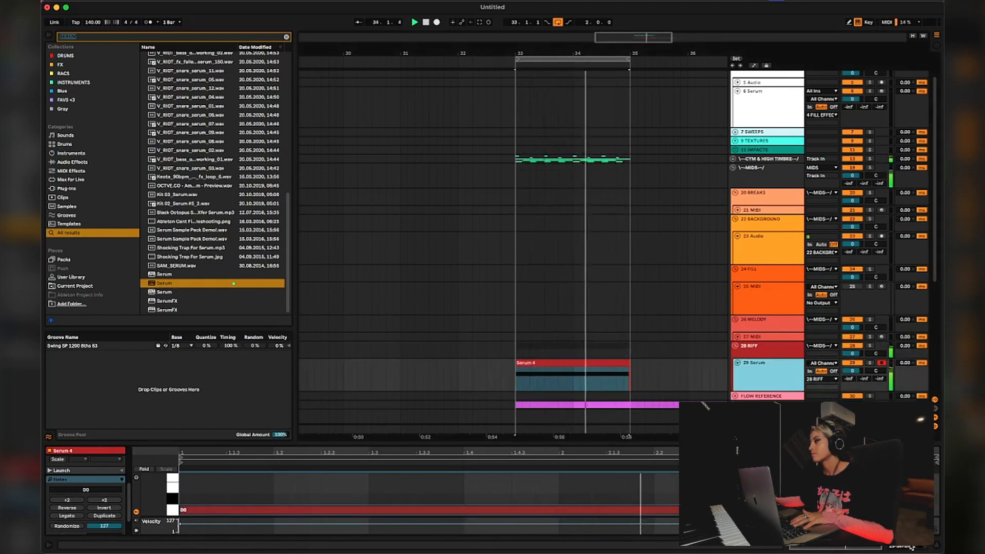
pyautogui.click(901, 547)
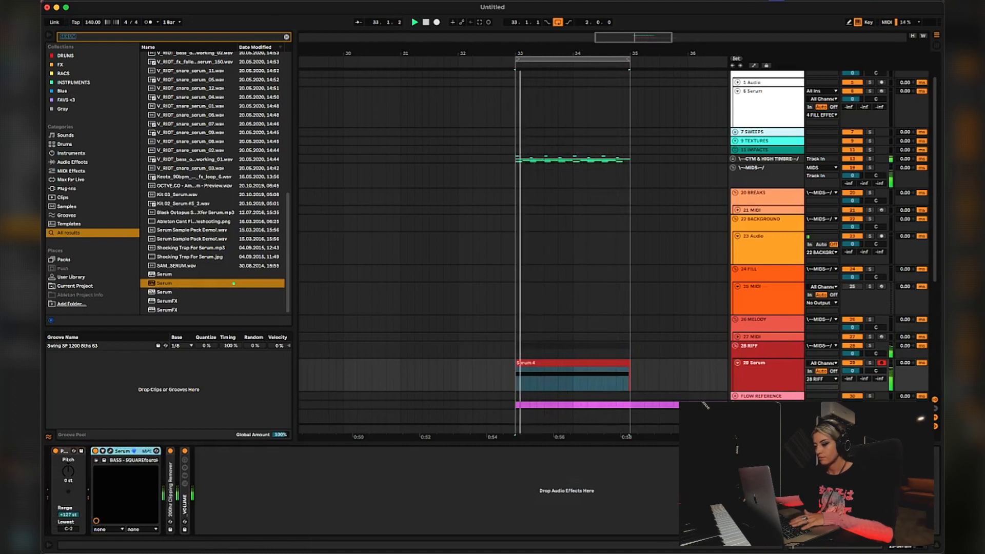
pyautogui.click(764, 371)
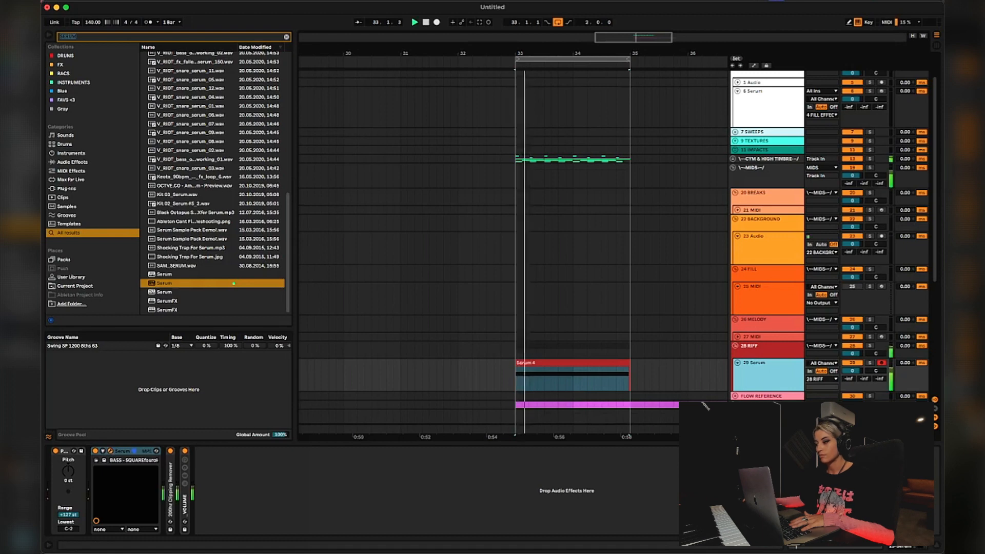
pyautogui.click(110, 451)
pyautogui.moveTo(553, 147); pyautogui.dragTo(562, 59)
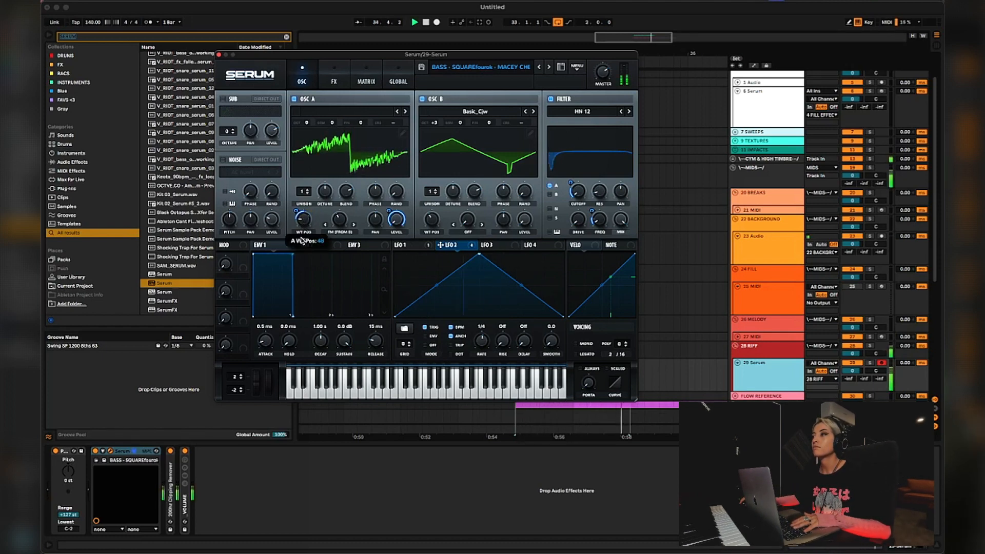
pyautogui.moveTo(391, 218); pyautogui.dragTo(395, 206)
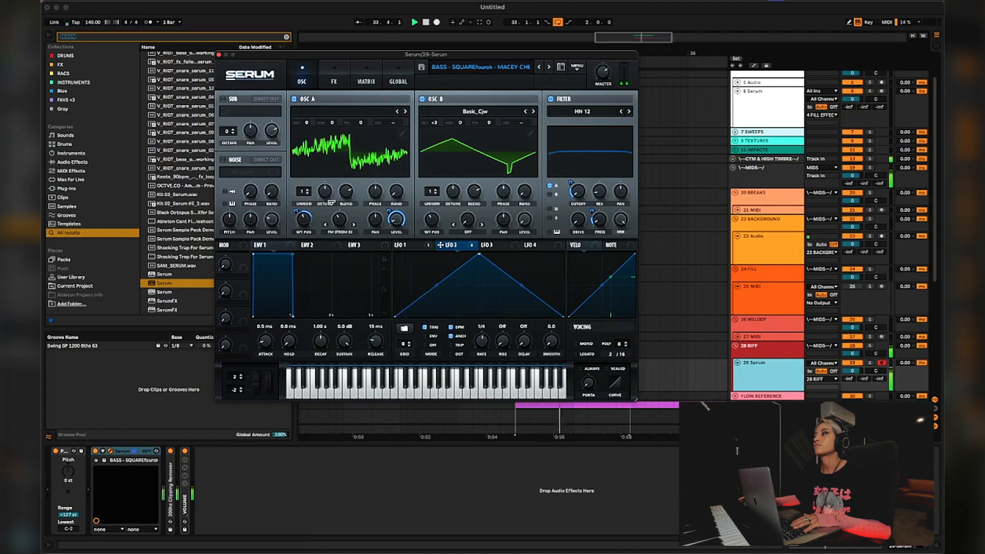
# - Expand the BASS group, show the 33 FAV SUB track's devices, and solo that track during playback
pyautogui.scroll(-3, 775, 373)
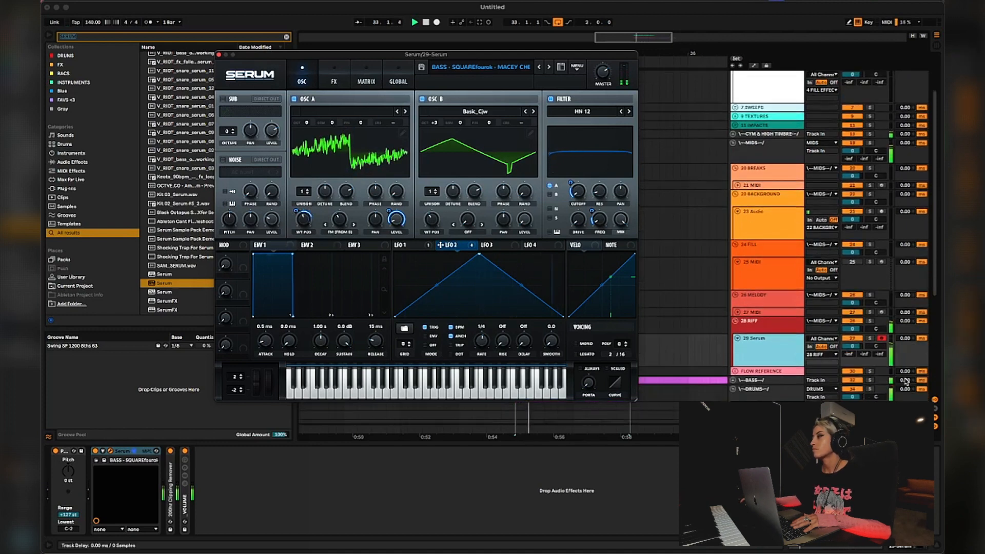
pyautogui.click(871, 381)
pyautogui.click(779, 381)
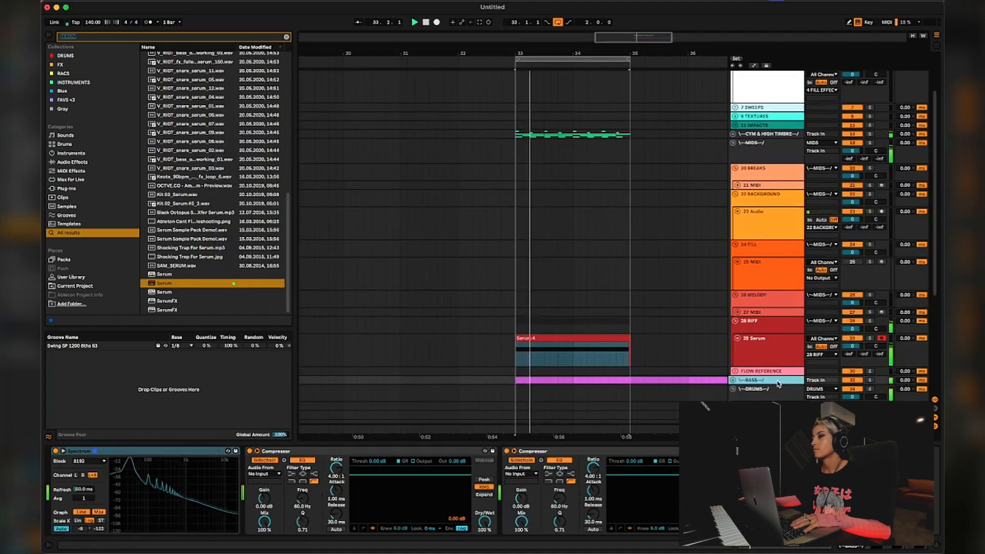
pyautogui.click(733, 381)
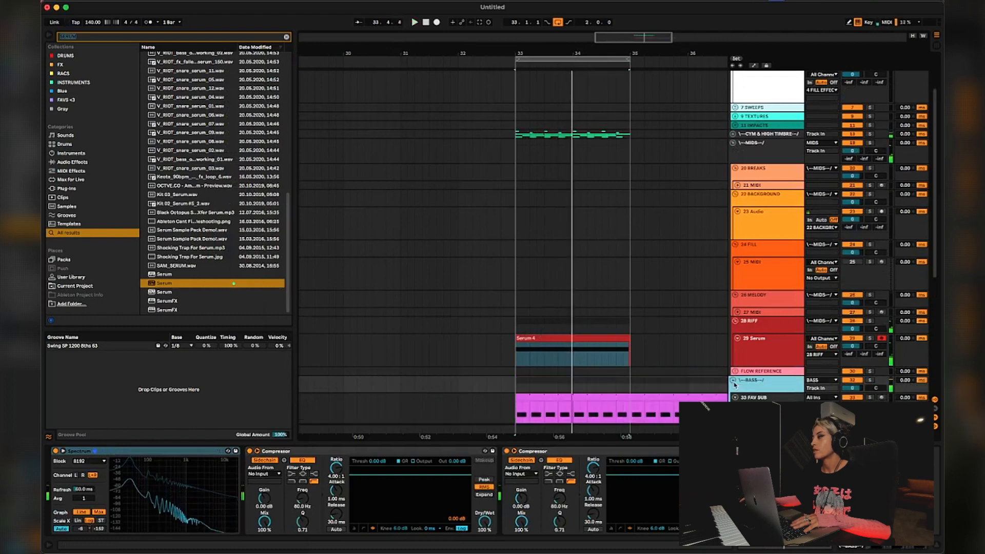
pyautogui.scroll(-2, 749, 369)
pyautogui.click(757, 383)
pyautogui.press('space')
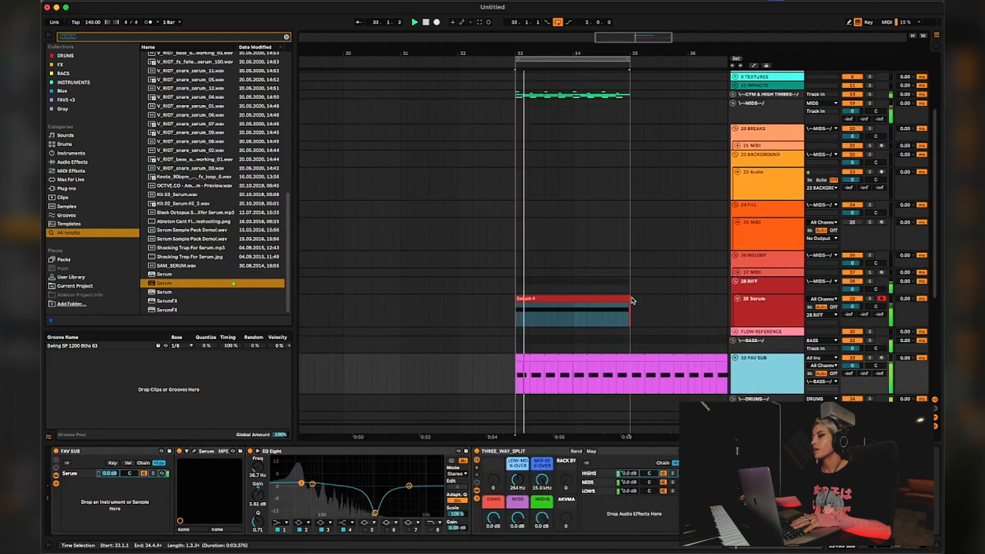
pyautogui.click(869, 358)
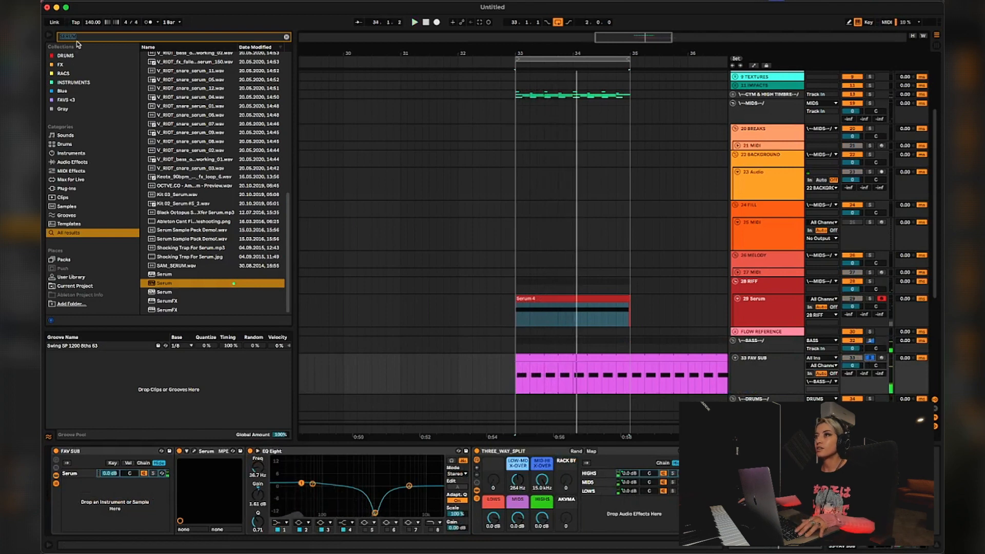
# - Search the browser for "tt", insert AKVMA-TT (1).adv after EQ Eight on 33 FAV SUB, and unsolo the track
pyautogui.write('tt')
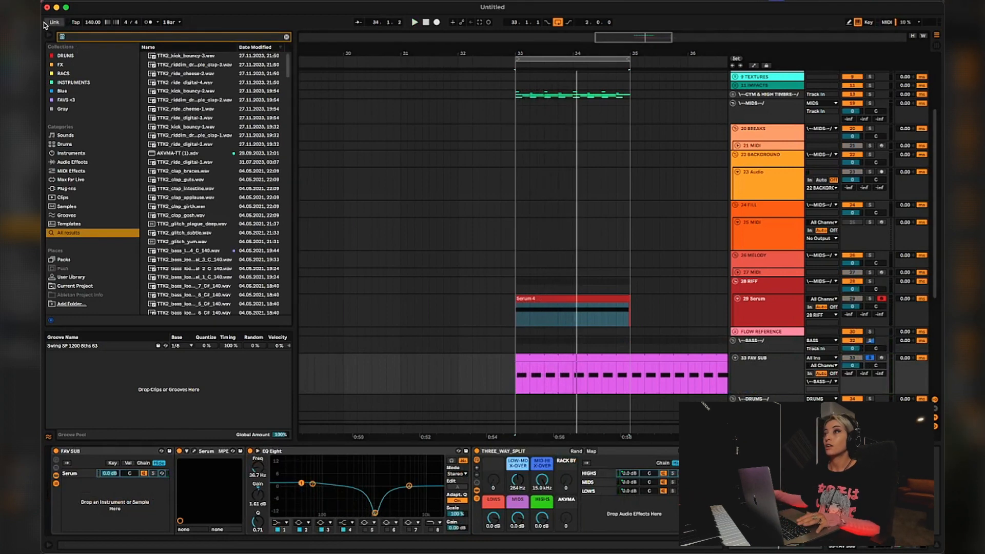
pyautogui.click(191, 154)
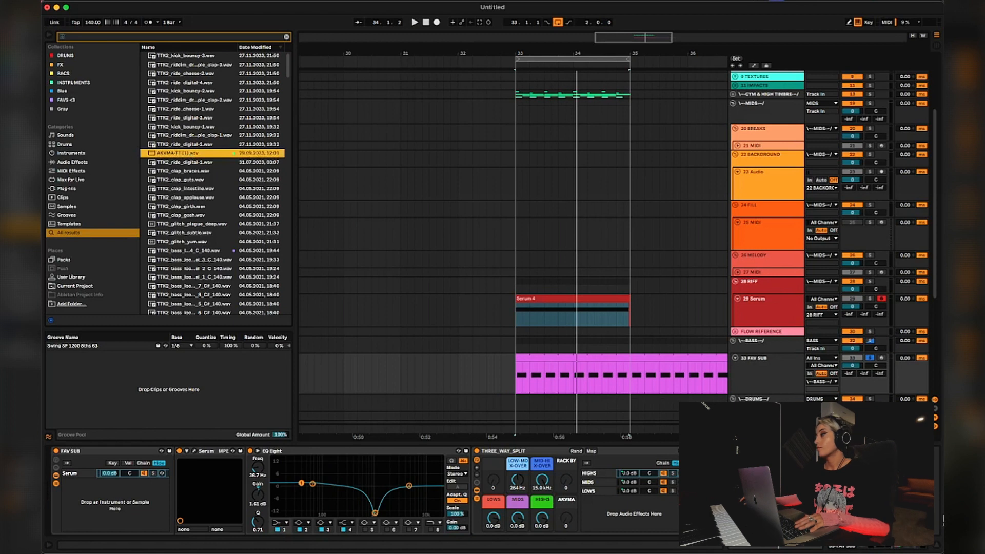
pyautogui.moveTo(190, 154)
pyautogui.mouseDown()
pyautogui.moveTo(527, 505)
pyautogui.moveTo(611, 497)
pyautogui.moveTo(459, 492)
pyautogui.moveTo(473, 494)
pyautogui.mouseUp()
pyautogui.press('space')
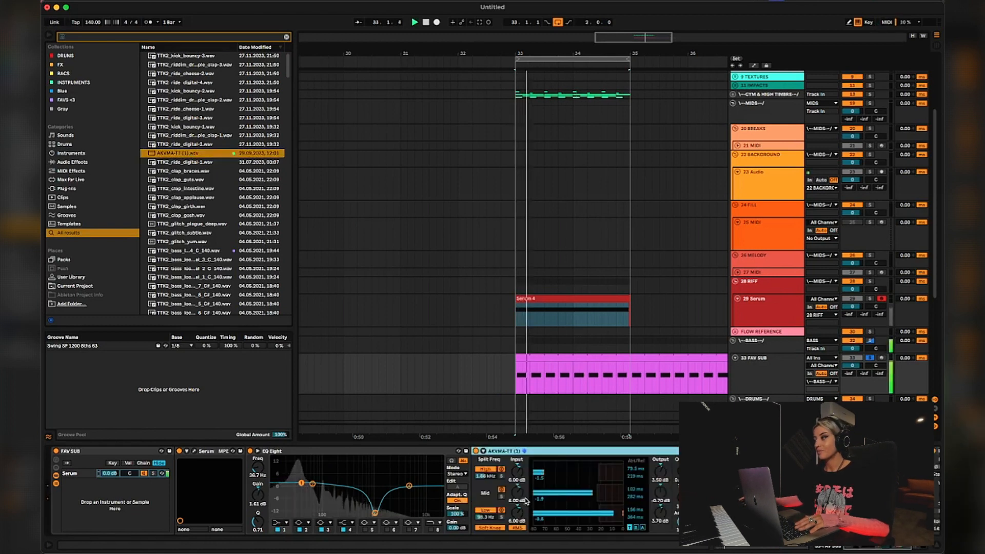
pyautogui.click(871, 359)
pyautogui.press('space')
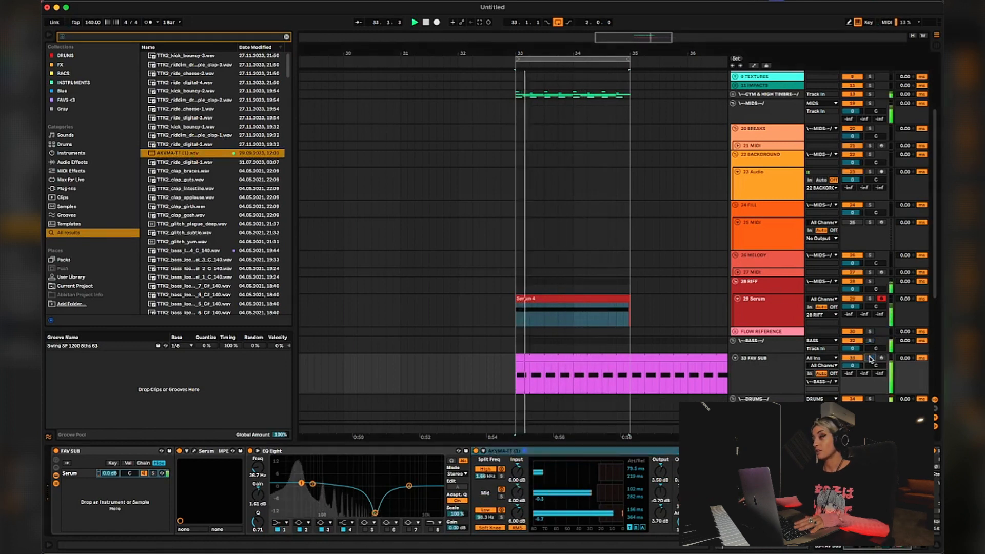
# - Reopen the Serum instrument on the 29 Serum track, stop playback, and play notes to audition the patch
pyautogui.click(755, 321)
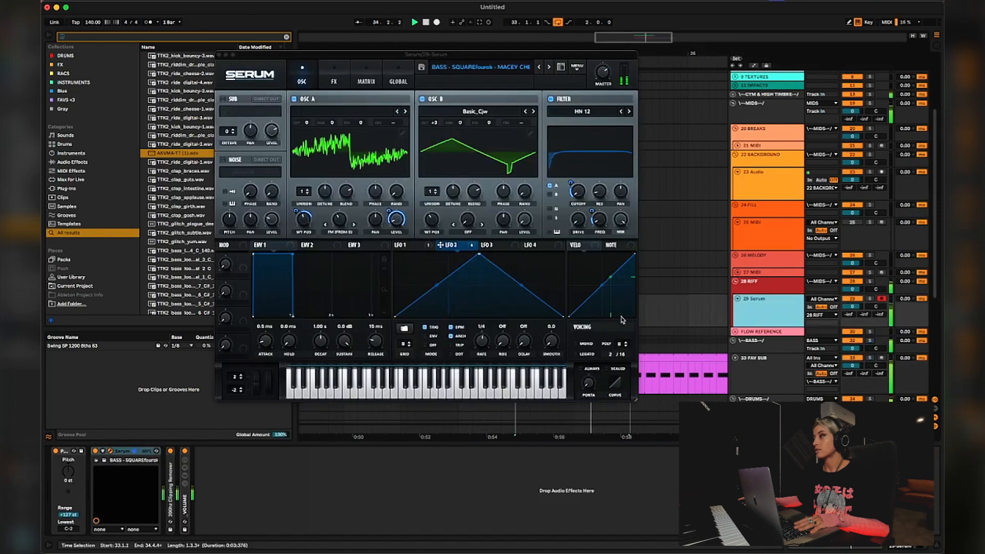
pyautogui.click(323, 394)
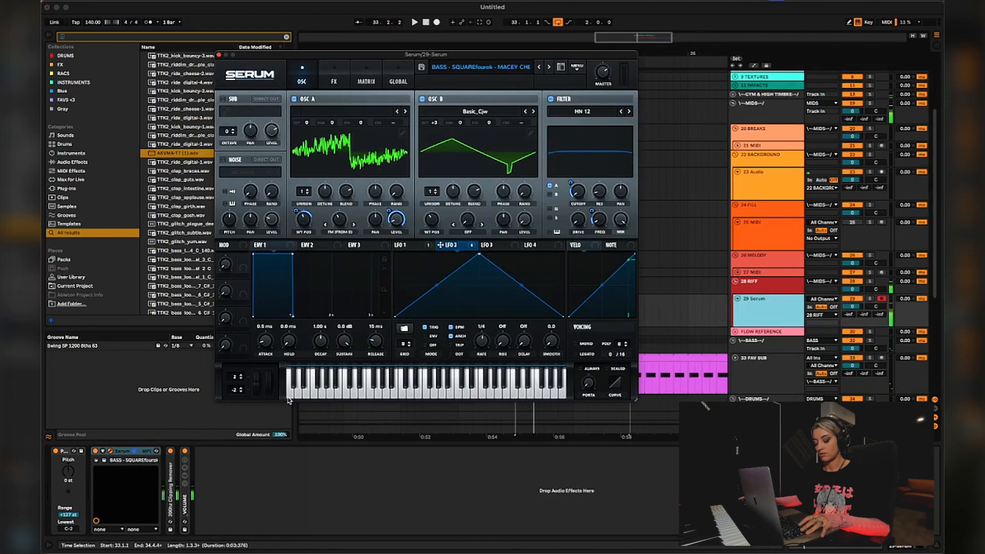
pyautogui.press('z')
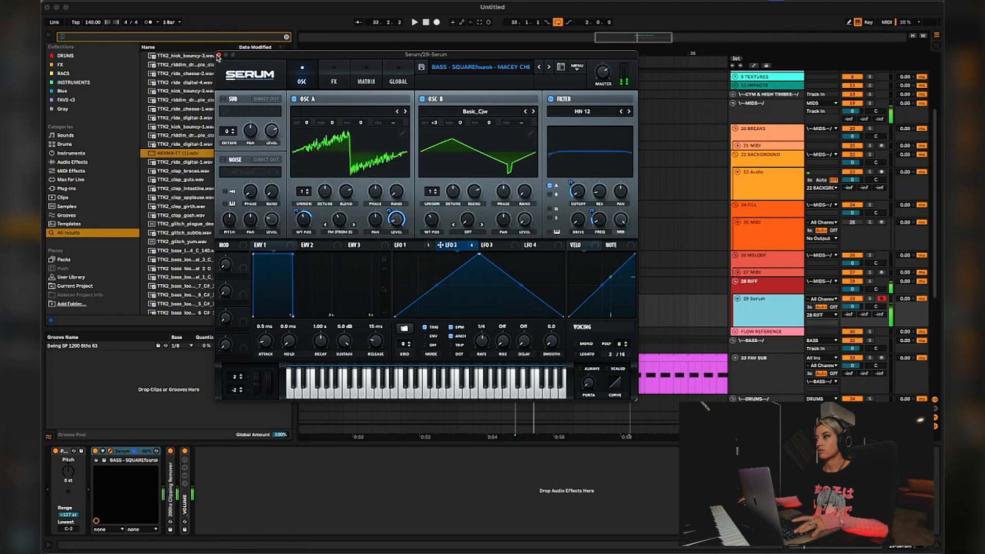
# - Audition low notes on Serum's keyboard, close the instrument window, and play the loop from bar 33
pyautogui.click(310, 392)
pyautogui.click(288, 395)
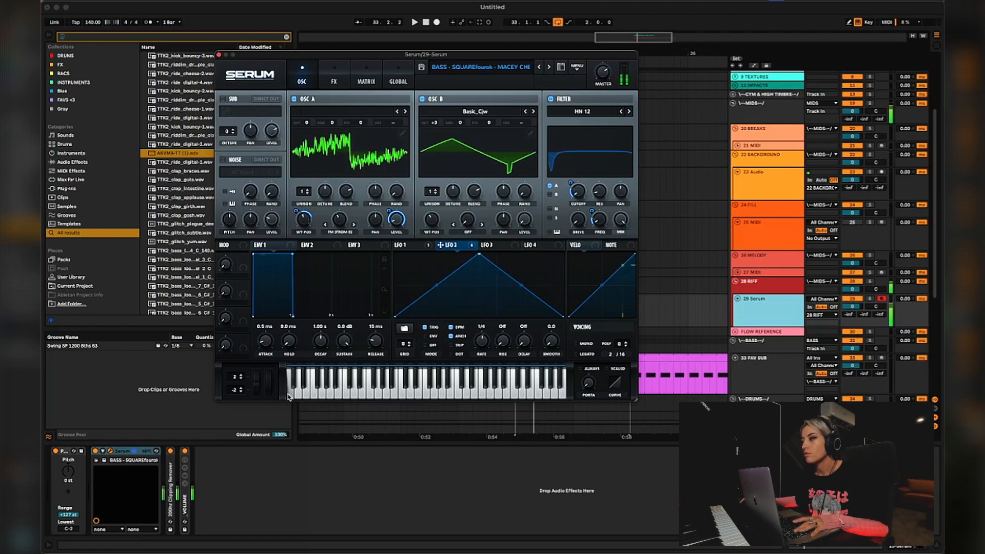
pyautogui.click(219, 55)
pyautogui.press('space')
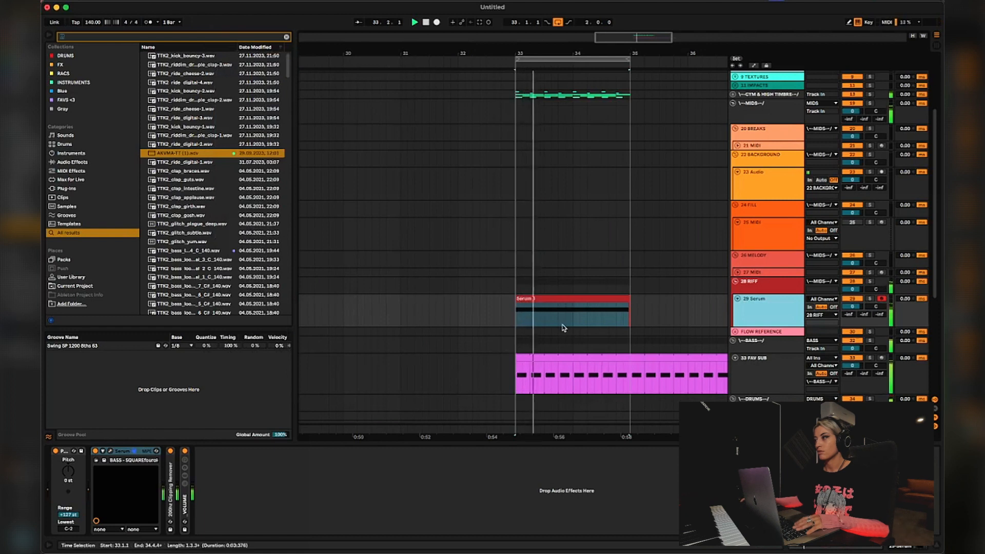
pyautogui.press('space')
pyautogui.press('space')
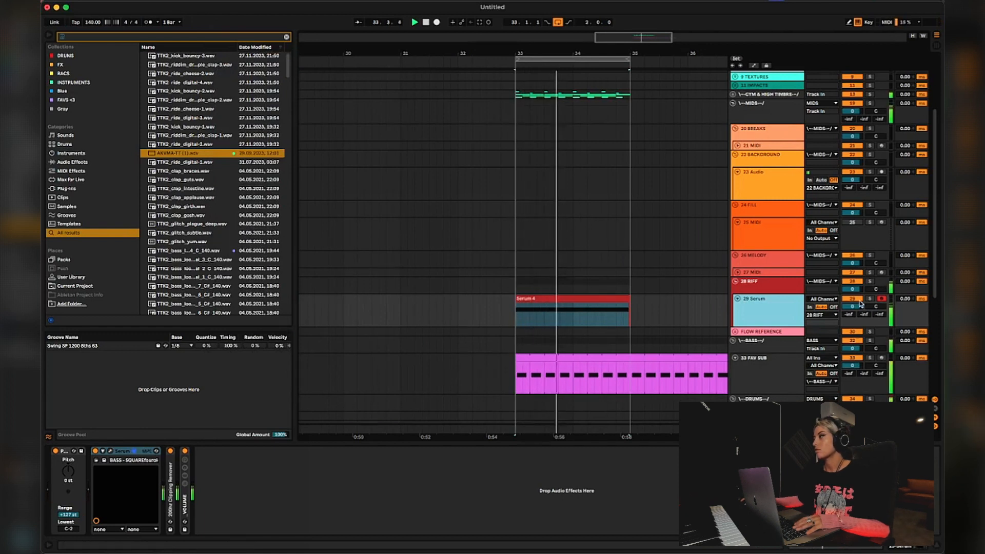
# - Lower the D0 note in the Serum clip at bar 33 to C0, checking it with the Serum track temporarily soloed
pyautogui.click(869, 299)
pyautogui.doubleClick(586, 298)
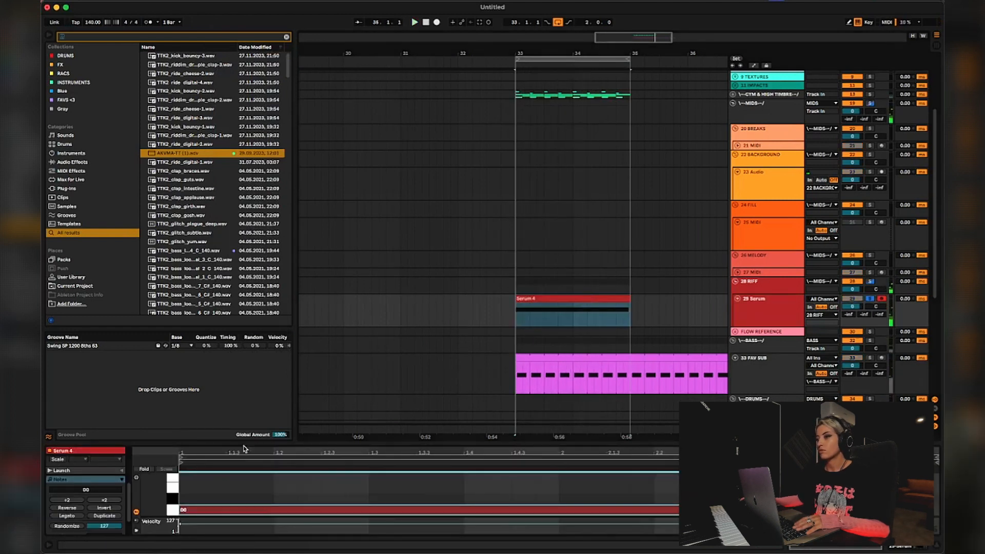
pyautogui.click(226, 510)
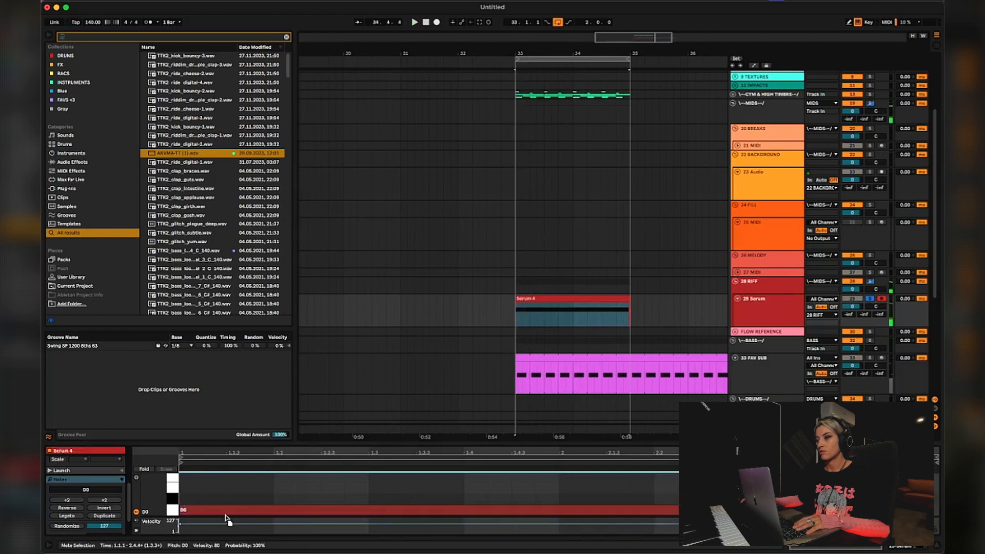
pyautogui.press('Down')
pyautogui.press('Down')
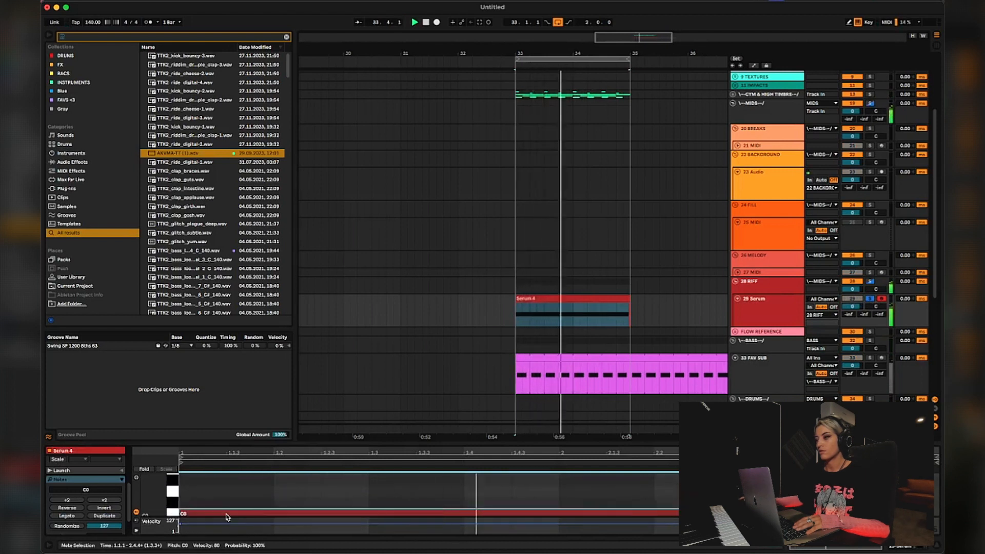
pyautogui.click(871, 299)
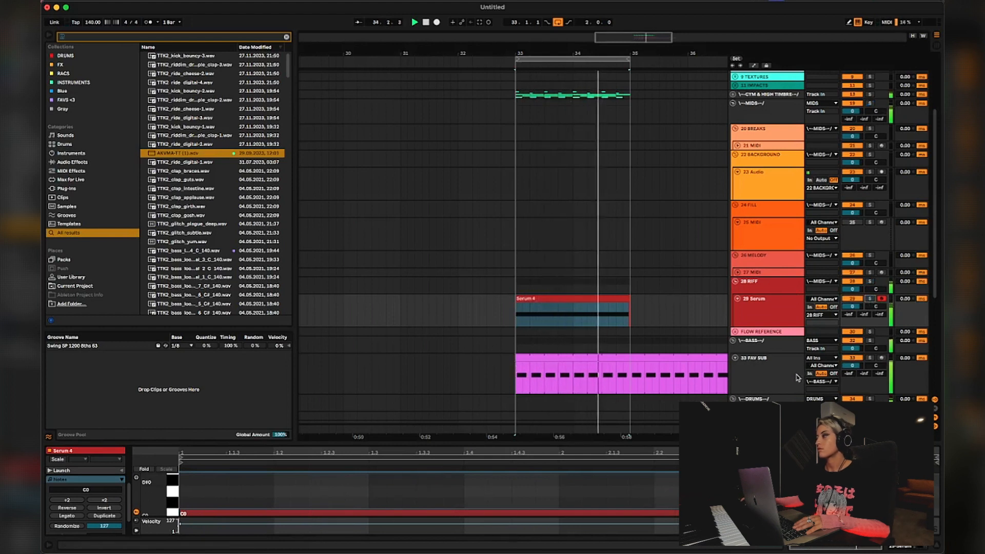
# - Show the Serum track's devices, search the browser for "eq", and insert EQ Eight at the end of the chain
pyautogui.click(791, 375)
pyautogui.click(754, 309)
pyautogui.click(906, 548)
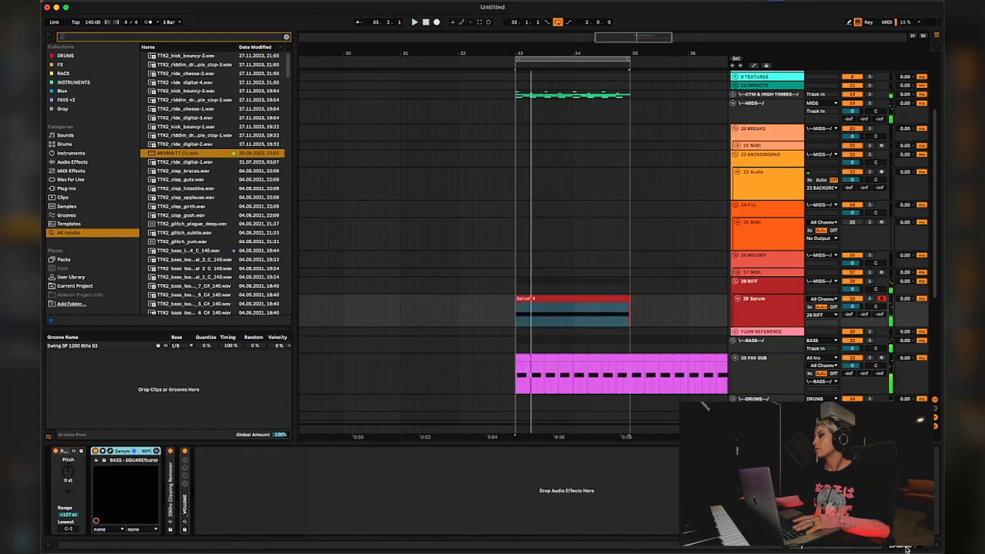
pyautogui.click(66, 39)
pyautogui.write('tt')
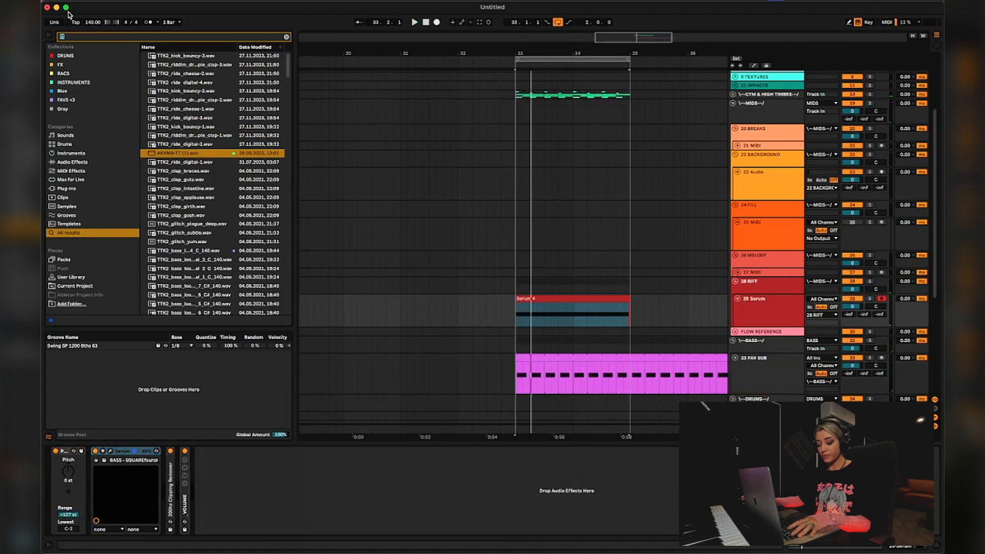
pyautogui.write('eq')
pyautogui.click(196, 66)
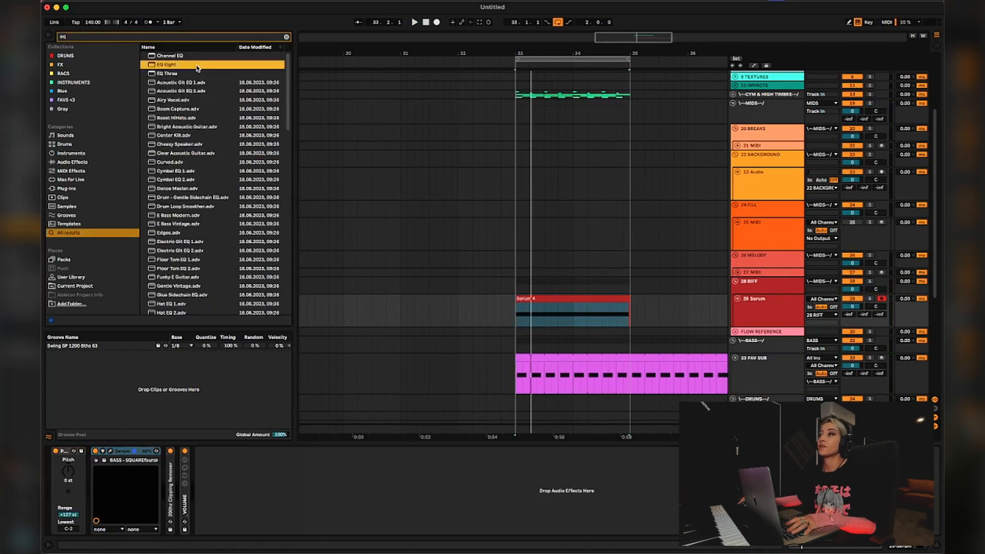
pyautogui.moveTo(458, 494); pyautogui.dragTo(335, 459)
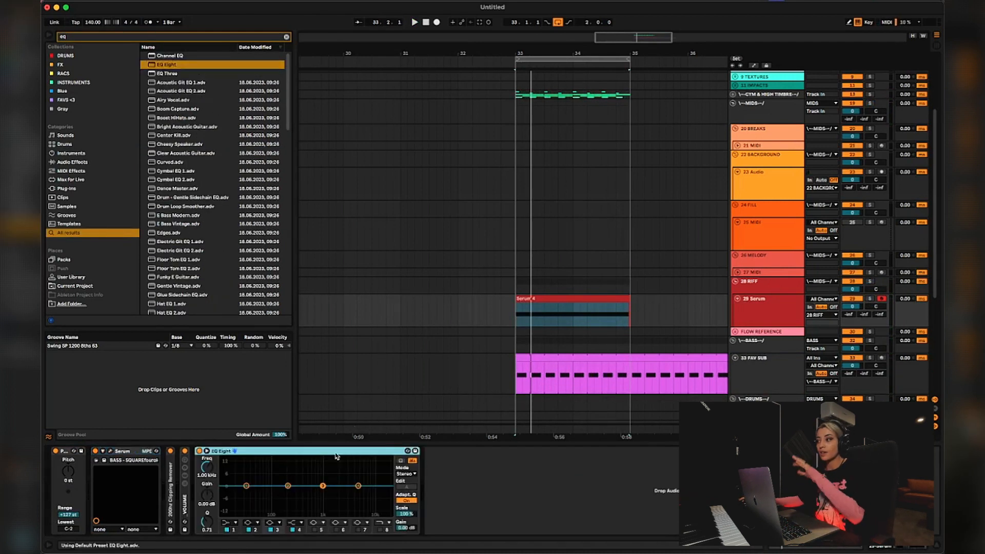
# - Set EQ Eight's first band to a low cut at about 56.2 Hz on the Serum track
pyautogui.click(236, 523)
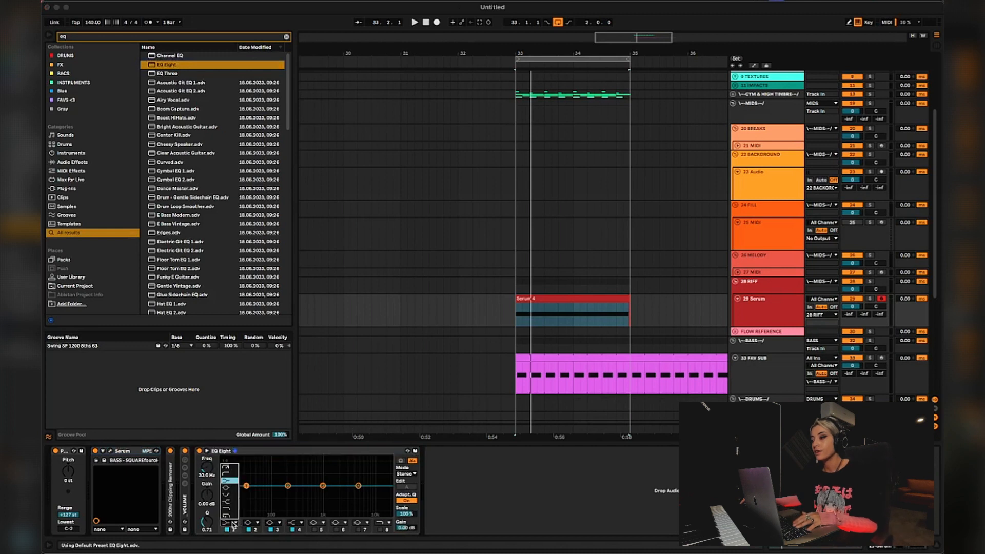
pyautogui.click(229, 467)
pyautogui.press('space')
pyautogui.moveTo(245, 493)
pyautogui.mouseDown()
pyautogui.moveTo(288, 500)
pyautogui.moveTo(290, 486)
pyautogui.moveTo(261, 492)
pyautogui.mouseUp()
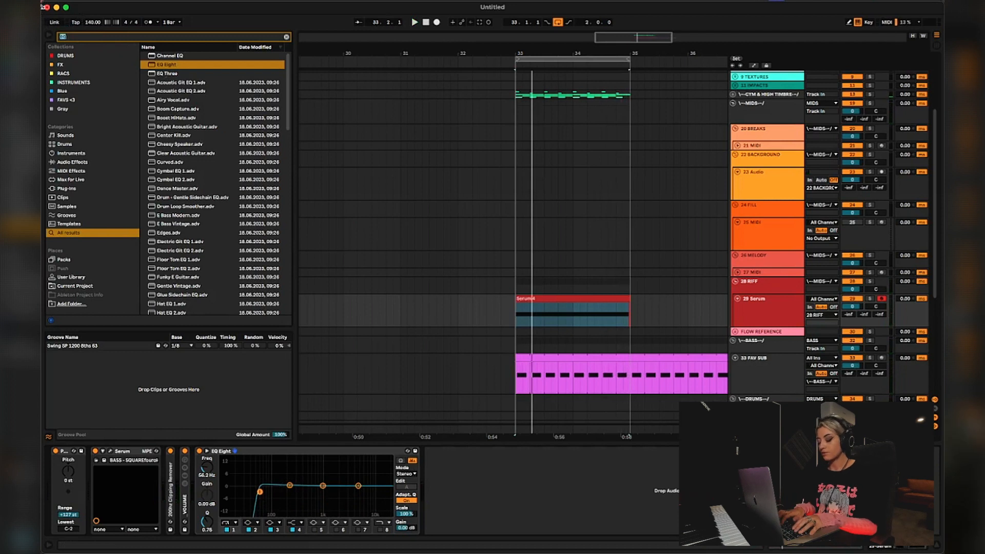
# - Search the browser for "satur", insert Saturator after EQ Eight, and set its drive to about 2.88 dB
pyautogui.write('satur')
pyautogui.click(173, 56)
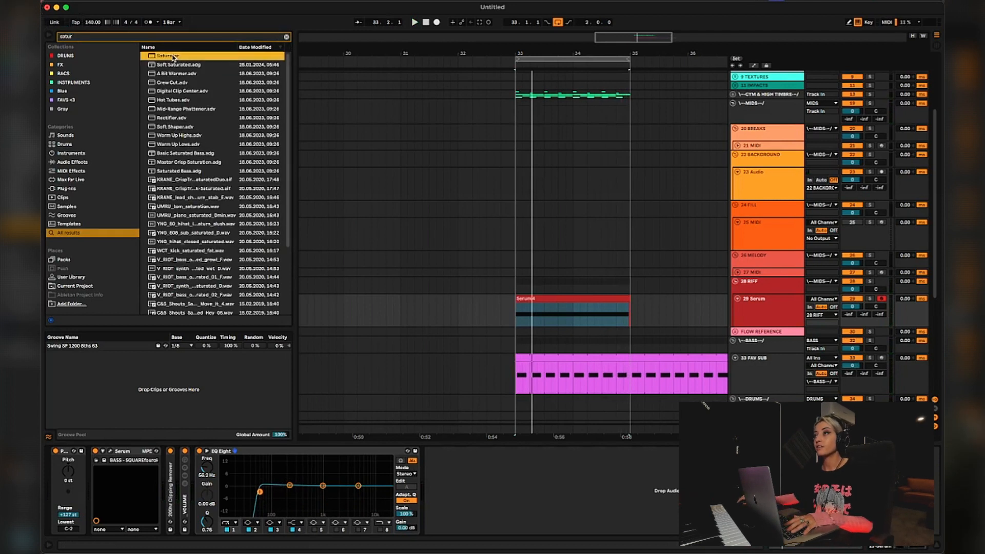
pyautogui.moveTo(614, 484); pyautogui.dragTo(439, 468)
pyautogui.press('space')
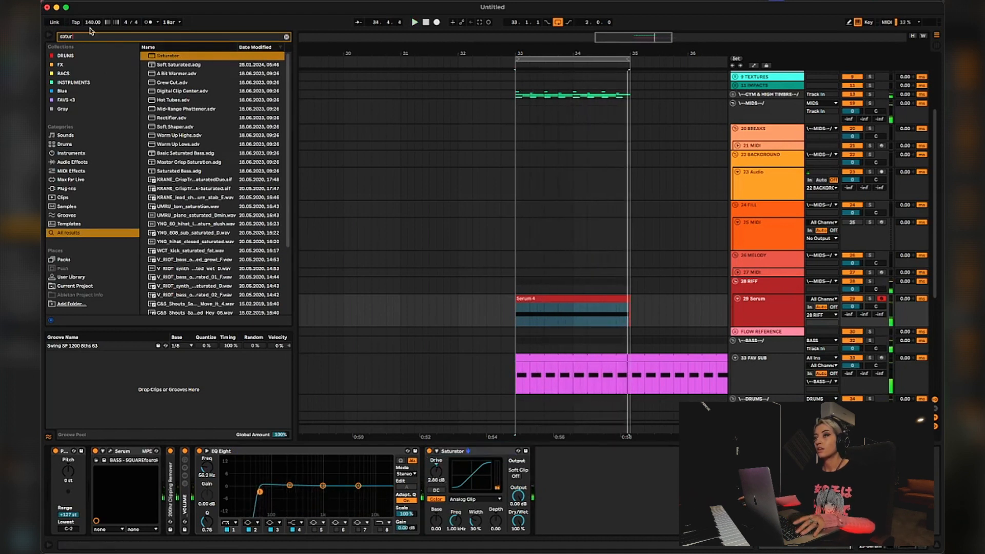
# - Play the arrangement around the Serum clip at bar 33 and reopen the Serum instrument window over the arrangement
pyautogui.write('.')
pyautogui.click(509, 318)
pyautogui.press('space')
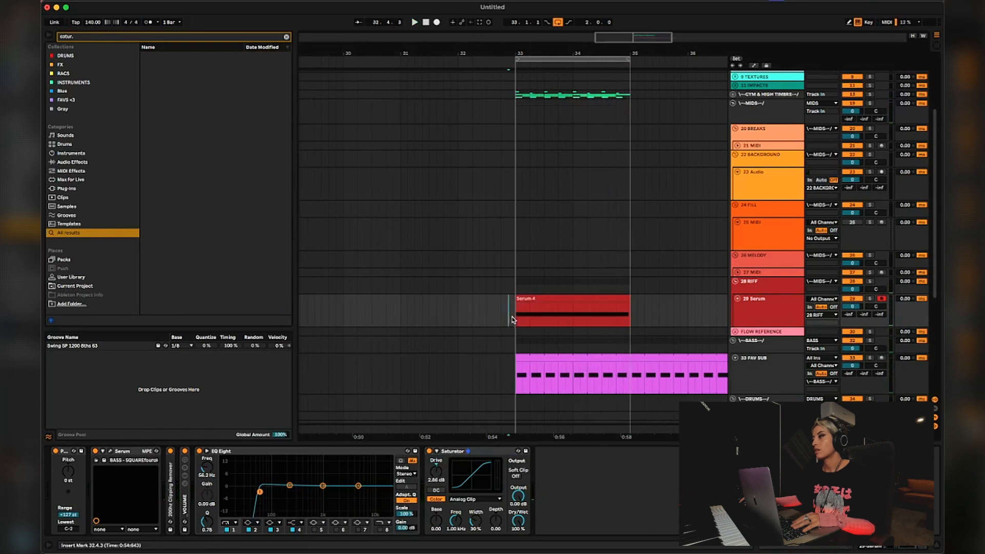
pyautogui.press('space')
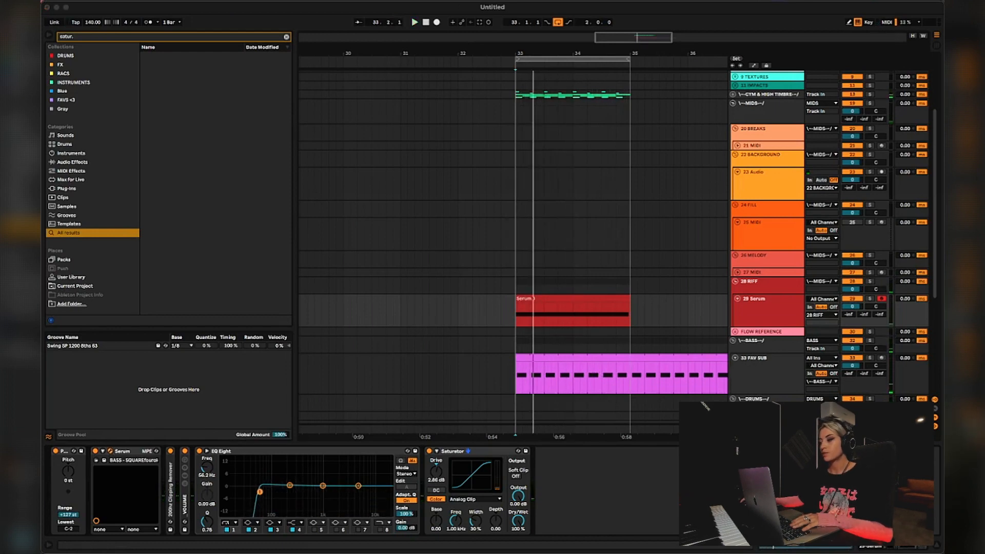
pyautogui.moveTo(407, 553); pyautogui.dragTo(343, 9)
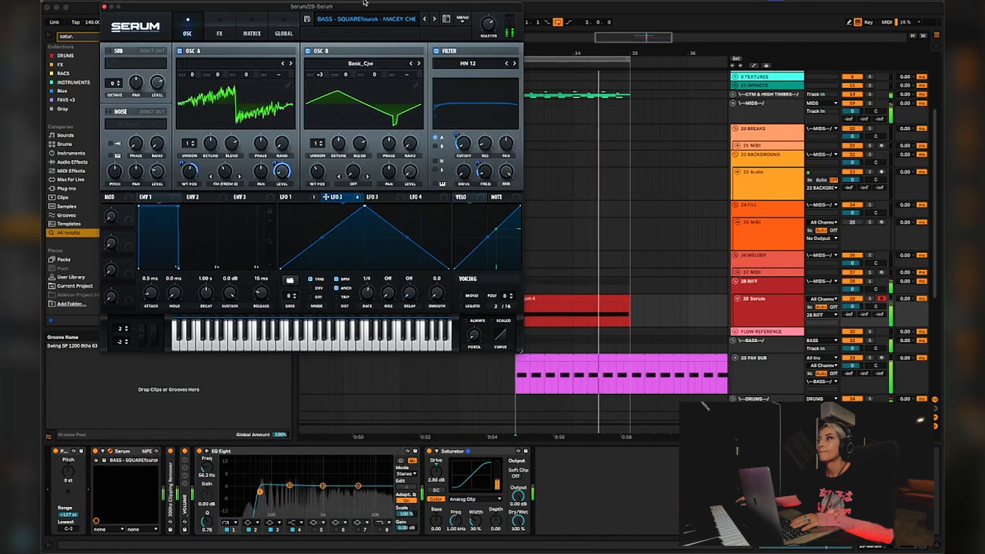
pyautogui.moveTo(366, 2); pyautogui.dragTo(569, 20)
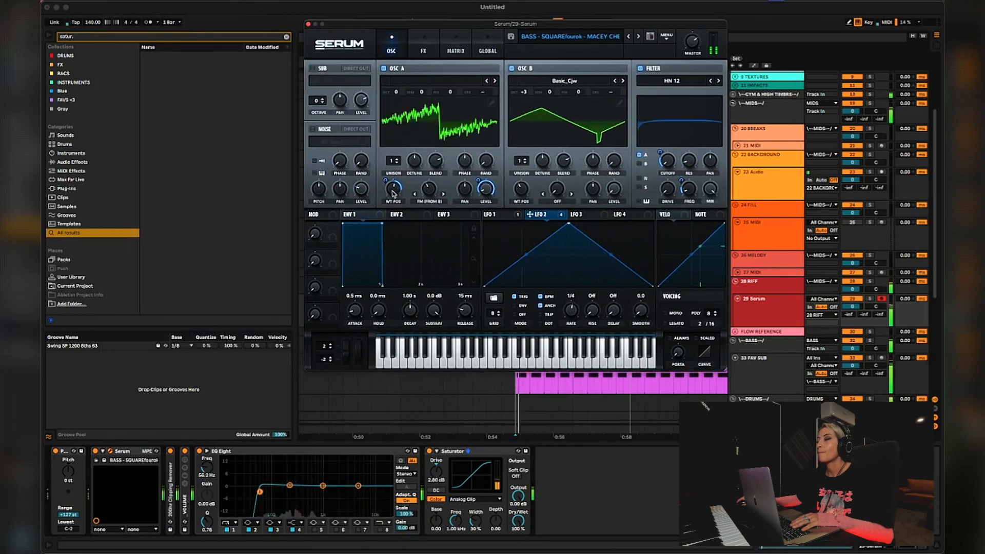
# - Try LFO 2 rates of 1/8 and 1/2 with different oscillator A wavetable positions during playback
pyautogui.moveTo(393, 193); pyautogui.dragTo(390, 215)
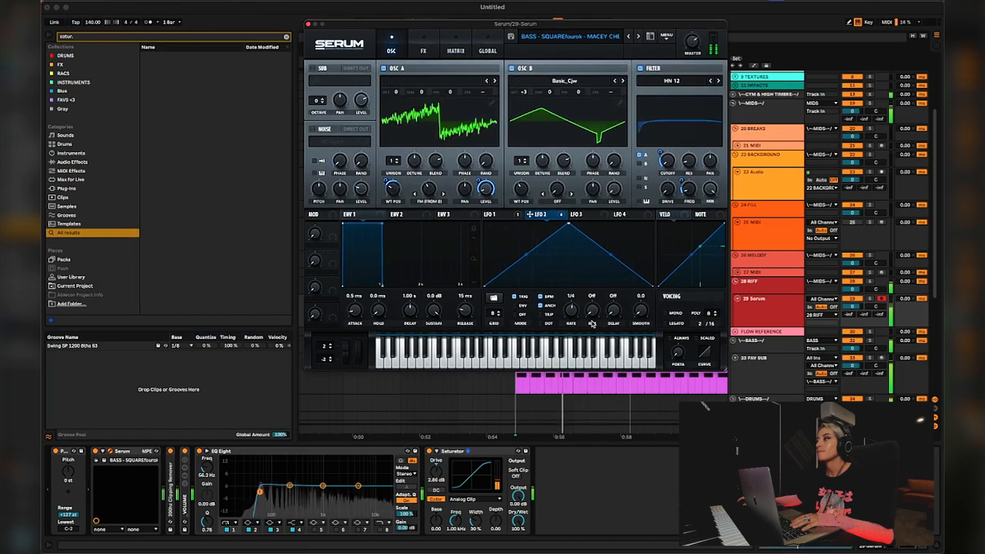
pyautogui.moveTo(575, 314); pyautogui.dragTo(576, 313)
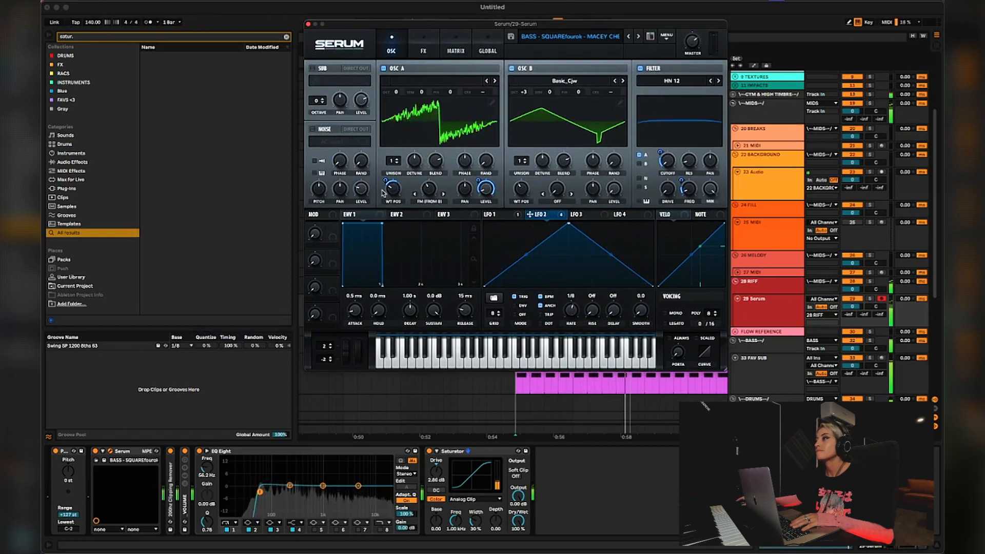
pyautogui.moveTo(405, 181)
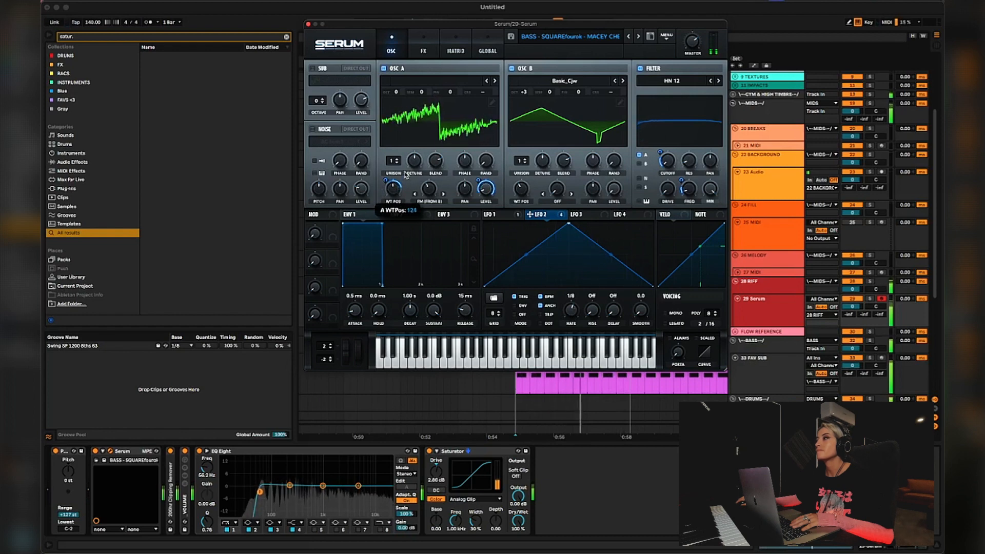
pyautogui.moveTo(389, 189); pyautogui.dragTo(389, 195)
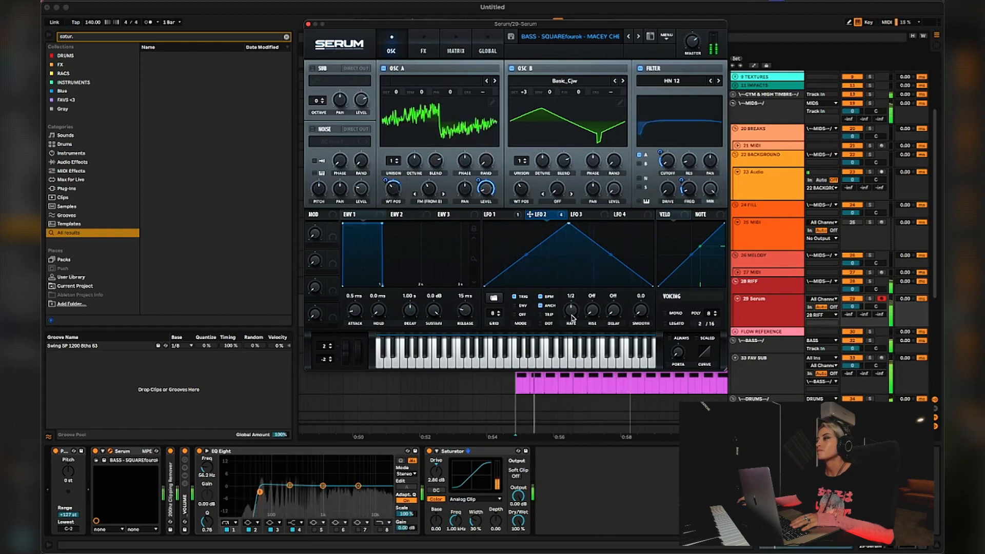
pyautogui.moveTo(386, 183)
pyautogui.mouseDown()
pyautogui.moveTo(394, 207)
pyautogui.moveTo(382, 187)
pyautogui.moveTo(396, 175)
pyautogui.mouseUp()
# - Fine-tune oscillator A's wavetable position and level, and the filter cutoff, with LFO 2 at a 1/4 rate
pyautogui.moveTo(385, 179)
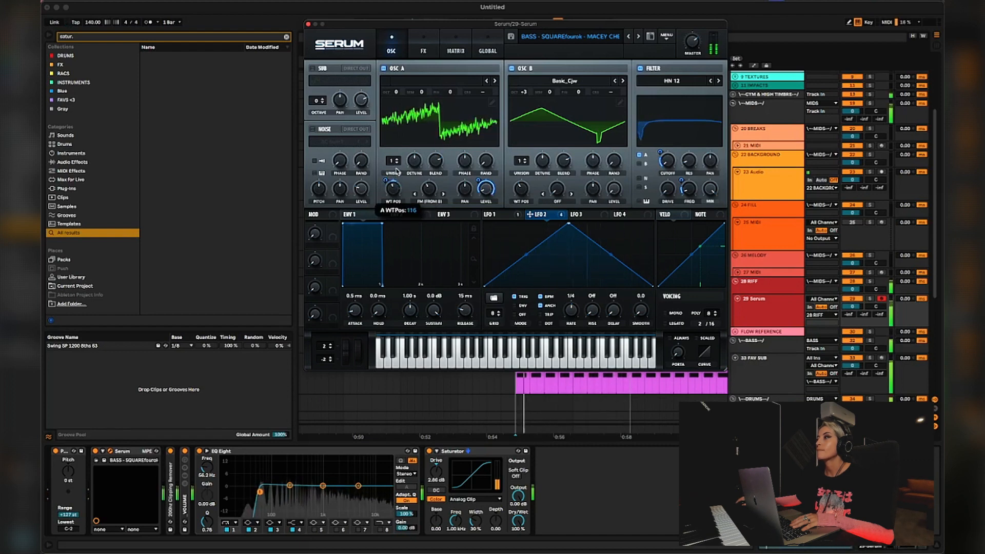
pyautogui.moveTo(396, 170); pyautogui.dragTo(397, 168)
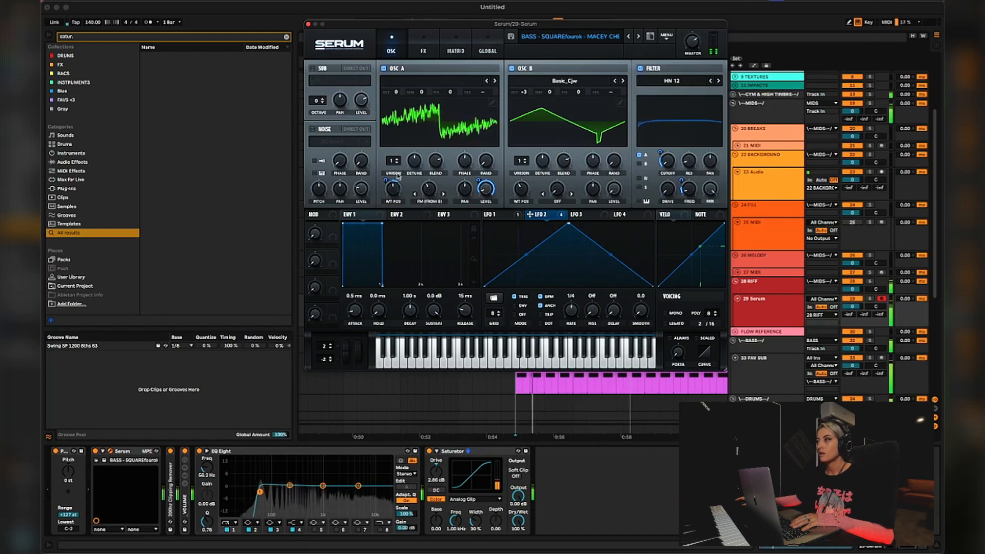
pyautogui.moveTo(393, 192)
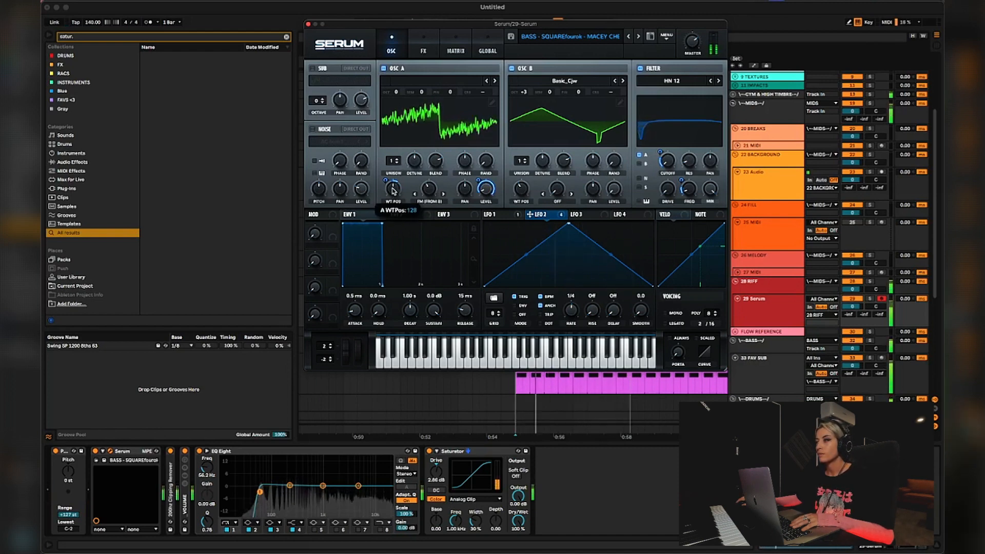
pyautogui.moveTo(393, 191); pyautogui.dragTo(393, 191)
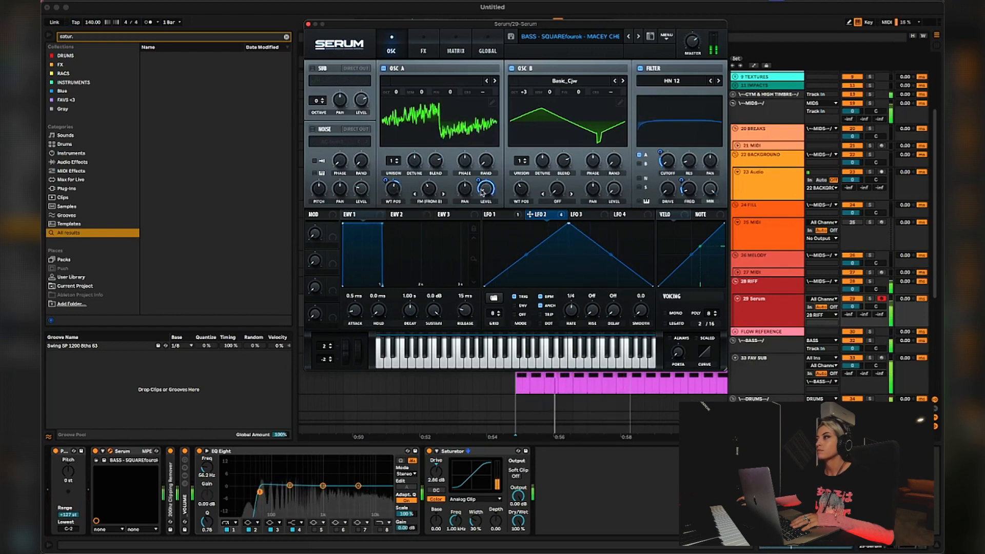
pyautogui.moveTo(488, 181)
pyautogui.moveTo(490, 176); pyautogui.dragTo(474, 190)
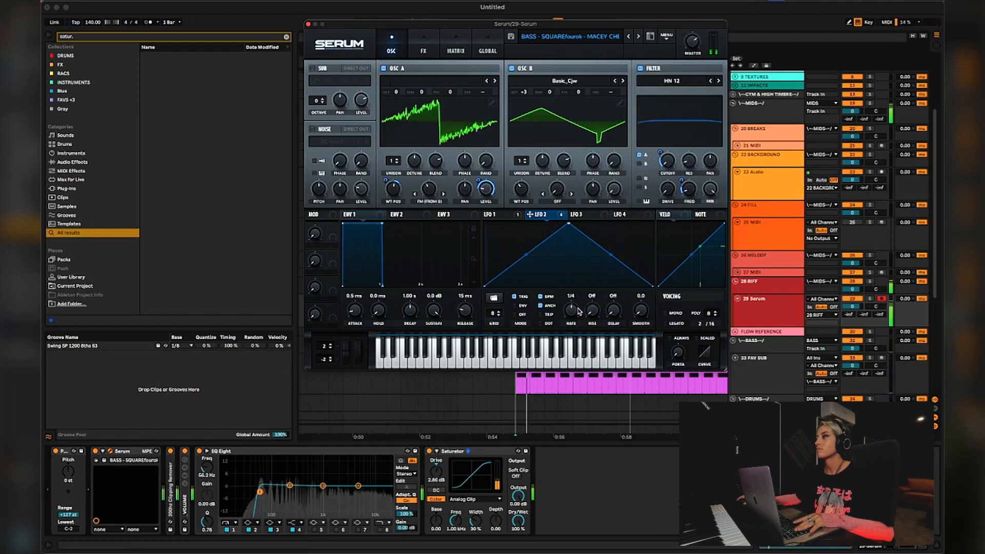
pyautogui.moveTo(671, 161)
pyautogui.mouseDown()
pyautogui.moveTo(672, 148)
pyautogui.moveTo(670, 160)
pyautogui.mouseUp()
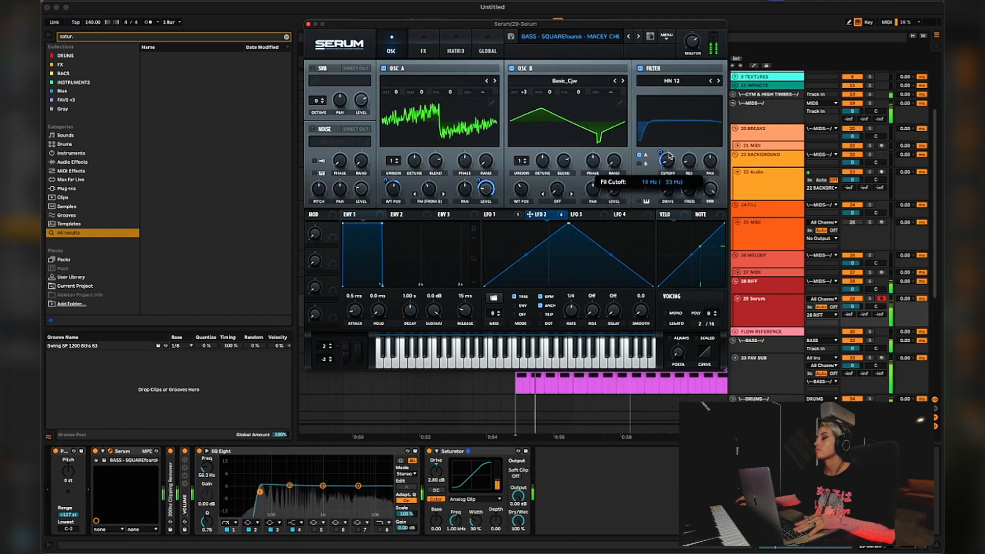
# - Audition Serum's distortion types in its effects rack, including Diode 2, SoftClip, Tape Sat. and X-Shaper, and return to Asym
pyautogui.click(424, 51)
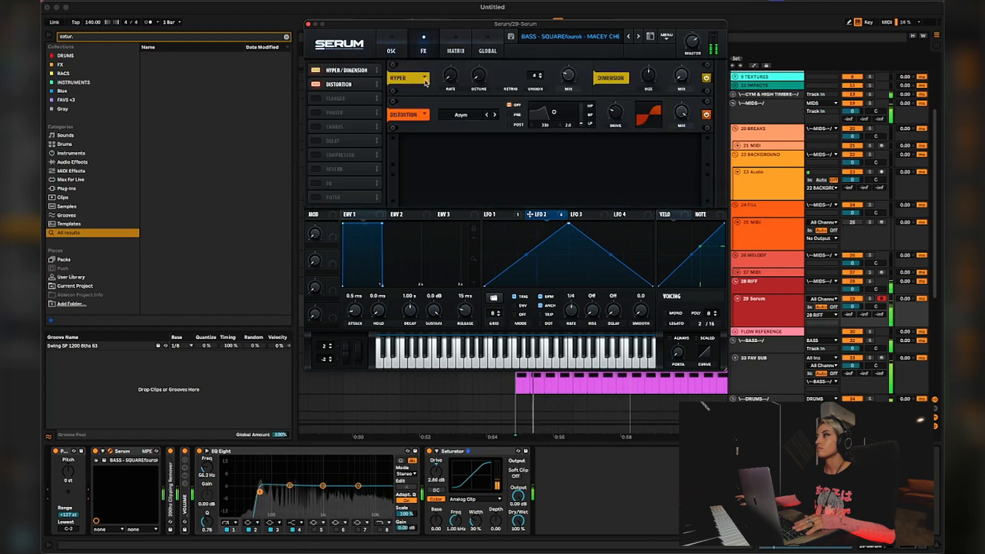
pyautogui.moveTo(480, 77); pyautogui.dragTo(481, 59)
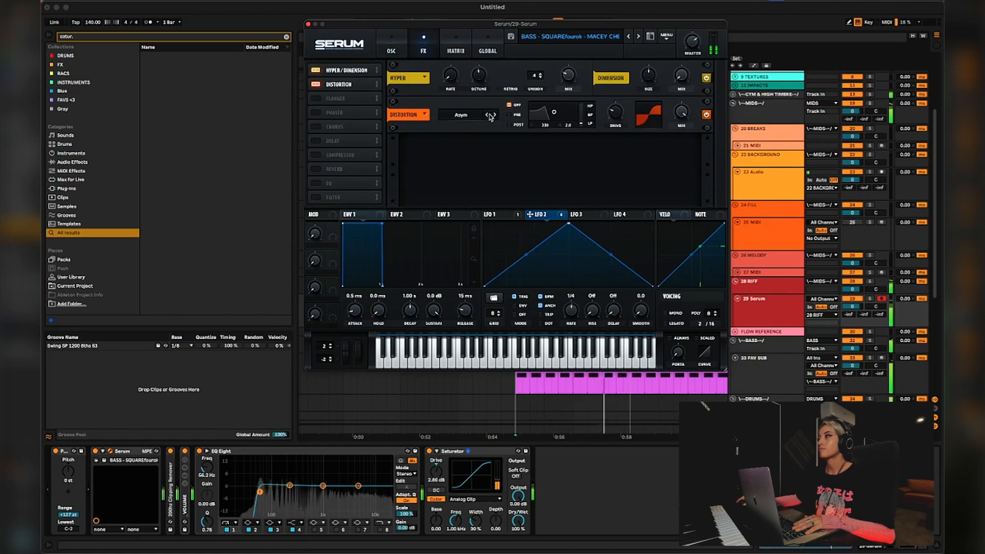
pyautogui.click(489, 116)
pyautogui.click(488, 116)
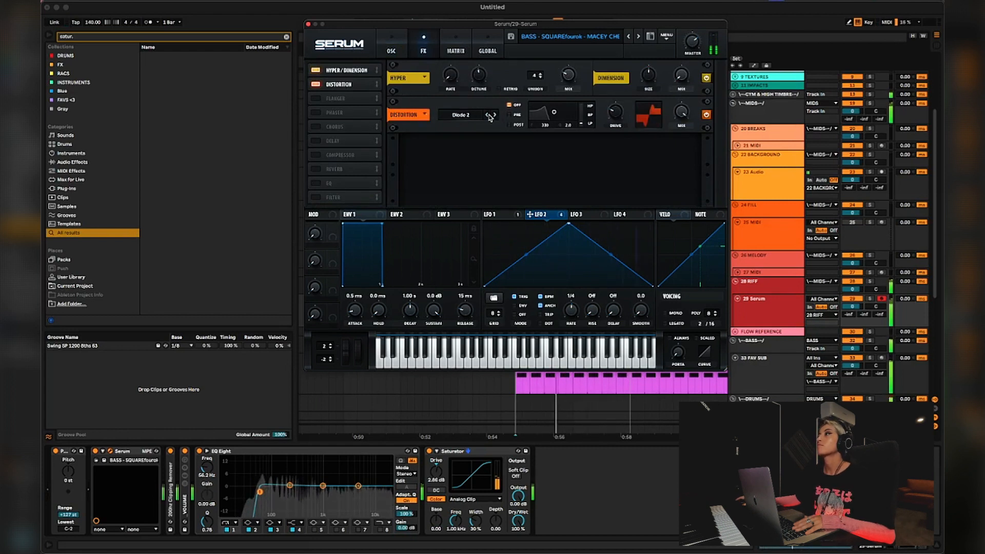
pyautogui.click(488, 116)
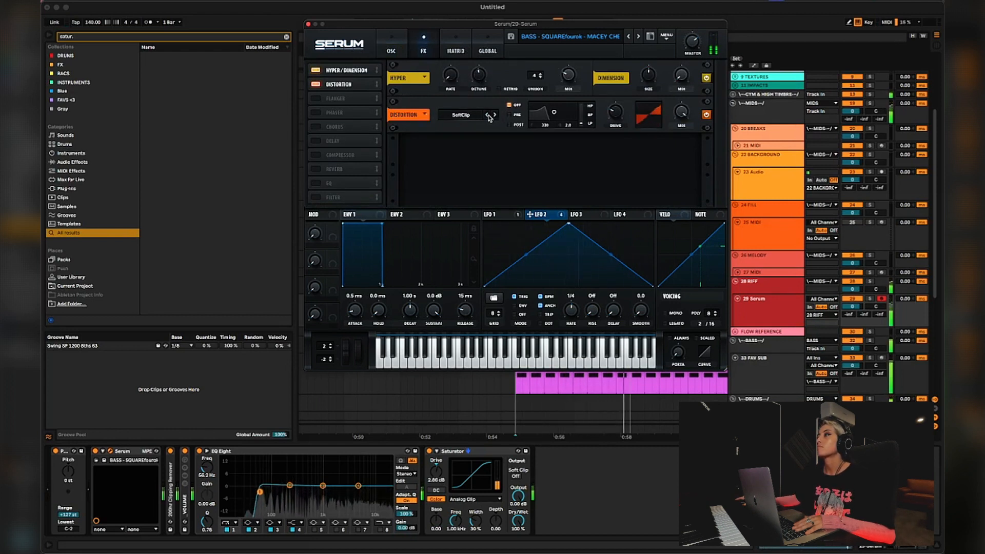
pyautogui.click(488, 116)
pyautogui.click(487, 116)
pyautogui.click(488, 116)
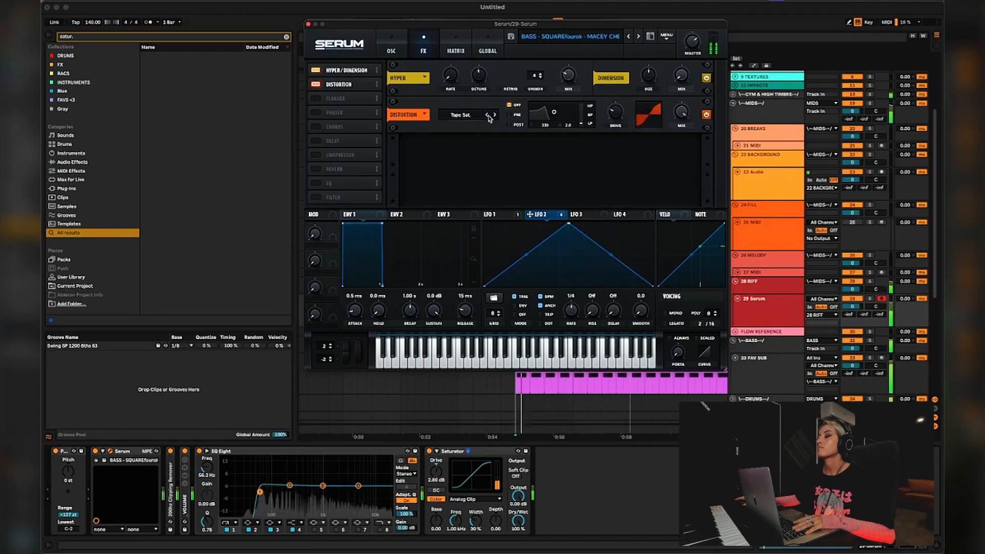
pyautogui.click(488, 116)
pyautogui.click(488, 116)
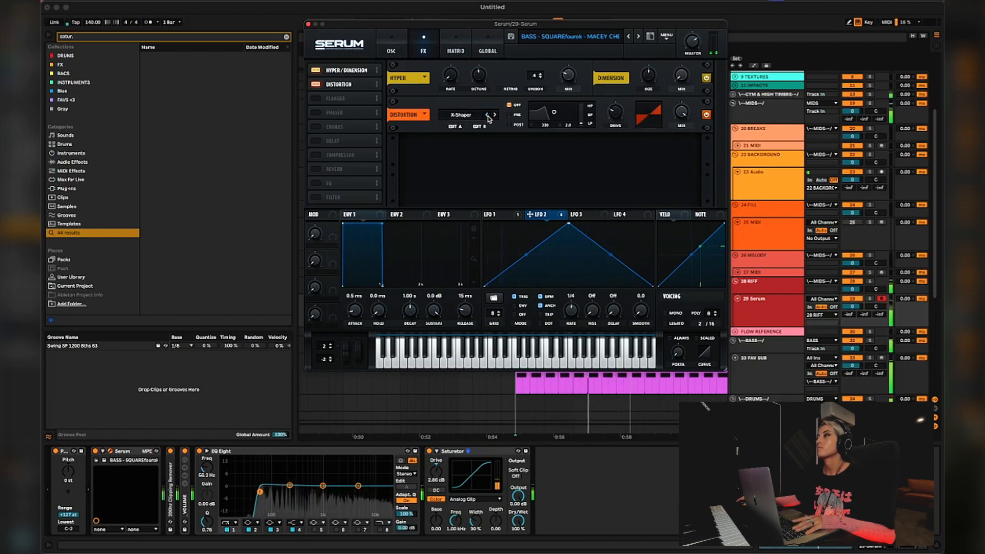
pyautogui.click(490, 117)
pyautogui.click(487, 116)
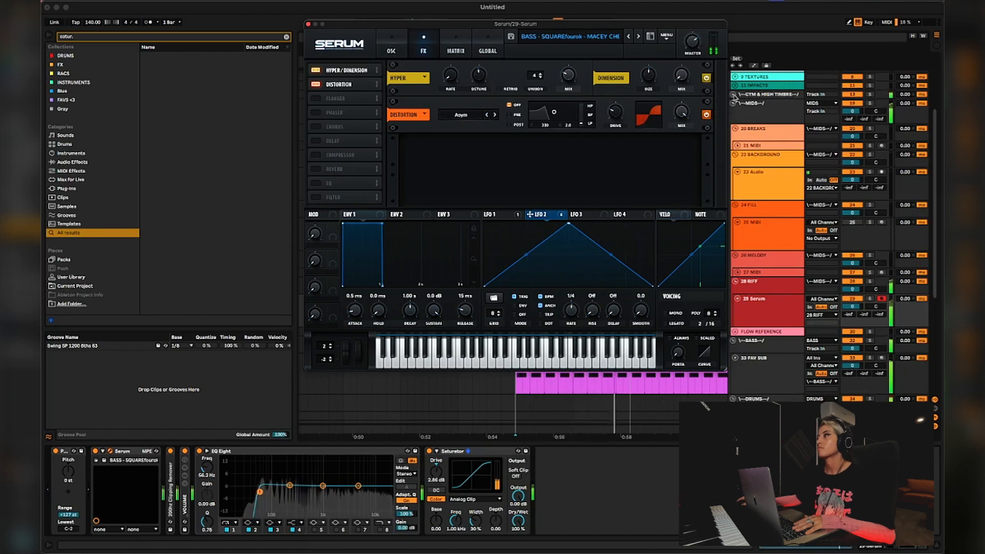
# - Try oscillator A wavetable positions around 155 with LFO 1 displayed, and set the oscillator's level to about 34%
pyautogui.click(393, 50)
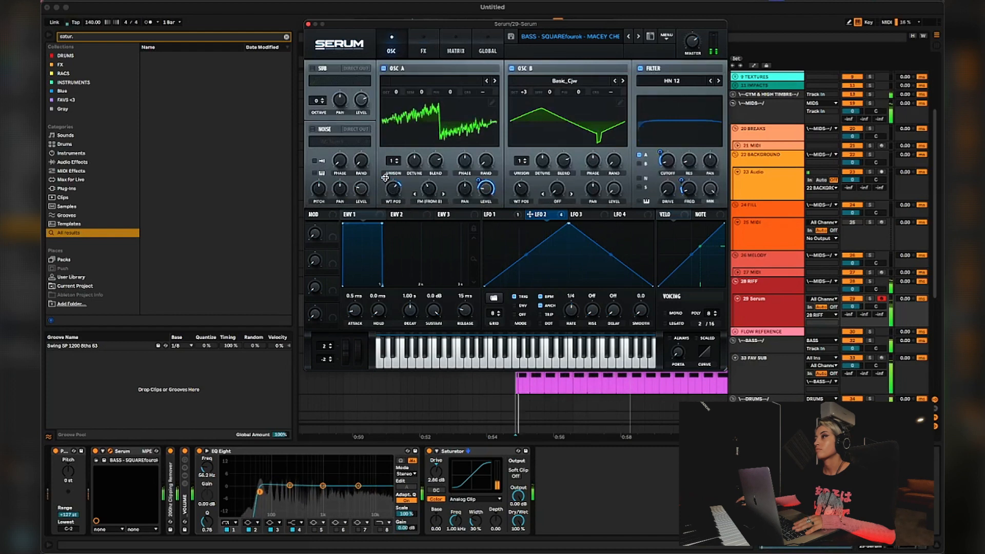
pyautogui.moveTo(394, 196)
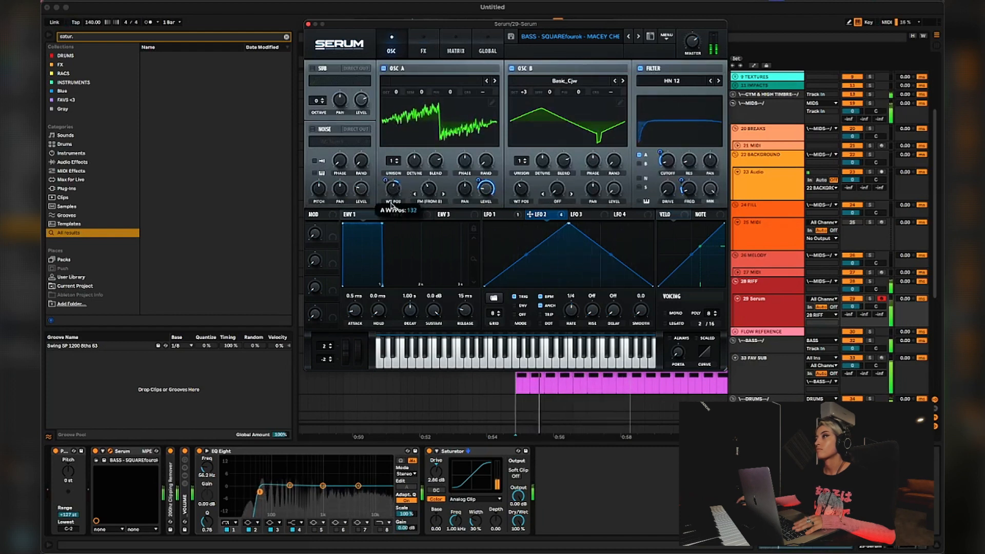
pyautogui.click(505, 216)
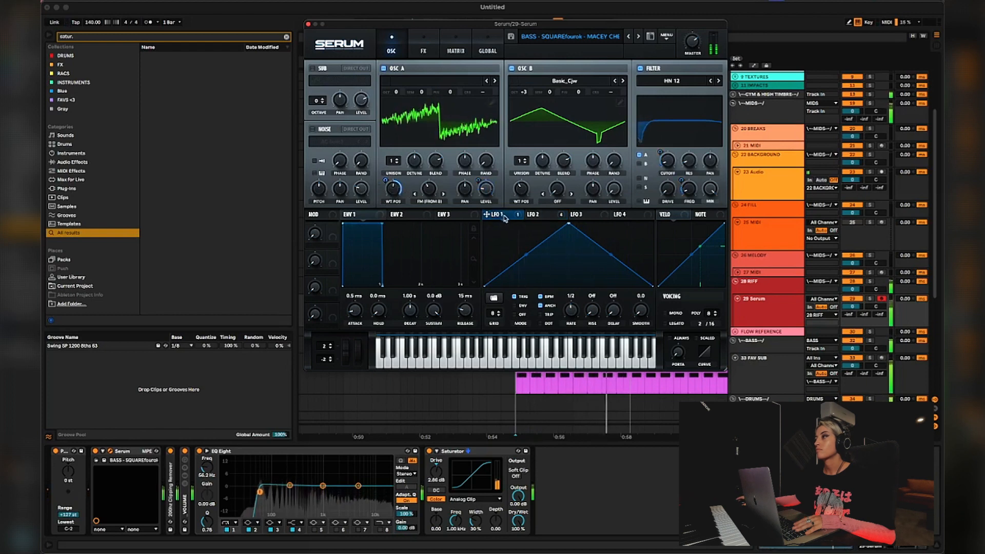
pyautogui.moveTo(394, 194)
pyautogui.mouseDown()
pyautogui.moveTo(394, 232)
pyautogui.moveTo(396, 200)
pyautogui.moveTo(384, 187)
pyautogui.moveTo(399, 187)
pyautogui.mouseUp()
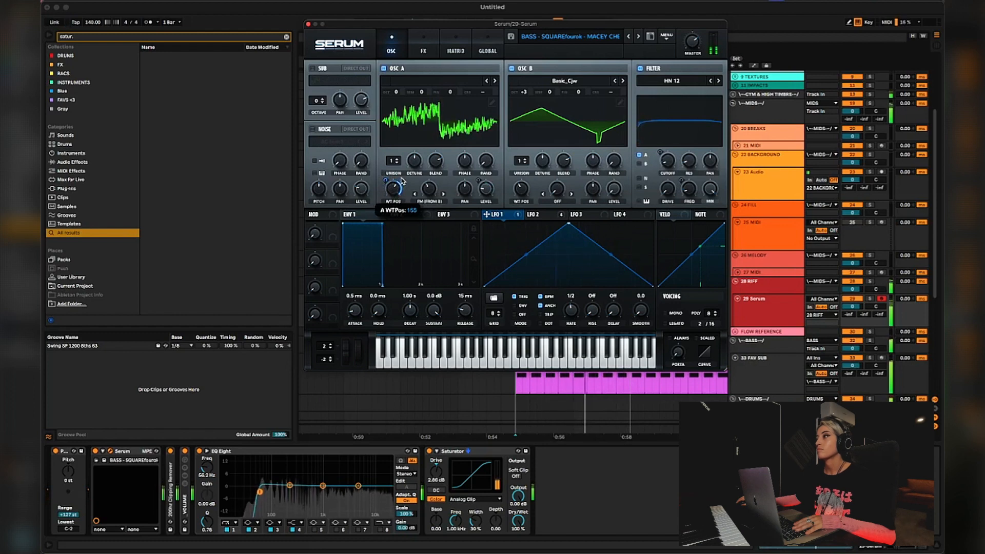
pyautogui.moveTo(404, 178); pyautogui.dragTo(399, 189)
pyautogui.press('space')
pyautogui.moveTo(485, 190); pyautogui.dragTo(487, 177)
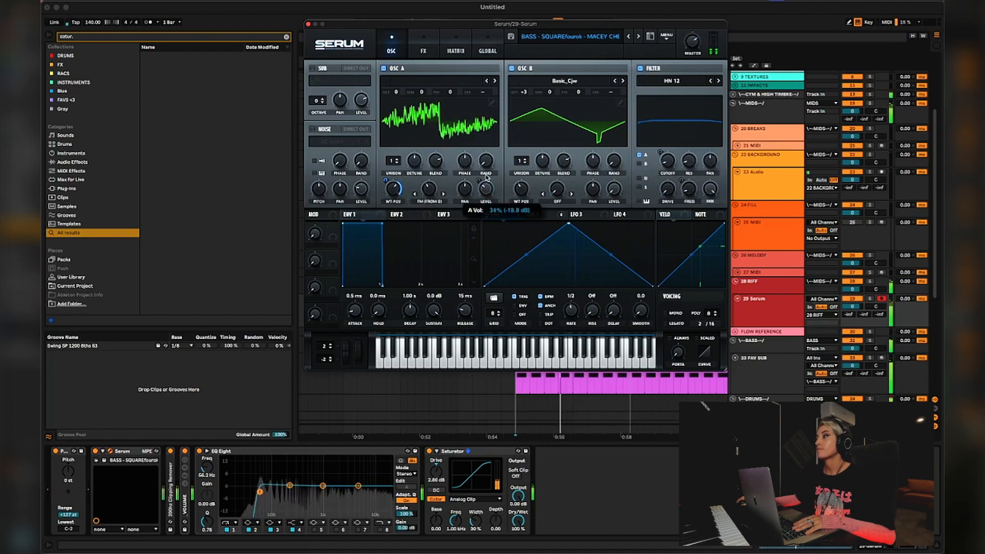
pyautogui.moveTo(488, 178); pyautogui.dragTo(487, 179)
pyautogui.moveTo(397, 205); pyautogui.dragTo(402, 195)
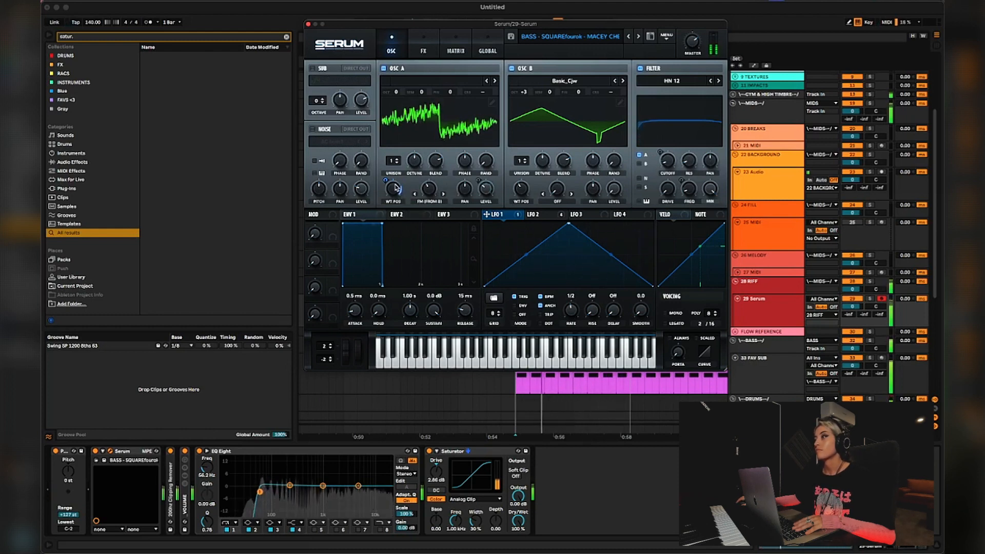
pyautogui.moveTo(395, 188)
pyautogui.moveTo(396, 190); pyautogui.dragTo(394, 205)
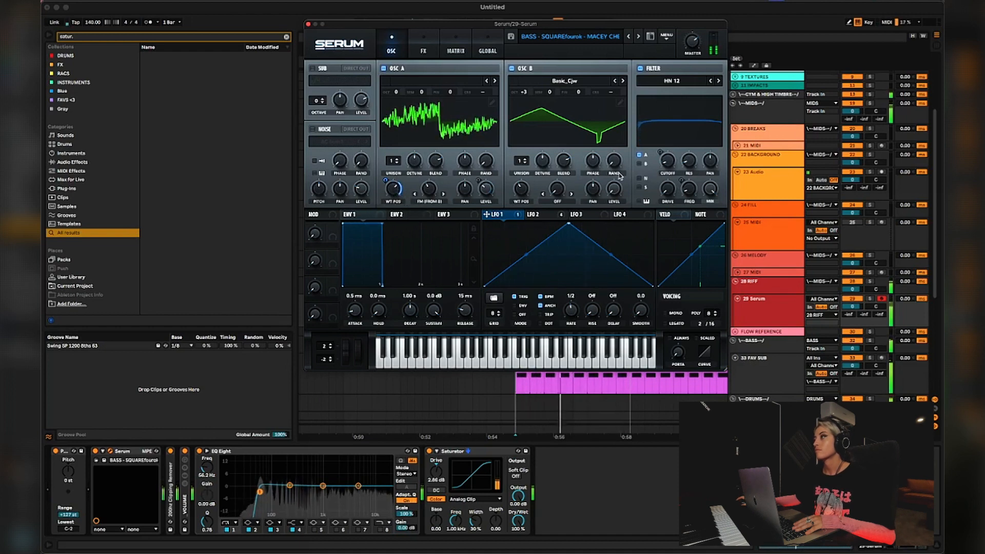
# - Lower oscillator A's wavetable position and readjust LFO 1's modulation amount on it, trying about 14
pyautogui.moveTo(672, 156)
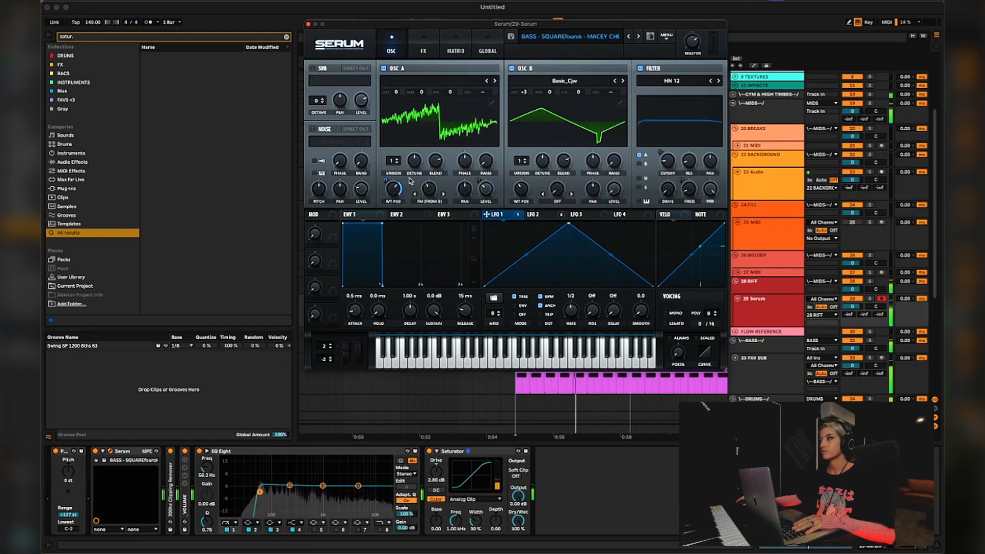
pyautogui.moveTo(392, 188); pyautogui.dragTo(389, 239)
pyautogui.moveTo(384, 178)
pyautogui.mouseDown()
pyautogui.moveTo(390, 185)
pyautogui.moveTo(410, 166)
pyautogui.moveTo(394, 190)
pyautogui.mouseUp()
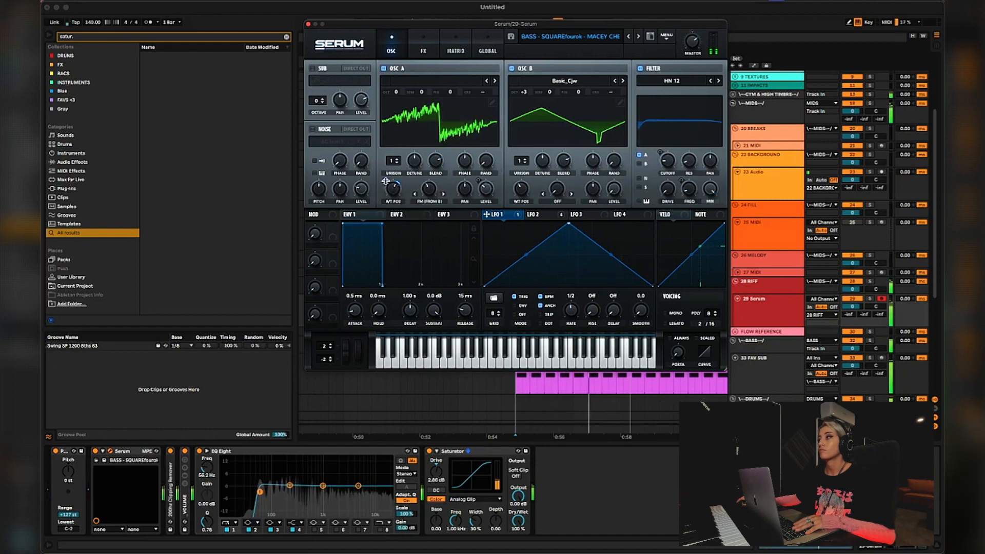
pyautogui.moveTo(385, 181); pyautogui.dragTo(387, 179)
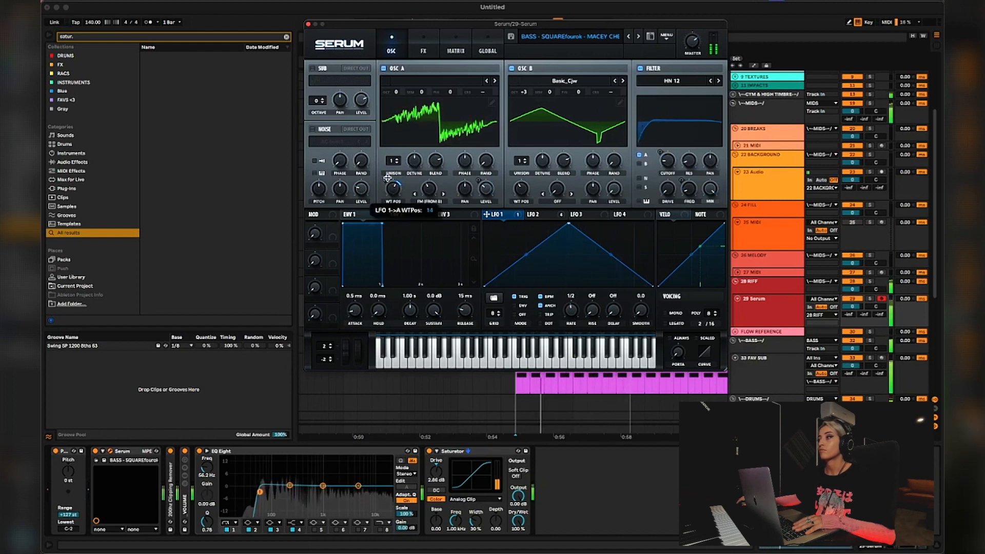
pyautogui.moveTo(388, 179); pyautogui.dragTo(388, 174)
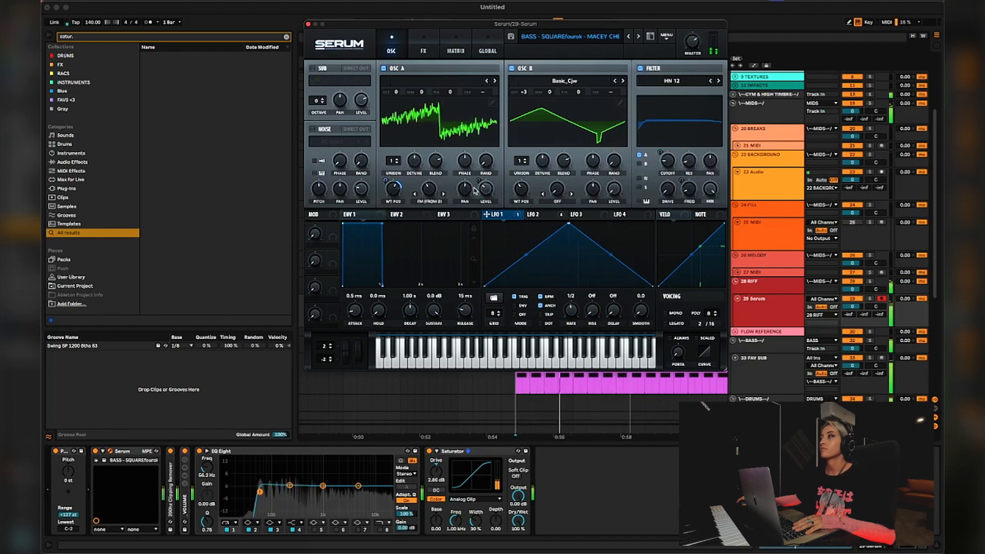
# - Reduce oscillator A's level to about 13% with LFO 2 displayed, and nudge its wavetable position
pyautogui.moveTo(482, 202)
pyautogui.moveTo(483, 203); pyautogui.dragTo(483, 205)
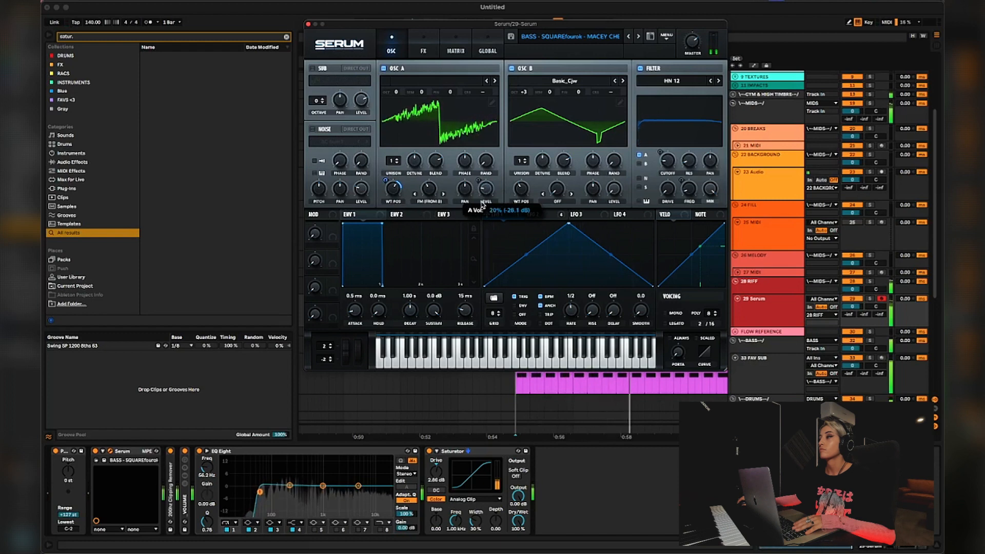
pyautogui.click(554, 215)
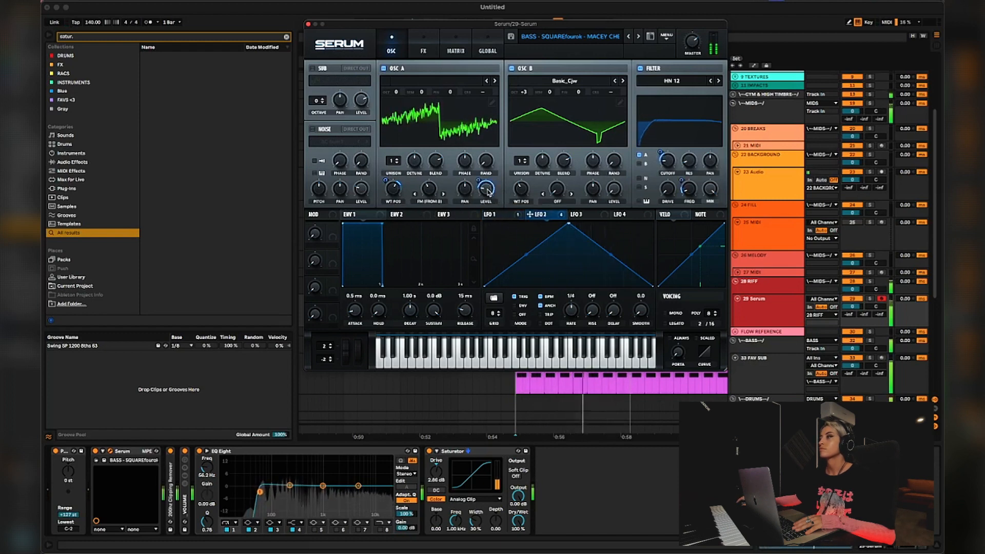
pyautogui.moveTo(488, 196)
pyautogui.mouseDown()
pyautogui.moveTo(490, 181)
pyautogui.moveTo(485, 195)
pyautogui.mouseUp()
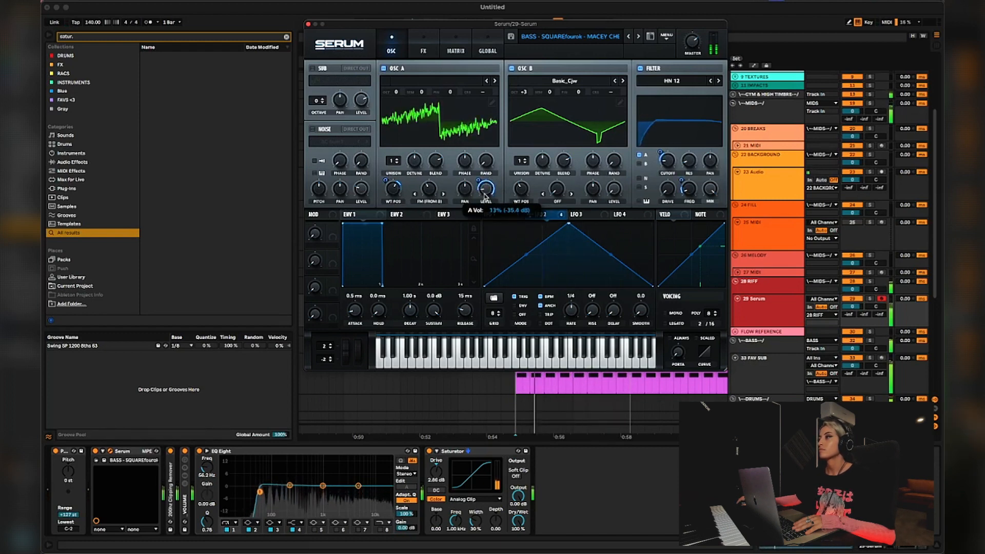
pyautogui.moveTo(394, 192)
pyautogui.mouseDown()
pyautogui.moveTo(391, 219)
pyautogui.moveTo(392, 192)
pyautogui.mouseUp()
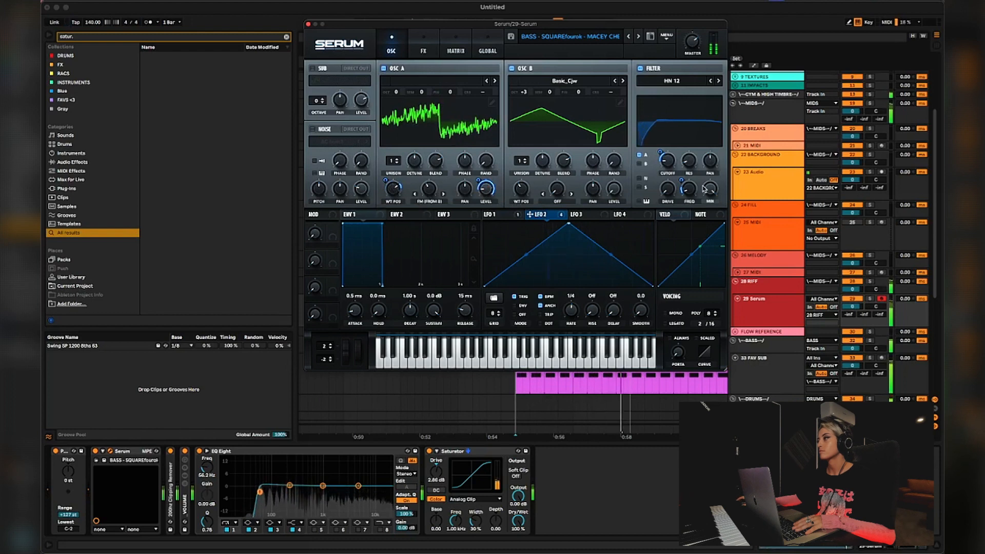
pyautogui.moveTo(684, 182)
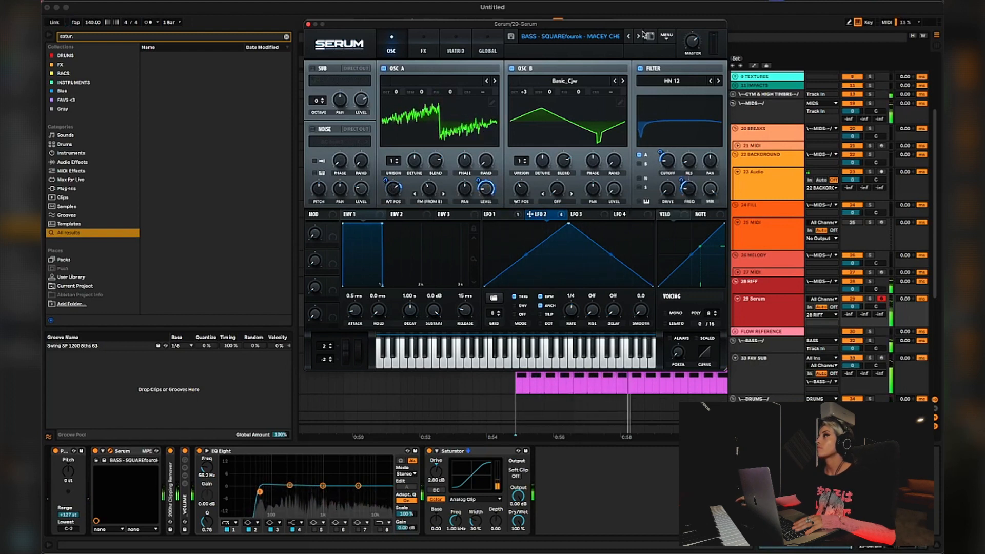
# - Close the Serum window and duplicate the Serum track in the RIFF group together with its clip
pyautogui.moveTo(643, 25); pyautogui.dragTo(764, 553)
pyautogui.press('space')
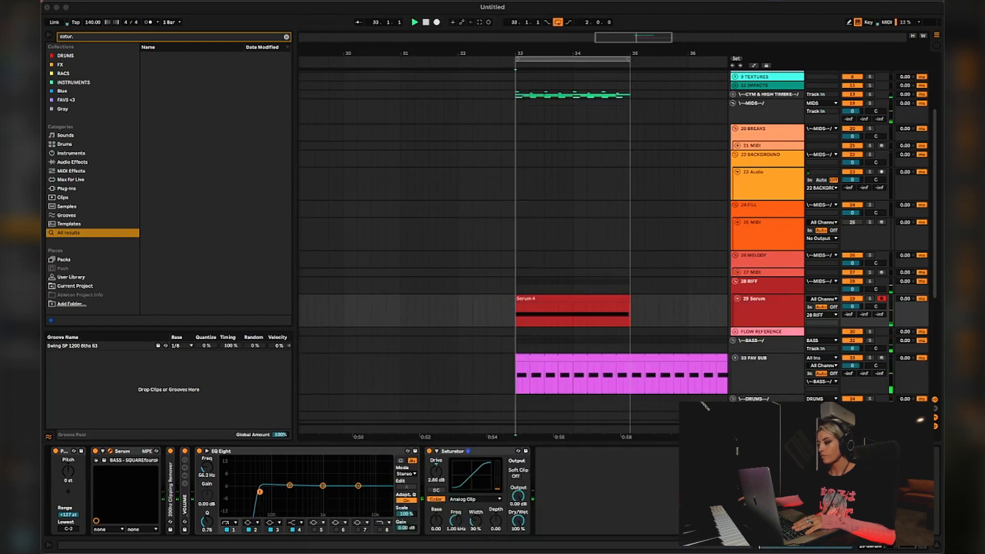
pyautogui.press('space')
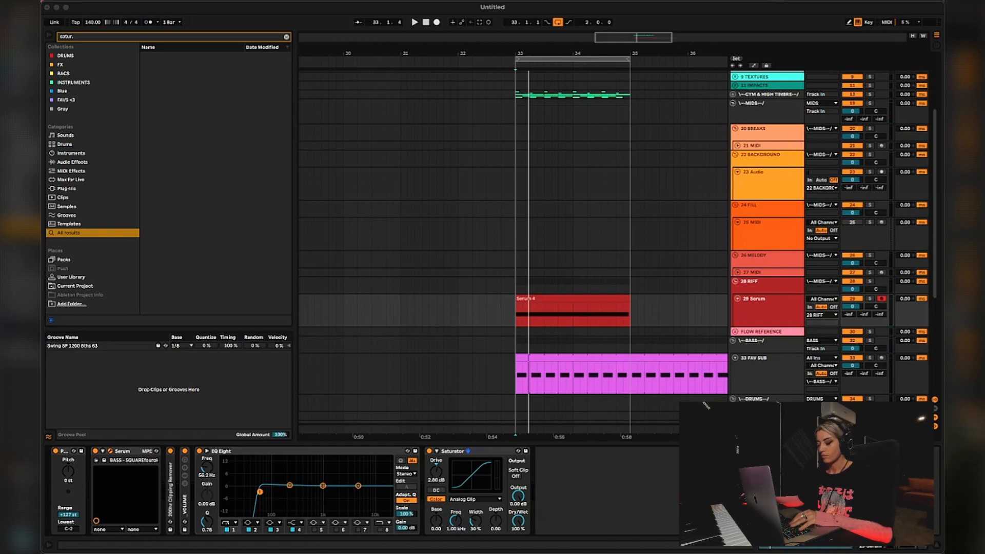
pyautogui.click(759, 311)
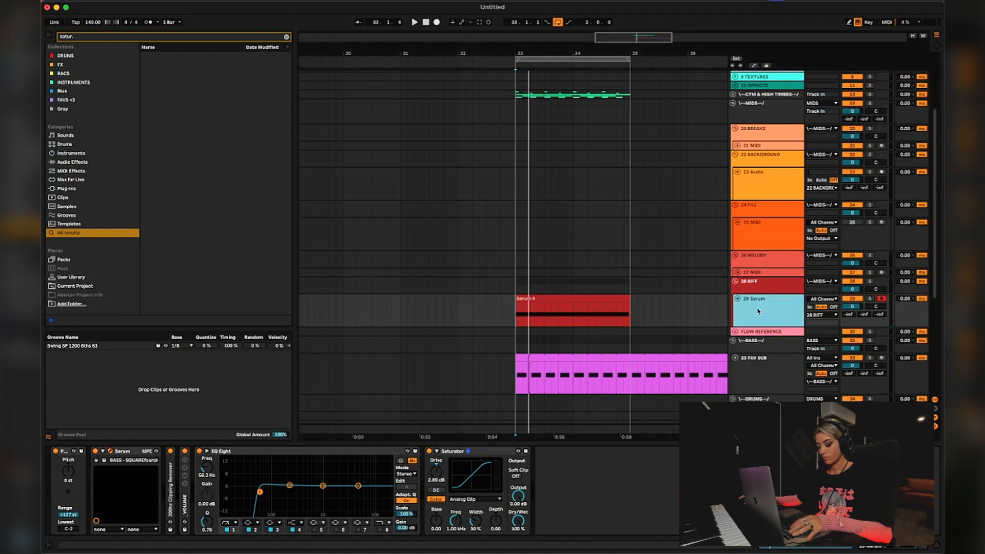
pyautogui.press('super+d')
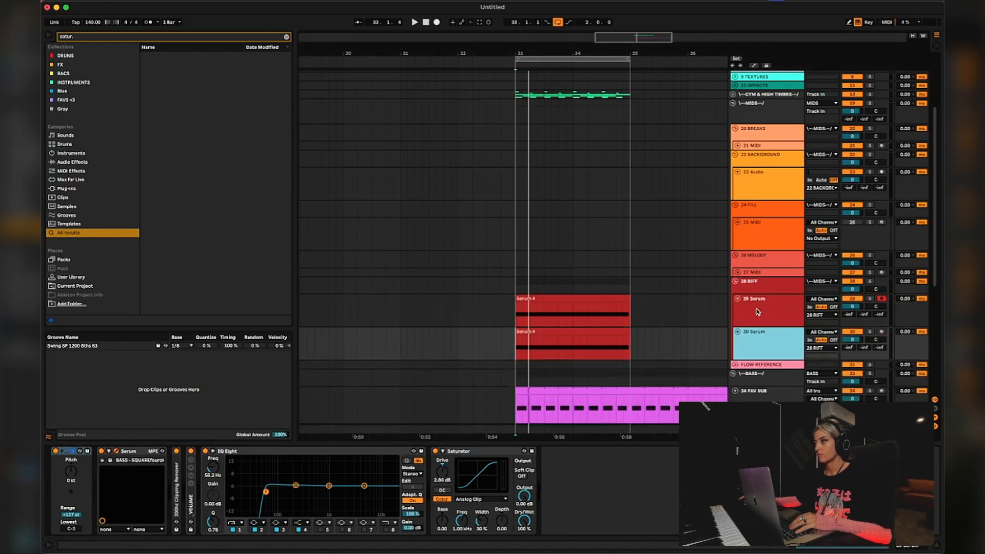
# - Mute the original Serum track and, while the duplicate plays, set the duplicate's second EQ Eight band to about -0.12 dB at 230 Hz
pyautogui.click(659, 308)
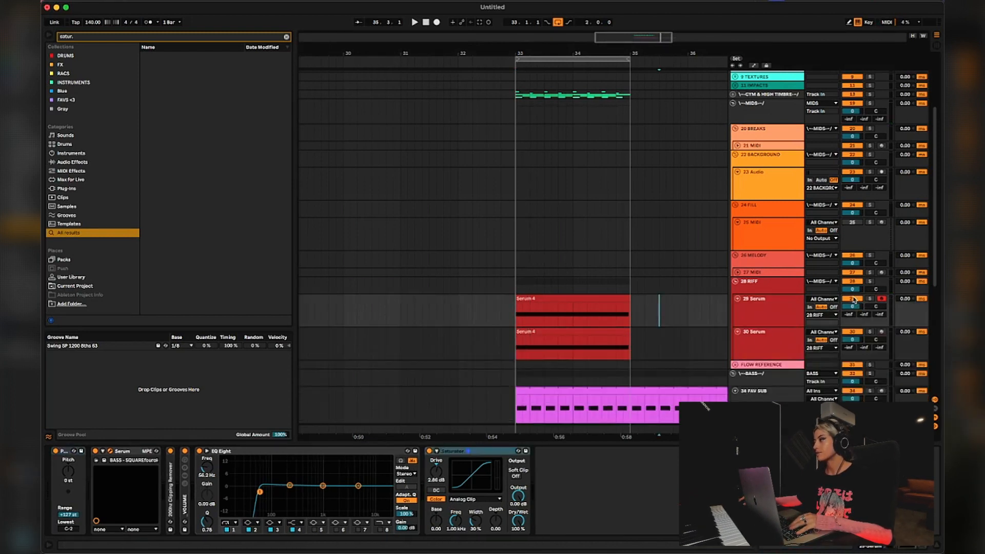
pyautogui.click(775, 332)
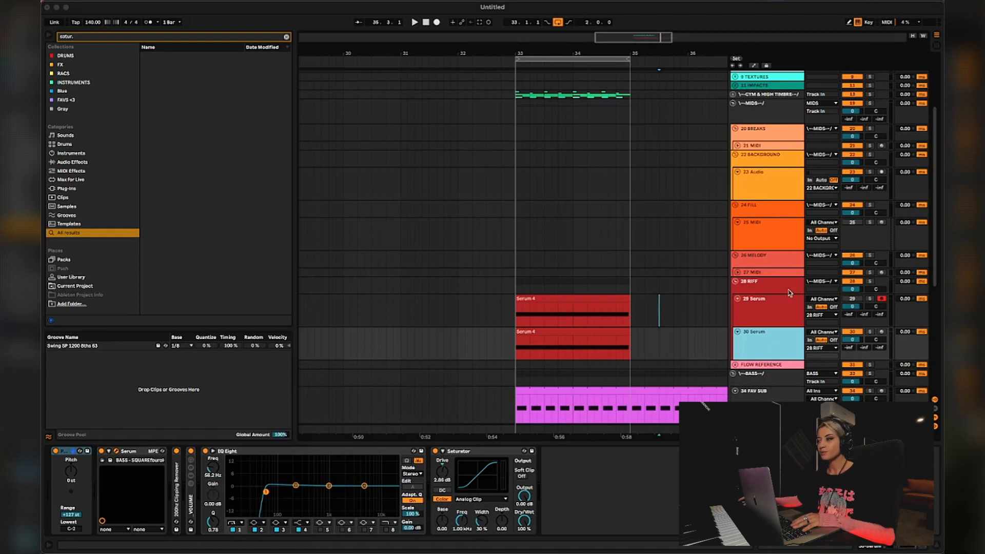
pyautogui.click(523, 342)
pyautogui.click(509, 344)
pyautogui.press('space')
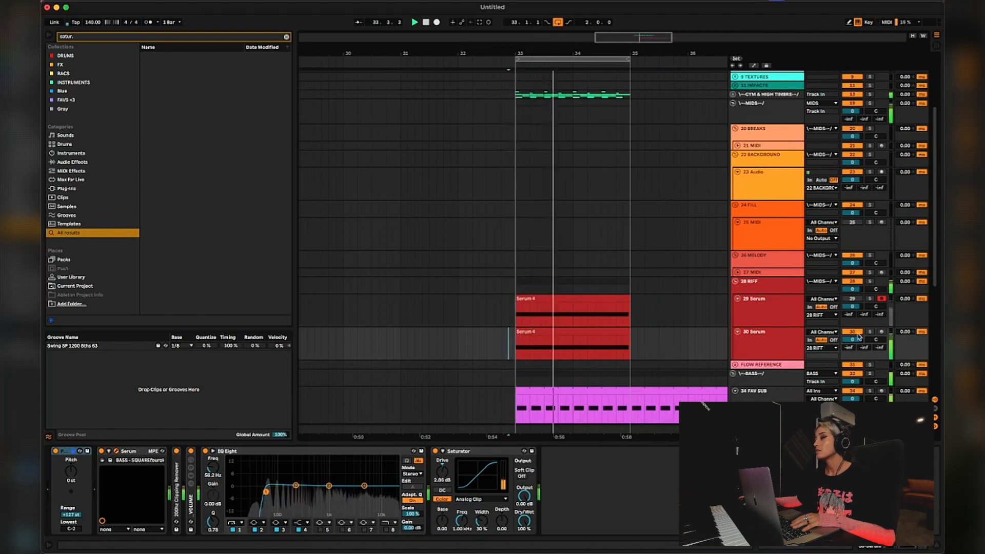
pyautogui.click(771, 342)
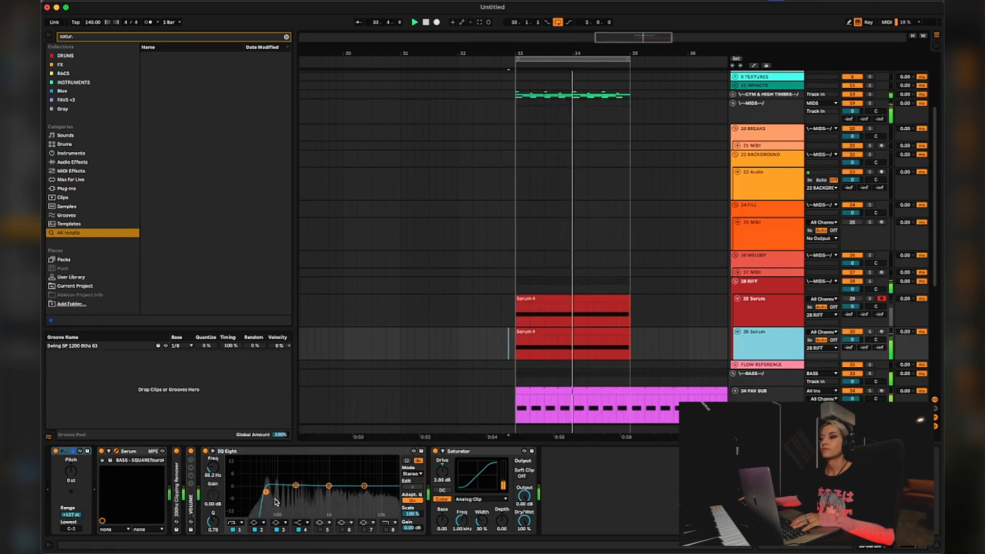
pyautogui.moveTo(296, 485); pyautogui.dragTo(296, 487)
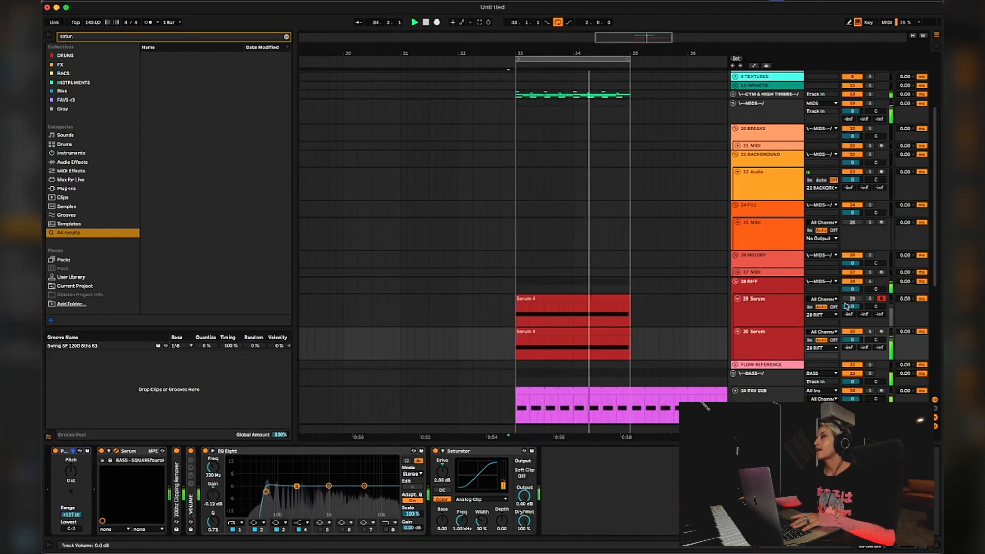
# - Unmute the original Serum track, solo it briefly to compare during playback, and release the solo to play both layers
pyautogui.click(745, 336)
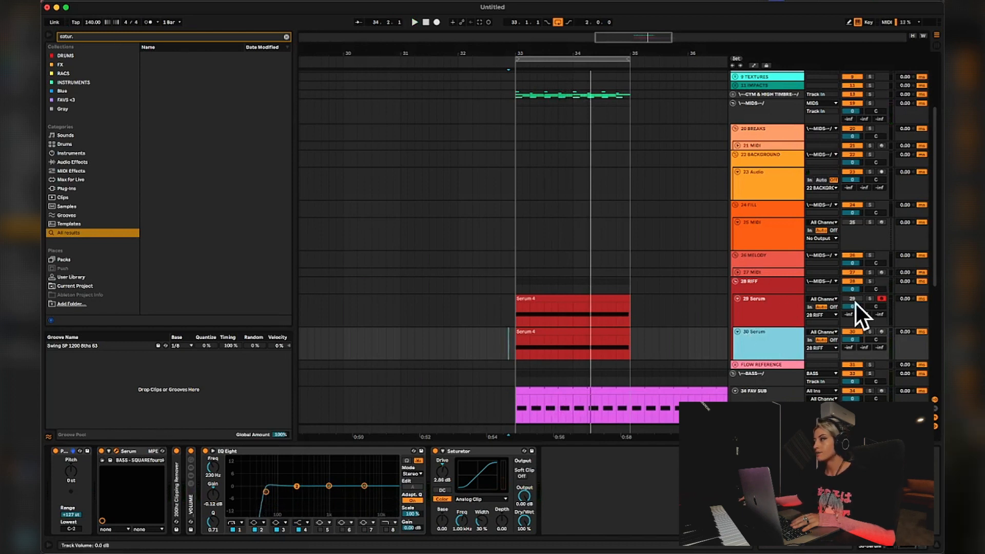
pyautogui.click(857, 300)
pyautogui.click(871, 299)
pyautogui.press('space')
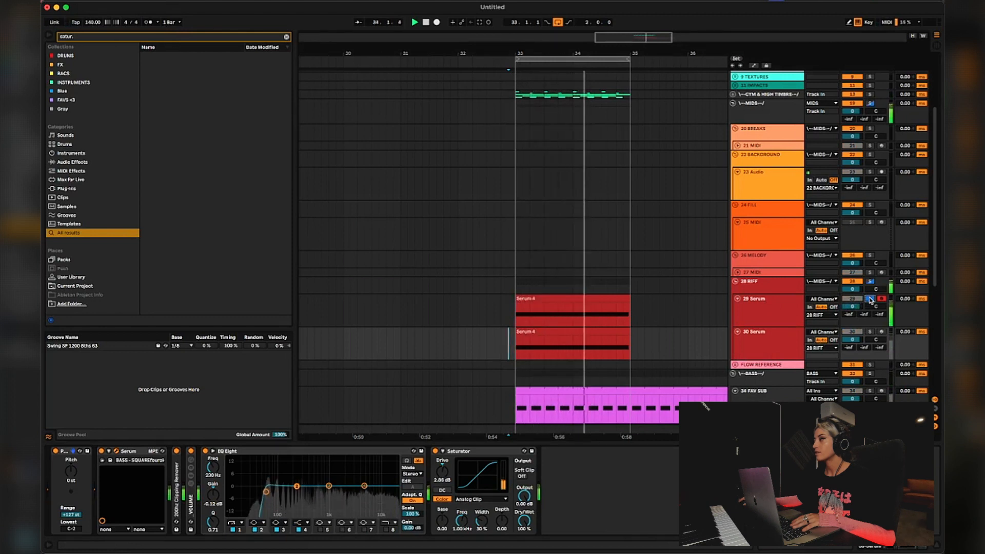
pyautogui.click(870, 300)
pyautogui.press('space')
pyautogui.press('space')
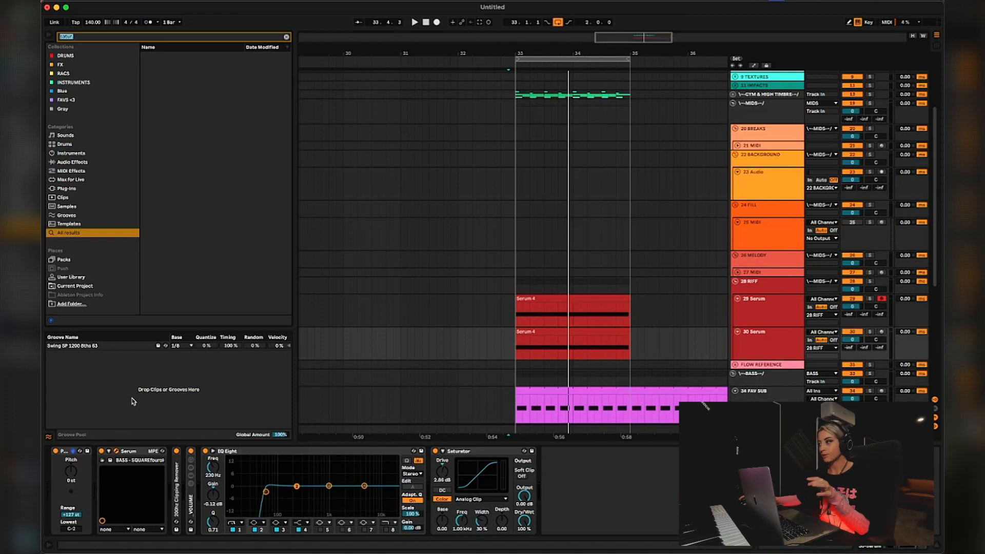
pyautogui.click(513, 350)
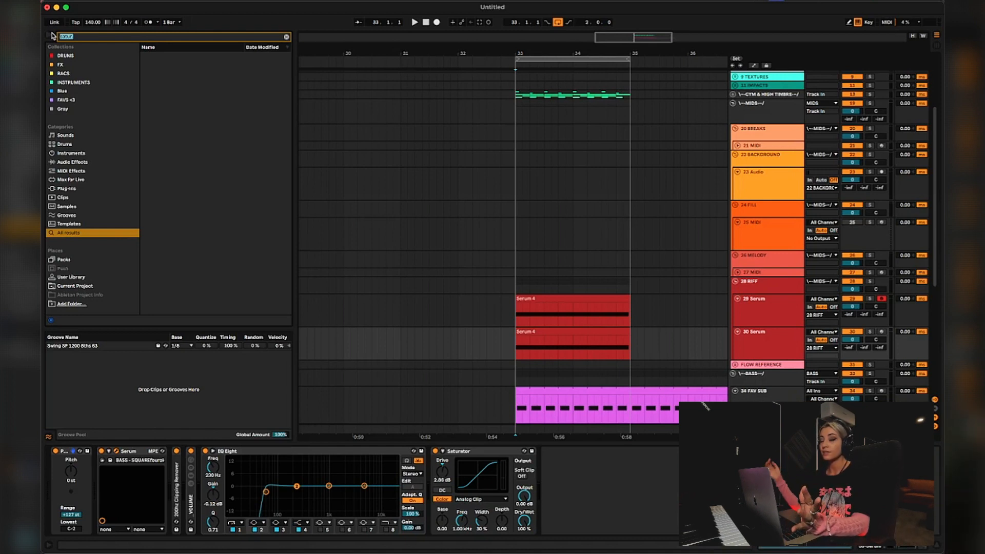
pyautogui.click(737, 318)
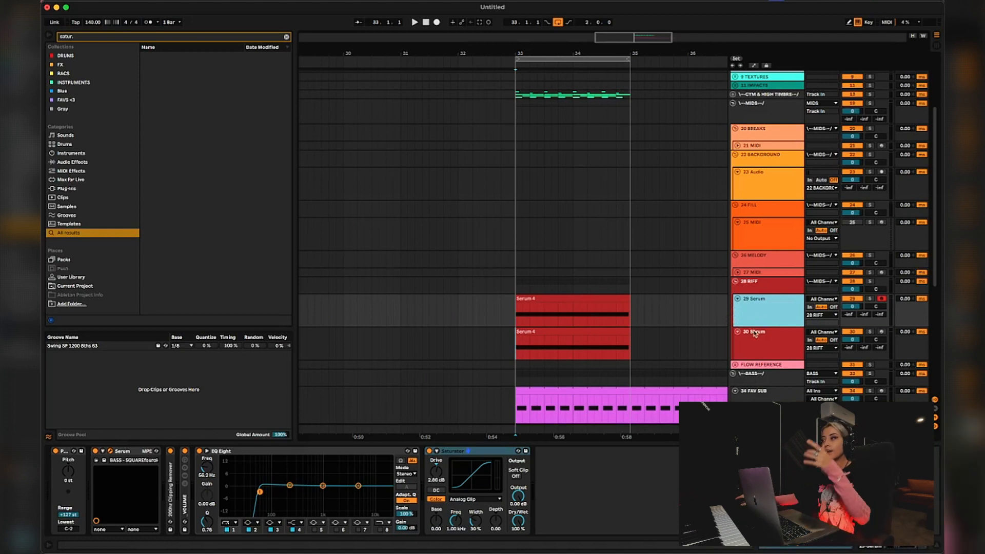
pyautogui.click(774, 351)
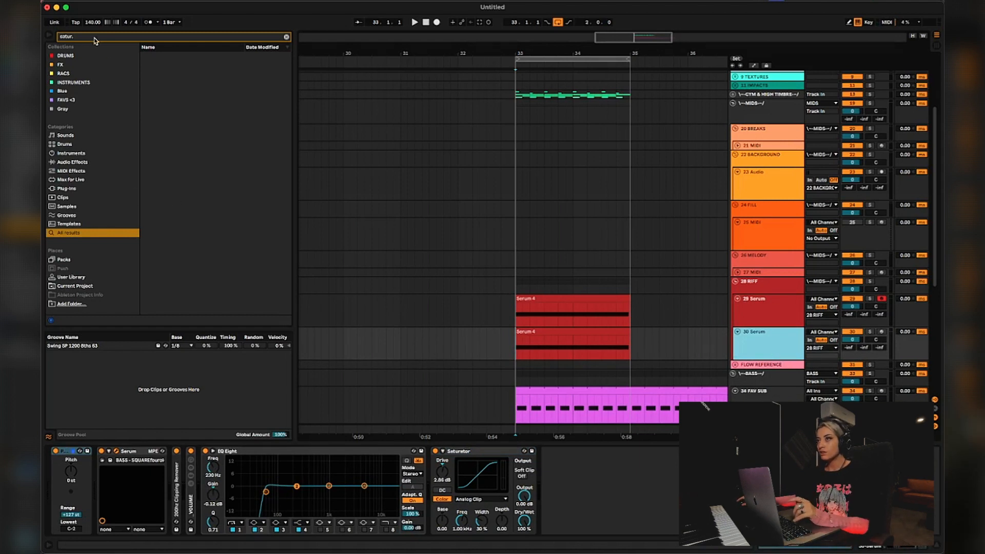
pyautogui.moveTo(94, 41); pyautogui.dragTo(45, 26)
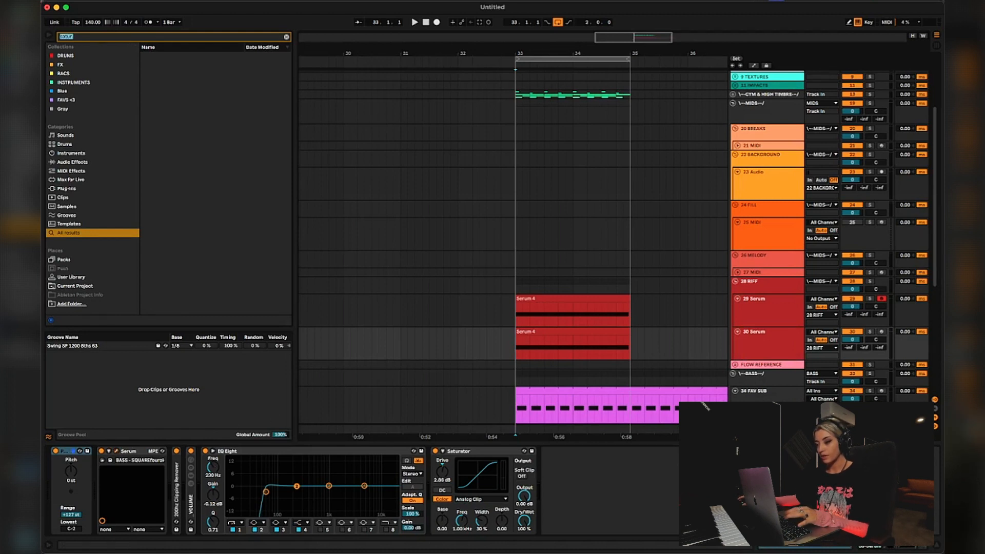
# - Open Serum on the duplicate track, play the riff briefly and display LFO 2
pyautogui.click(768, 343)
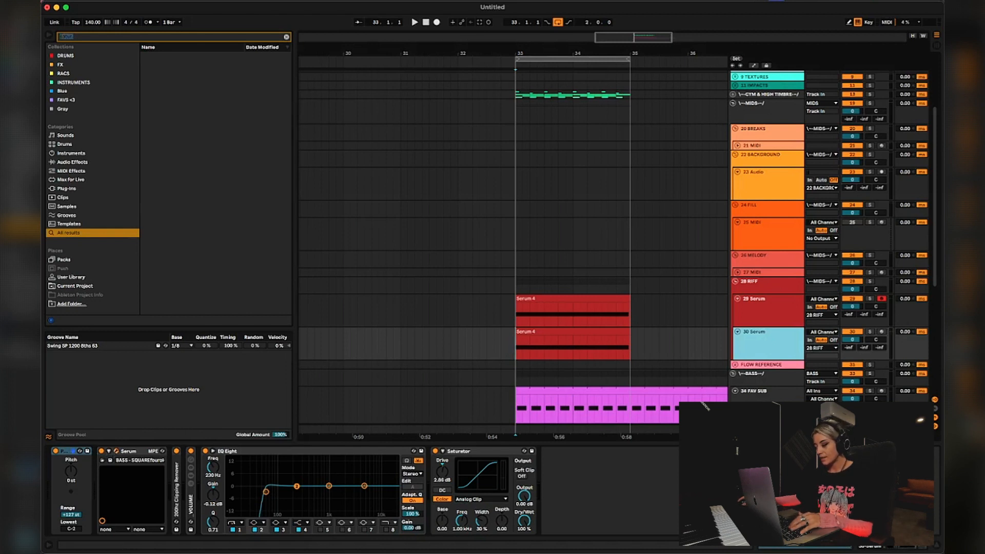
pyautogui.press('alt+super+p')
pyautogui.moveTo(450, 93); pyautogui.dragTo(468, 54)
pyautogui.press('space')
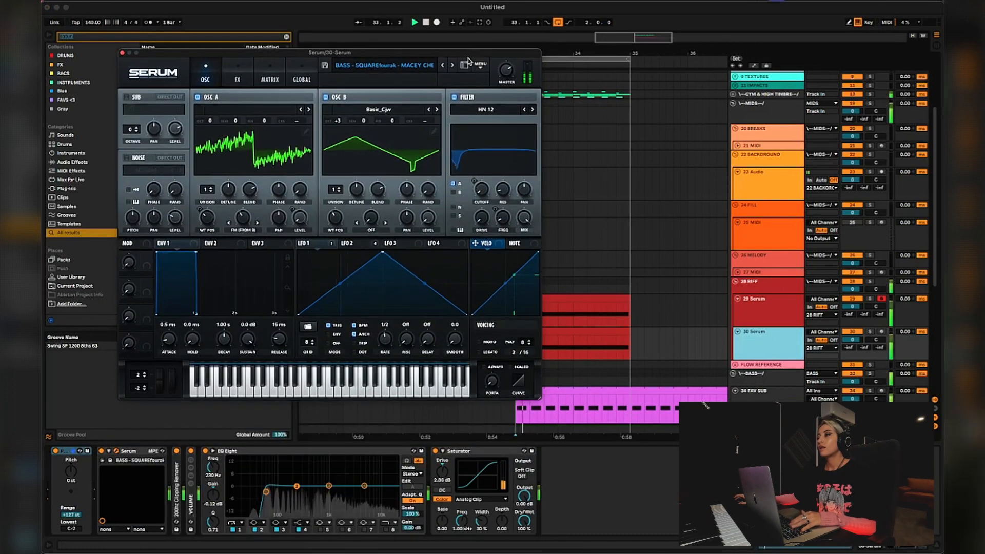
pyautogui.press('space')
pyautogui.click(356, 244)
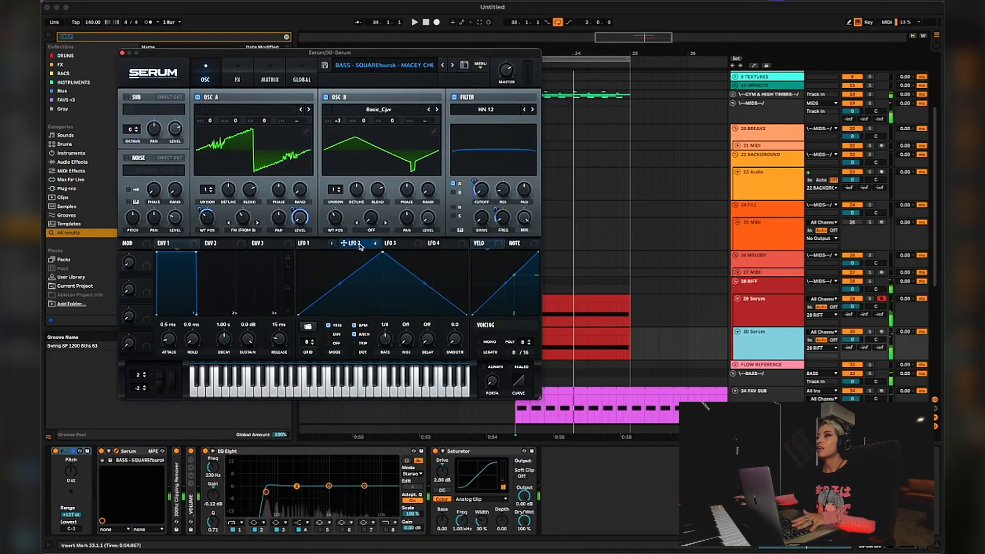
# - Check the original track's Serum, return to the duplicate's Serum and set its LFO 2 rate to 1/8
pyautogui.click(767, 310)
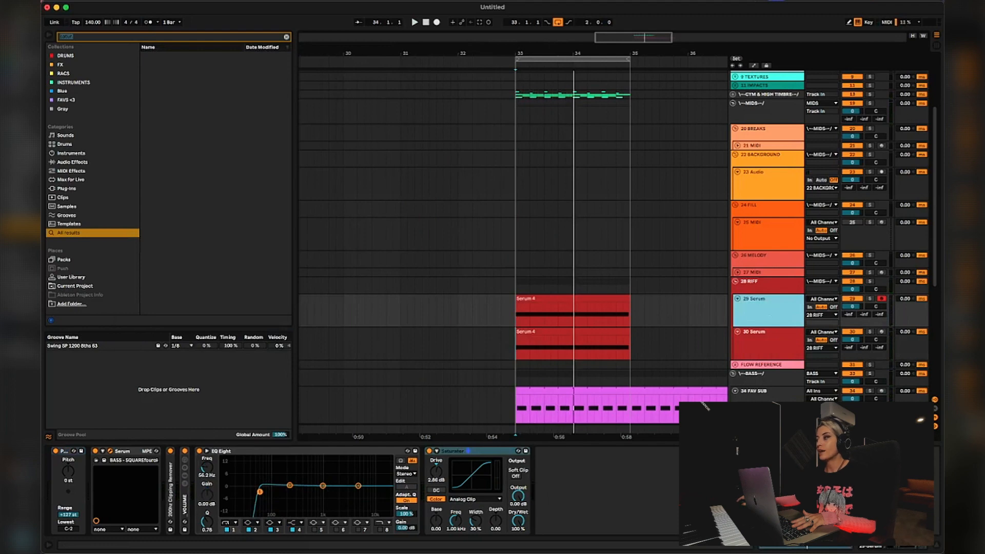
pyautogui.press('alt+super+p')
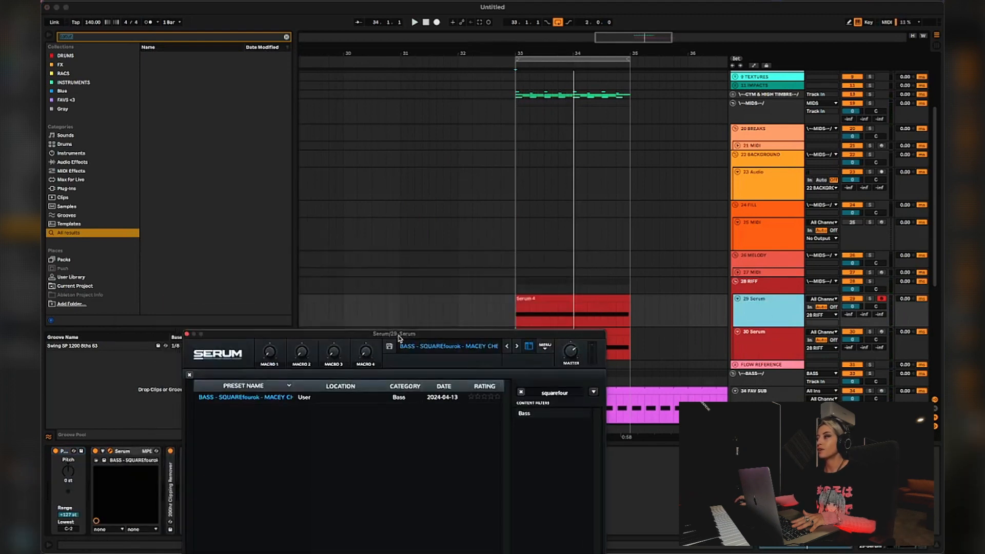
pyautogui.click(753, 346)
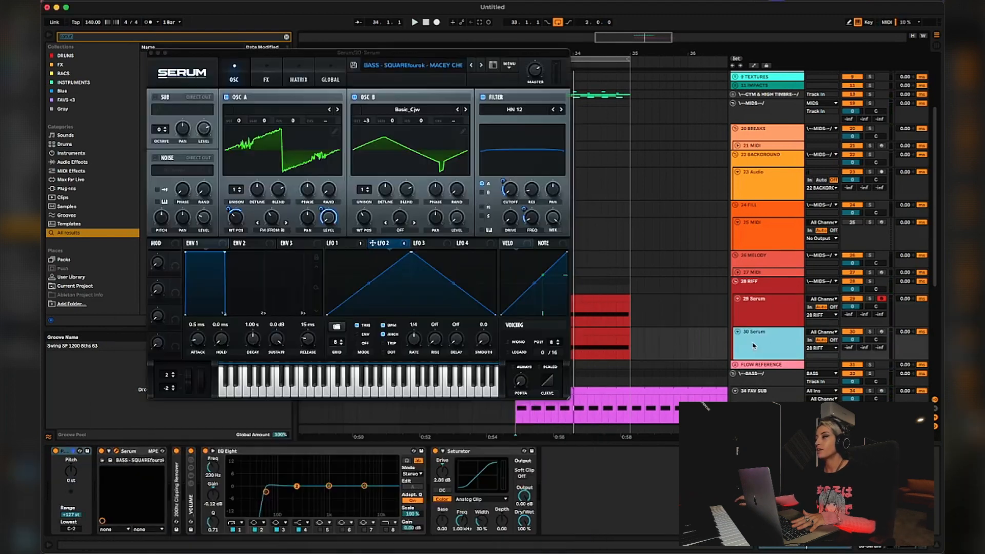
pyautogui.click(418, 343)
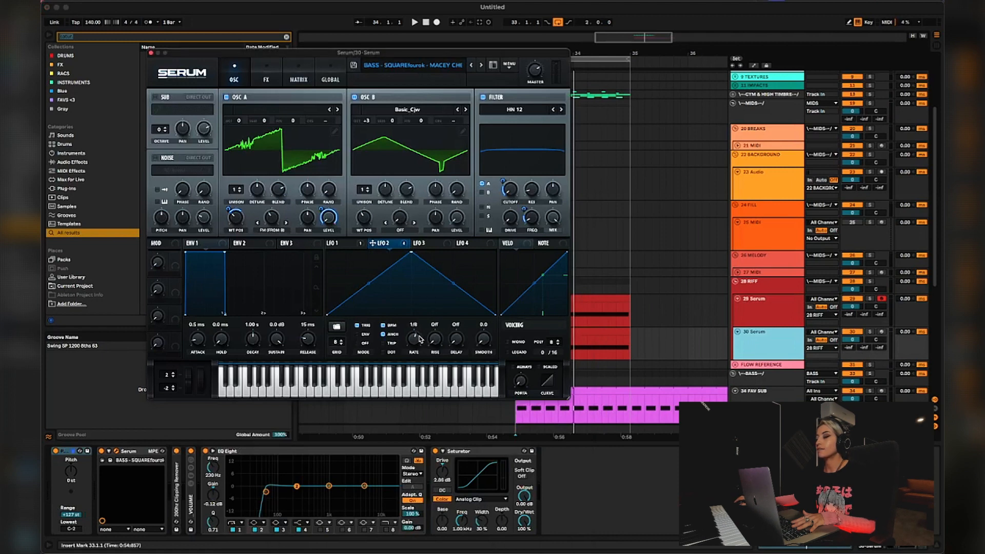
# - Mute the original Serum track during playback and replay the loop with only the duplicate riff layer
pyautogui.press('space')
pyautogui.click(855, 300)
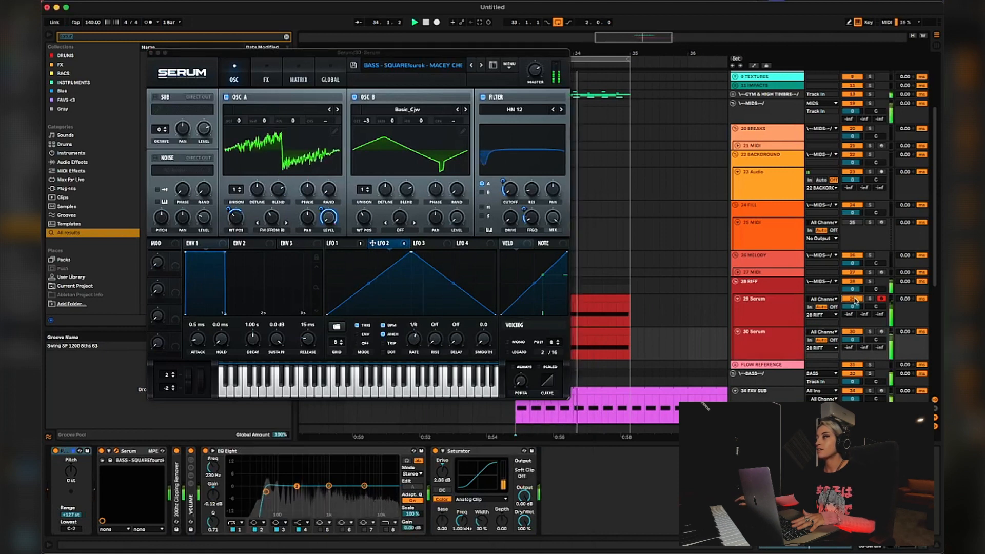
pyautogui.click(856, 301)
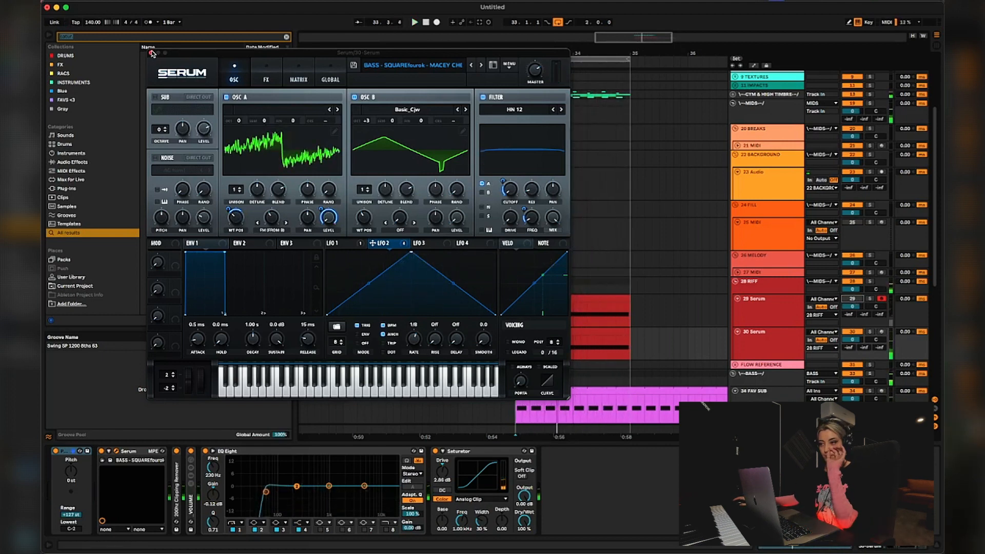
pyautogui.press('space')
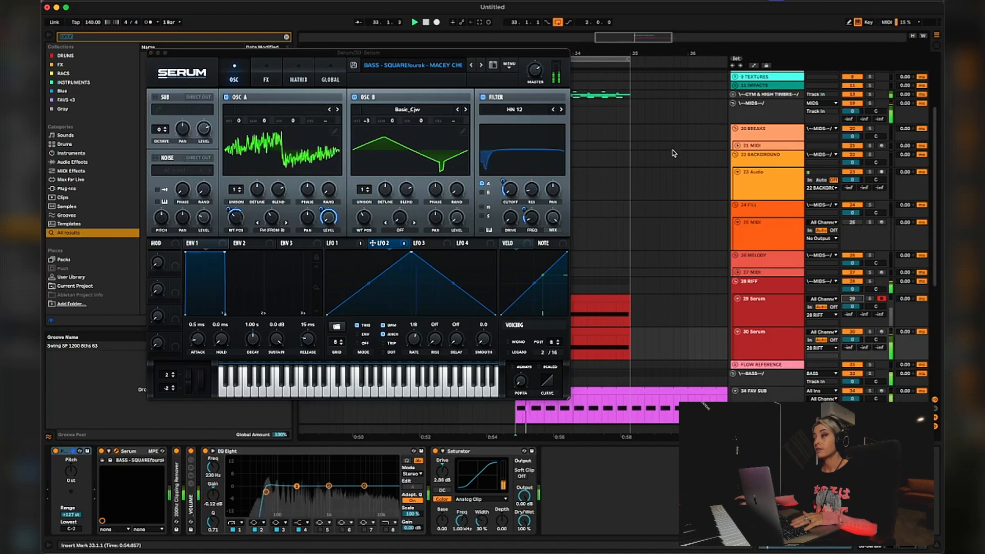
# - Adjust oscillator A's wavetable position in the duplicate's Serum while comparing the sound in playback
pyautogui.click(237, 206)
pyautogui.moveTo(235, 220); pyautogui.dragTo(236, 211)
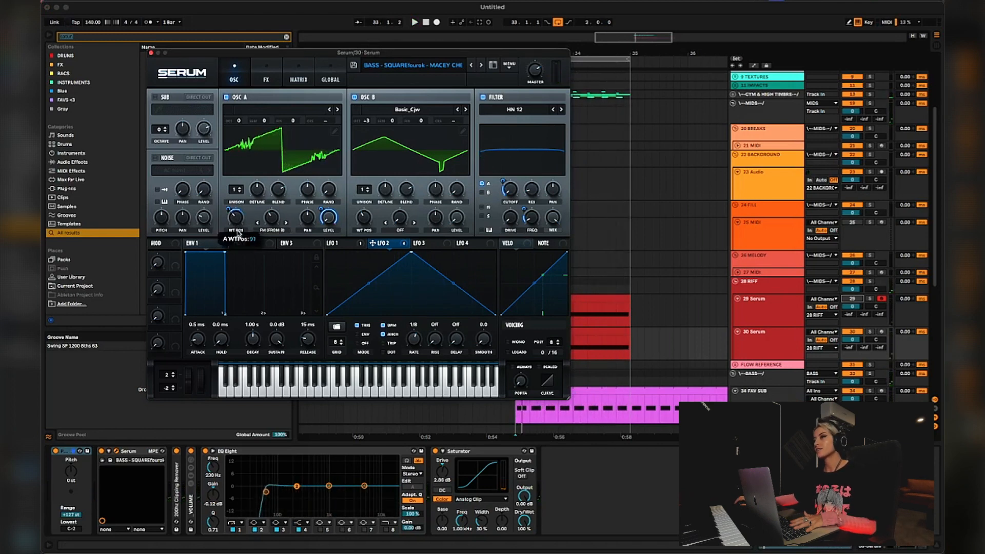
pyautogui.moveTo(237, 237); pyautogui.dragTo(239, 255)
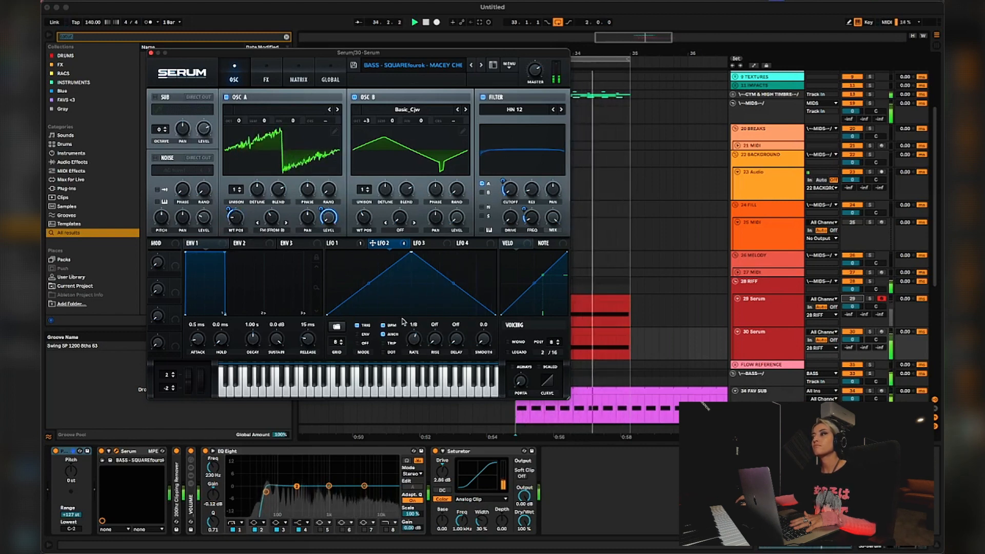
# - Set LFO 1's rate to 1/2 and oscillator A's level to about 9%, and close the Serum window
pyautogui.click(343, 245)
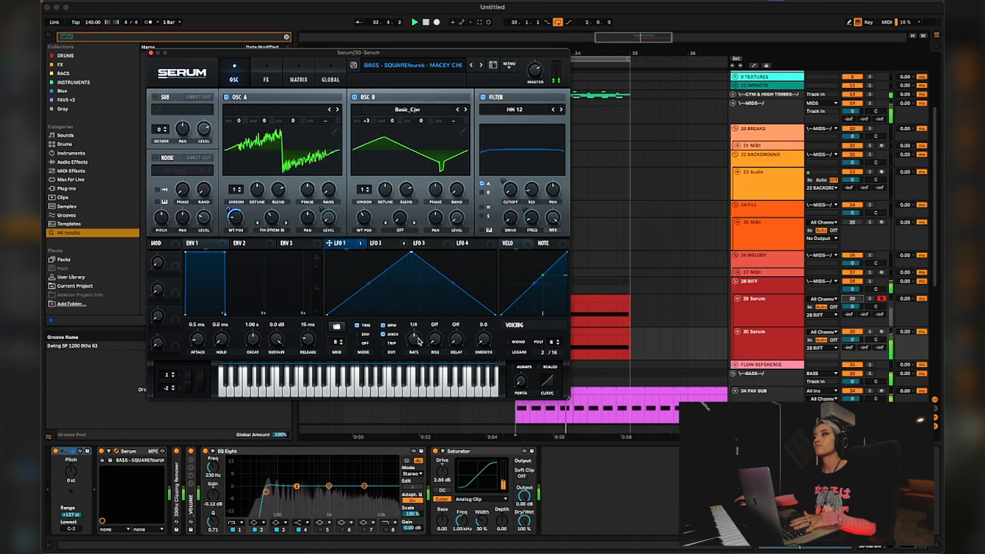
pyautogui.moveTo(418, 341); pyautogui.dragTo(419, 345)
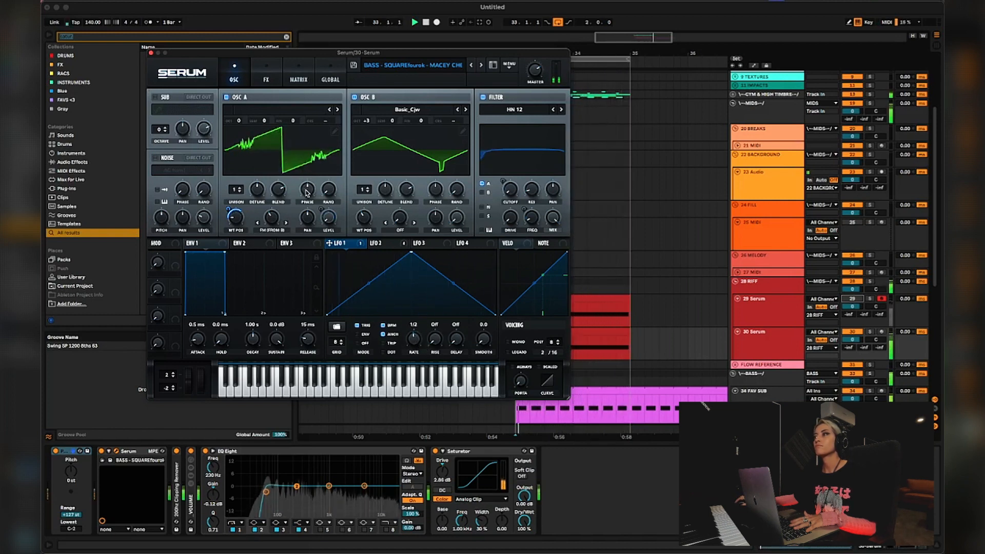
pyautogui.moveTo(330, 226); pyautogui.dragTo(334, 214)
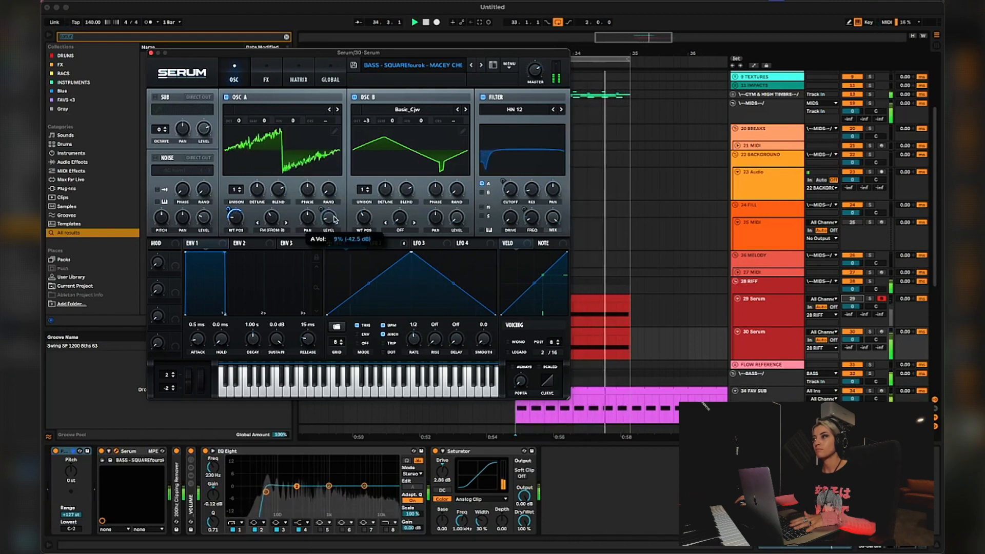
pyautogui.click(151, 53)
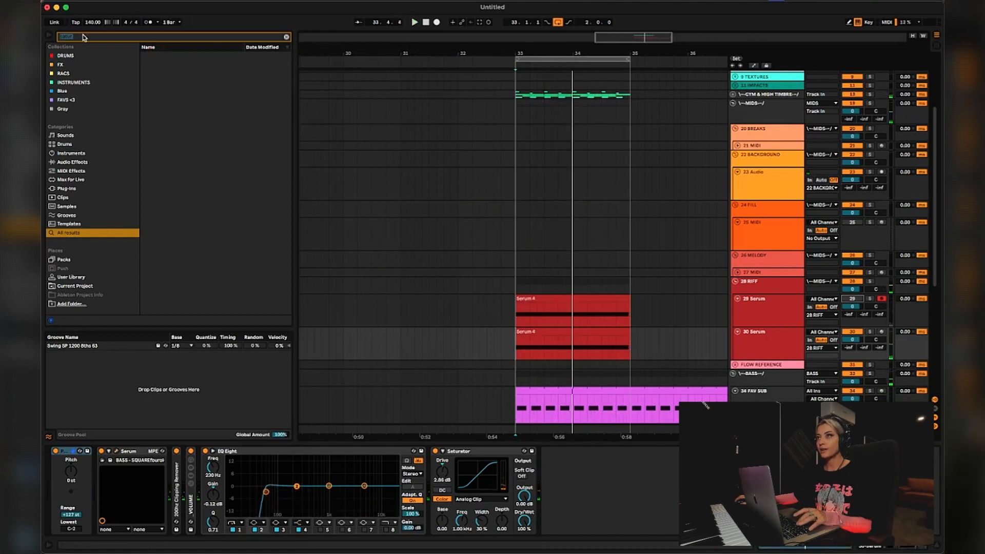
# - Search the browser for "convol" and add kHs Convolver after the Saturator on the duplicate Serum track
pyautogui.write('con')
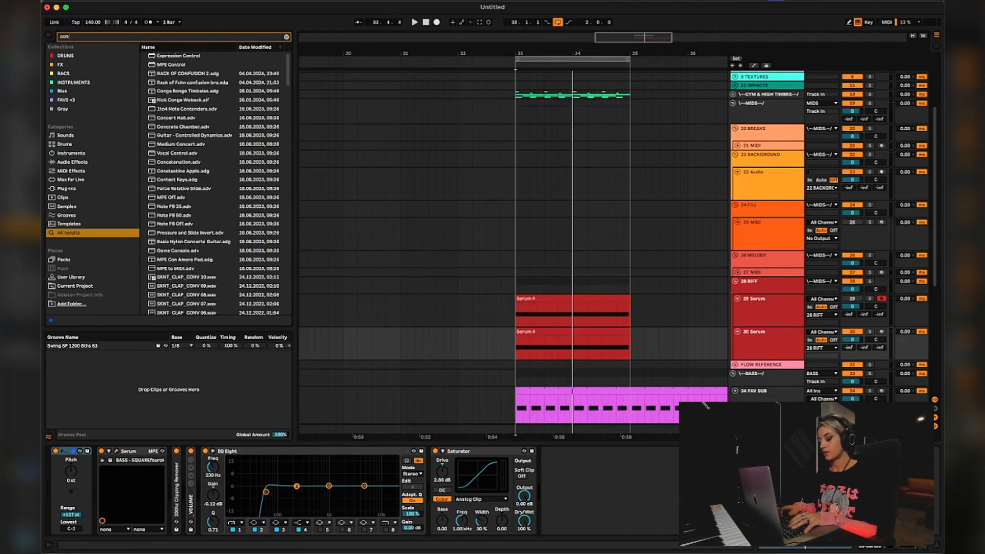
pyautogui.write('vol')
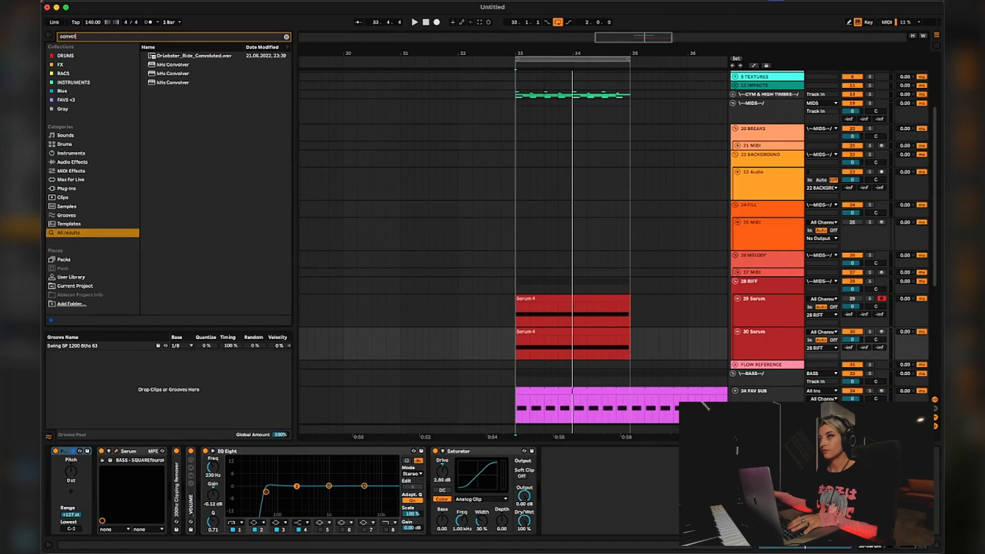
pyautogui.click(179, 83)
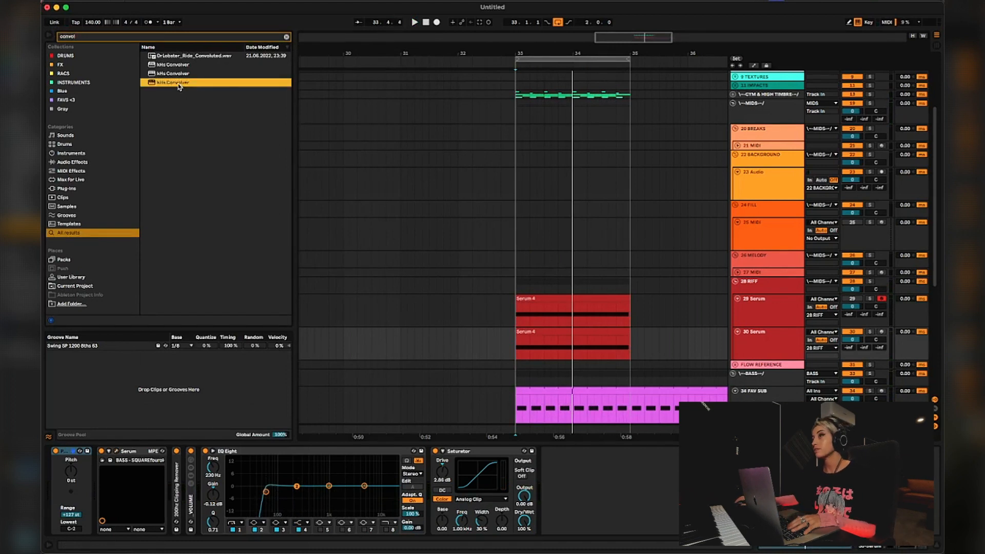
pyautogui.moveTo(574, 487); pyautogui.dragTo(576, 487)
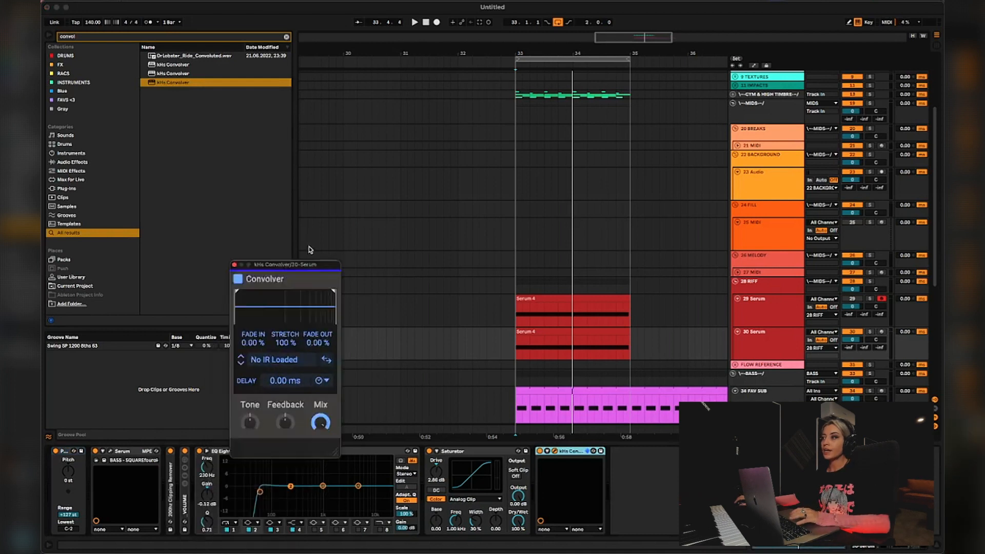
# - Solo the duplicate Serum track during playback and step through the Convolver's impulse responses to Chapel Center
pyautogui.moveTo(310, 262); pyautogui.dragTo(340, 102)
pyautogui.press('space')
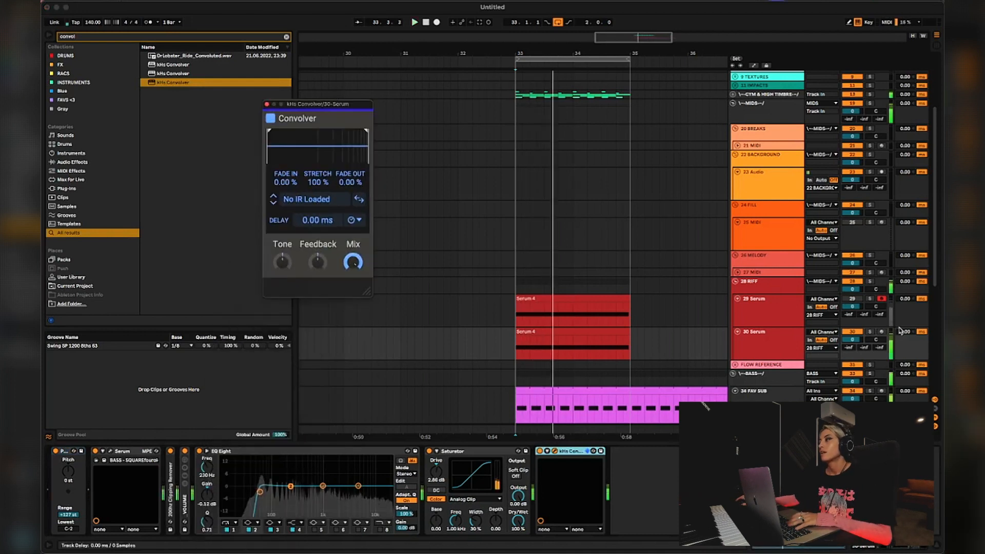
pyautogui.click(875, 336)
pyautogui.click(870, 332)
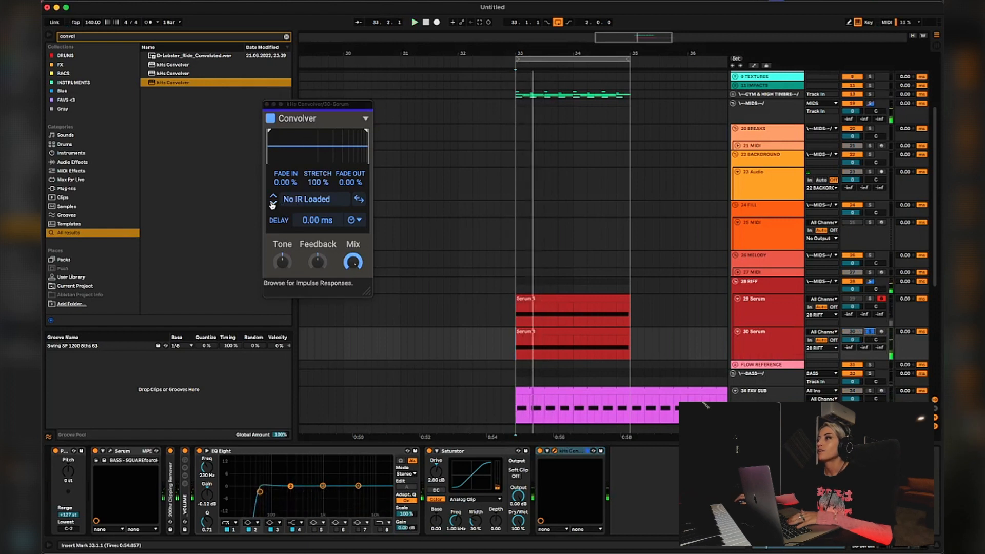
pyautogui.click(273, 205)
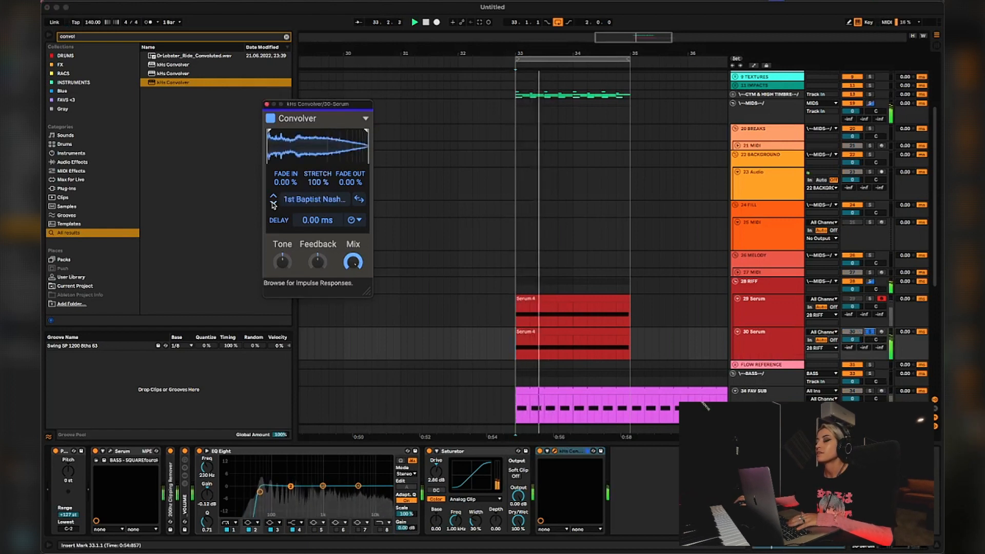
pyautogui.click(273, 205)
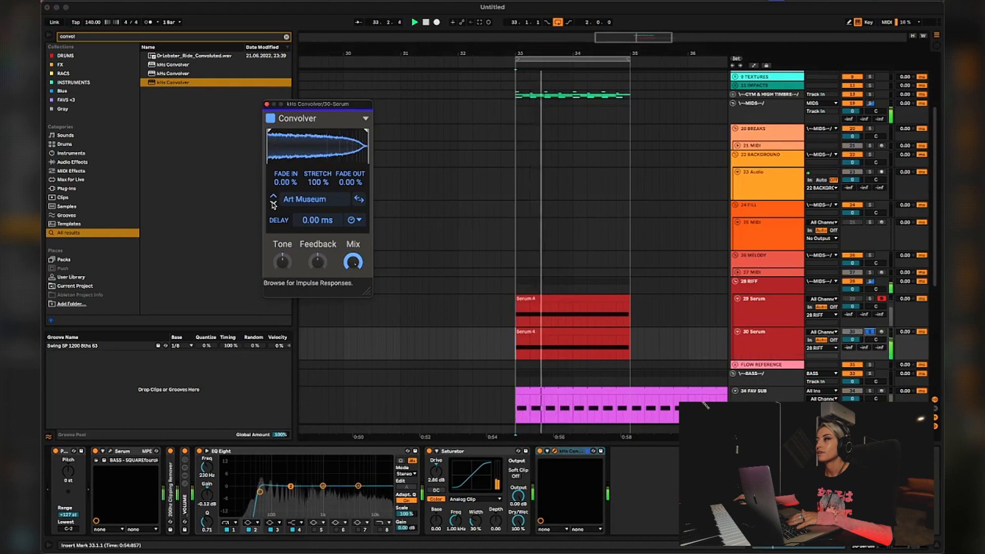
pyautogui.click(273, 205)
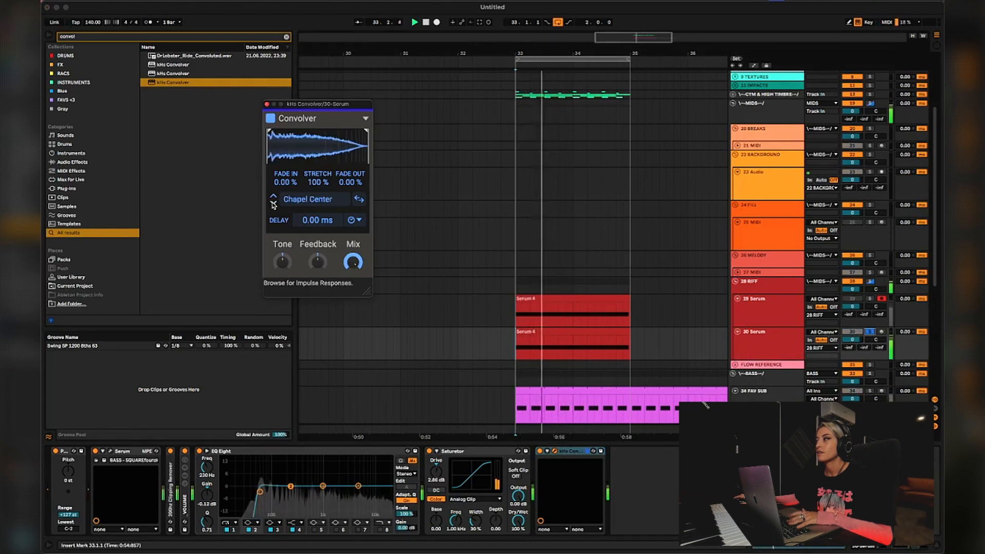
# - Release the duplicate's solo, unmute the original Serum track and switch the Convolver to the Empty Apartment impulse response
pyautogui.click(870, 331)
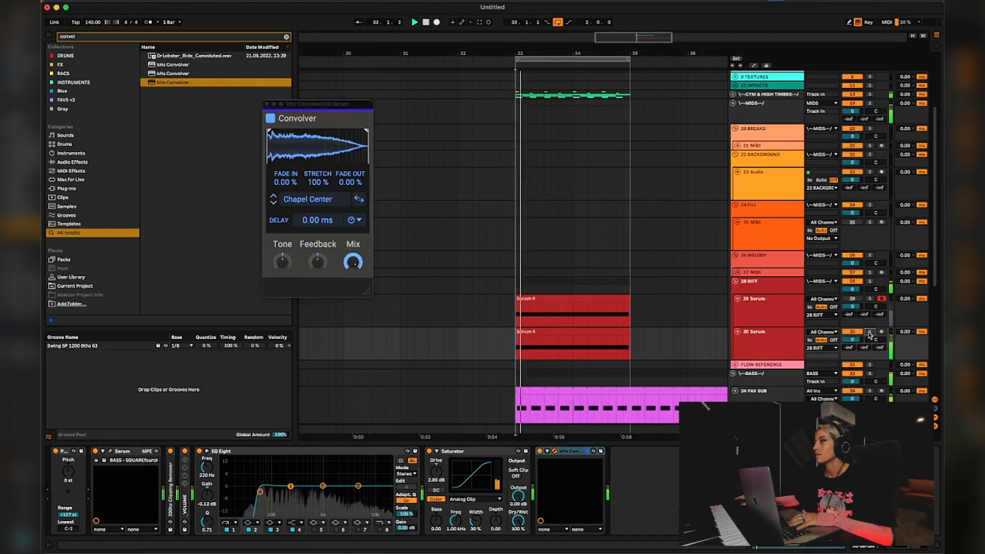
pyautogui.click(859, 299)
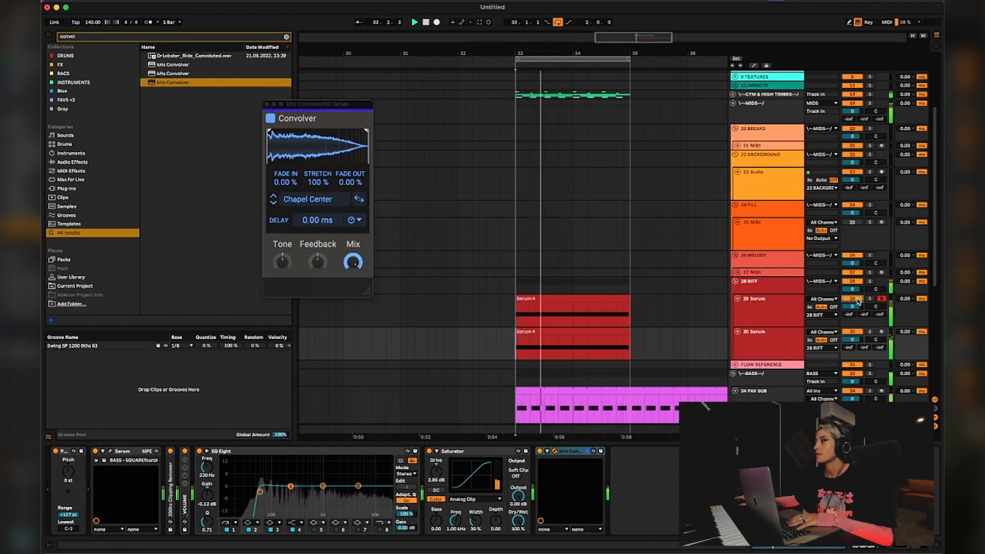
pyautogui.click(274, 203)
pyautogui.click(274, 202)
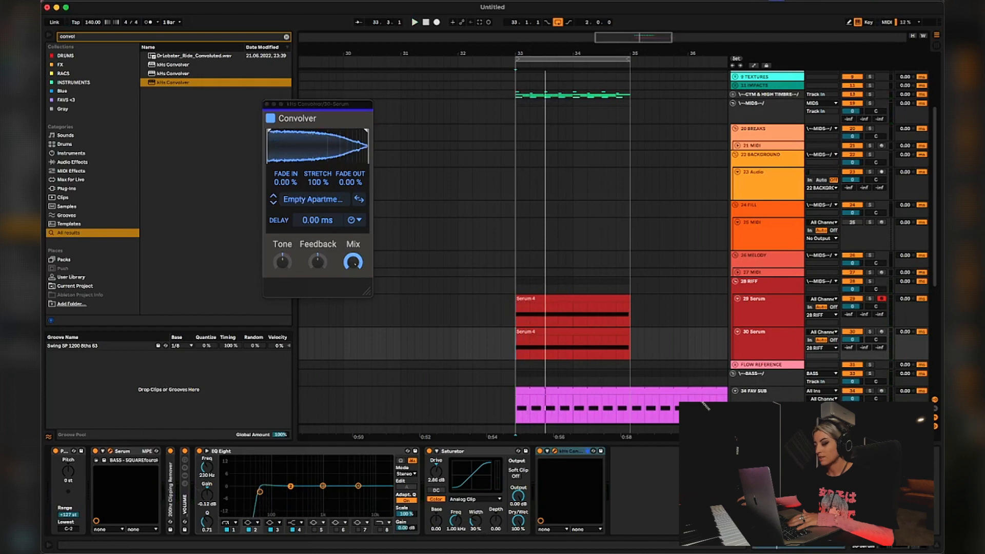
# - Review LFO 1 in the duplicate's Serum, close its window and play both riff layers from bar 33
pyautogui.moveTo(445, 329); pyautogui.dragTo(452, 110)
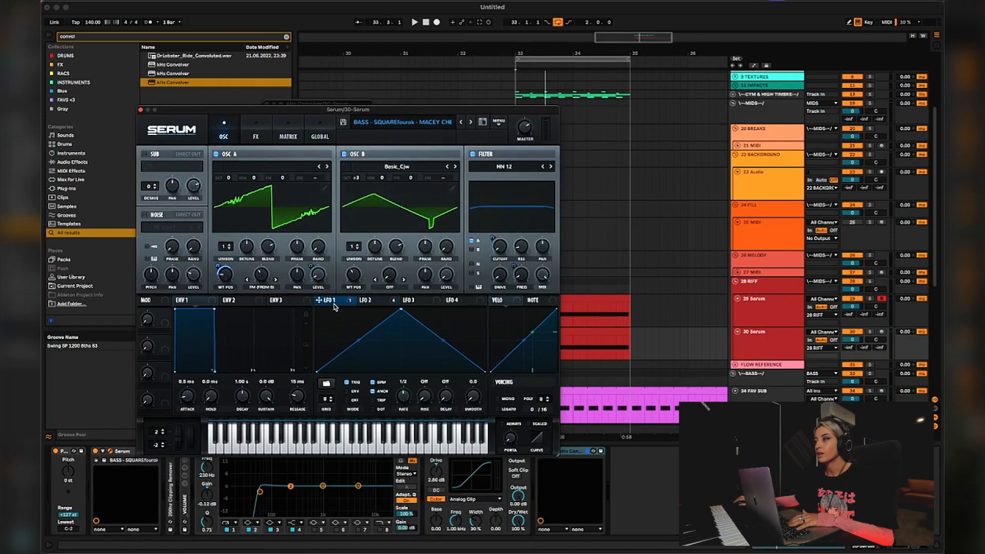
pyautogui.click(140, 112)
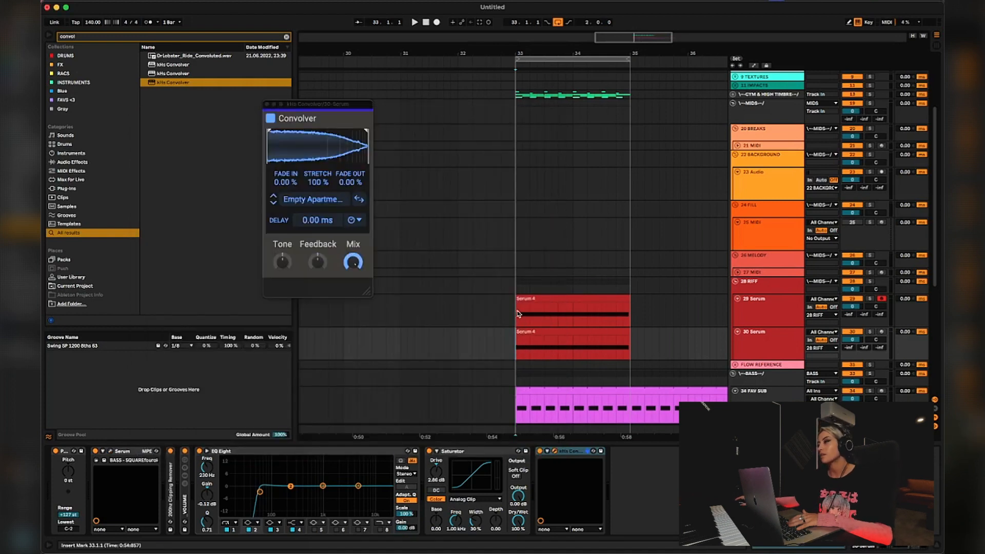
pyautogui.press('space')
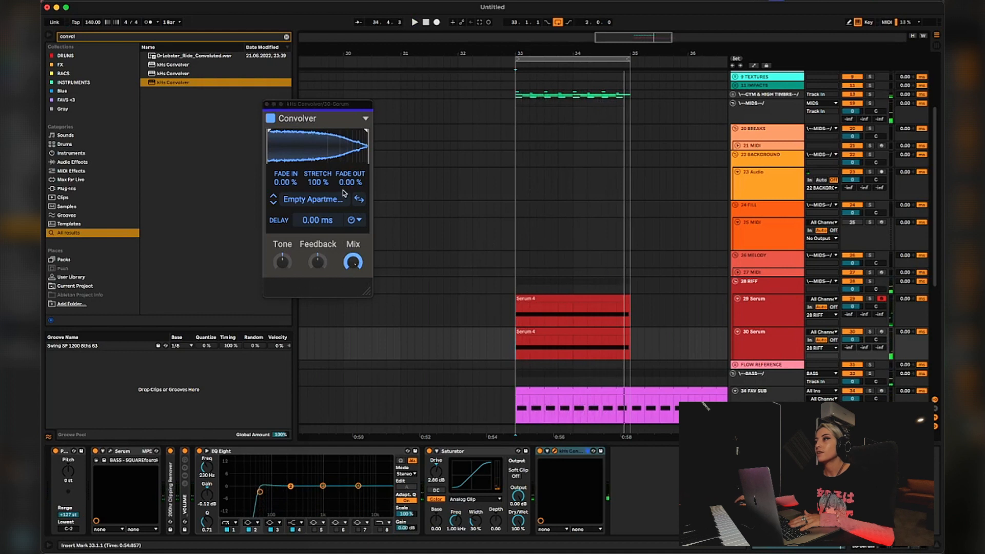
# - Switch the duplicate's Convolver to the Falkland Palace impulse response and add a Utility after it
pyautogui.click(273, 205)
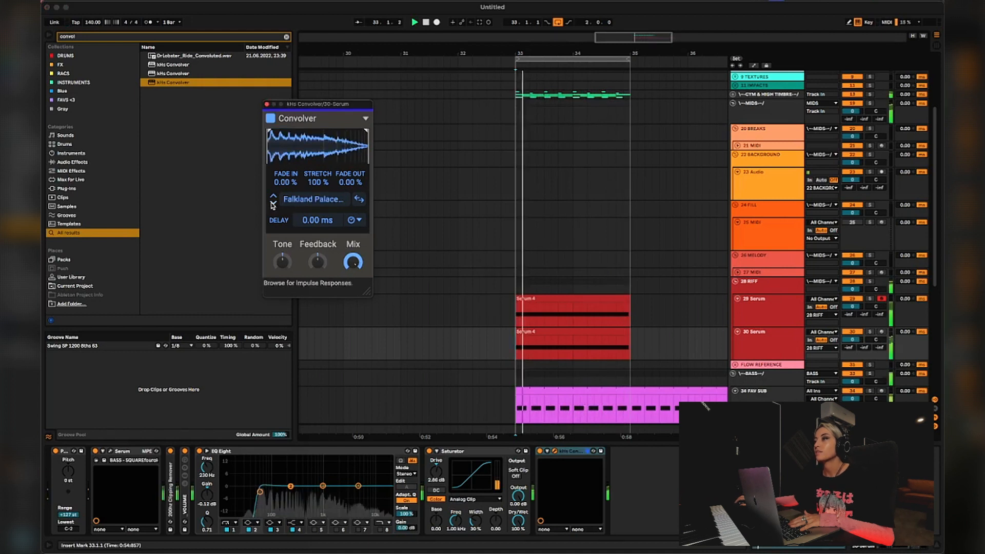
pyautogui.click(267, 104)
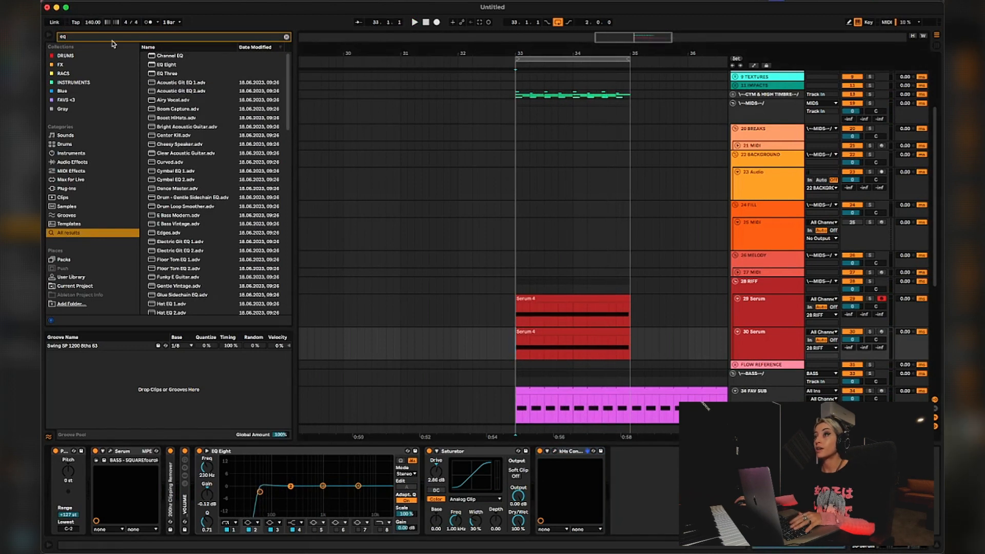
pyautogui.write('uti')
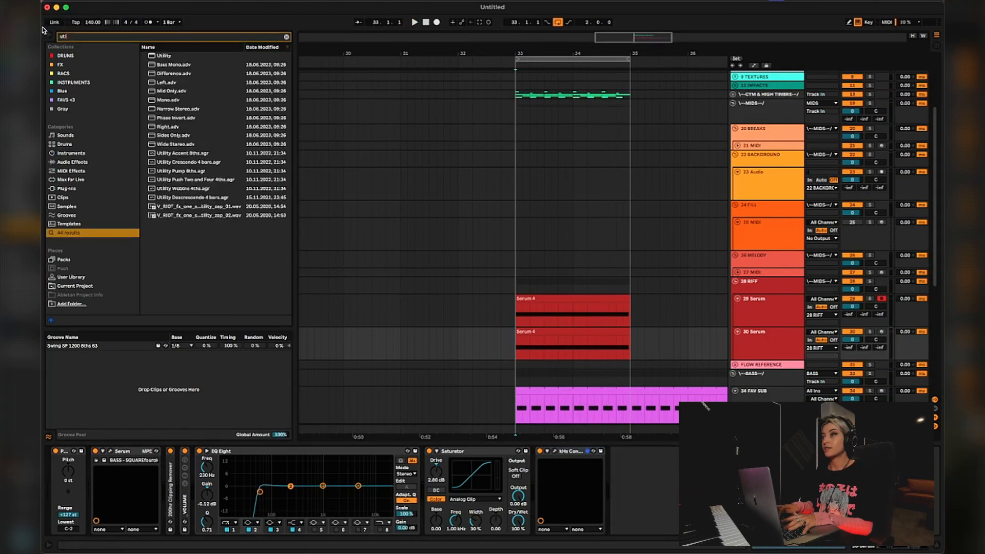
pyautogui.click(171, 56)
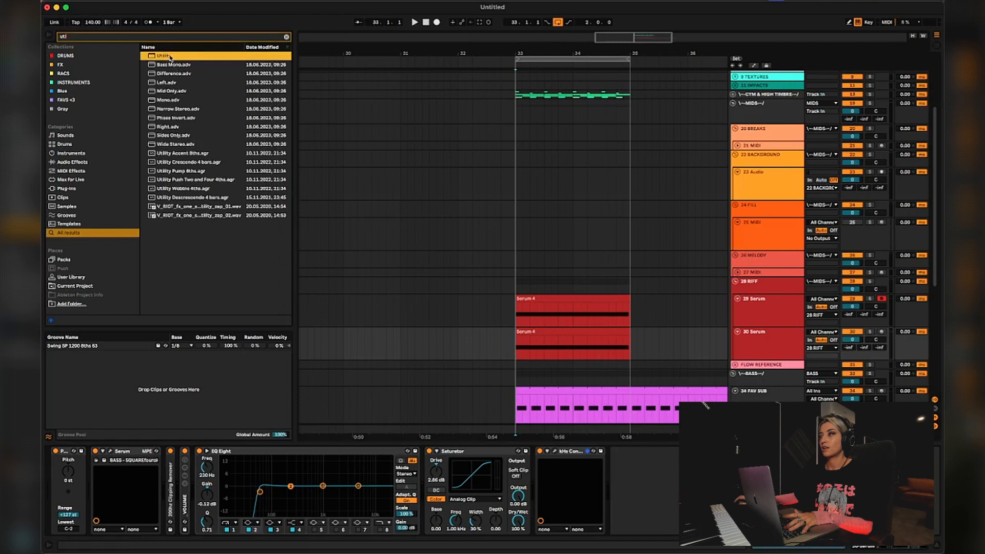
pyautogui.press('Return')
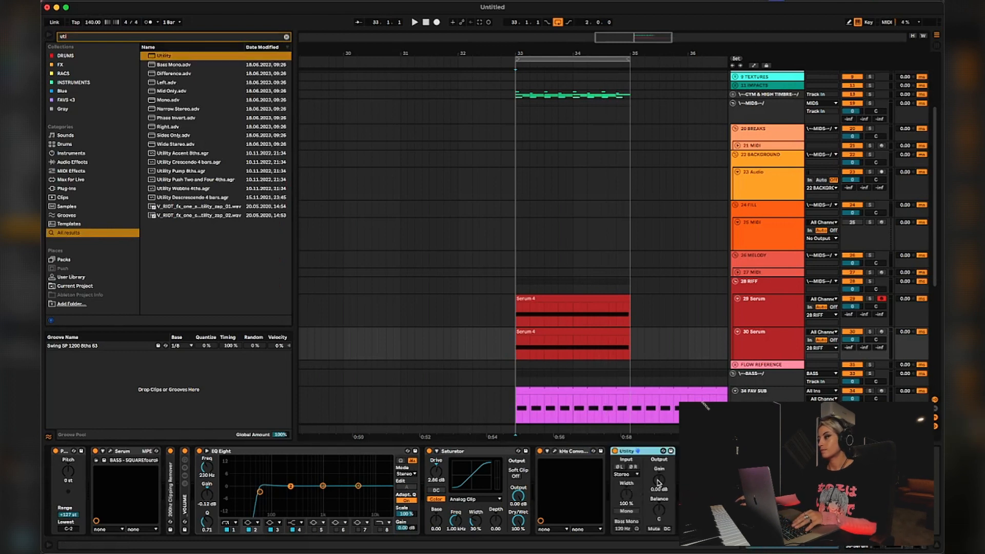
# - Lower the Utility gain to -13.3 dB during playback and compare the duplicate layer soloed and in the mix
pyautogui.press('space')
pyautogui.moveTo(659, 483)
pyautogui.mouseDown()
pyautogui.moveTo(659, 508)
pyautogui.moveTo(658, 479)
pyautogui.mouseUp()
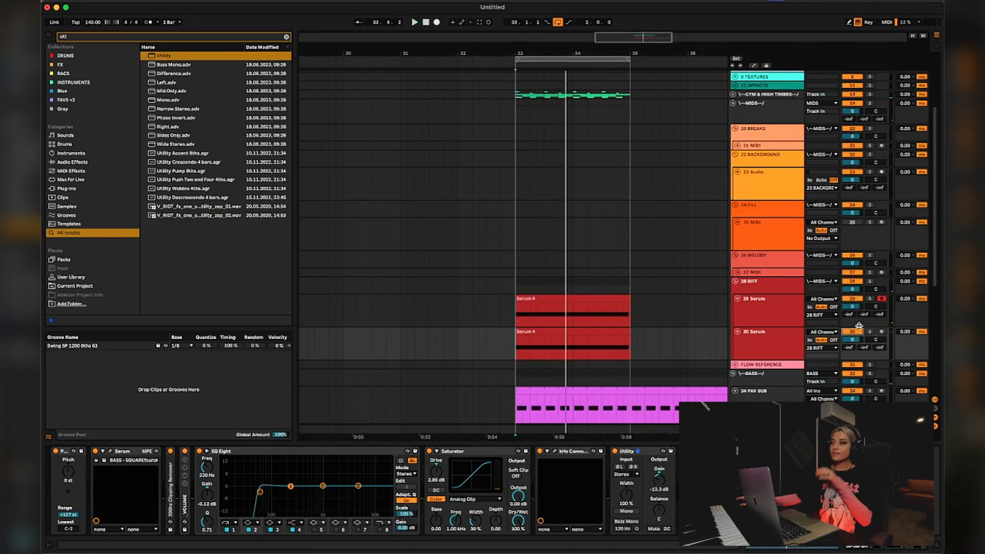
pyautogui.click(870, 332)
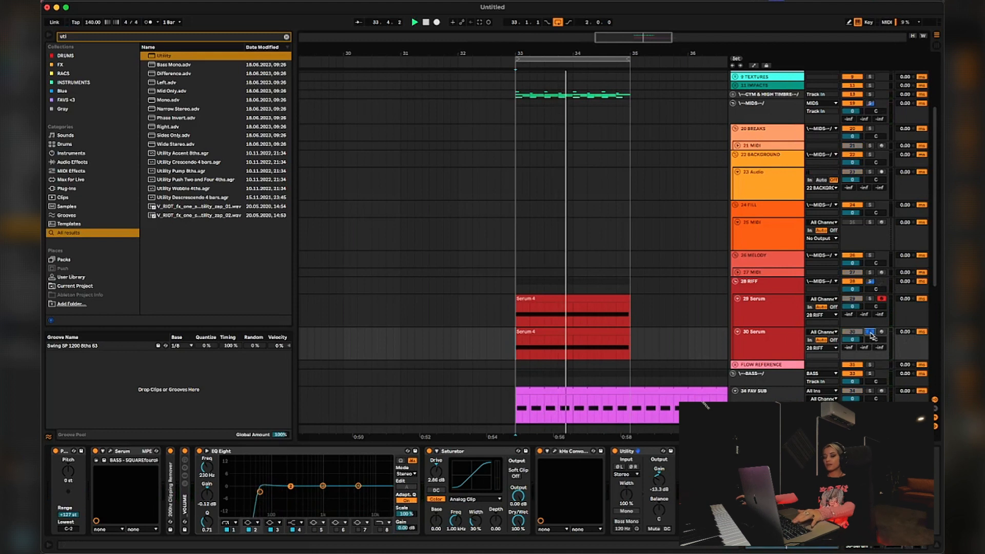
pyautogui.click(869, 333)
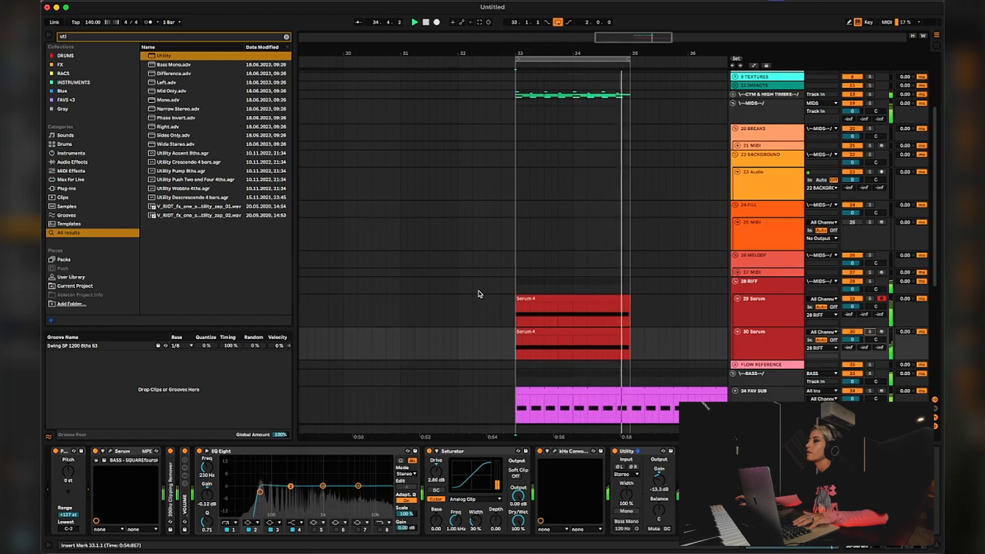
# - Search the browser for "freq" and add kHs Frequency Shifter to the duplicate Serum track
pyautogui.click(748, 348)
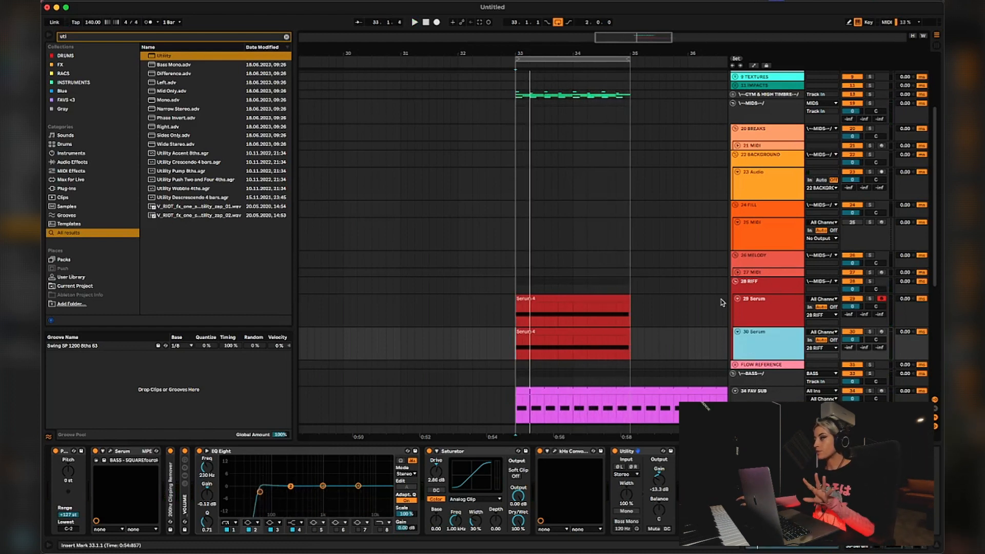
pyautogui.click(92, 39)
pyautogui.write('freq')
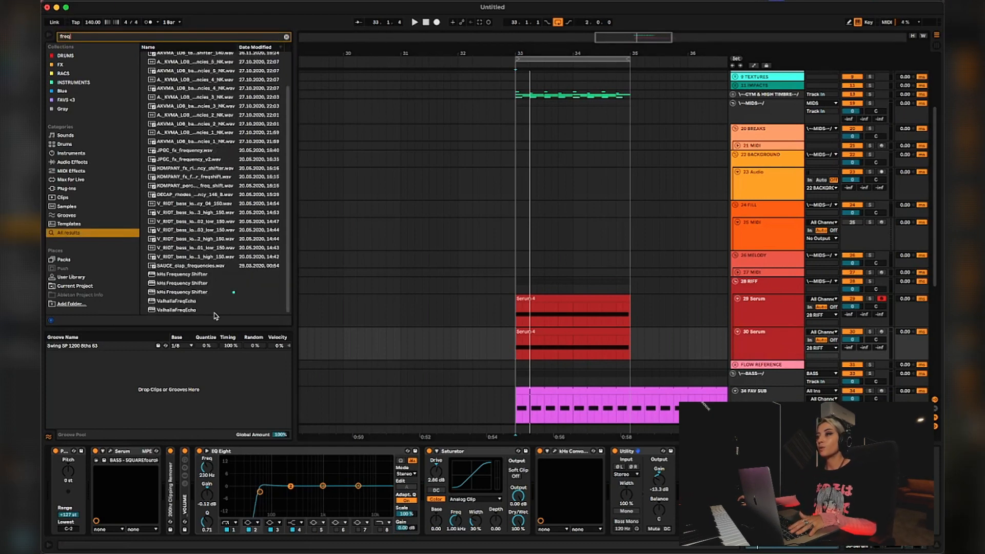
pyautogui.click(211, 293)
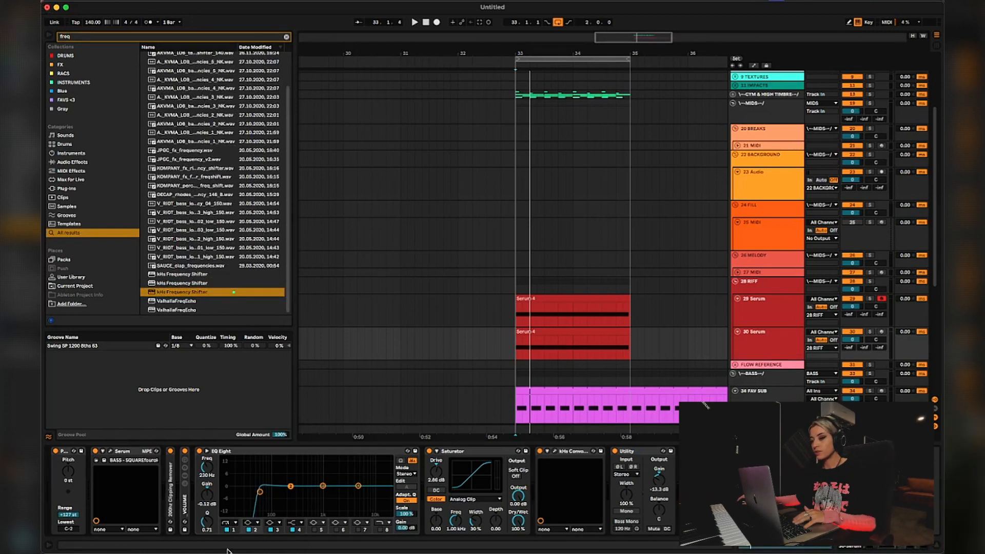
pyautogui.press('Return')
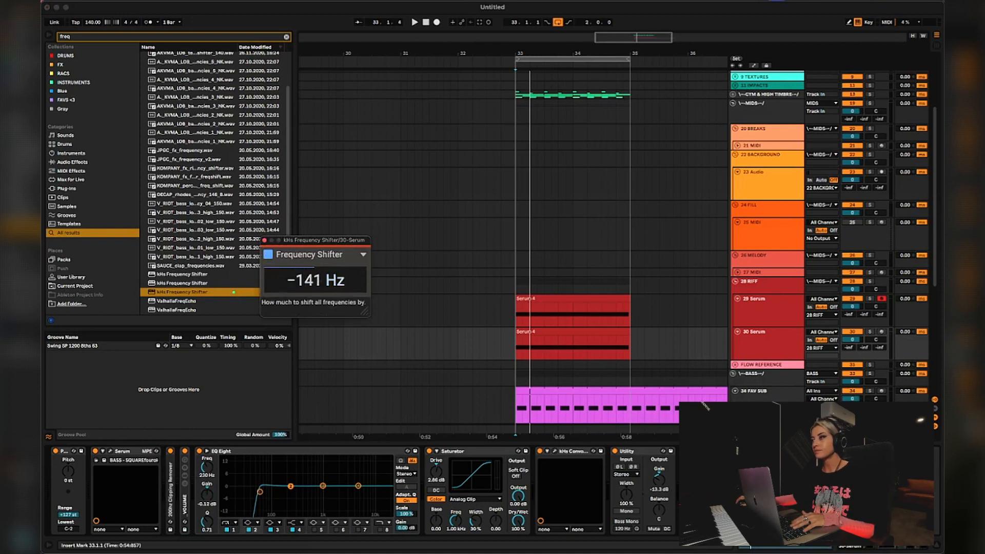
# - Set the Frequency Shifter to 8.31 Hz while auditioning the duplicate soloed and in the mix, and close its window
pyautogui.press('space')
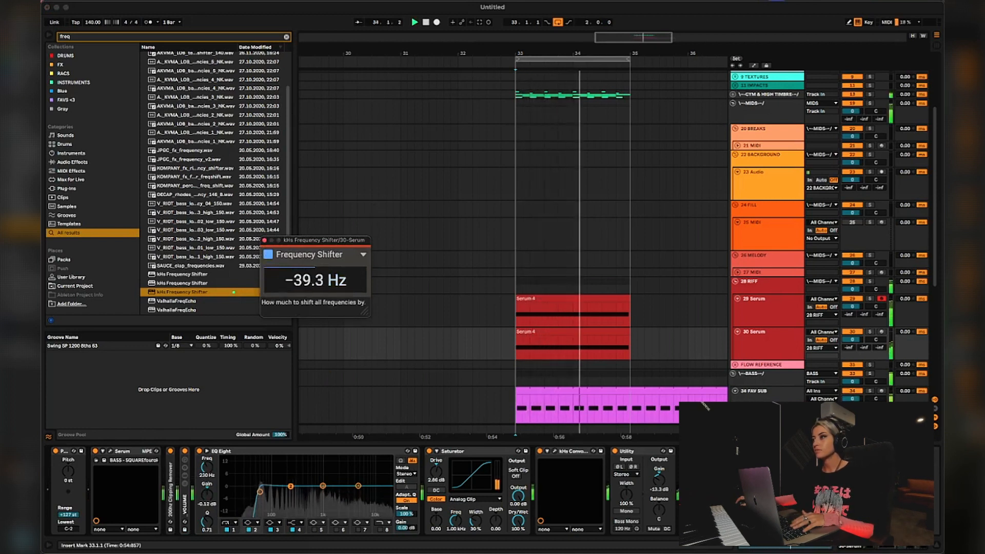
pyautogui.moveTo(296, 283); pyautogui.dragTo(296, 279)
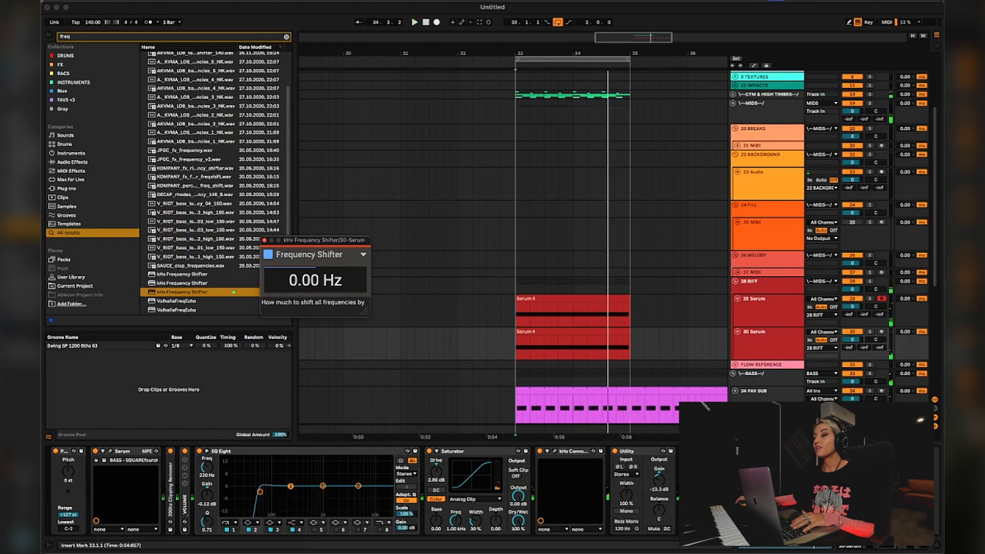
pyautogui.press('space')
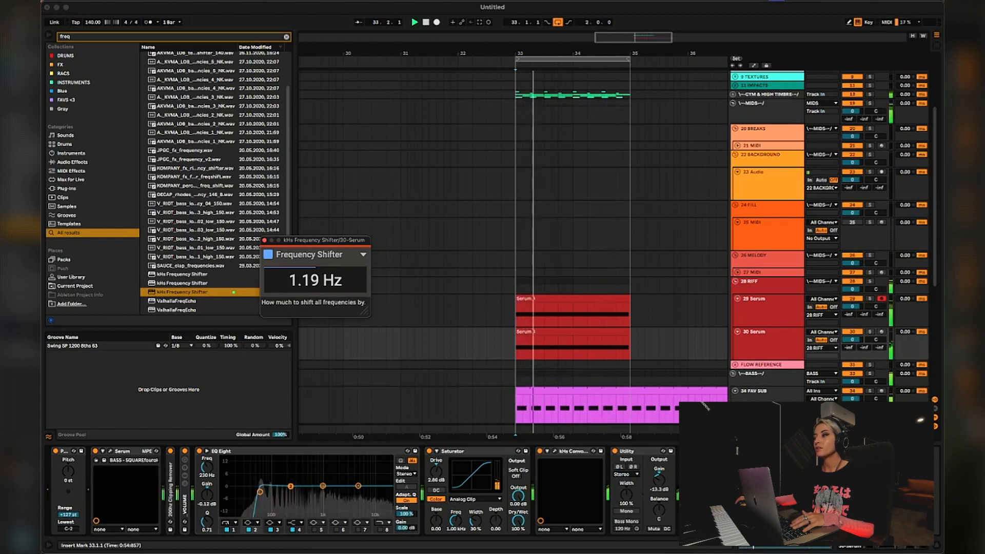
pyautogui.click(871, 332)
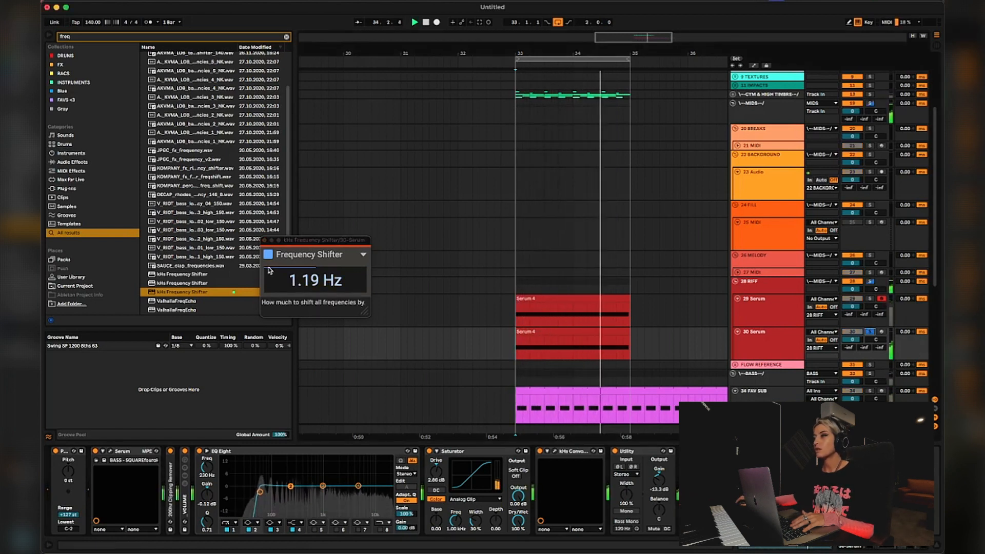
pyautogui.moveTo(315, 281); pyautogui.dragTo(315, 272)
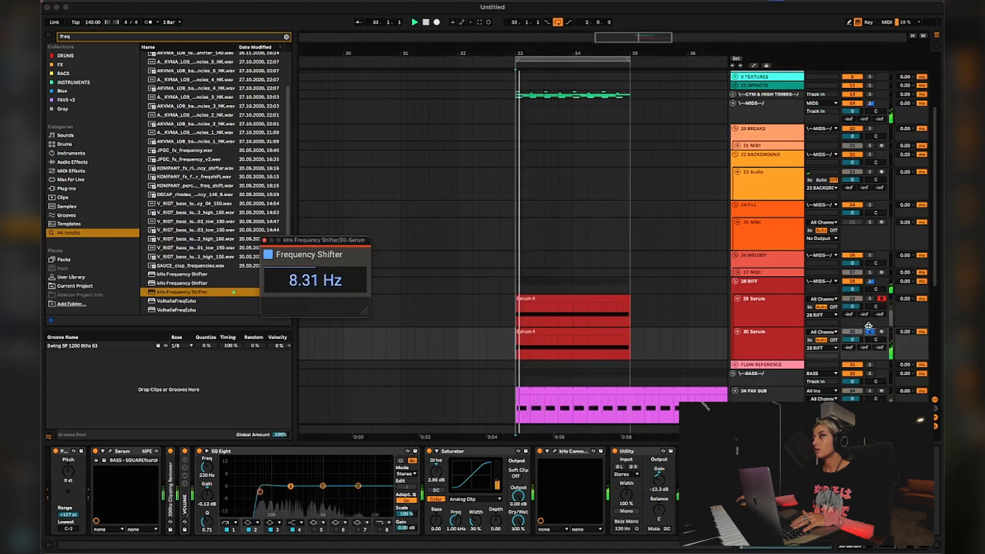
pyautogui.click(871, 332)
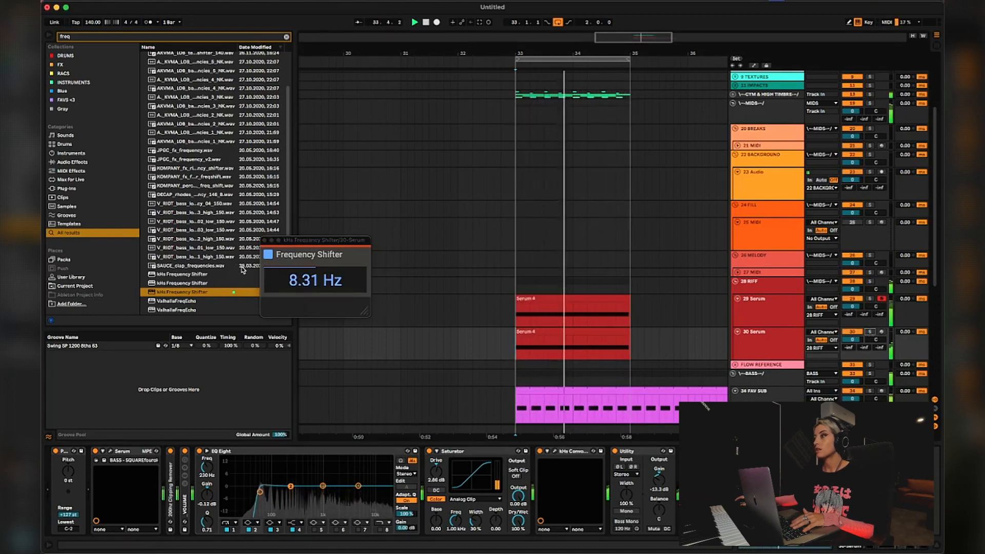
pyautogui.click(264, 240)
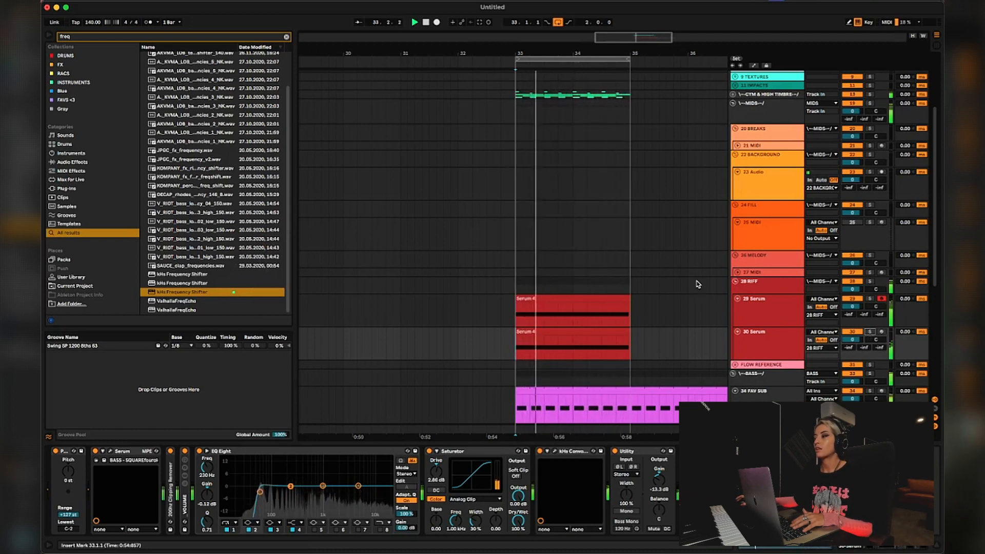
# - Select the original Serum track's riff clip and listen to that layer soloed and together with the duplicate
pyautogui.click(764, 308)
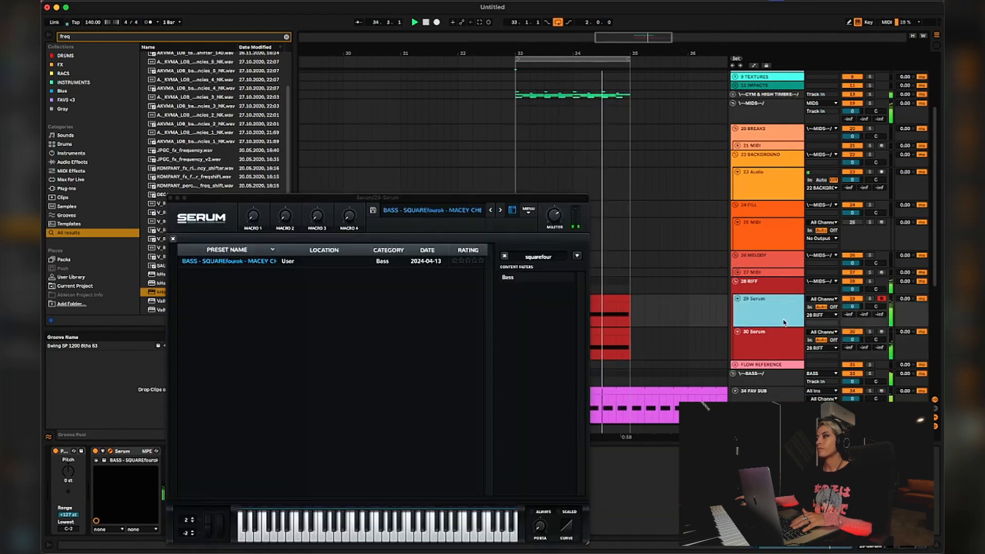
pyautogui.click(170, 198)
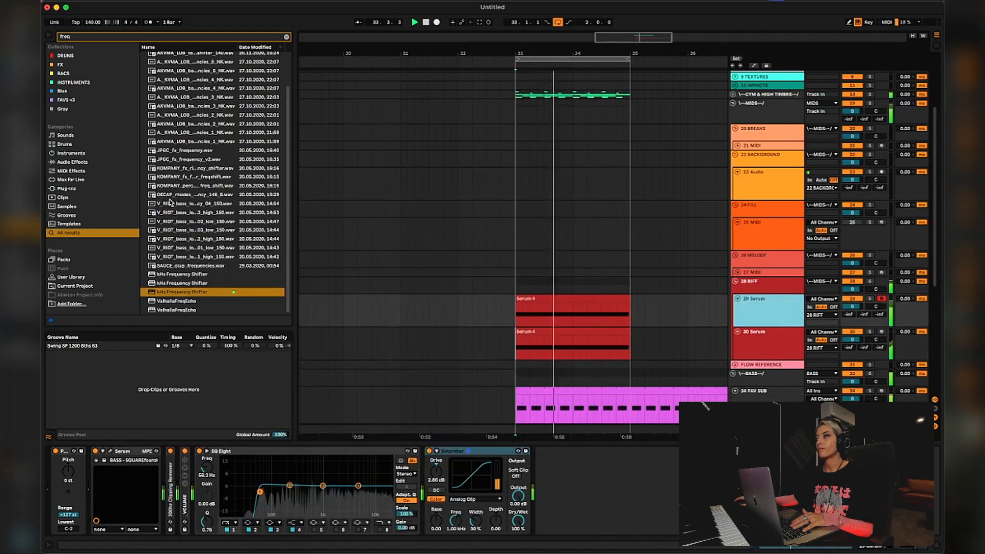
pyautogui.click(591, 299)
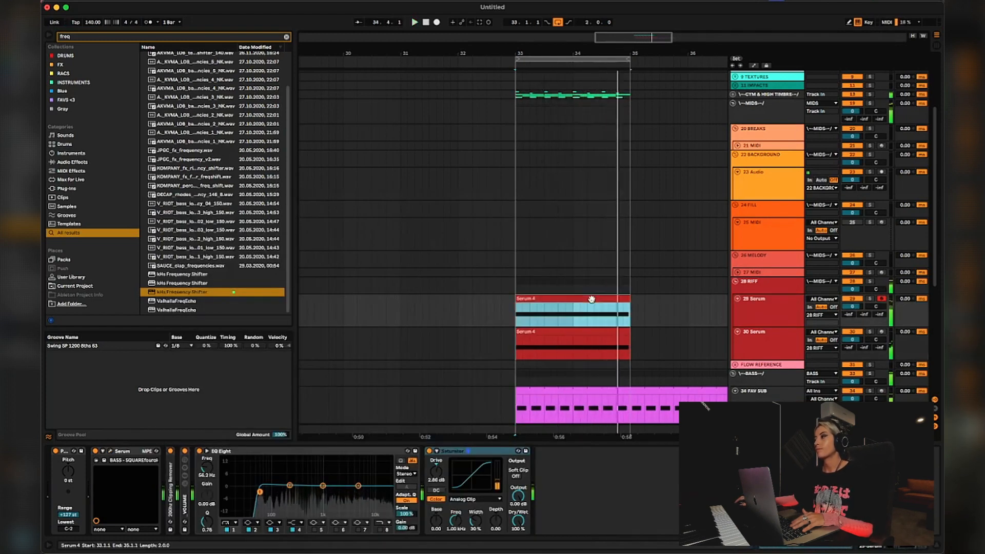
pyautogui.press('space')
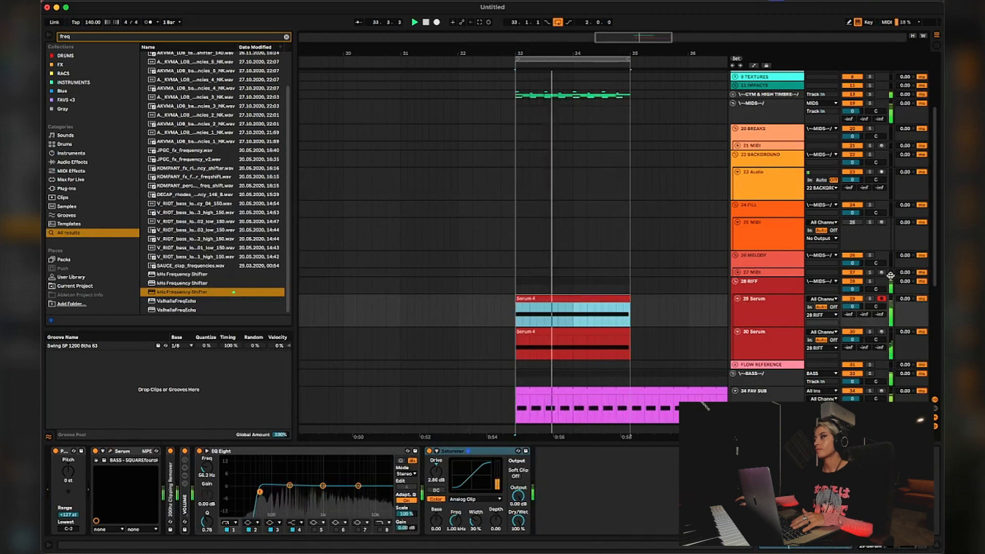
pyautogui.click(871, 299)
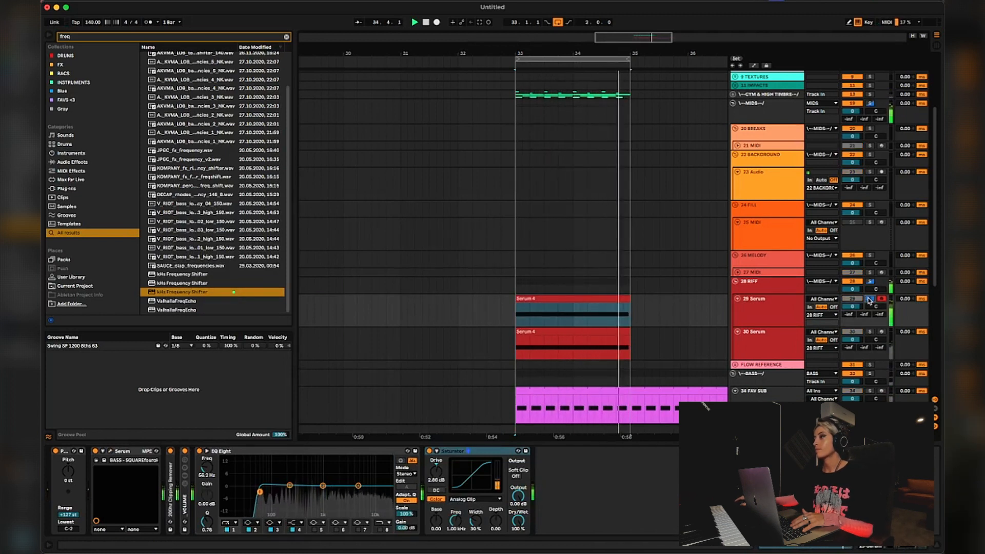
pyautogui.click(870, 299)
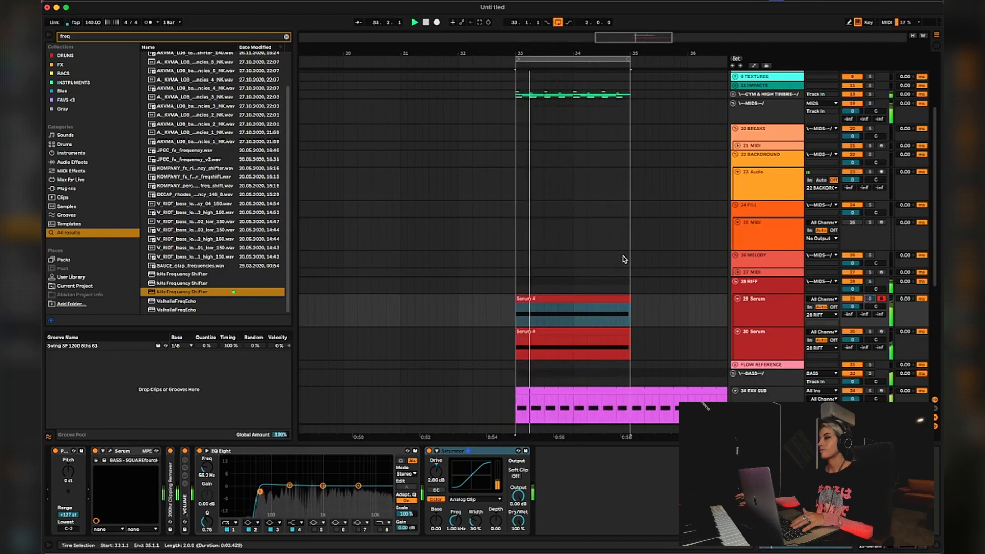
# - Enable Automation Arm, show the automation lanes and check the original Serum track's device and Mixer parameter choices
pyautogui.click(773, 317)
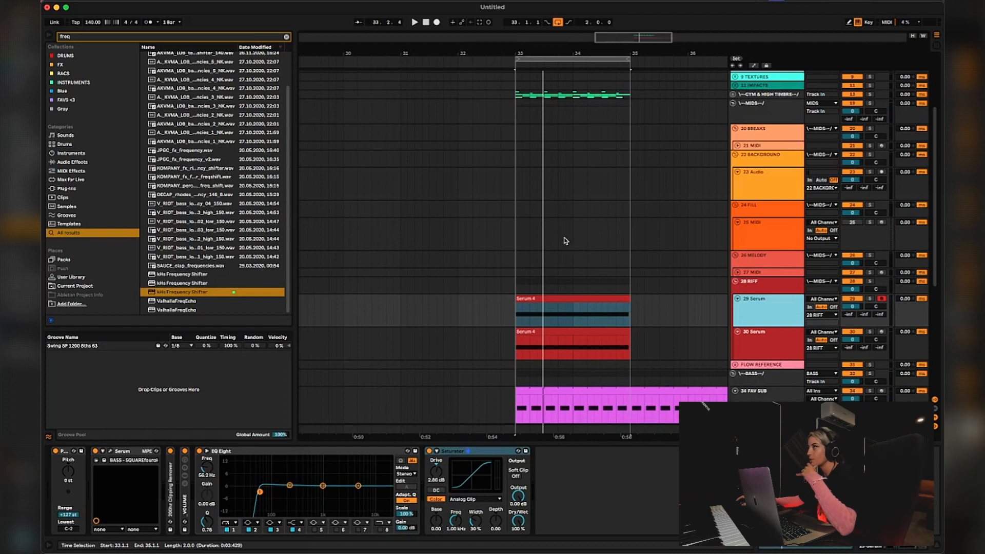
pyautogui.click(462, 23)
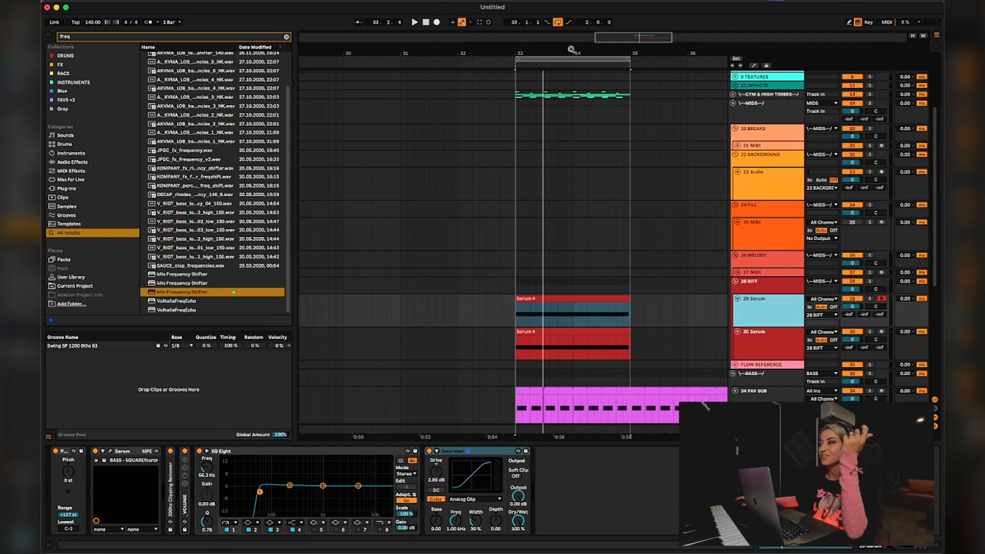
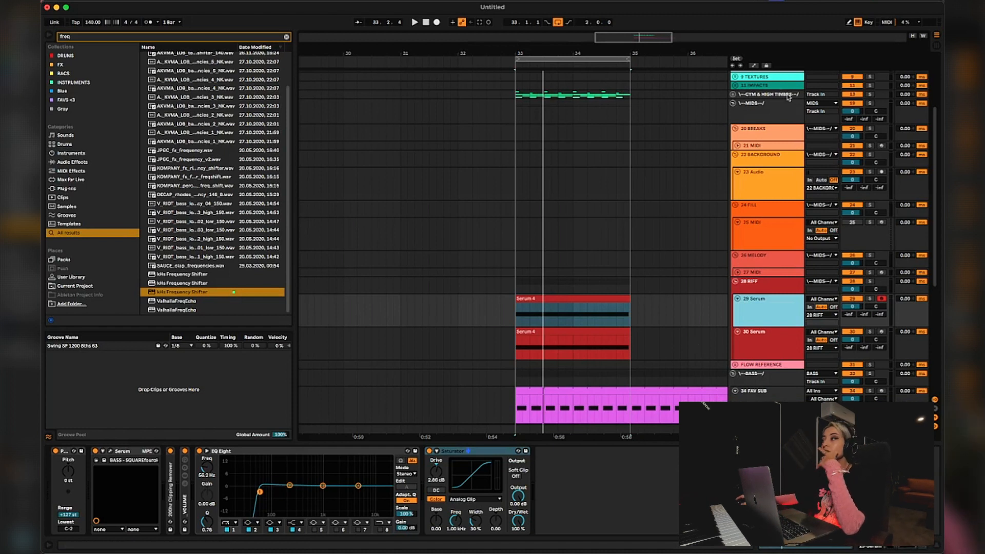
pyautogui.click(753, 67)
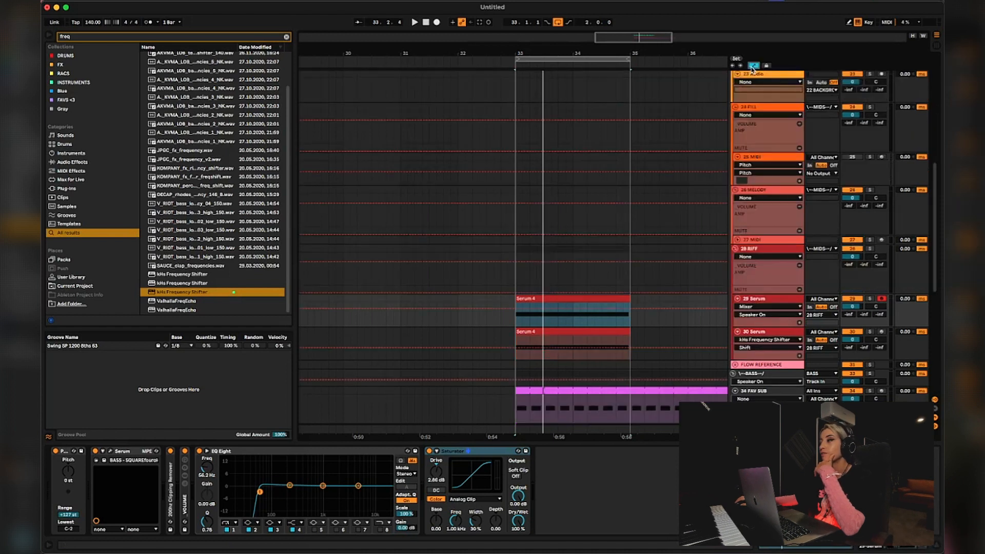
pyautogui.click(778, 308)
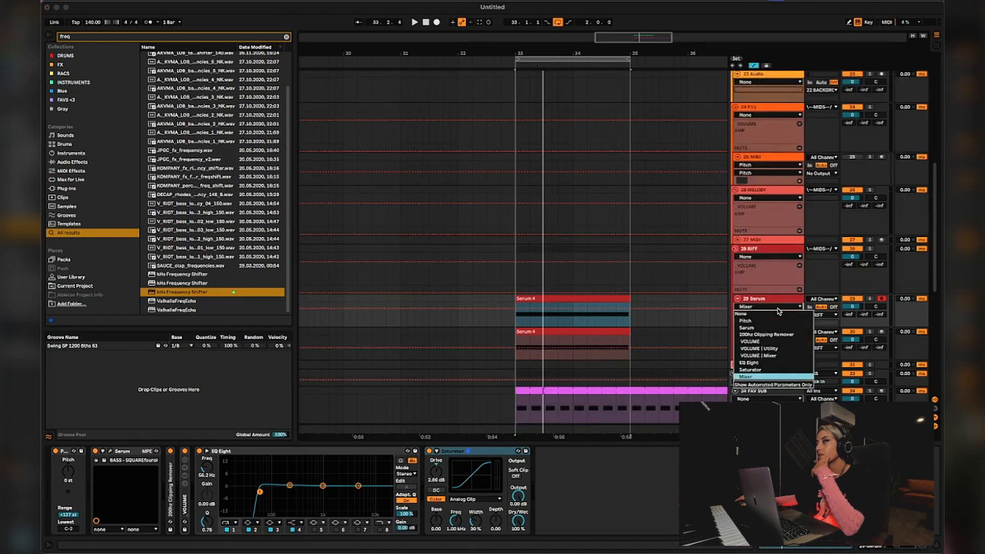
pyautogui.click(715, 323)
pyautogui.click(773, 314)
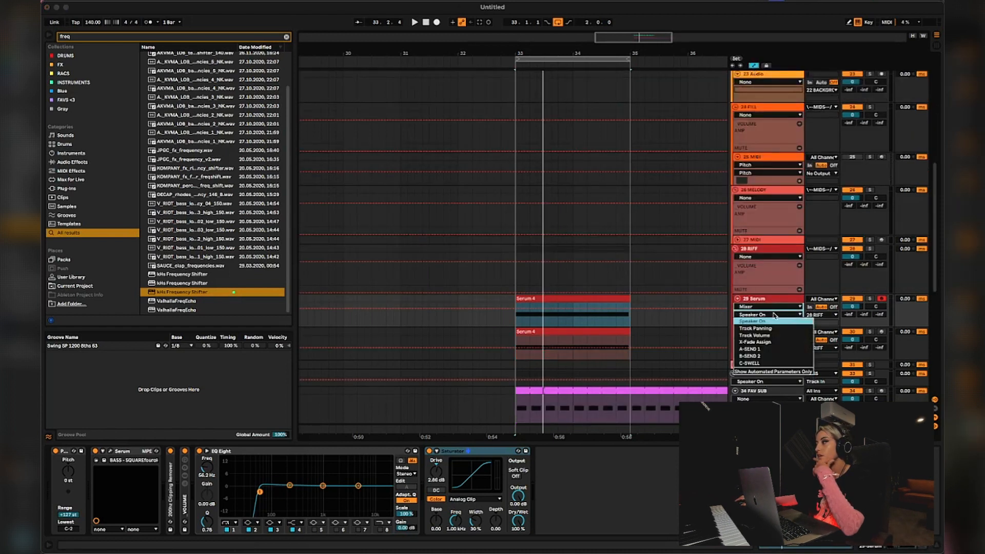
pyautogui.click(715, 332)
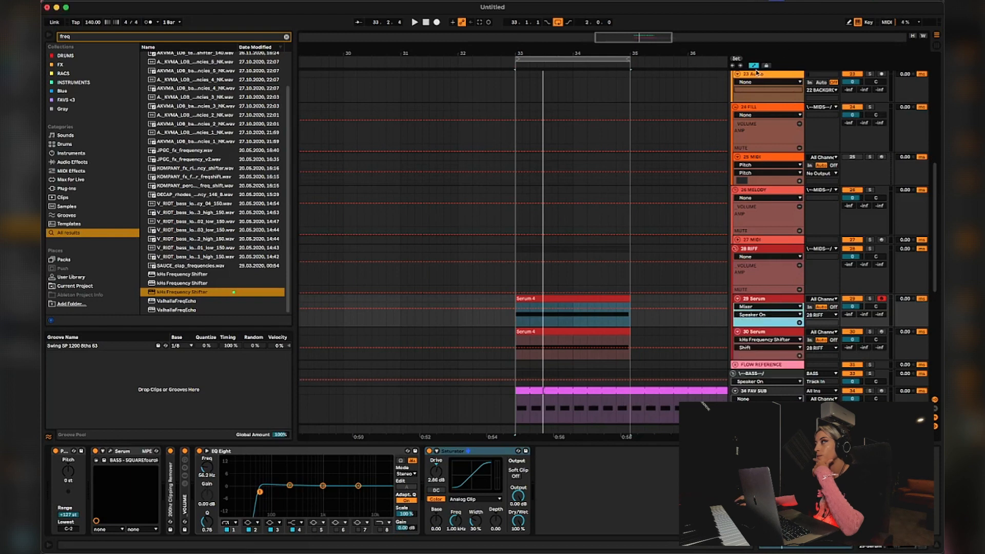
# - Display Serum's Fil Var automation lane on the original Serum track, check its parameter choices and hide the automation lanes
pyautogui.click(777, 307)
pyautogui.click(777, 326)
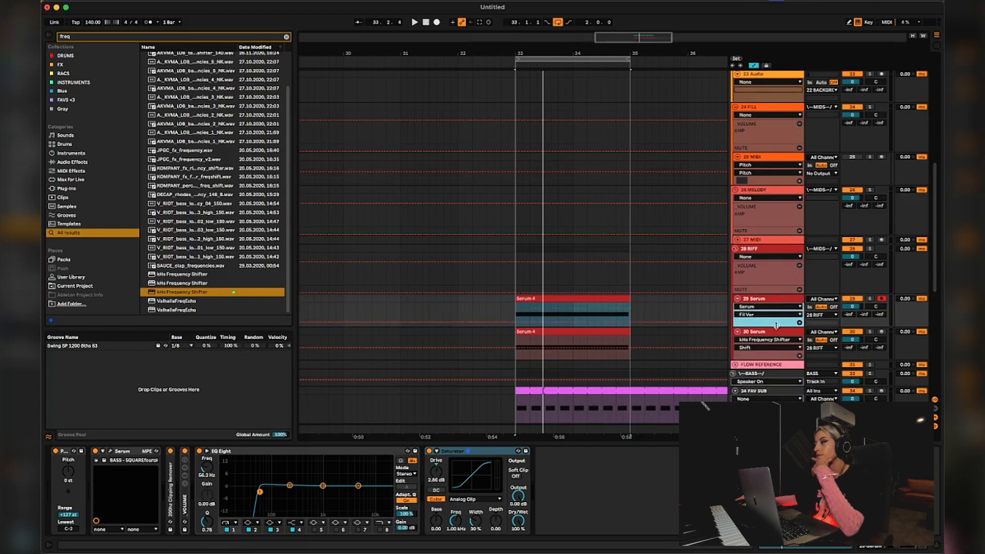
pyautogui.click(778, 314)
pyautogui.click(725, 321)
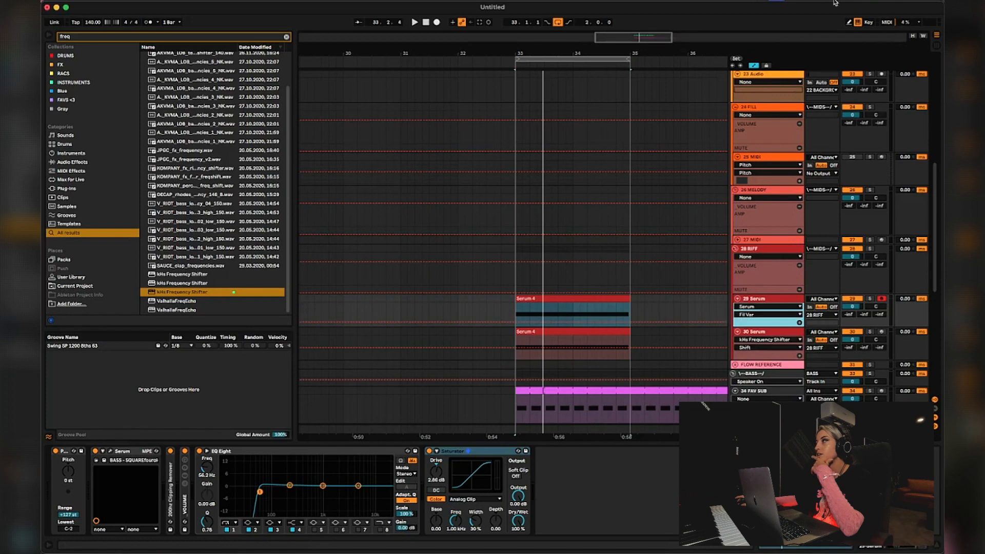
pyautogui.click(753, 65)
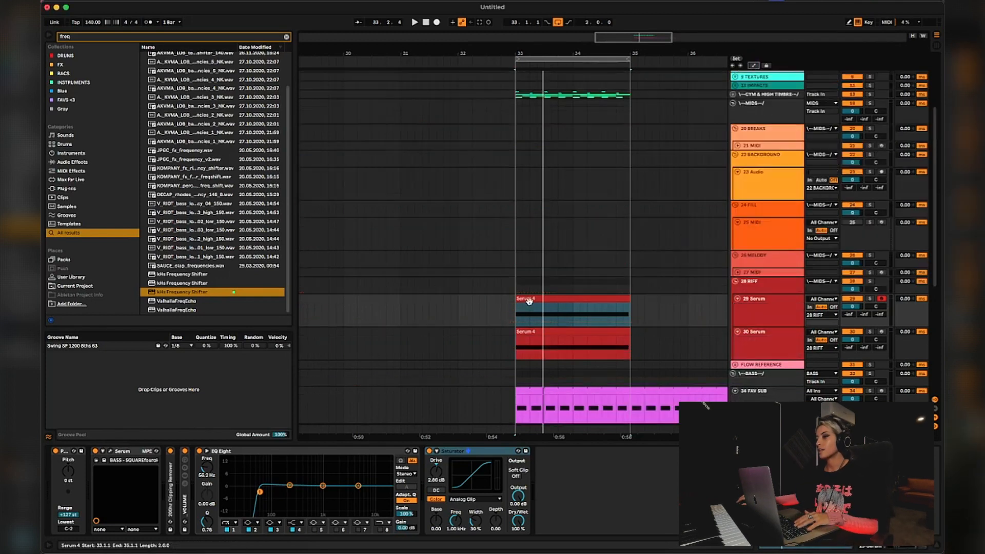
# - Make LFO 2 Rate the displayed automation parameter of the original Serum track and show the automation lanes
pyautogui.click(531, 305)
pyautogui.click(111, 451)
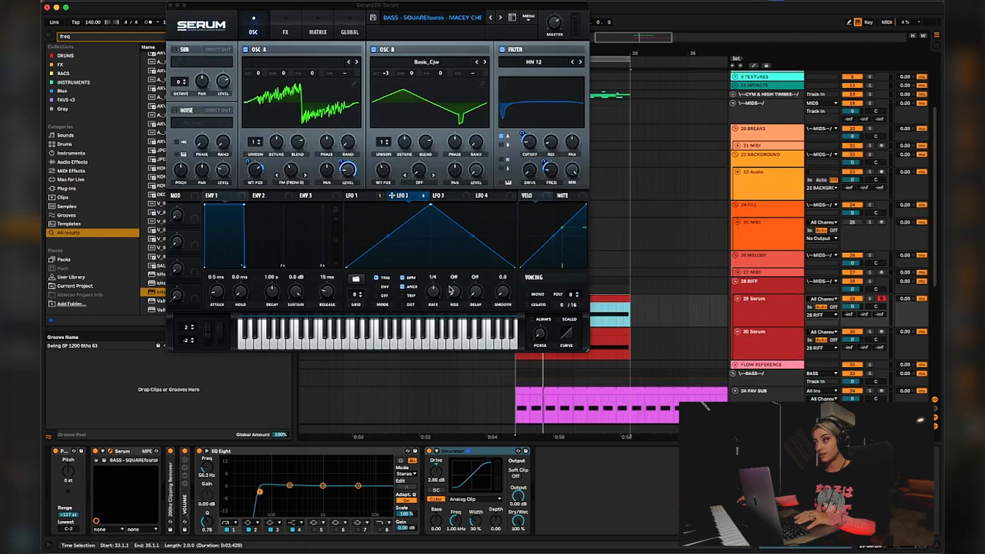
pyautogui.click(432, 294)
pyautogui.click(795, 326)
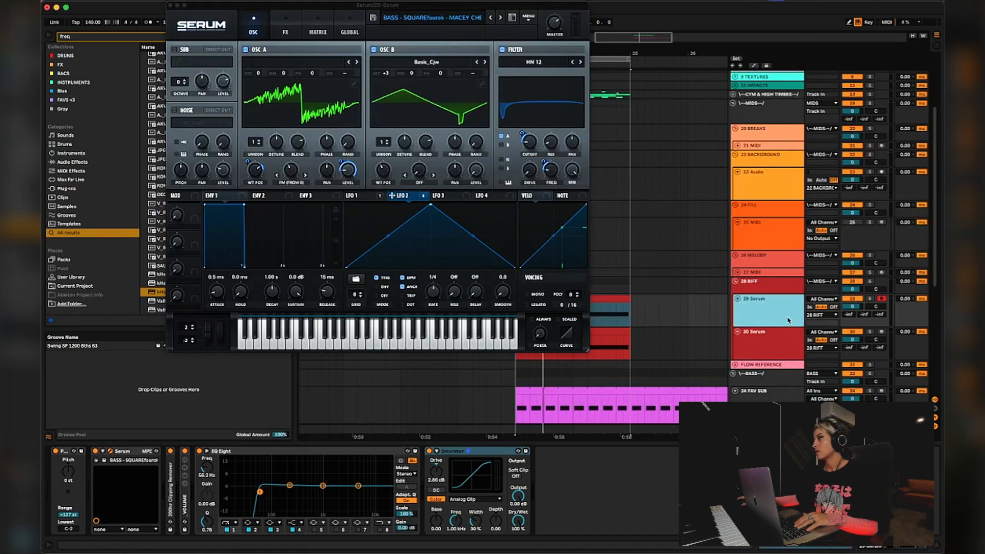
pyautogui.click(169, 6)
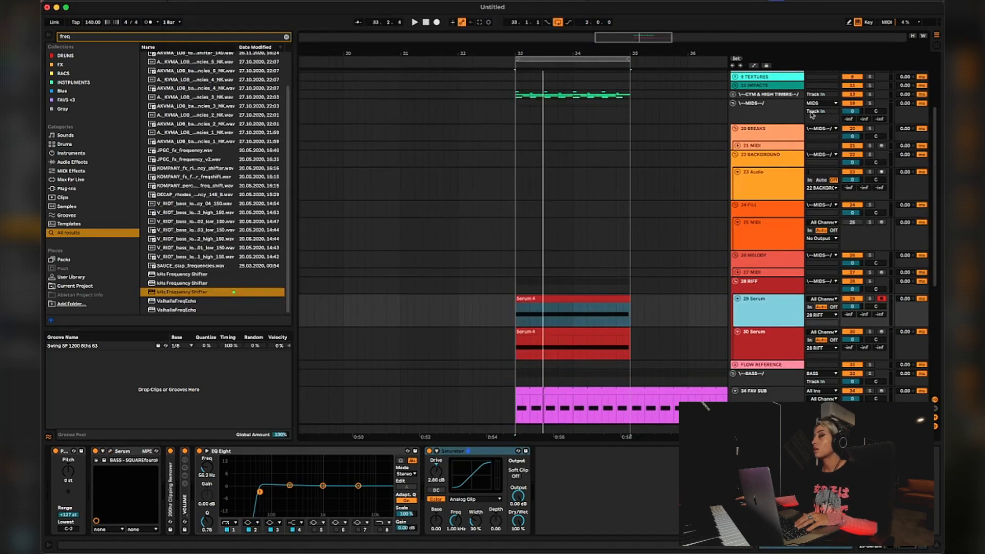
pyautogui.click(755, 65)
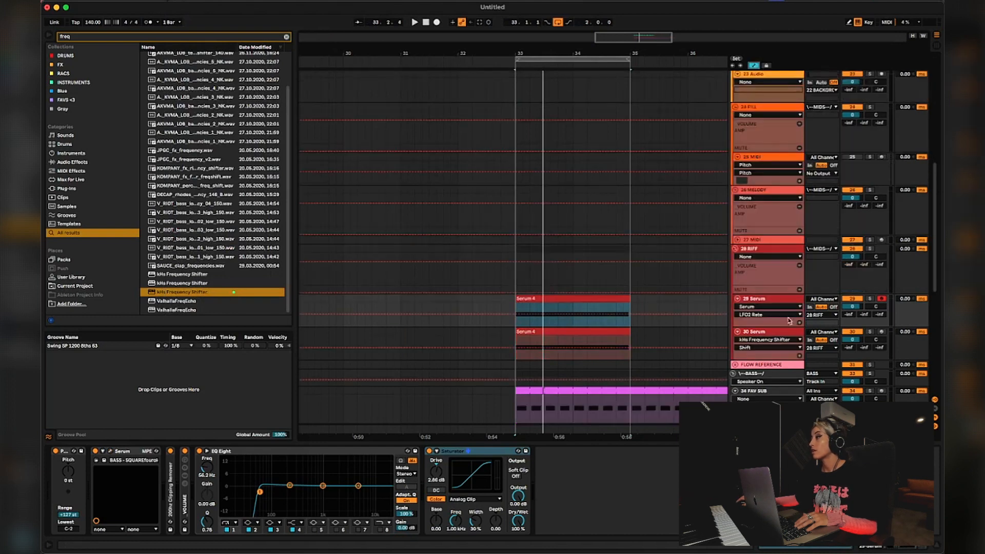
# - Shape a short V-shaped dip in the LFO2 Rate automation at the end of the original riff clip, audition it and hide the lanes
pyautogui.click(627, 318)
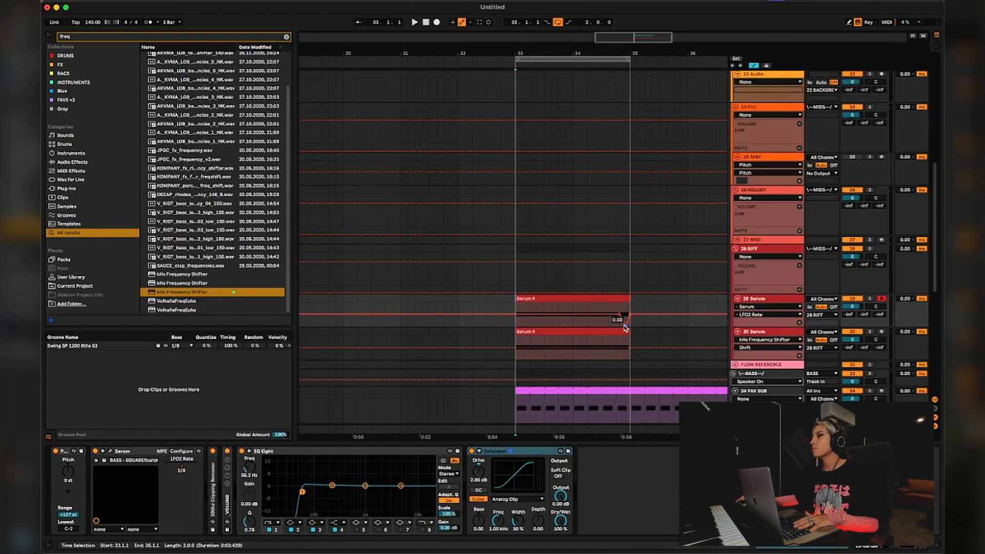
pyautogui.press('space')
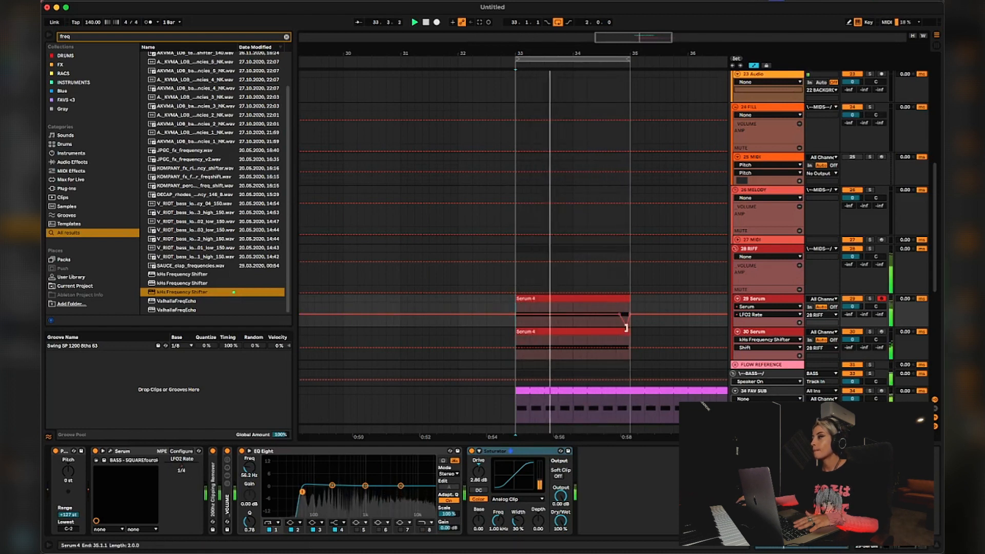
pyautogui.moveTo(624, 321); pyautogui.dragTo(625, 323)
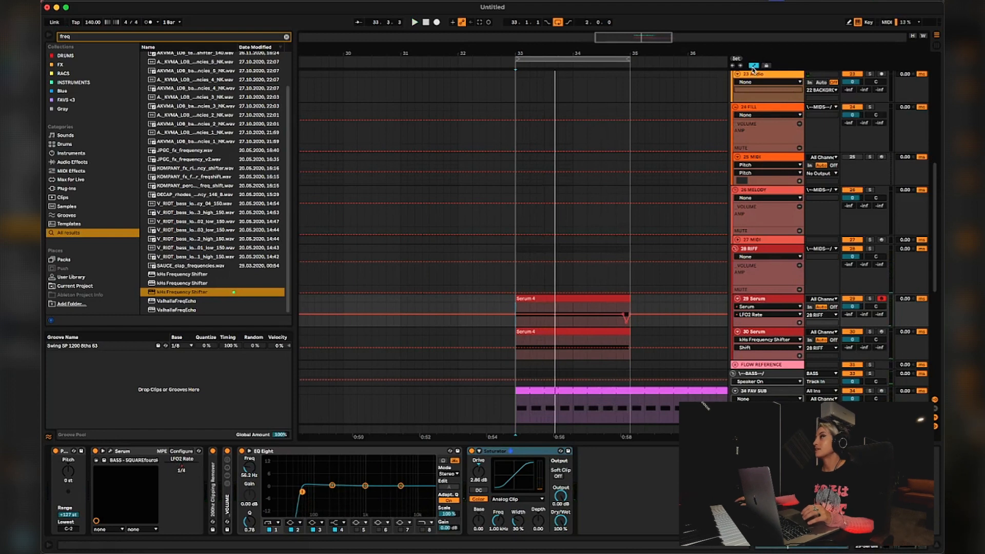
pyautogui.click(754, 67)
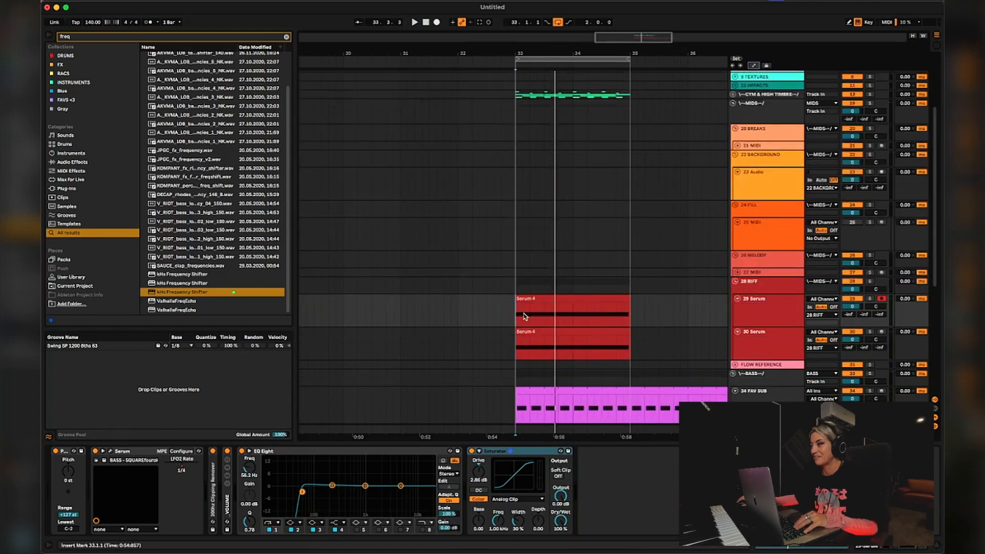
# - Play the layered riff from bar 33, then select the Serum track under FILL EFFECTS and place the insert marker at 33.3.1
pyautogui.press('space')
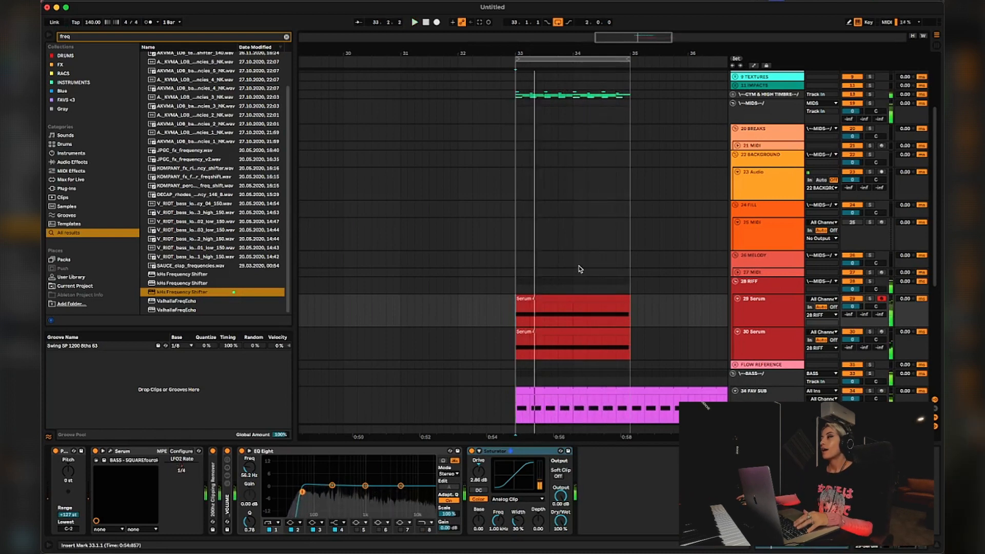
pyautogui.scroll(5, 607, 287)
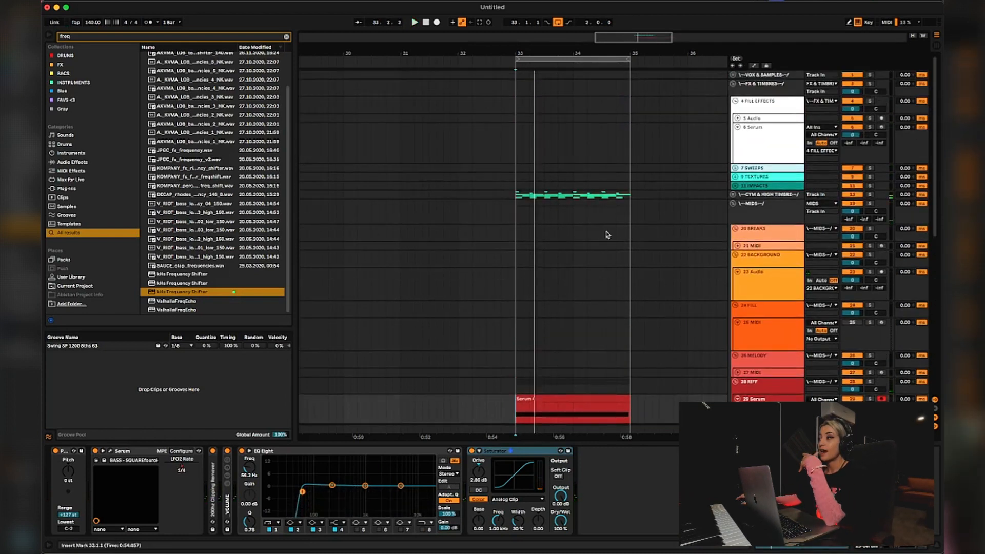
pyautogui.scroll(-10, 607, 235)
pyautogui.scroll(10, 593, 238)
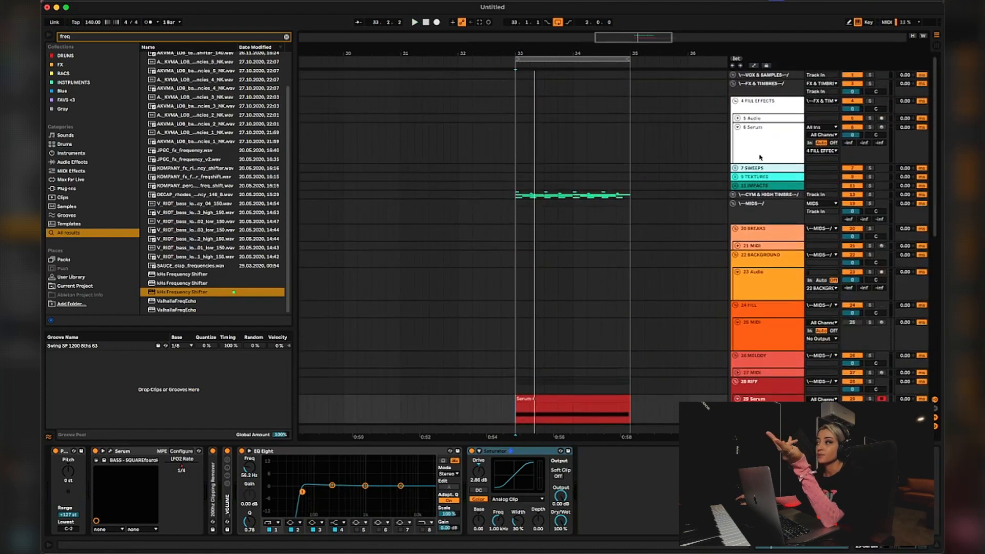
pyautogui.click(744, 146)
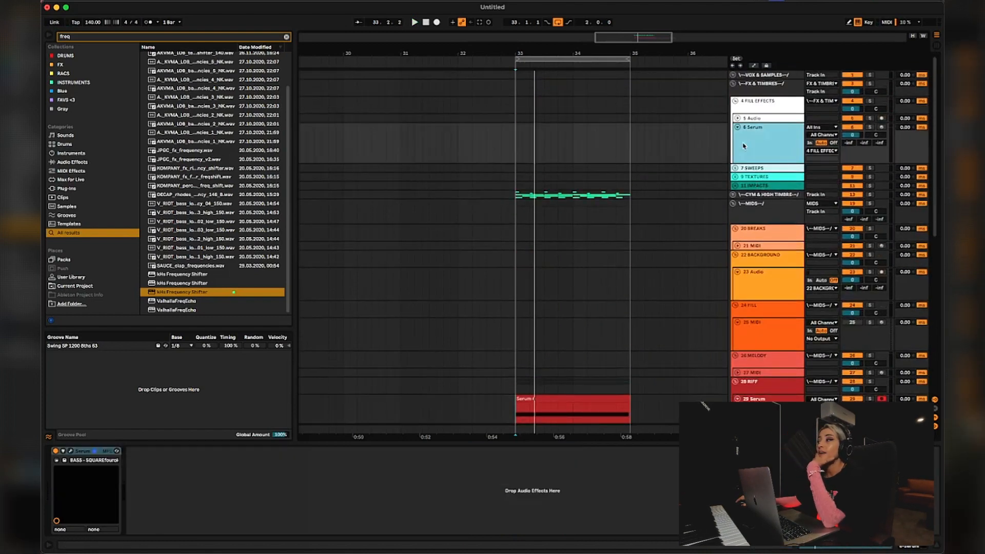
pyautogui.click(543, 142)
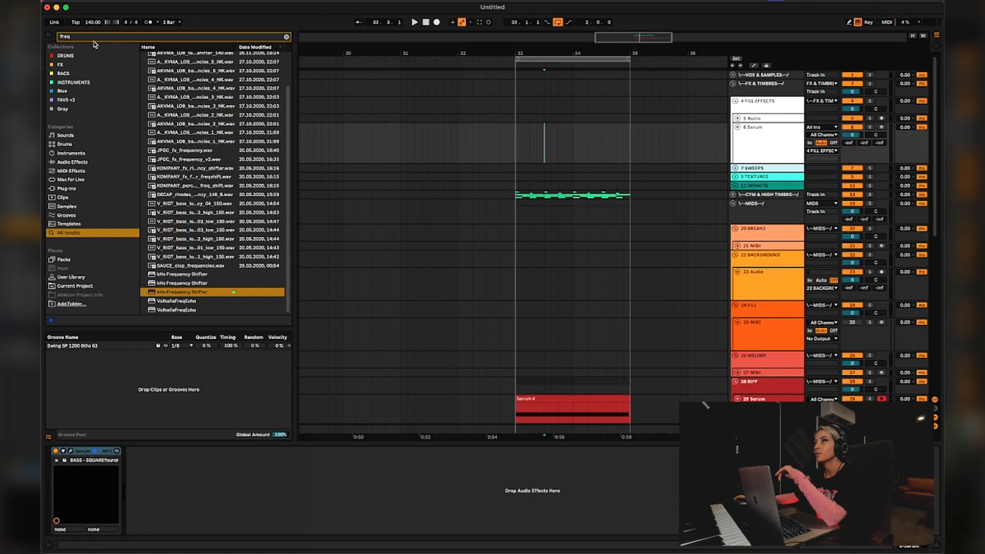
# - Search the browser for "fx" and audition one-shot effects such as FX Buzz Short.aif and MFG_FX_02.wav
pyautogui.press('BackSpace')
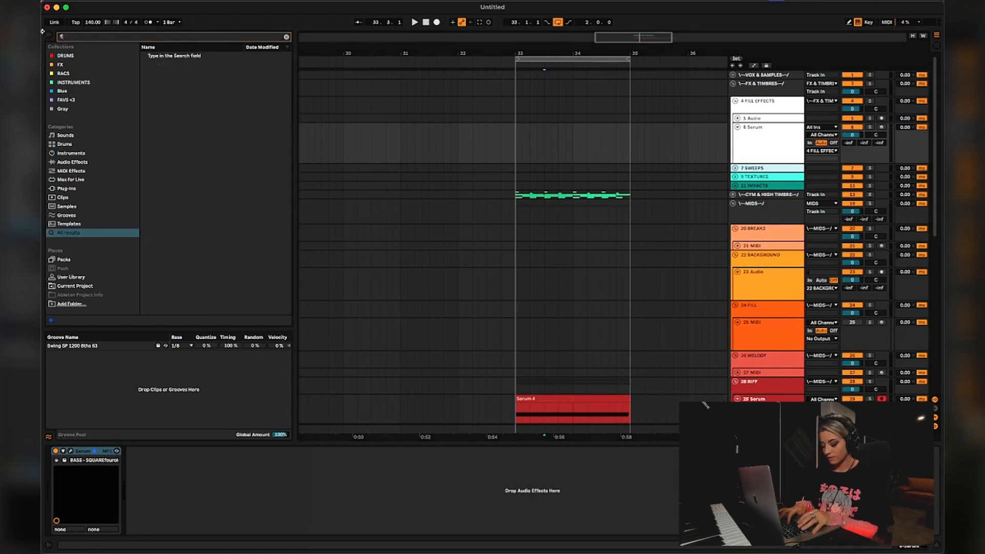
pyautogui.write('fx')
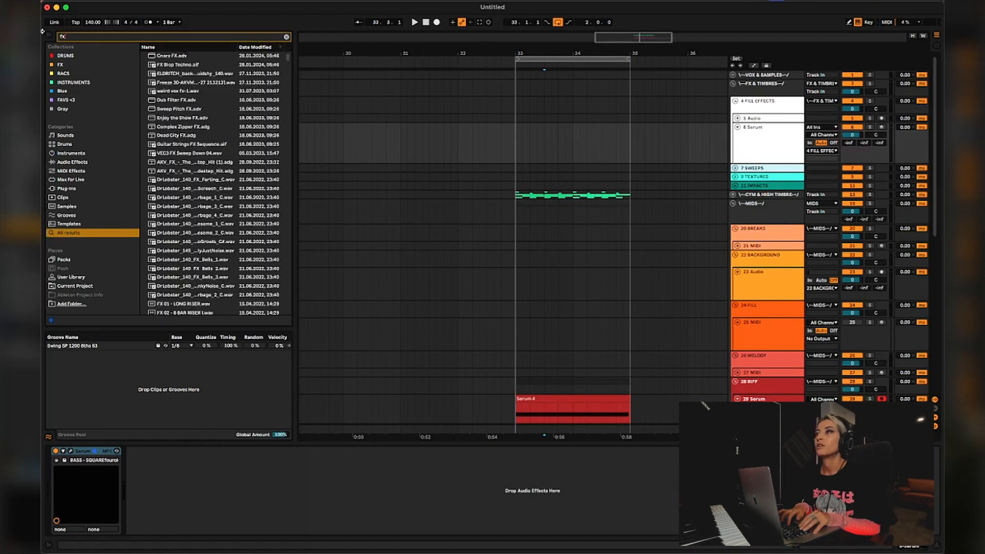
pyautogui.scroll(-6, 219, 170)
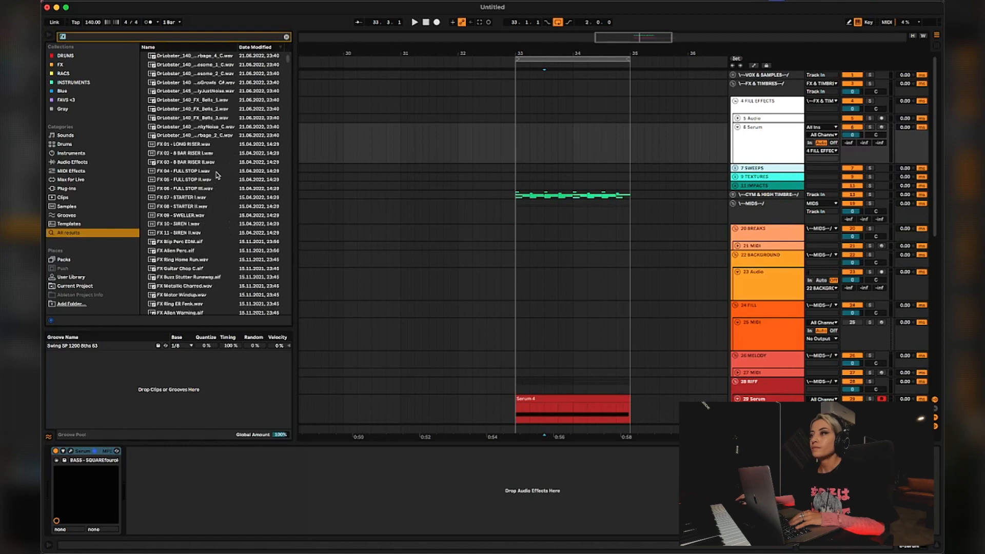
pyautogui.scroll(-10, 220, 175)
pyautogui.click(184, 207)
pyautogui.click(185, 232)
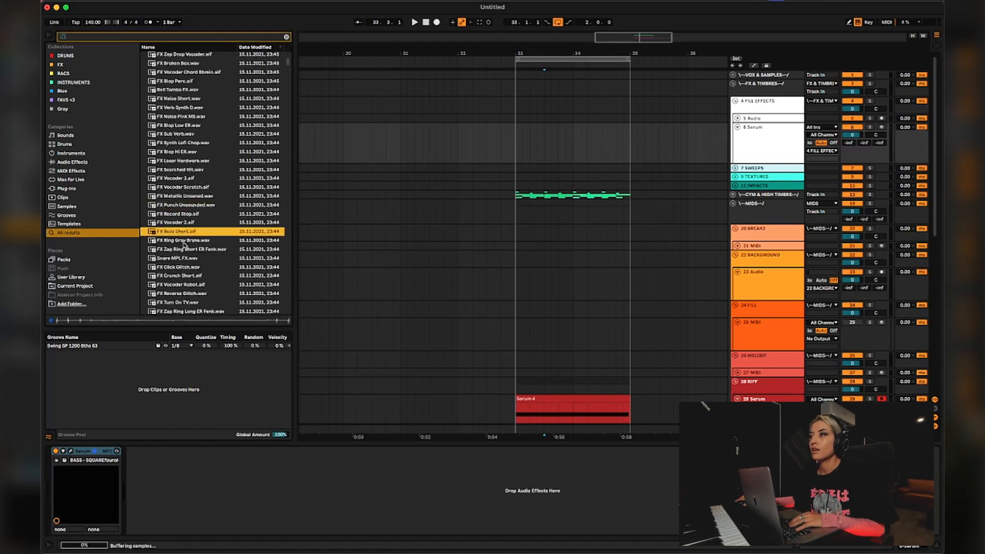
pyautogui.scroll(-5, 184, 247)
pyautogui.click(185, 275)
pyautogui.click(182, 302)
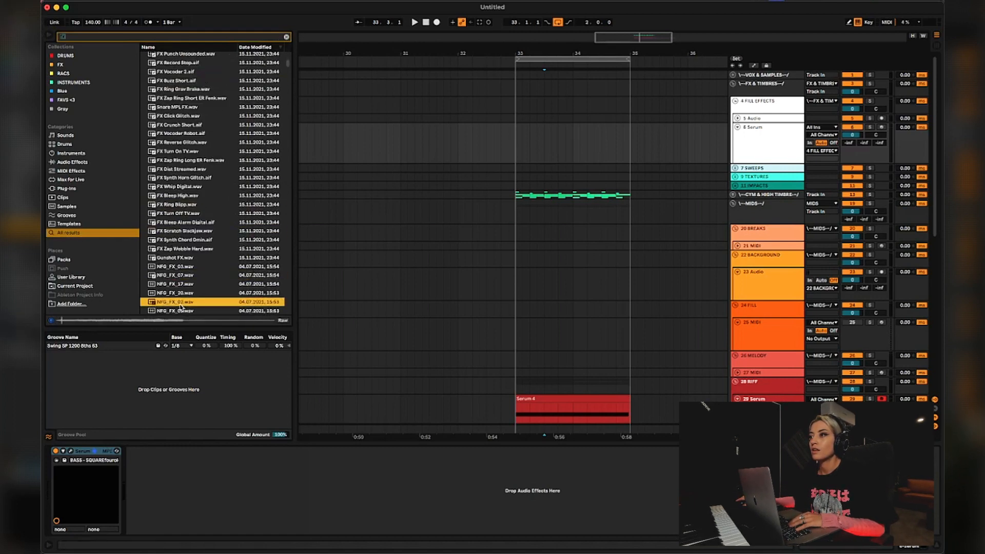
# - Audition MFG, ELDRITCH and AKVMA effect samples further down the fx results
pyautogui.scroll(-6, 181, 305)
pyautogui.click(181, 306)
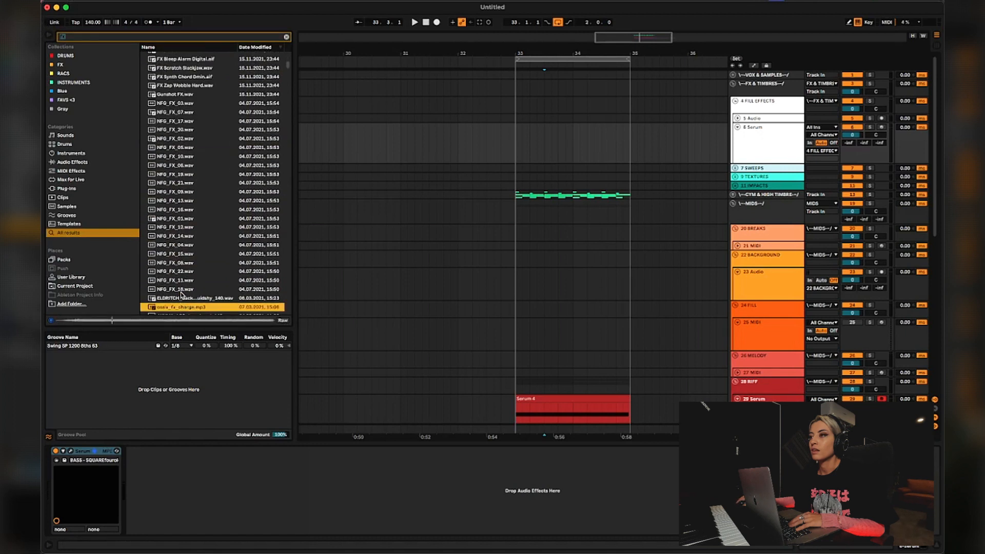
pyautogui.click(183, 290)
pyautogui.click(182, 297)
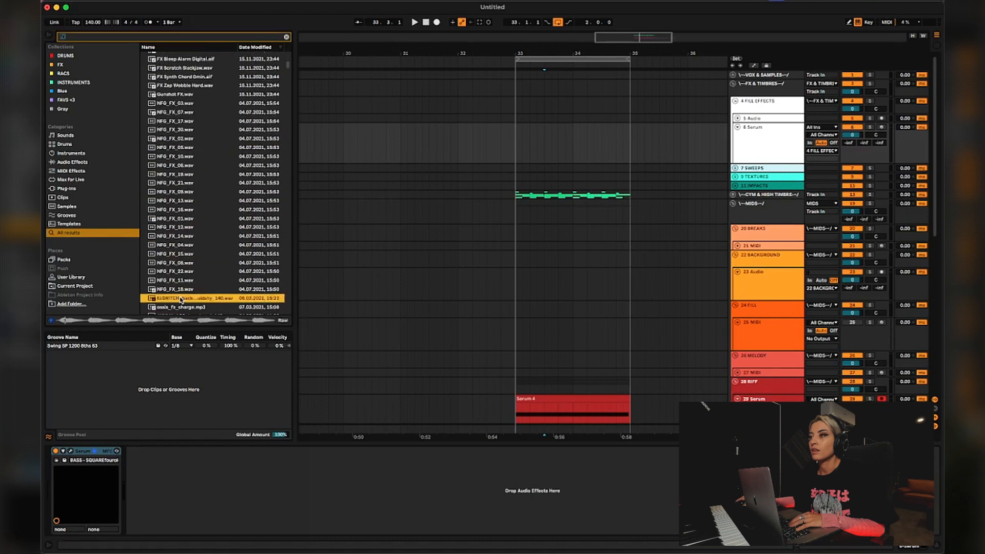
pyautogui.scroll(-1, 181, 298)
pyautogui.click(181, 299)
pyautogui.scroll(-2, 180, 298)
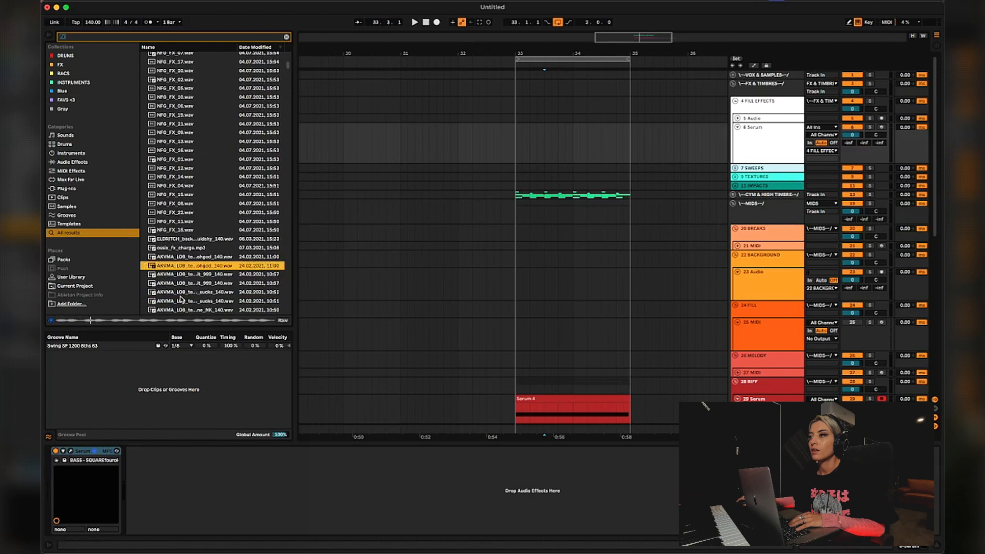
pyautogui.click(181, 297)
pyautogui.scroll(-10, 183, 292)
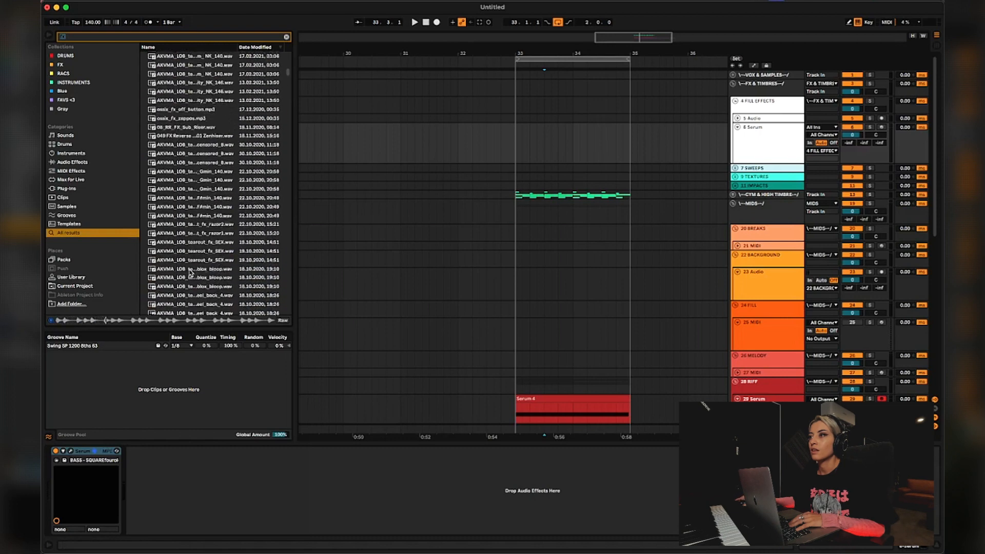
pyautogui.scroll(-10, 200, 252)
# - Audition OLIVER and EVIGAN effect samples in the fx results, including an explosion impact, a downsweep and a tape stop
pyautogui.click(236, 167)
pyautogui.click(212, 257)
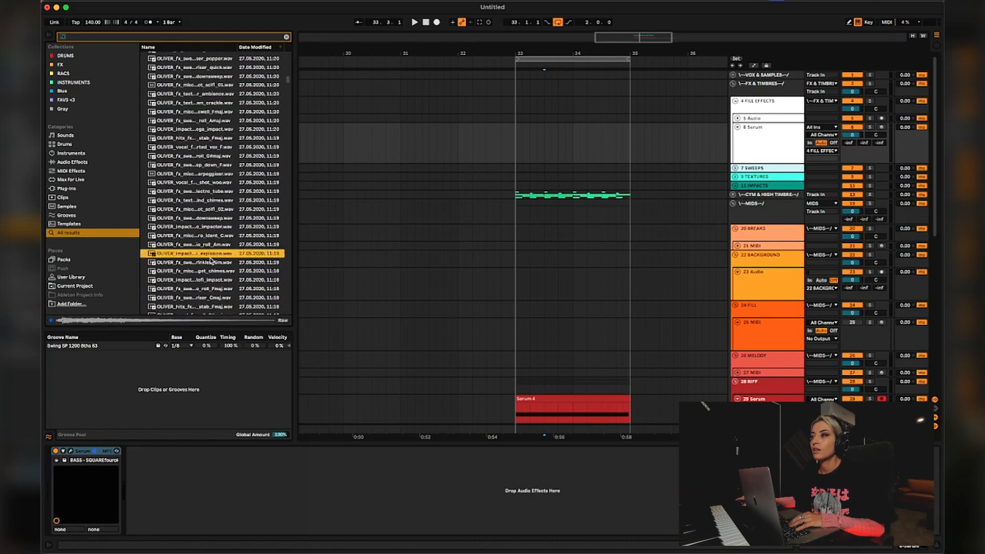
pyautogui.scroll(-6, 207, 281)
pyautogui.click(206, 279)
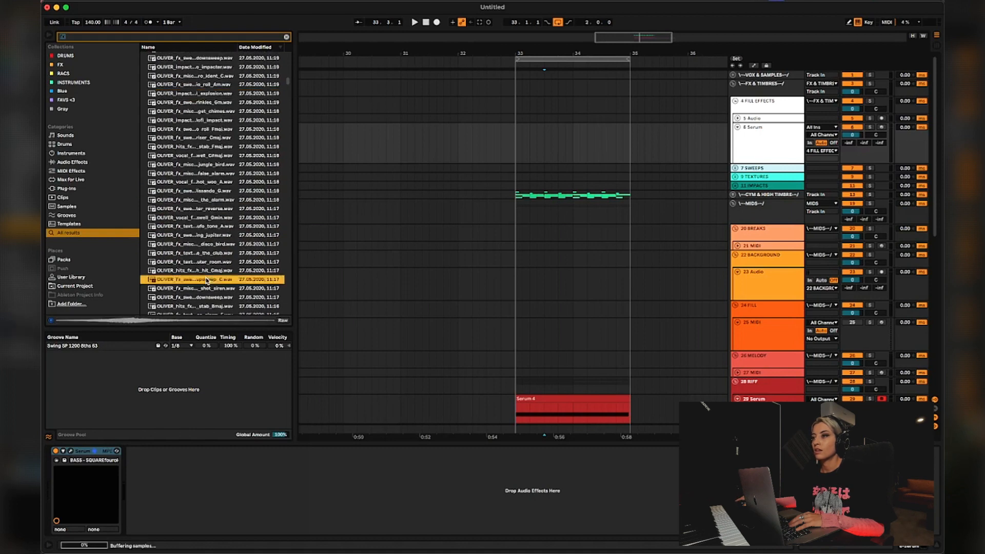
pyautogui.click(152, 298)
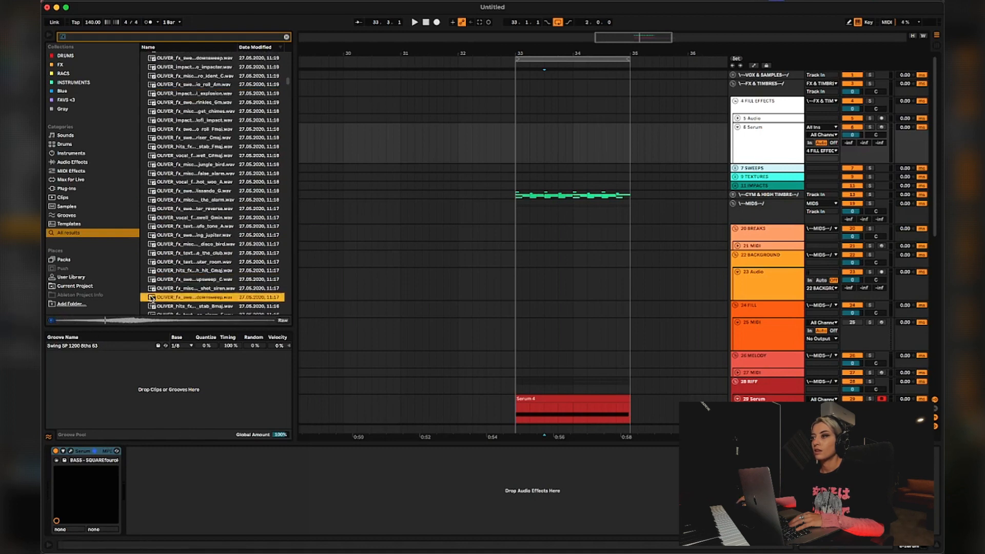
pyautogui.scroll(-10, 154, 298)
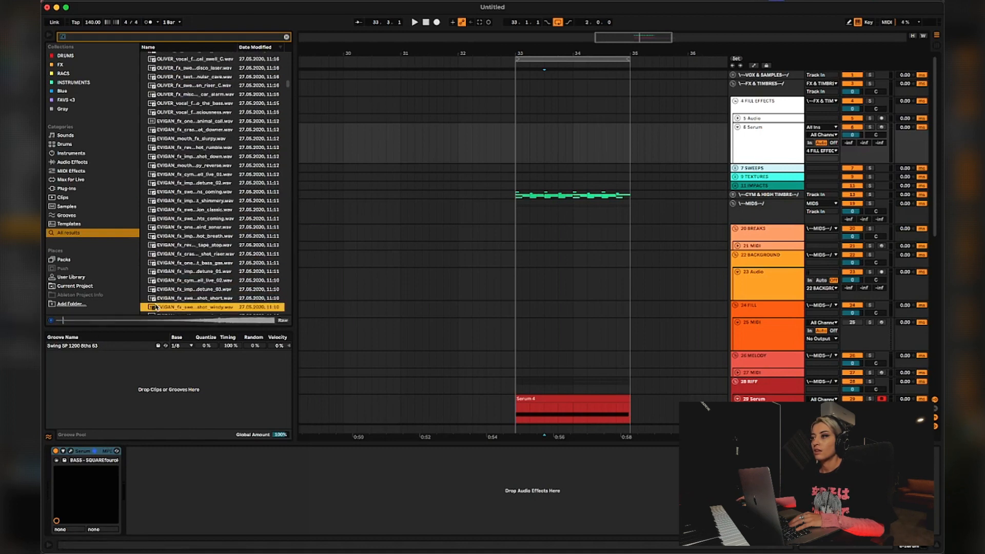
pyautogui.click(169, 290)
pyautogui.click(164, 244)
# - Search the browser for "roll" and audition OLIVER, GRANDTHEFT and WONDAGURL roll samples
pyautogui.click(111, 37)
pyautogui.write('fx')
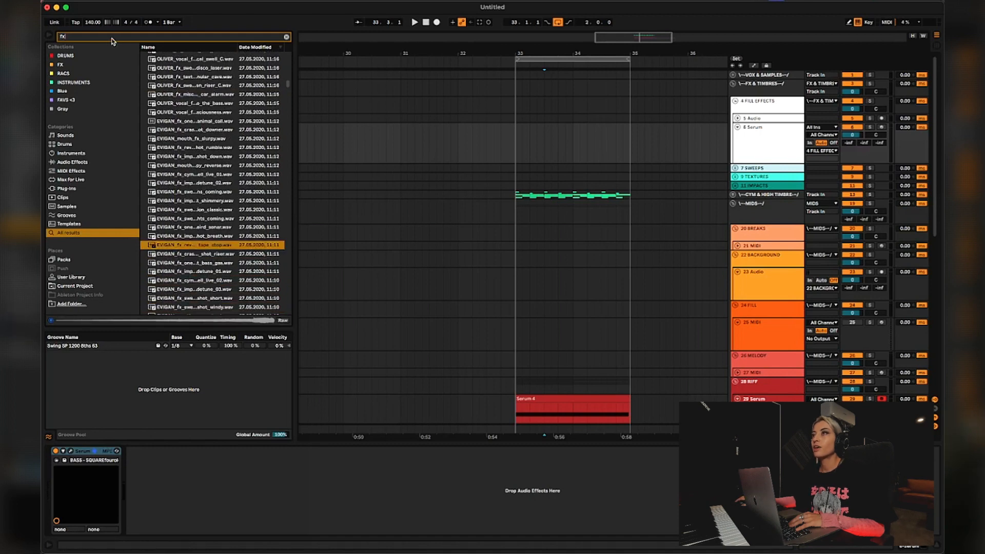
pyautogui.write('roll')
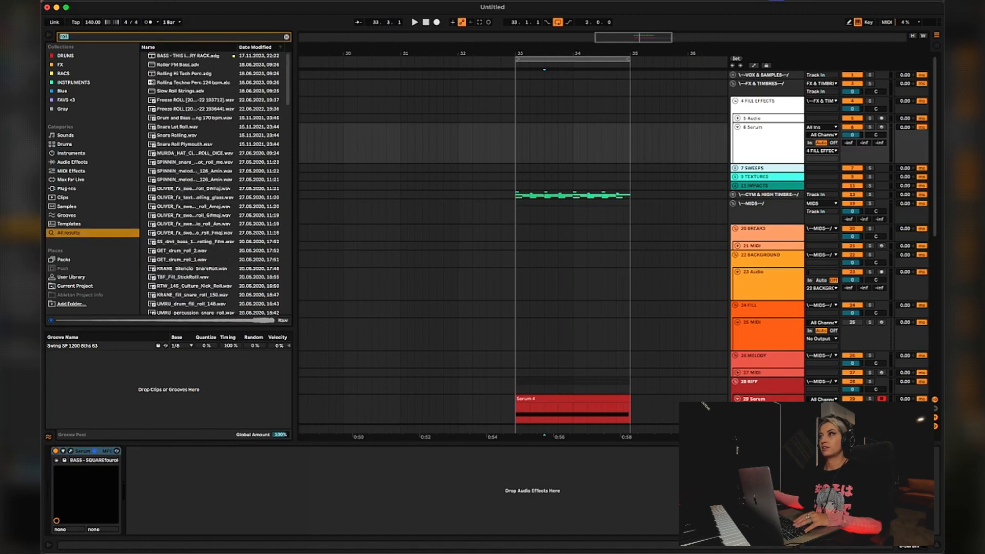
pyautogui.click(227, 197)
pyautogui.click(232, 241)
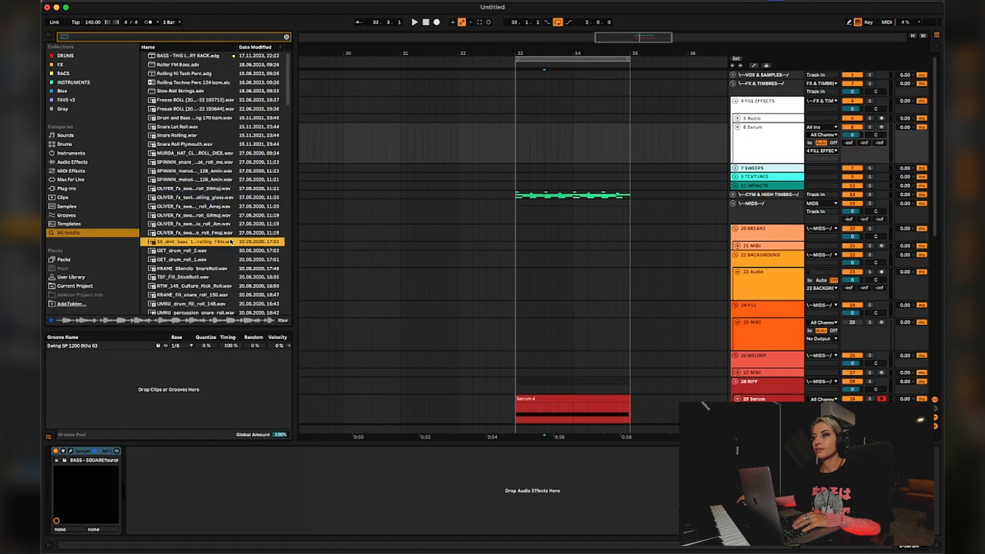
pyautogui.scroll(-6, 208, 284)
pyautogui.click(208, 281)
pyautogui.click(209, 292)
pyautogui.scroll(-7, 208, 293)
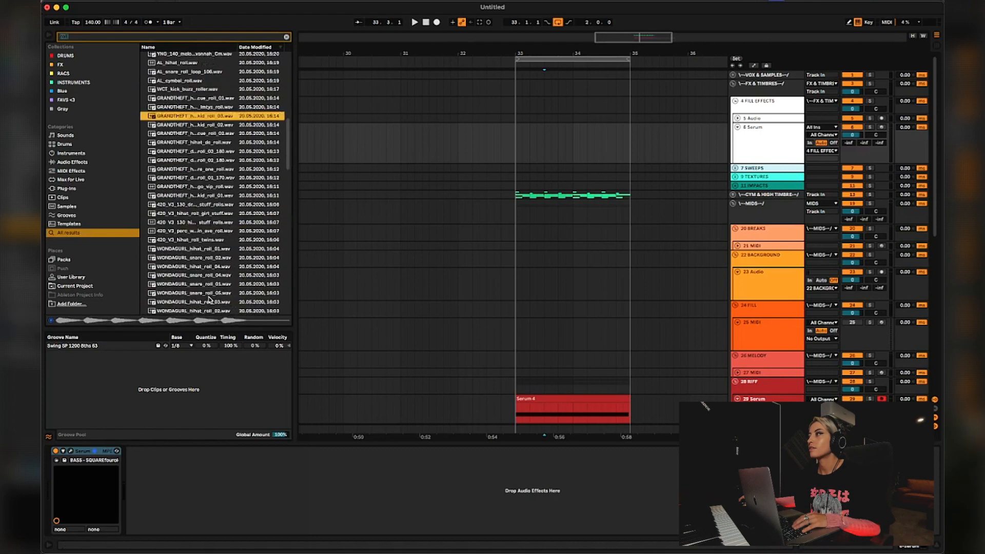
pyautogui.click(208, 293)
pyautogui.click(208, 248)
pyautogui.click(210, 195)
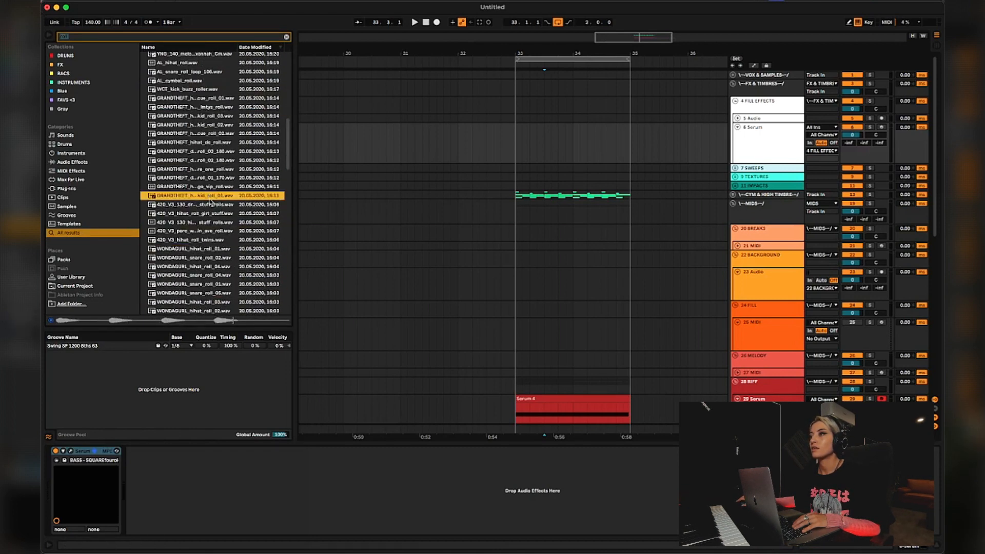
# - Audition roll samples further down the results, as far as the SEMR snare rolls
pyautogui.scroll(-5, 208, 226)
pyautogui.click(208, 228)
pyautogui.scroll(-5, 207, 228)
pyautogui.click(207, 229)
pyautogui.scroll(-5, 207, 228)
pyautogui.click(205, 229)
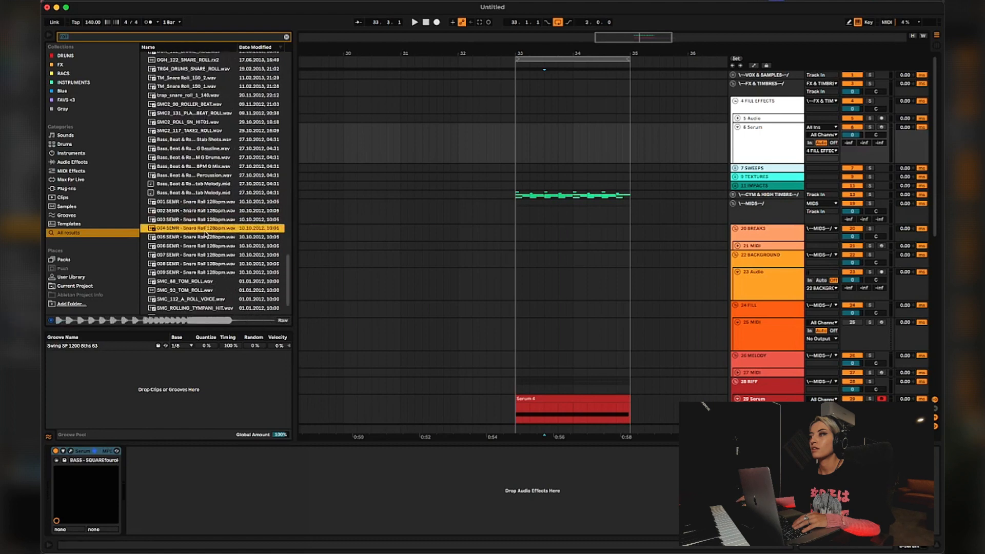
# - Audition the last roll results, including the FreshCut and YouCantRollWithUs samples and several SEMR 128 bpm snare rolls
pyautogui.scroll(-4, 205, 234)
pyautogui.click(206, 231)
pyautogui.click(201, 284)
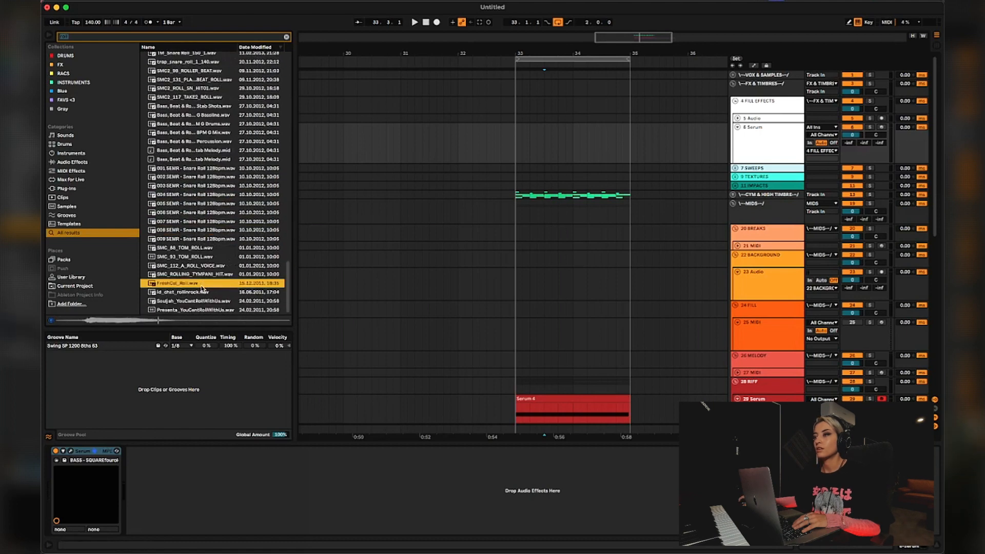
pyautogui.click(202, 301)
pyautogui.click(204, 204)
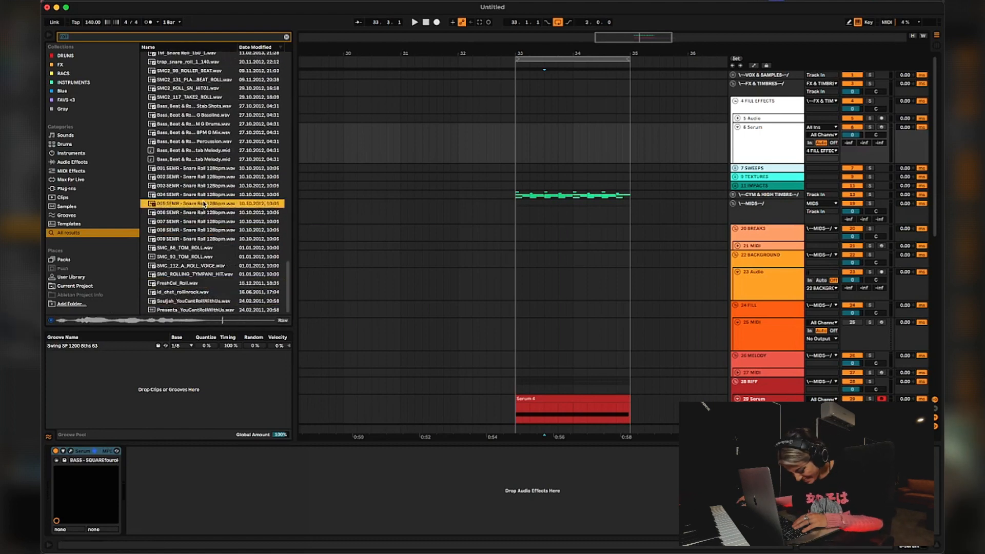
pyautogui.click(203, 232)
pyautogui.click(204, 187)
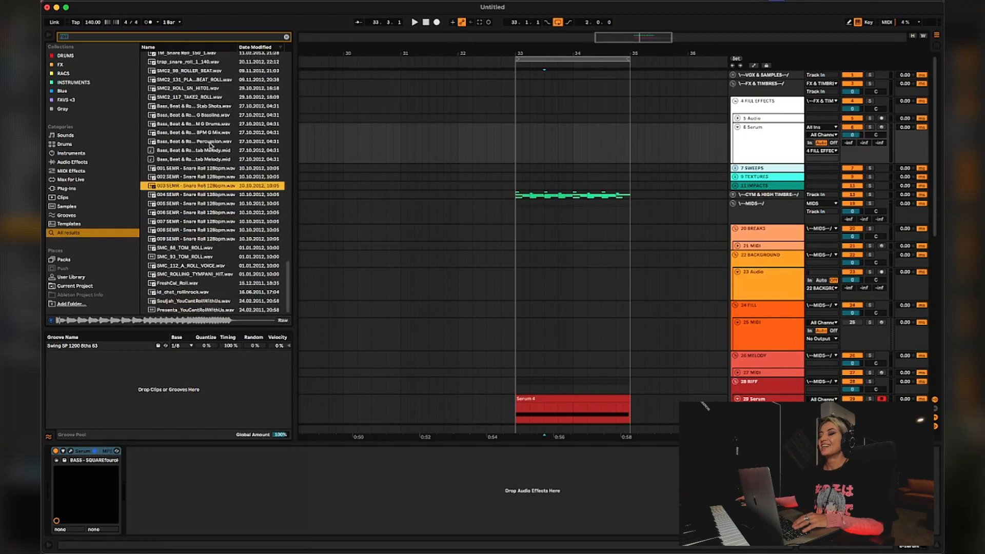
# - Audition rolling drum and snare roll samples further up the results, including Bpm85_A_Rolling_Drums02.wav and WONDAGURL_snare_roll_02.wav
pyautogui.scroll(8, 203, 129)
pyautogui.click(202, 116)
pyautogui.scroll(6, 201, 92)
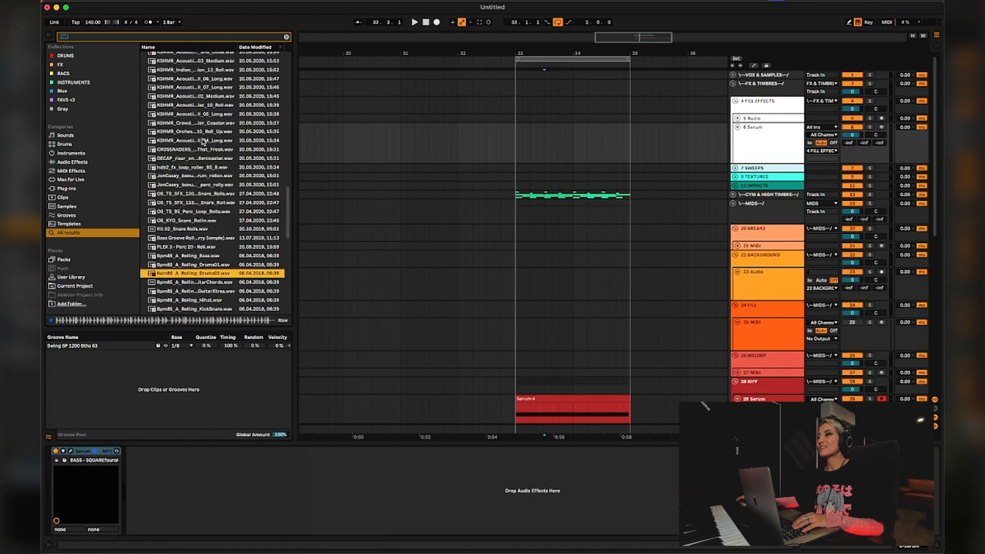
pyautogui.scroll(1, 211, 179)
pyautogui.scroll(5, 218, 123)
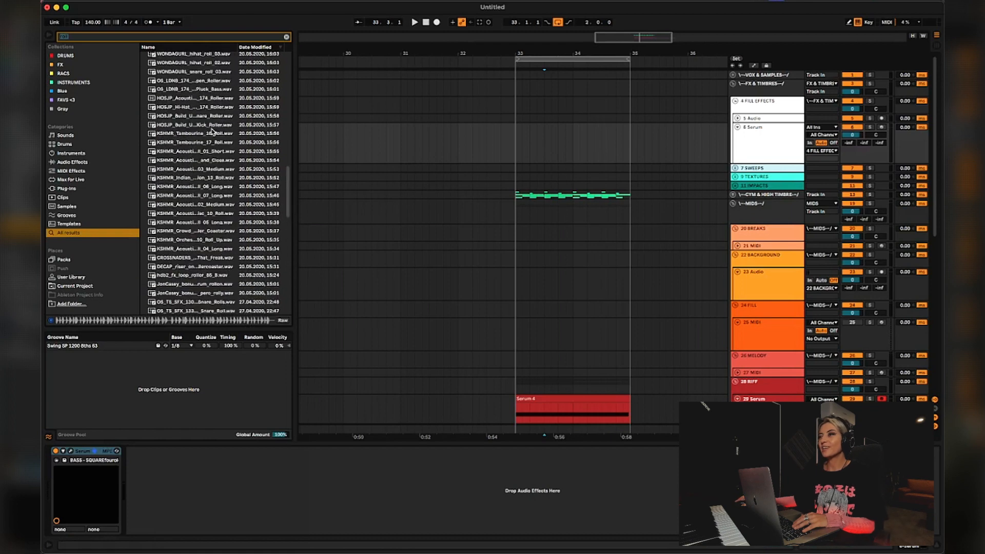
pyautogui.click(212, 126)
pyautogui.scroll(6, 212, 121)
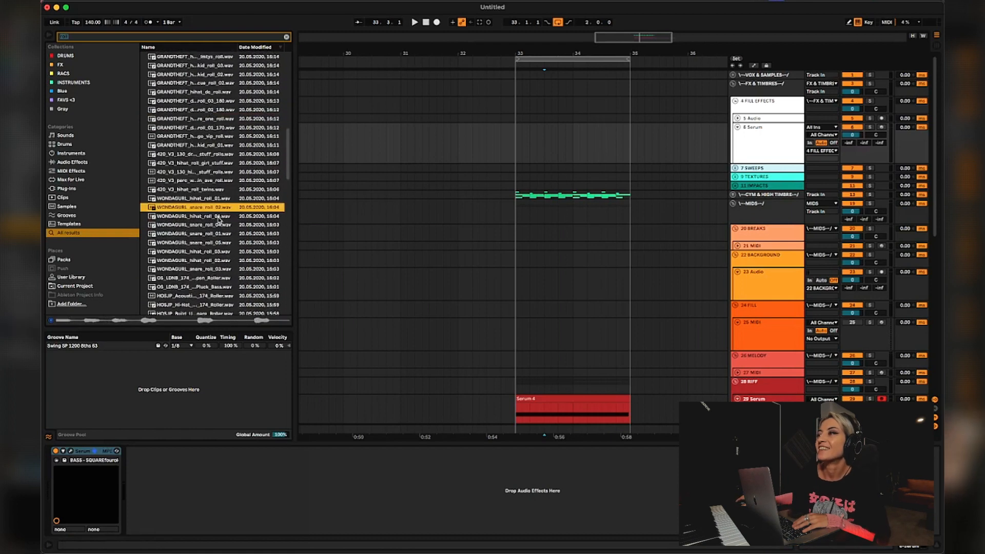
# - Audition WGT_kick_buzz_roller.wav, a YHG hi-hat roll and an OLIVER fx roll among the roll results
pyautogui.click(194, 145)
pyautogui.scroll(5, 192, 135)
pyautogui.click(193, 136)
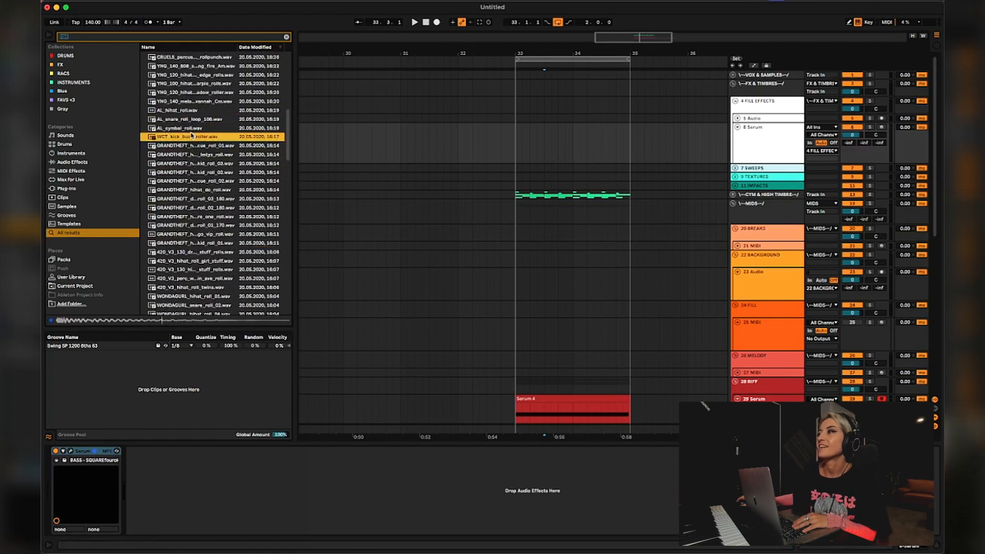
pyautogui.scroll(1, 193, 130)
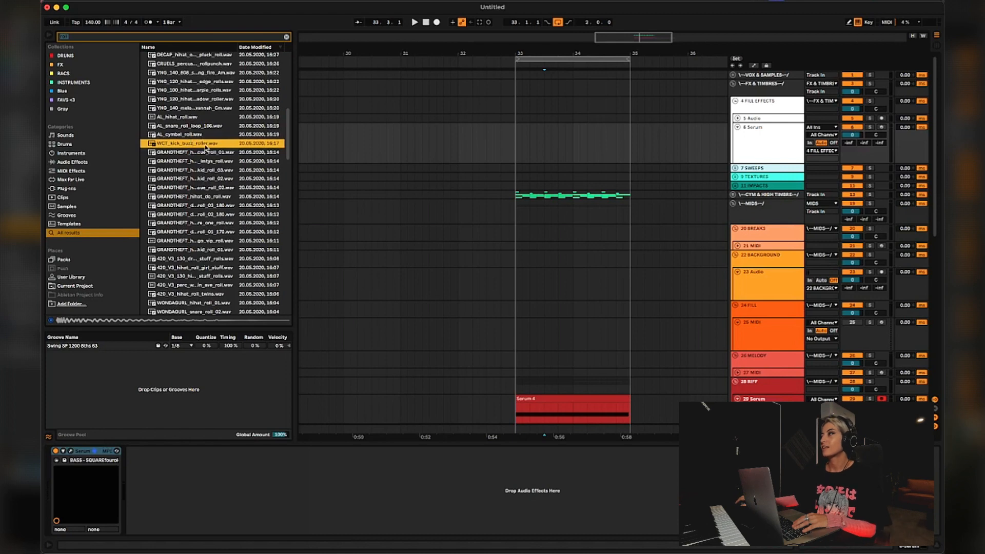
pyautogui.click(189, 91)
pyautogui.scroll(8, 189, 91)
pyautogui.click(189, 86)
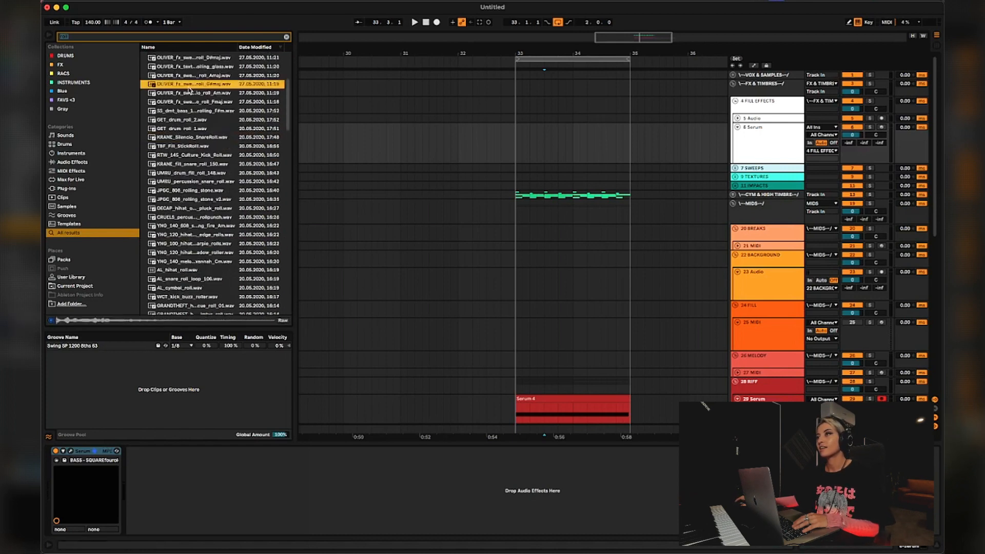
pyautogui.scroll(7, 189, 87)
pyautogui.click(190, 90)
pyautogui.click(193, 189)
pyautogui.click(195, 145)
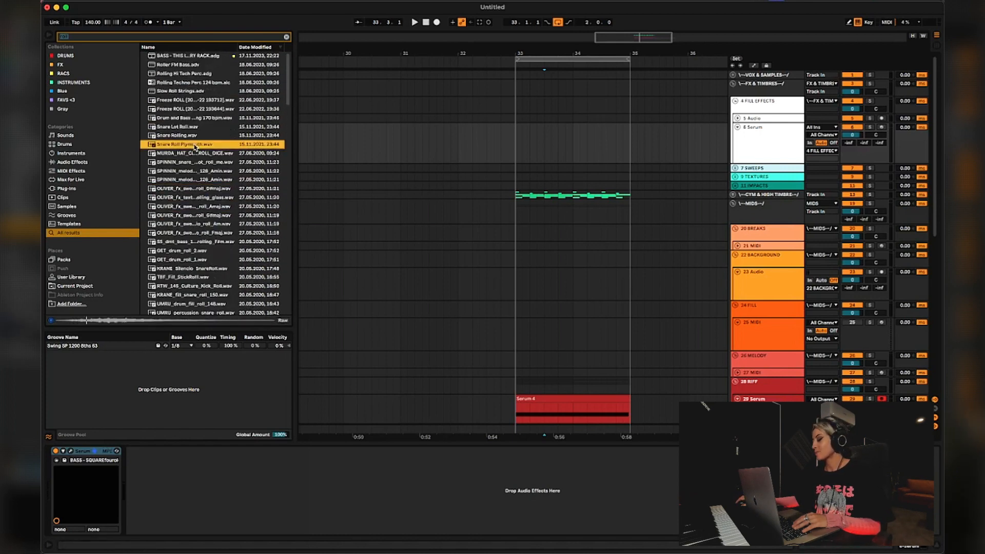
pyautogui.click(194, 277)
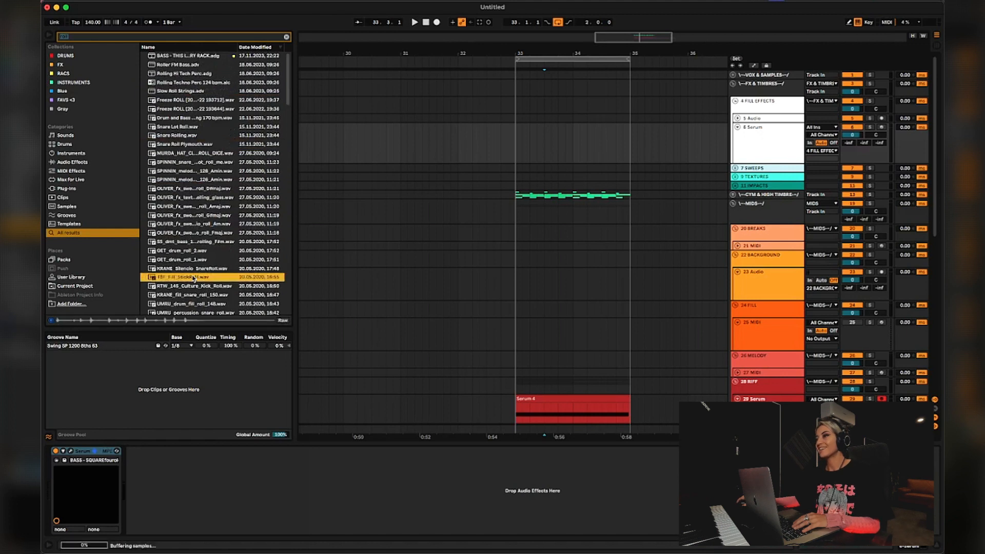
pyautogui.click(203, 215)
pyautogui.click(198, 197)
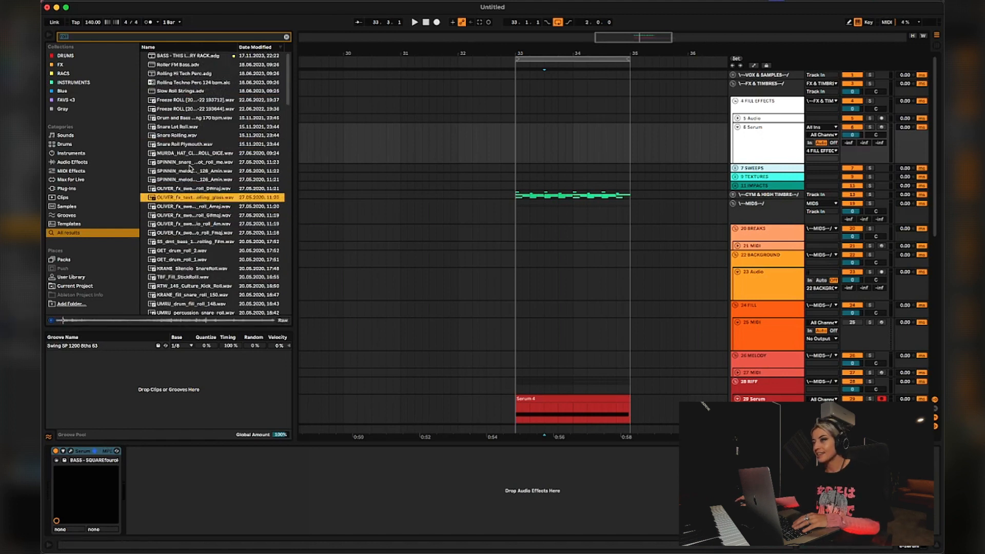
pyautogui.click(189, 188)
pyautogui.click(180, 108)
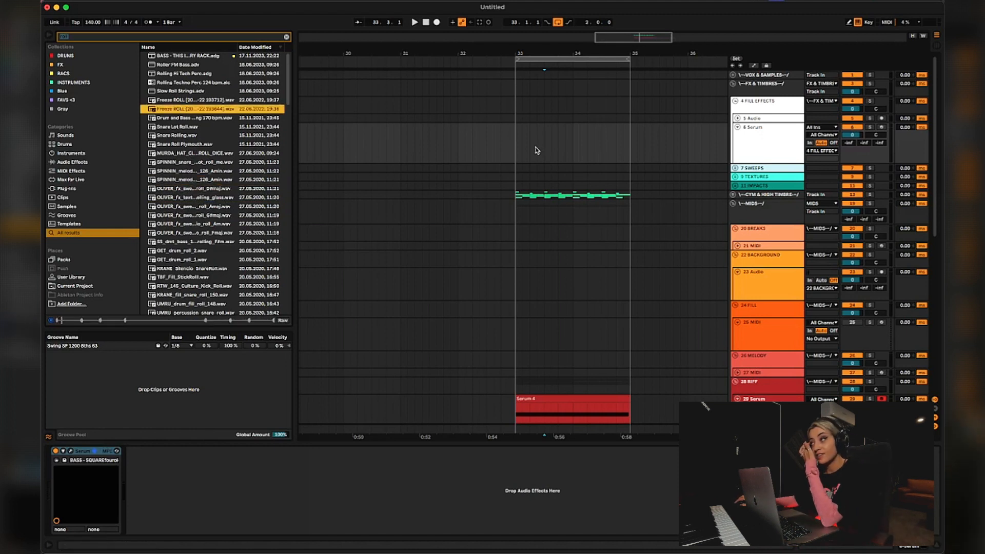
# - Unfold the audio track in the FILL EFFECTS group, place the Freeze ROLL 193644 sample there at 34.3.1 and play it
pyautogui.moveTo(536, 149); pyautogui.dragTo(606, 155)
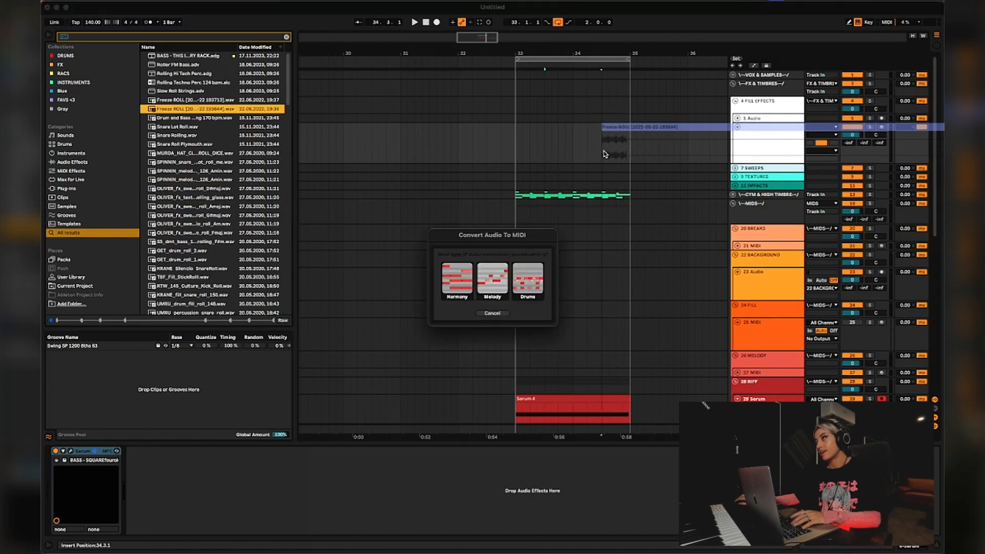
pyautogui.click(493, 313)
pyautogui.click(744, 120)
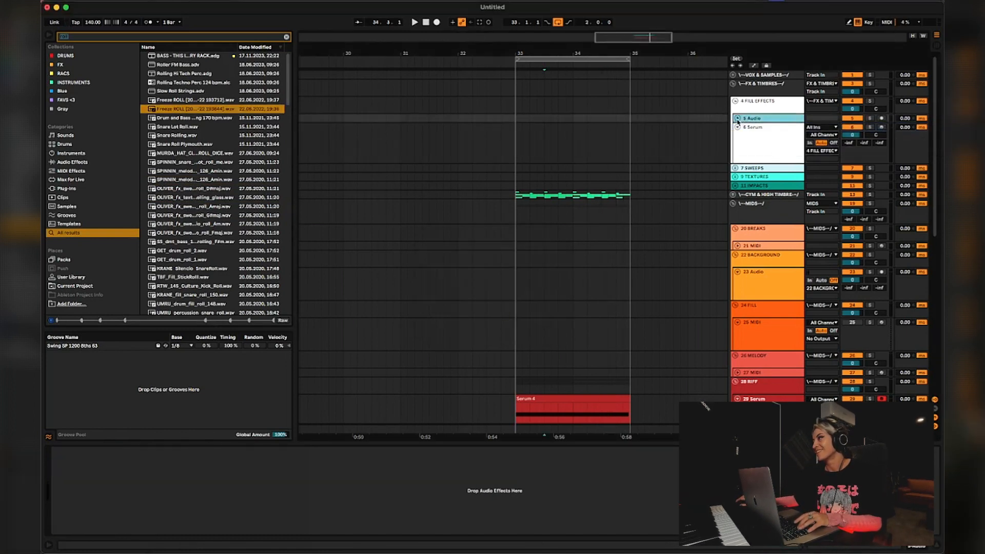
pyautogui.click(737, 119)
pyautogui.moveTo(204, 112); pyautogui.dragTo(605, 133)
pyautogui.press('space')
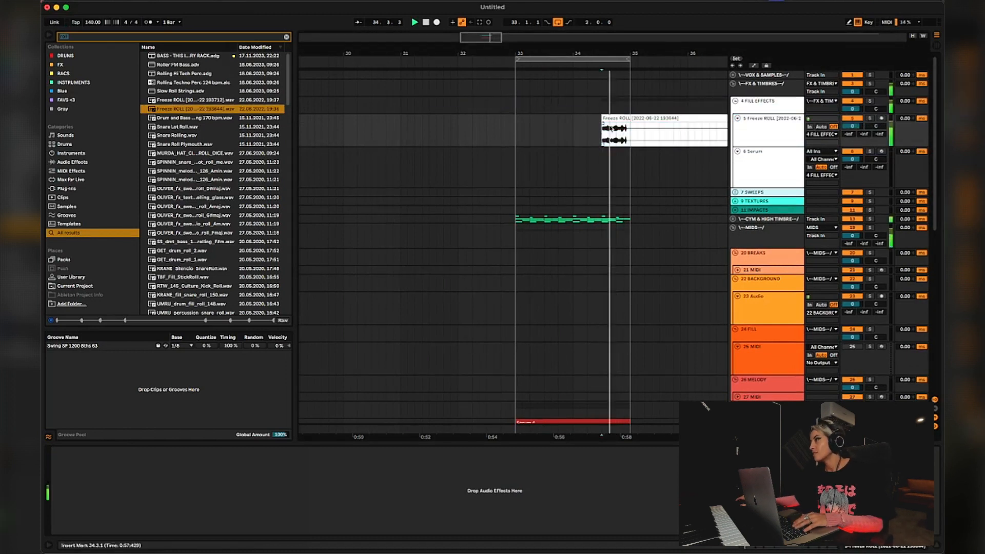
# - Move the Freeze ROLL clip past the looped section to 38.1.1
pyautogui.click(621, 121)
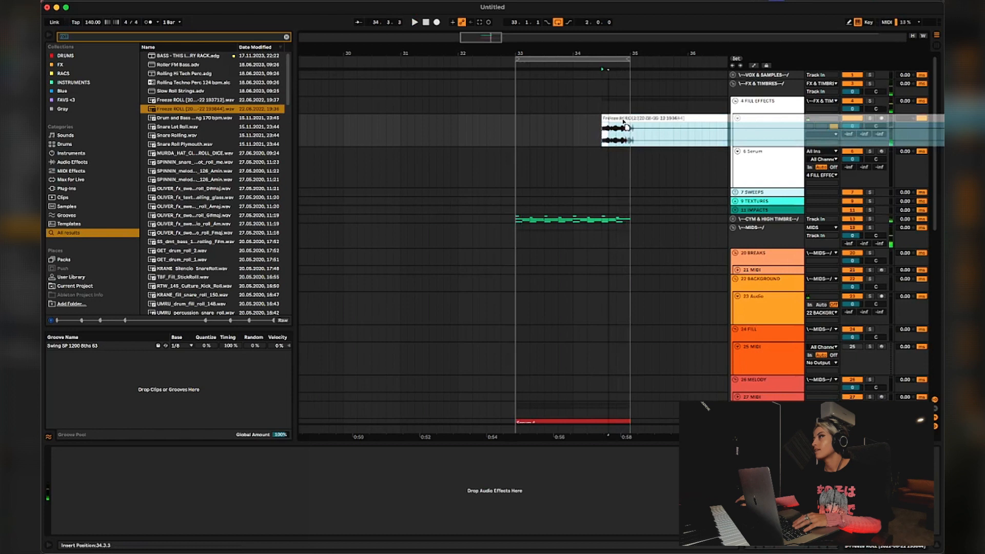
pyautogui.press('space')
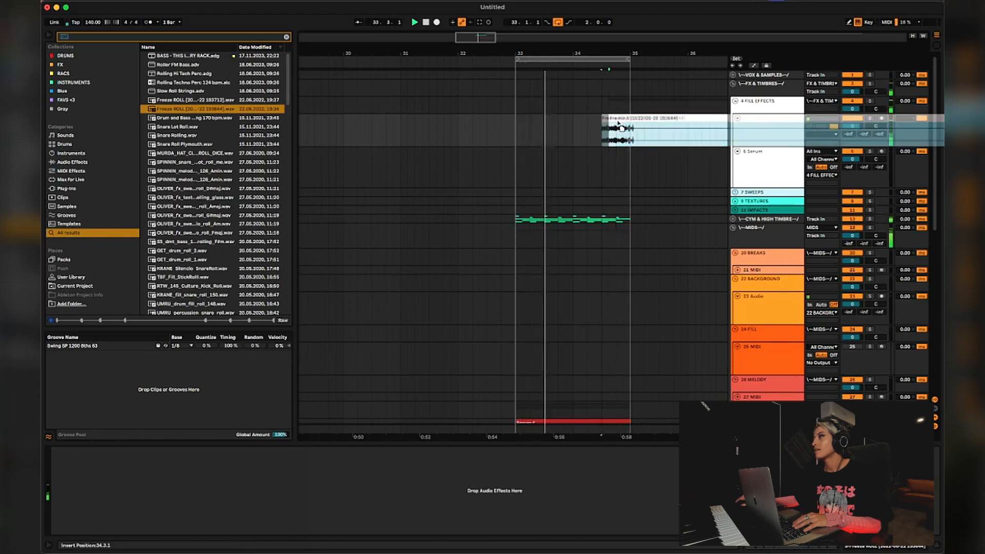
pyautogui.moveTo(620, 125); pyautogui.dragTo(650, 123)
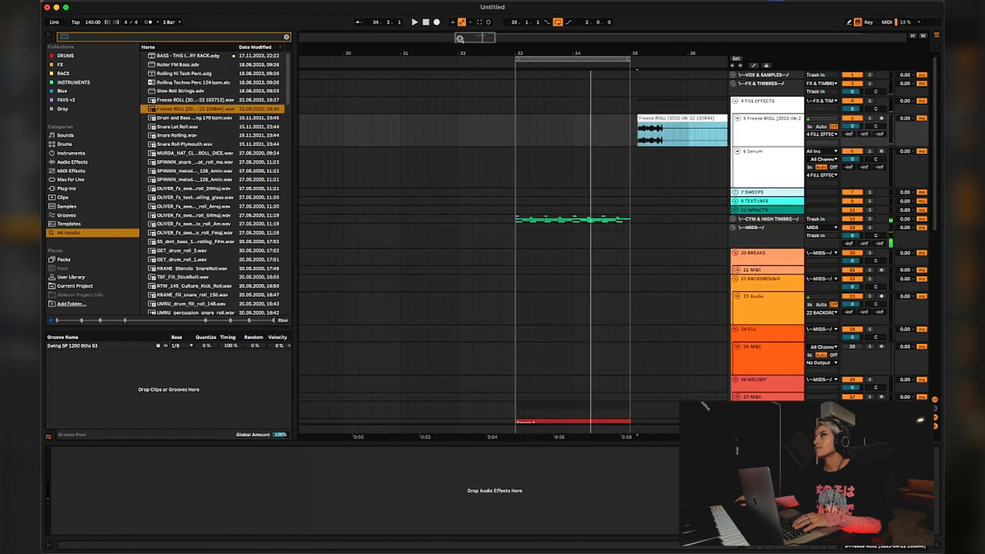
pyautogui.press('space')
pyautogui.moveTo(460, 38); pyautogui.dragTo(460, 18)
pyautogui.moveTo(515, 118); pyautogui.dragTo(595, 127)
# - Duplicate the two-bar section from bar 33 and move the Freeze ROLL clip to 36.3.1
pyautogui.click(436, 58)
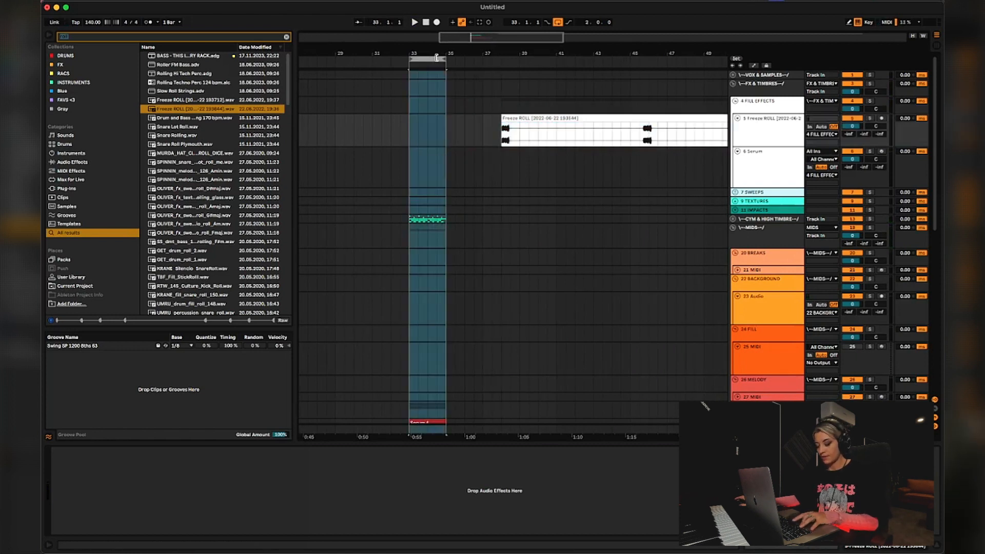
pyautogui.press('super+d')
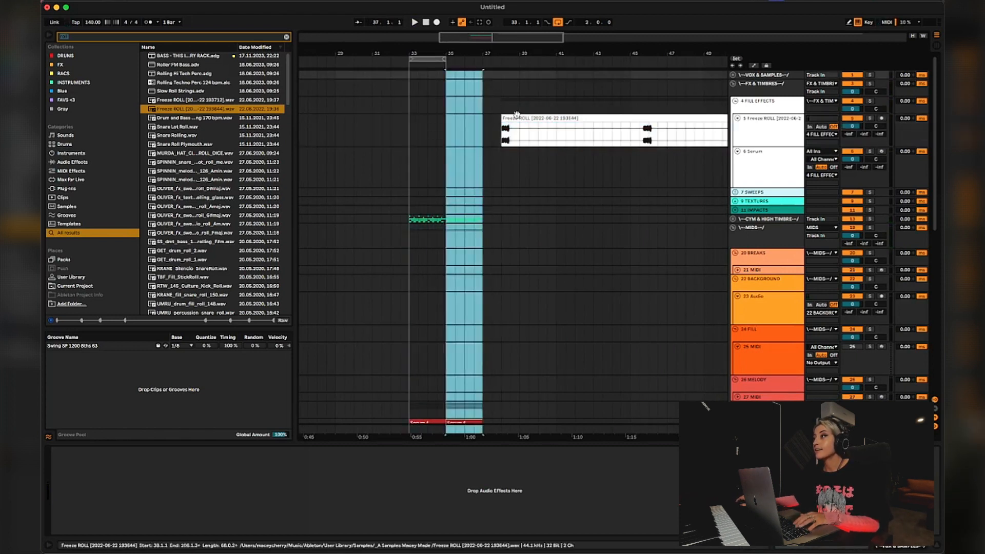
pyautogui.moveTo(516, 118); pyautogui.dragTo(493, 128)
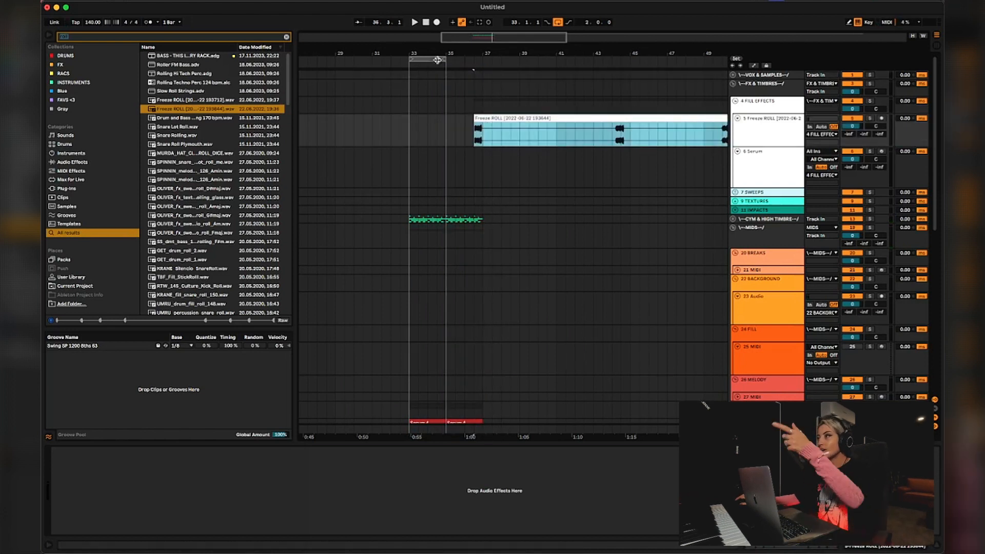
# - Extend the loop from bar 33 to four bars and play it with the Freeze ROLL fill
pyautogui.moveTo(446, 60); pyautogui.dragTo(468, 120)
pyautogui.press('space')
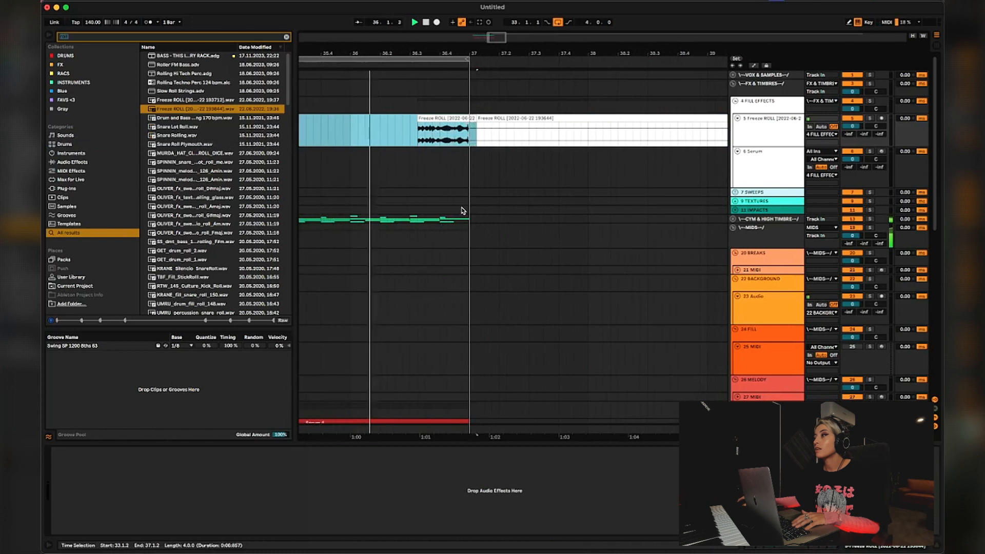
pyautogui.click(464, 211)
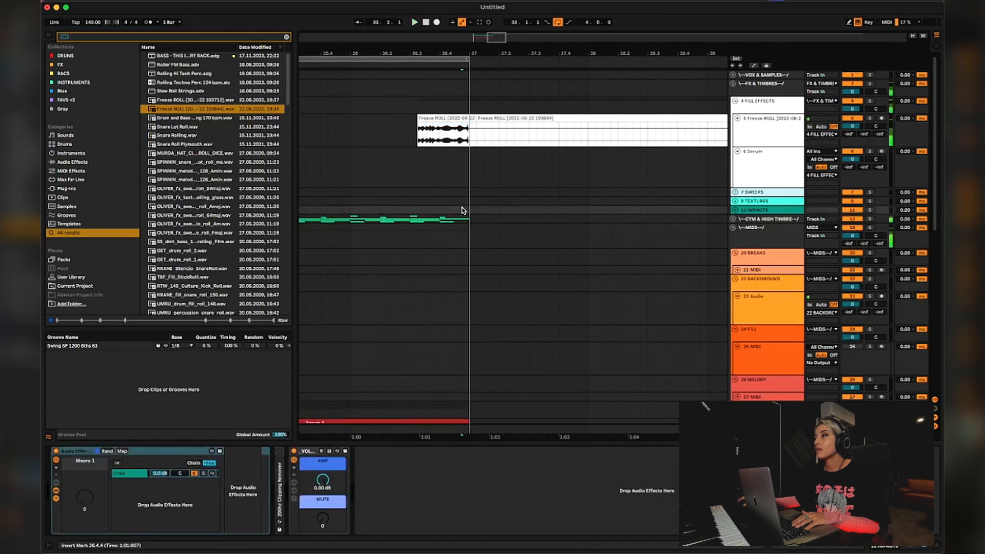
# - Delete the high timbre and first Serum riff material from 36.3.1 to 37.1.1 and play the result
pyautogui.moveTo(465, 210); pyautogui.dragTo(422, 391)
pyautogui.press('Delete')
pyautogui.press('space')
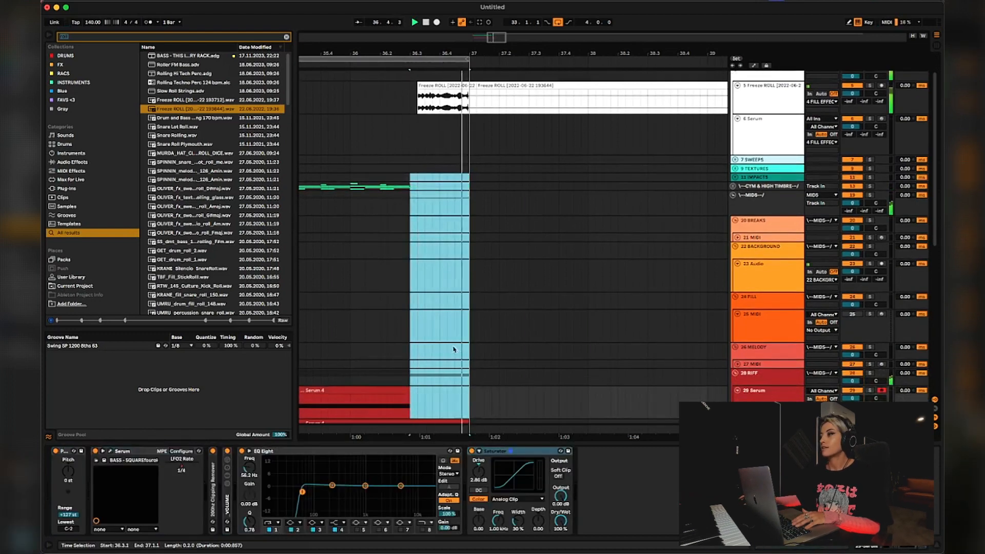
# - Delete the second Serum riff and FAV SUB material from 36.3.1 to 37.1.1
pyautogui.scroll(-4, 454, 347)
pyautogui.press('space')
pyautogui.moveTo(462, 309); pyautogui.dragTo(426, 372)
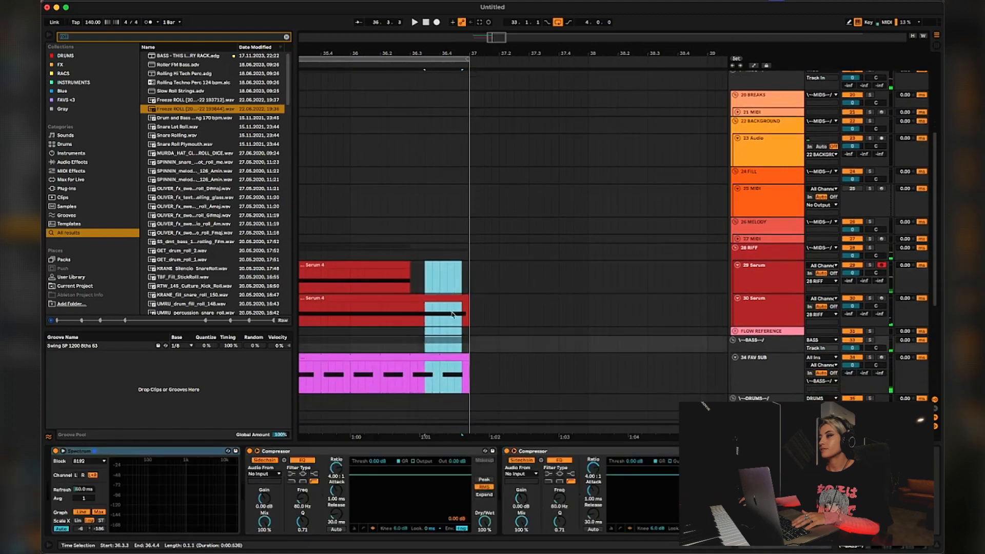
pyautogui.moveTo(470, 271); pyautogui.dragTo(421, 356)
pyautogui.press('Delete')
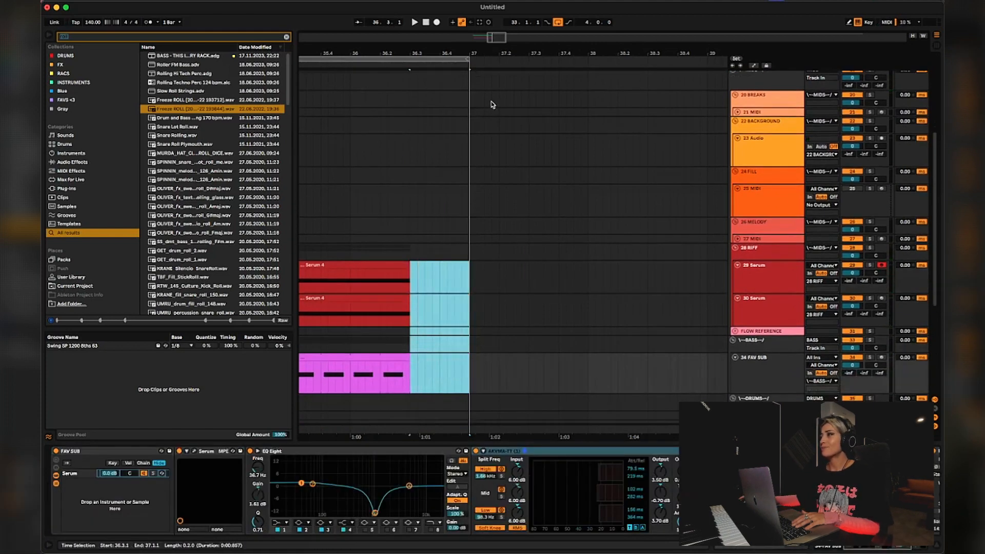
# - Play the section from 36.1.1 to check the Freeze ROLL fill in the cleared gap
pyautogui.click(400, 153)
pyautogui.press('space')
pyautogui.scroll(5, 462, 194)
pyautogui.click(352, 108)
pyautogui.press('space')
pyautogui.press('space')
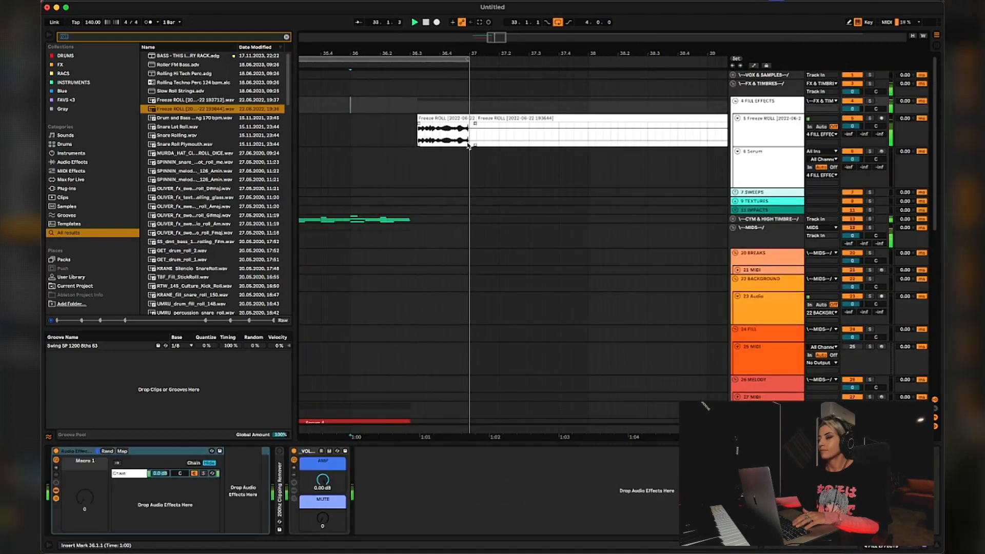
# - Search the browser for "infi" and load the Infiltrator plug-in onto the Freeze ROLL track
pyautogui.click(772, 135)
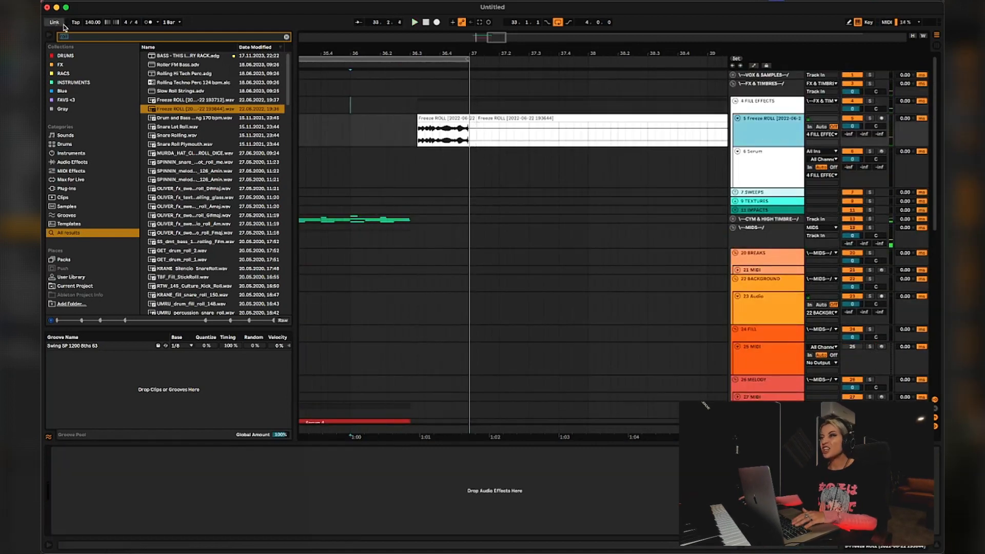
pyautogui.click(76, 38)
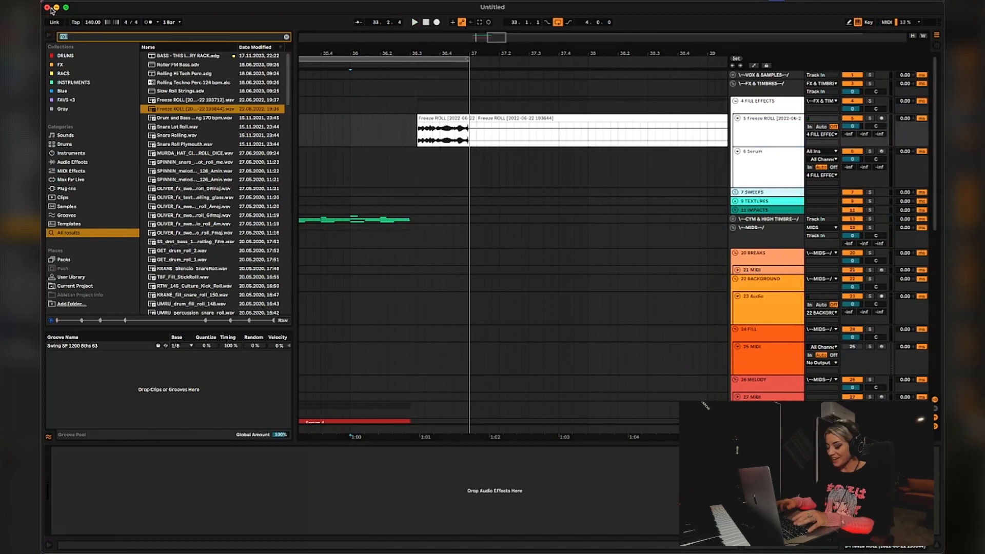
pyautogui.write('infi')
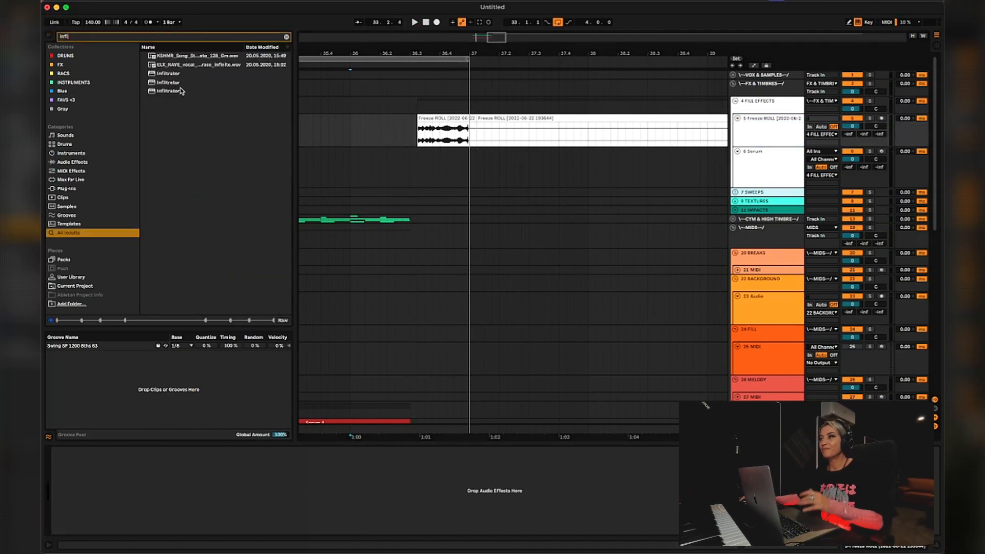
pyautogui.moveTo(181, 91)
pyautogui.mouseDown()
pyautogui.moveTo(236, 206)
pyautogui.moveTo(318, 323)
pyautogui.moveTo(327, 480)
pyautogui.mouseUp()
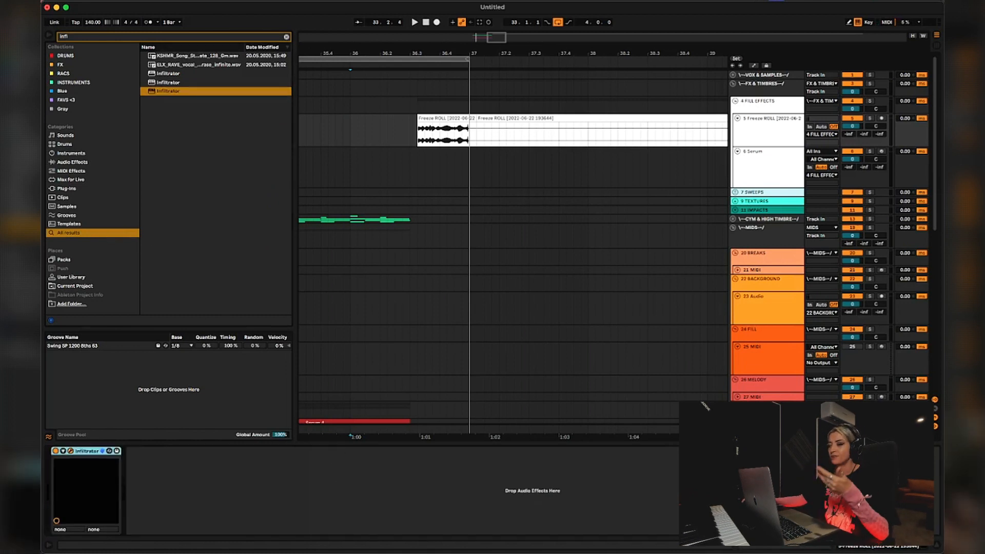
# - Audition the random Infiltrator presets Mandelbrot and Off The Rails on the Freeze ROLL fill, with the track soloed
pyautogui.moveTo(350, 553); pyautogui.dragTo(469, 230)
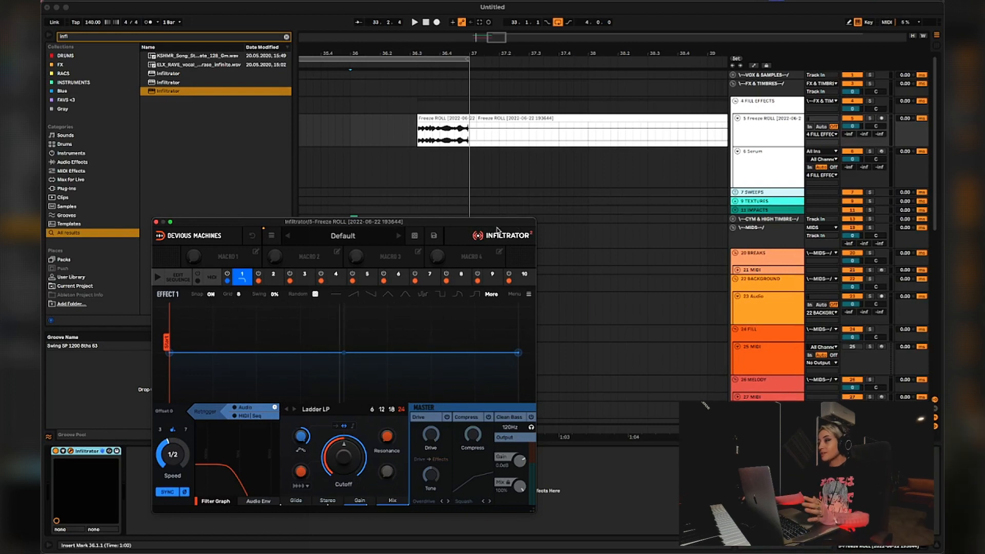
pyautogui.click(415, 236)
pyautogui.click(416, 144)
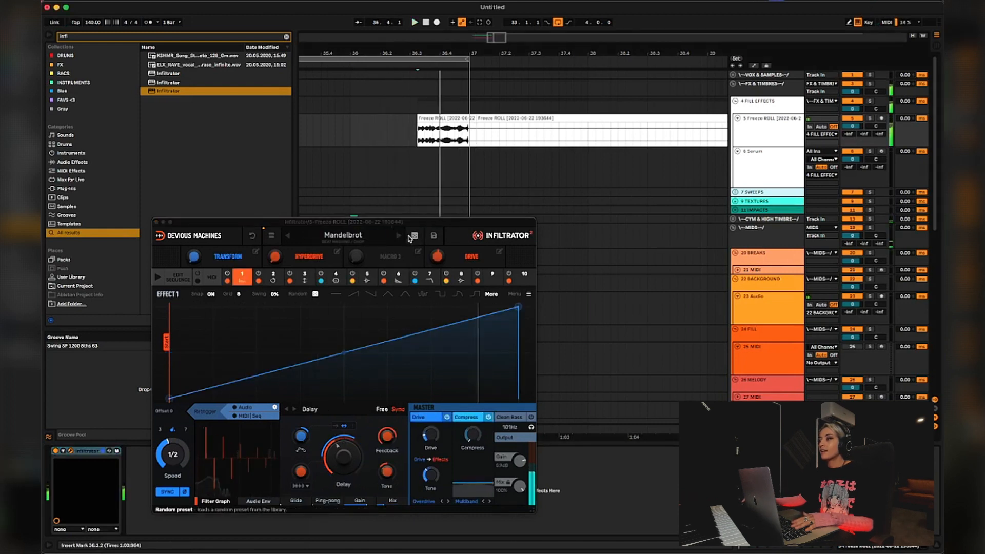
pyautogui.click(870, 118)
pyautogui.press('space')
pyautogui.click(414, 236)
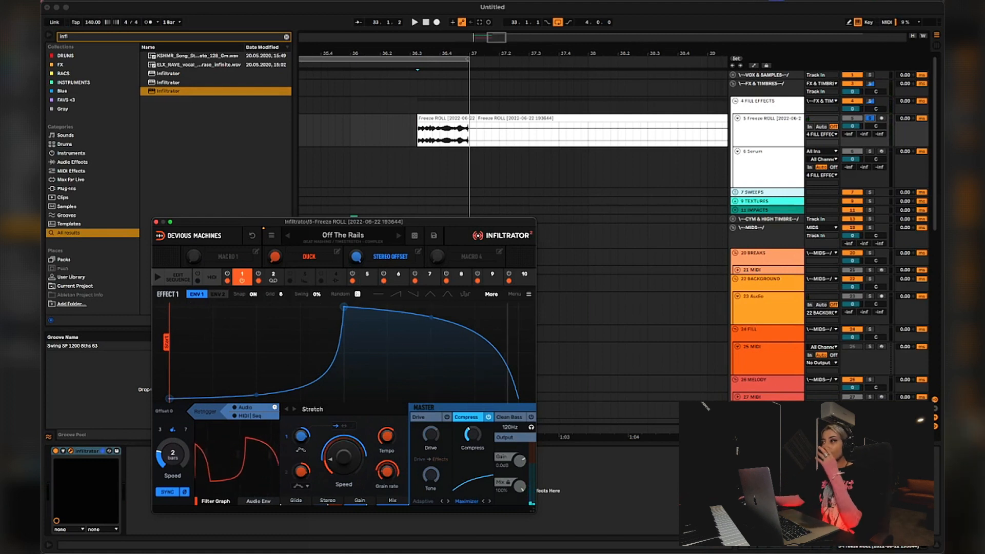
# - Look up Off The Rails in the Infiltrator preset library, play the fill from 36.3, and unsolo the Freeze ROLL track
pyautogui.click(343, 236)
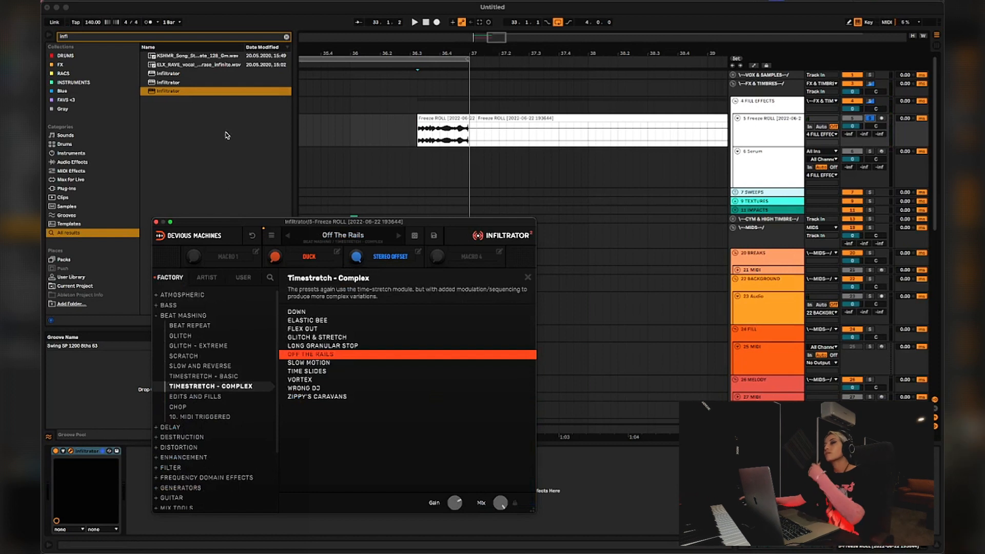
pyautogui.click(336, 240)
pyautogui.click(420, 144)
pyautogui.press('space')
pyautogui.press('space')
pyautogui.rightClick(417, 137)
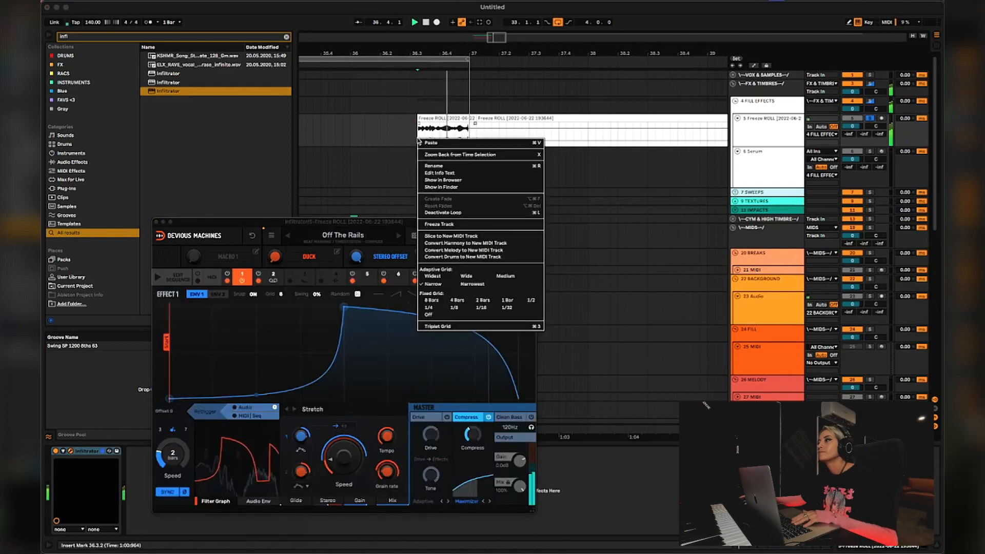
pyautogui.click(686, 141)
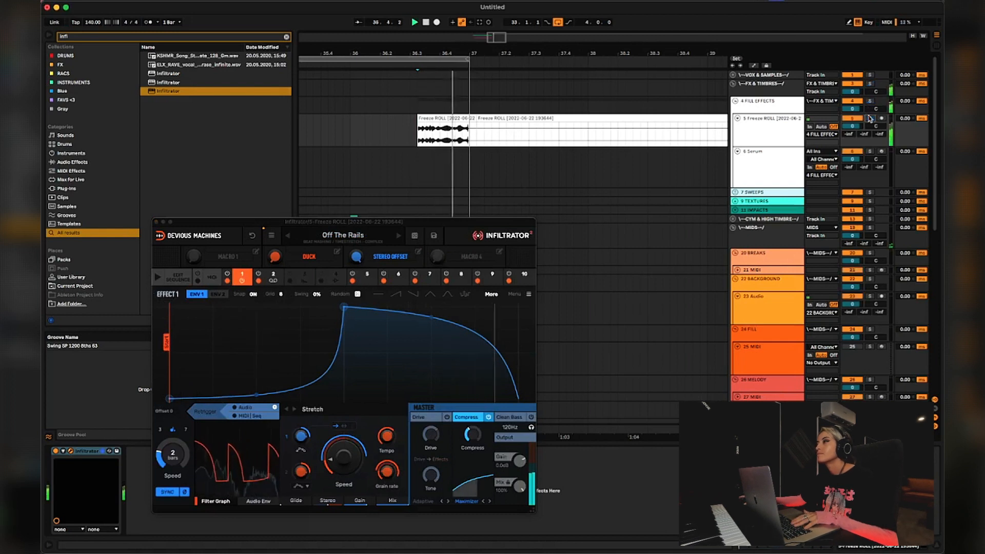
# - Randomize the Infiltrator preset to Filters and Loopers while playing from 36.1.3, and close the plug-in window
pyautogui.click(365, 131)
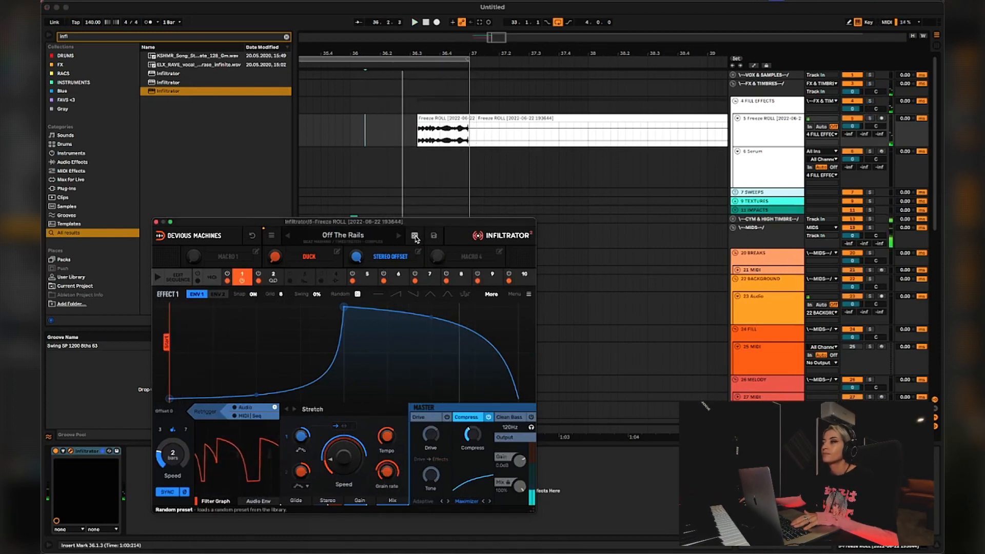
pyautogui.click(415, 236)
pyautogui.click(415, 236)
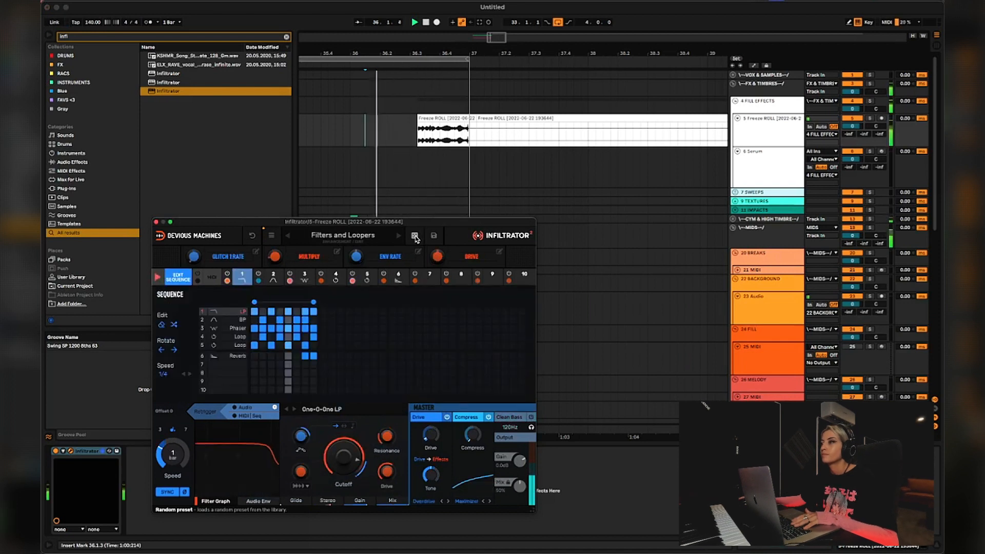
pyautogui.click(156, 222)
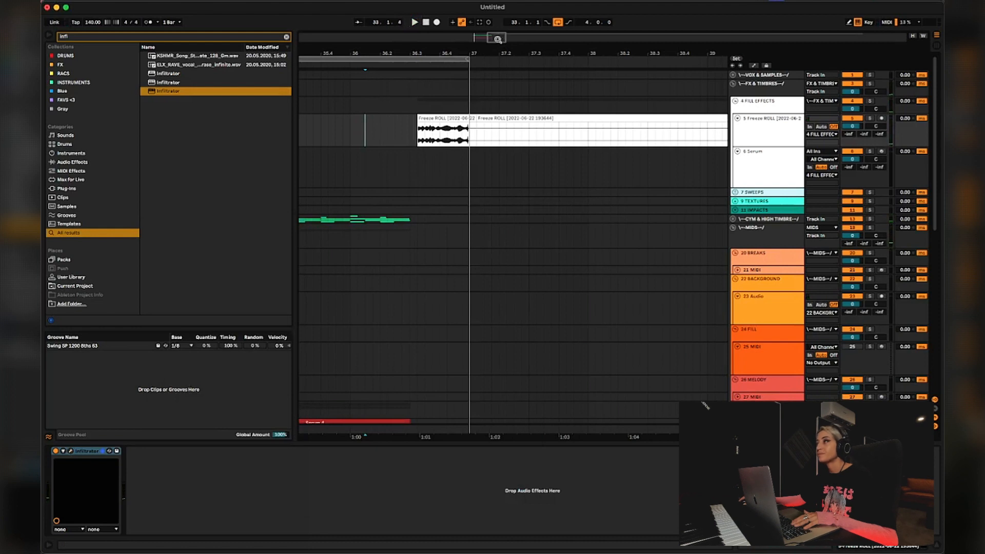
# - Play the whole riff from 33.1.1 through the processed fill and view the Serum riff tracks
pyautogui.moveTo(497, 39); pyautogui.dragTo(494, 16)
pyautogui.click(424, 133)
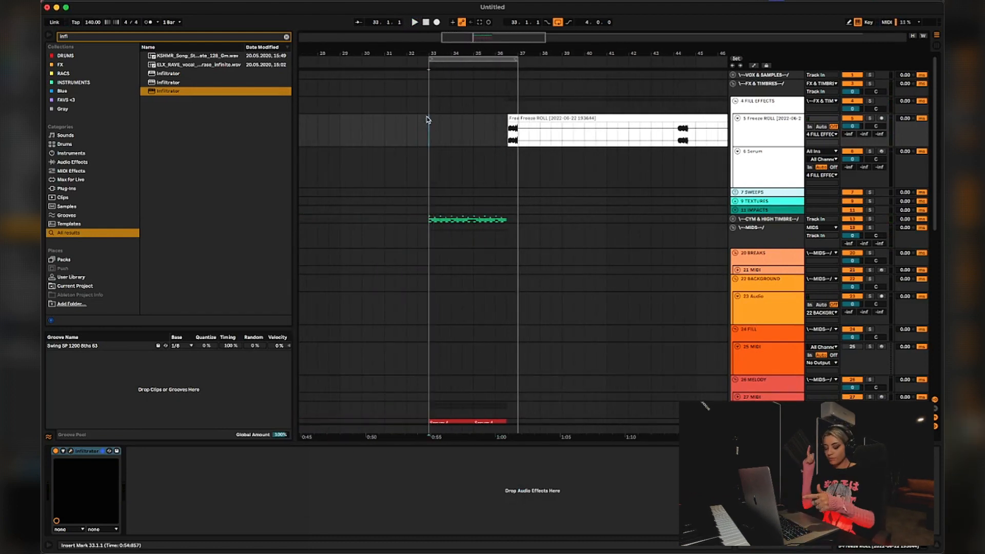
pyautogui.press('space')
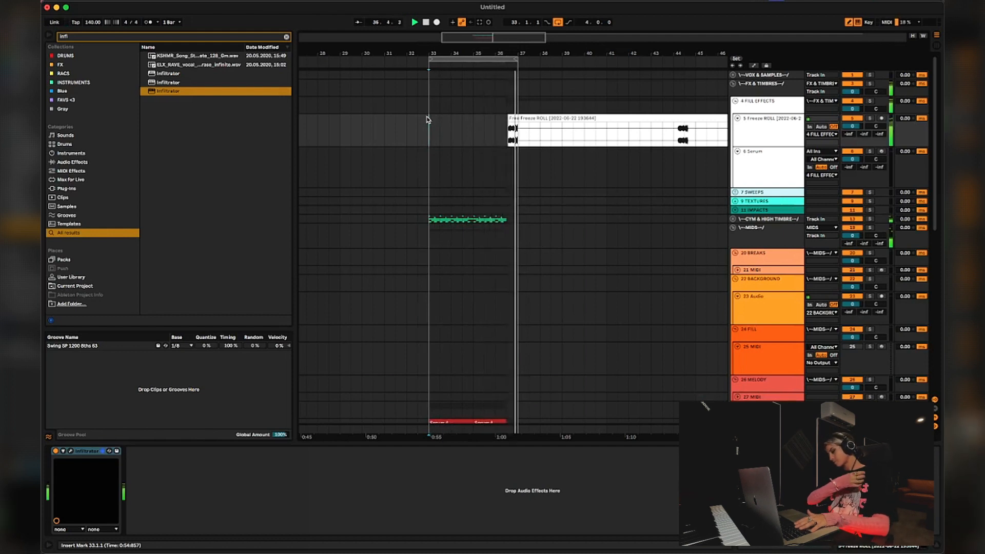
pyautogui.press('space')
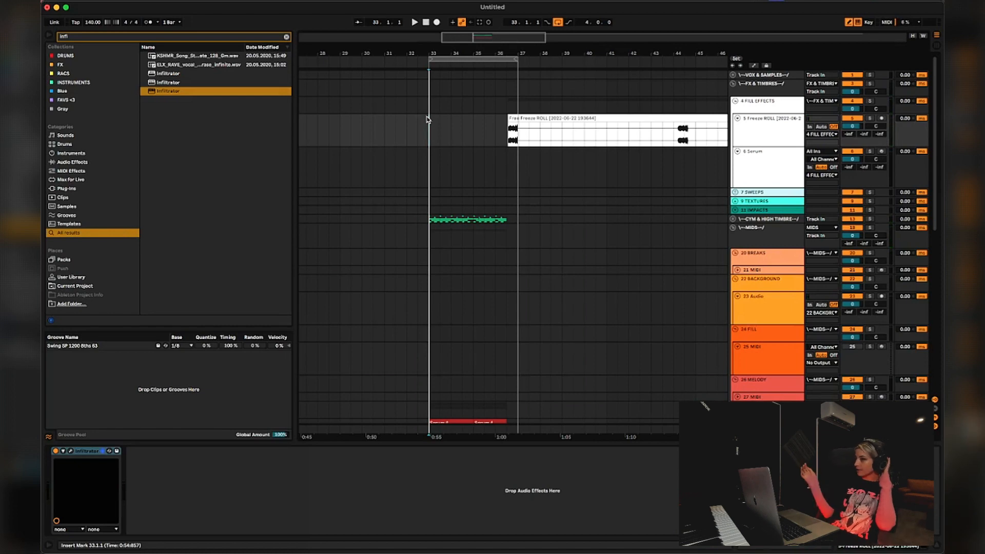
pyautogui.scroll(-5, 583, 262)
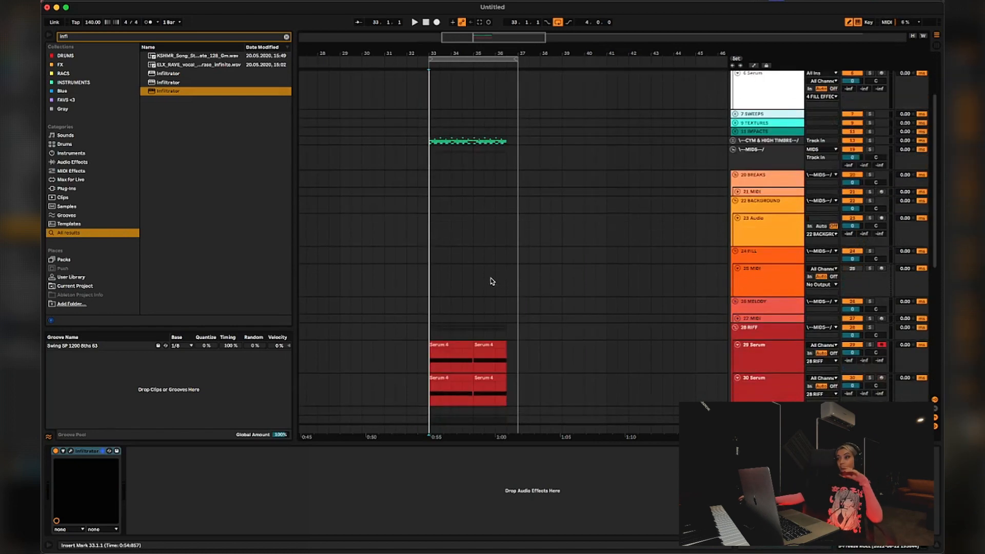